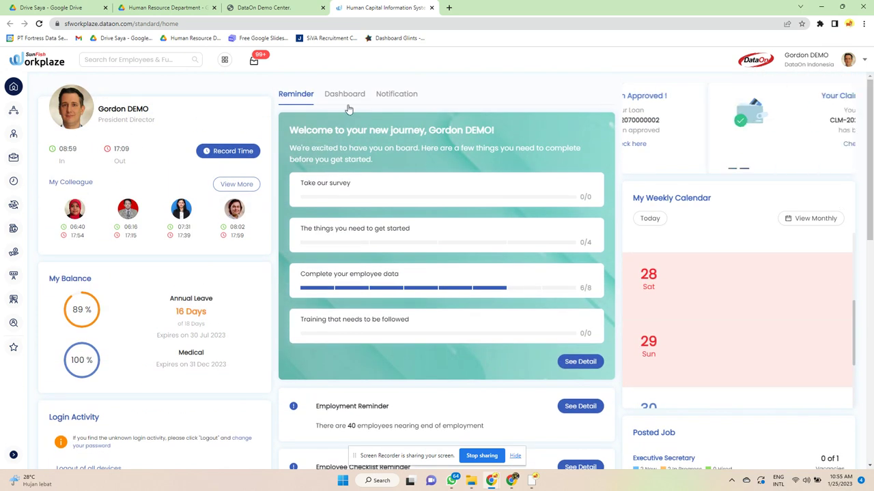
Show the dashboard charts on the home page and open the page with more charts in a new tab
left_click(348, 95)
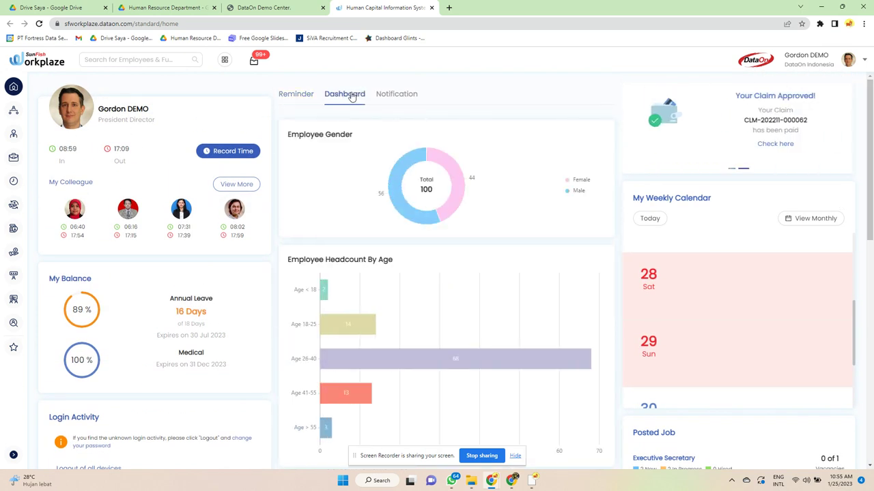
scroll(440, 243, "down", 1)
scroll(441, 244, "down", 2)
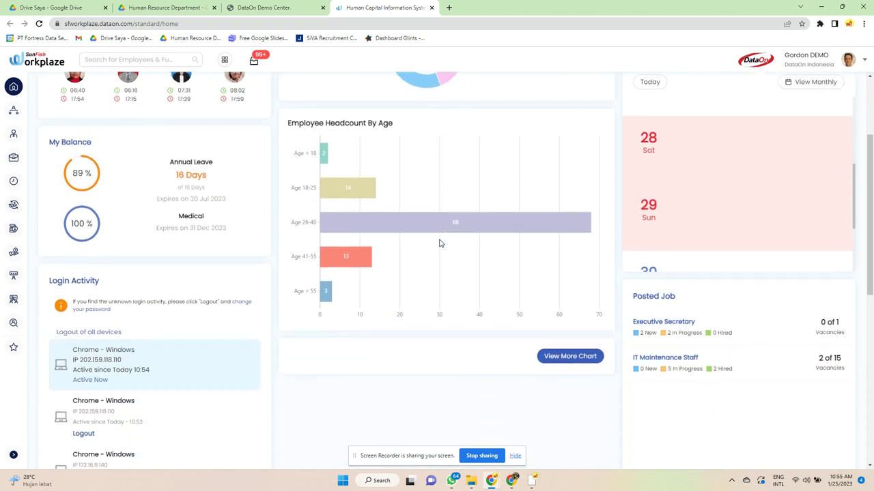
scroll(440, 244, "down", 1)
right_click(559, 315)
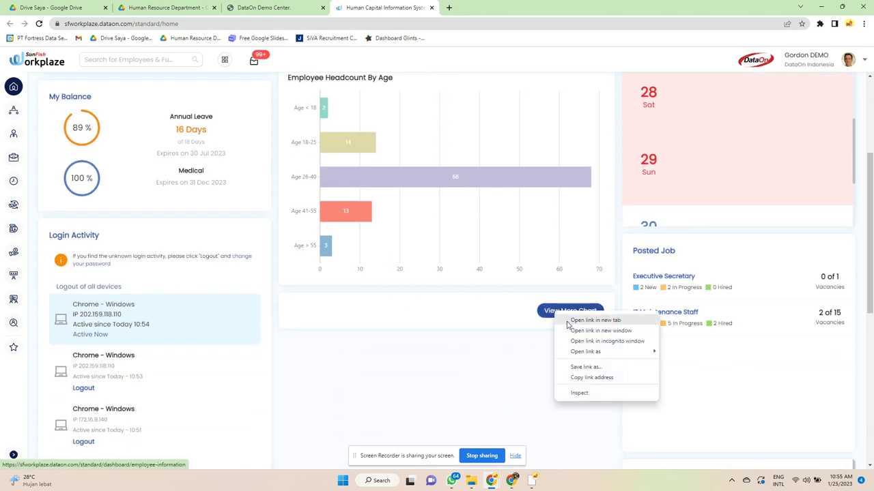
left_click(581, 323)
Switch the home page to the notifications and look through the whole list
scroll(444, 278, "up", 4)
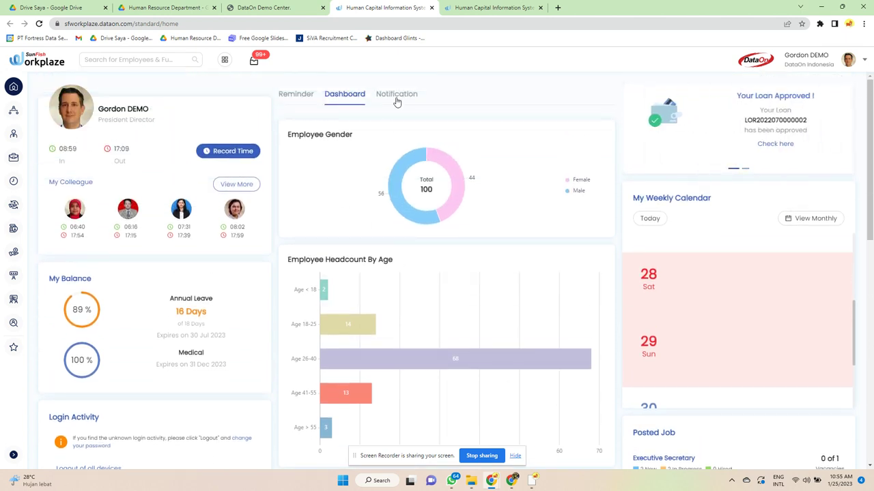
left_click(397, 96)
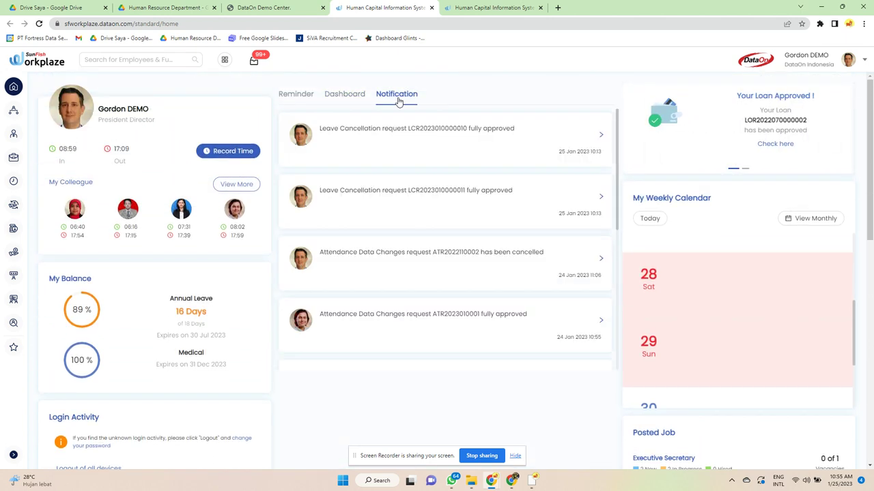
scroll(424, 142, "down", 2)
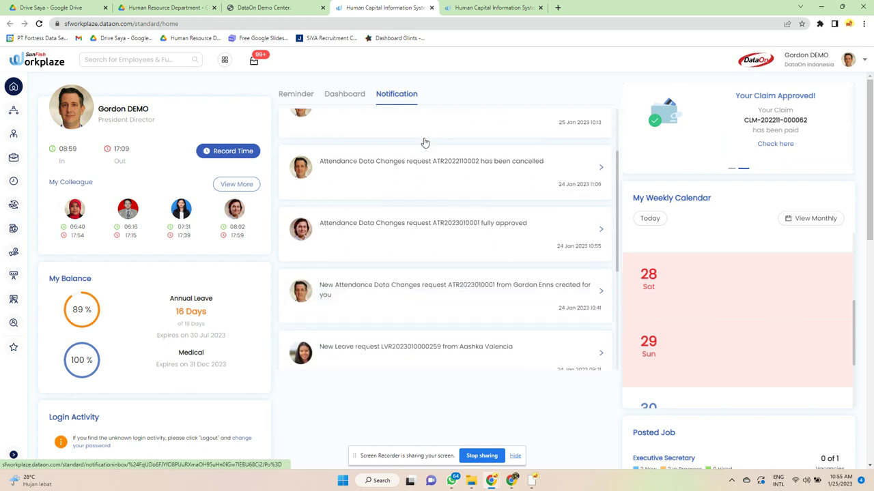
scroll(450, 225, "down", 8)
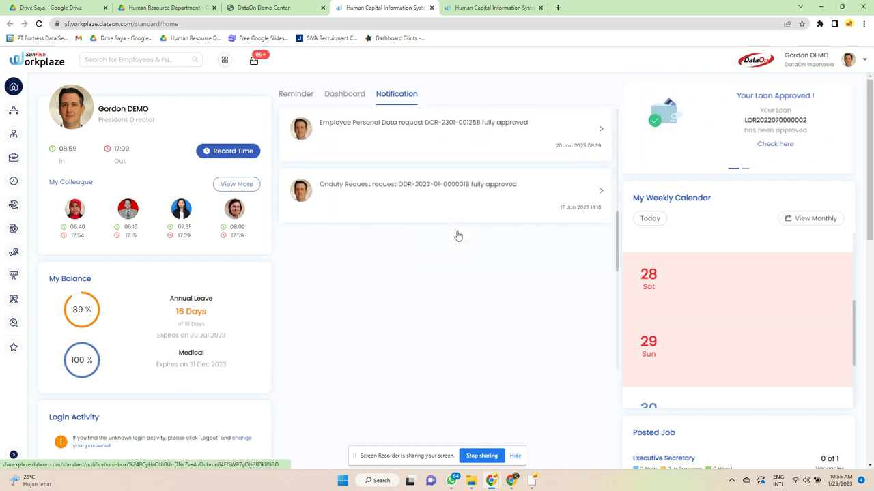
Return to the reminders and open the details of the welcome card's onboarding tasks
left_click(295, 94)
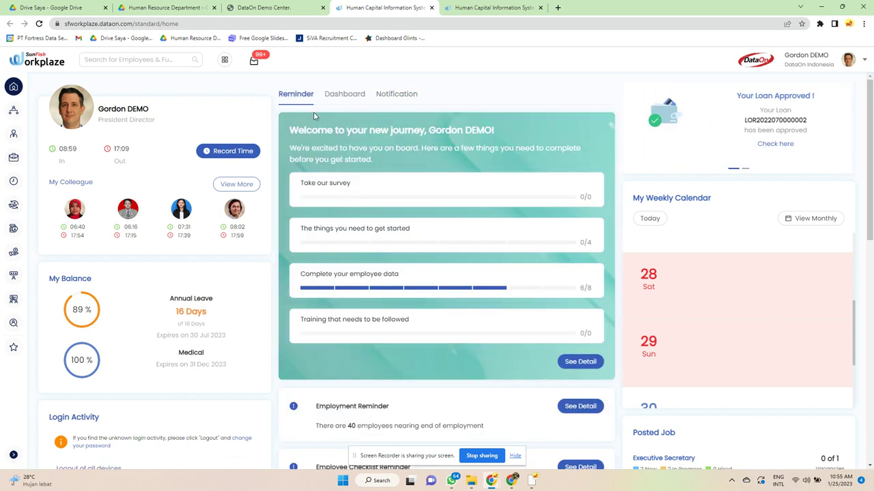
right_click(580, 361)
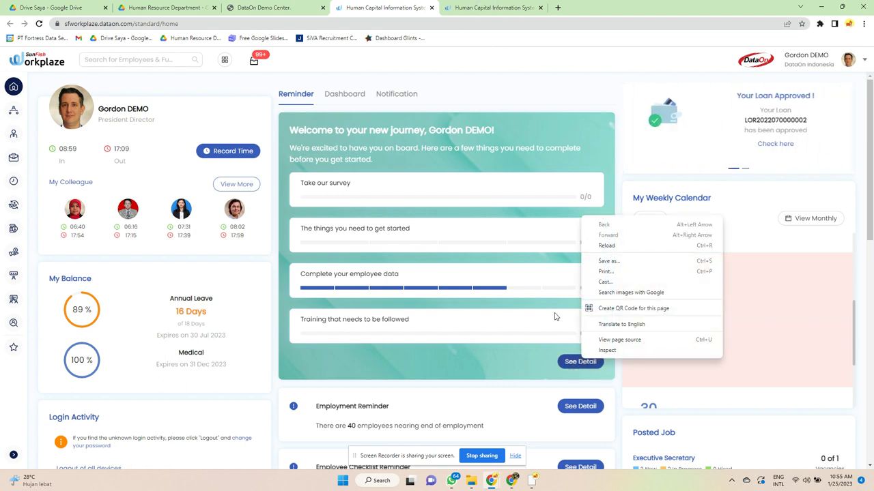
left_click(572, 363)
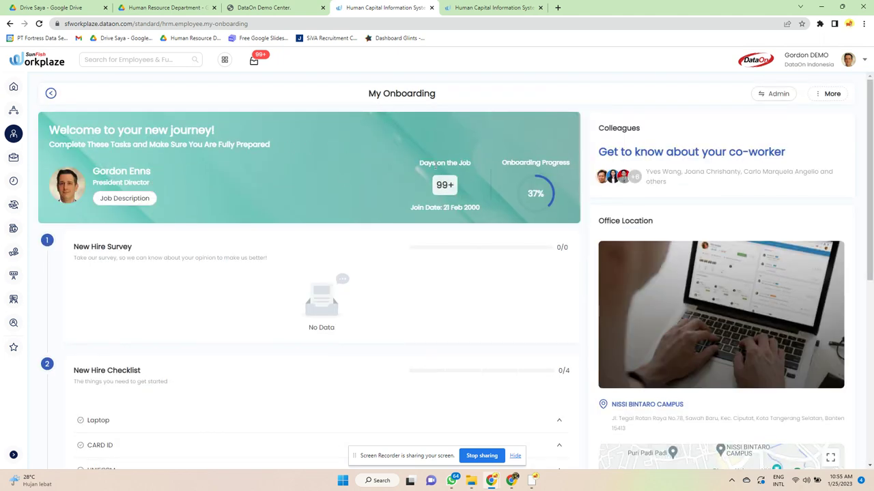
Look over the co-worker chart, office location, company announcements and company policies on the onboarding page
left_click(666, 165)
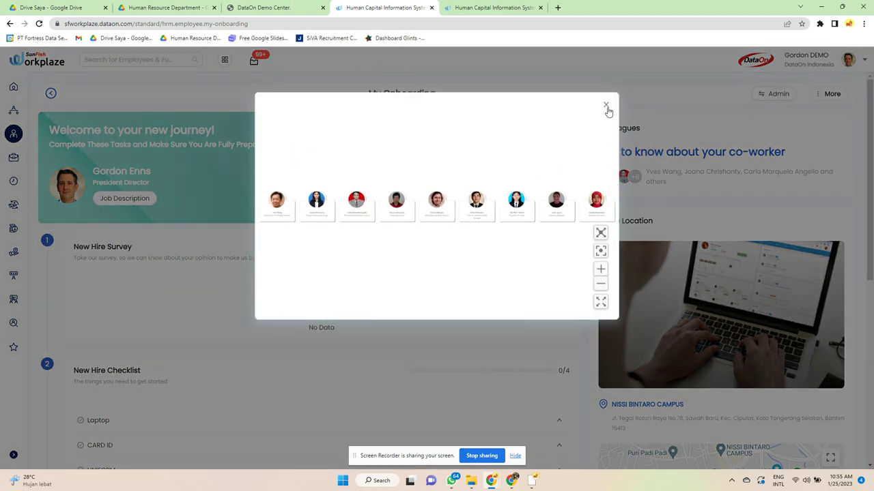
left_click(605, 107)
scroll(657, 176, "down", 3)
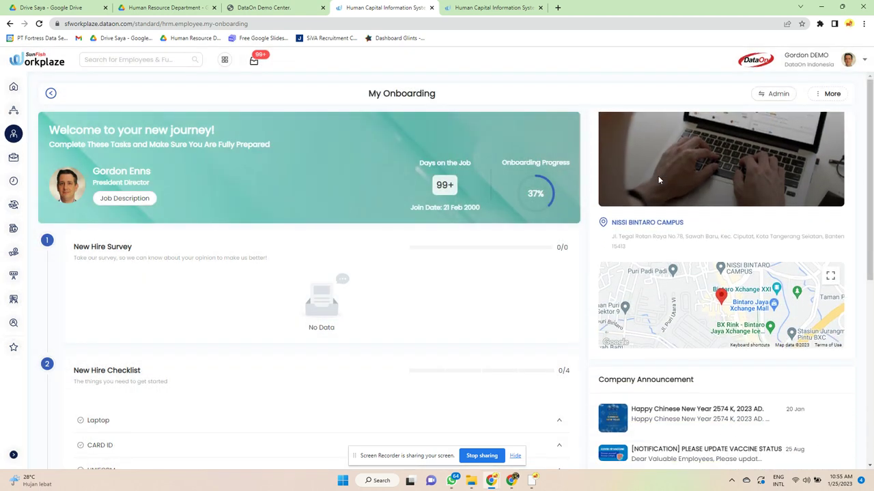
scroll(660, 181, "down", 2)
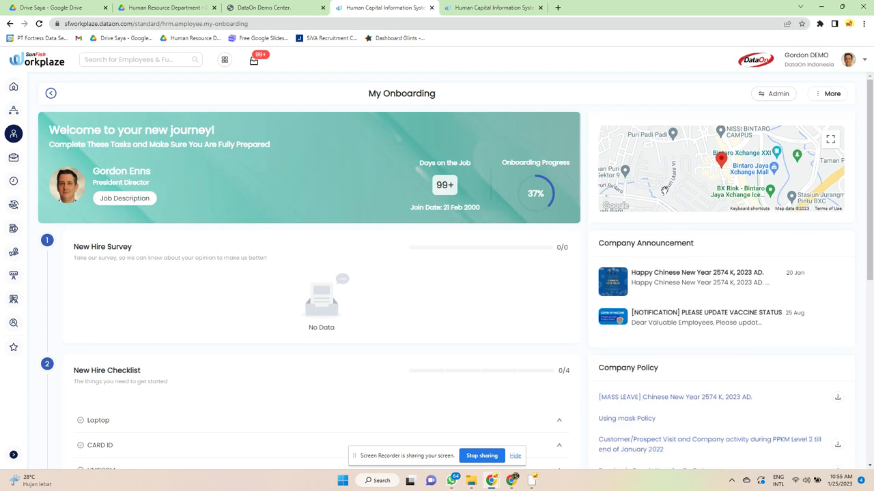
scroll(664, 191, "down", 2)
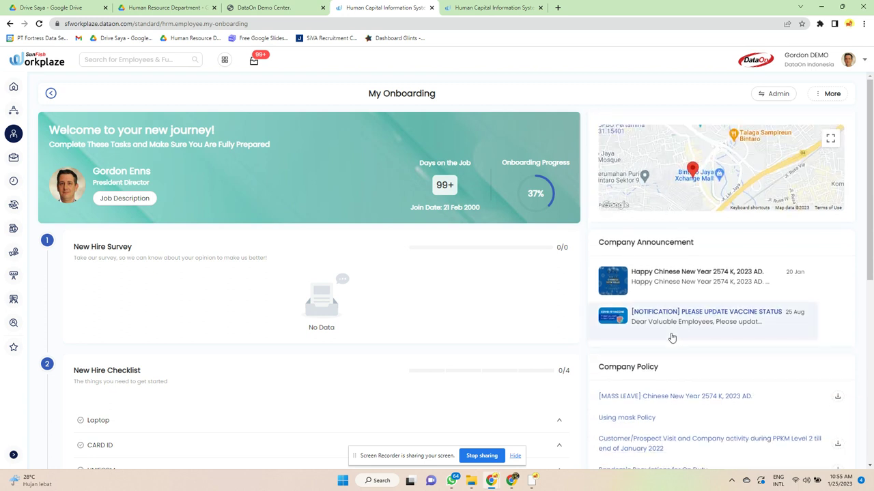
scroll(673, 337, "down", 1)
scroll(256, 309, "down", 2)
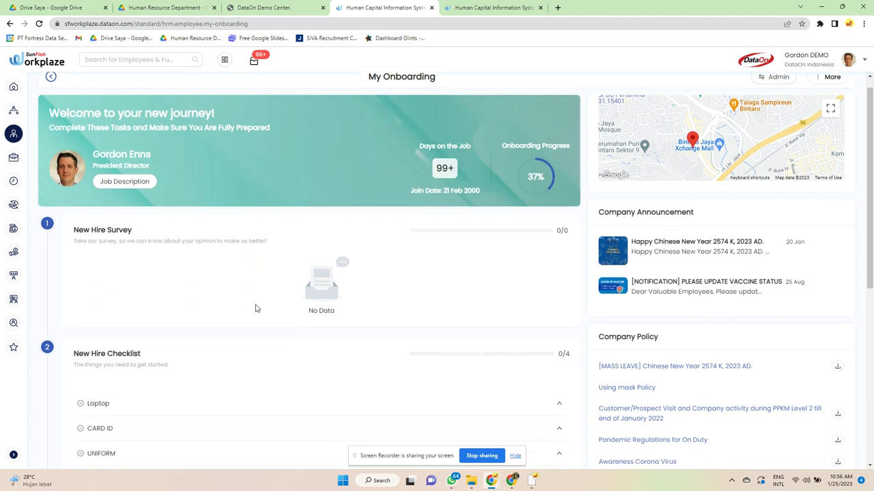
Inspect the Laptop and CARD ID entries of the New Hire Checklist and review the Personal Info and New Hire Training sections
scroll(254, 307, "down", 1)
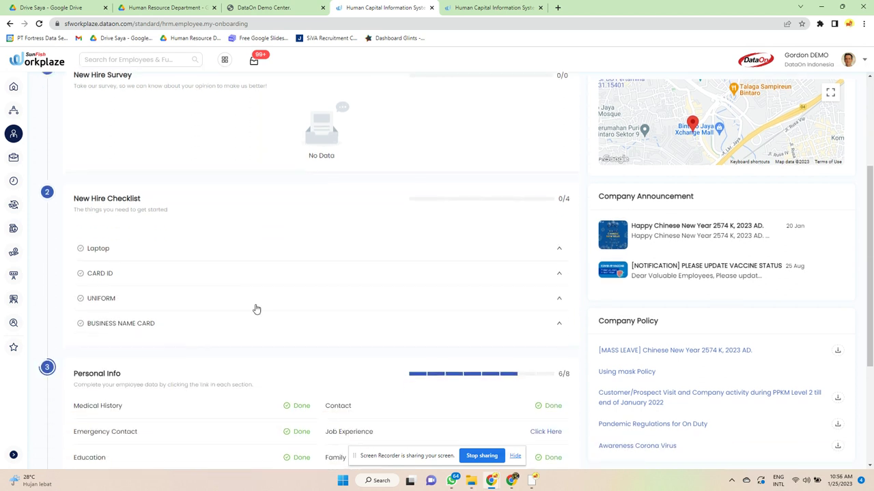
left_click(413, 246)
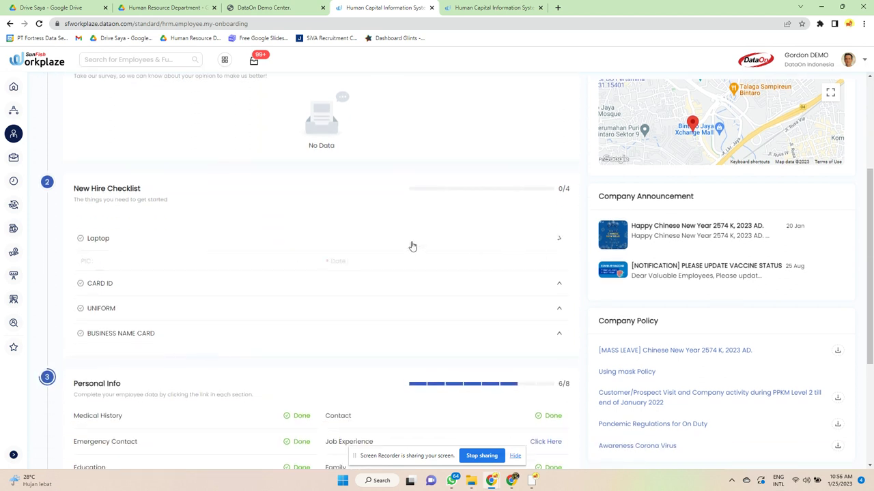
left_click(412, 246)
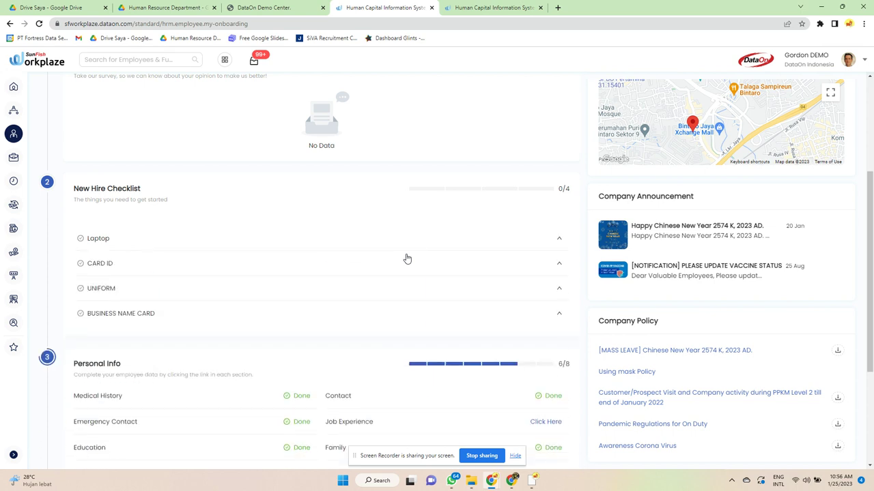
left_click(403, 270)
left_click(403, 270)
scroll(404, 270, "down", 3)
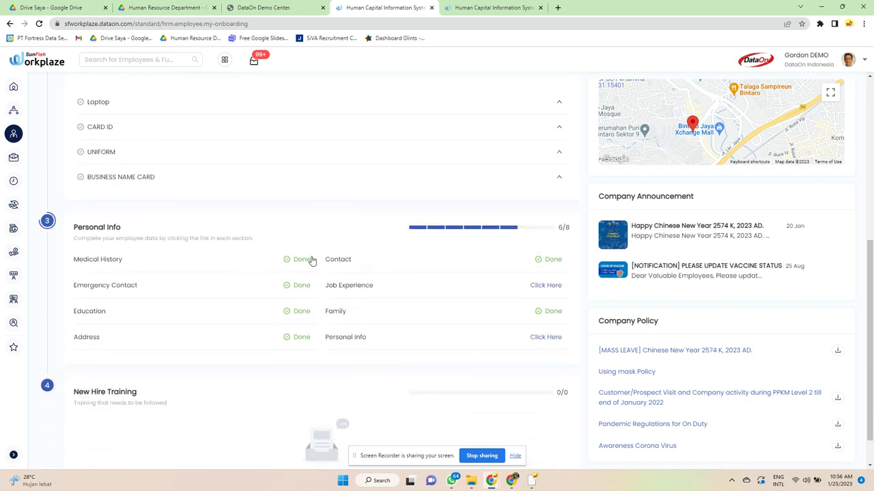
scroll(545, 283, "down", 1)
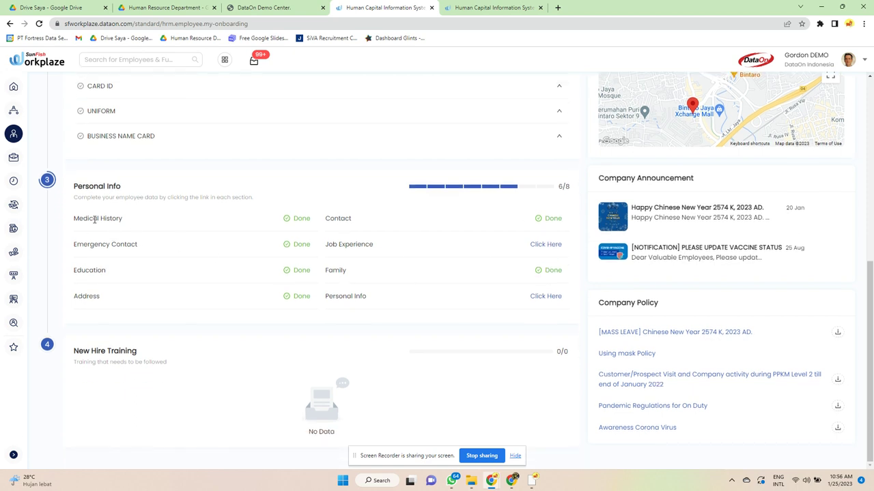
Go back to the home page and record the attendance time
scroll(116, 228, "up", 5)
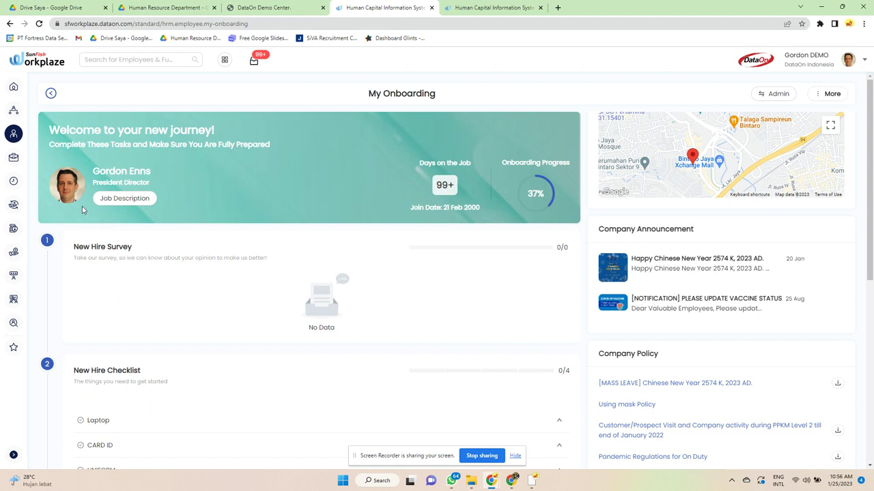
left_click(13, 86)
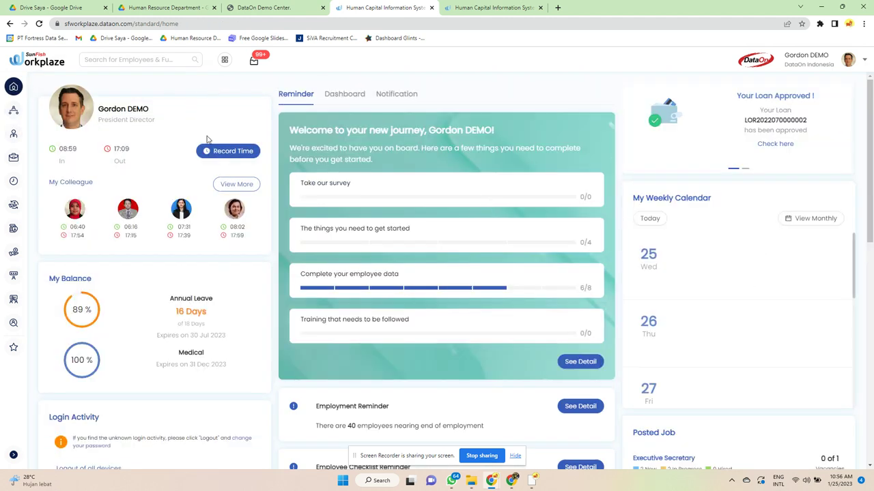
left_click(221, 151)
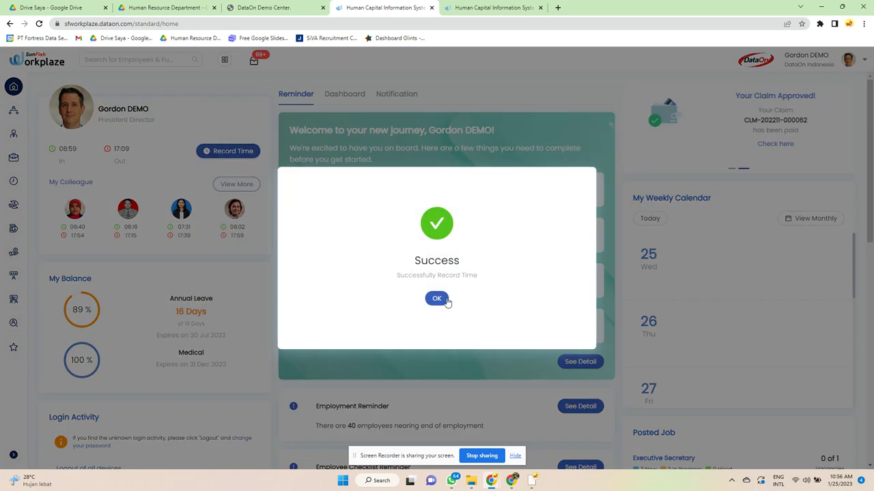
left_click(447, 301)
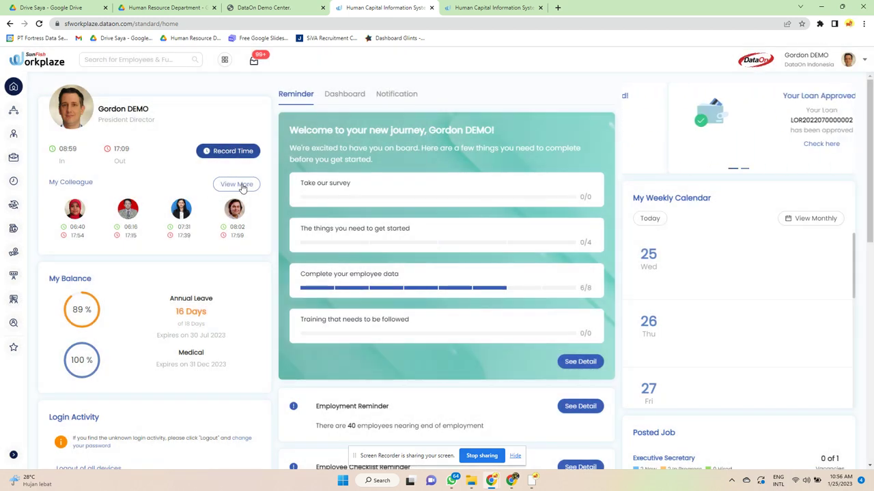
View the full My Colleague list and the Employment Reminder details, closing each one after viewing
left_click(236, 185)
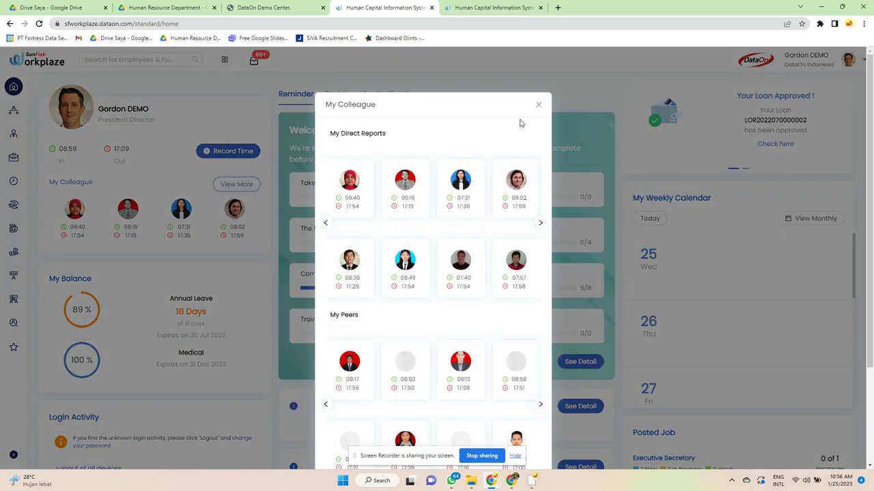
left_click(539, 105)
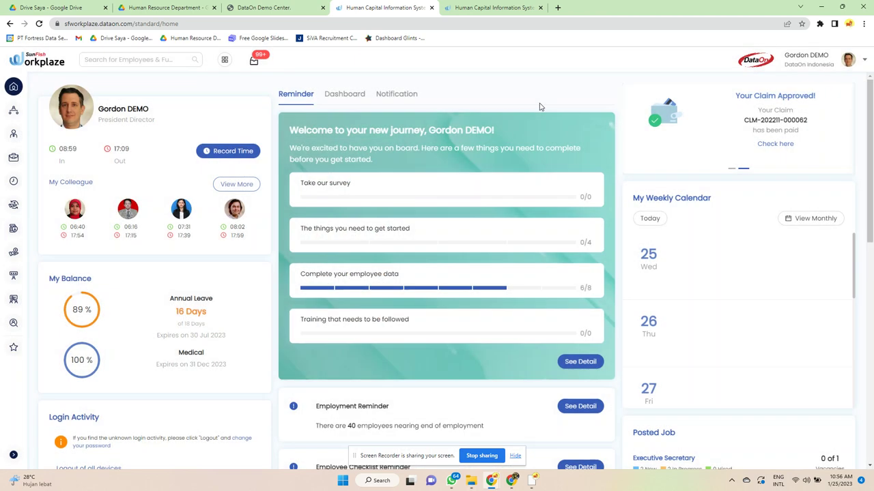
scroll(433, 198, "down", 1)
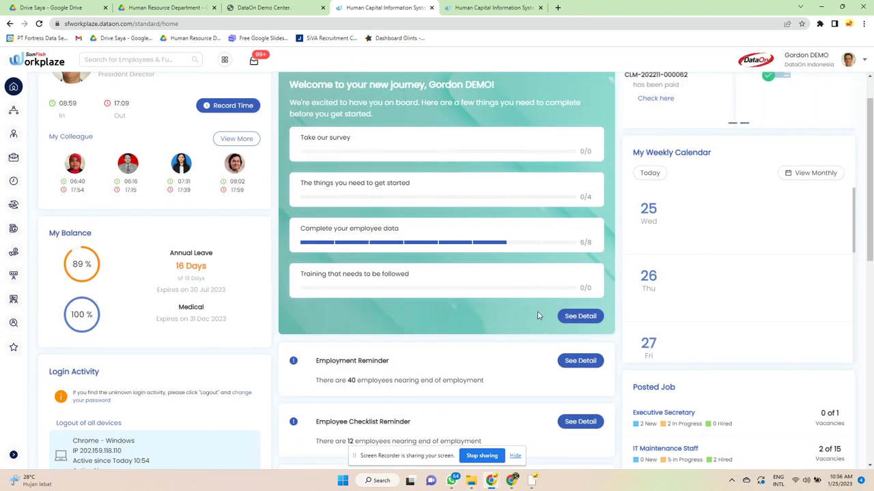
scroll(539, 312, "down", 1)
left_click(588, 319)
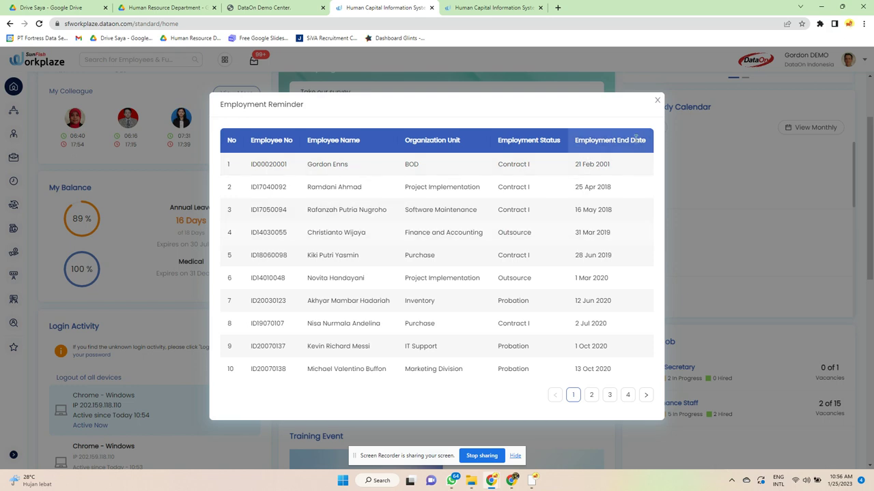
left_click(657, 101)
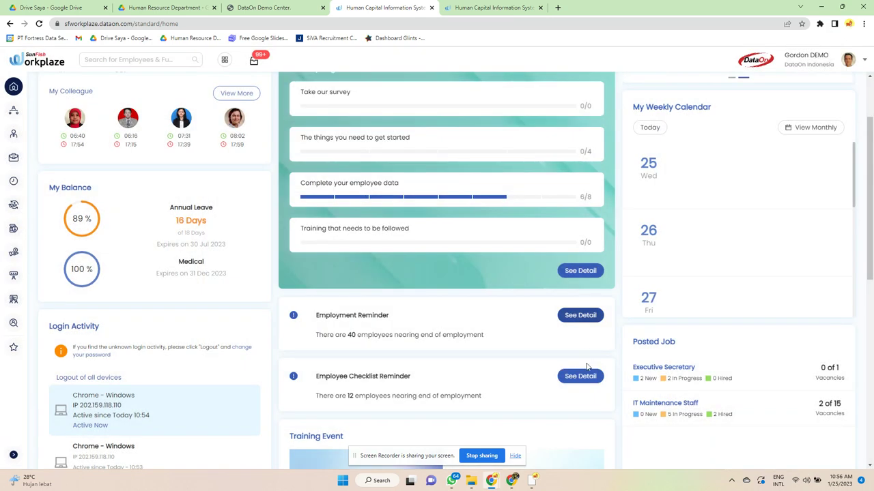
Open the Employee Checklist Reminder details, look through the new hire items, and filter the employee status by Completed and then All
left_click(584, 376)
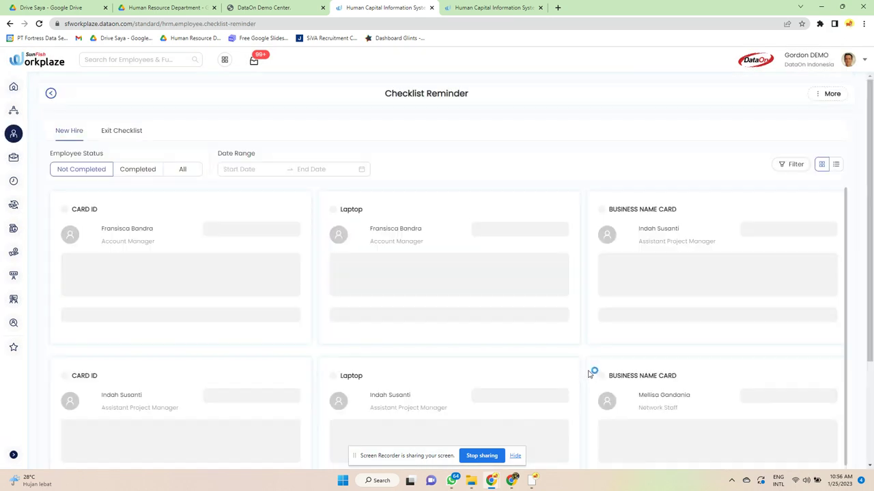
scroll(355, 259, "down", 1)
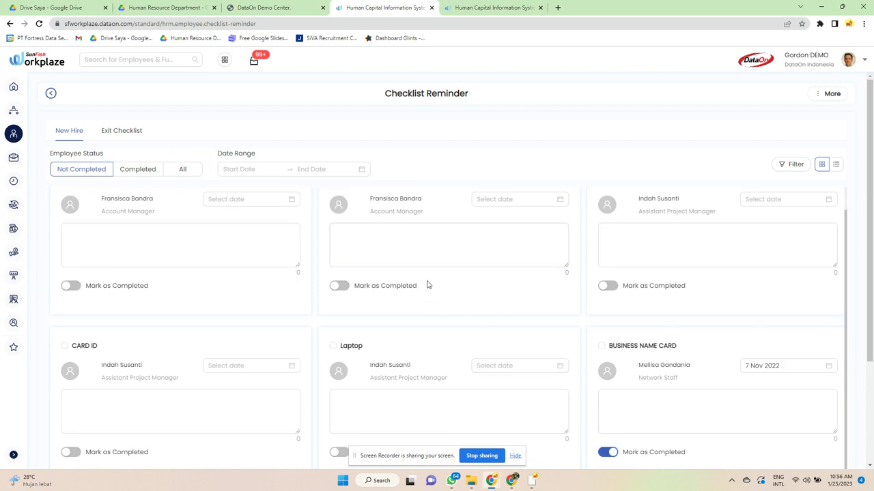
scroll(666, 296, "down", 3)
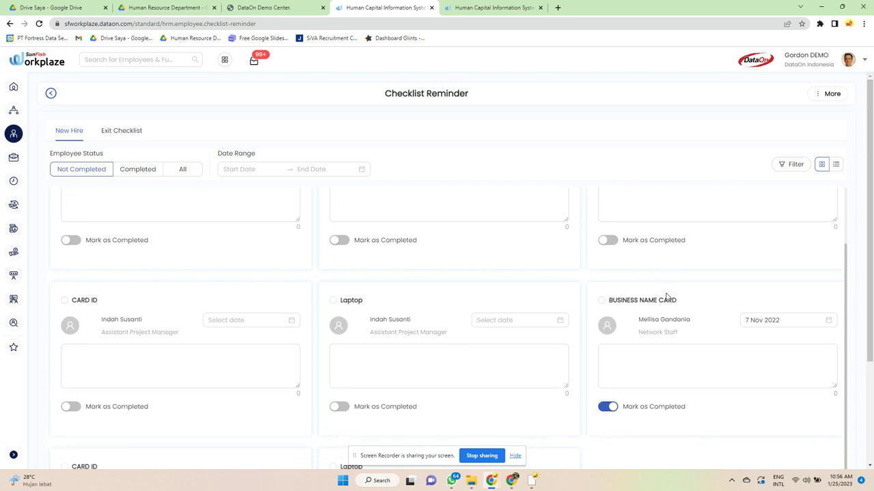
scroll(665, 295, "up", 4)
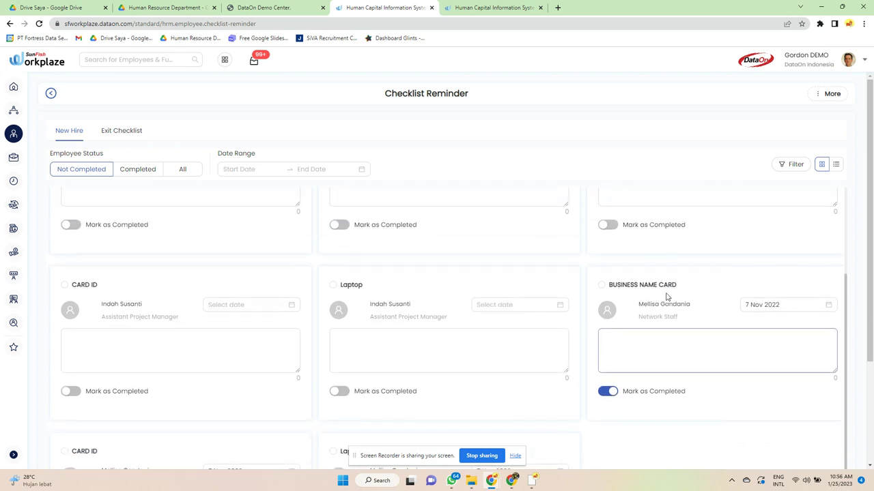
left_click(138, 170)
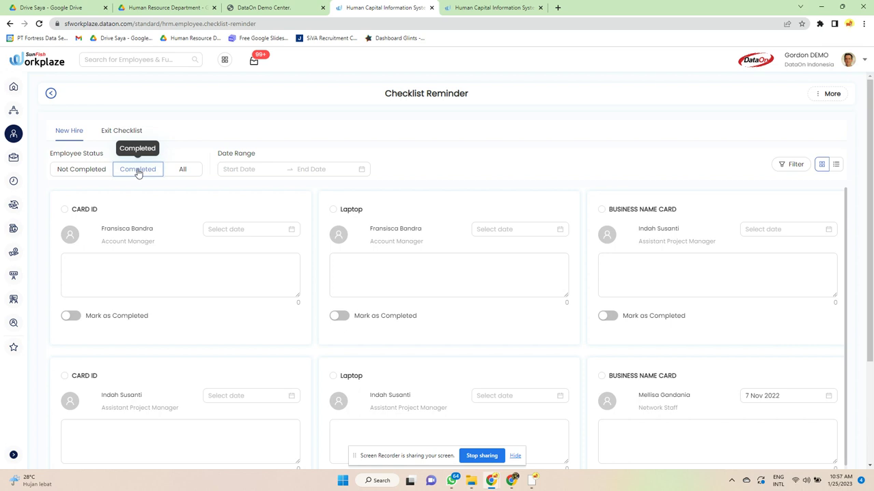
left_click(190, 174)
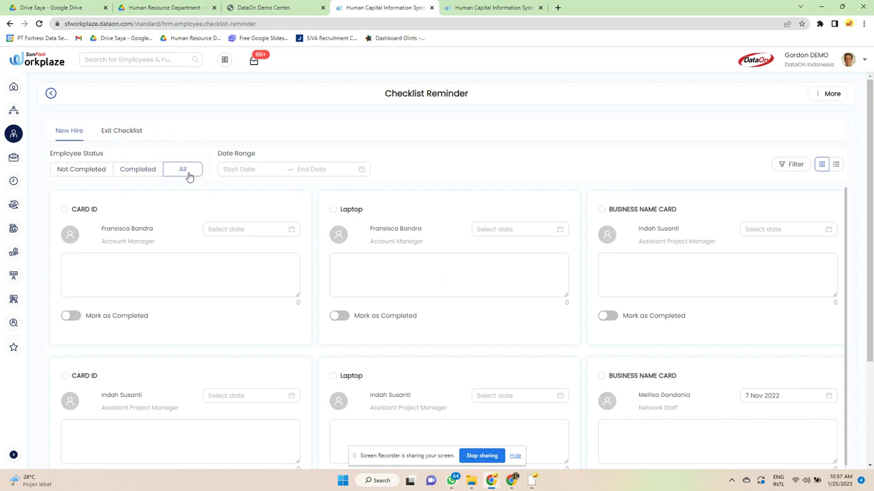
Look through the complete list of new hire checklist items and switch to the exit checklist
scroll(443, 234, "down", 2)
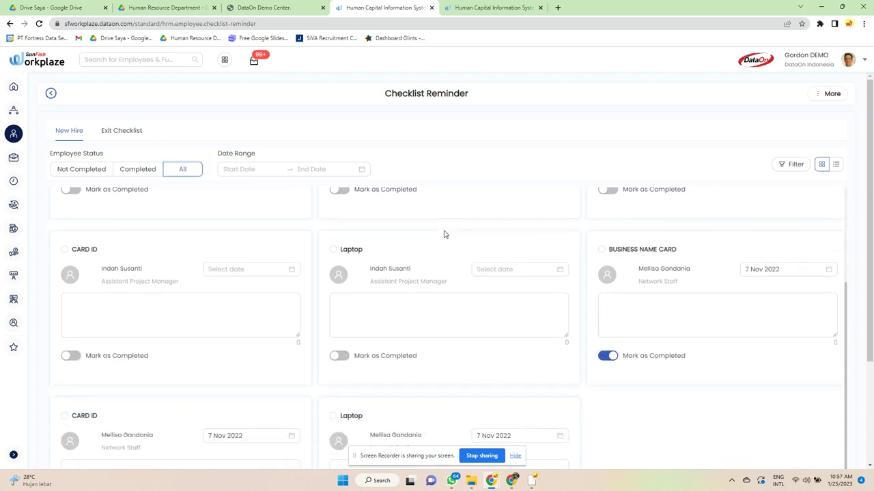
scroll(443, 234, "up", 2)
left_click(119, 130)
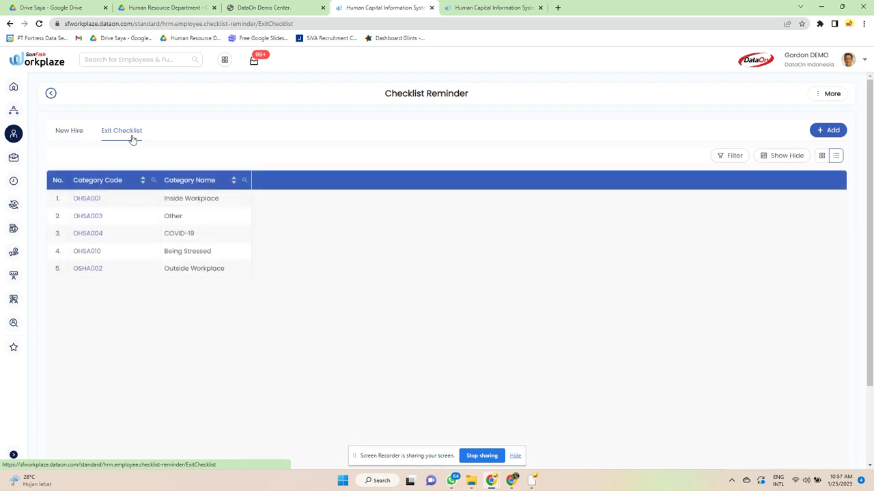
Open exit checklist category OHSA001 for editing and submit it with the category name Inside Workplace
left_click(94, 199)
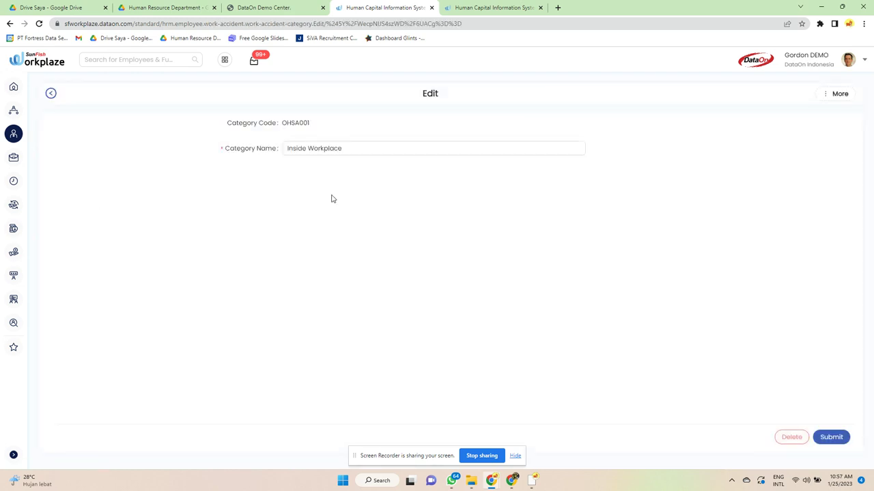
left_click(335, 148)
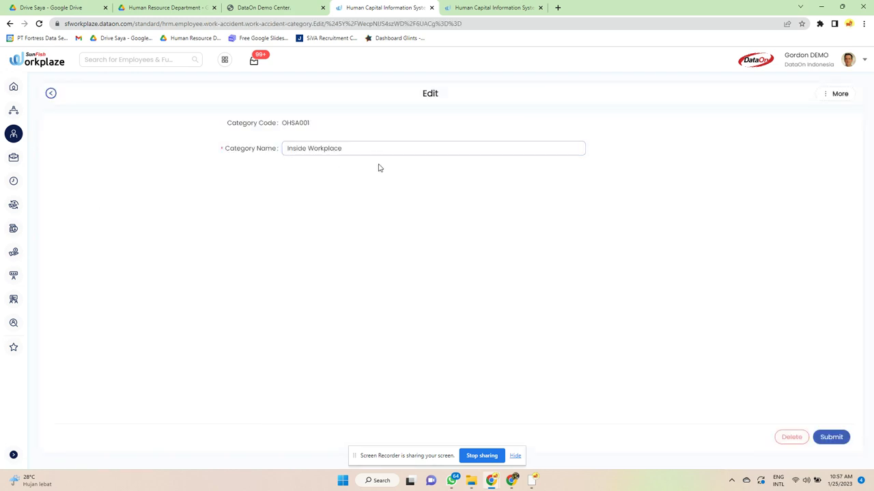
left_click(829, 436)
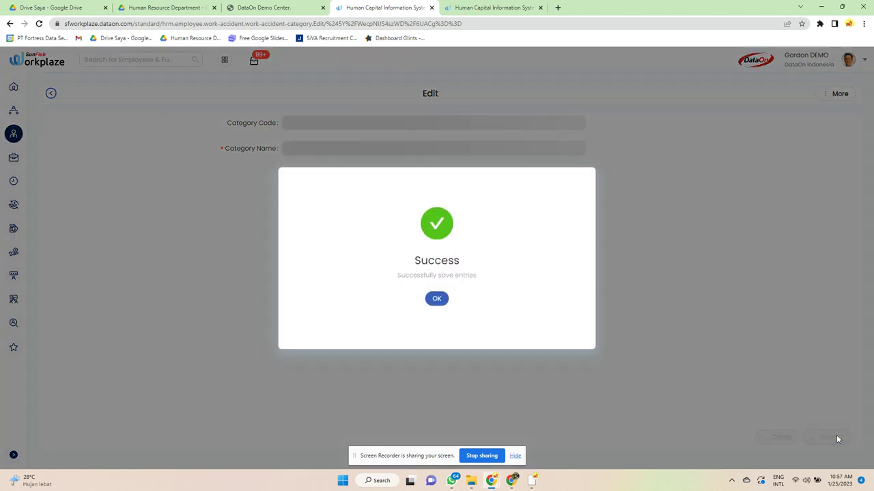
left_click(437, 300)
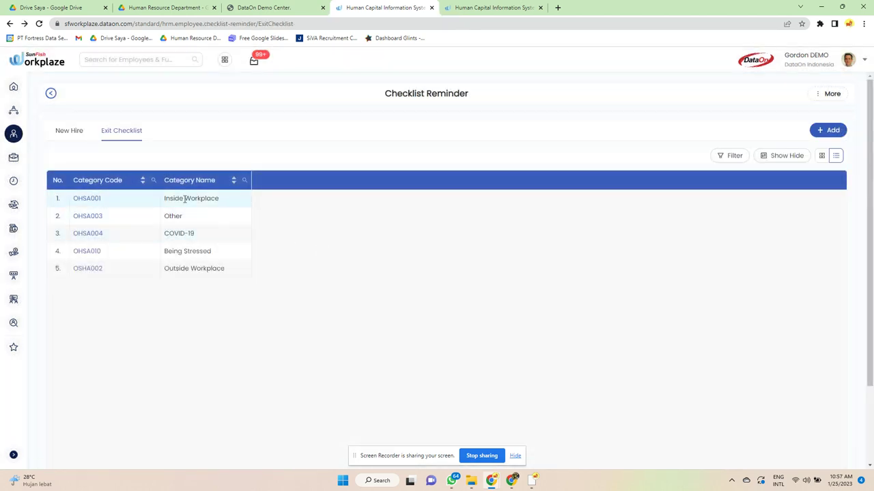
Reopen category OHSA001 and submit it once more without editing its name
left_click(92, 199)
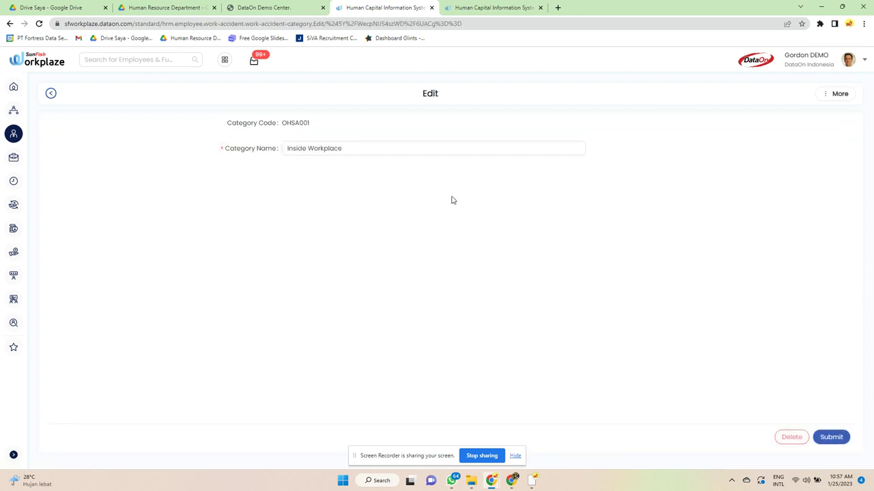
left_click(830, 436)
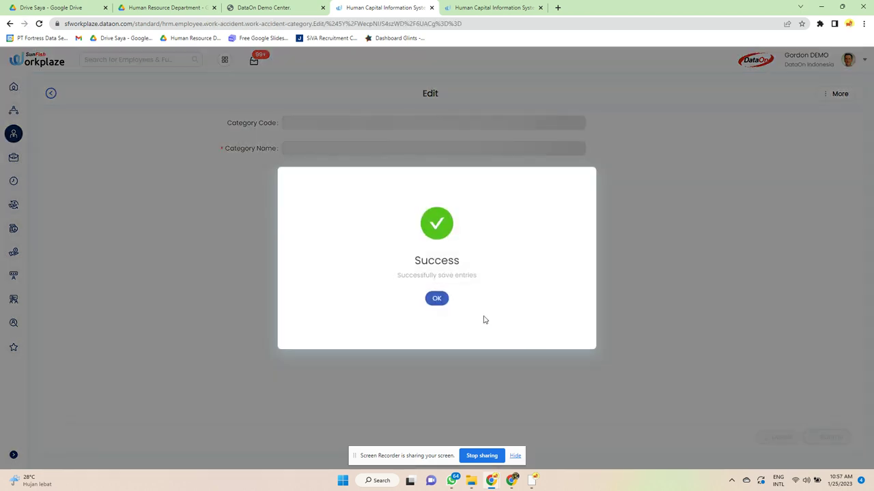
left_click(436, 299)
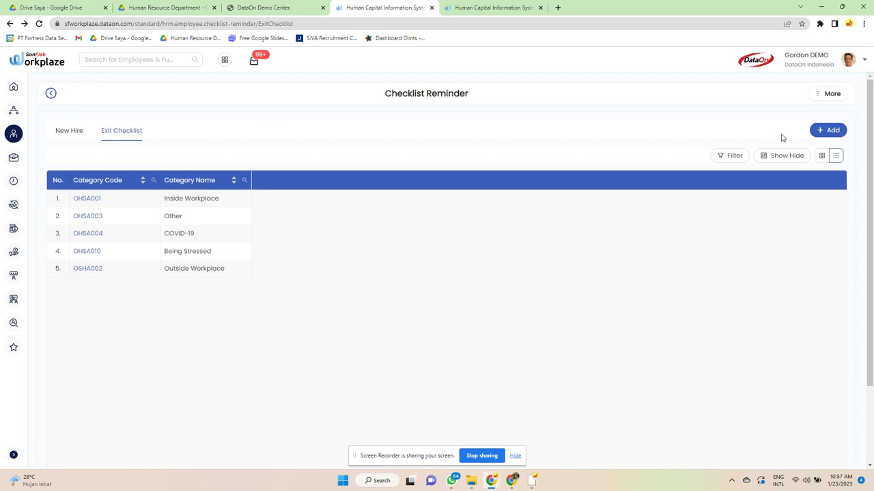
View the column management and data filter options of the exit checklist, closing each without changes
left_click(785, 157)
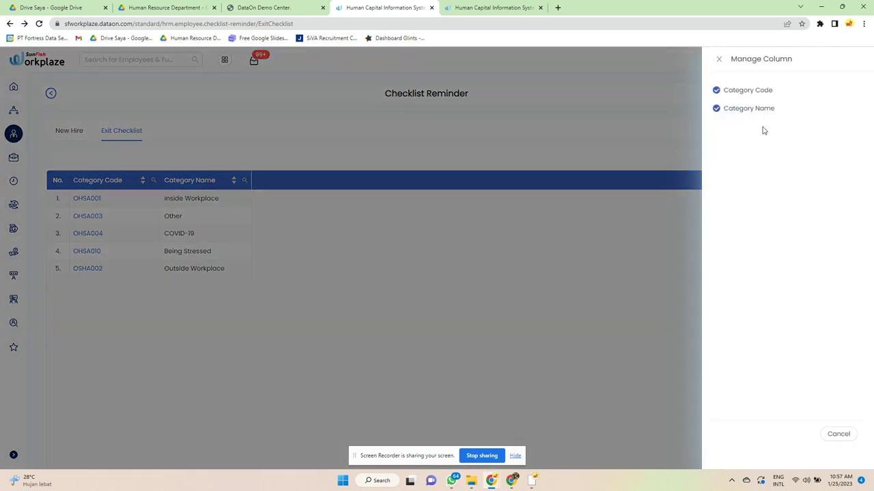
left_click(720, 61)
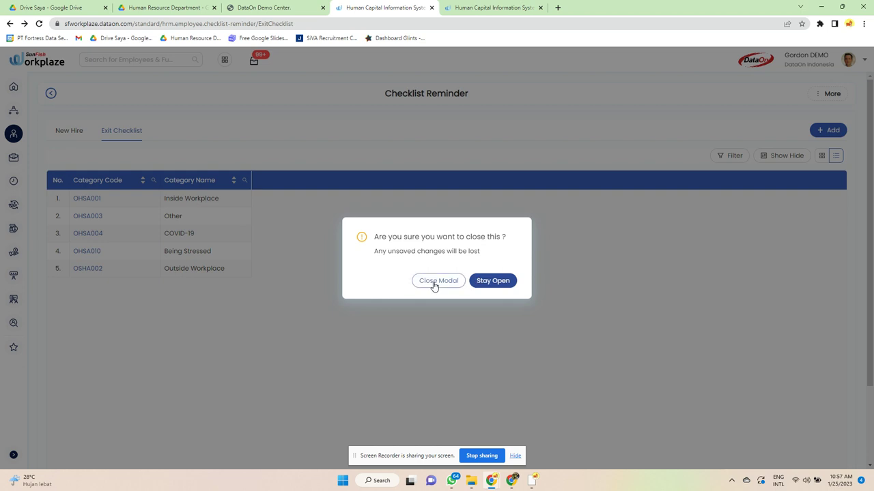
left_click(434, 285)
left_click(721, 159)
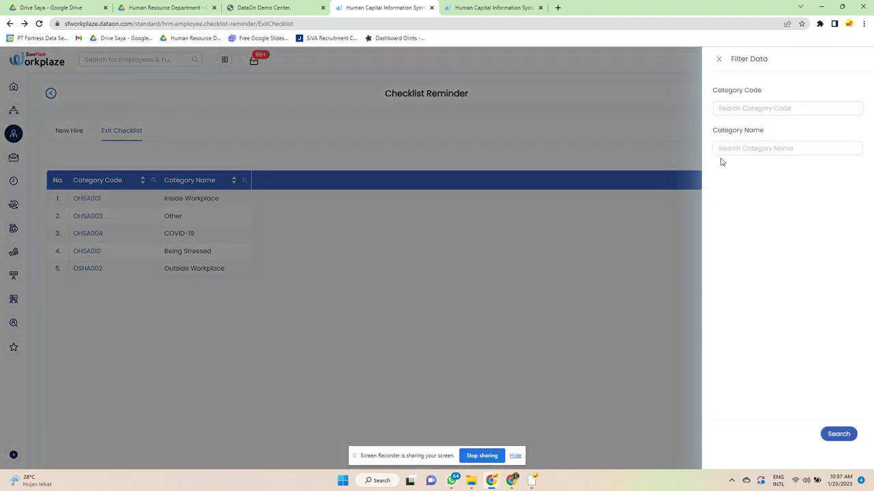
left_click(720, 62)
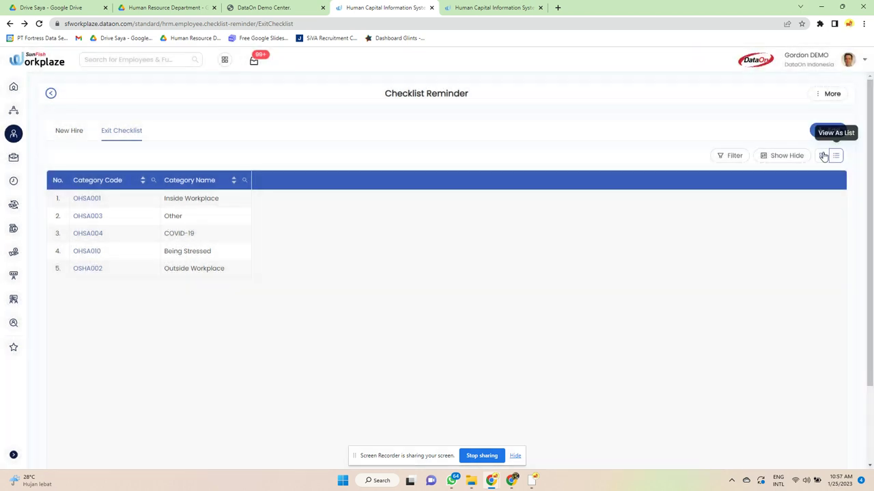
Switch the exit checklist to card view and return to the home page by way of the New Hire list
left_click(823, 156)
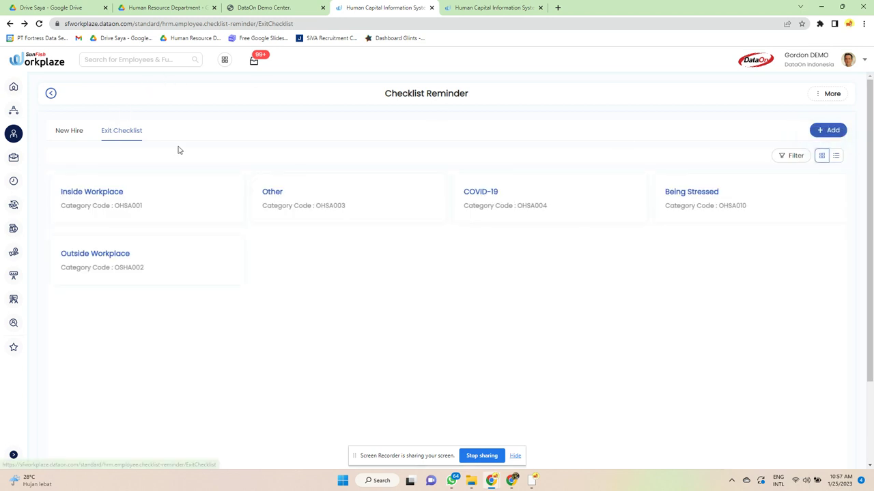
left_click(78, 133)
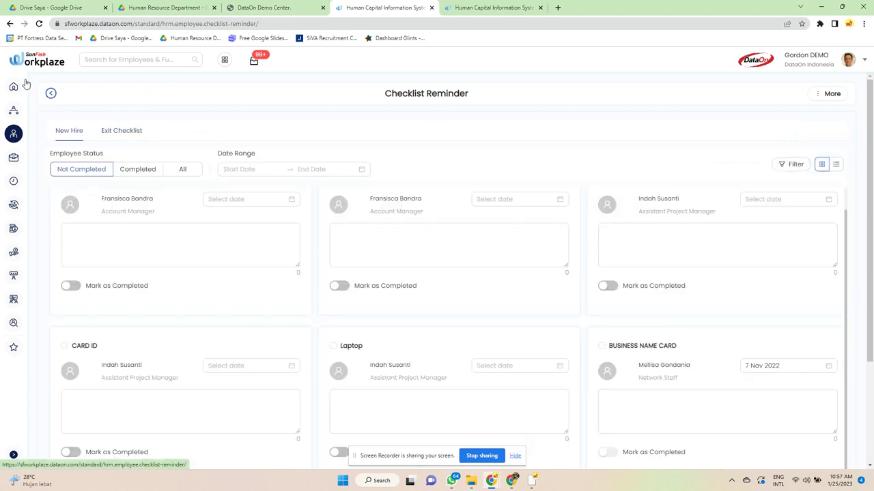
left_click(14, 87)
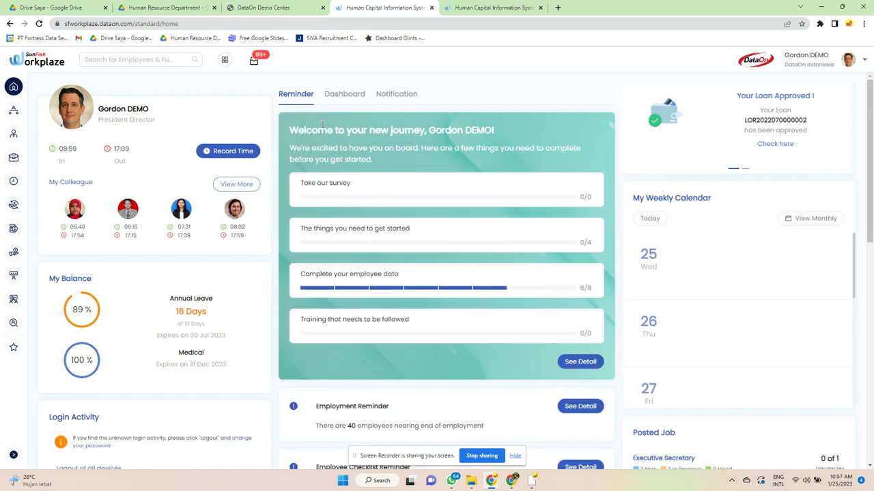
Open the details of the Introduction to Workplaze Training Module event and read through its overview
scroll(411, 229, "down", 3)
scroll(410, 228, "down", 2)
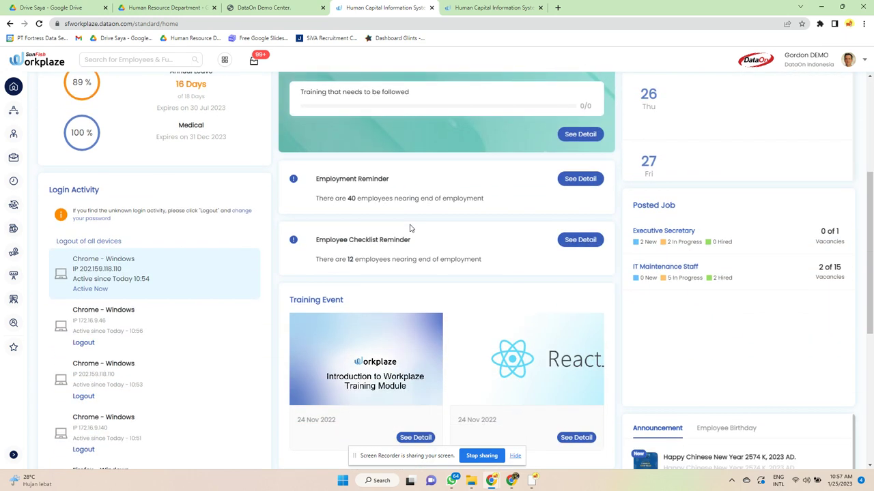
scroll(410, 229, "down", 2)
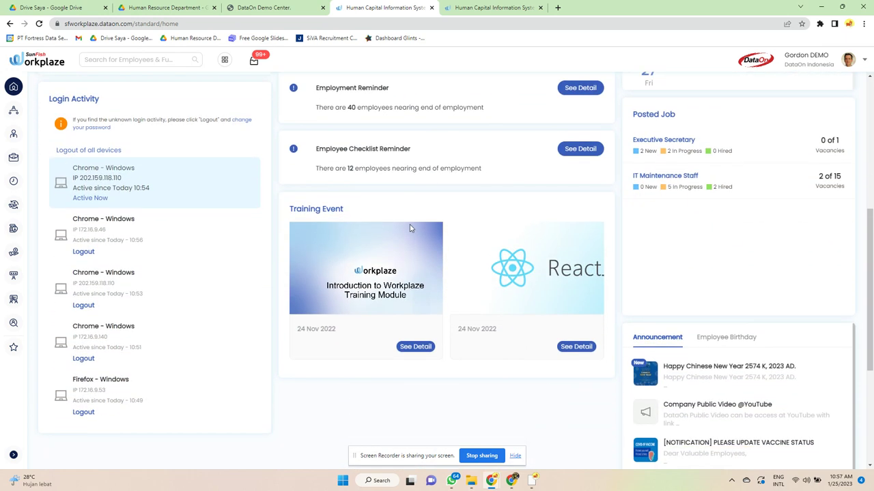
left_click(411, 347)
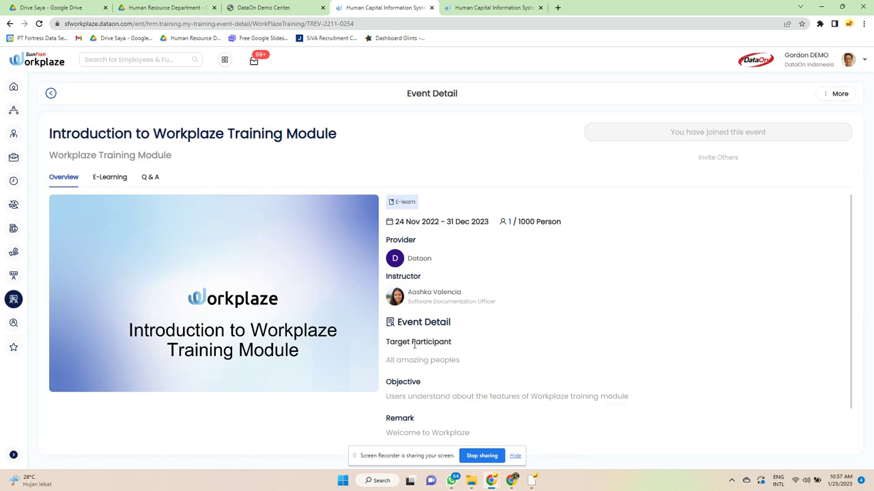
scroll(590, 333, "down", 1)
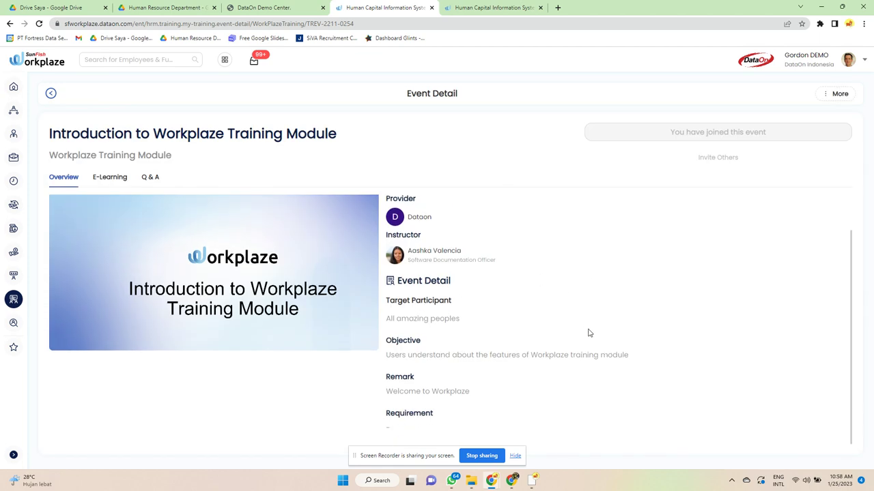
scroll(589, 333, "up", 1)
Return to the home page and view the annual leave and medical balance details, closing each one
left_click(13, 86)
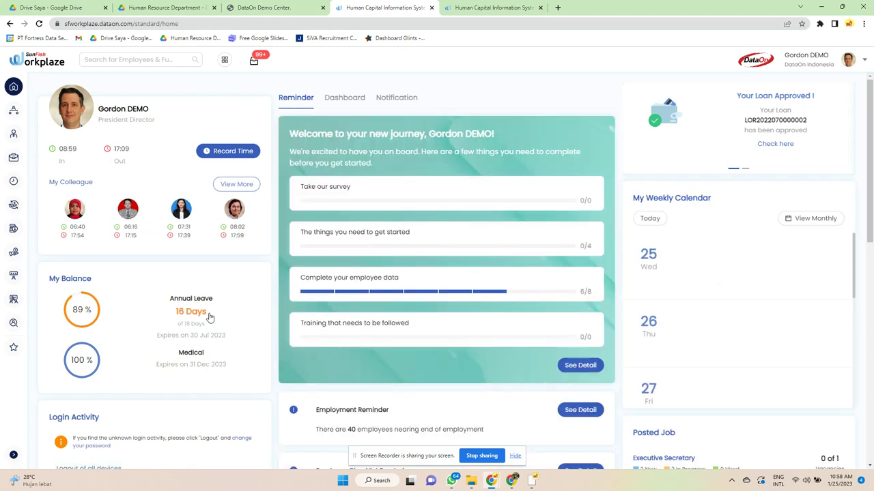
left_click(193, 313)
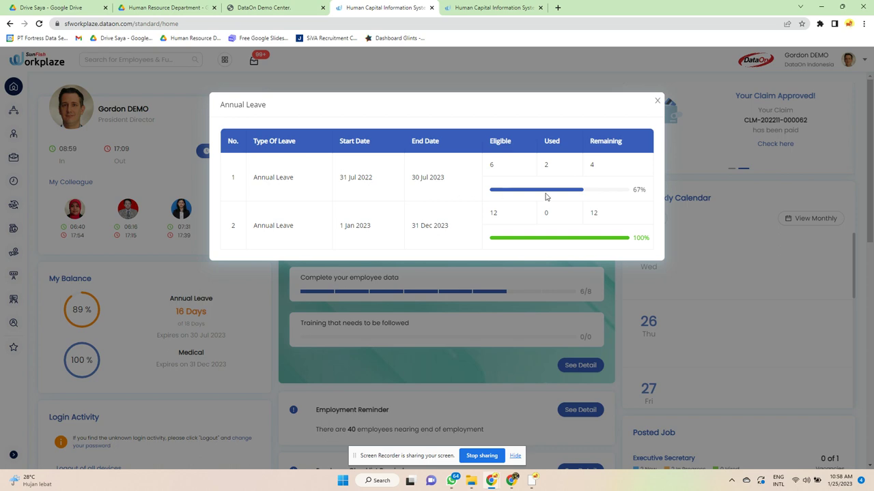
left_click(656, 103)
left_click(187, 351)
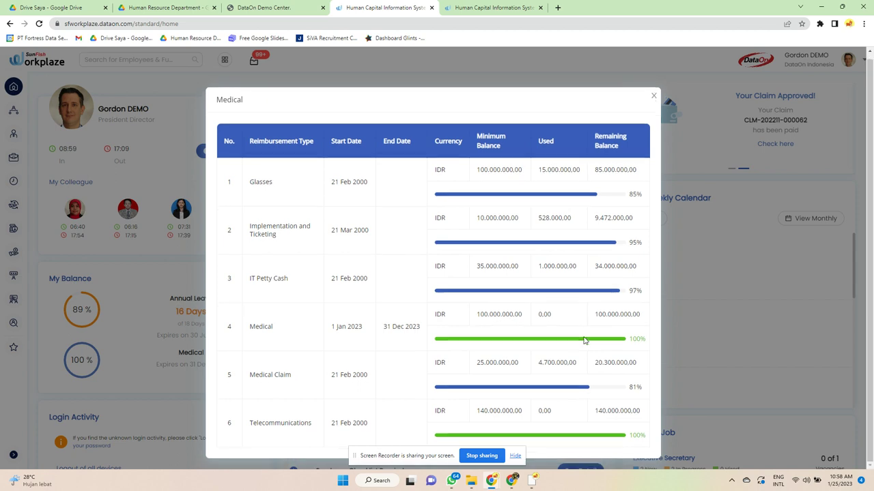
scroll(584, 334, "down", 1)
left_click(652, 97)
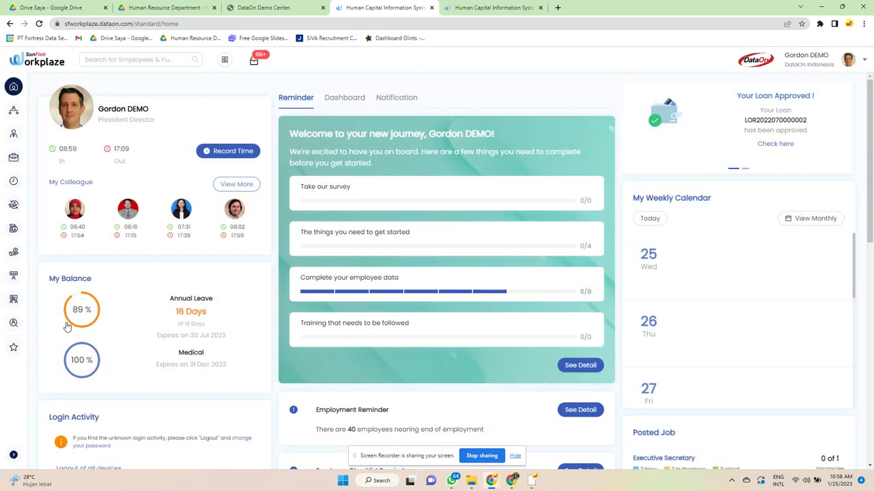
left_click(82, 318)
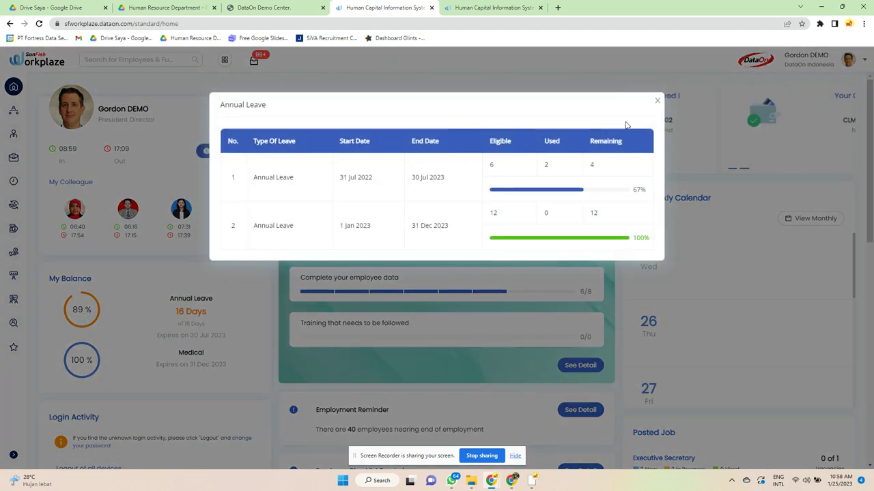
left_click(656, 100)
Look over the posted jobs on the home page and show the Employee Birthday list
scroll(594, 199, "down", 2)
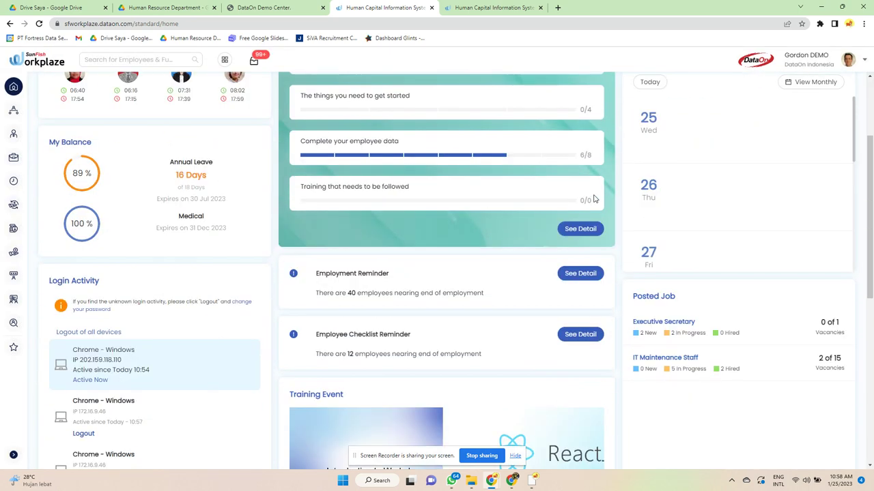
scroll(597, 229, "down", 1)
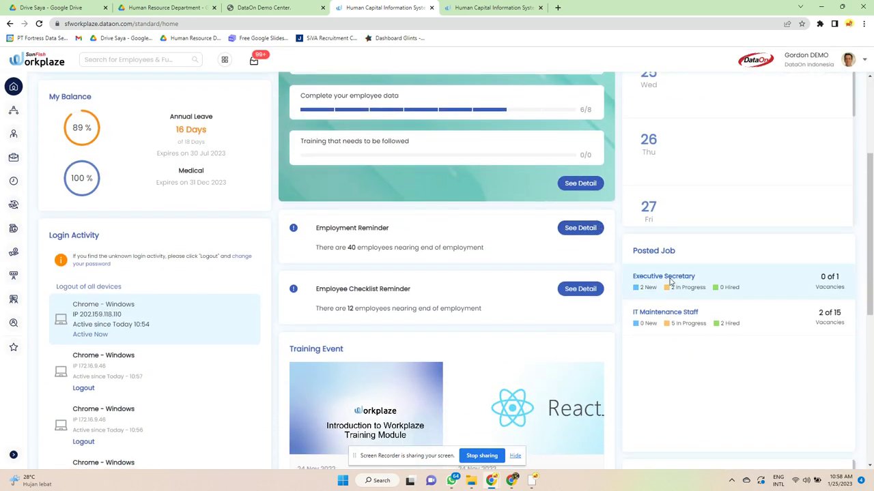
scroll(669, 316, "down", 2)
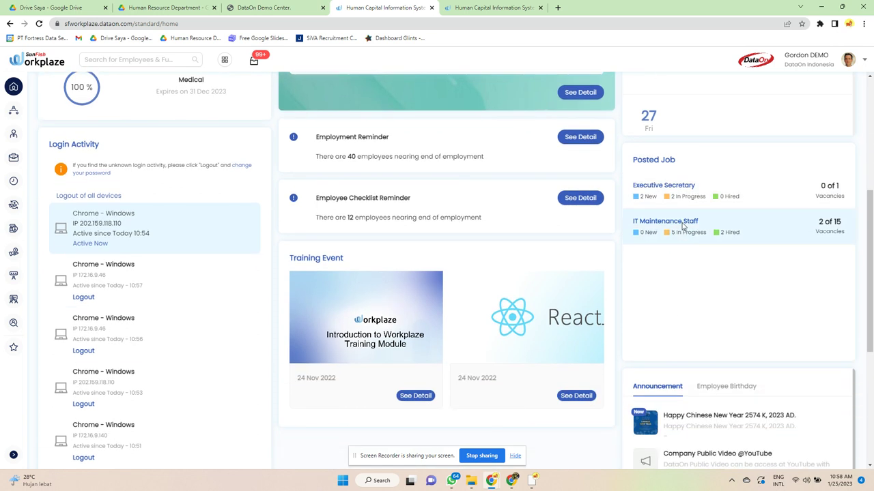
left_click(713, 388)
scroll(714, 393, "down", 4)
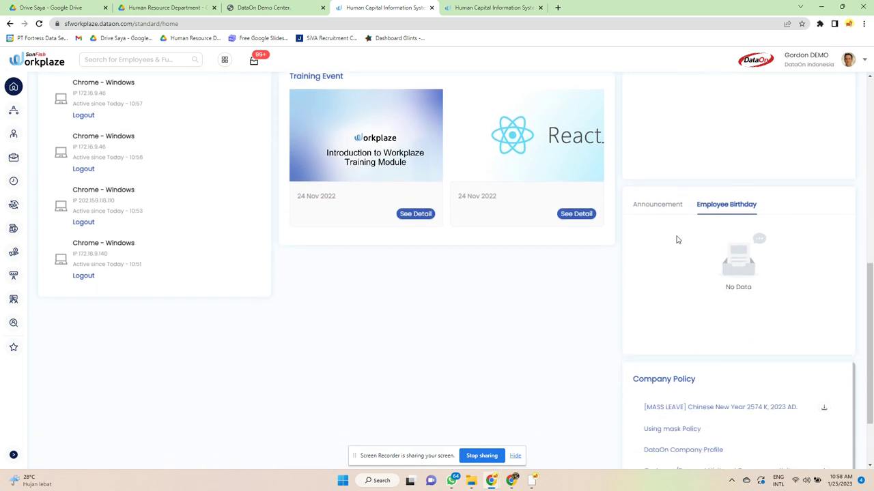
Switch back to the announcements, read the Happy Chinese New Year 2574 K, 2023 AD announcement, and close it
left_click(660, 207)
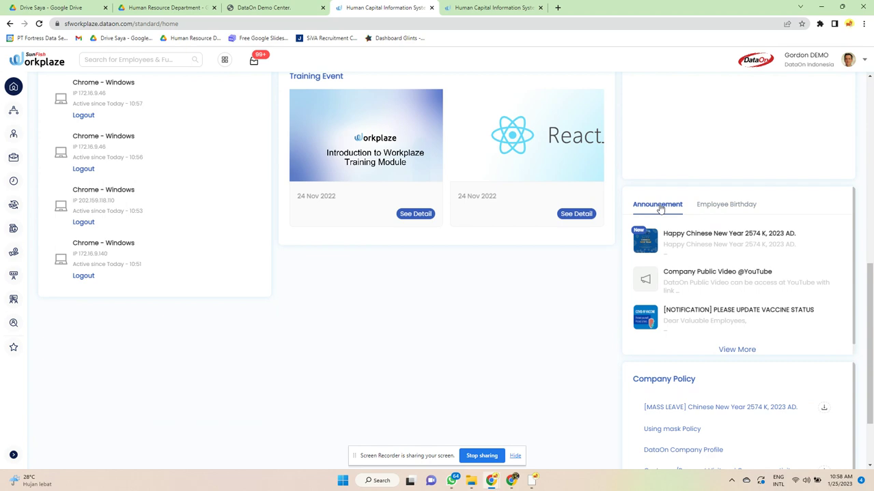
left_click(679, 241)
scroll(377, 212, "down", 1)
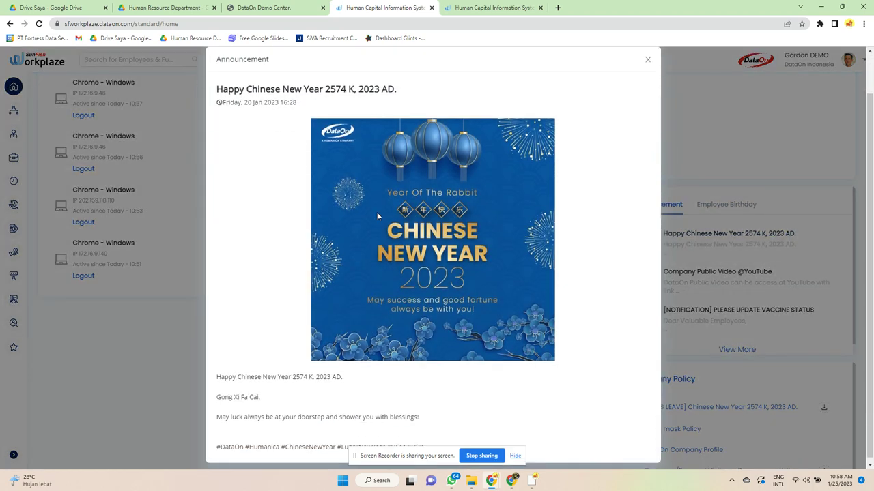
scroll(377, 213, "up", 1)
left_click(649, 107)
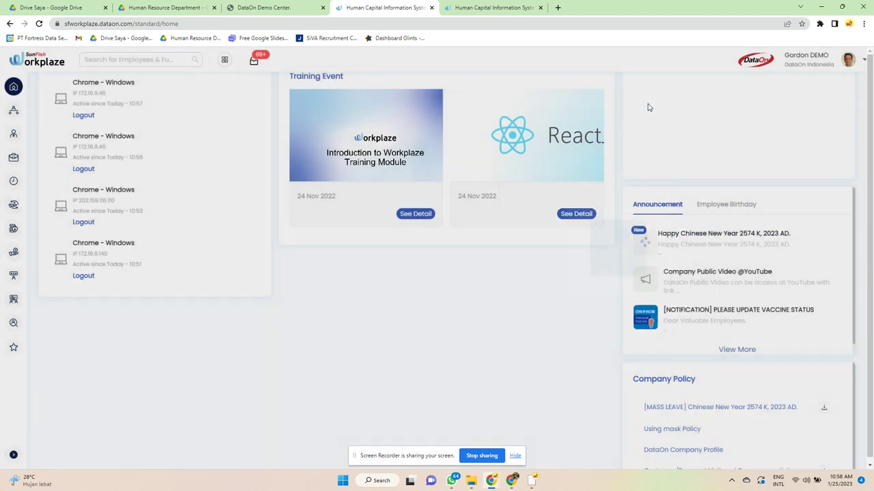
Open the approved loan's details from the home page notice and view its detailed payment schedule
scroll(571, 216, "up", 5)
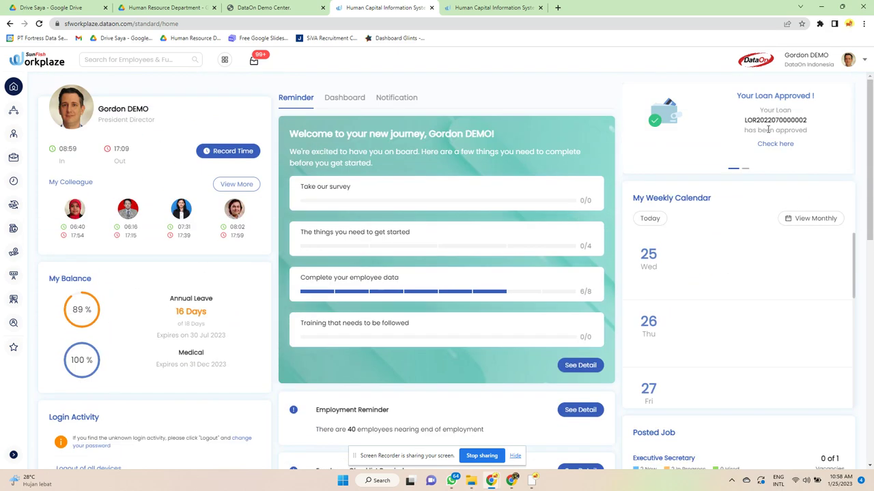
left_click(773, 144)
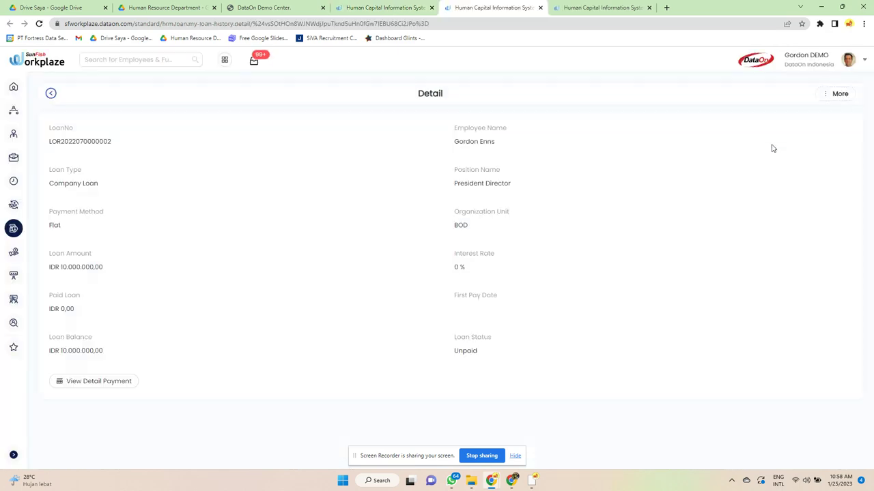
left_click(102, 382)
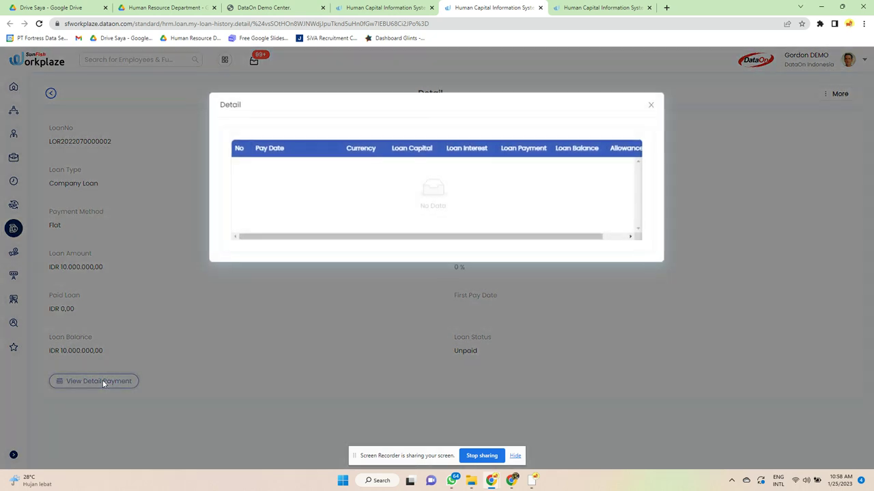
Close the payment schedule and download the loan details as an Excel file to the Downloads folder
left_click(650, 105)
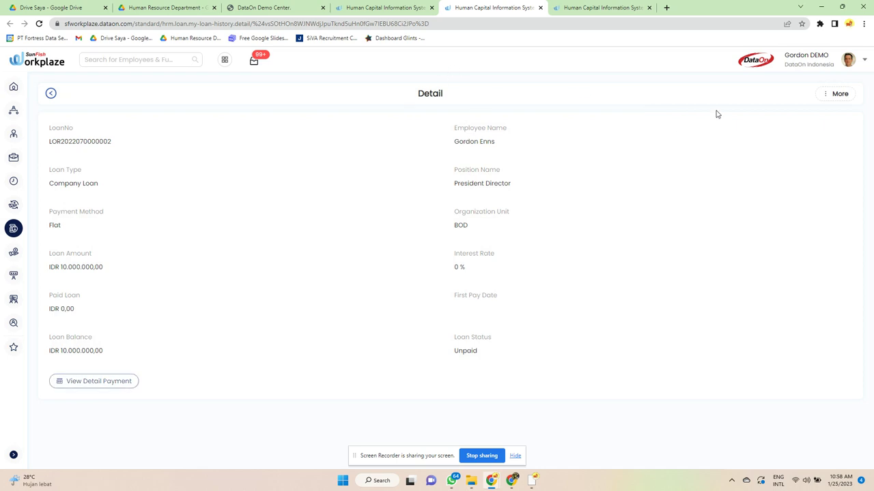
left_click(830, 94)
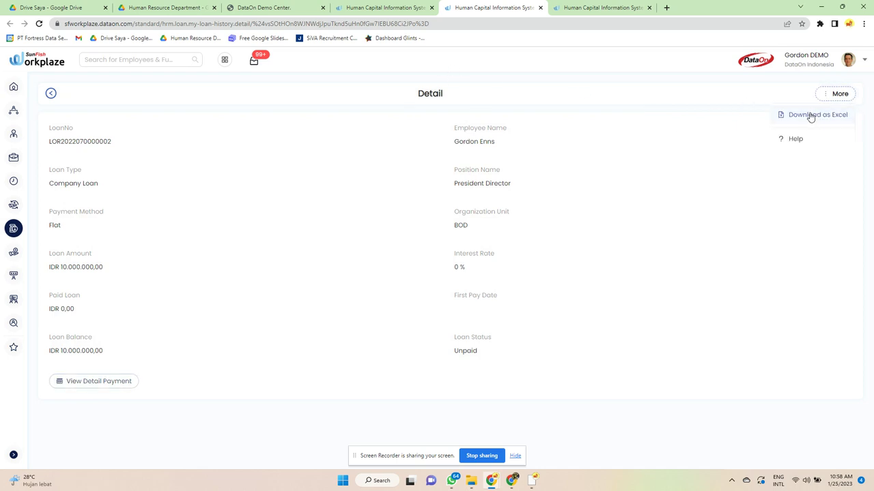
left_click(811, 116)
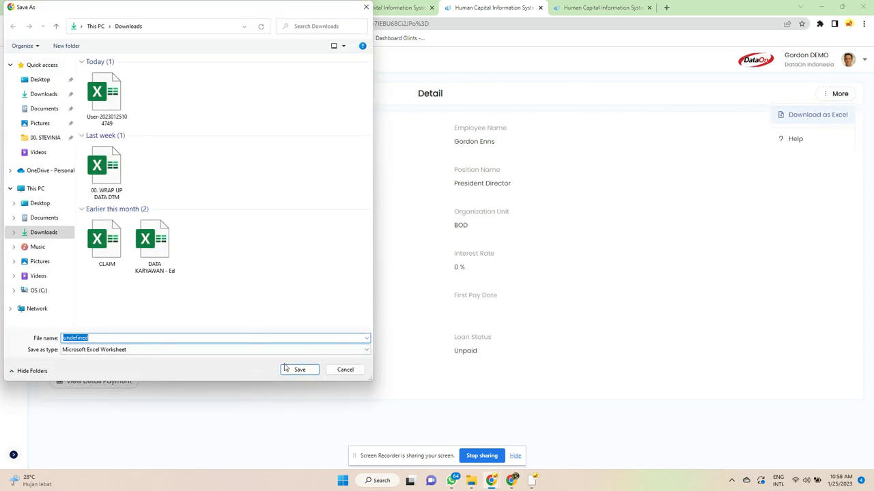
left_click(292, 370)
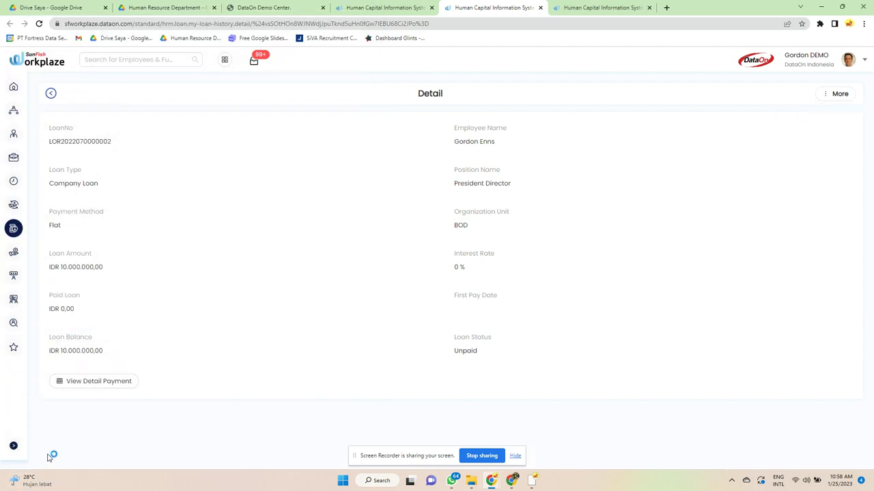
Try to open the downloaded loan file in Excel, then close Excel
left_click(49, 457)
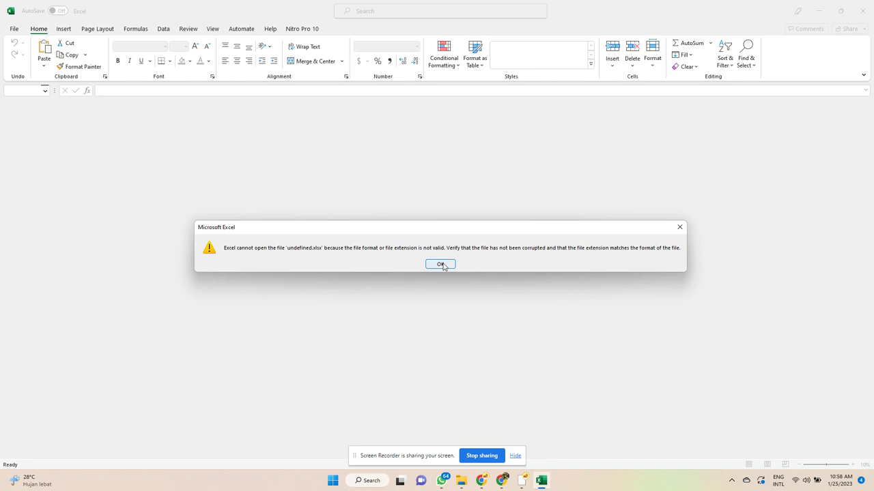
left_click(440, 265)
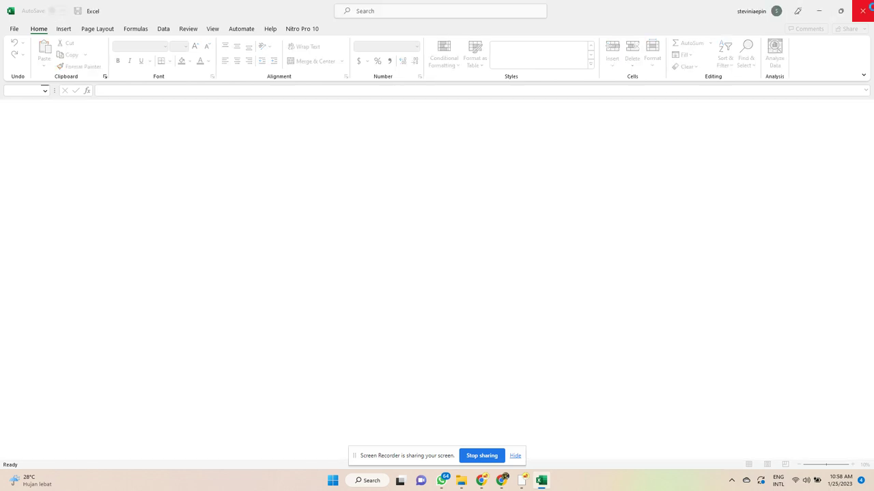
left_click(867, 8)
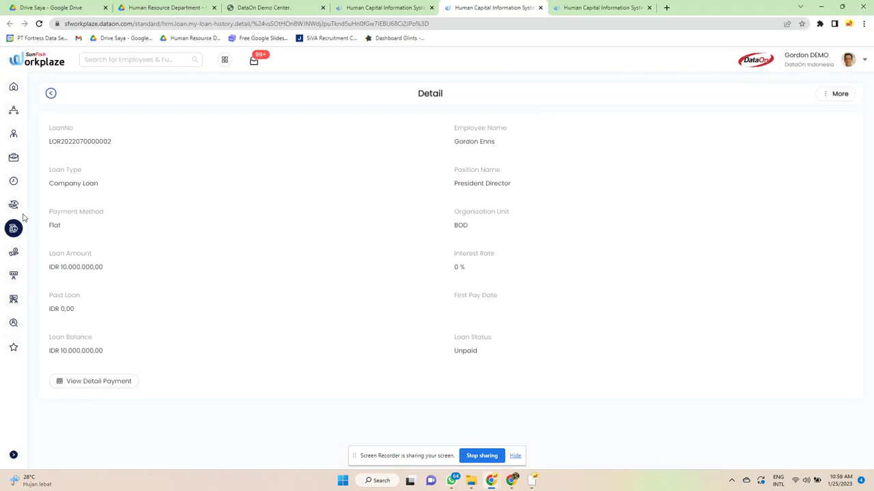
Return to the home page, switch to the Employee Information dashboard, and view the list of available dashboards
left_click(14, 86)
left_click(621, 7)
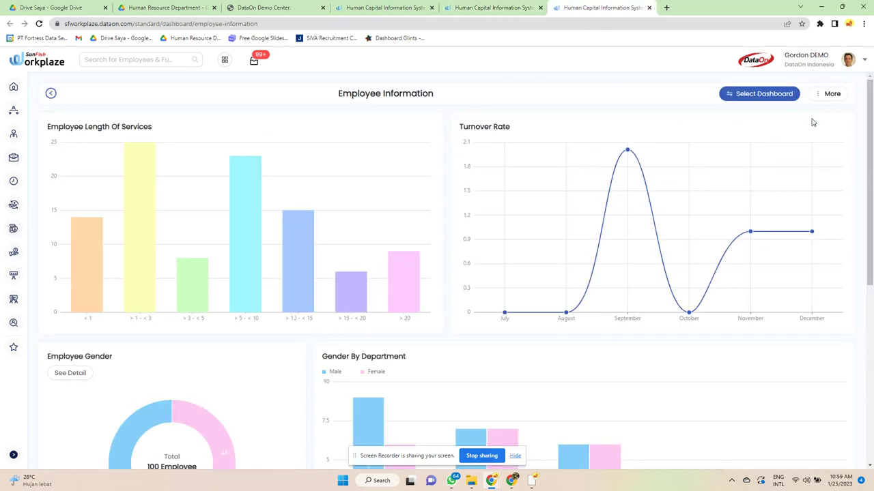
left_click(792, 100)
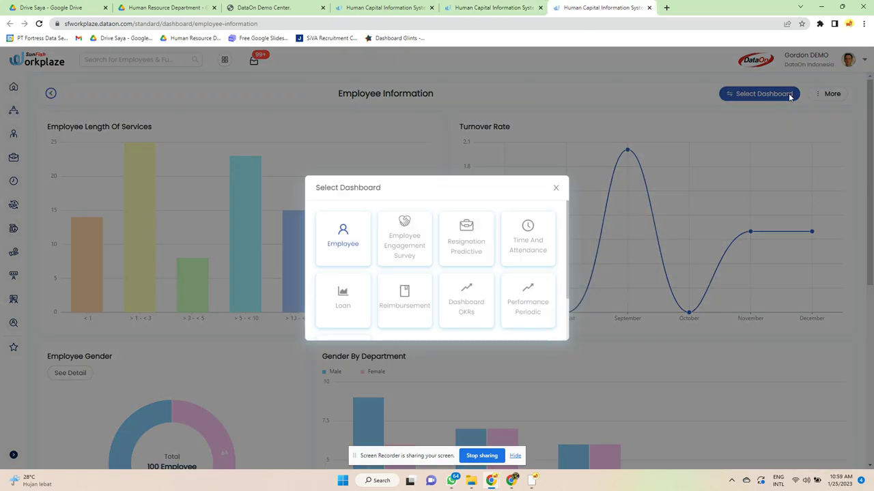
left_click(555, 187)
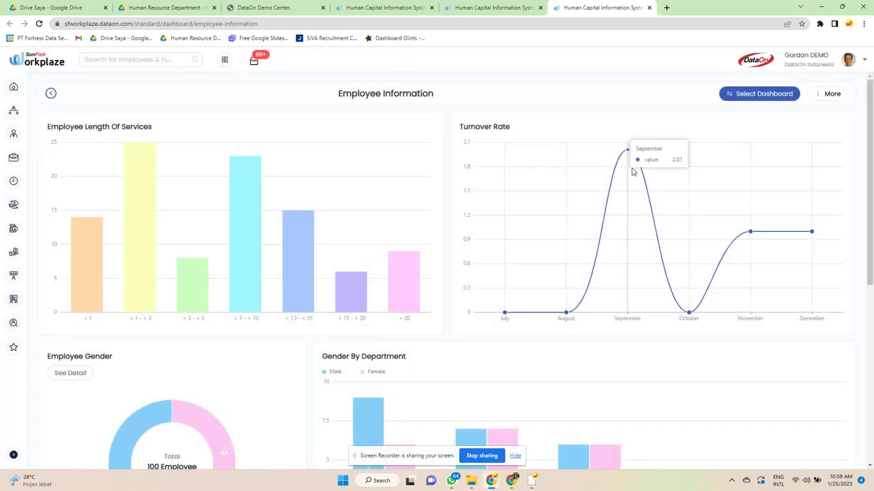
Examine the Employee Information charts on turnover, gender, gender by department, age, education, institution and length of service
scroll(819, 199, "down", 5)
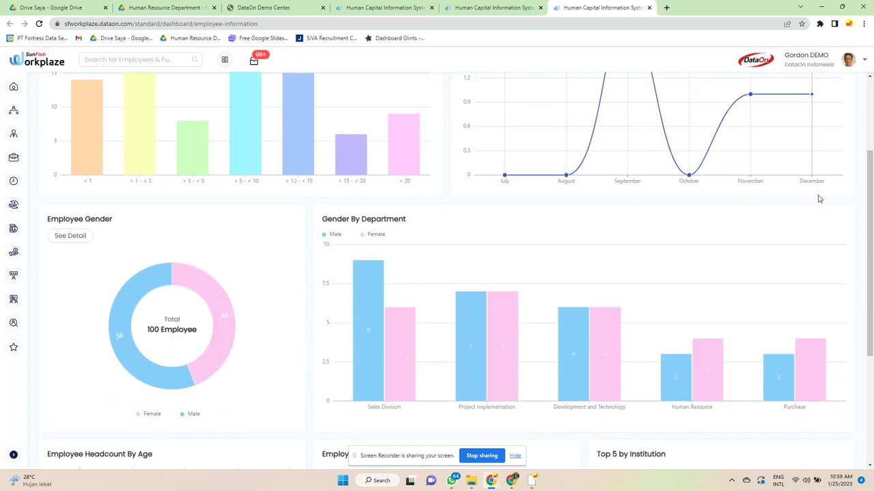
scroll(819, 198, "down", 2)
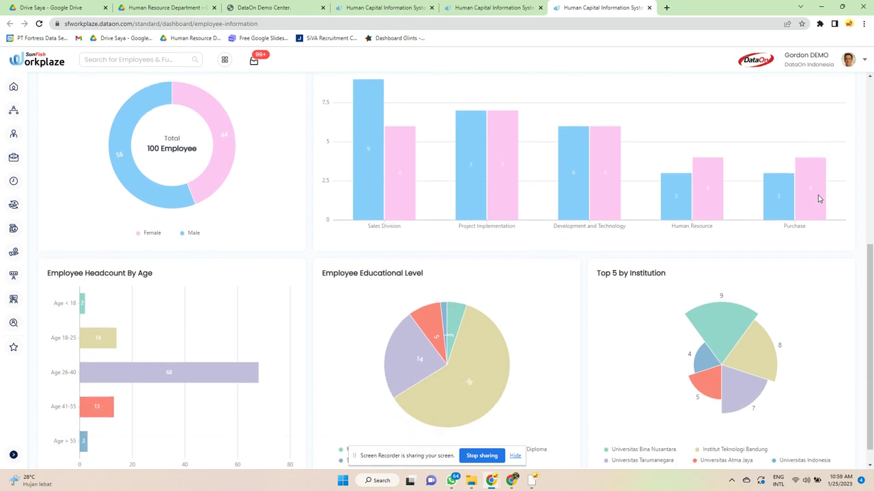
scroll(819, 198, "down", 1)
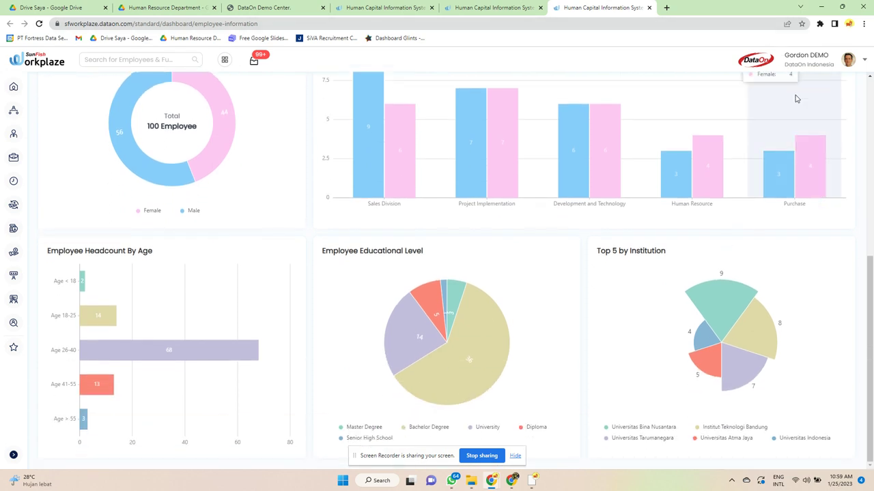
scroll(806, 134, "up", 7)
mouse_move(754, 213)
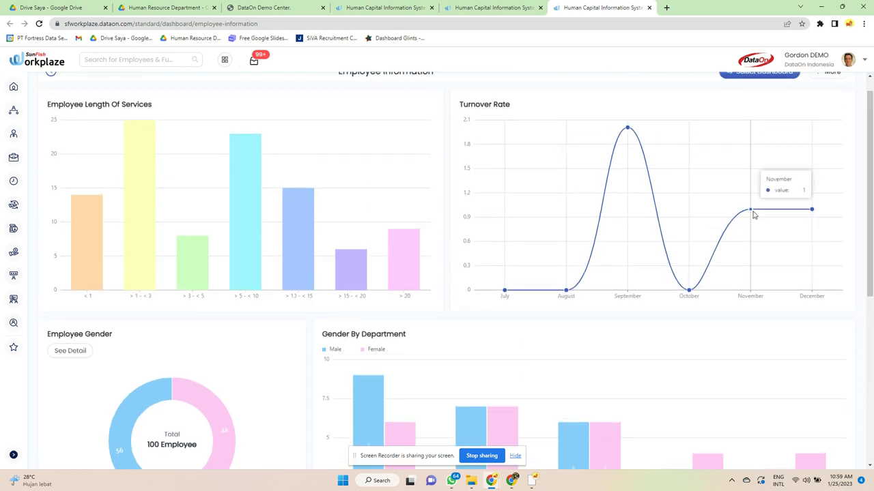
scroll(754, 214, "down", 5)
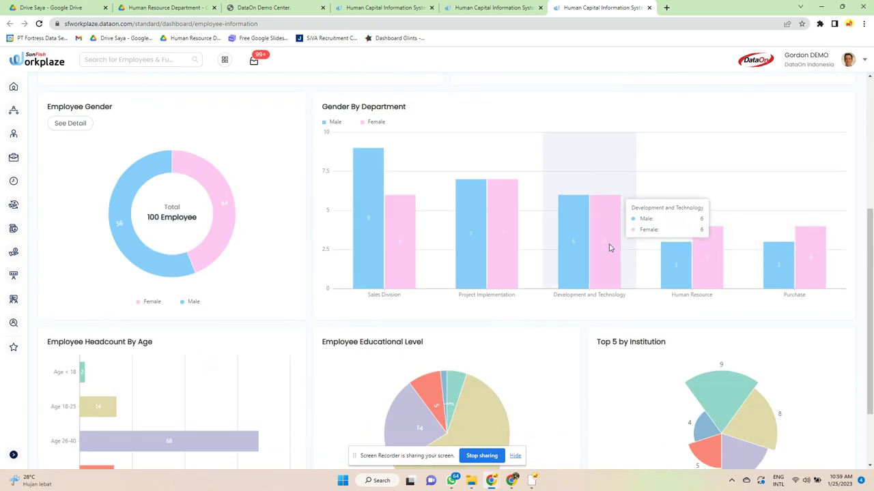
mouse_move(675, 247)
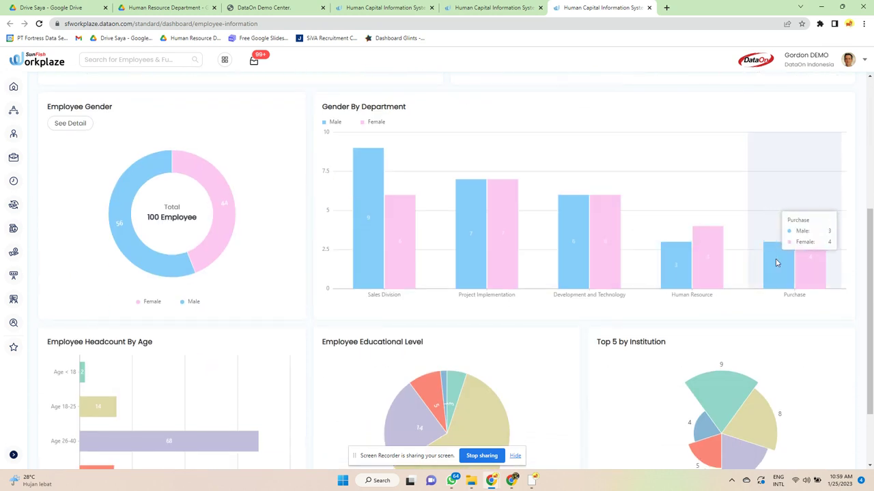
scroll(351, 187, "up", 5)
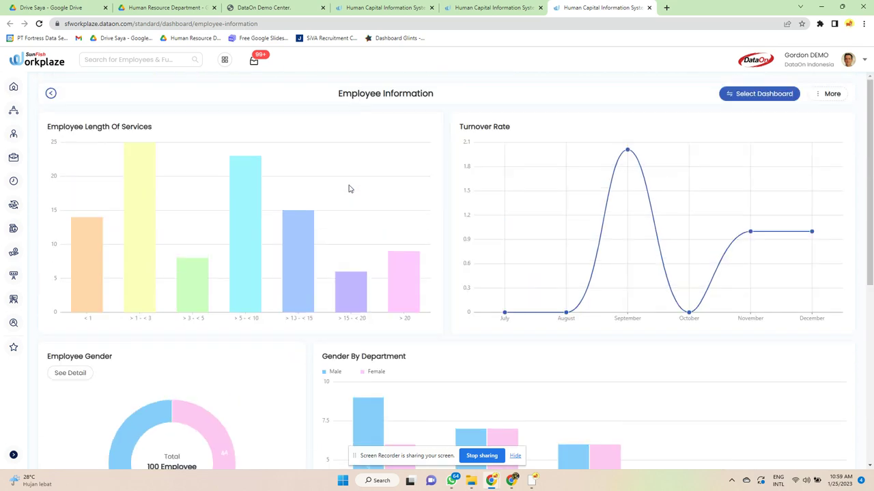
mouse_move(257, 205)
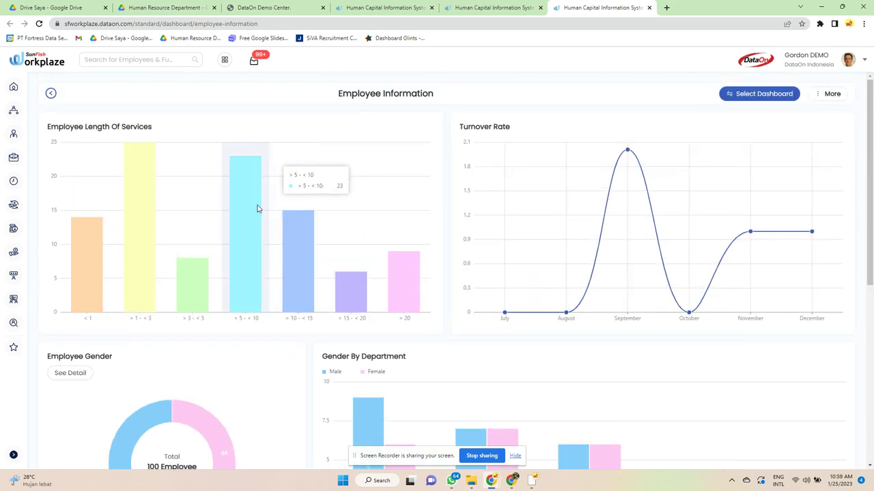
Switch to the Employee Engagement Survey dashboard and view the detailed engagement scores of all departments
left_click(767, 97)
left_click(406, 253)
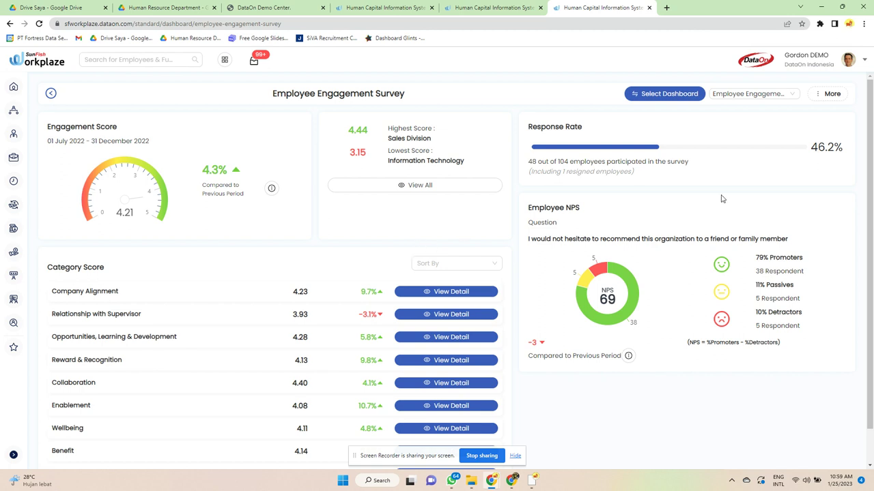
scroll(722, 199, "down", 1)
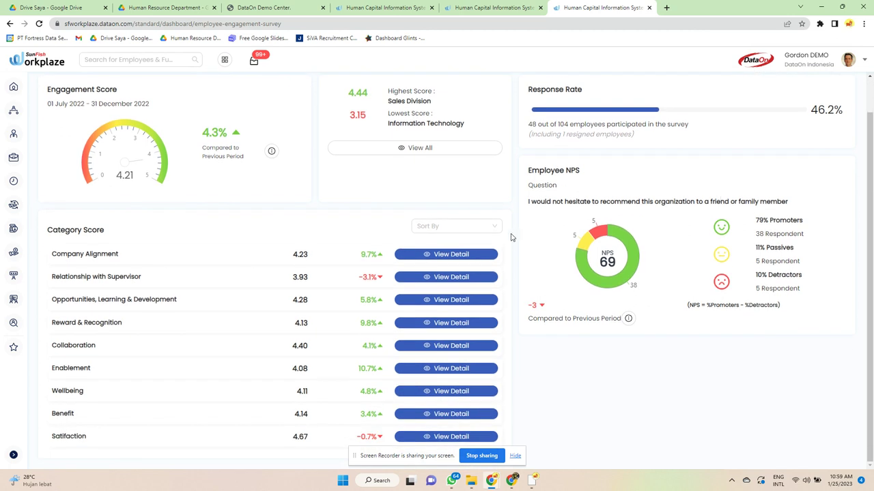
left_click(426, 149)
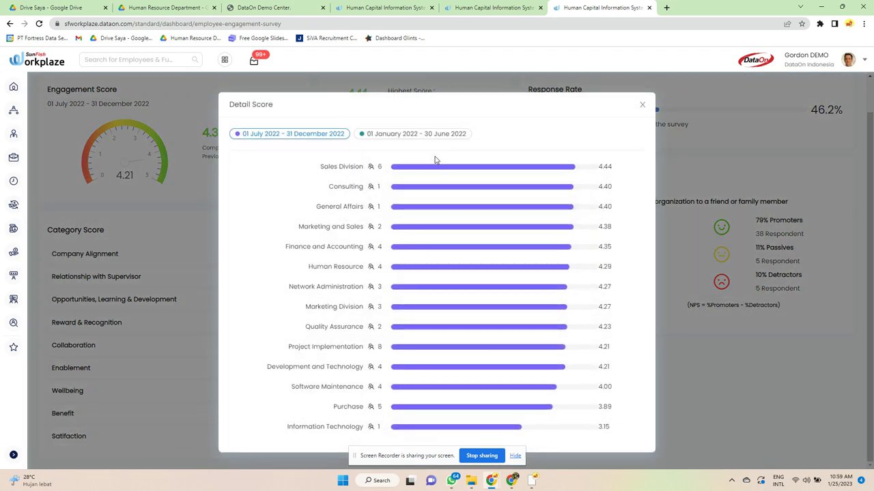
left_click(641, 105)
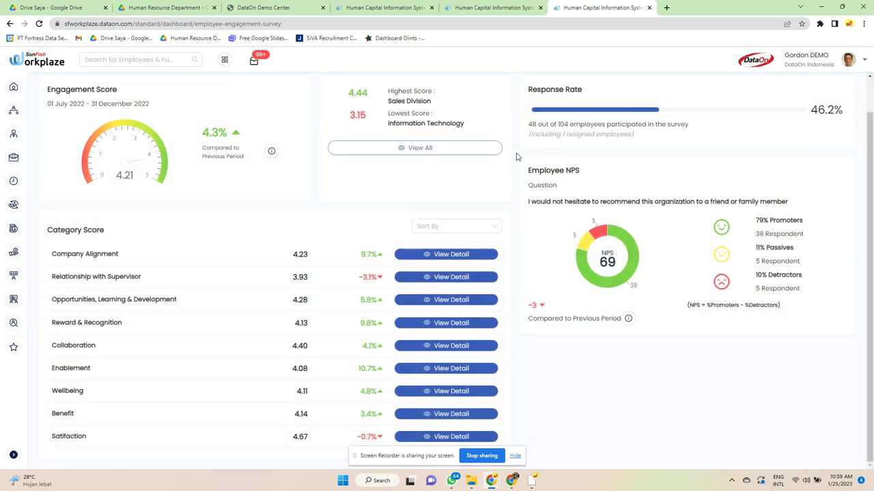
View the department score details for the Company Alignment and Relationship with Supervisor categories, closing each one
left_click(425, 256)
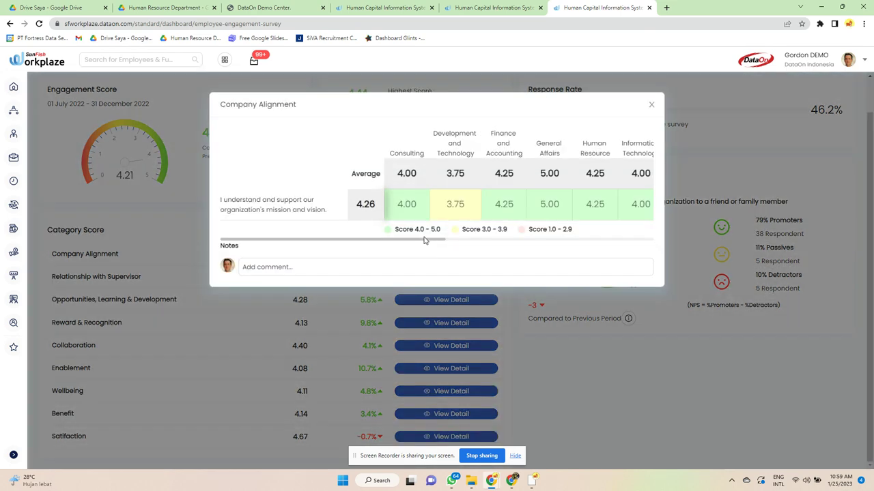
left_click_drag(439, 241, 653, 240)
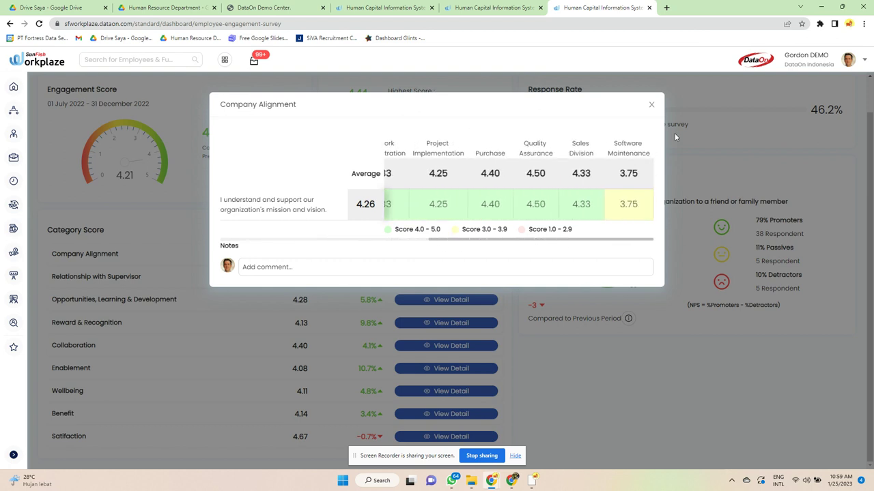
left_click(651, 107)
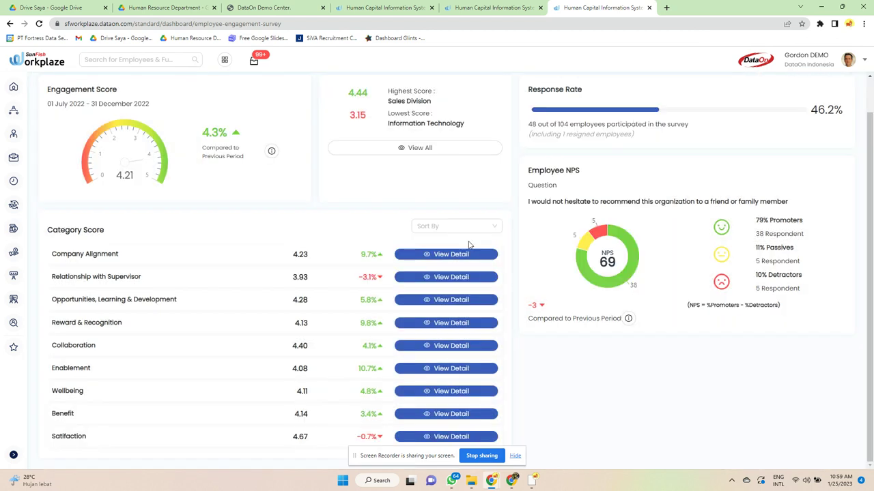
left_click(446, 277)
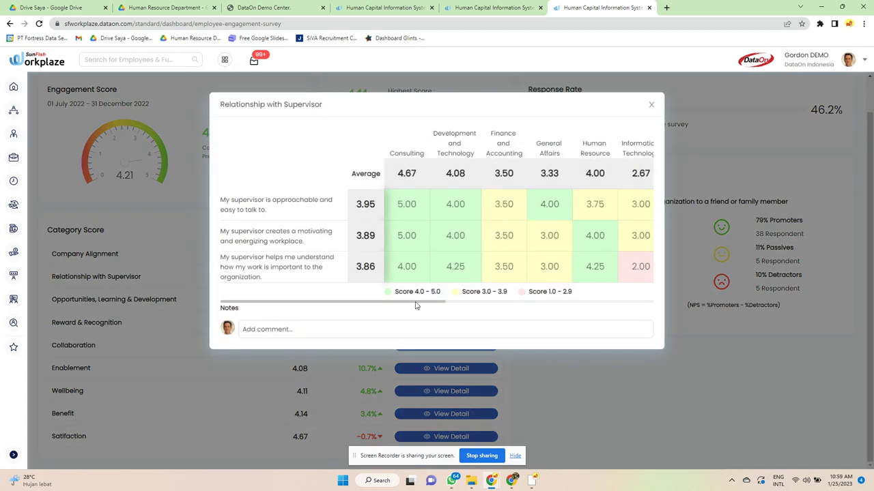
left_click_drag(415, 307, 636, 307)
left_click(652, 107)
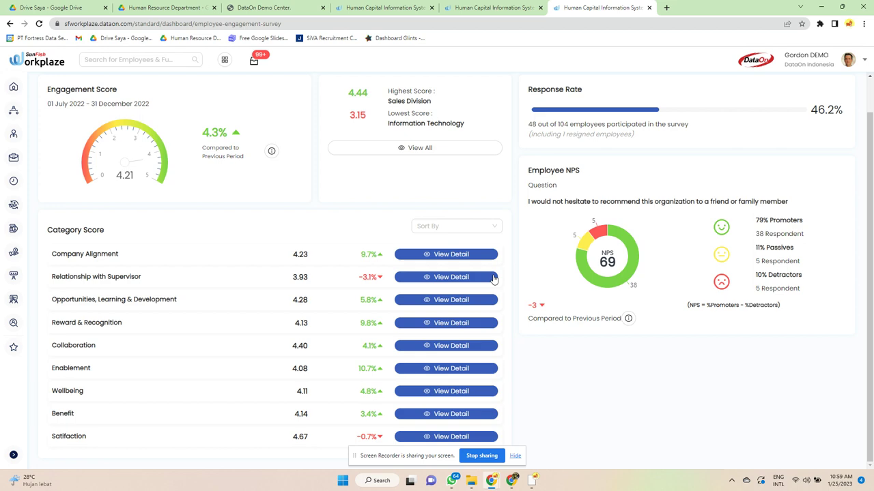
View the score details for Opportunities, Learning & Development and for Reward & Recognition, closing each one
left_click(464, 299)
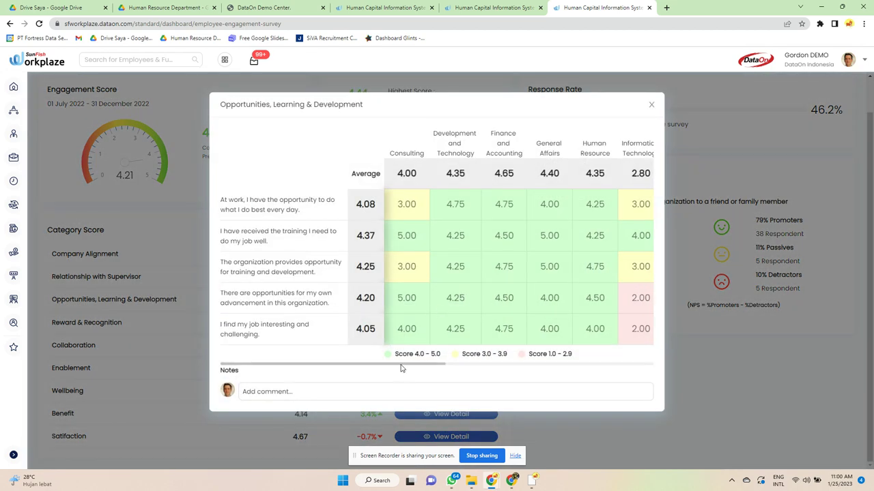
left_click_drag(401, 368, 634, 355)
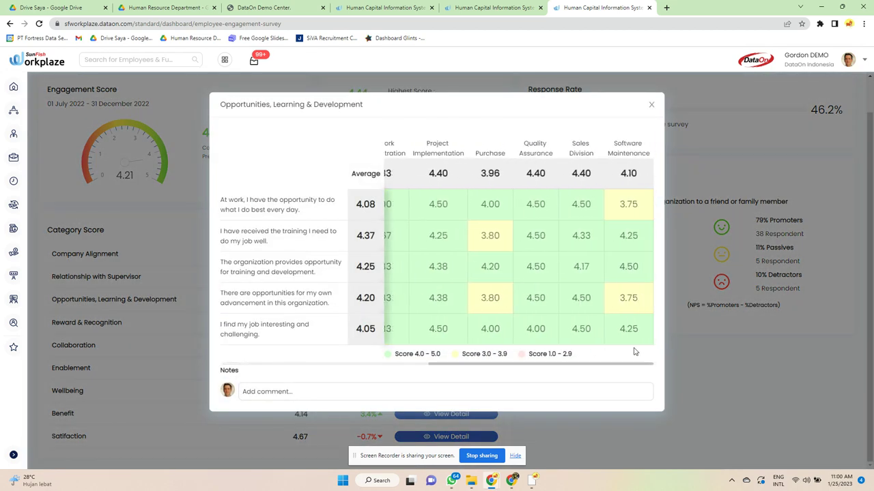
left_click(651, 104)
left_click(435, 324)
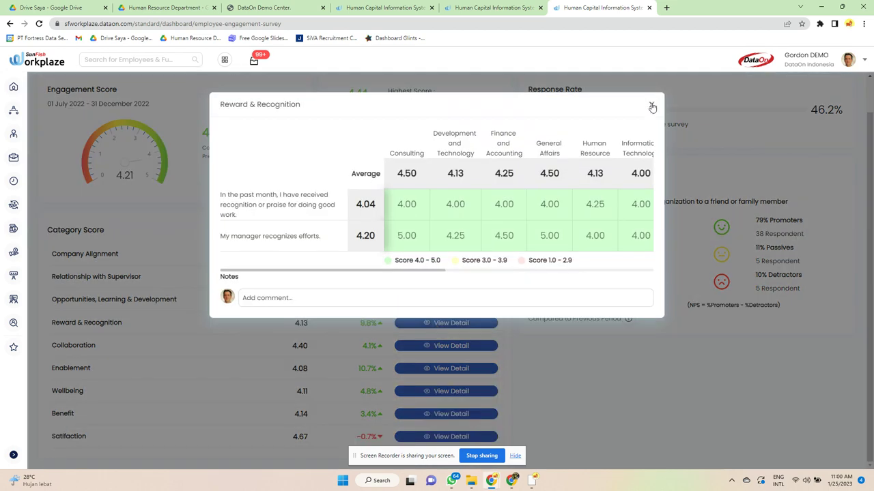
left_click(652, 106)
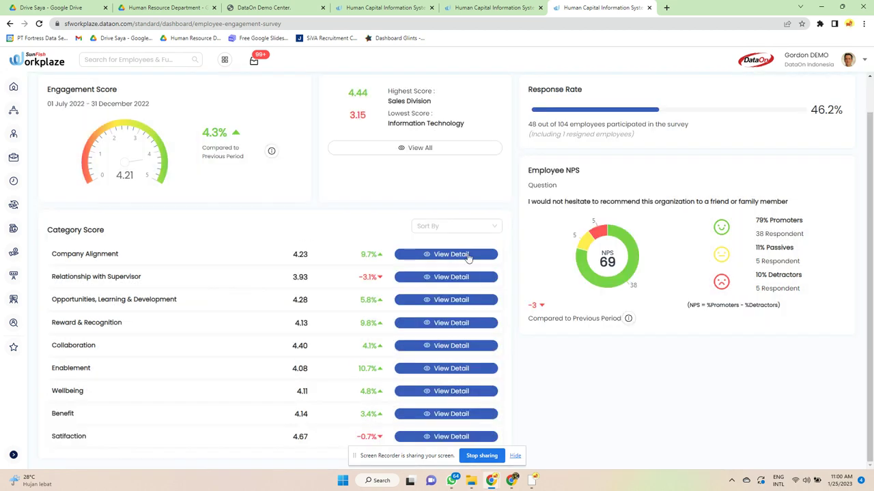
View the department score details for the Collaboration and Enablement categories, closing each one
left_click(416, 347)
left_click_drag(443, 302, 610, 303)
left_click(651, 105)
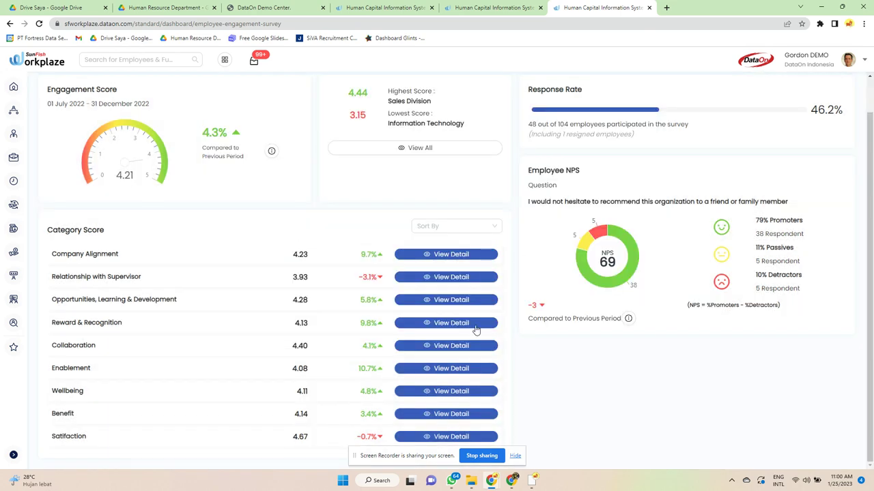
left_click(421, 372)
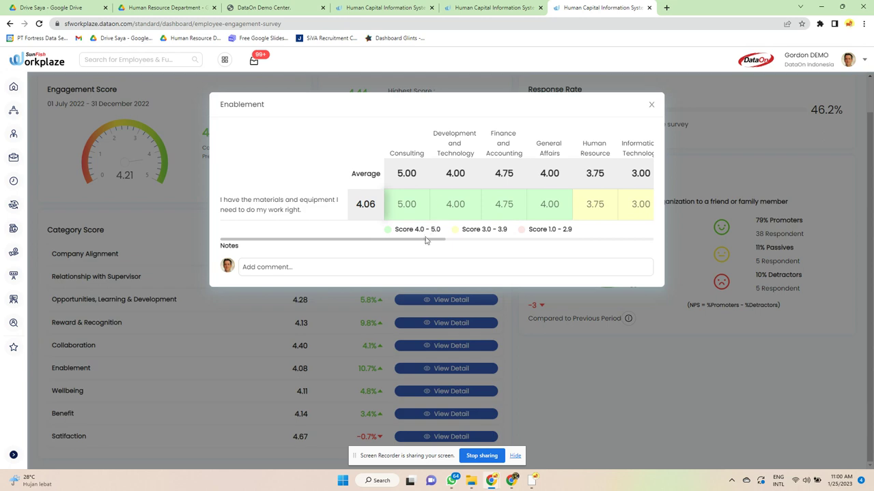
left_click_drag(425, 239, 545, 258)
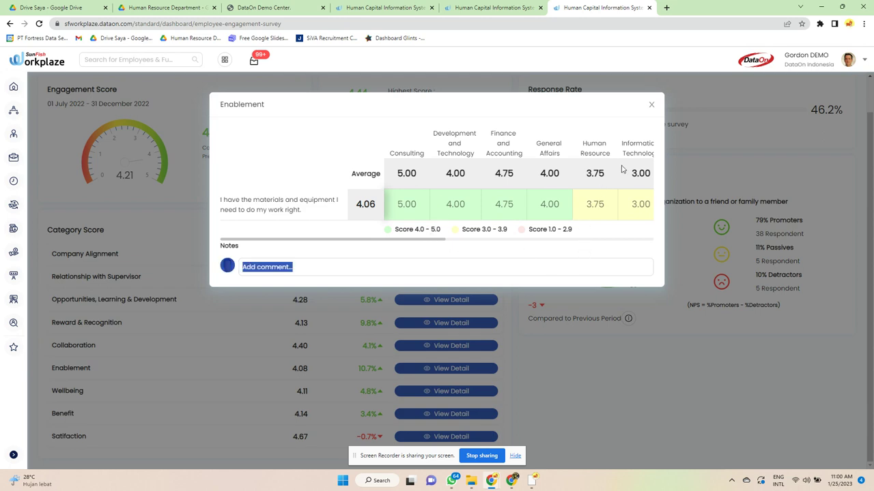
left_click(651, 105)
View the department score details for the Wellbeing, Benefit and Satifaction categories, closing each one
left_click(425, 391)
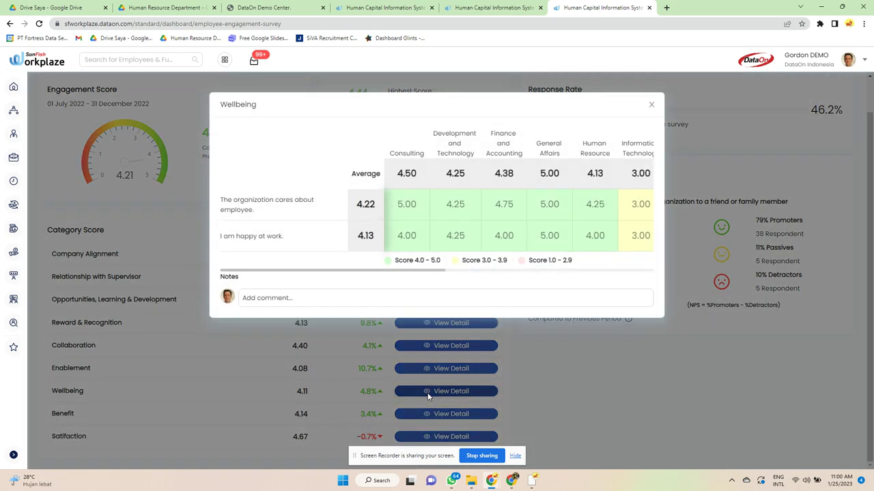
left_click_drag(419, 271, 628, 226)
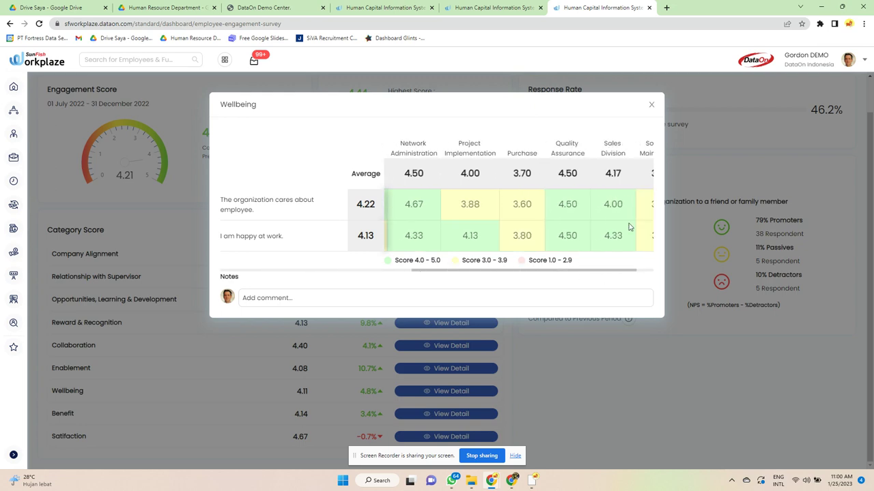
left_click(651, 105)
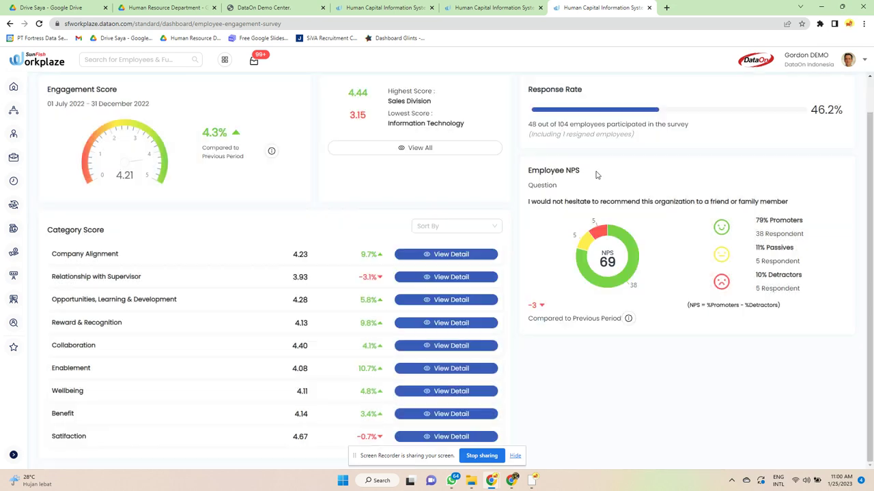
left_click(444, 419)
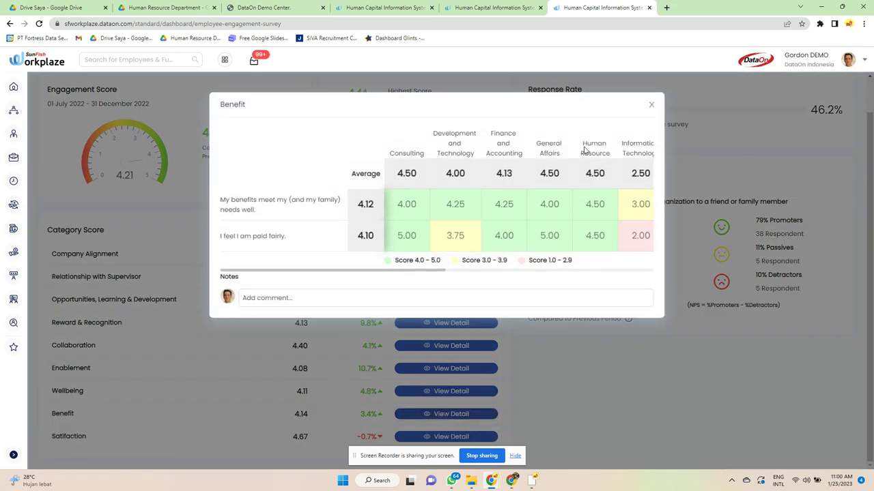
left_click(651, 104)
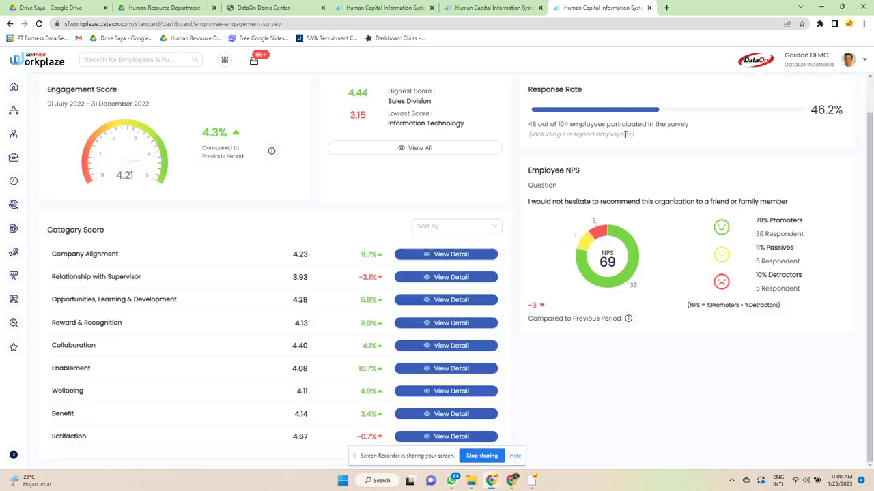
left_click(427, 439)
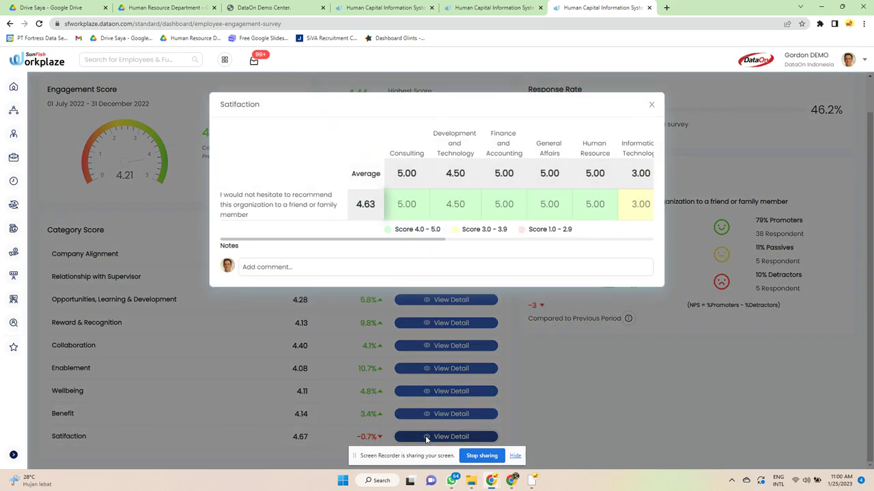
left_click(651, 104)
Show the results of Employee Engagement Survey 2022, and switch to the Resignation Predictive dashboard
scroll(696, 144, "up", 1)
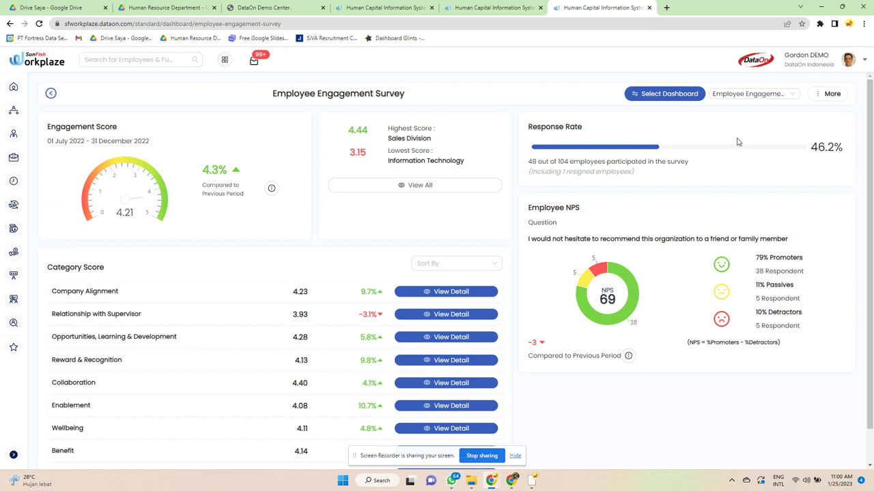
left_click(755, 96)
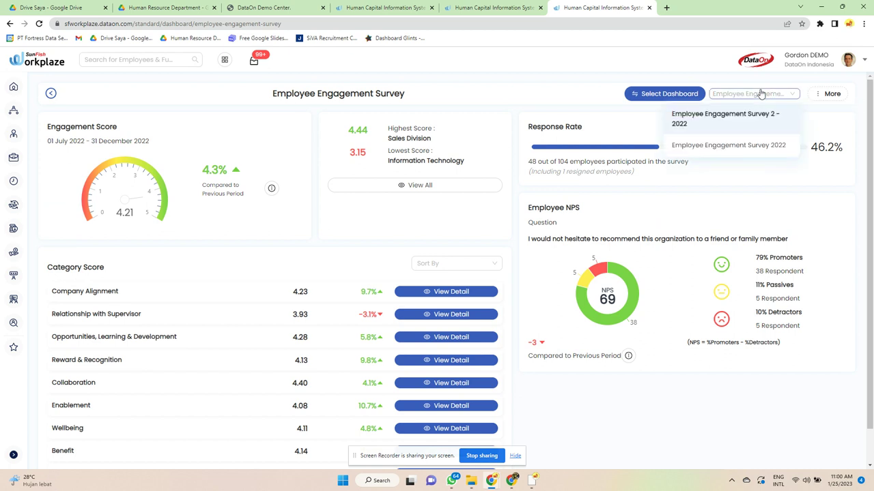
left_click(716, 147)
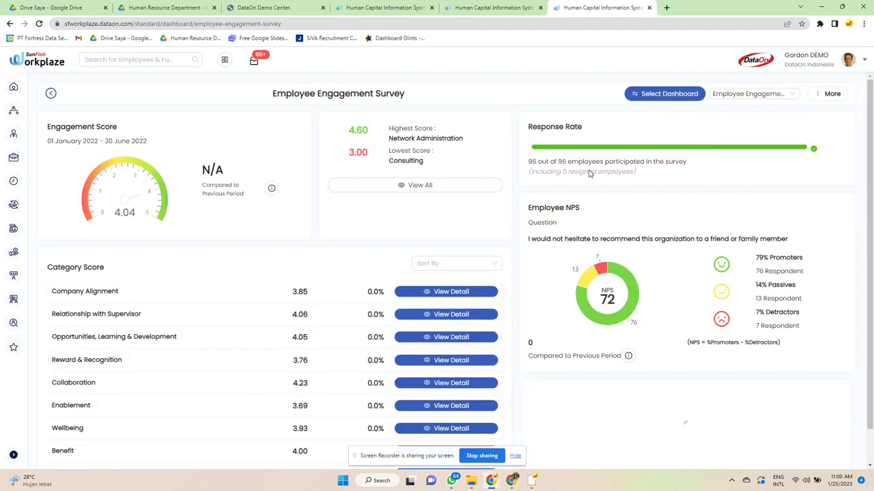
left_click(665, 93)
left_click(469, 243)
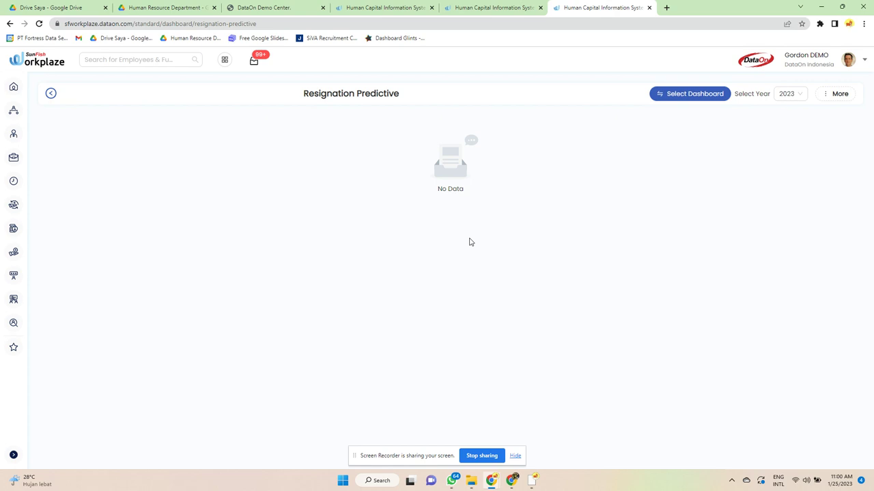
Switch to the Time And Attendance dashboard and examine its overtime, tardiness, work unit lateness and absence sections
left_click(712, 93)
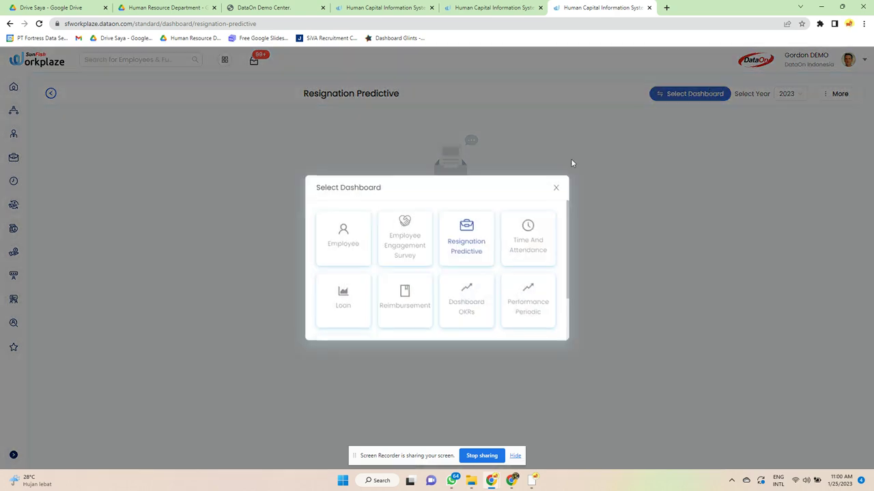
left_click(522, 245)
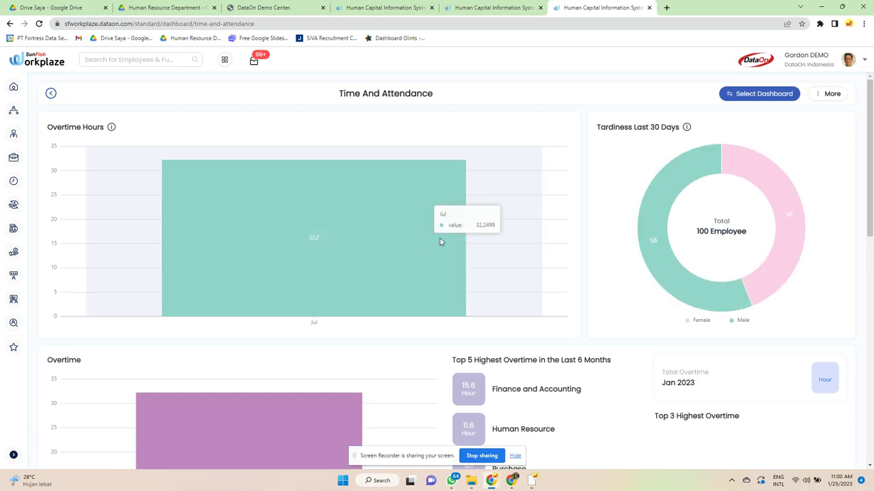
scroll(682, 234, "down", 2)
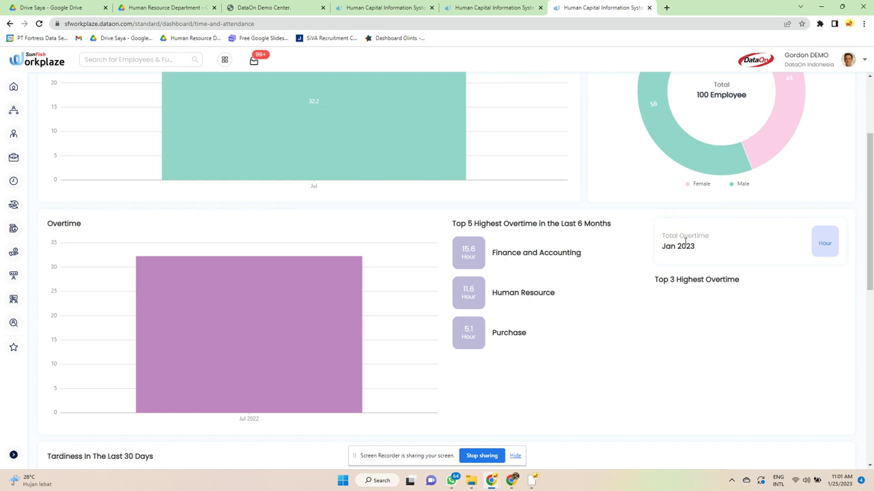
scroll(686, 241, "down", 3)
scroll(685, 245, "down", 2)
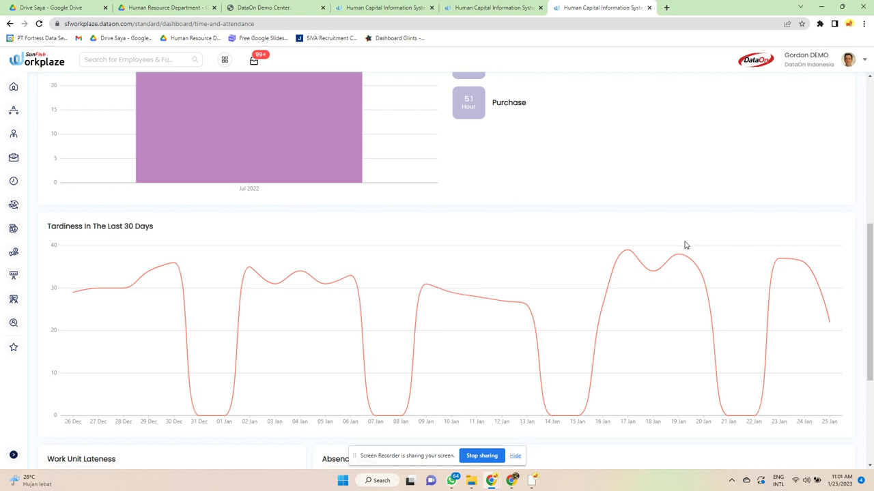
scroll(686, 245, "down", 1)
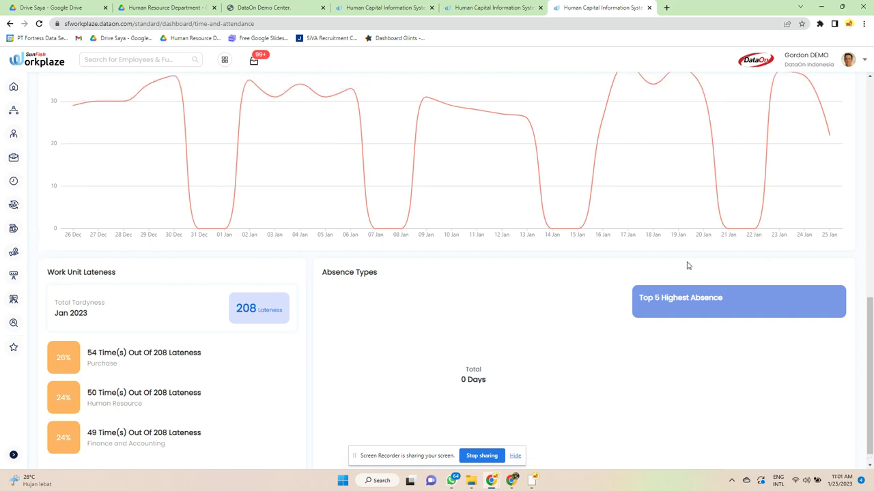
scroll(702, 276, "up", 8)
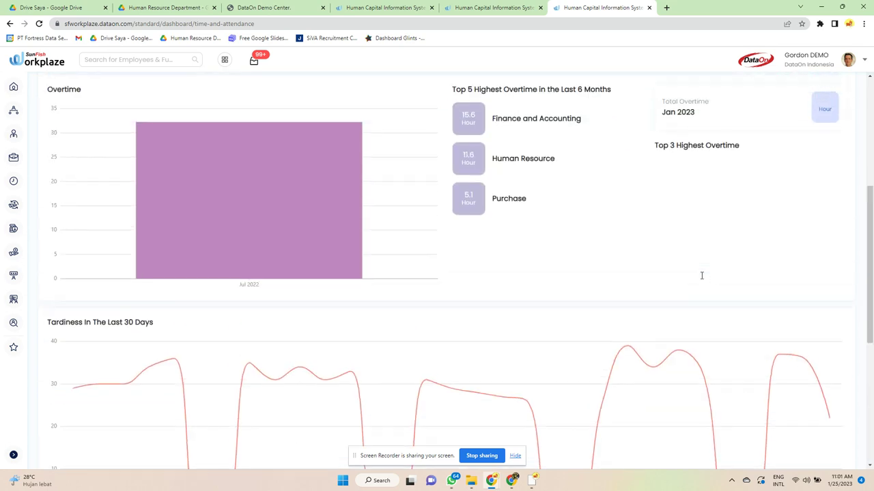
Switch to the Loan dashboard and view the outstanding balance, yearly requests, installments due and yearly loan summary
left_click(748, 94)
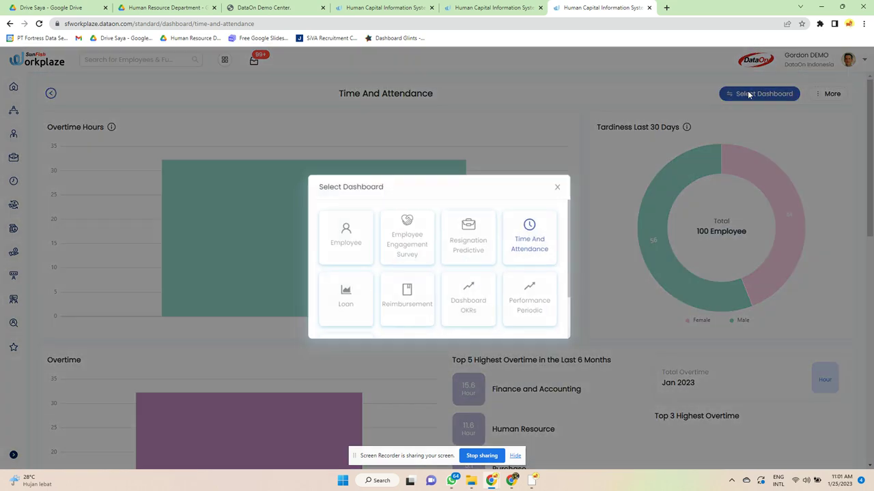
left_click(361, 285)
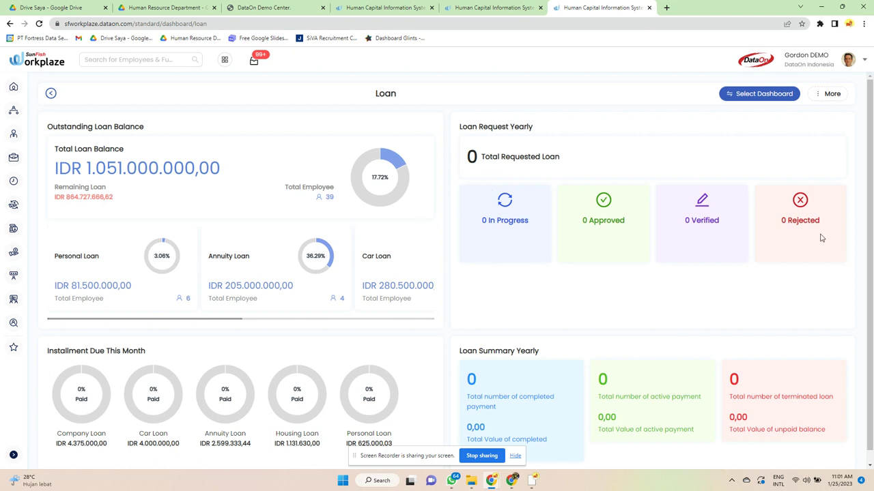
scroll(822, 237, "down", 1)
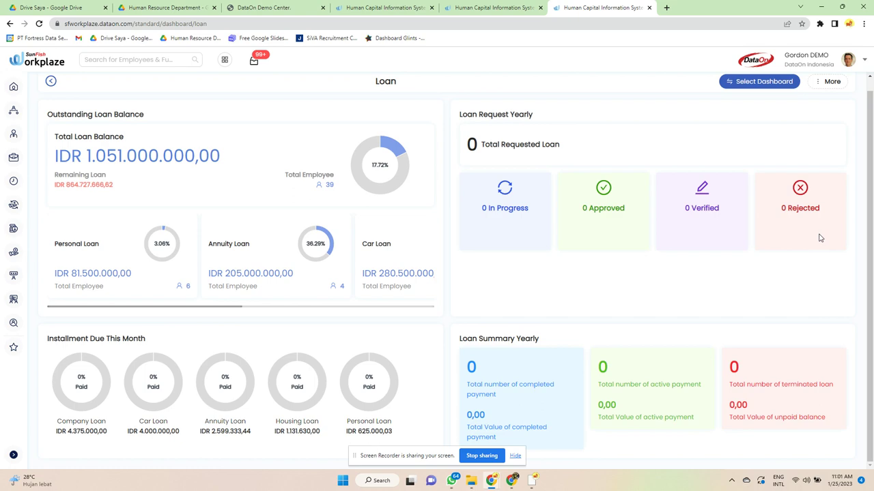
Switch to the Reimbursement dashboard and view its total balance, usage, type and request sections
left_click(759, 82)
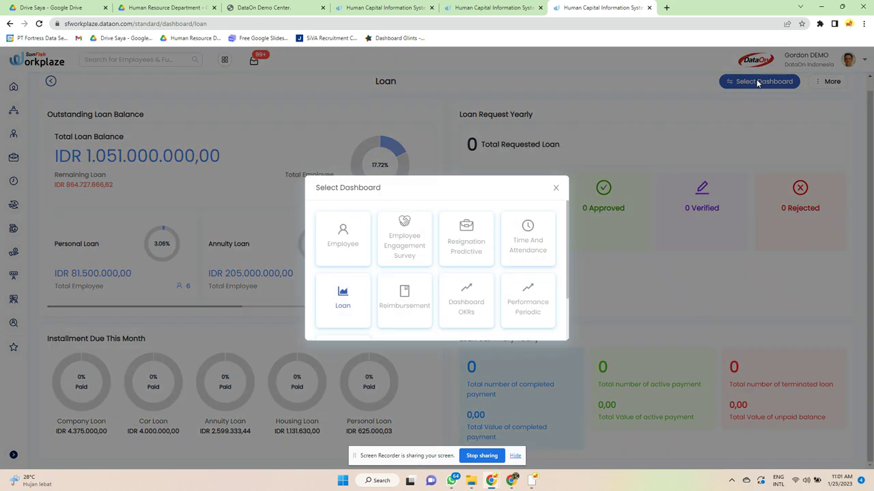
left_click(404, 298)
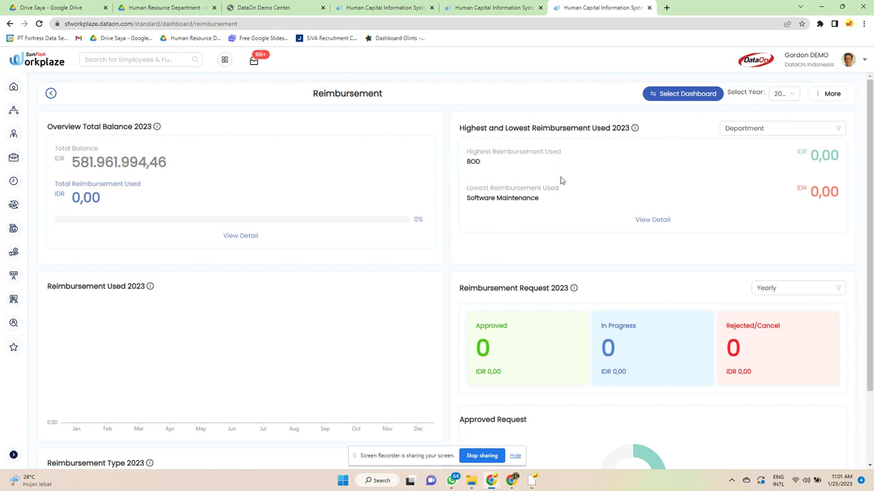
scroll(502, 245, "down", 1)
scroll(502, 242, "down", 1)
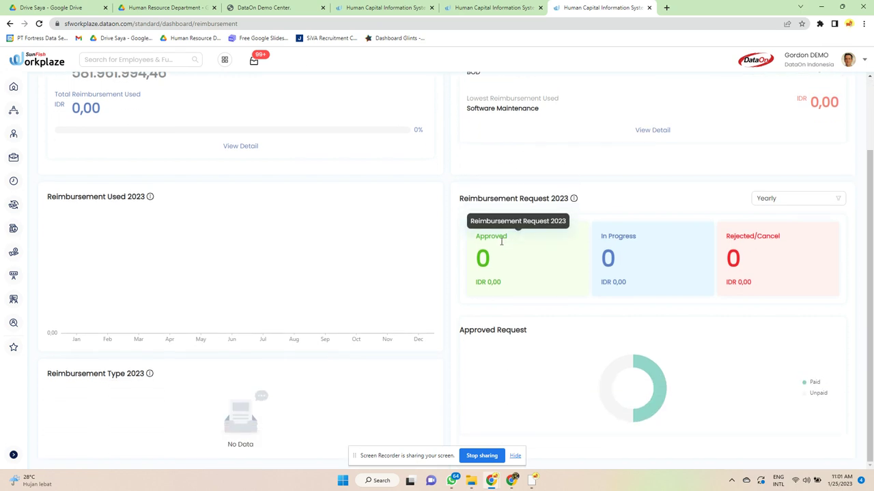
scroll(758, 160, "up", 2)
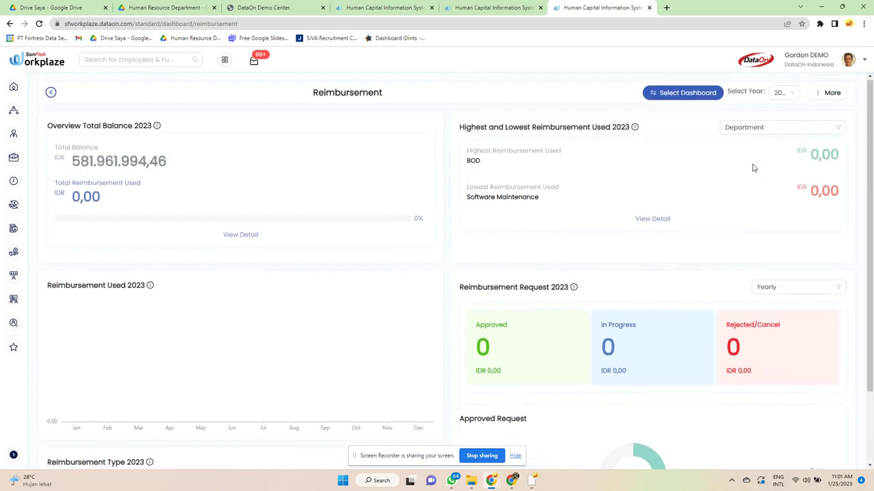
Set the Highest and Lowest Reimbursement Used 2023 filter to Cost Center
left_click(687, 93)
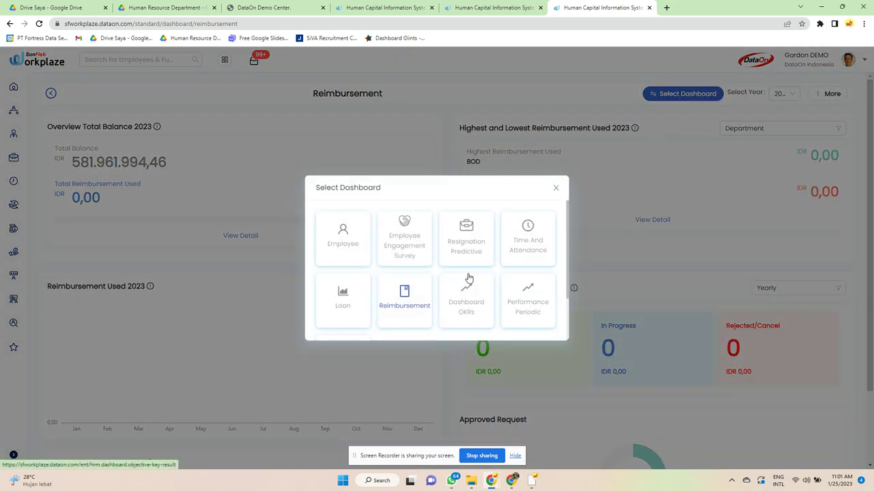
left_click(779, 124)
left_click(781, 132)
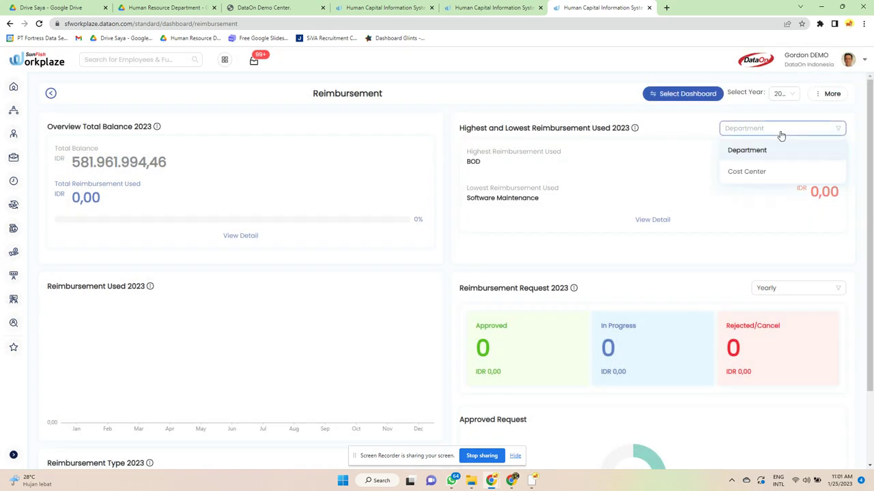
left_click(748, 171)
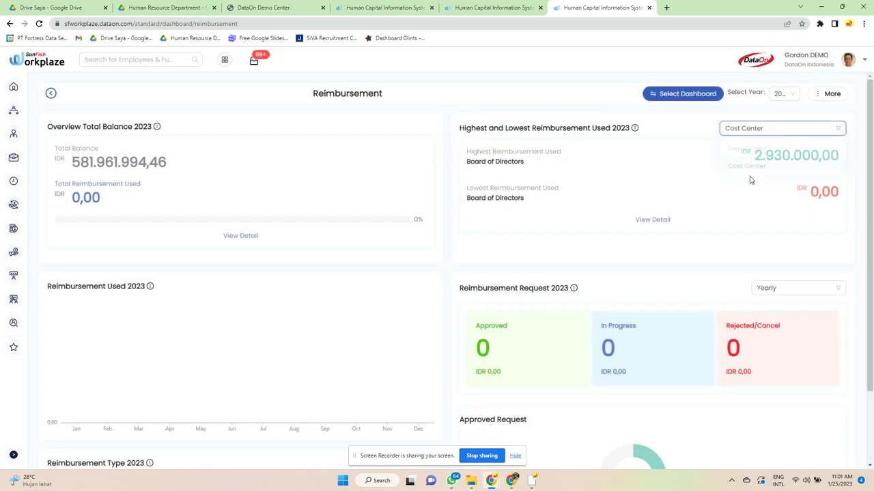
Switch to the Dashboard OKRs view and examine its progress, key result and objective status charts
left_click(706, 93)
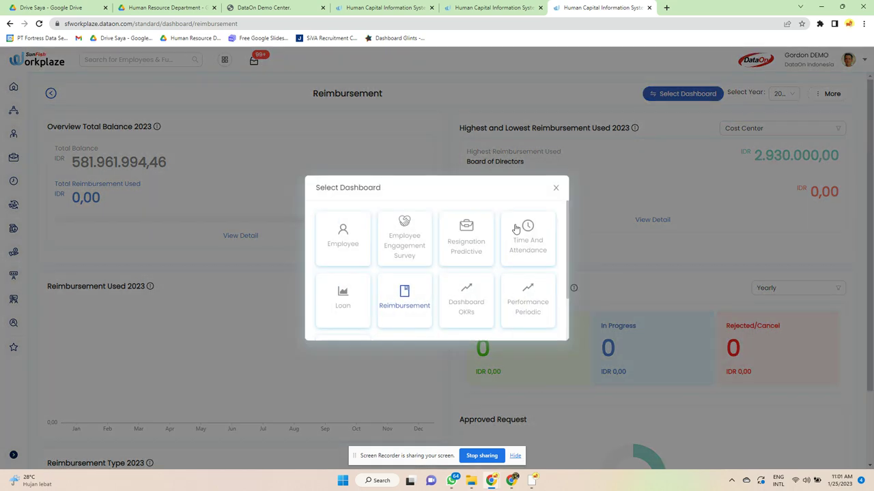
left_click(342, 295)
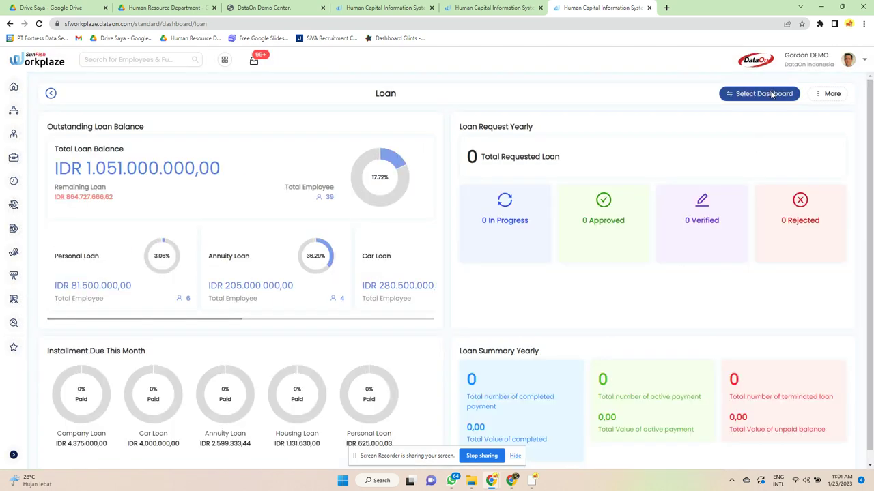
left_click(771, 95)
left_click(469, 298)
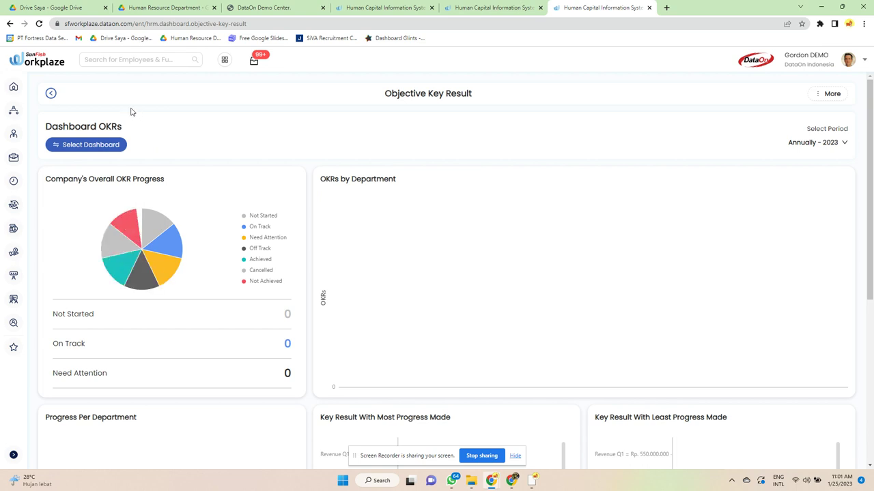
scroll(438, 244, "down", 3)
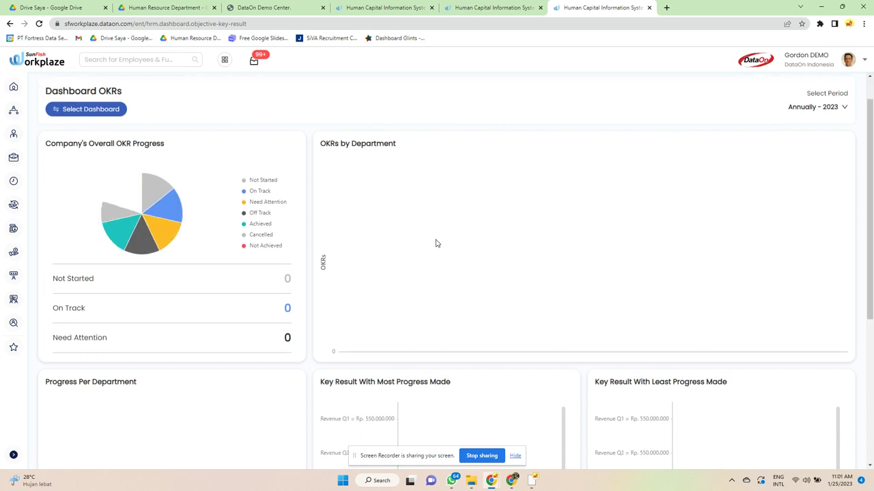
scroll(437, 244, "down", 1)
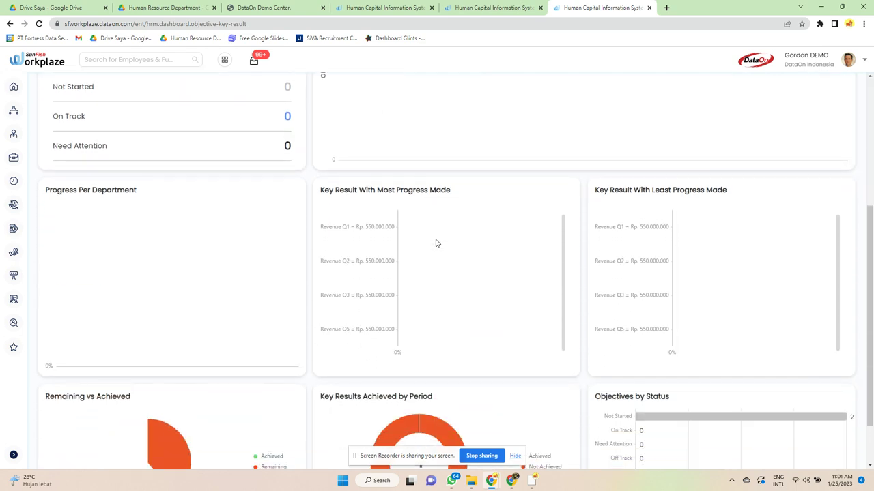
scroll(437, 243, "down", 1)
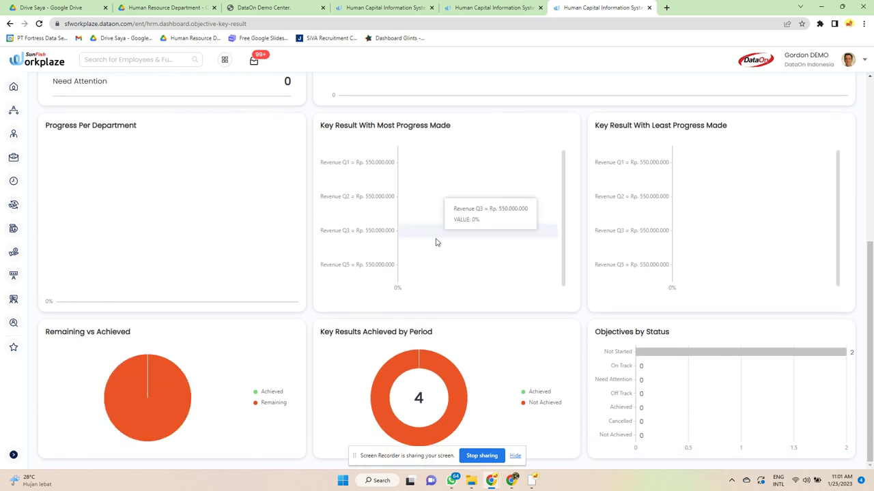
Switch to the Performance Periodic dashboard and check the date range of its Performance Period
mouse_move(412, 216)
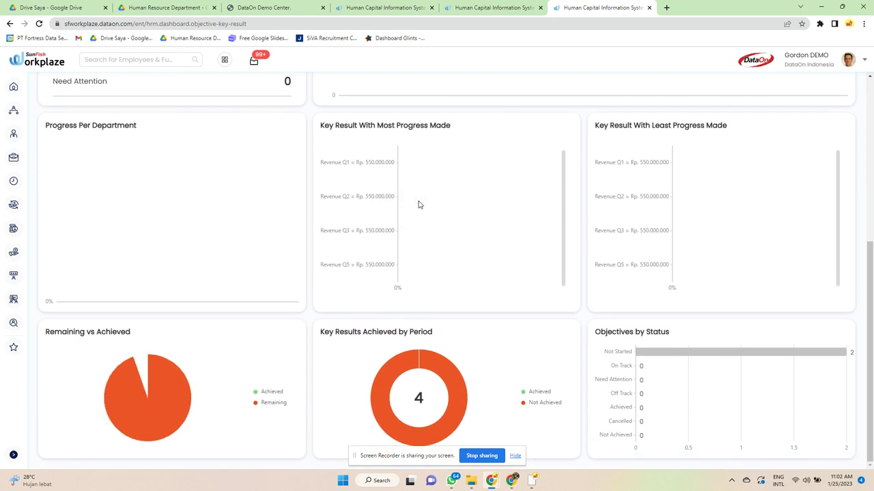
scroll(398, 189, "up", 5)
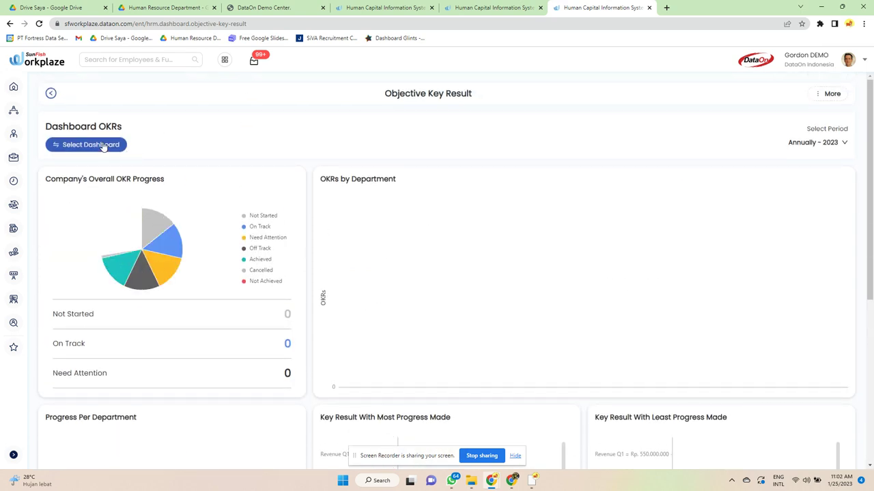
left_click(103, 143)
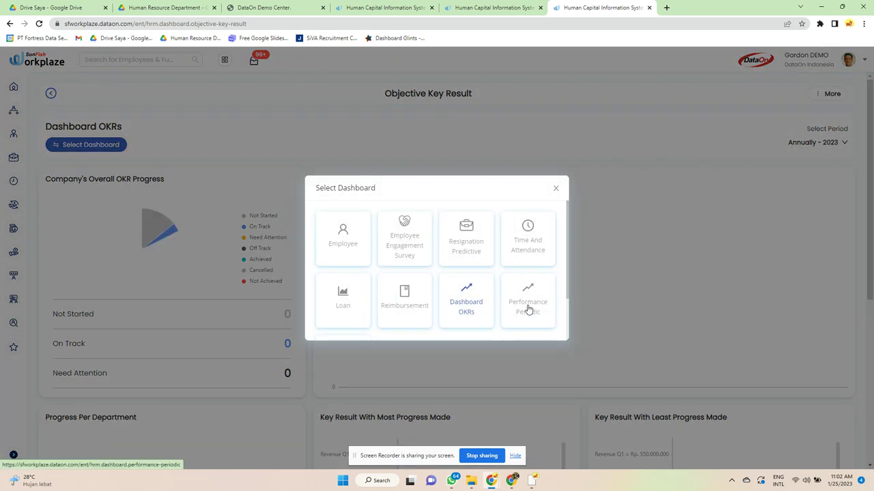
left_click(527, 306)
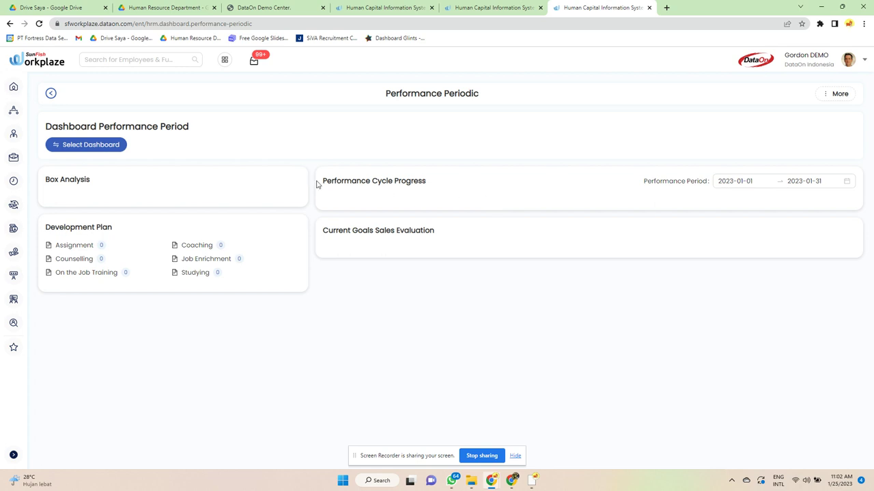
left_click(783, 184)
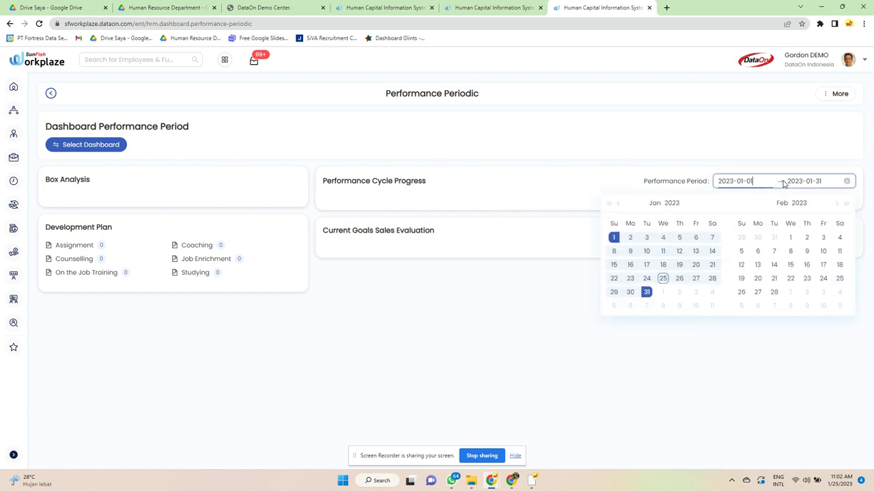
left_click(615, 241)
left_click(838, 97)
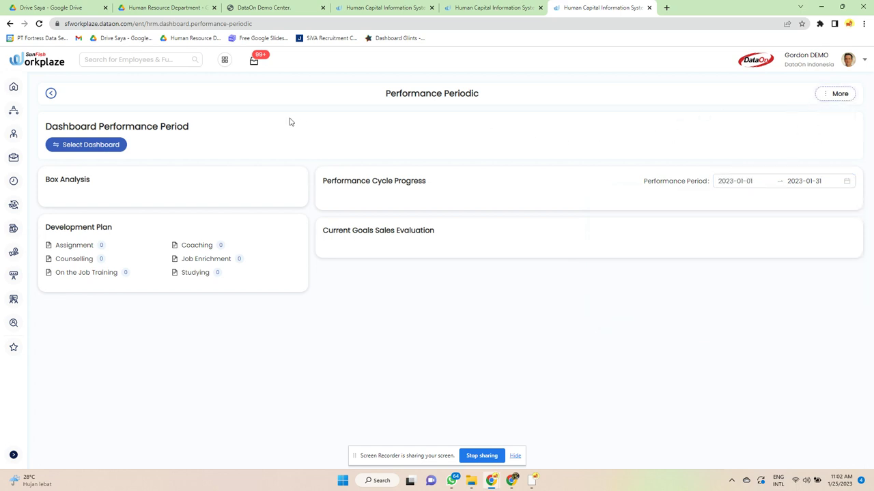
Return to the home page, close the extra browser tab and view the home page's Dashboard charts
left_click(13, 87)
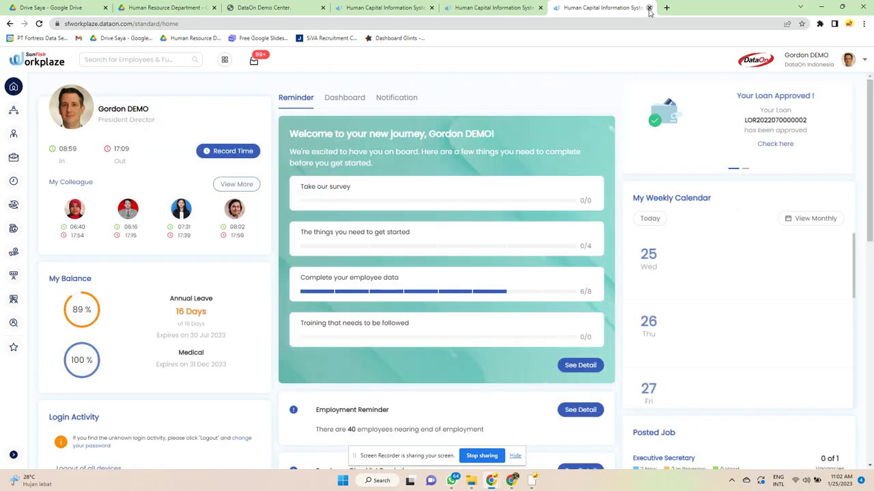
left_click(649, 8)
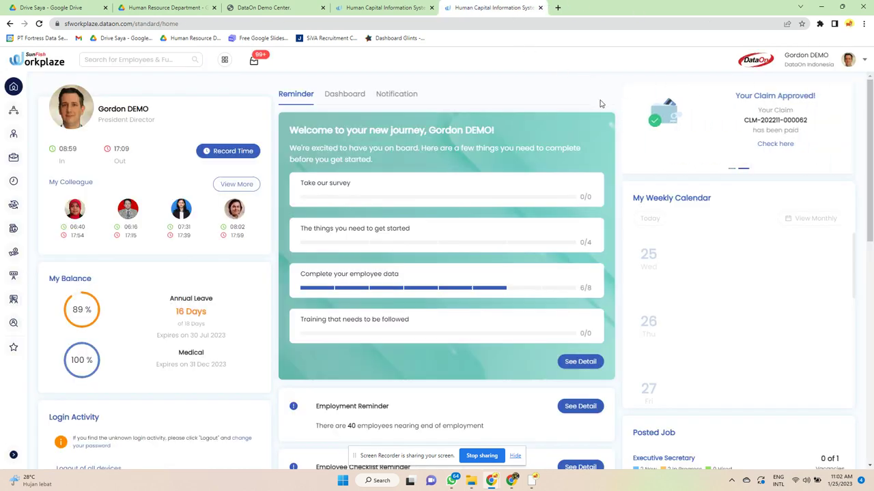
left_click(348, 97)
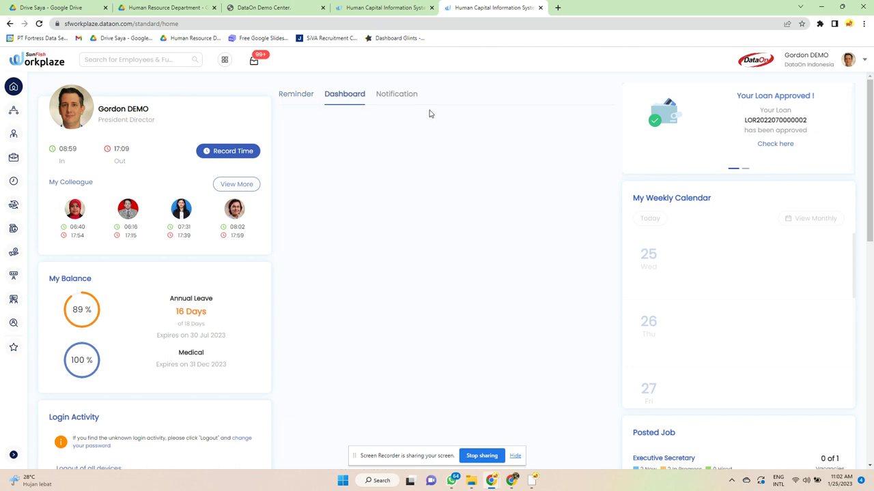
scroll(585, 264, "down", 8)
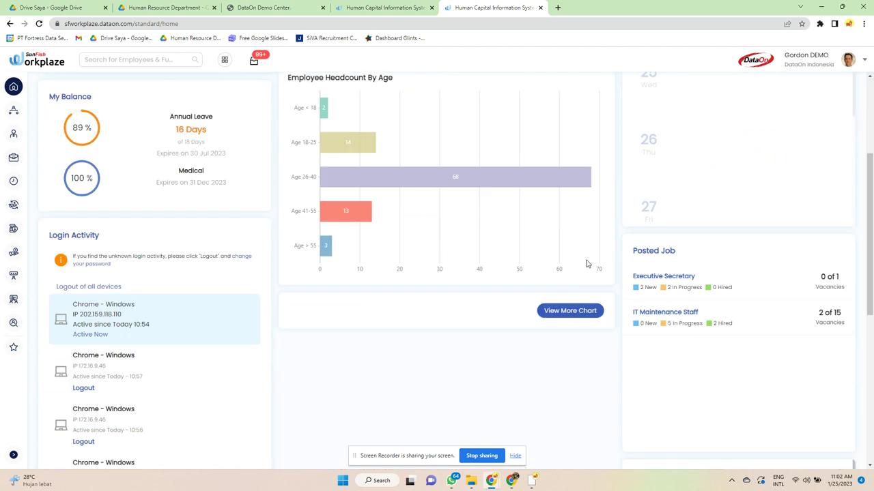
scroll(561, 257, "up", 8)
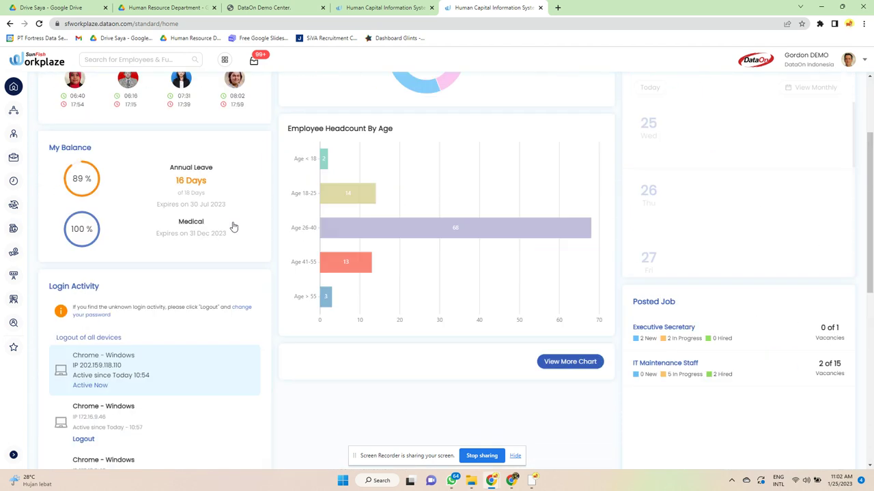
Open the Organizational Structure chart and expand the branch below the Purchase Manager
mouse_move(14, 110)
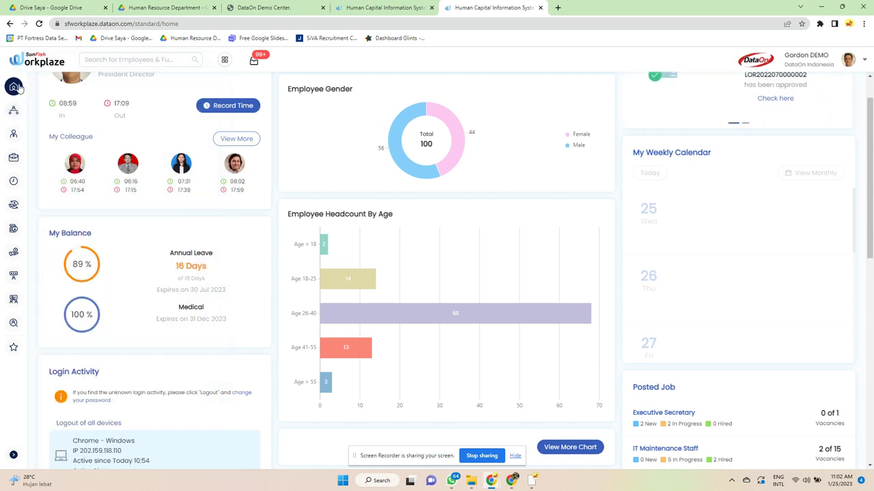
left_click(93, 153)
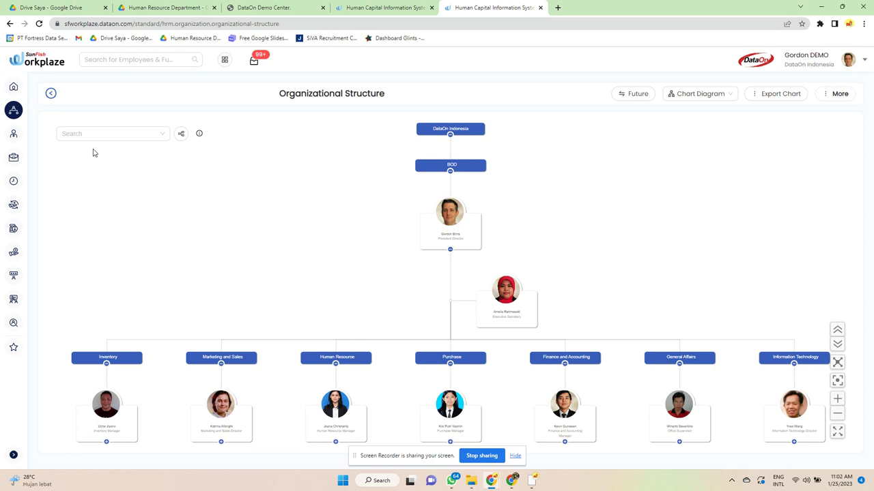
left_click(450, 441)
scroll(451, 403, "down", 1)
scroll(433, 418, "down", 1)
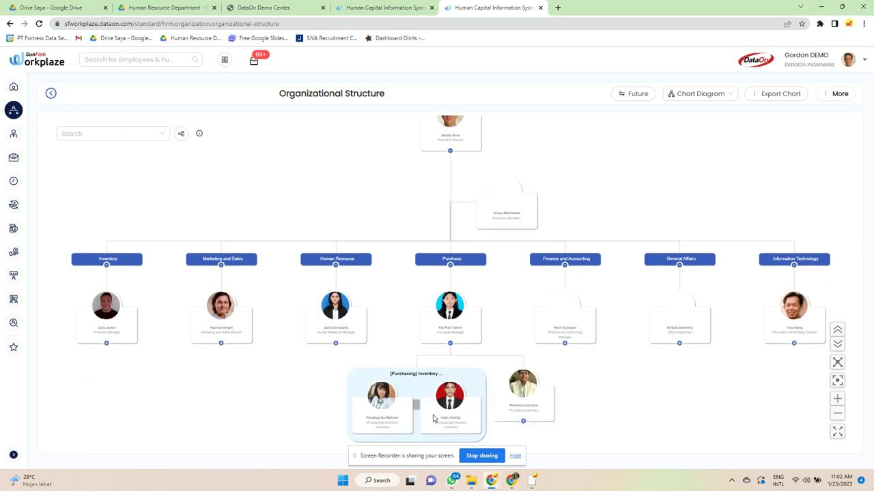
Open the full employee details of the first [Purchasing] Inventory Controller in the chart
left_click(388, 401)
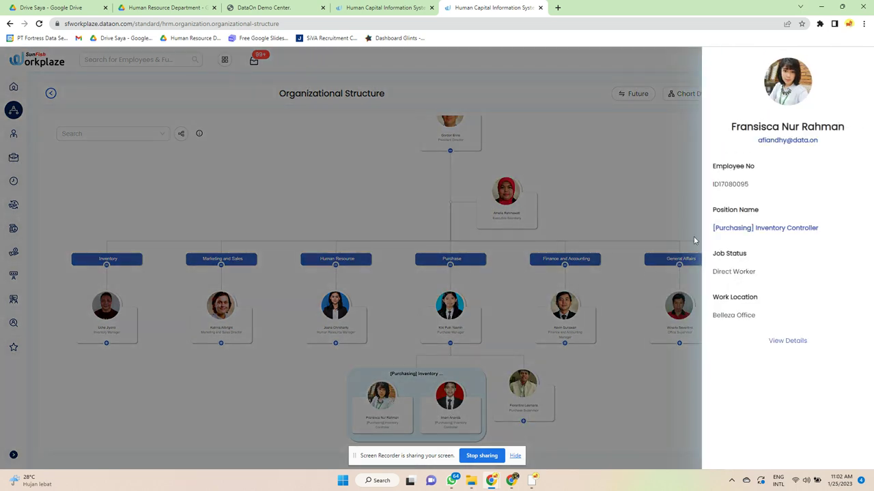
left_click(786, 341)
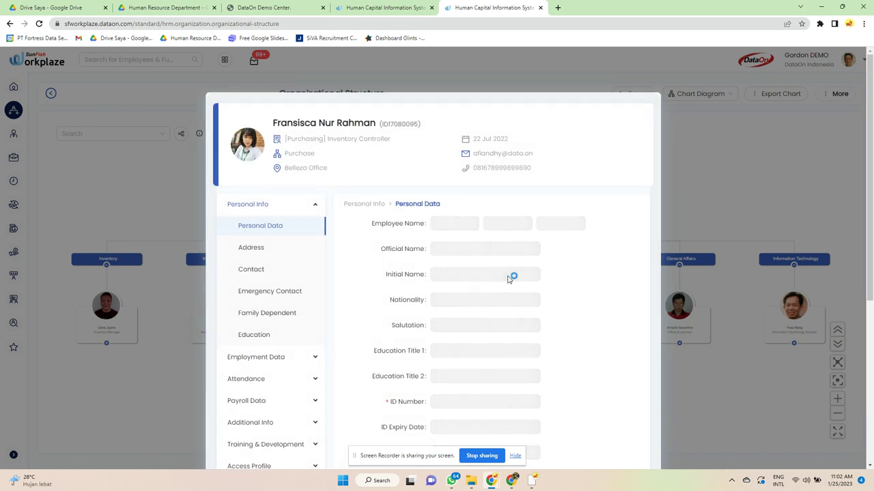
left_click(521, 272)
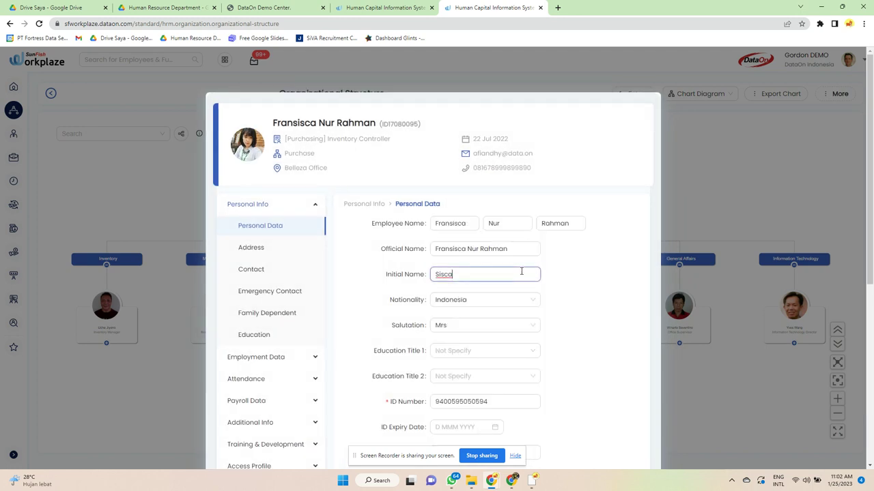
left_click(575, 286)
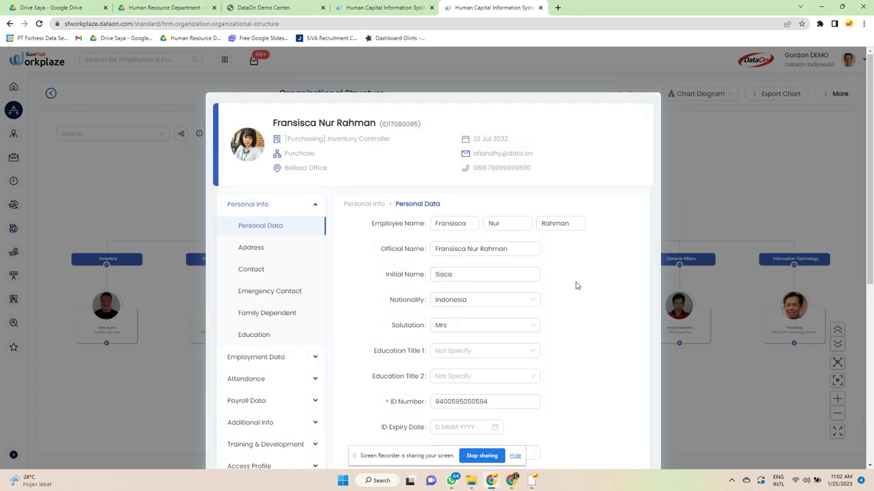
Replace the employee's Initial Name with a new spelling, then submit the Personal Data form
scroll(575, 285, "down", 2)
left_click_drag(480, 185, 421, 191)
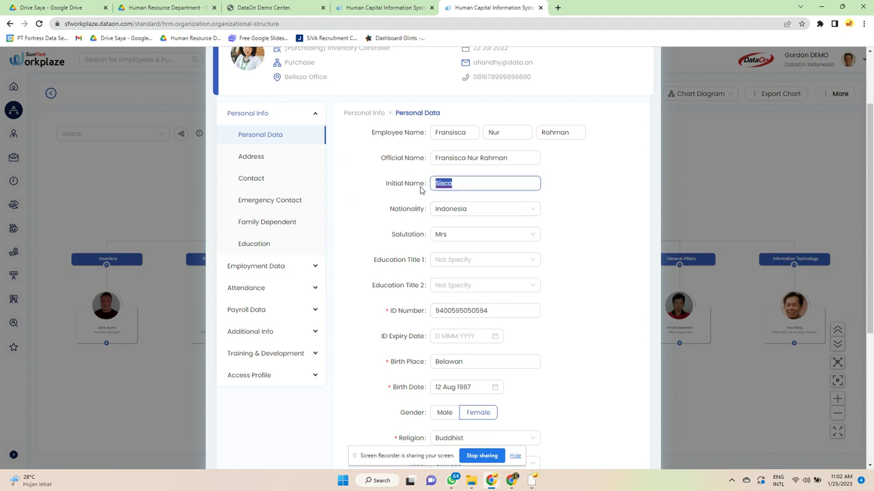
type("S")
scroll(488, 239, "down", 3)
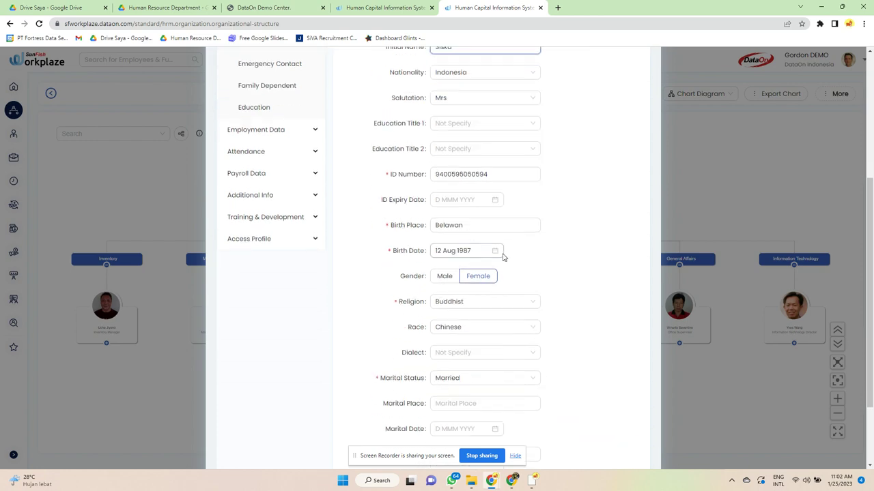
scroll(511, 271, "down", 2)
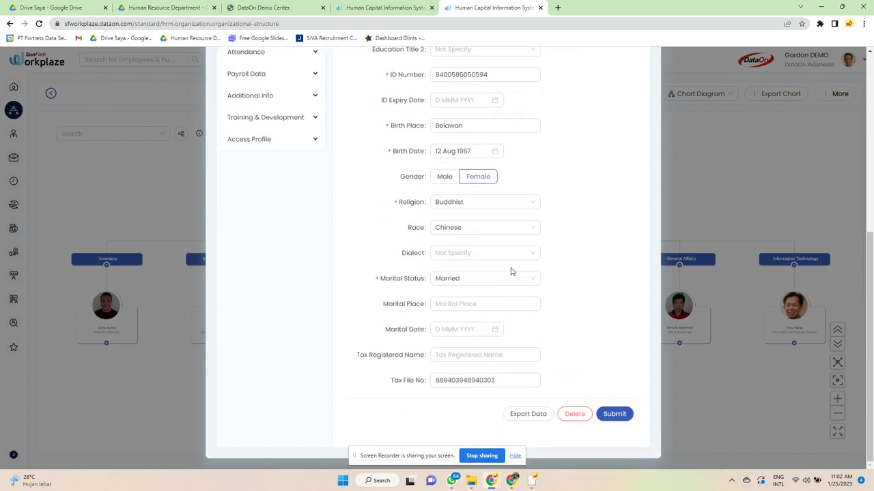
left_click(614, 414)
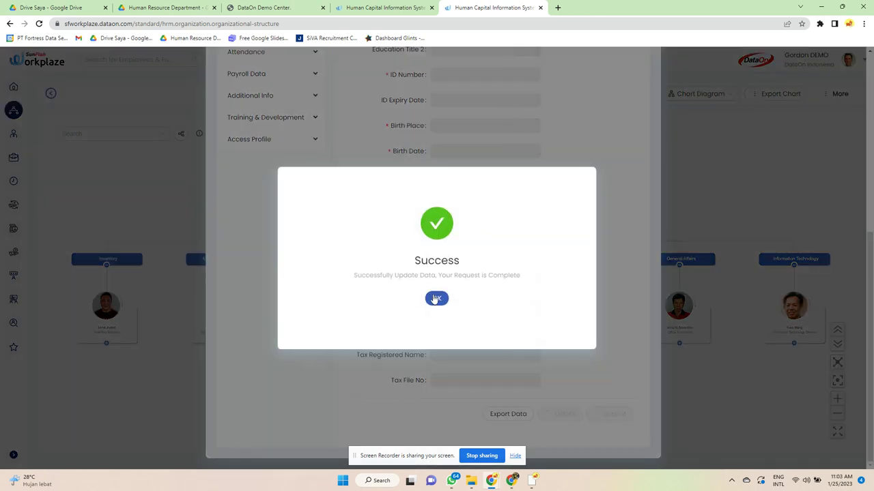
left_click(436, 299)
View the employee's Address, Contact, Emergency Contact and Family Dependent records, including the family dependent status
scroll(440, 297, "up", 2)
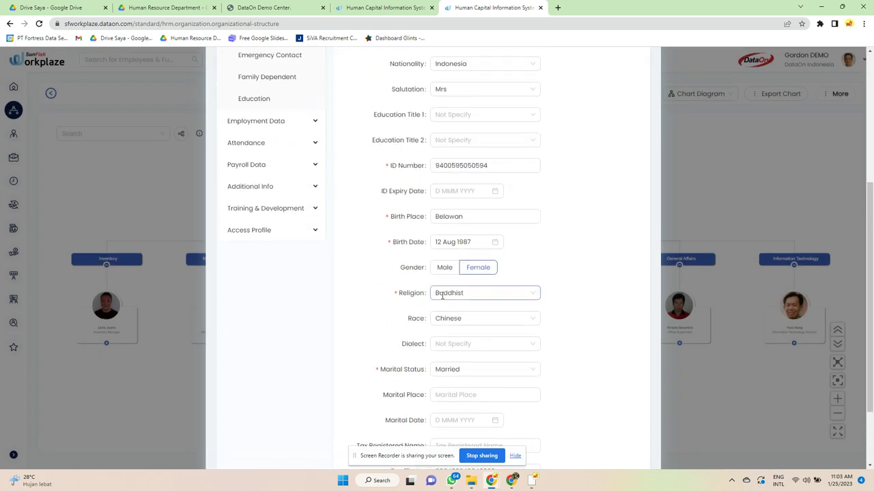
scroll(442, 295, "up", 3)
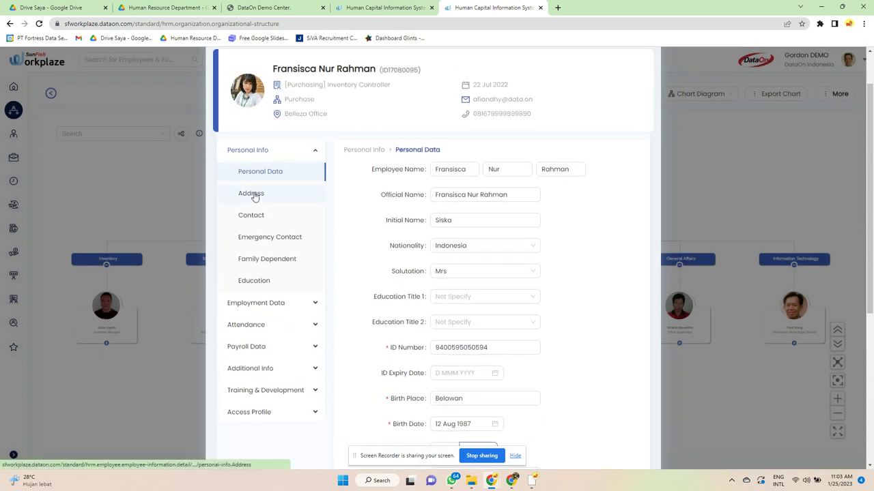
left_click(253, 194)
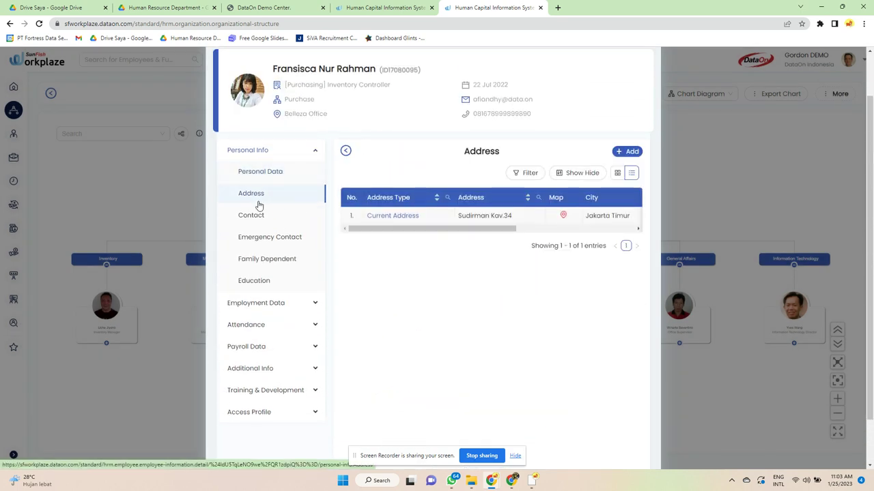
left_click(260, 219)
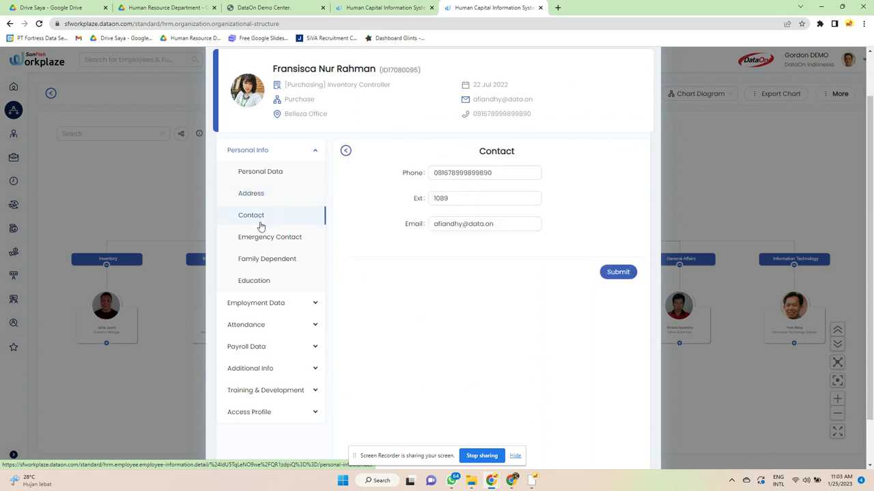
left_click(260, 239)
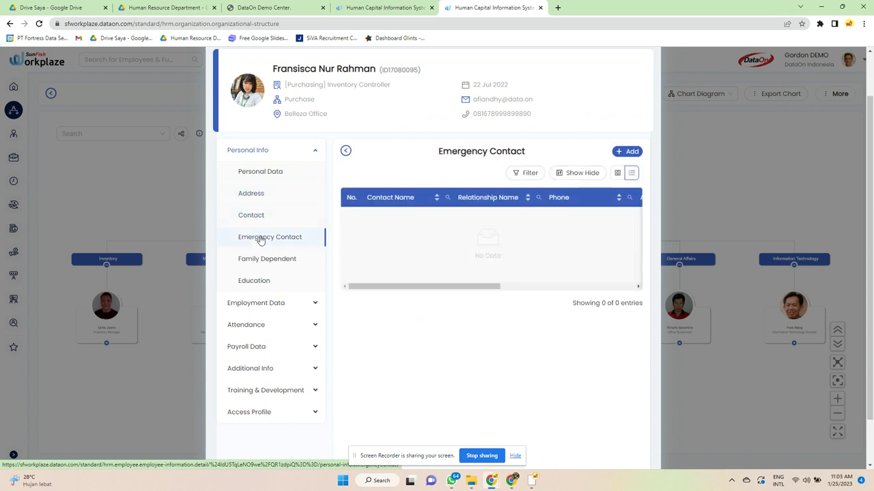
left_click(261, 264)
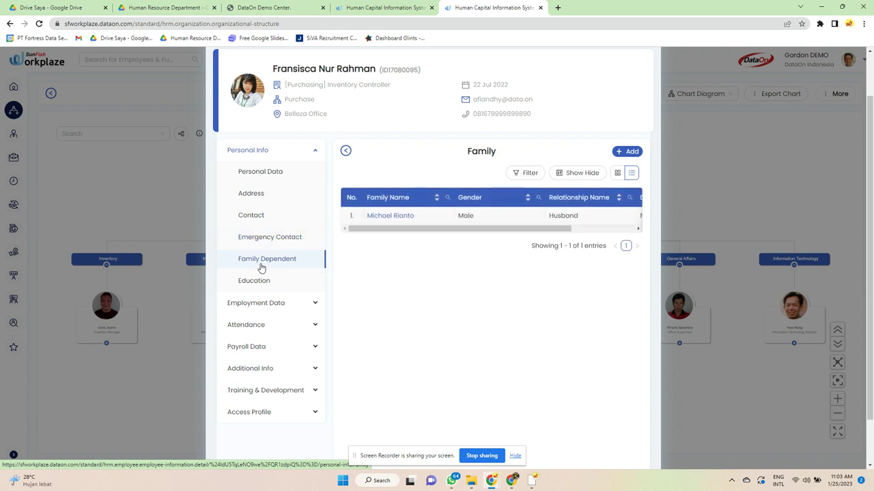
left_click_drag(487, 229, 577, 234)
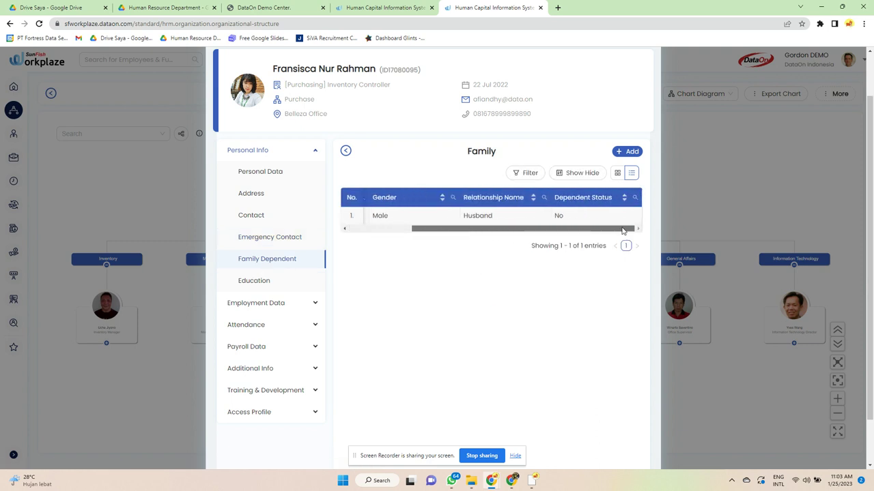
Review all columns of the employee's Emergency Contact and Education tables
left_click(276, 238)
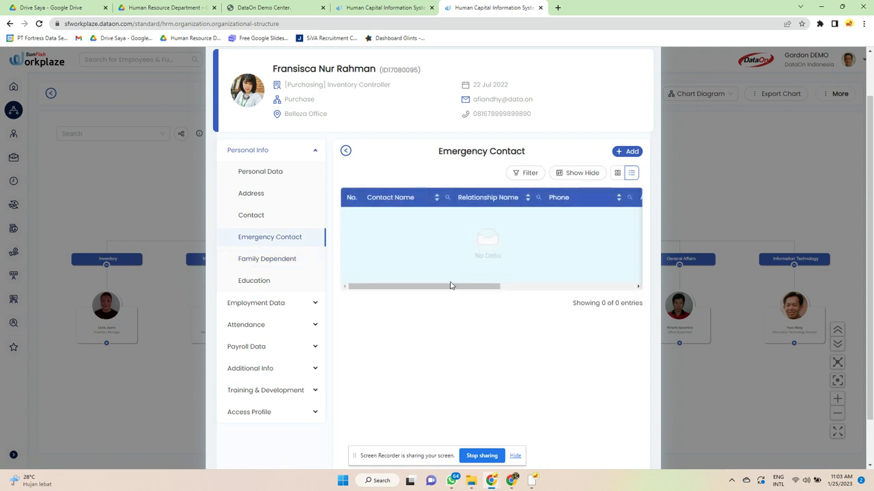
left_click_drag(450, 285, 618, 295)
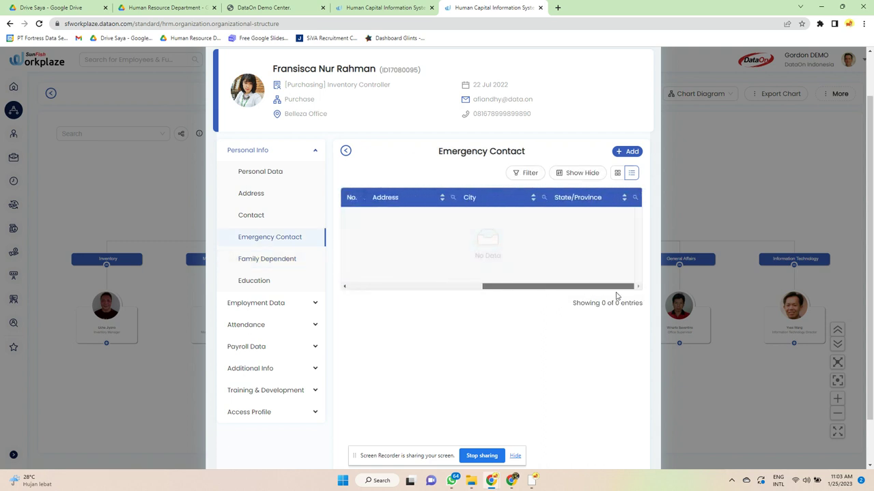
left_click(257, 217)
left_click(274, 282)
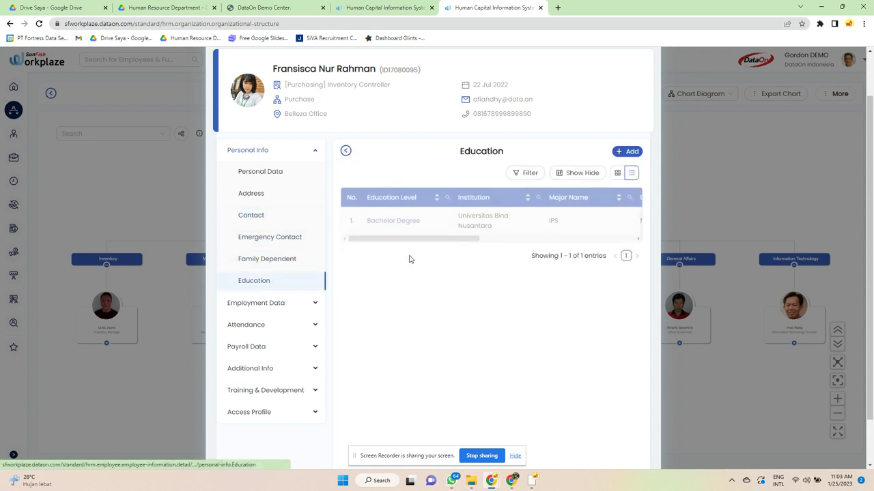
left_click_drag(416, 240, 597, 252)
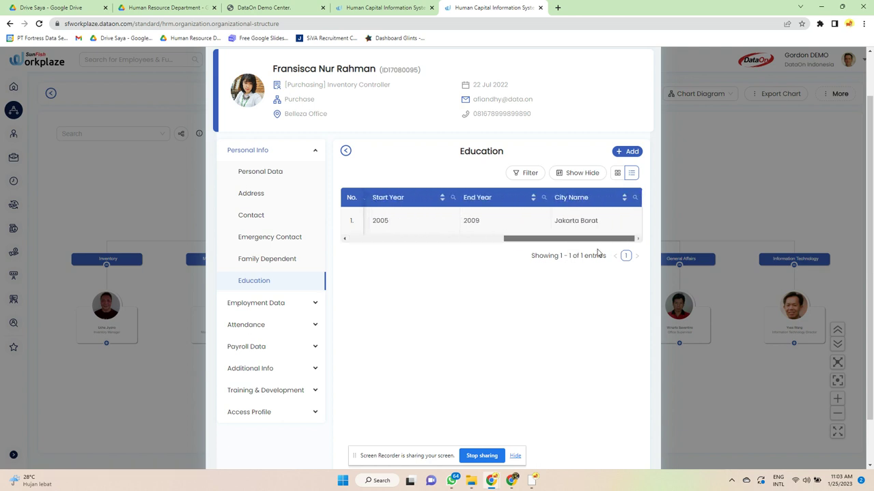
Expand the employee's Employment Data section and view the Employment Info
left_click(247, 305)
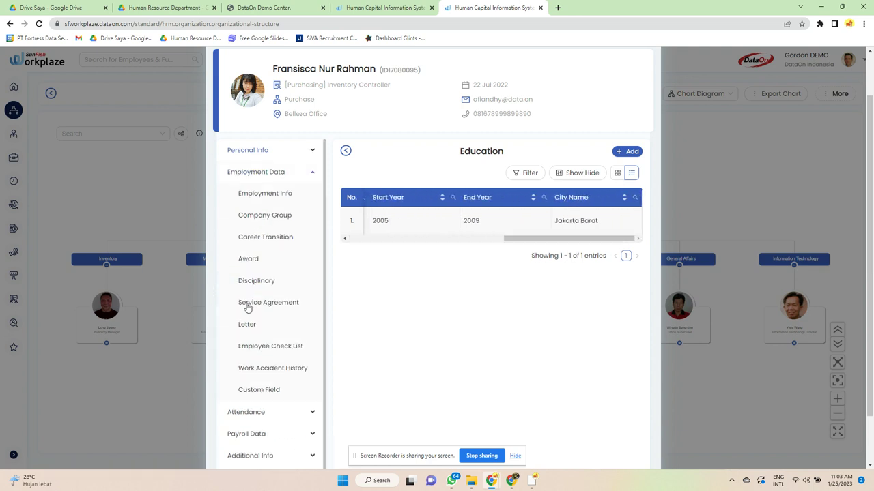
left_click(264, 194)
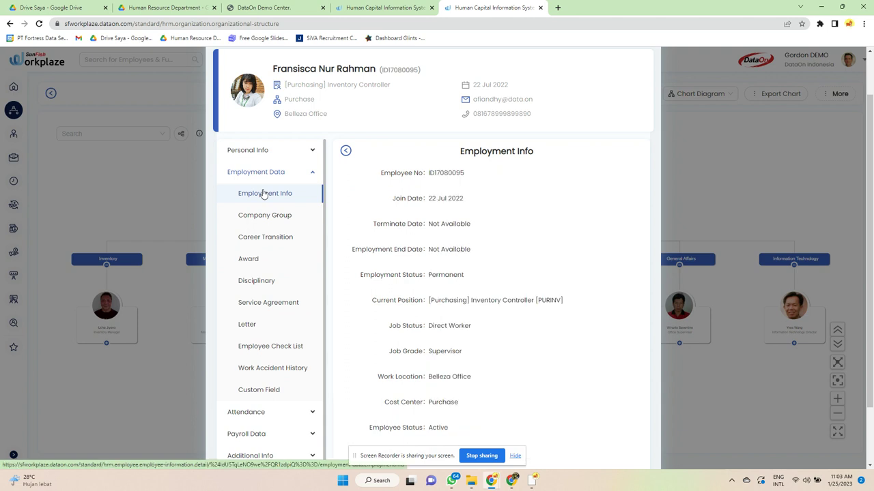
View the rest of the Employment Info, the Company Group data and all columns of the Career Transition table
scroll(491, 269, "down", 2)
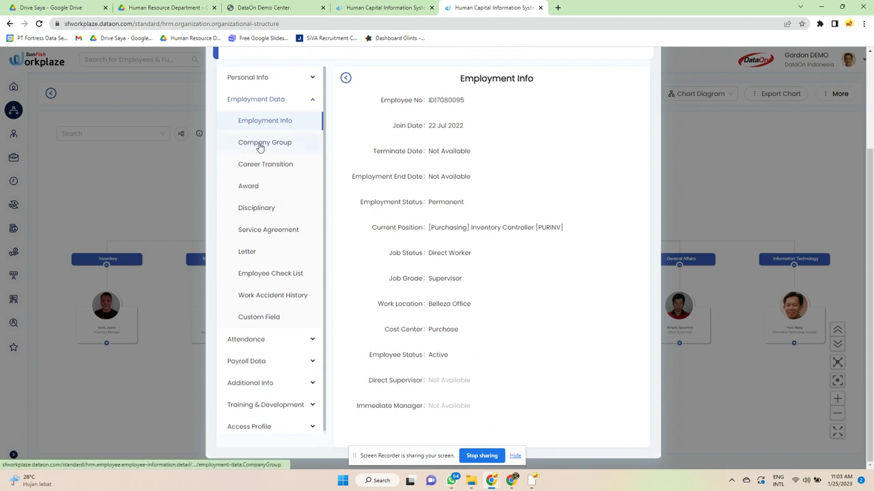
left_click(260, 146)
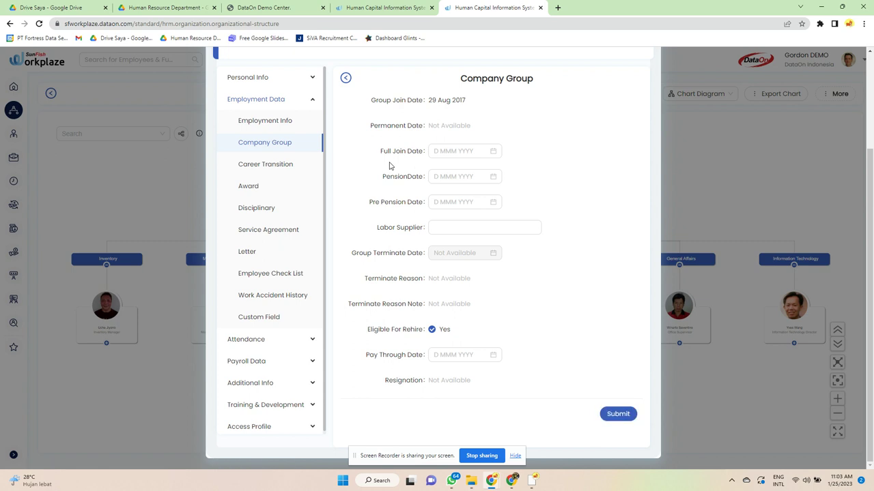
left_click(251, 170)
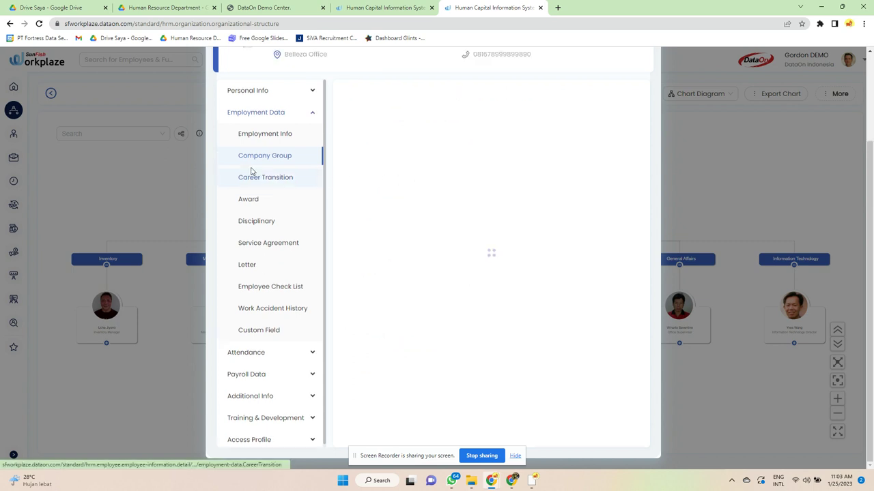
left_click_drag(382, 279, 598, 290)
View the employee's Award, Disciplinary, Service Agreement and Letter records, including the further columns of the wider tables
left_click(249, 199)
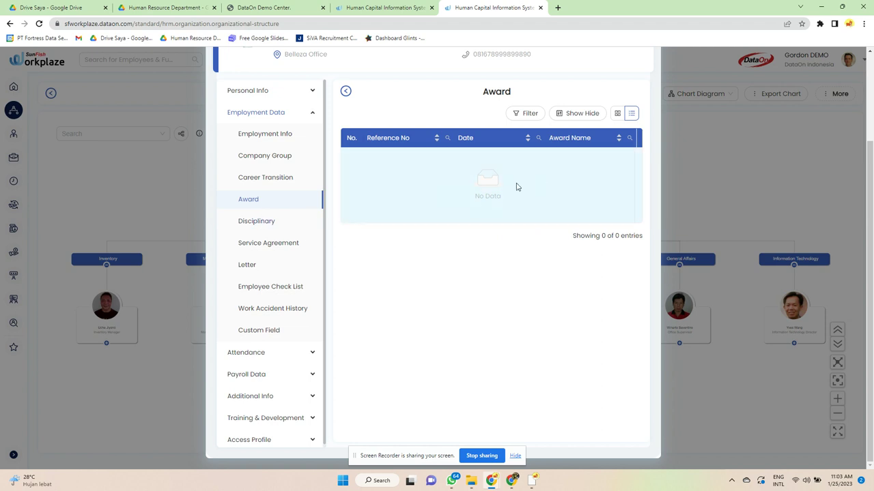
left_click(261, 220)
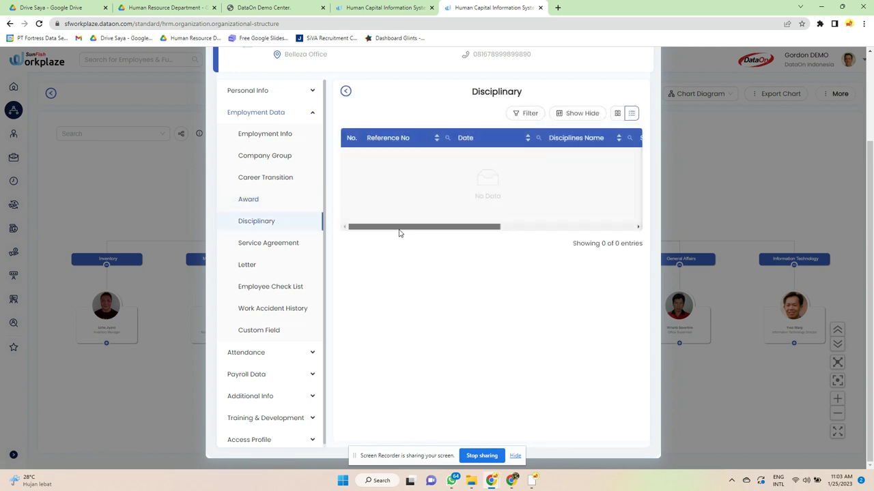
left_click_drag(399, 229, 553, 244)
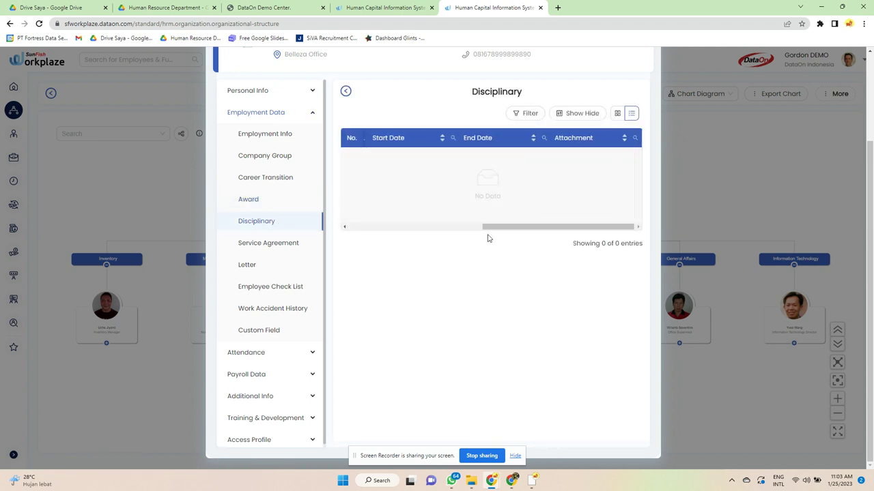
left_click(263, 247)
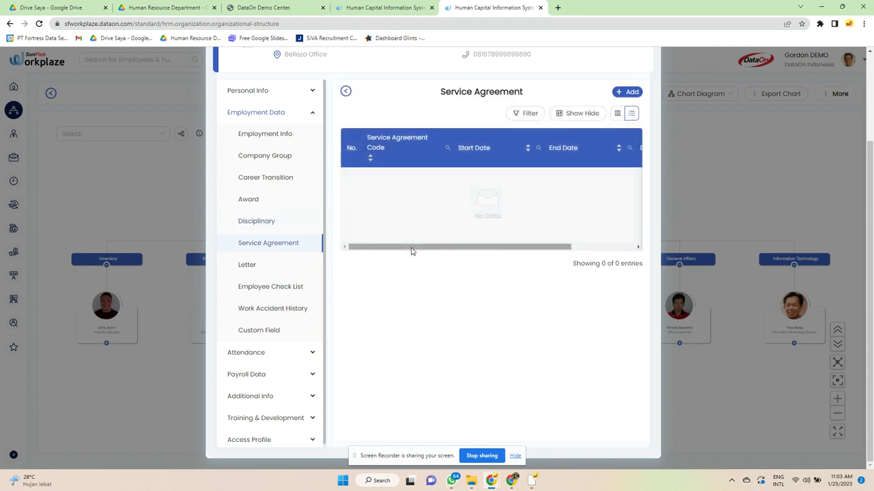
left_click_drag(410, 250, 457, 254)
left_click(247, 268)
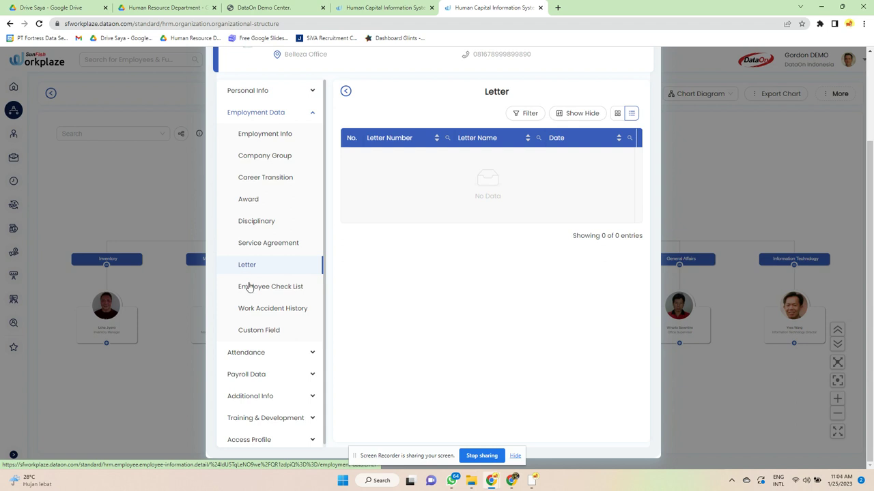
Open the Employee Check List with checklist type New Hire and review its items
left_click(251, 287)
left_click(490, 121)
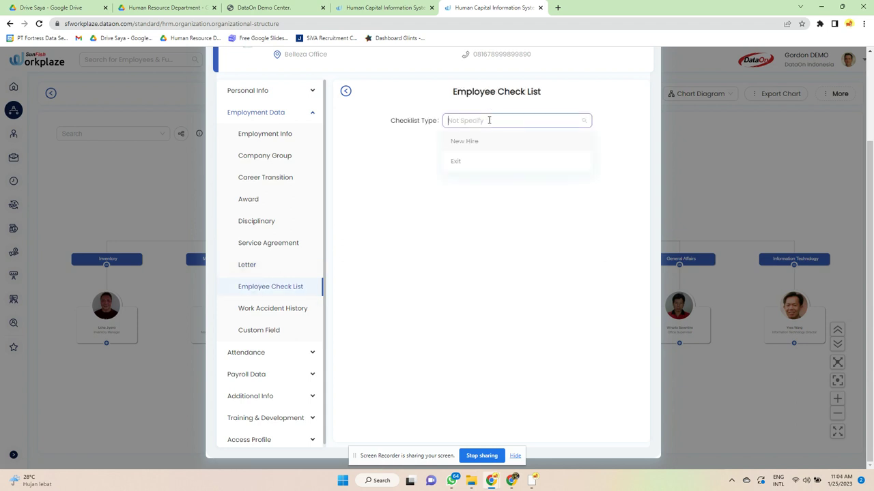
left_click(473, 145)
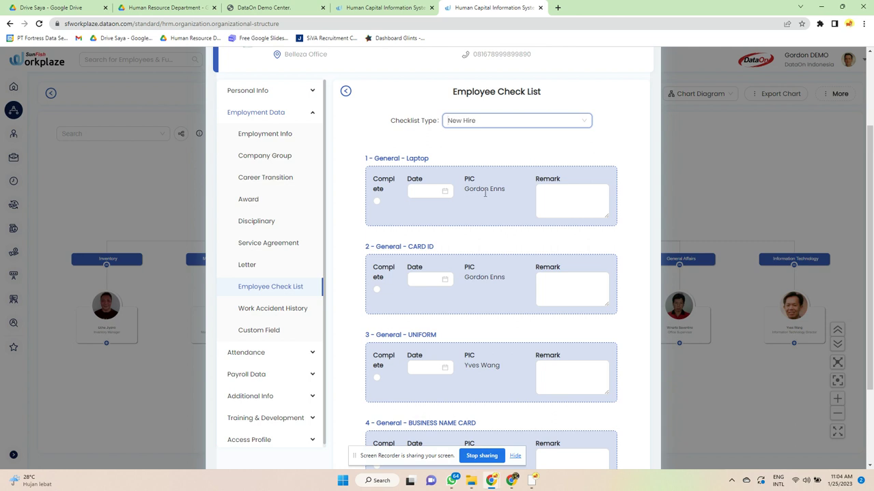
scroll(386, 204, "down", 2)
scroll(391, 209, "up", 1)
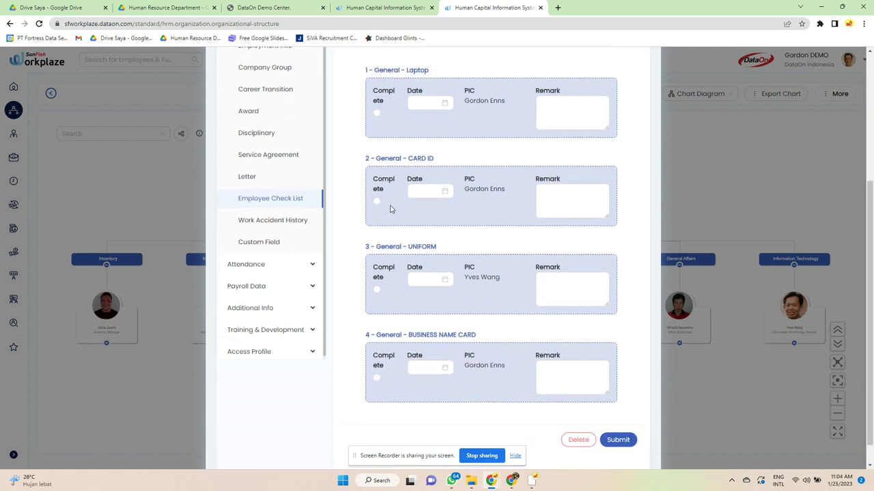
scroll(391, 209, "up", 2)
Switch the checklist type to Exit and review its items
left_click(491, 142)
left_click(491, 187)
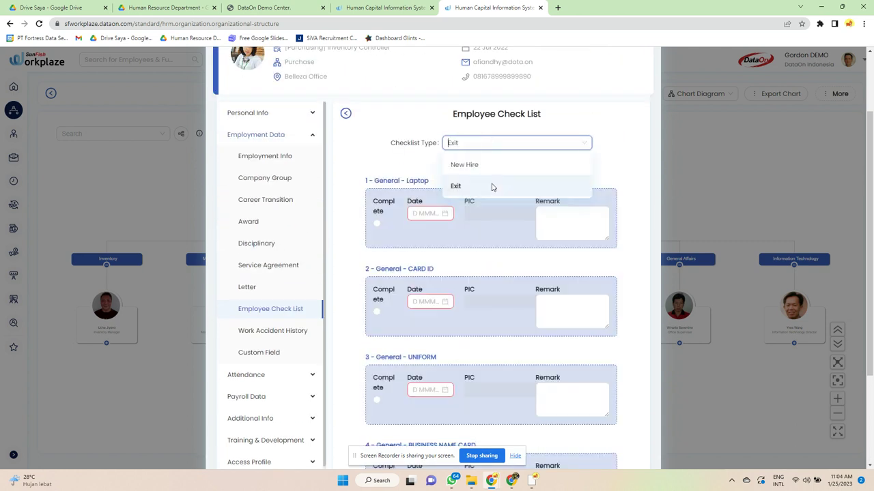
scroll(491, 187, "down", 2)
scroll(431, 203, "up", 1)
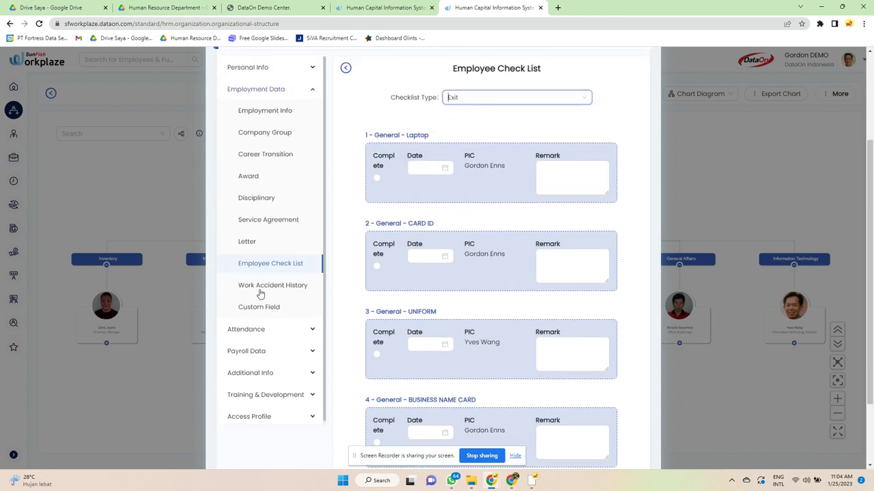
View all columns of the Work Accident History table and the Custom Field form
left_click(260, 288)
left_click_drag(523, 228, 618, 229)
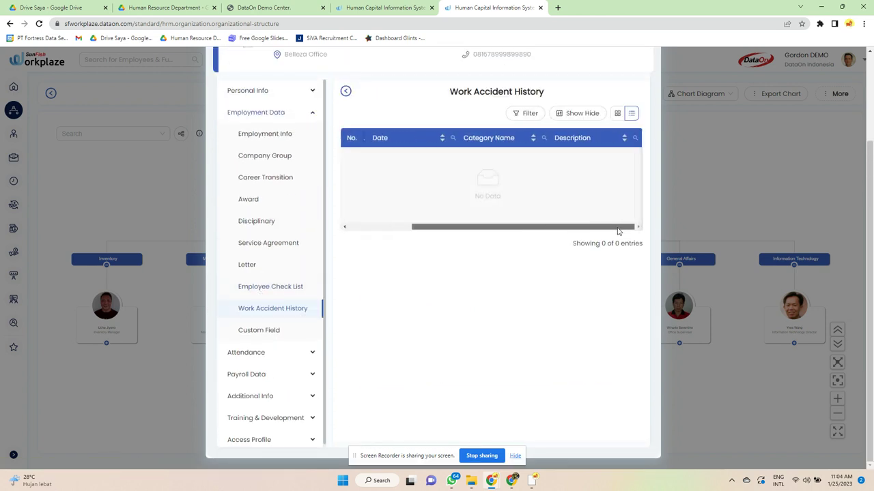
left_click(286, 331)
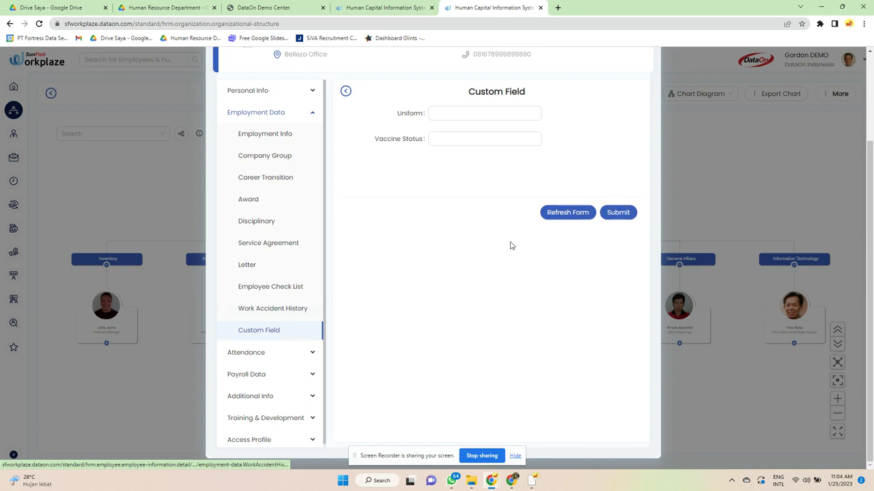
Expand the employee's Attendance section and review all columns of the Employee Leave table
left_click(234, 353)
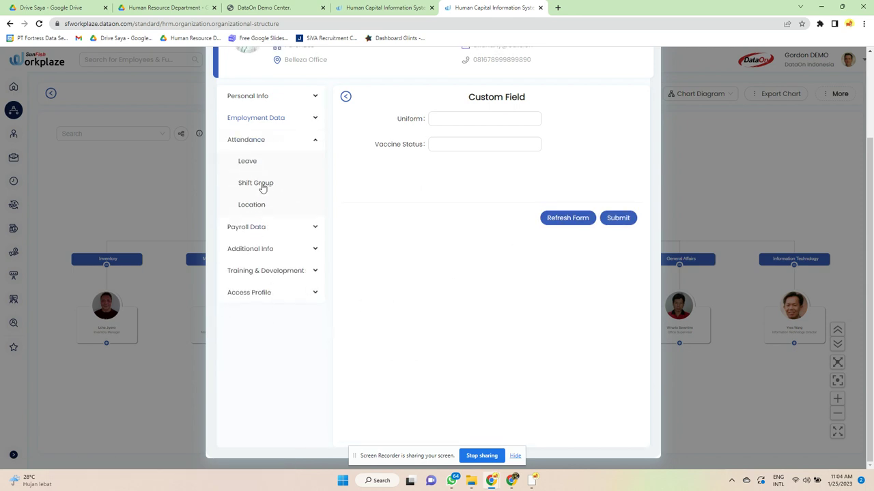
left_click(247, 162)
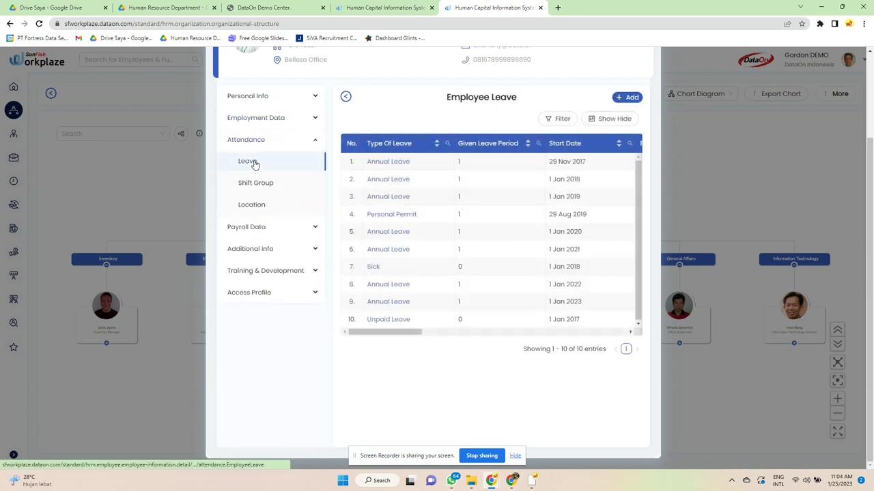
left_click_drag(396, 333, 534, 333)
left_click_drag(596, 347, 376, 335)
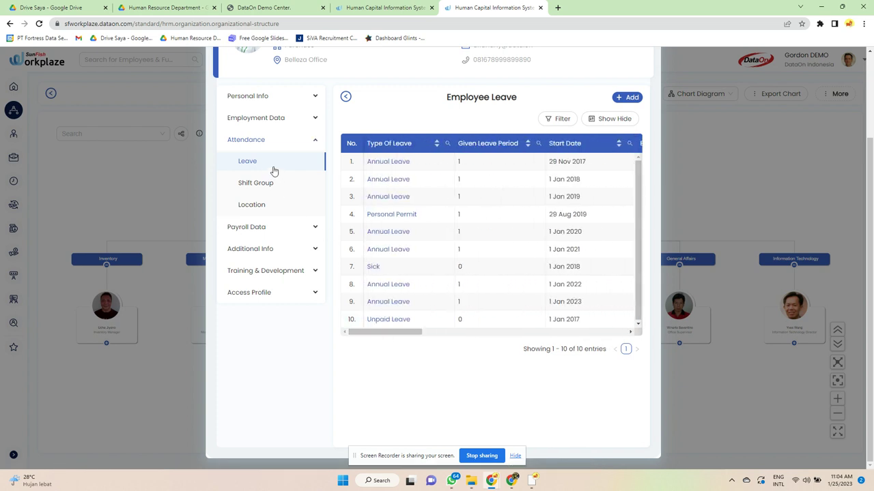
Examine all the filter fields available for the Employee Leave table, then close the filter without applying it
left_click(557, 120)
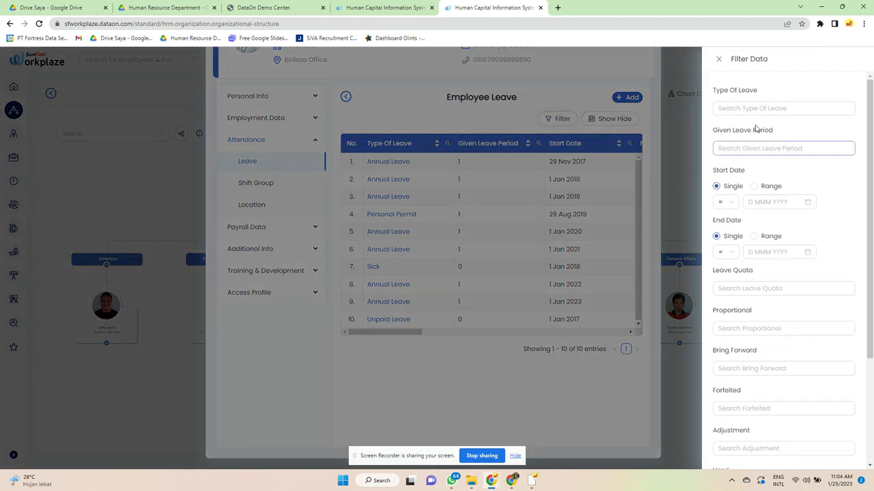
left_click(760, 108)
left_click(754, 146)
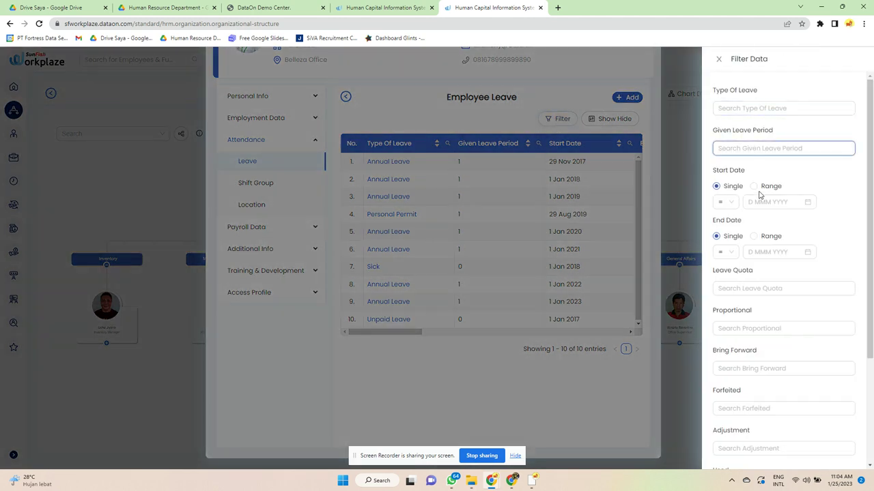
left_click(759, 194)
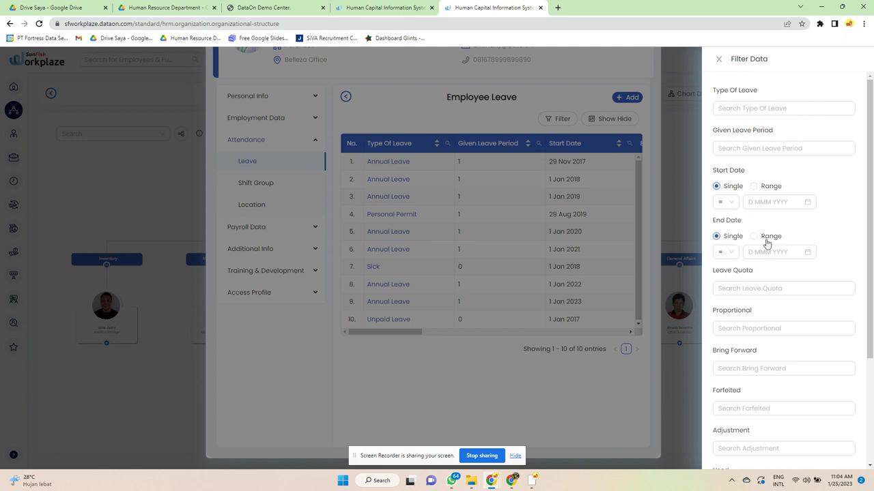
scroll(769, 256, "down", 2)
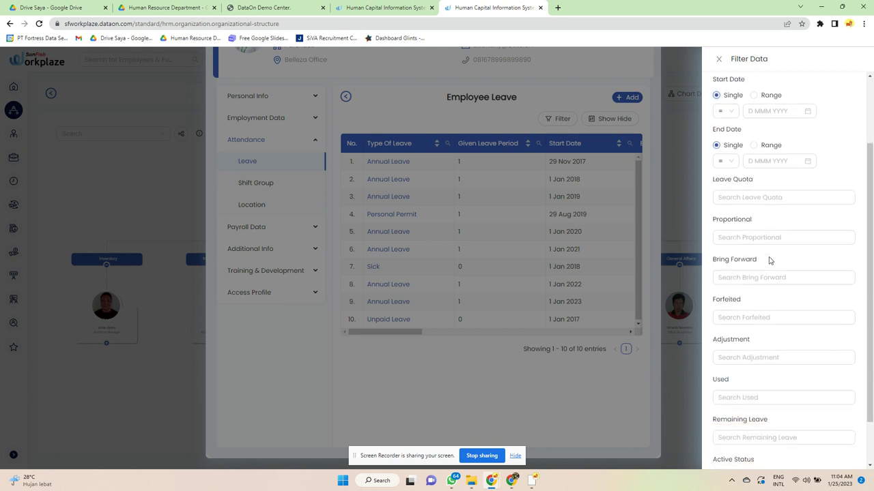
scroll(769, 259, "down", 2)
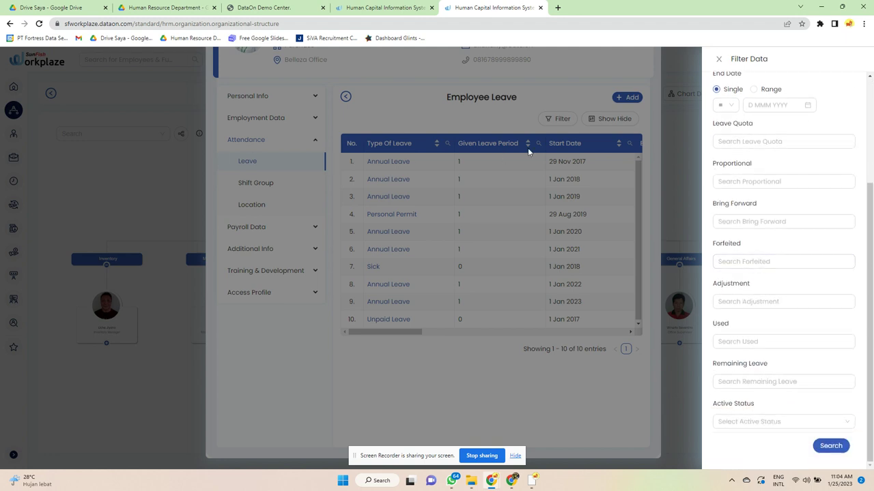
left_click(462, 129)
View the column visibility options of the Employee Leave table and close them without changes
left_click(593, 121)
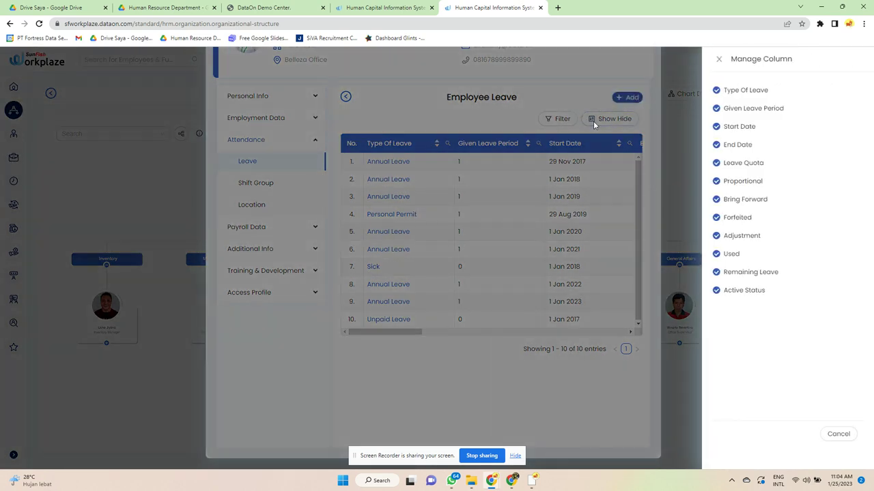
left_click(303, 139)
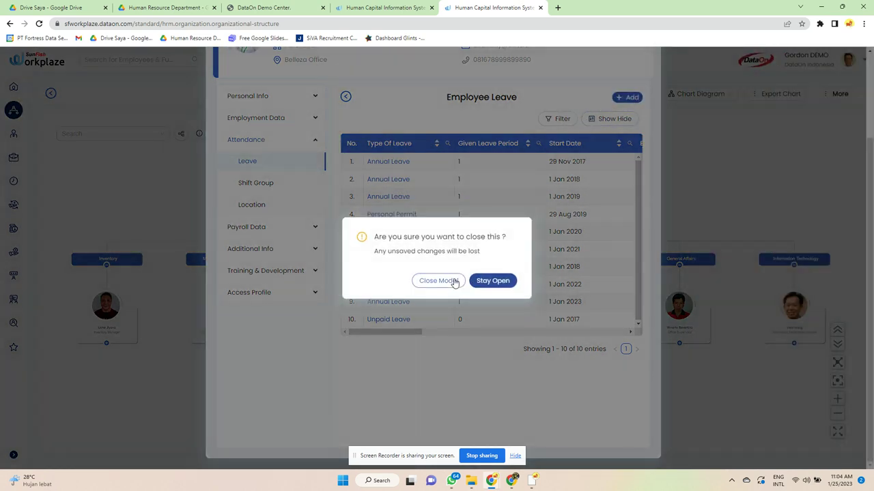
left_click(439, 280)
Review the Employee Shift Group table and the group schedule options in the form for adding a shift group
left_click(251, 185)
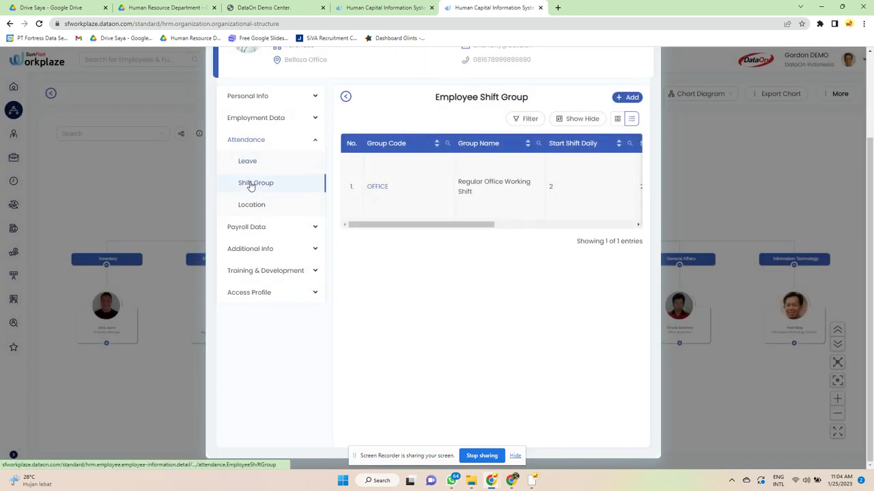
left_click_drag(413, 225, 553, 225)
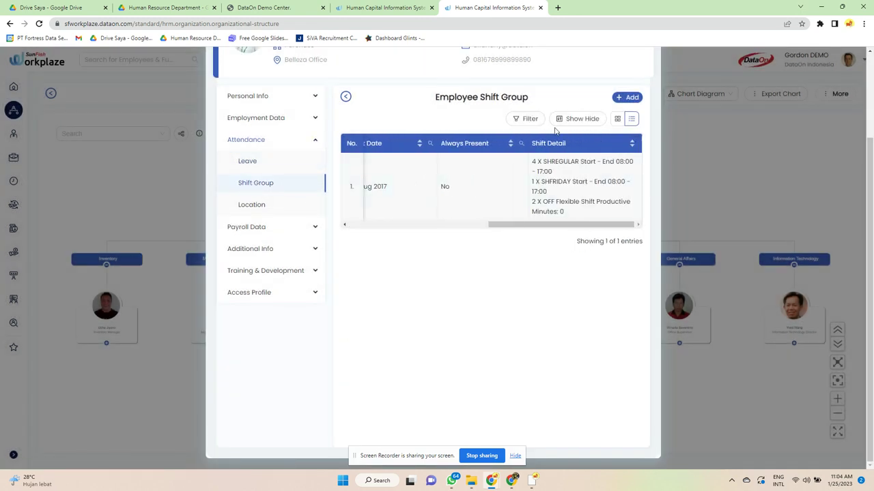
left_click(627, 98)
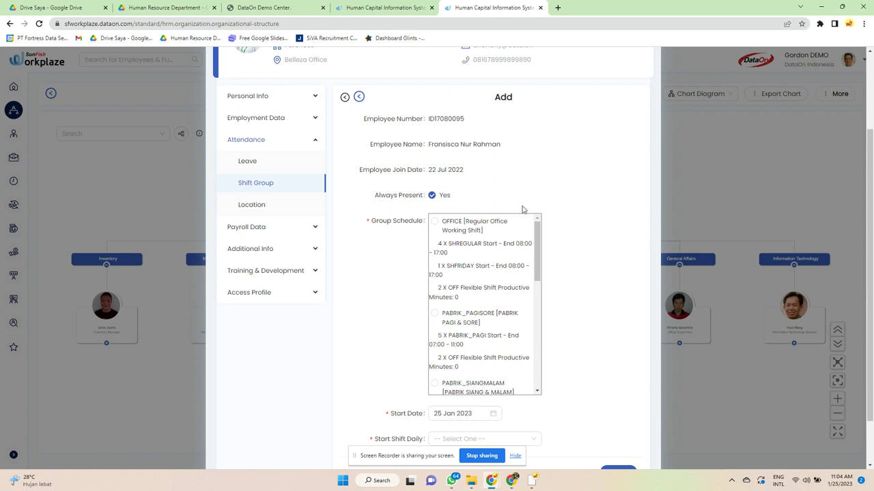
scroll(469, 228, "down", 5)
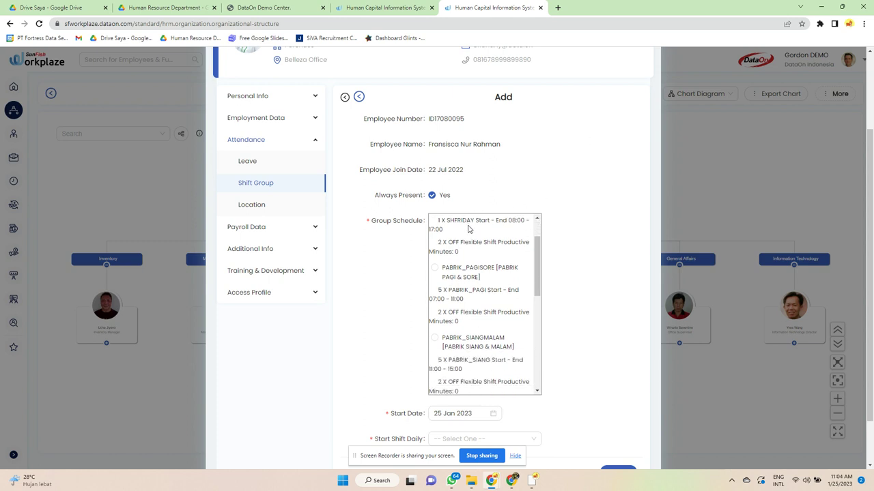
scroll(500, 321, "down", 5)
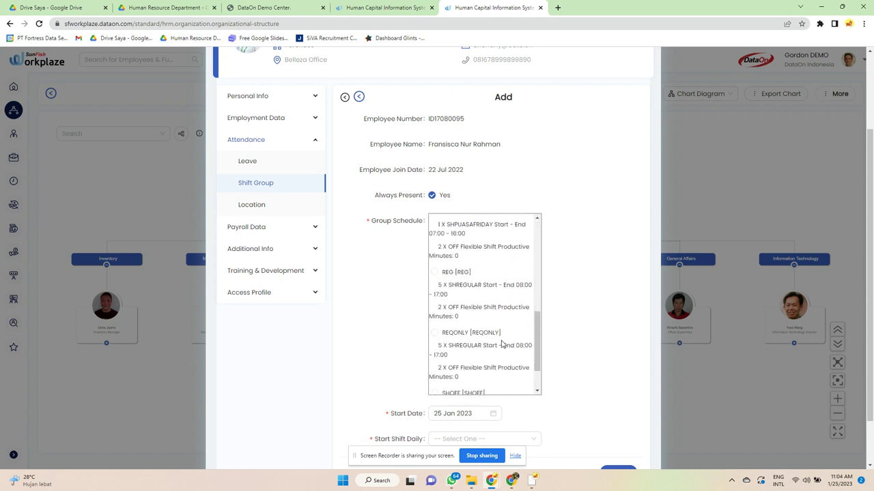
scroll(583, 359, "down", 1)
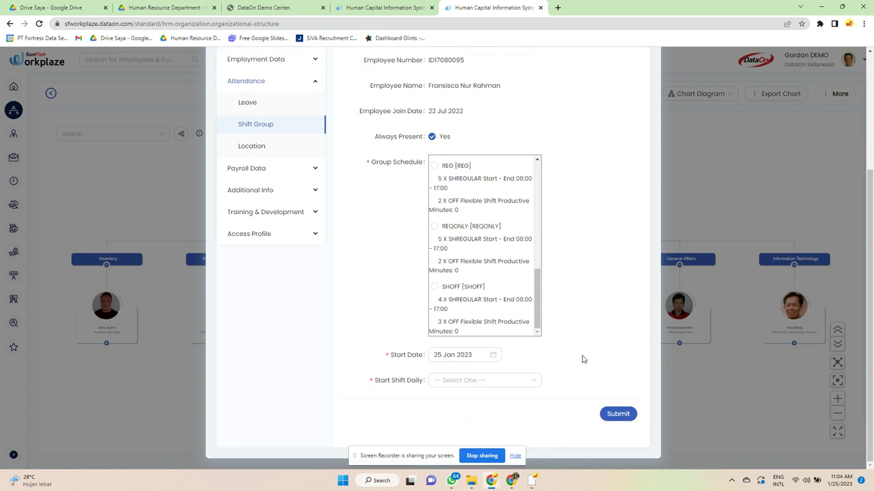
Review all columns of the Employee Location table, show it as cards and return it to the list view
left_click(275, 146)
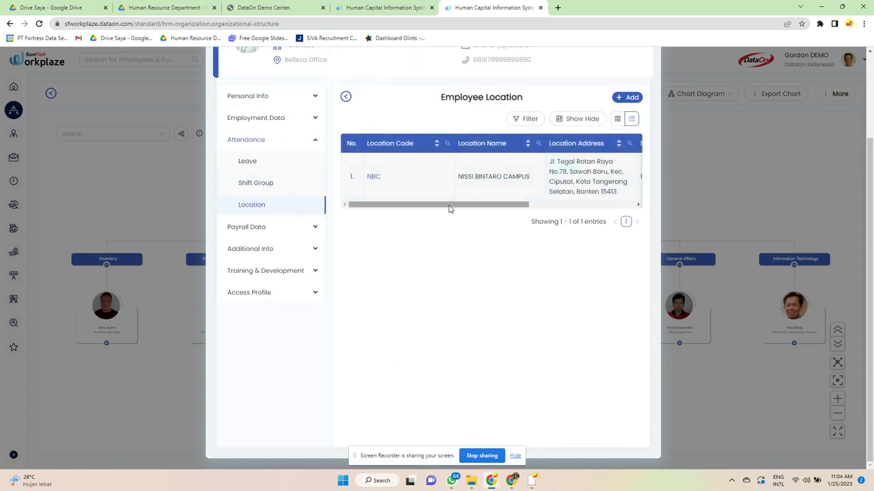
left_click_drag(449, 205, 585, 221)
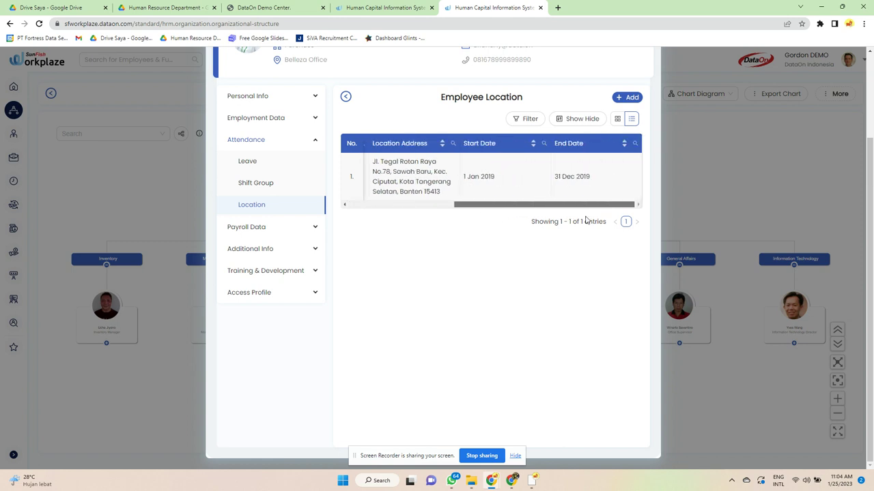
left_click(623, 101)
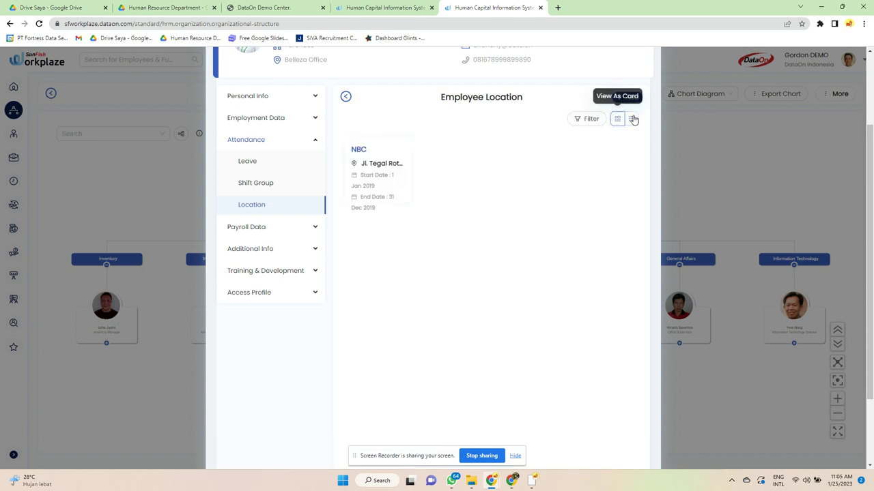
left_click(633, 119)
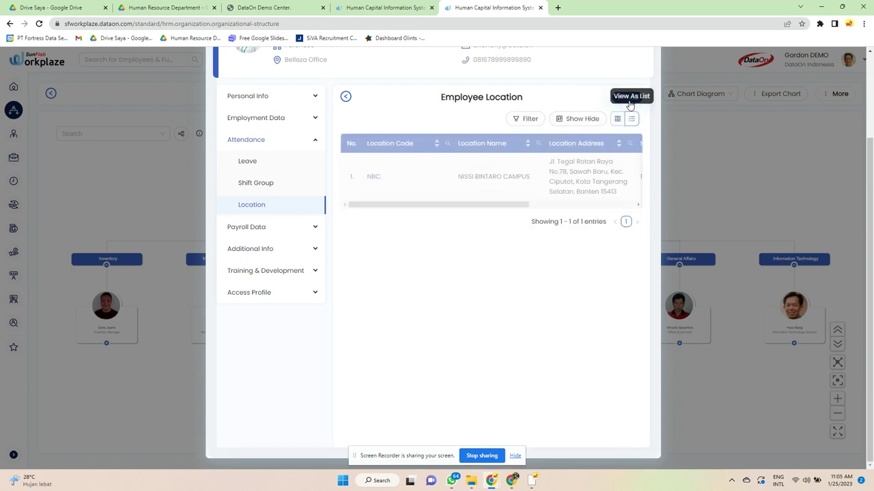
Examine the employee's Payroll Data form, from basic salary and formula through the tax settings and total dependents
left_click(247, 230)
left_click(261, 183)
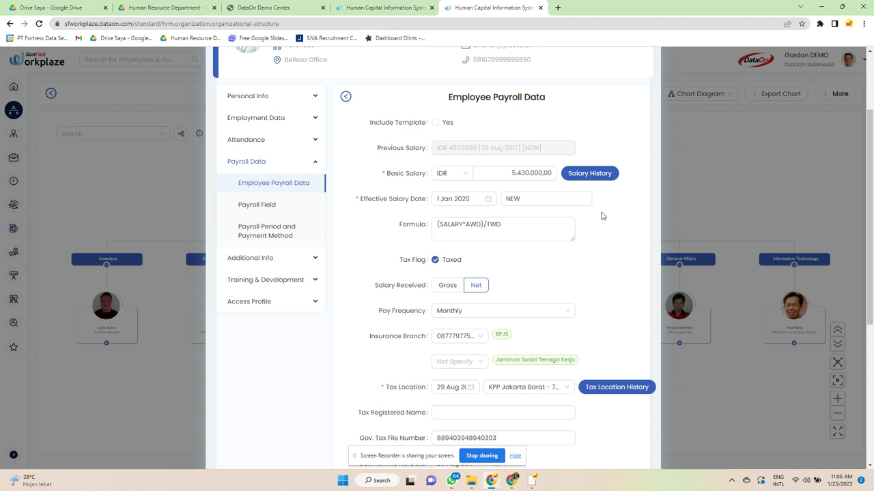
scroll(602, 216, "down", 2)
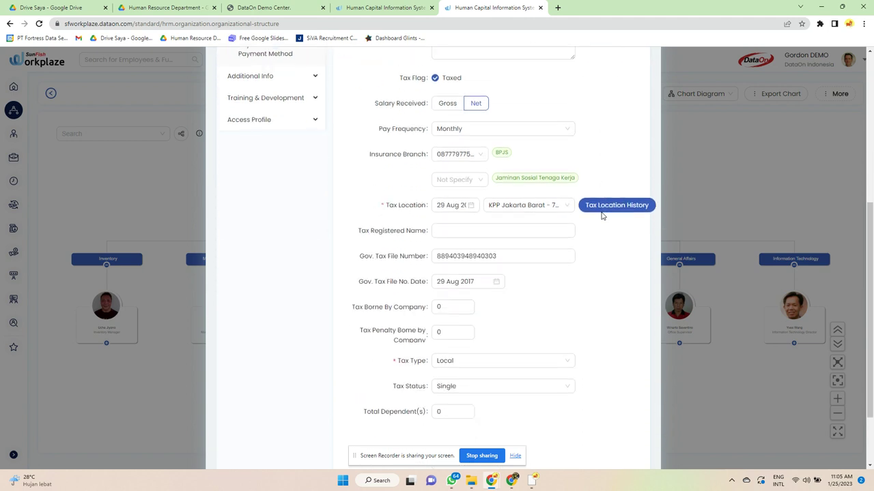
scroll(600, 217, "down", 1)
scroll(601, 217, "up", 2)
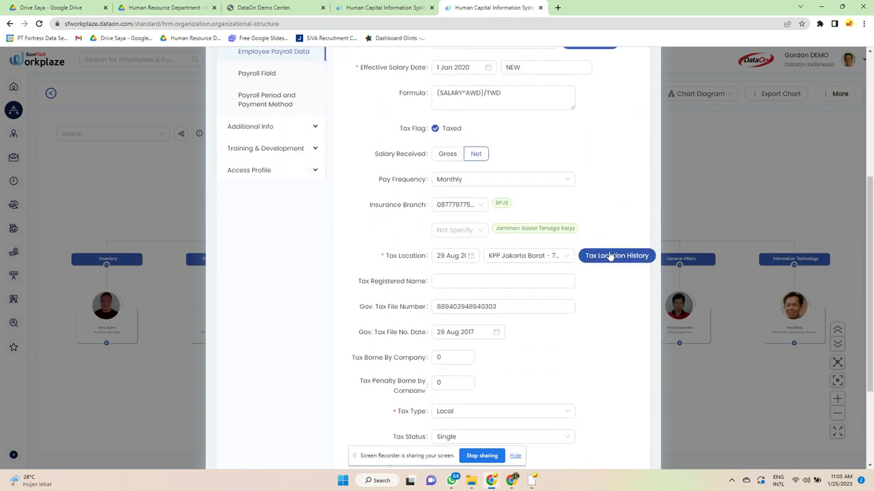
View the employee's tax location history and salary history, closing each without changes
left_click(609, 254)
left_click(569, 267)
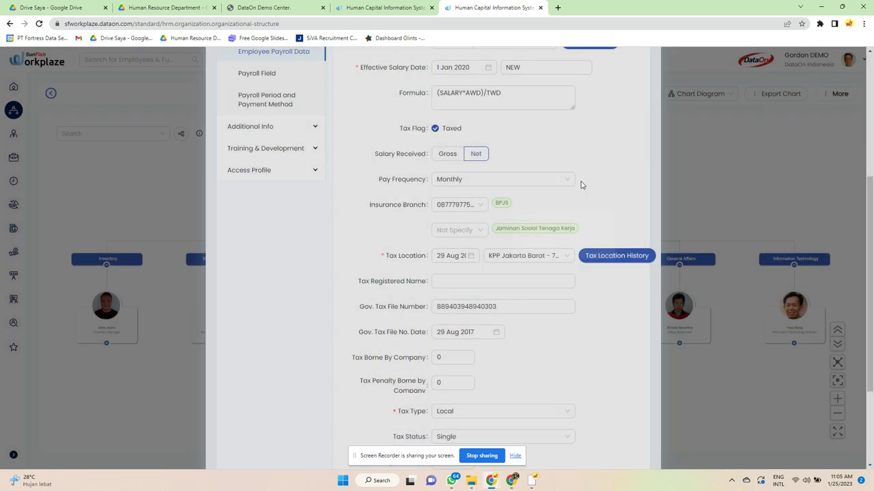
scroll(581, 136, "up", 2)
left_click(585, 136)
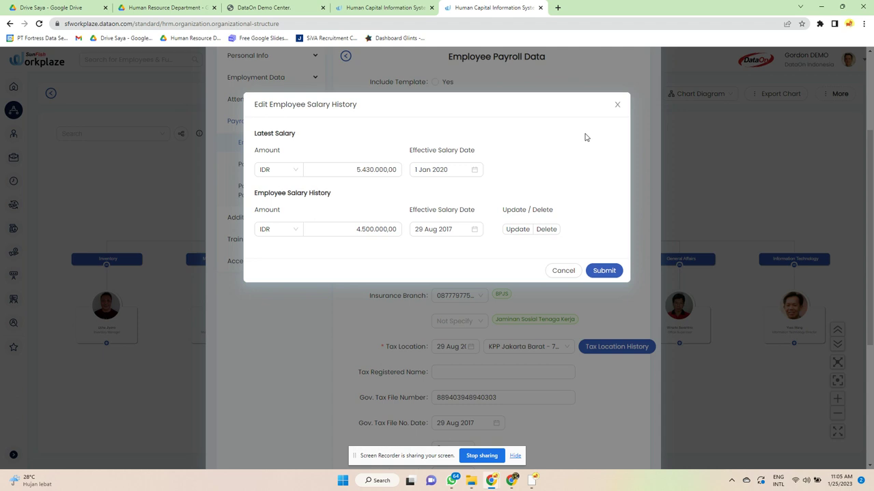
left_click(616, 106)
Review the employee's Payroll Field page and the full list of payroll periods and payment methods
left_click(321, 162)
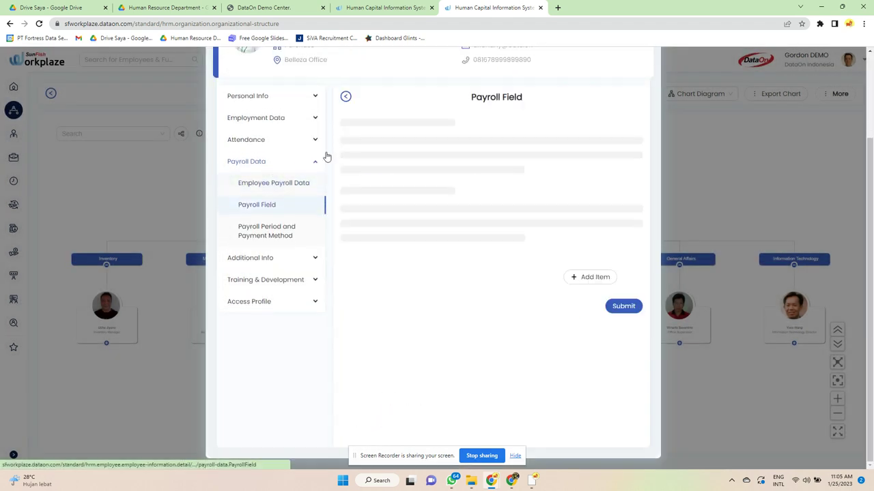
left_click(241, 236)
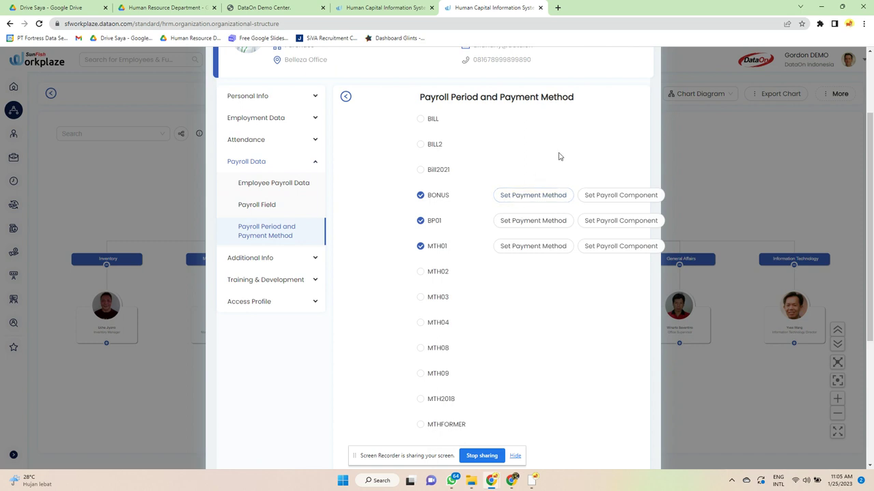
scroll(558, 156, "up", 2)
scroll(558, 157, "down", 2)
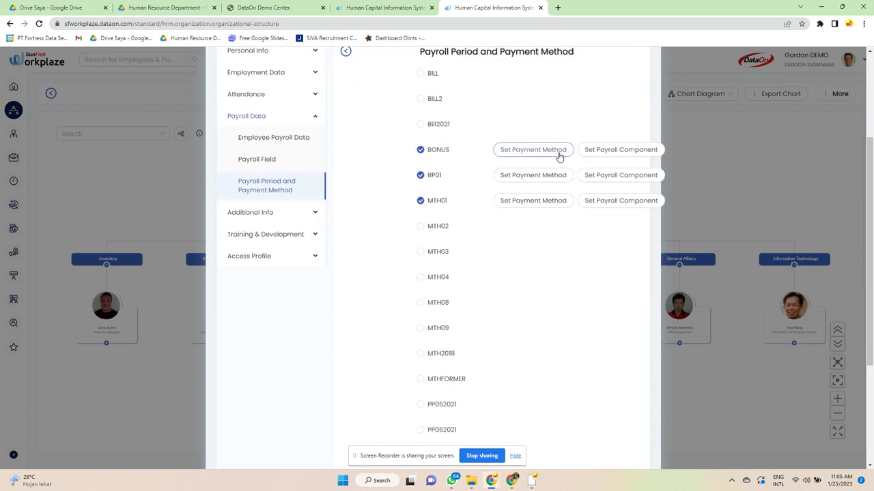
scroll(558, 156, "down", 3)
scroll(558, 156, "up", 5)
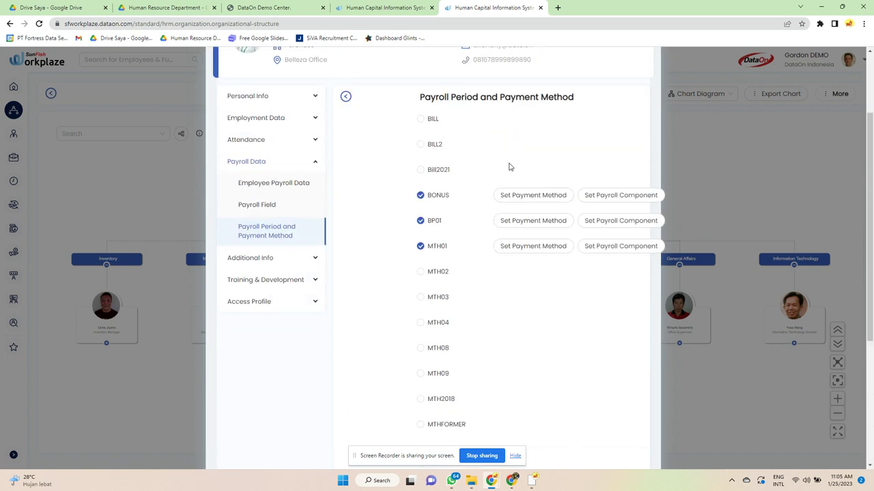
Review the Medical Record form and all columns of the Medical History table in the employee's additional information
left_click(259, 259)
left_click(271, 211)
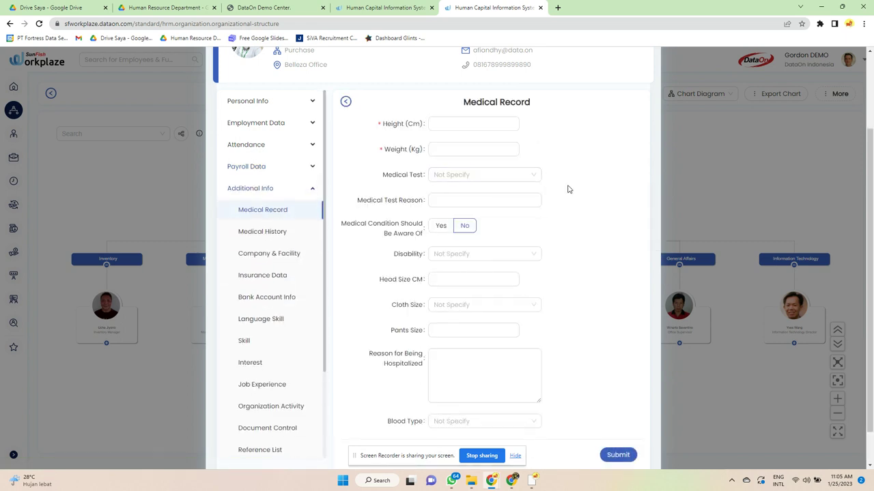
scroll(568, 189, "down", 1)
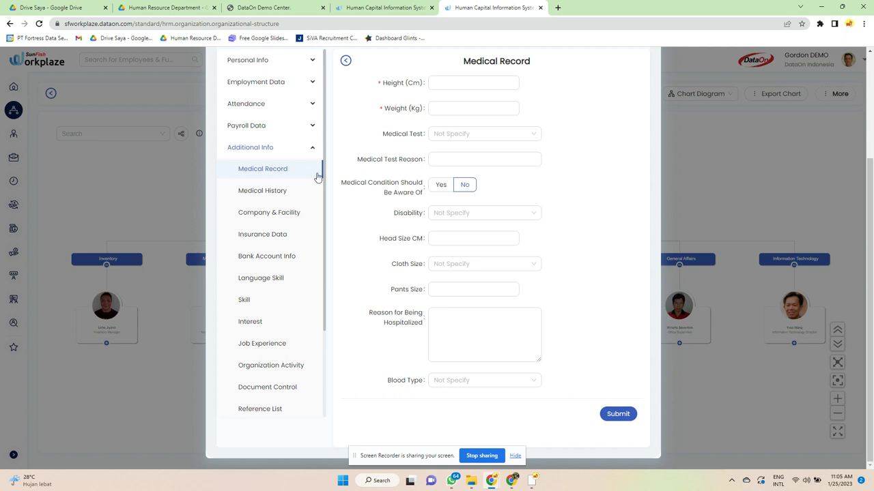
left_click(267, 191)
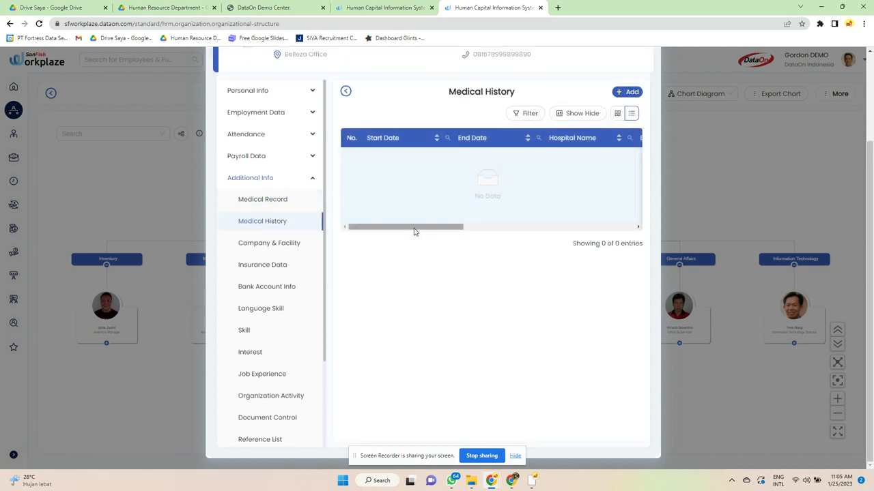
left_click_drag(414, 232, 602, 227)
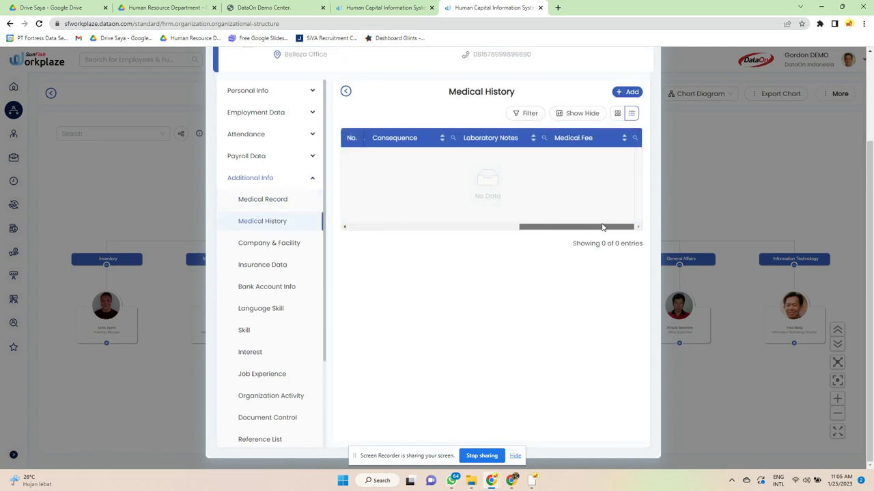
Review all columns of the employee's Company Facility and Insurance Data tables
left_click(276, 244)
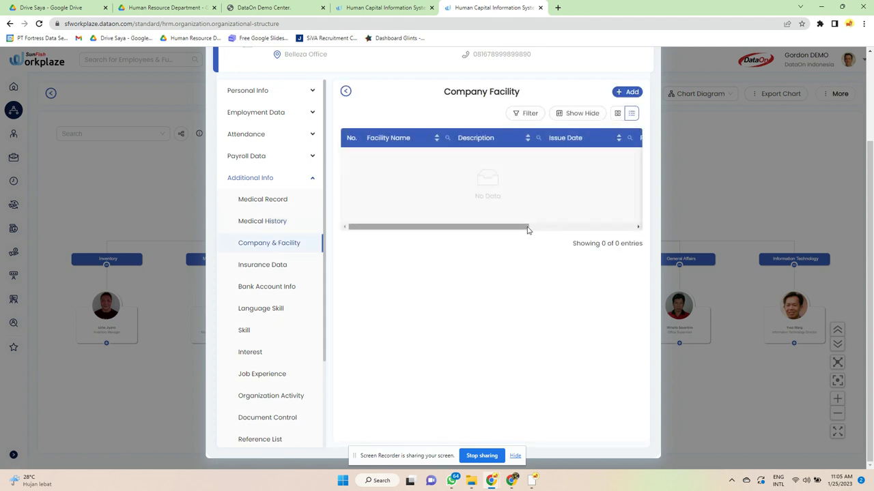
left_click_drag(527, 230, 638, 212)
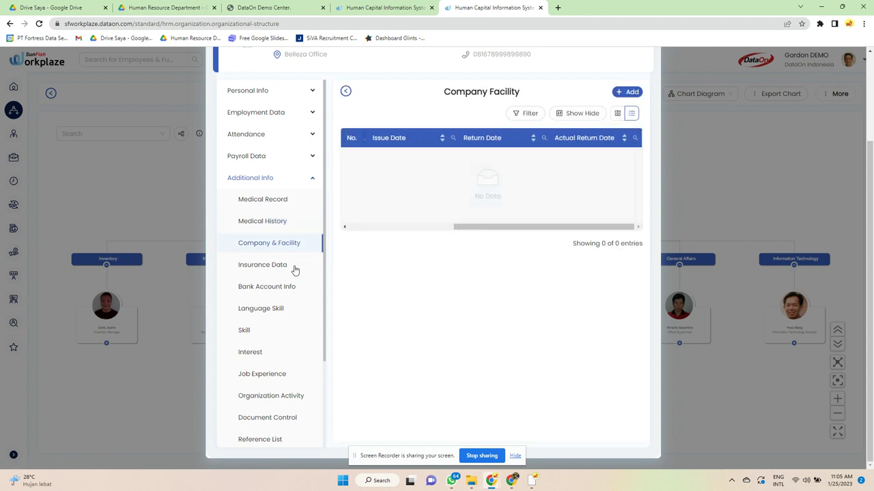
left_click(275, 267)
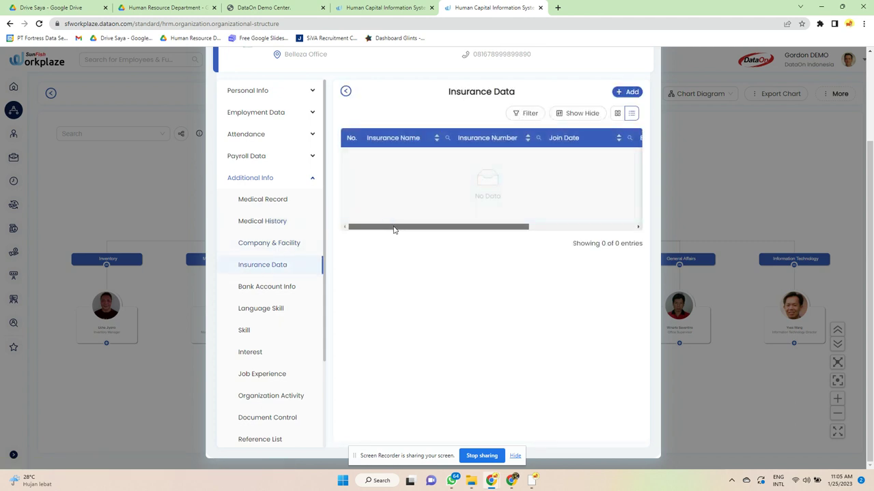
left_click_drag(394, 230, 542, 238)
Review all columns of the employee's Bank Account Info and Language Skill tables
left_click(273, 286)
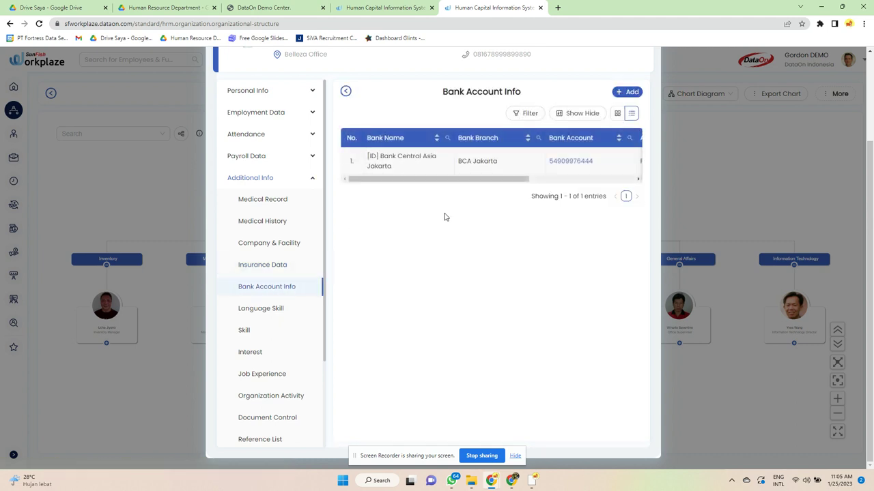
left_click_drag(437, 181, 561, 183)
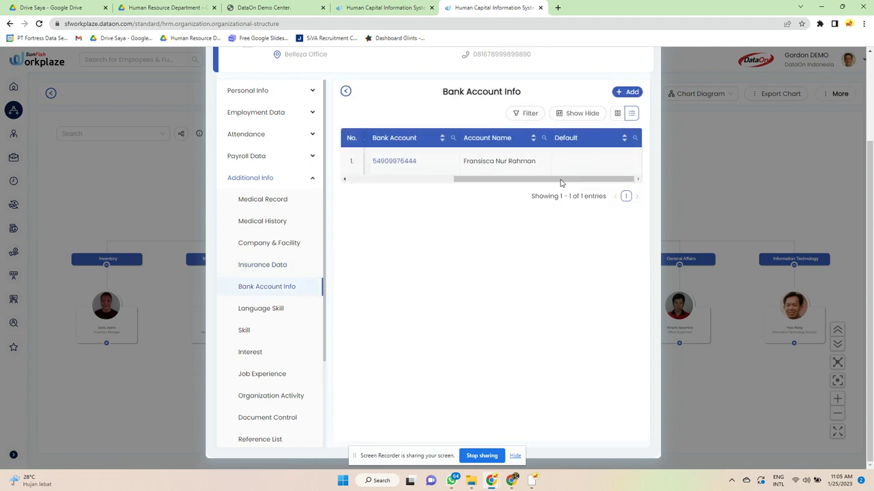
left_click(255, 314)
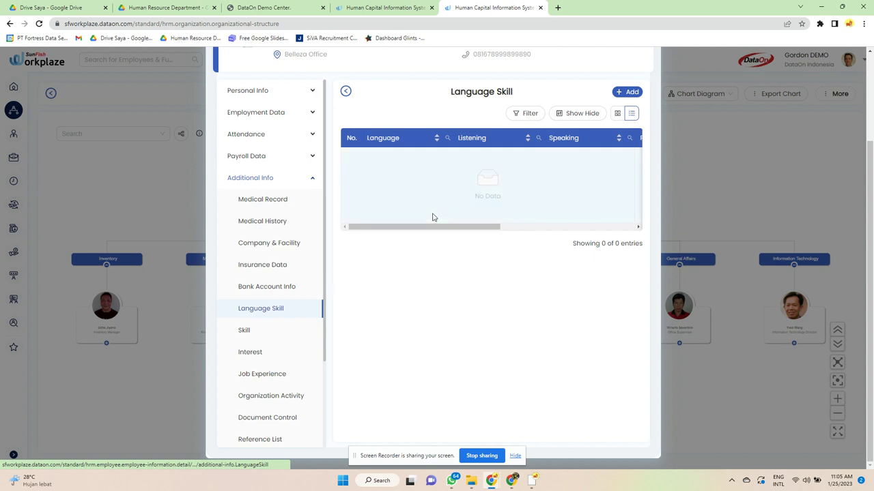
left_click_drag(431, 228, 609, 214)
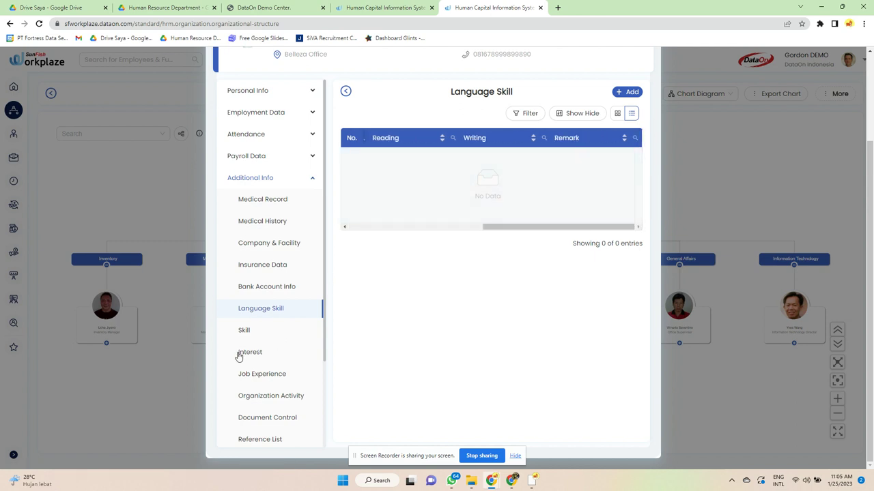
View the employee's Skill ratings and Interest page
left_click(247, 331)
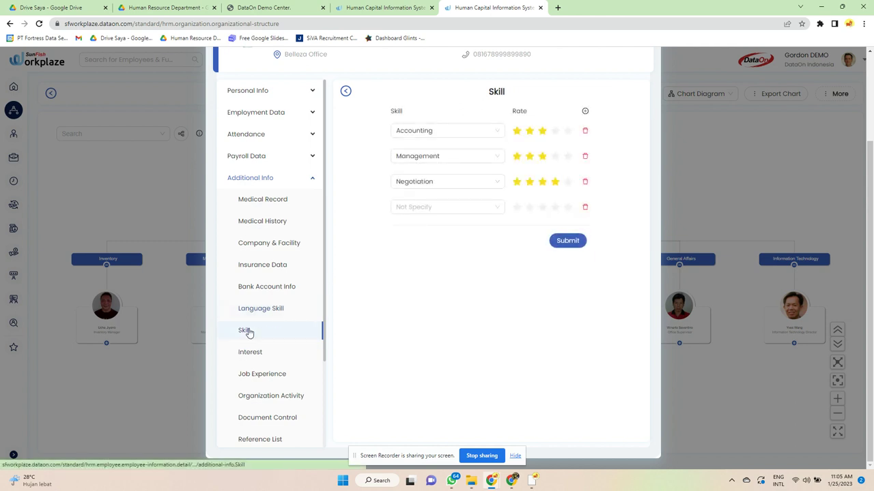
left_click(251, 354)
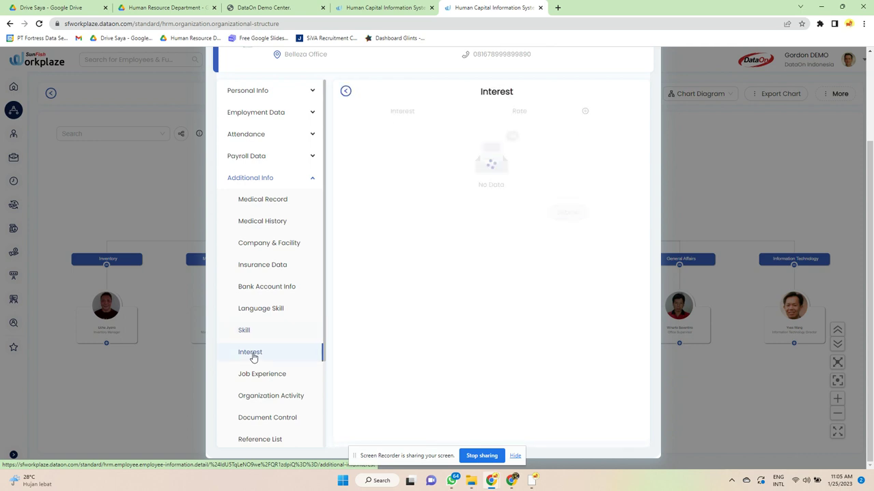
Review all columns of the employee's Job Experience and Organization Activity tables
scroll(252, 356, "down", 3)
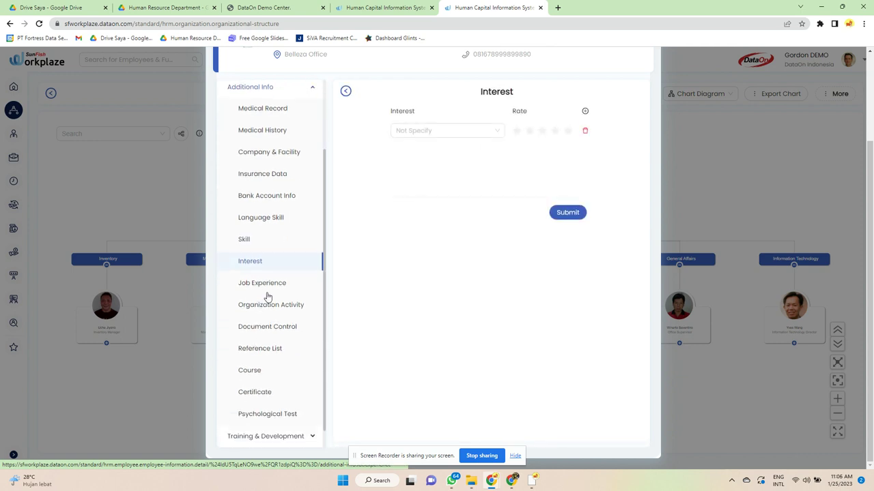
left_click(266, 286)
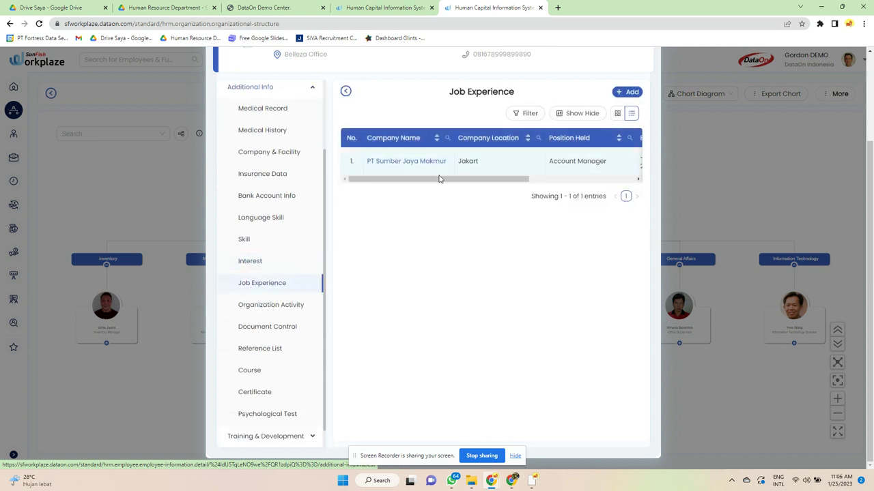
left_click_drag(439, 179, 544, 180)
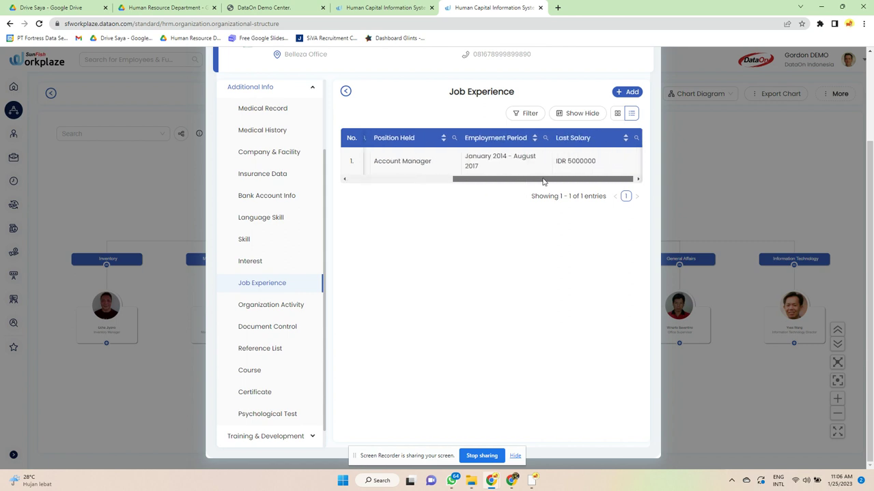
left_click(278, 309)
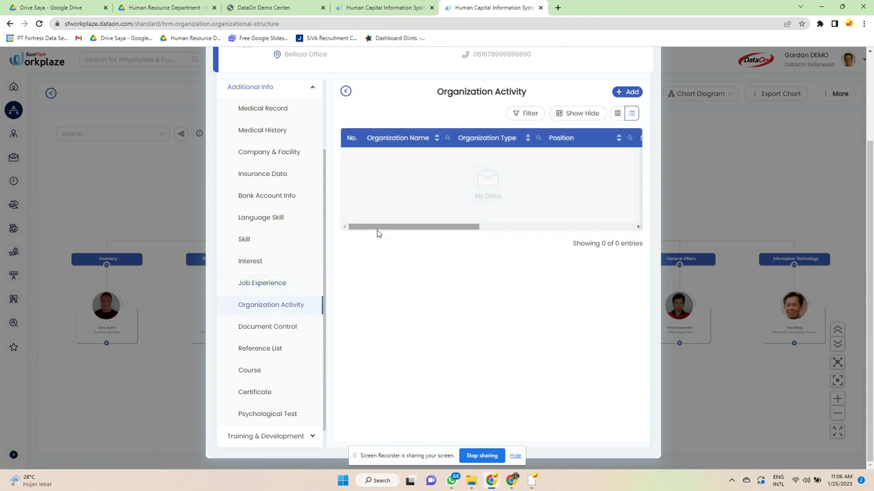
left_click_drag(376, 227, 547, 212)
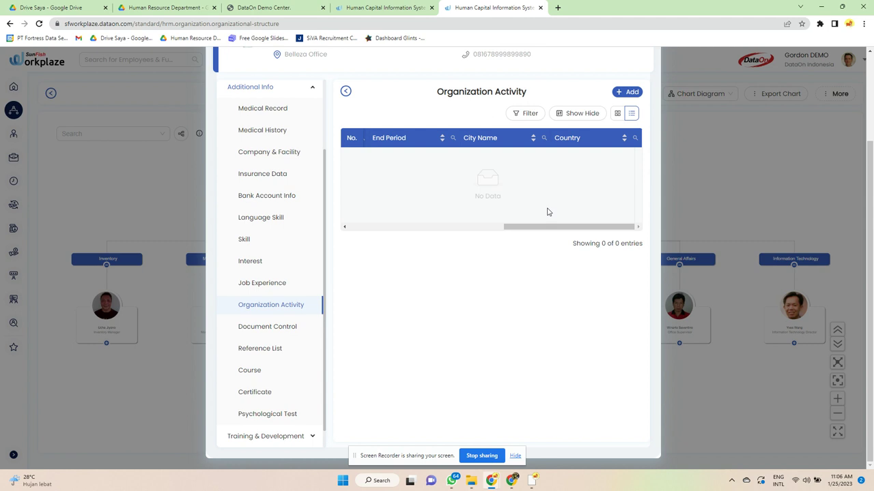
Open the husband's record in Document Control, examine its document fields and remove the blank document item without submitting
left_click(288, 331)
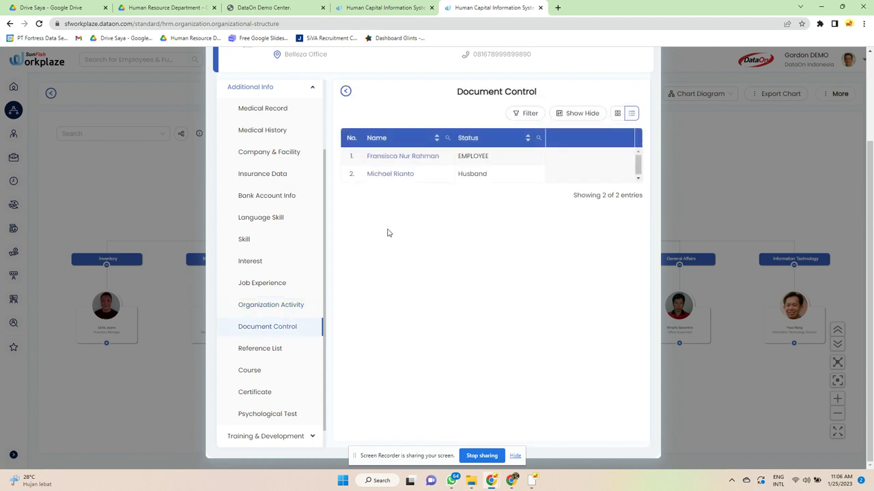
left_click(399, 176)
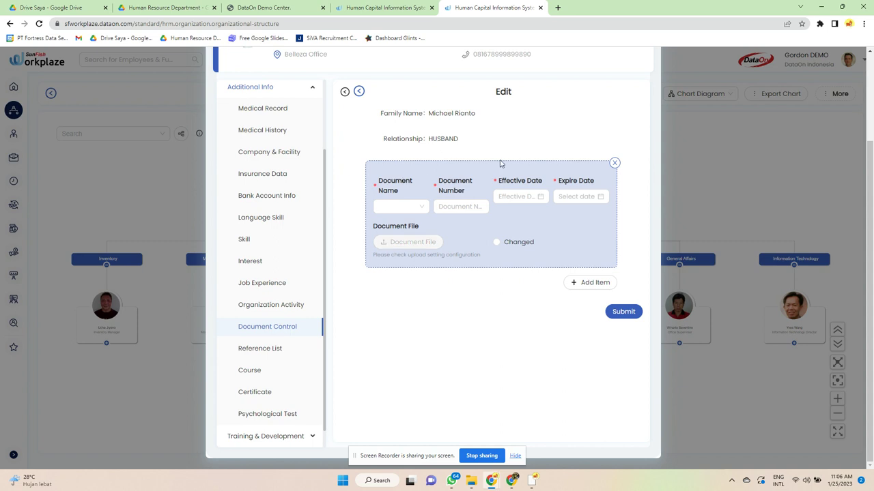
left_click(615, 163)
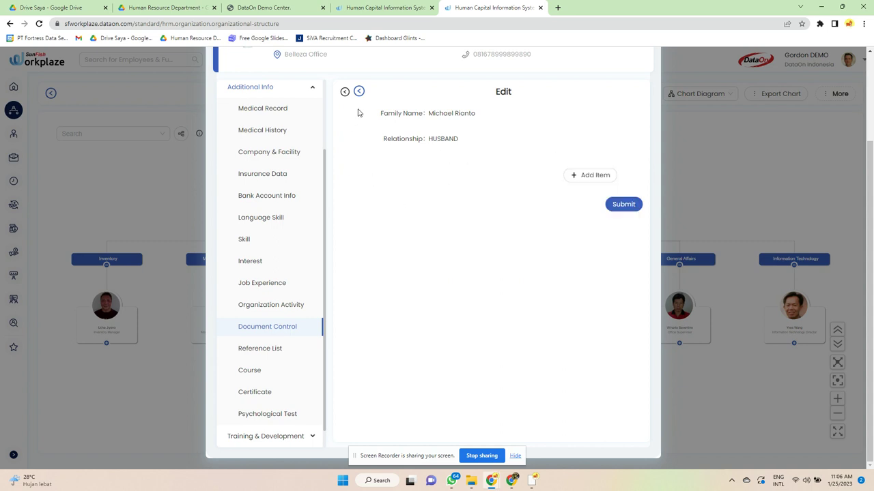
Review all columns of the employee's Reference List and Course tables
left_click(247, 358)
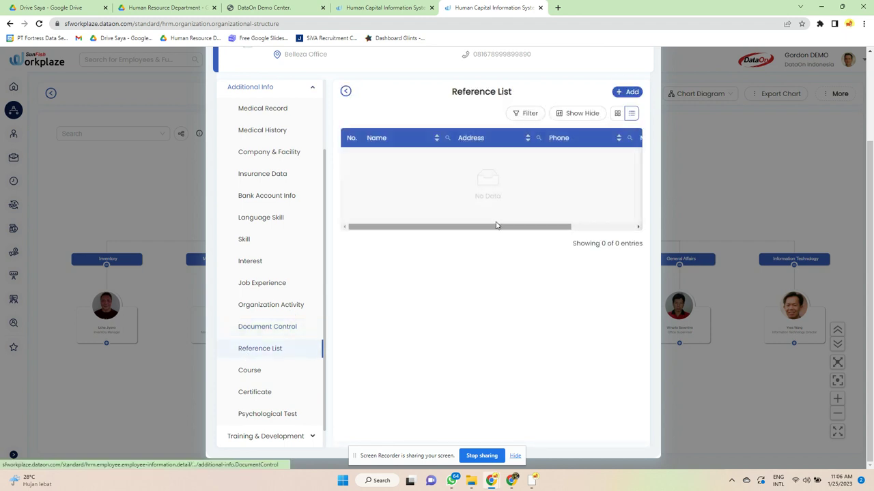
left_click_drag(498, 230, 638, 230)
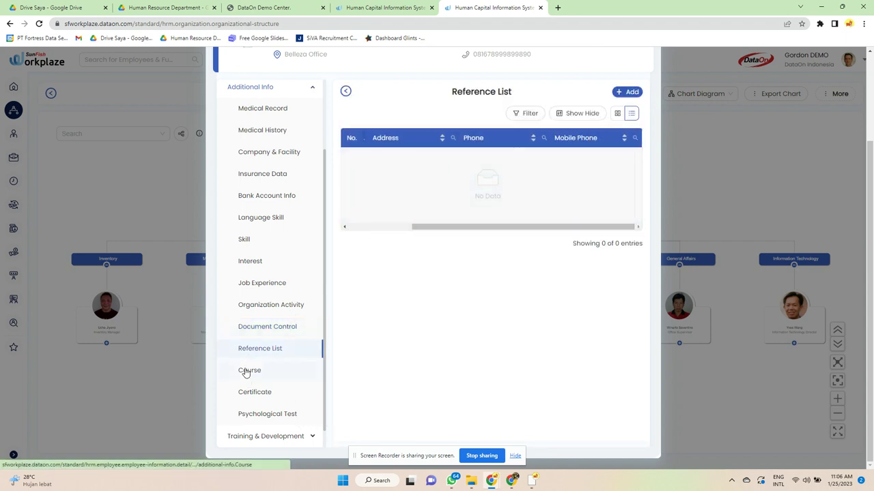
left_click(249, 370)
left_click_drag(455, 227, 605, 227)
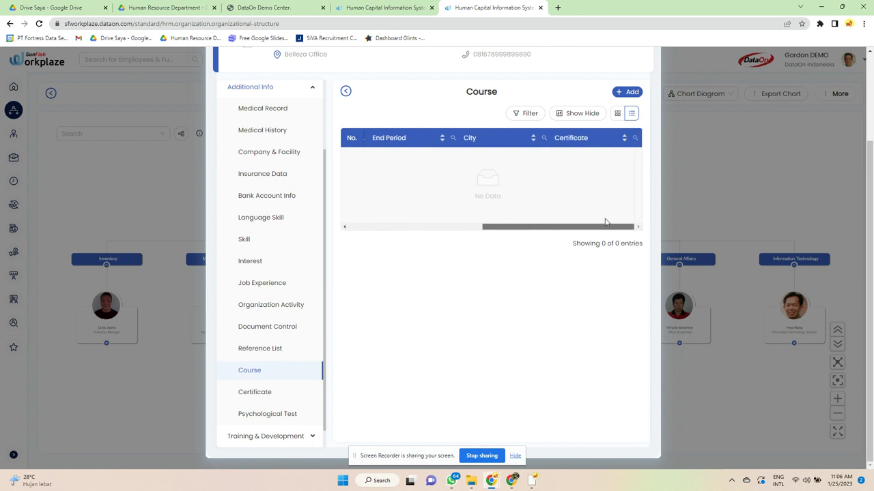
Review all columns of the employee's Certificate table
left_click(252, 398)
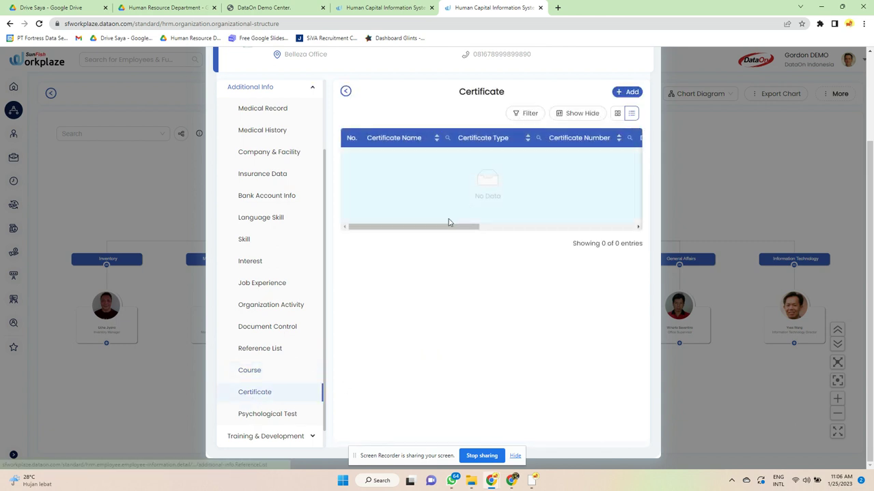
left_click_drag(439, 228, 595, 228)
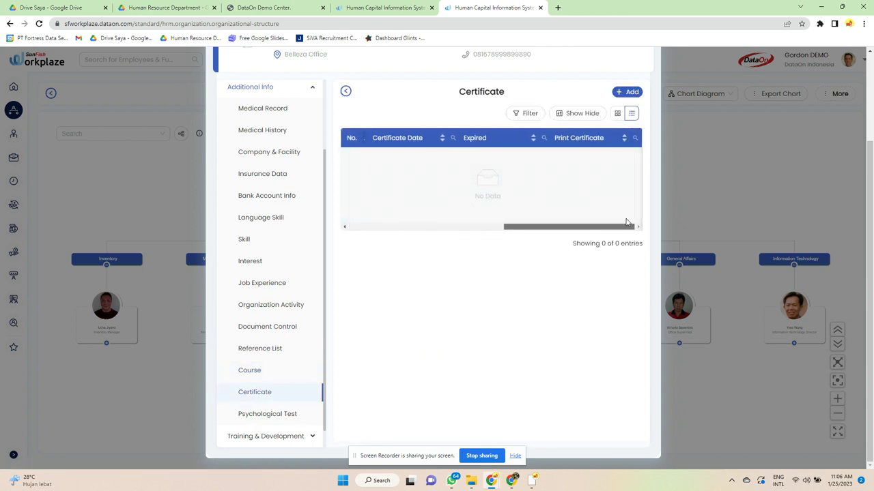
Review all columns of the employee's Psychological Test table
left_click(250, 414)
left_click_drag(421, 226, 585, 222)
Open the employee's Competency data under Training & Development and review the employee and target competency points
scroll(259, 386, "down", 1)
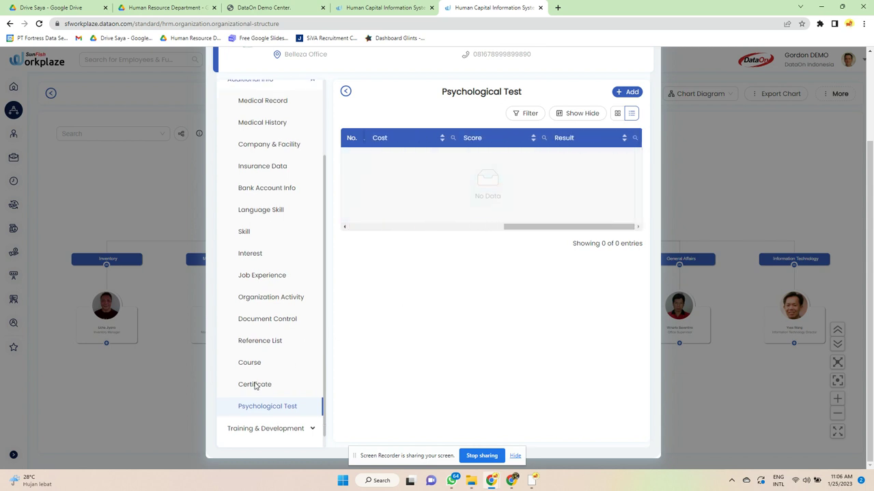
left_click(257, 417)
left_click(268, 232)
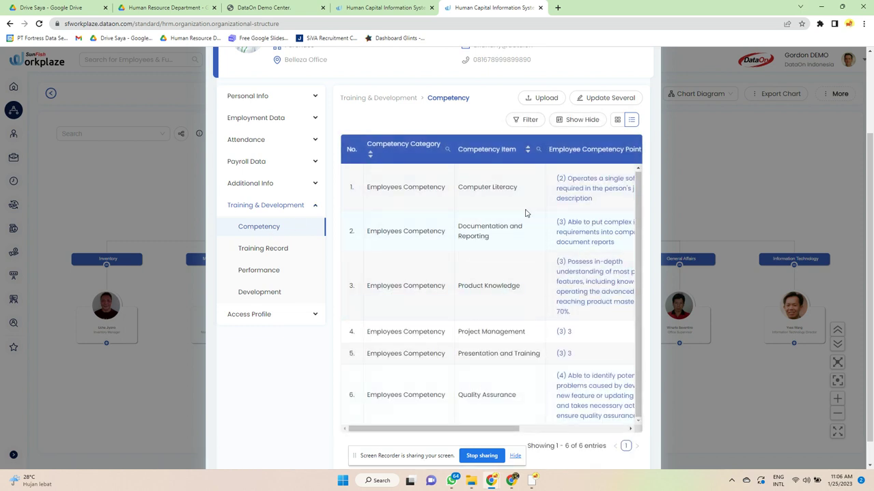
left_click_drag(464, 428, 584, 409)
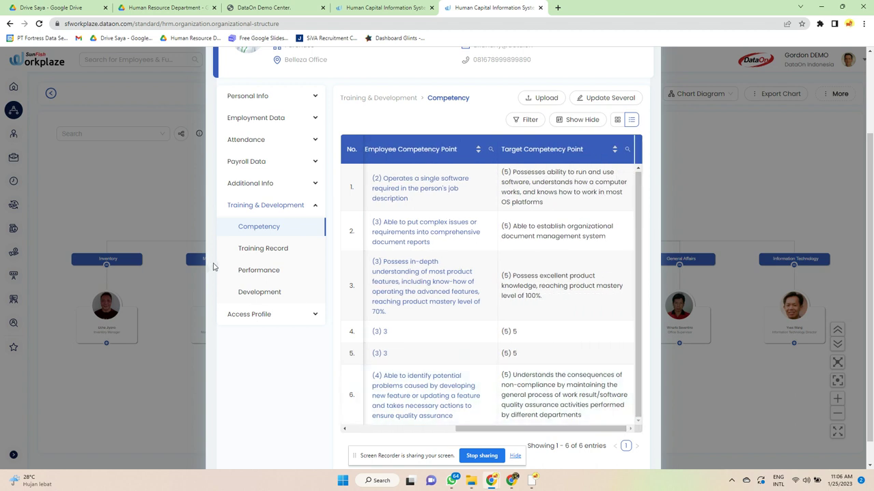
Review all columns of the employee's Training Record and Performance tables
left_click(273, 254)
left_click_drag(473, 172, 629, 174)
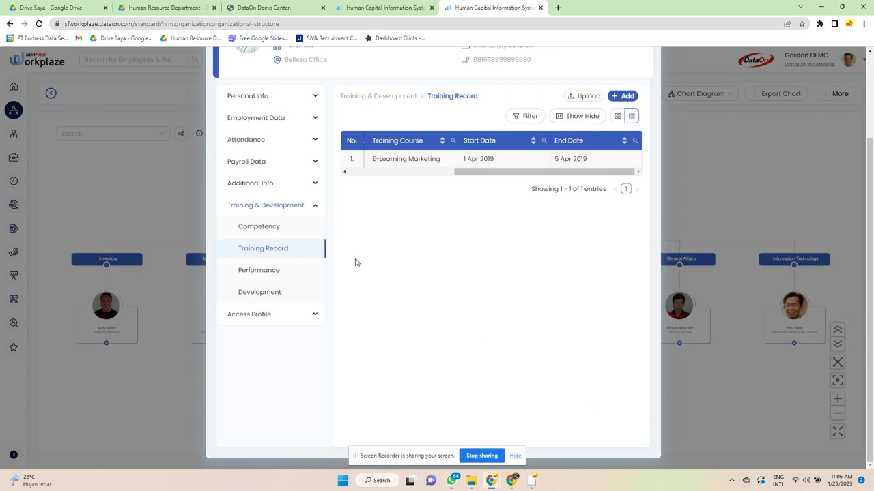
left_click(271, 271)
left_click_drag(438, 249, 543, 259)
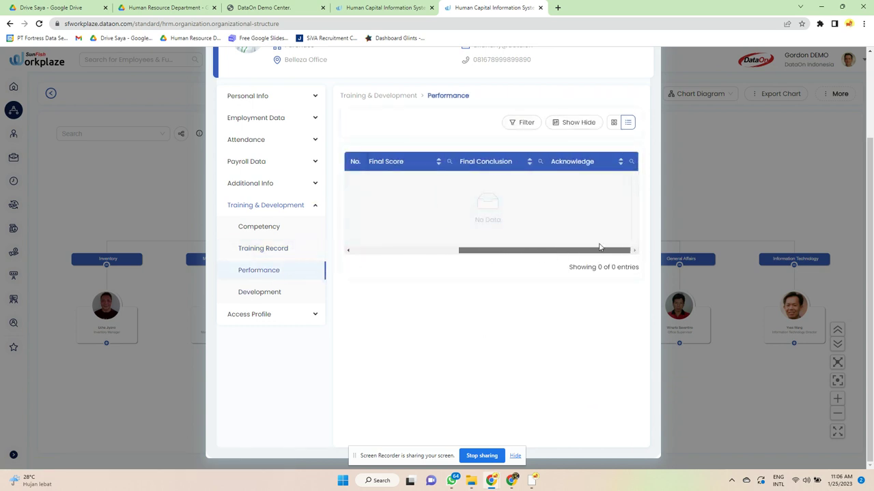
Examine the employee's Development page from the Training Plan through the Career Plan, Development Plan, Box Analysis and Succession Plan
left_click(263, 298)
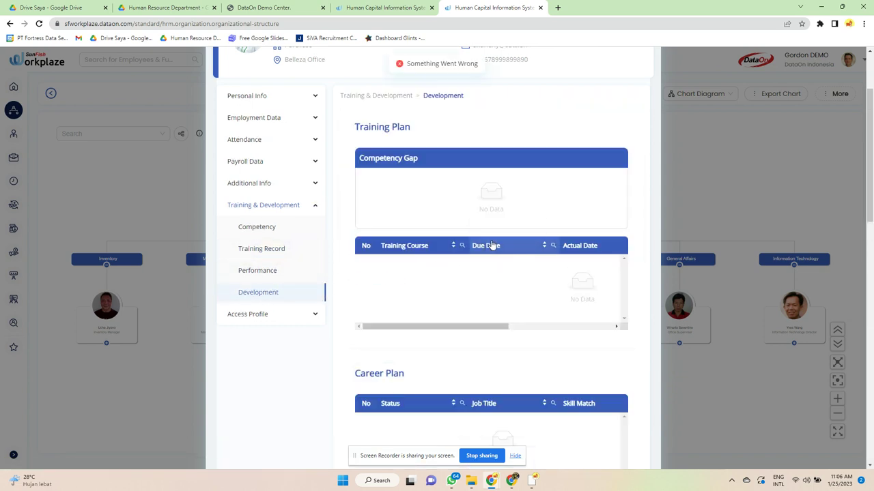
scroll(502, 226, "down", 1)
scroll(501, 220, "down", 5)
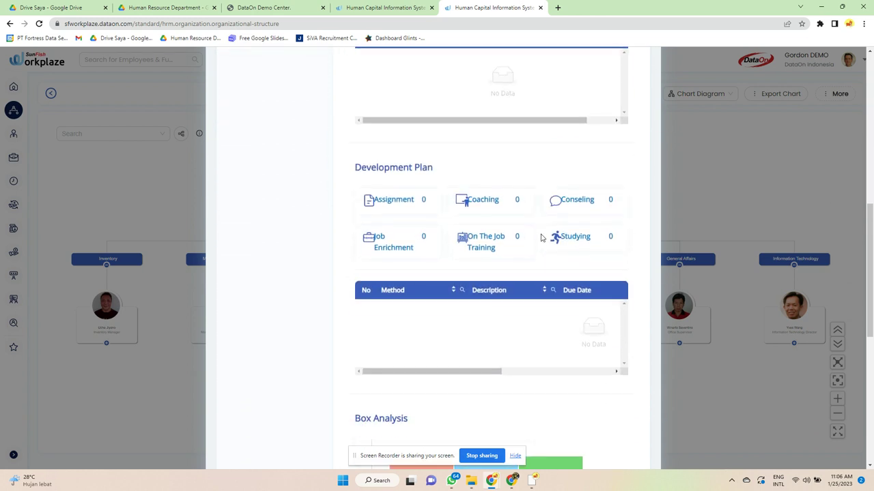
scroll(539, 238, "down", 5)
scroll(543, 238, "down", 1)
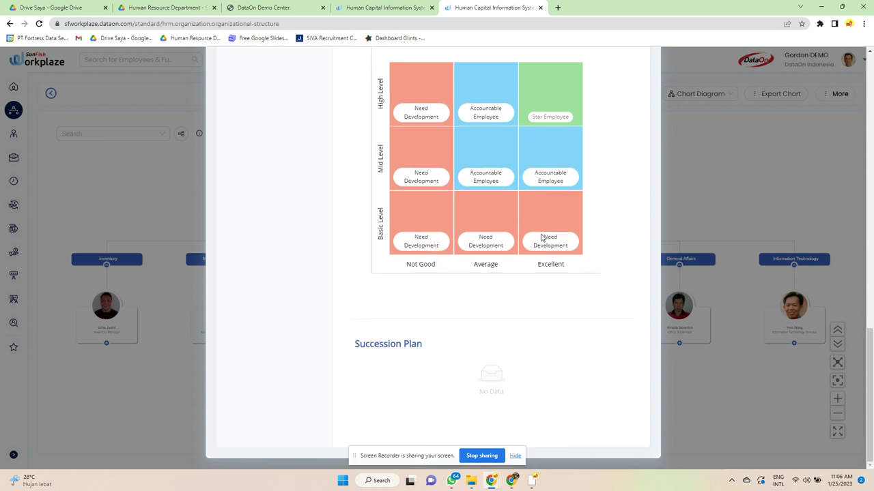
Open the employee's User Account under Access Profile and examine the user data, time setting and authorized access groups
scroll(532, 244, "up", 10)
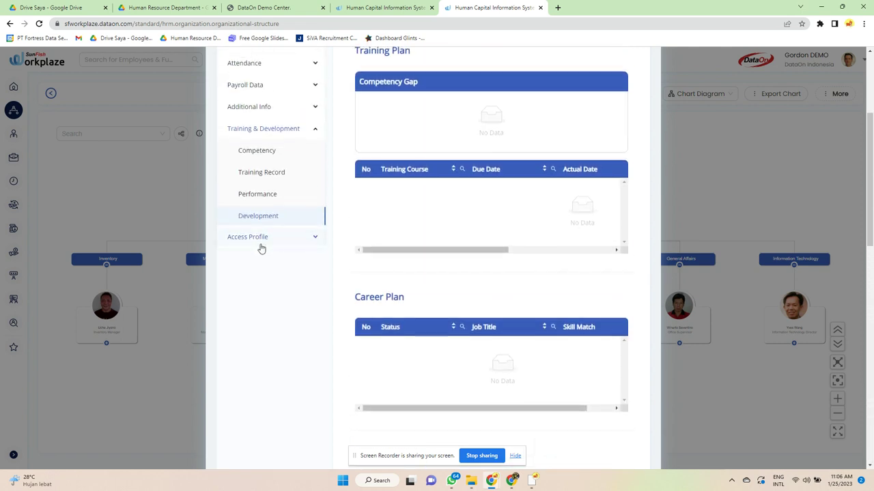
left_click(261, 237)
left_click(263, 174)
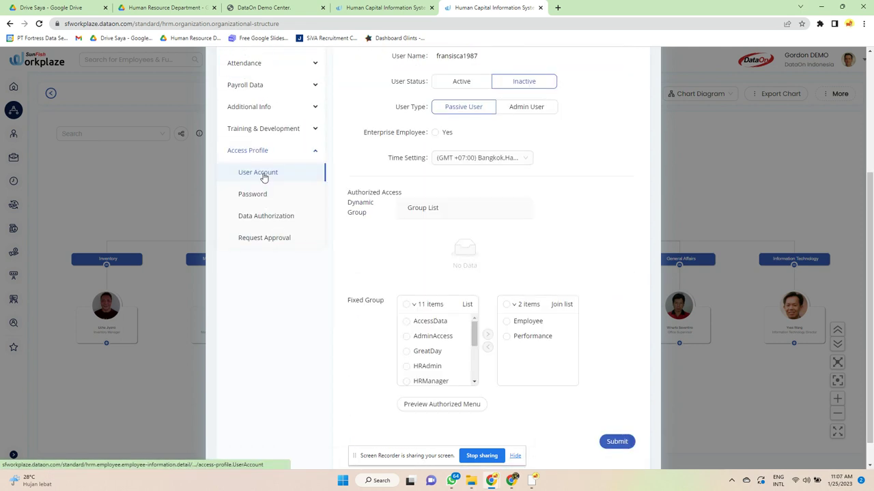
scroll(505, 122, "up", 2)
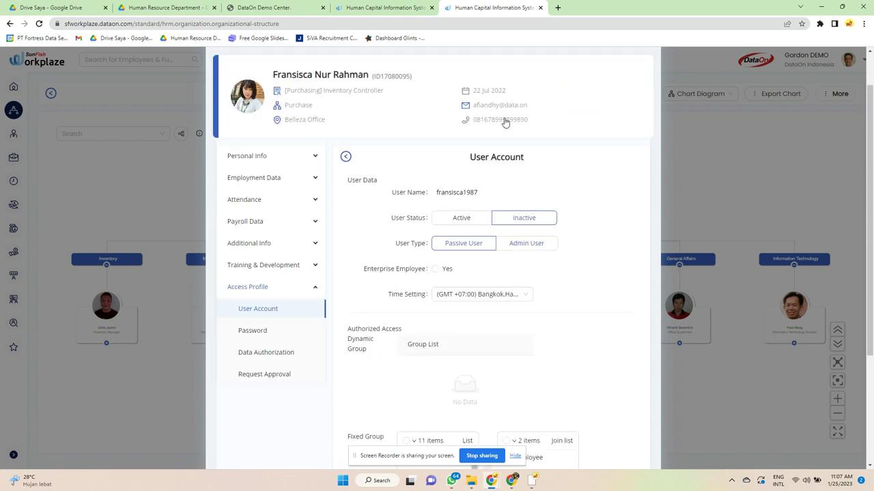
scroll(513, 136, "down", 2)
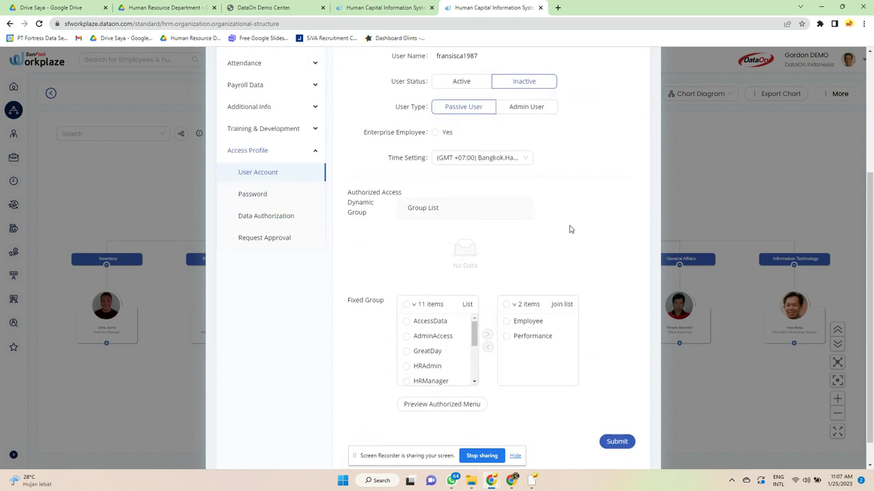
scroll(565, 238, "down", 1)
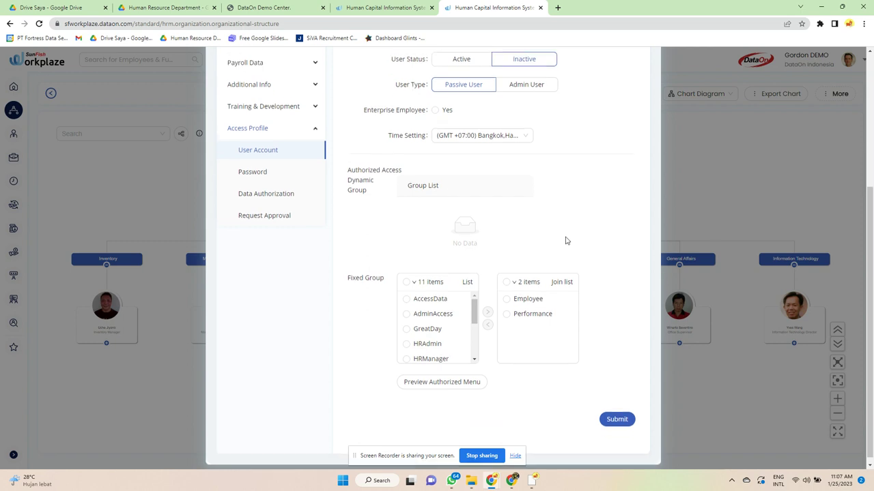
View the employee's Password page, then examine the Authorized Admin groups and module members under Data Authorization
left_click(264, 166)
left_click(259, 293)
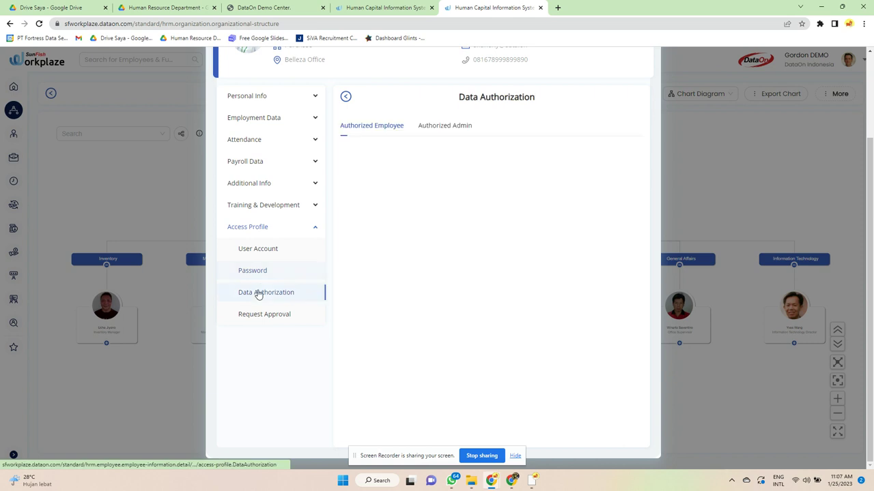
left_click(451, 127)
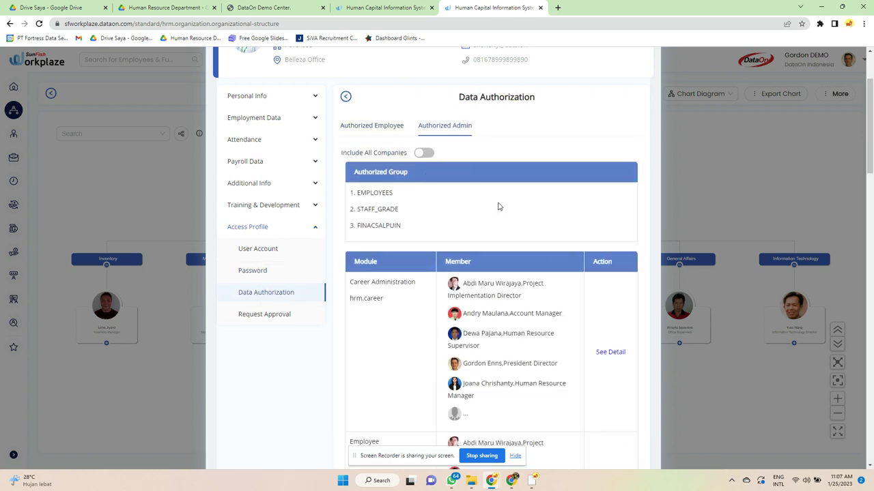
scroll(498, 207, "down", 7)
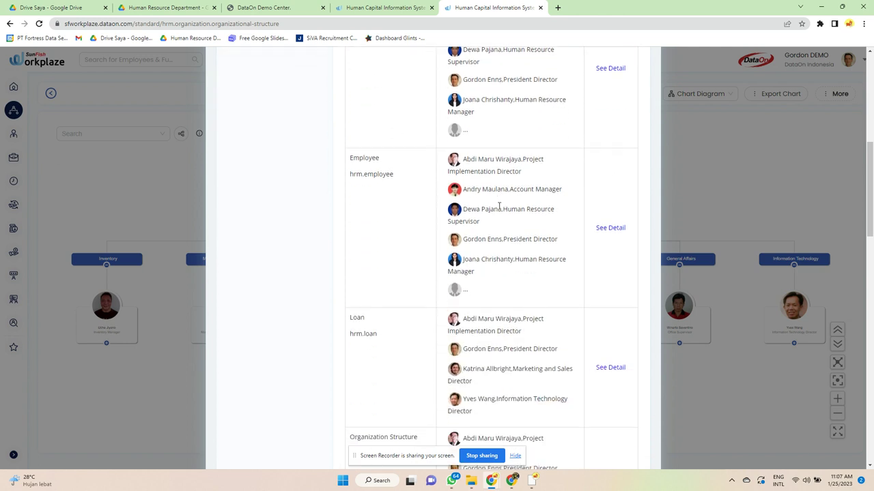
scroll(498, 211, "down", 6)
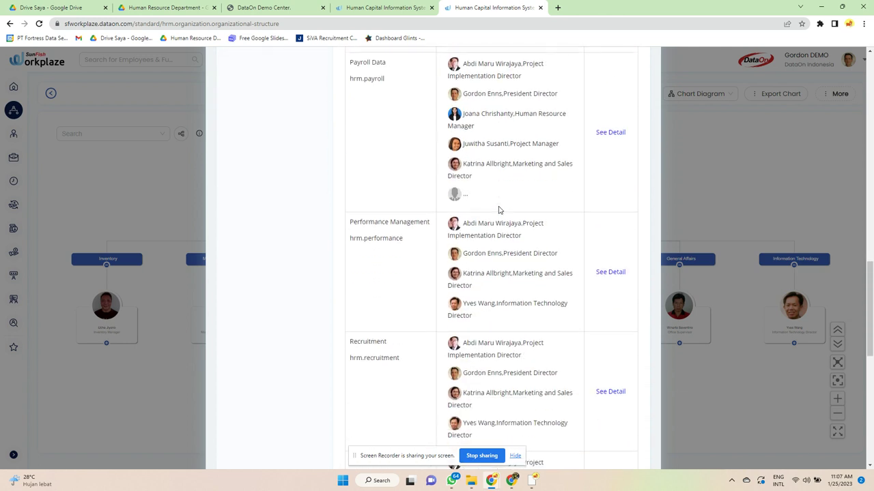
scroll(498, 211, "down", 6)
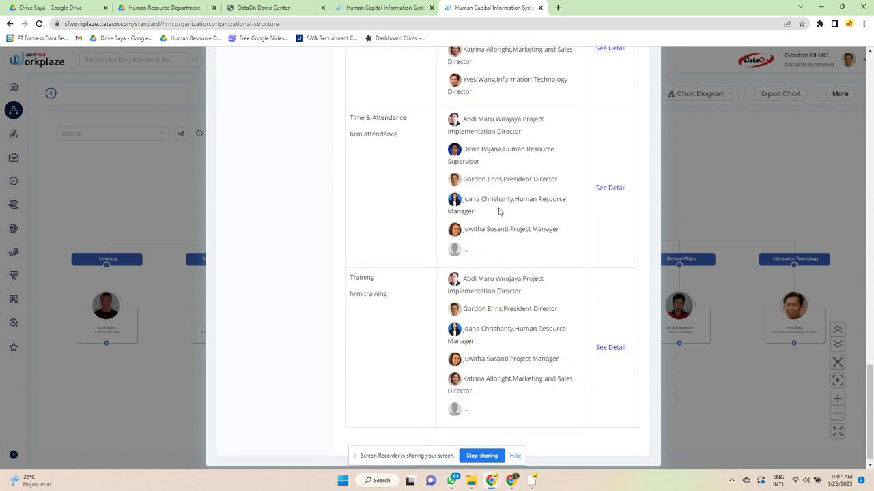
Display the employee's Request Approval data for the ATTENDANCE request code and view the Default Attendance requestee details
scroll(498, 211, "up", 19)
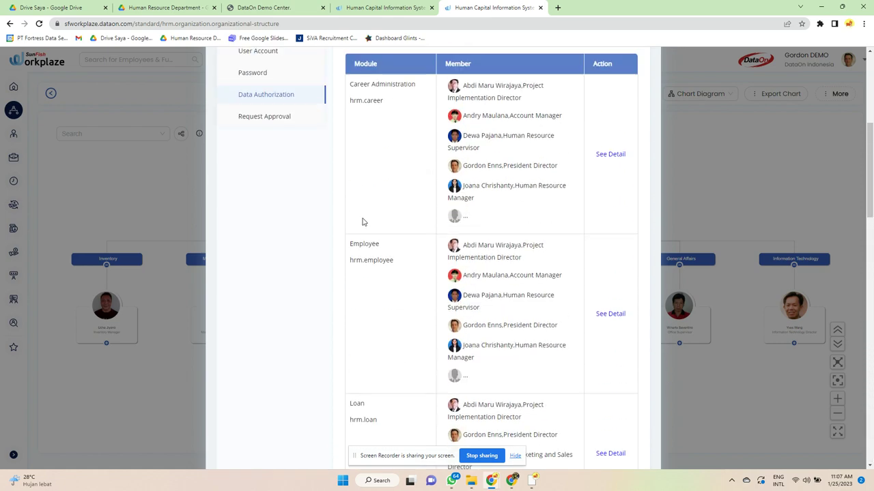
left_click(260, 422)
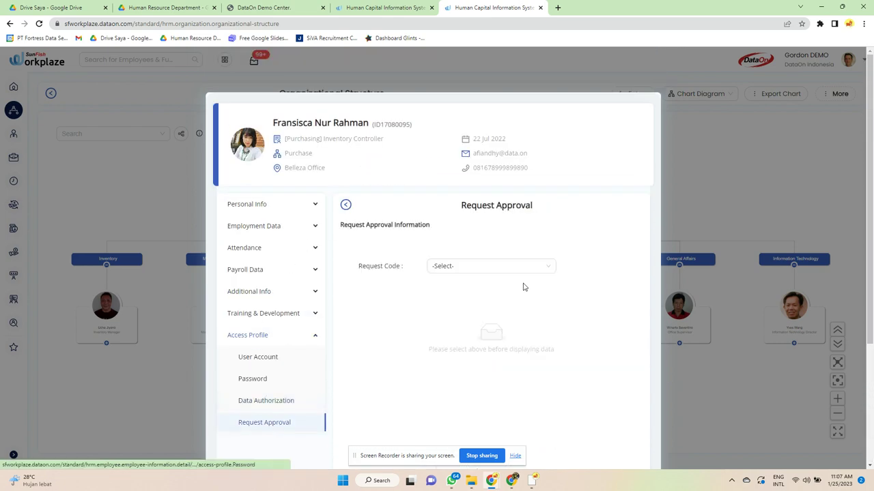
left_click(508, 270)
left_click(493, 311)
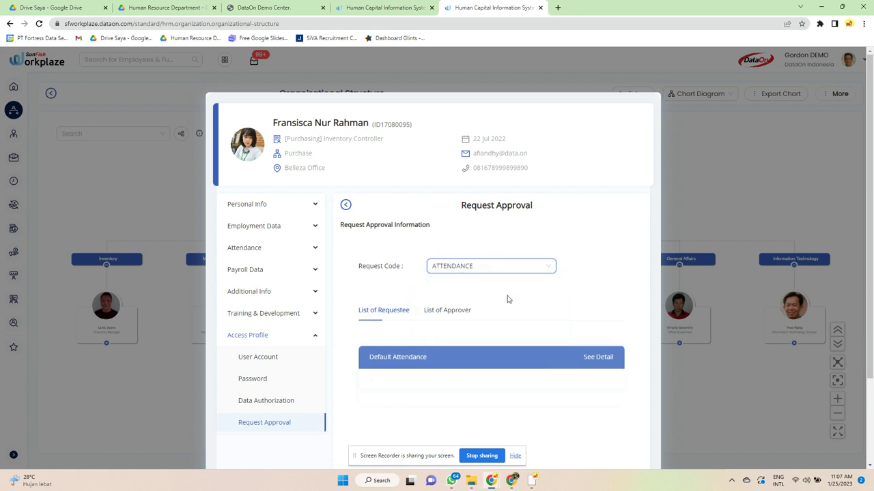
scroll(508, 297, "down", 2)
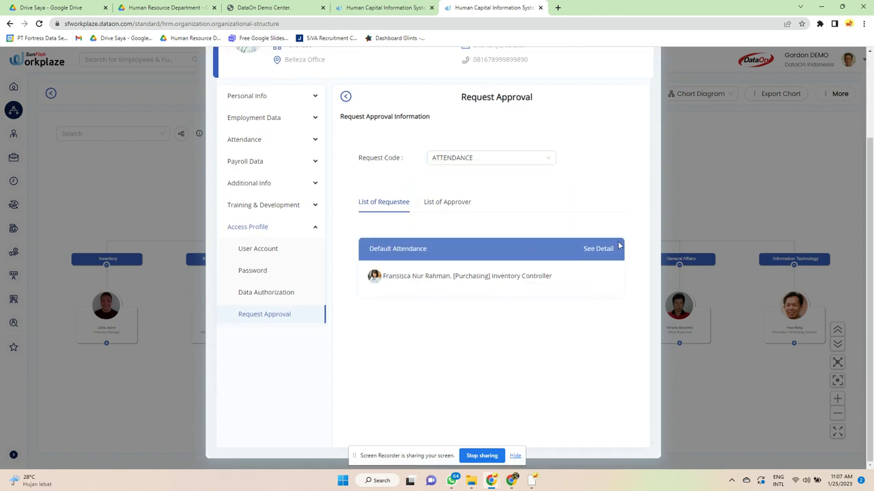
left_click(598, 249)
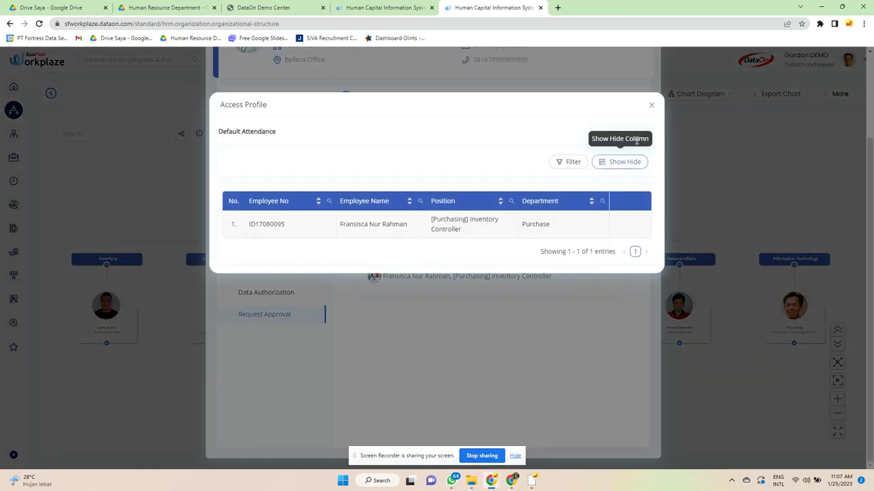
left_click(651, 105)
Review the Default Attendance approvers, including the workflow approval diagram and the approver details
left_click(445, 202)
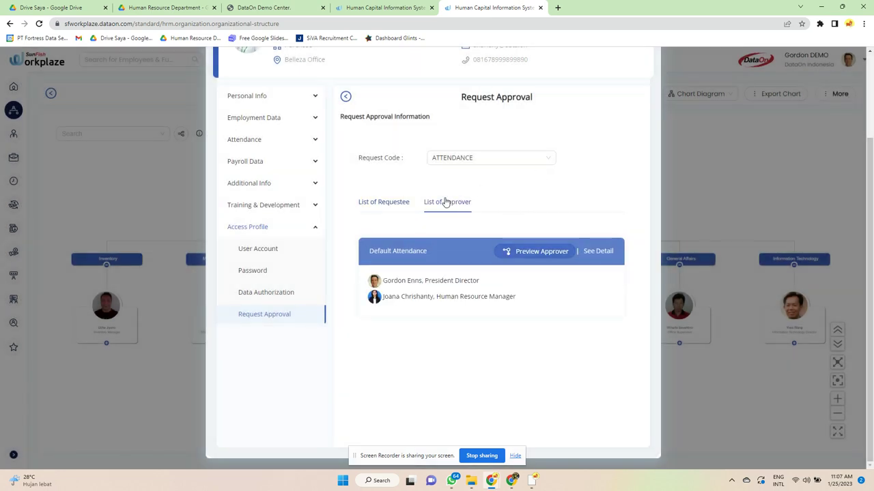
left_click(554, 252)
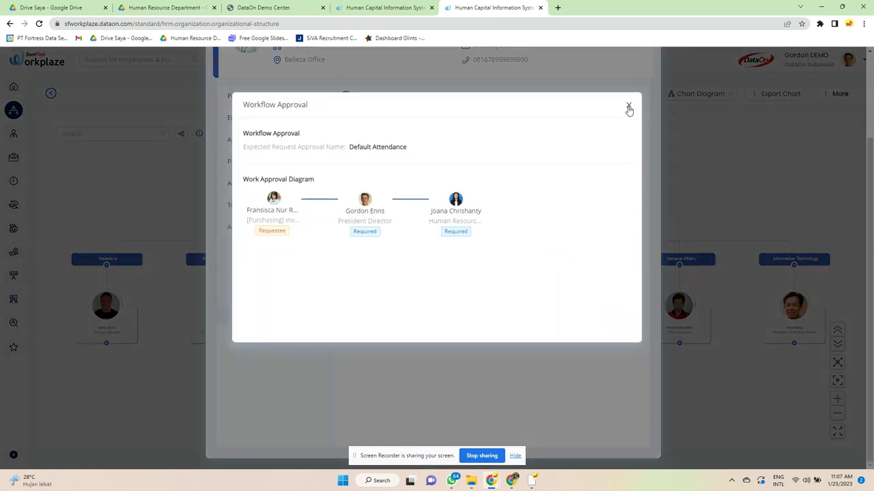
left_click(629, 108)
left_click(601, 252)
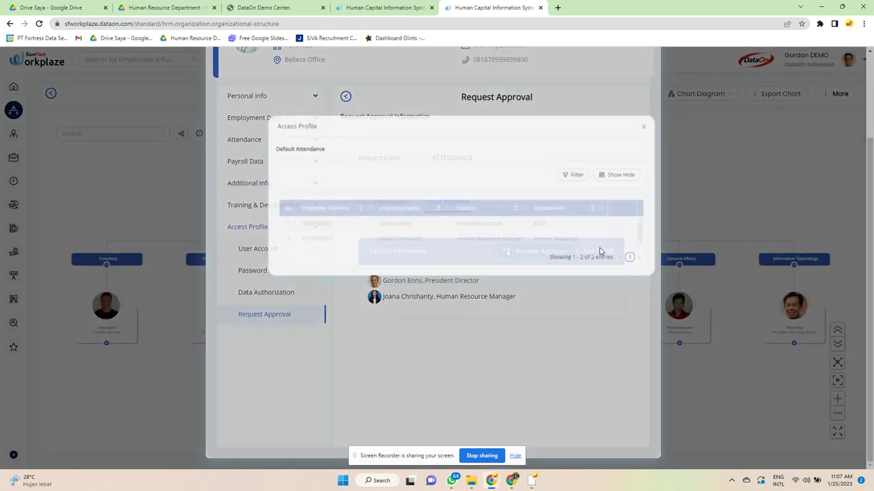
left_click(653, 109)
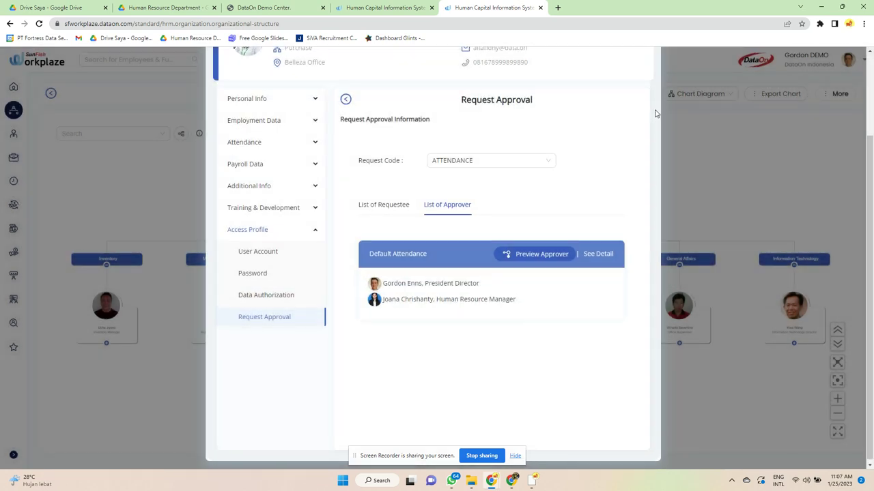
Close the employee record and view the Purchase Supervisor's summary in the organizational chart
scroll(653, 111, "up", 2)
left_click(646, 136)
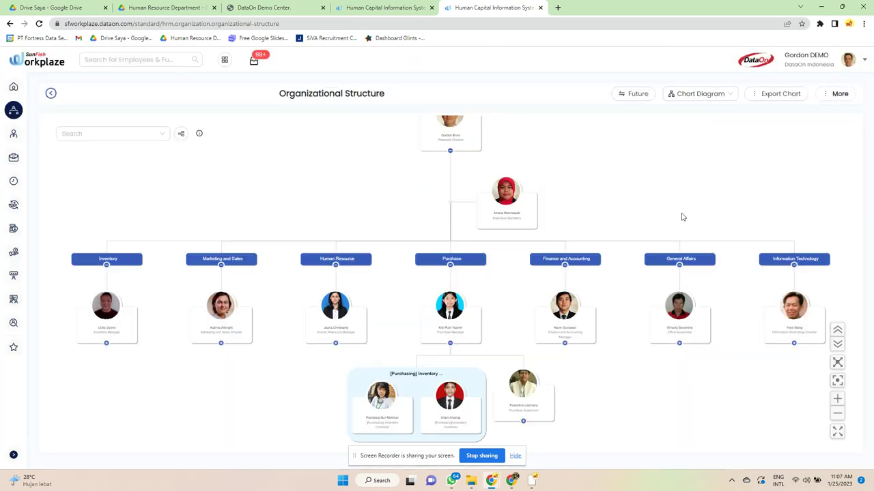
left_click(523, 389)
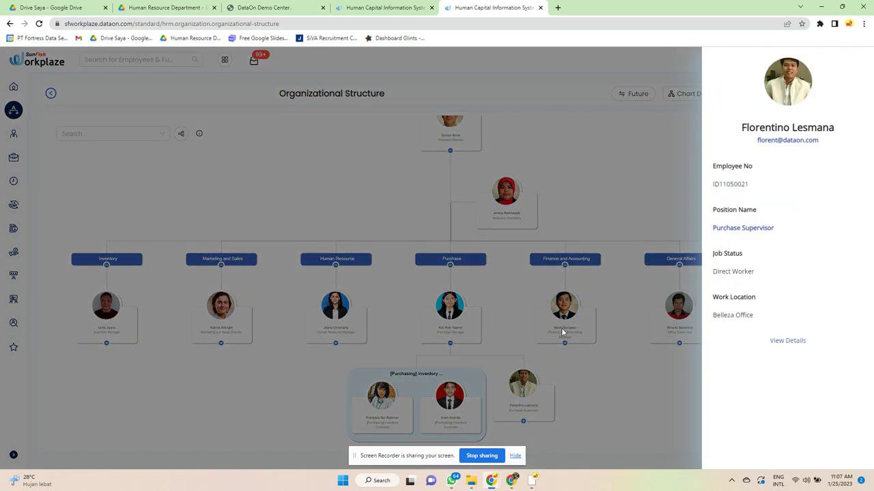
left_click(597, 187)
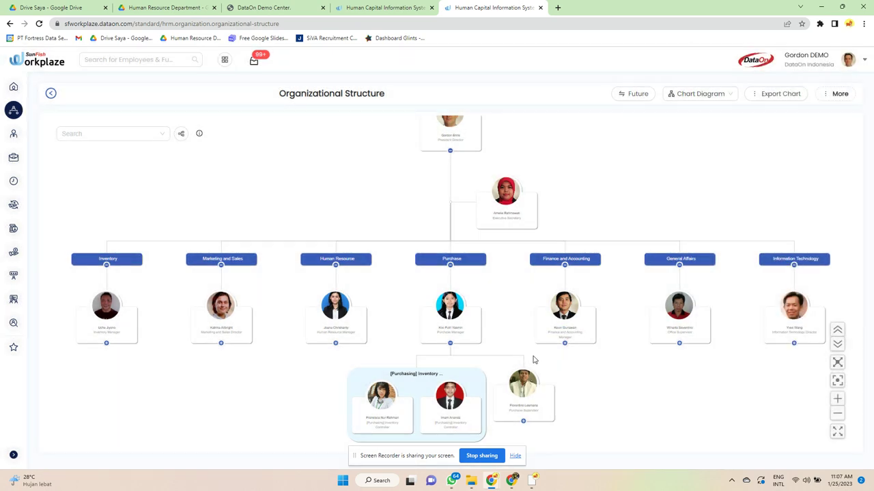
View the organization as a Structure Diagram, Supervisory Diagram and Managerial Diagram, and switch back to the Chart Diagram
left_click(706, 97)
left_click(703, 137)
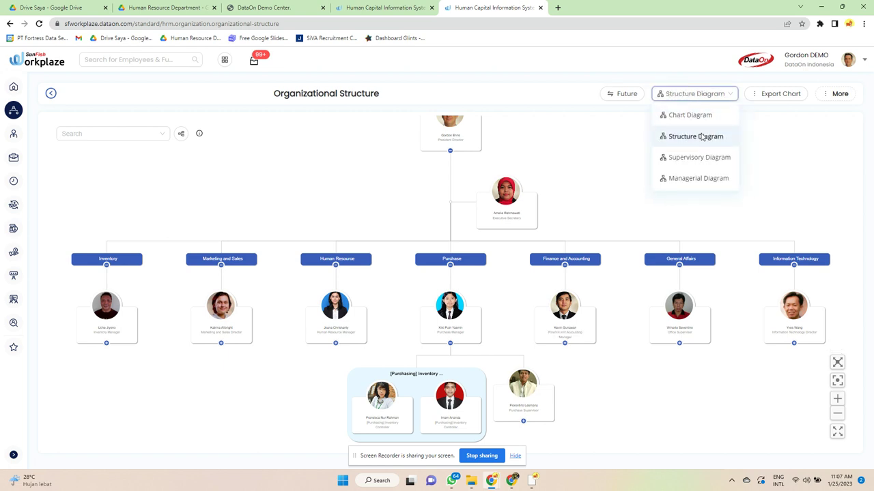
left_click(701, 96)
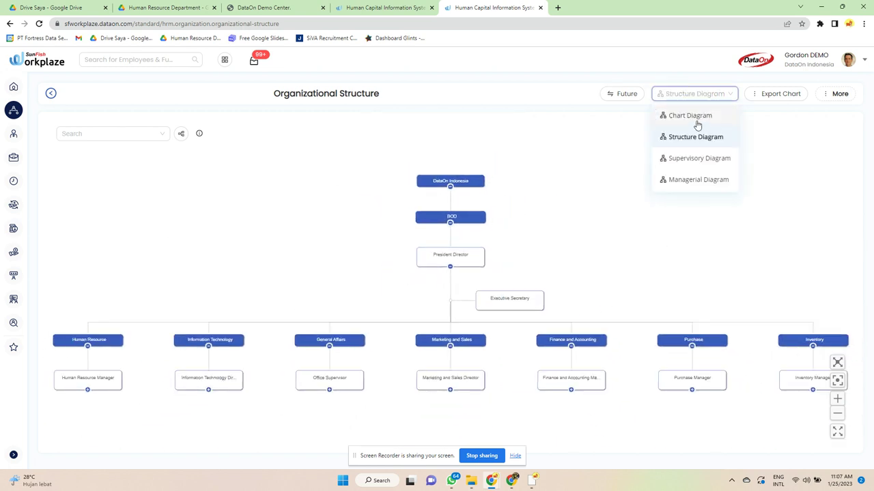
left_click(697, 163)
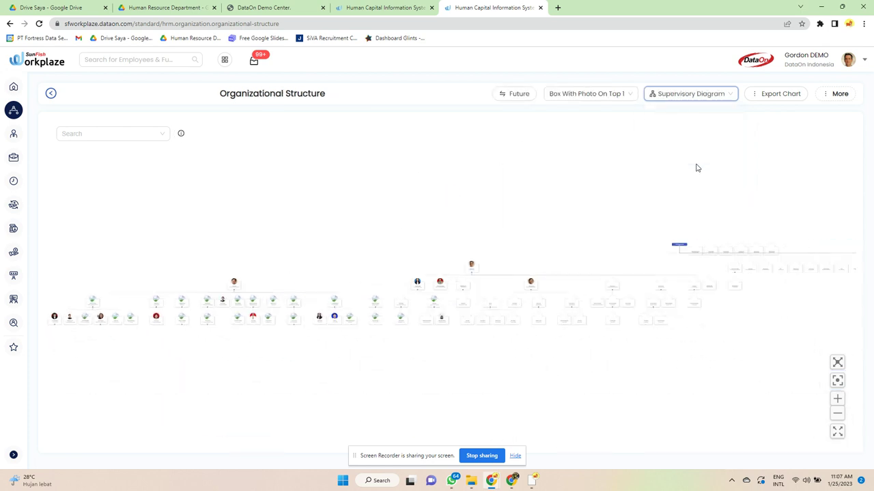
left_click(690, 97)
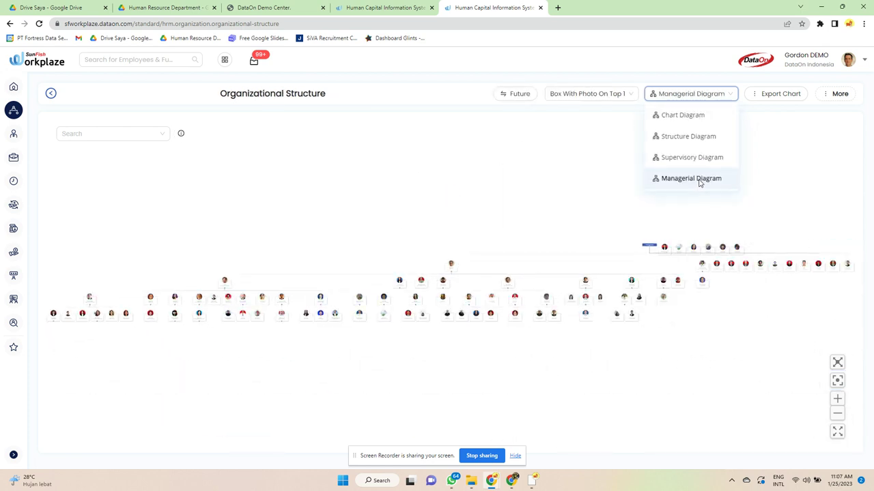
left_click(699, 179)
left_click(684, 95)
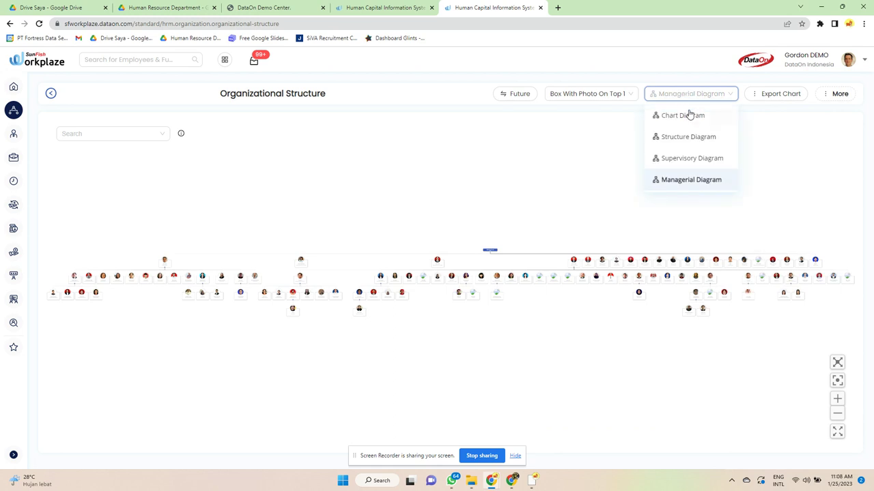
left_click(686, 113)
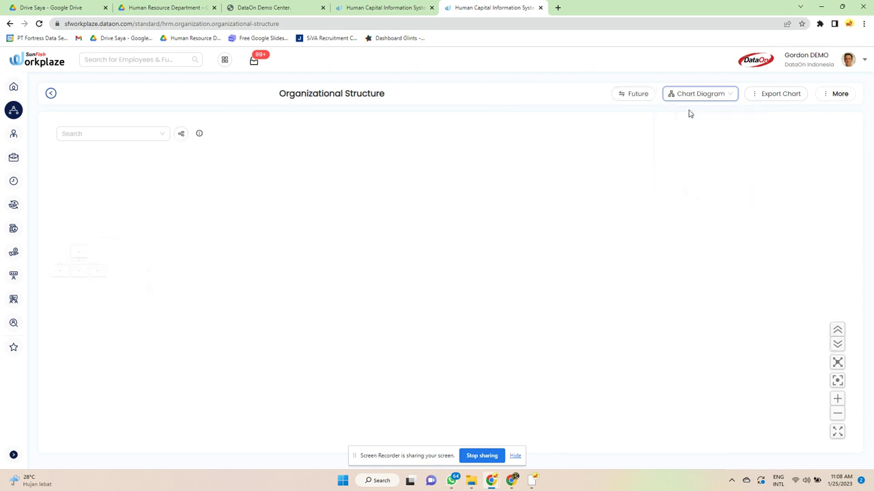
Display the chart of the future organizational structure effective 30 Sep 2022 and export it to PDF
left_click(632, 97)
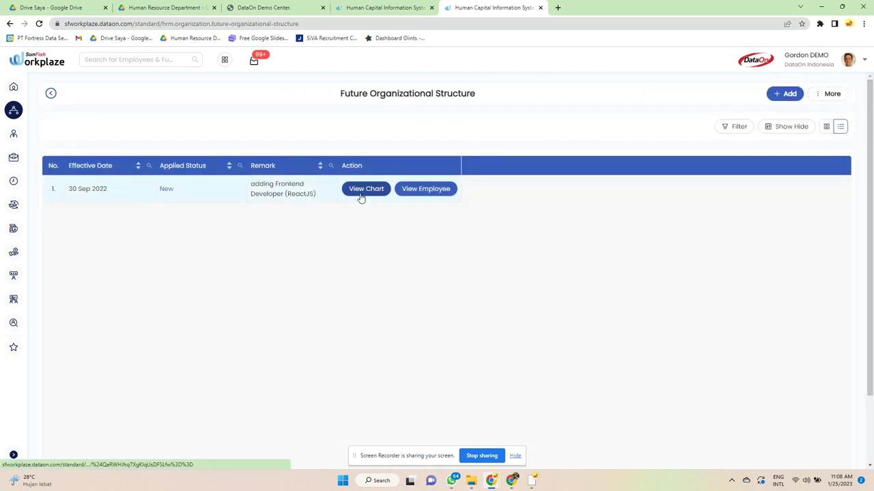
left_click(361, 194)
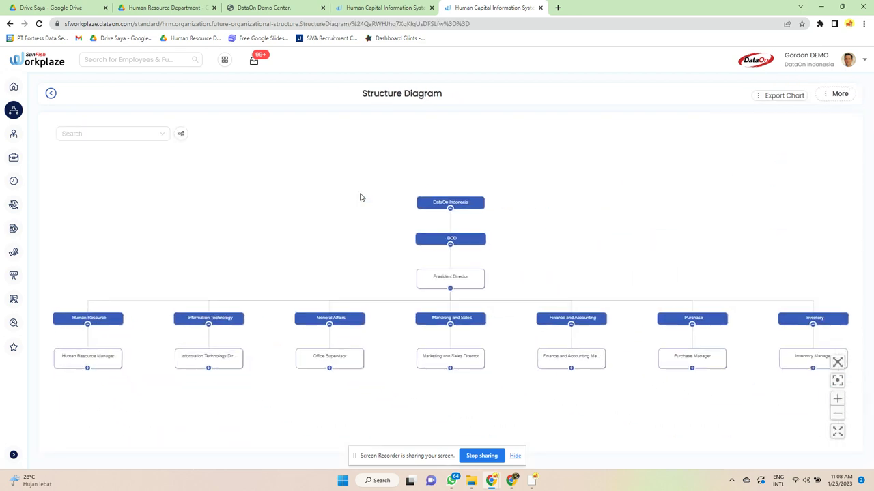
left_click(797, 99)
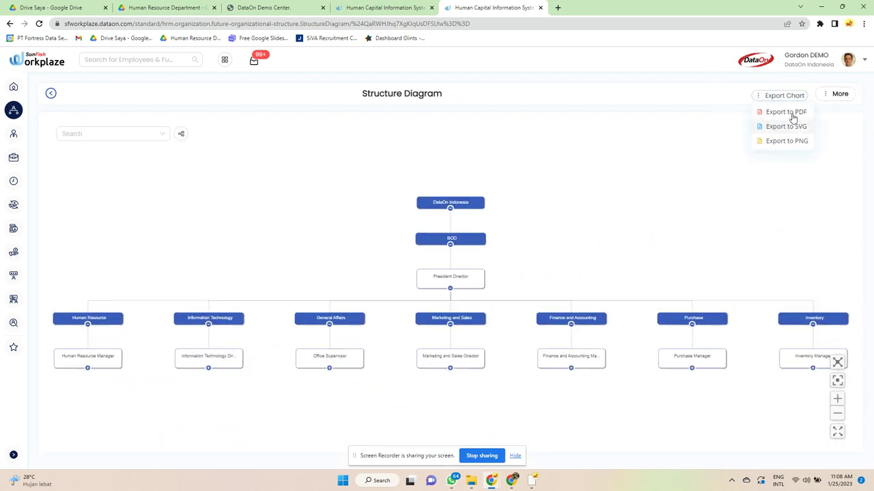
left_click(791, 115)
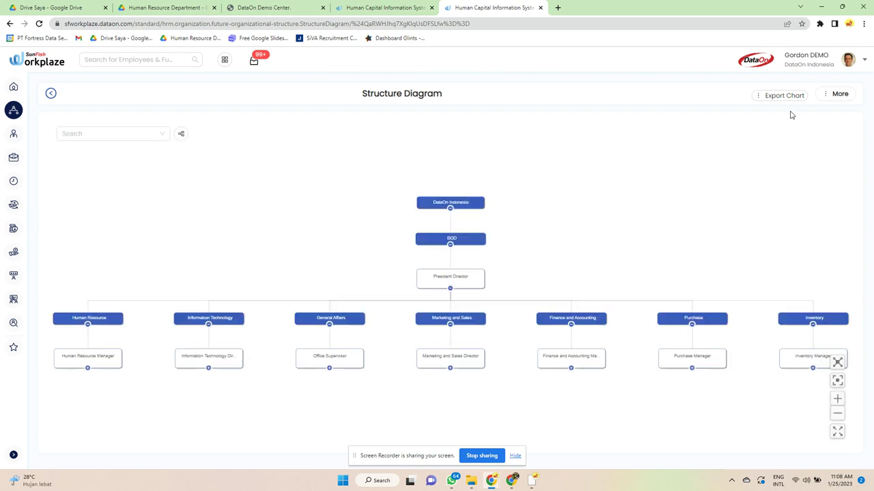
left_click(298, 369)
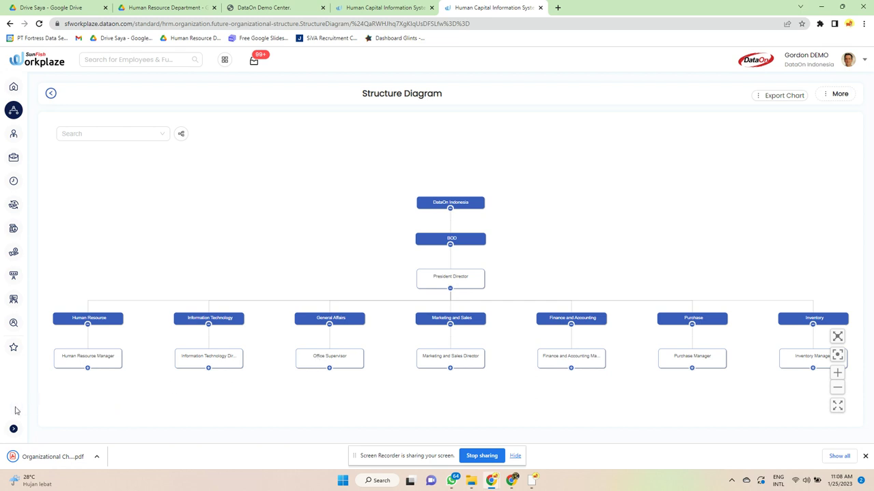
View the exported Organizational Chart.pdf, return to the Structure Diagram and show its additional options
left_click(53, 456)
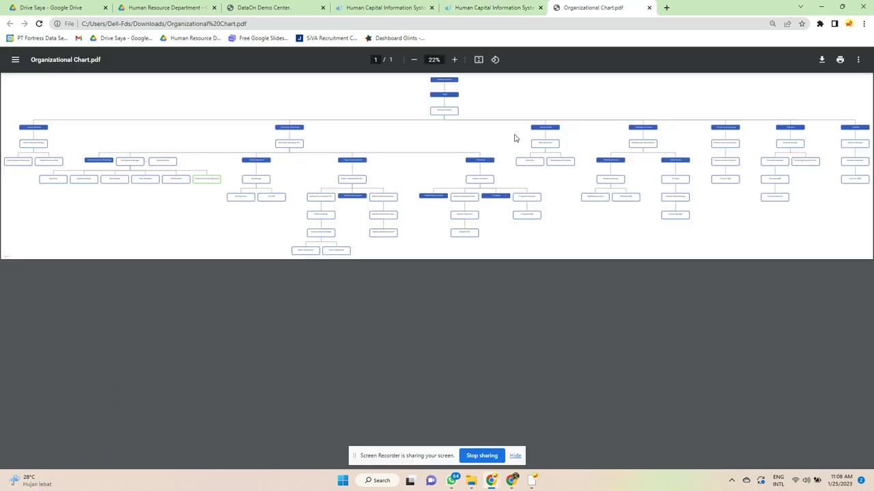
left_click(493, 8)
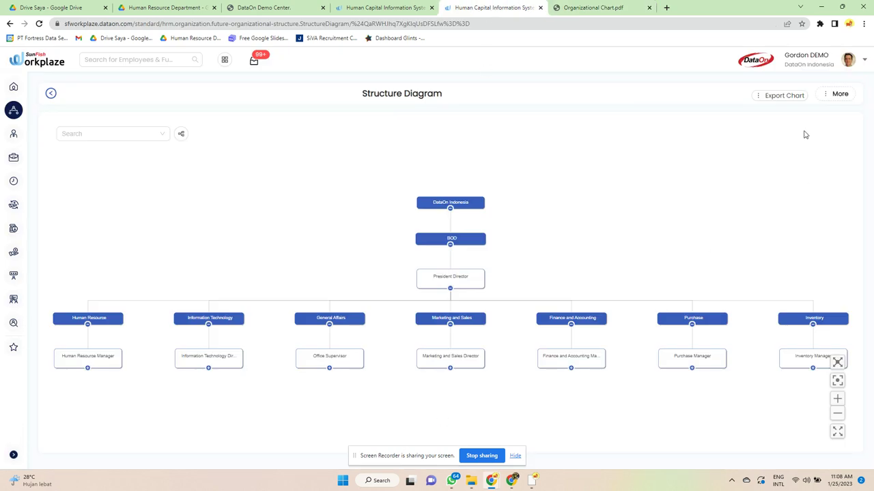
left_click(838, 96)
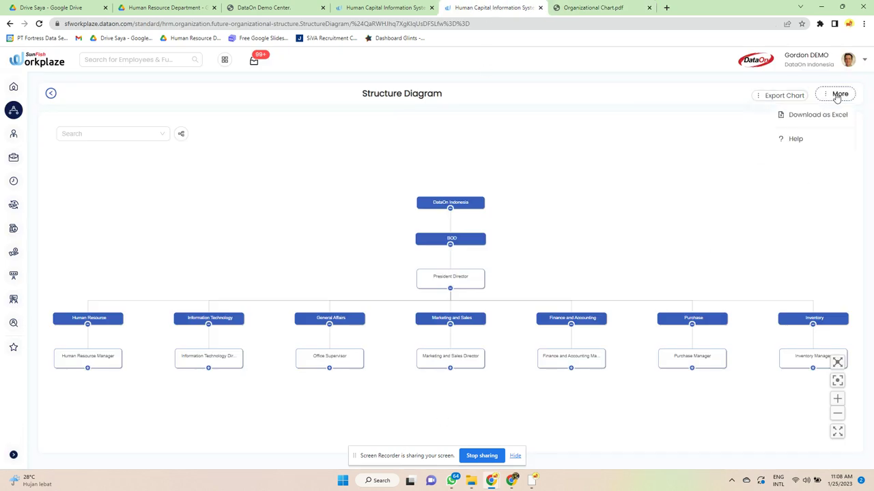
Return to the Organizational Structure page, view the Organizational Tree and close it
mouse_move(12, 110)
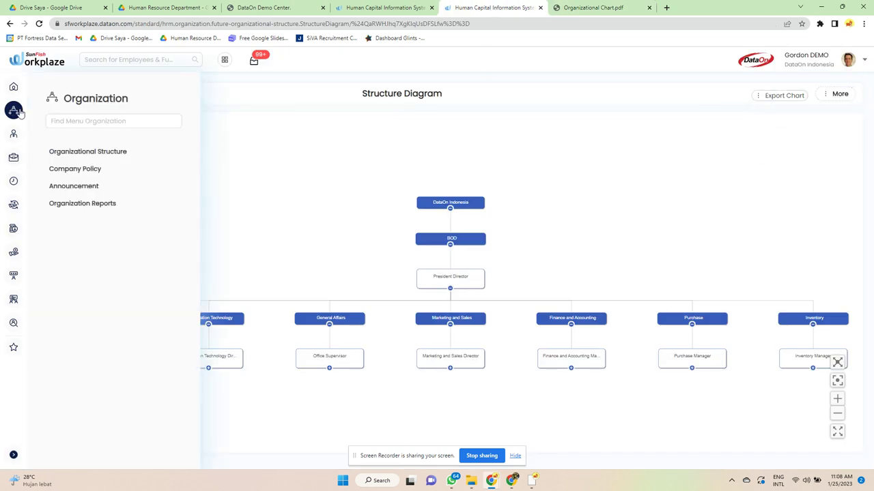
left_click(95, 151)
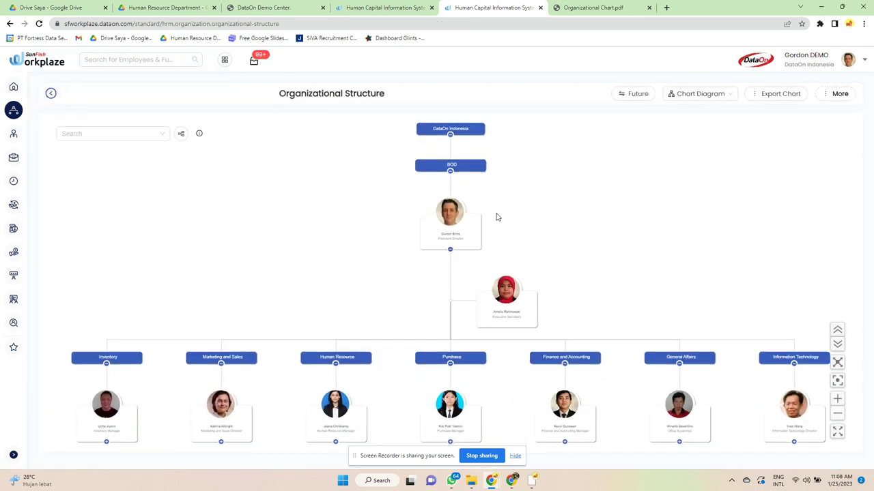
left_click(181, 135)
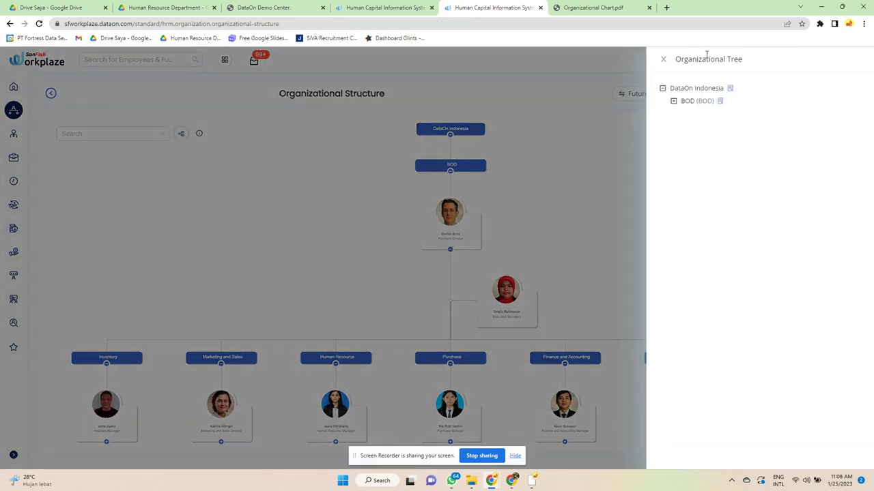
left_click(661, 62)
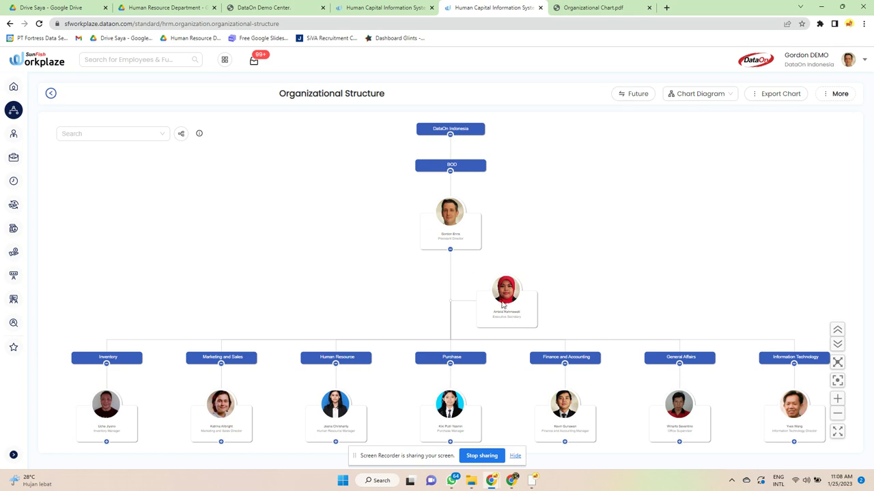
left_click(503, 305)
left_click(647, 169)
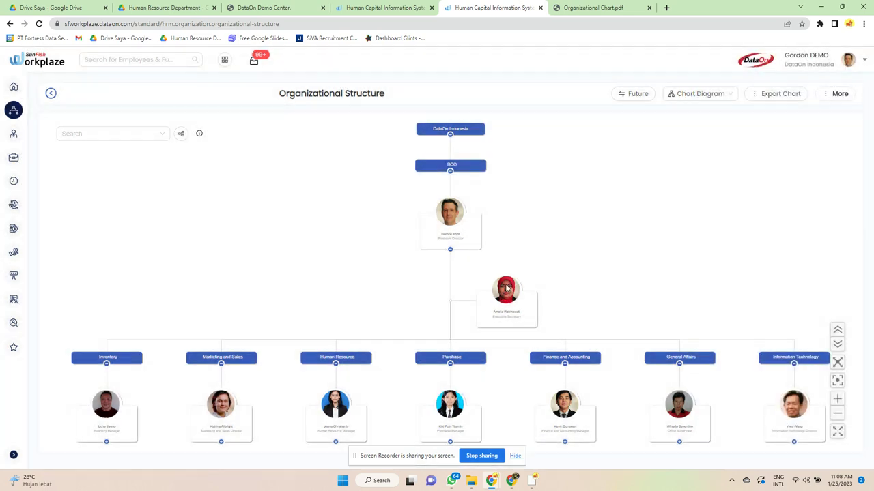
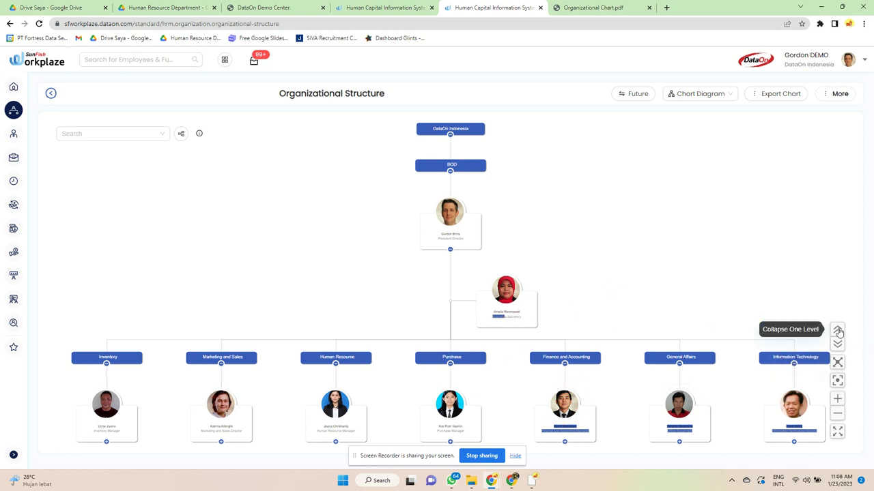
Collapse and re-expand the organizational chart by one level, expand and fit the whole chart, and check its export and additional options
left_click(838, 330)
left_click(837, 344)
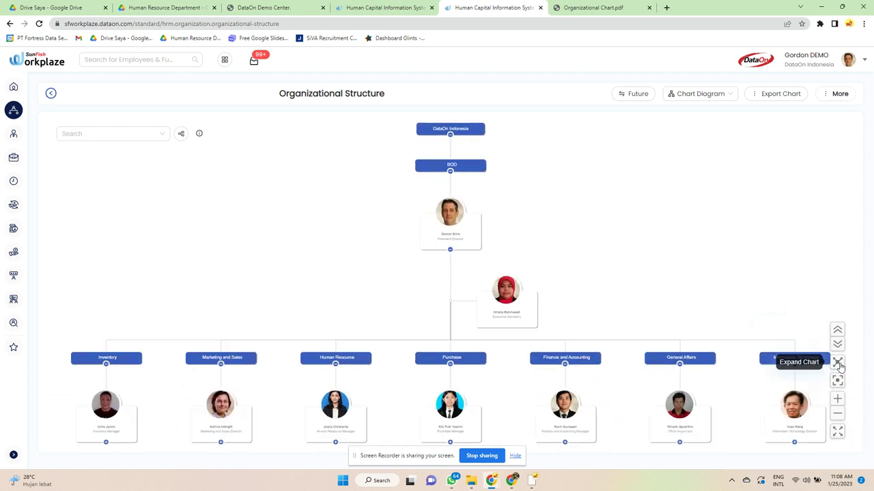
left_click(838, 363)
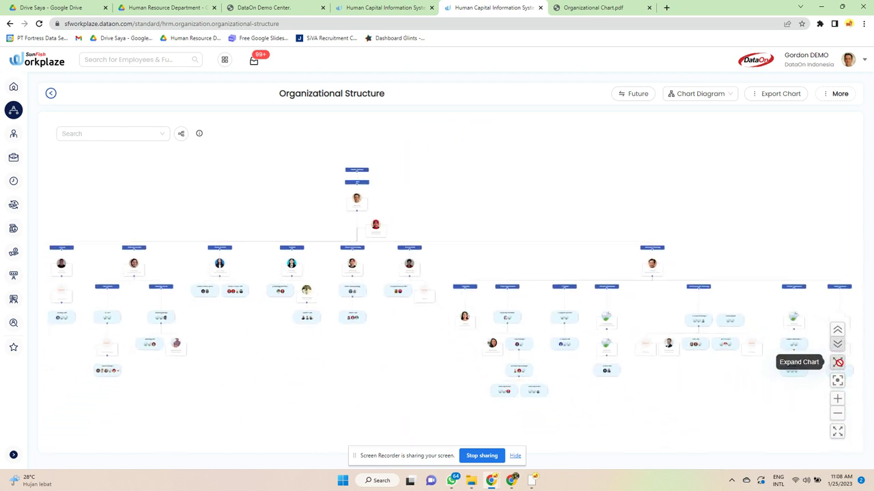
left_click(832, 386)
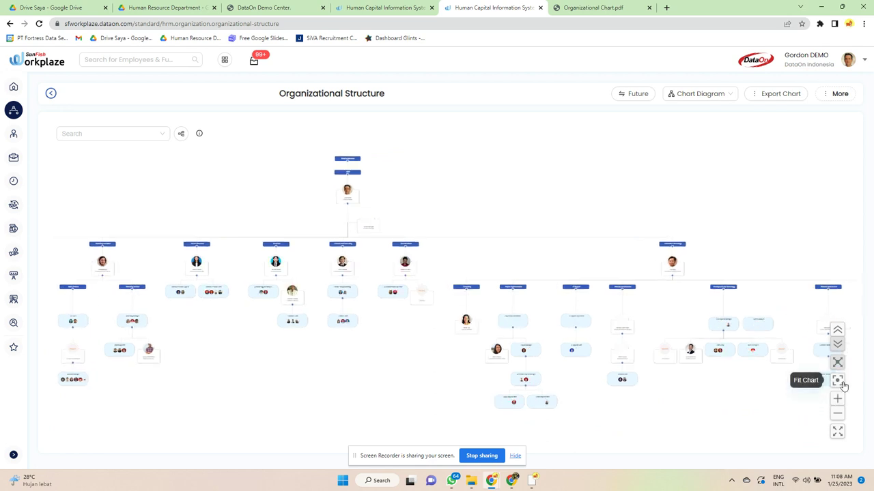
left_click(838, 430)
left_click(855, 471)
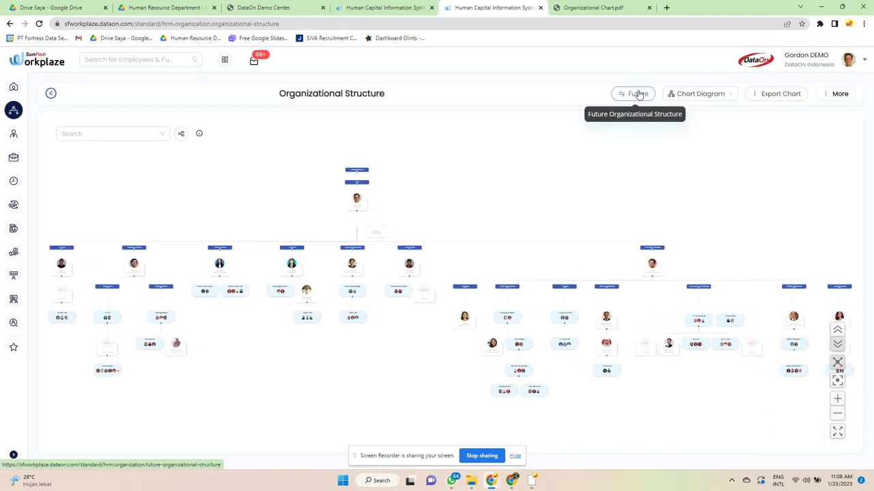
left_click(783, 94)
left_click(844, 94)
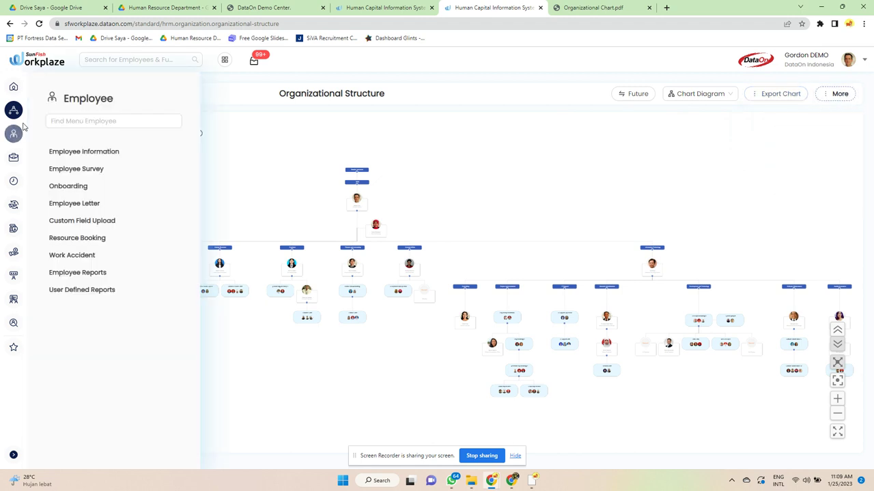
Show the Company Policy page of the Organization module and look through the listed policies
mouse_move(13, 112)
left_click(61, 171)
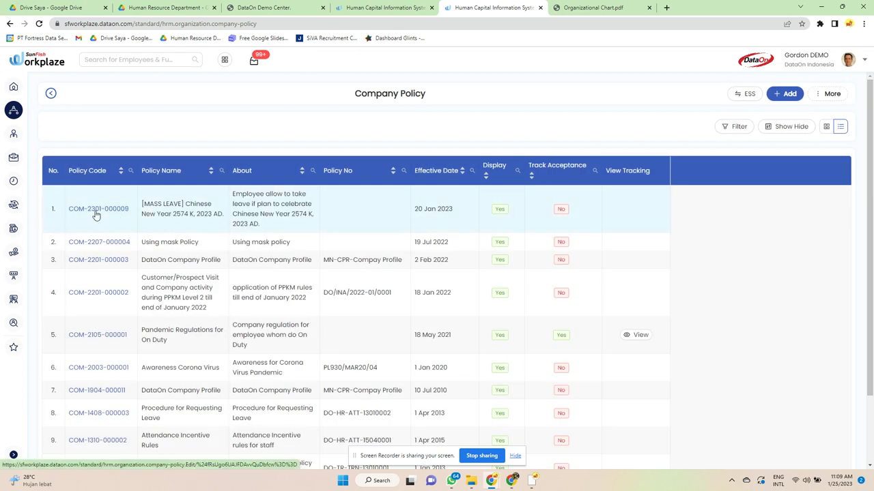
scroll(215, 250, "down", 1)
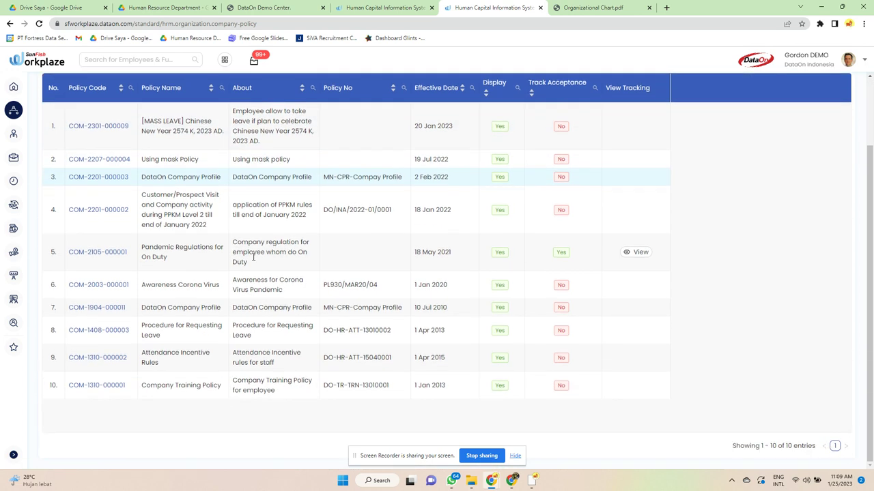
scroll(253, 257, "up", 1)
left_click(90, 209)
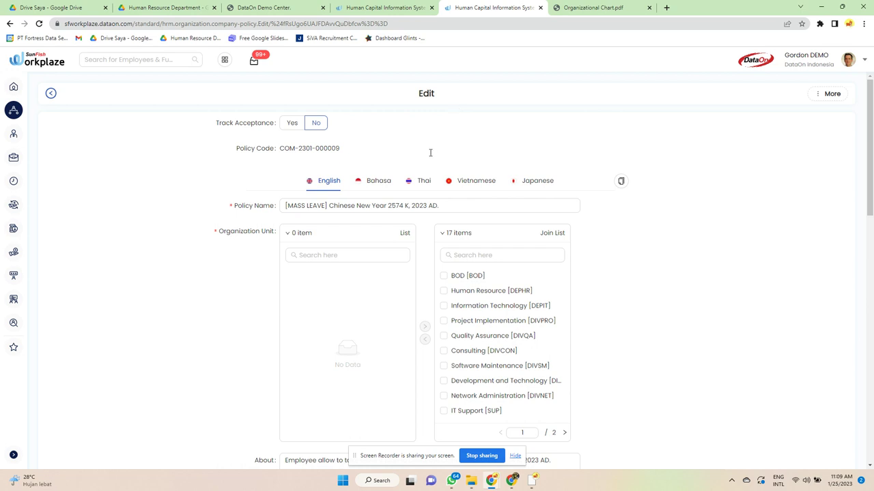
scroll(430, 153, "down", 1)
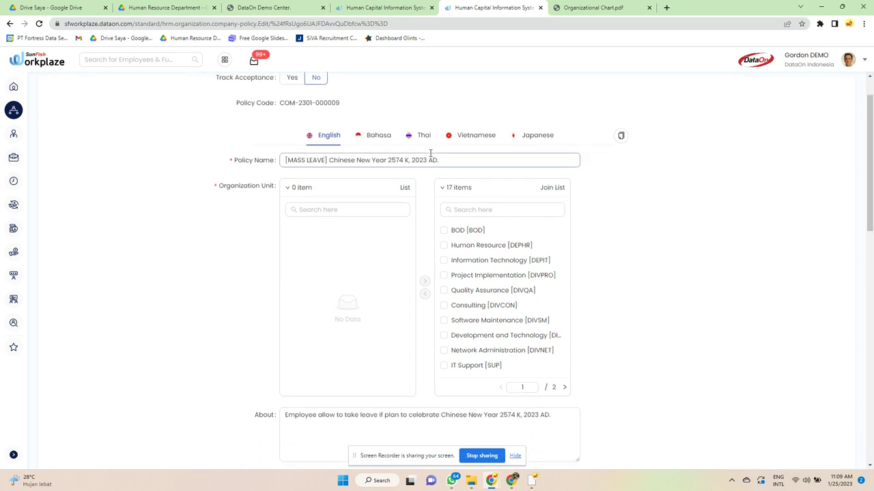
scroll(430, 152, "down", 2)
scroll(430, 157, "down", 2)
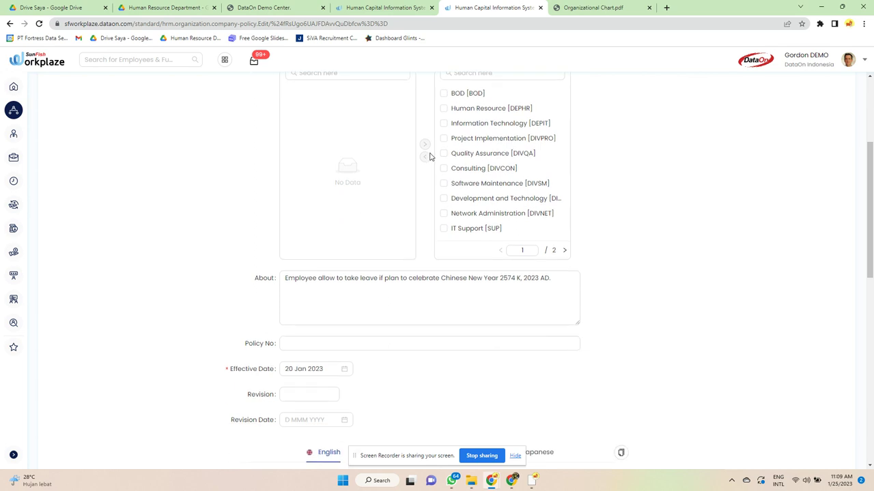
scroll(430, 157, "down", 4)
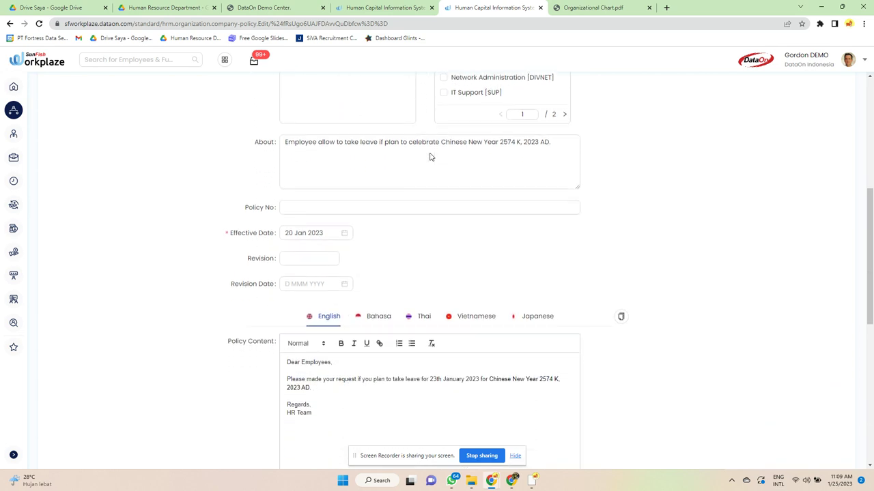
scroll(430, 156, "down", 5)
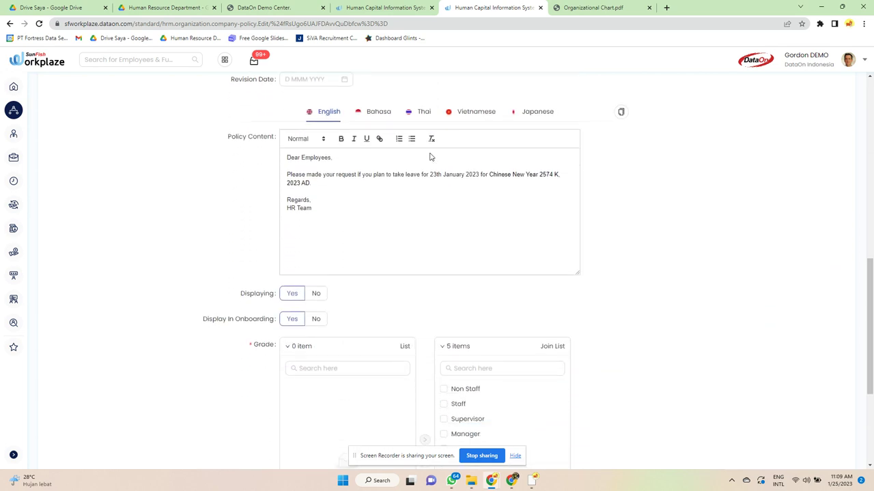
scroll(430, 157, "down", 2)
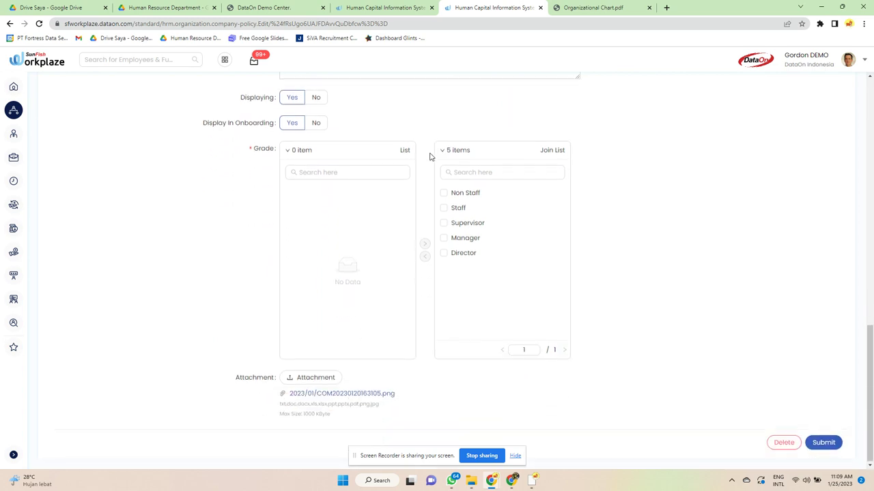
View the policy's attached image COM20230120163105.png, close it and go back to the Policy Content
left_click(357, 394)
left_click(298, 370)
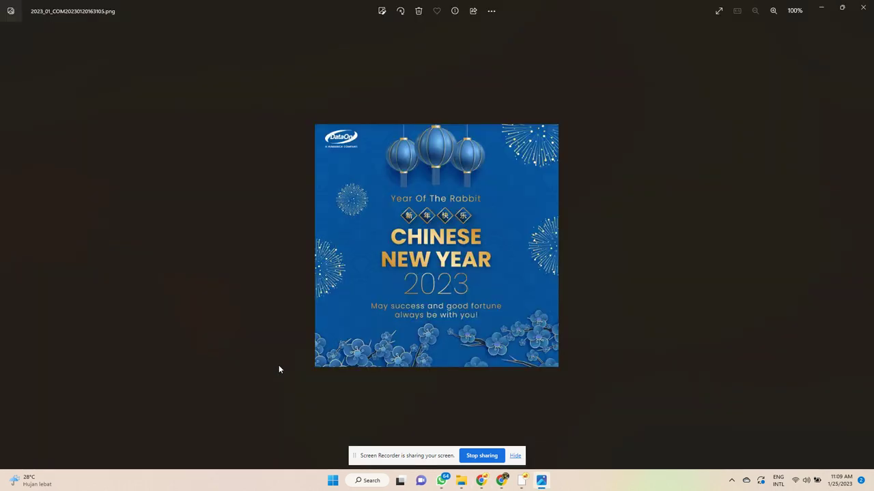
key("alt+F4")
scroll(513, 304, "up", 10)
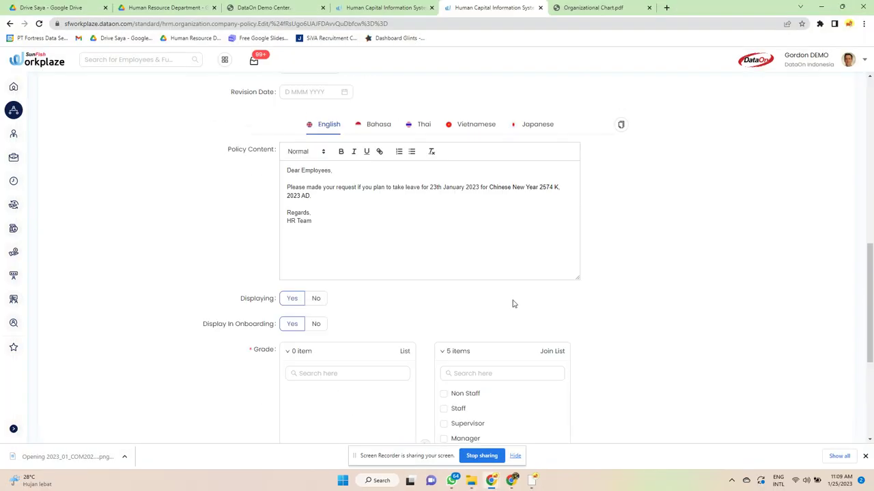
Return to the Company Policy list of the Organization module and look through the remaining policies
mouse_move(2, 173)
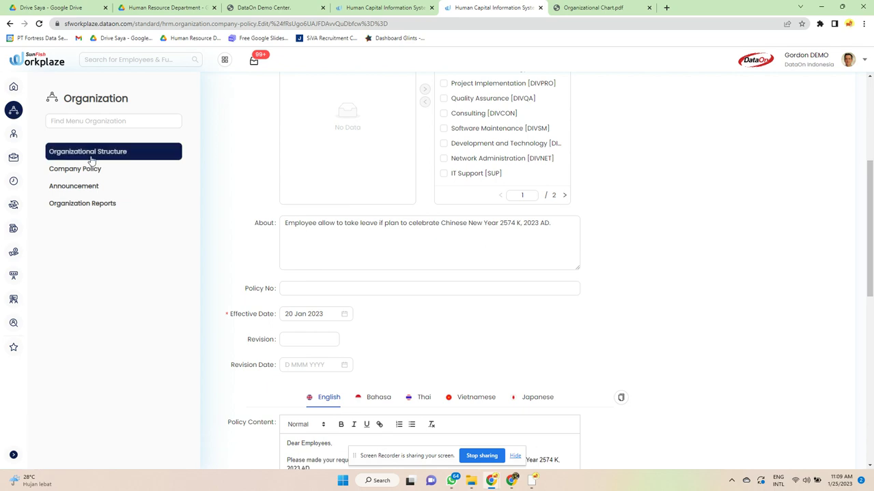
left_click(81, 170)
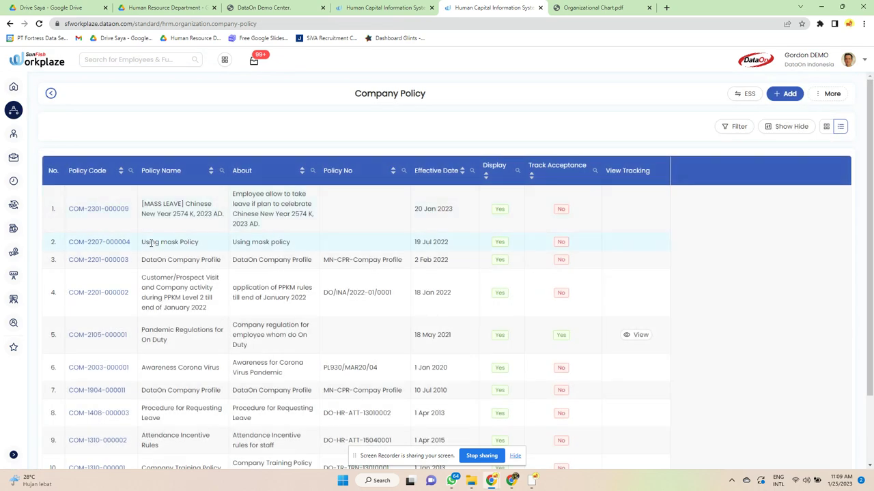
scroll(423, 229, "down", 2)
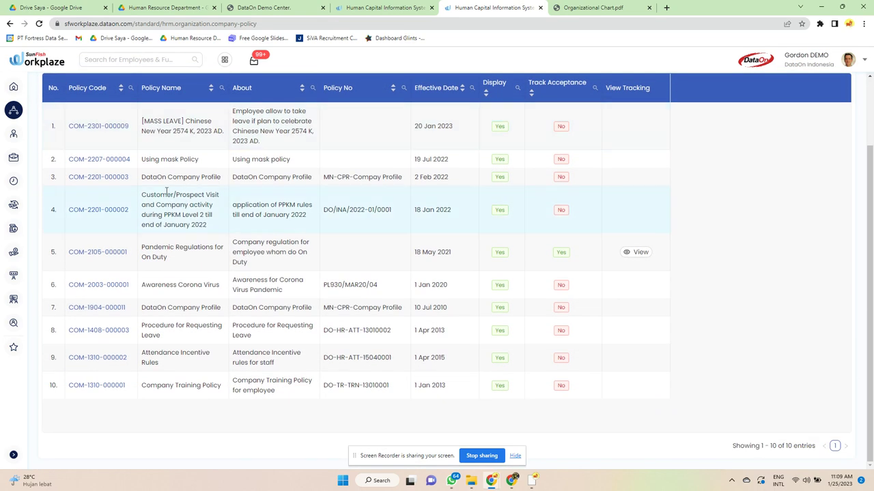
mouse_move(13, 111)
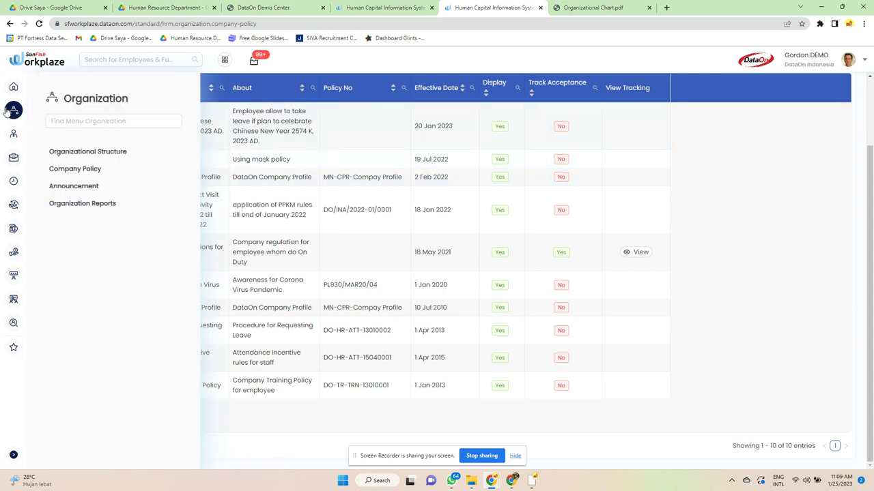
left_click(61, 188)
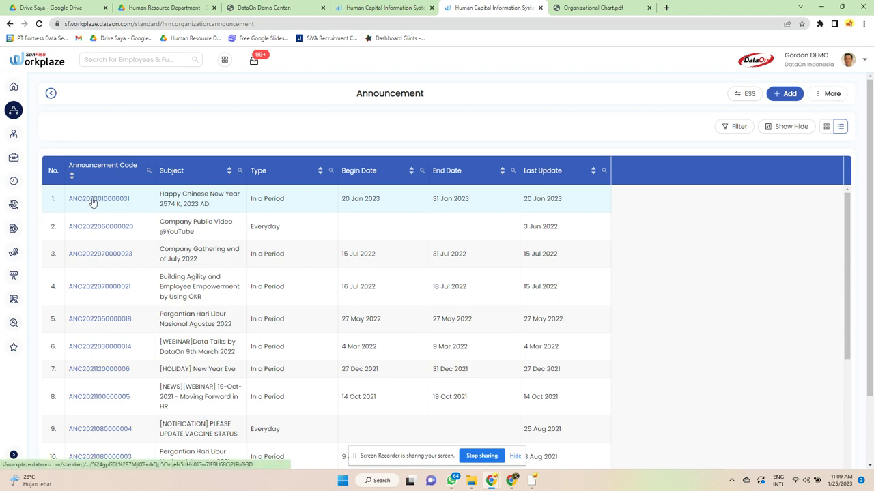
left_click(94, 201)
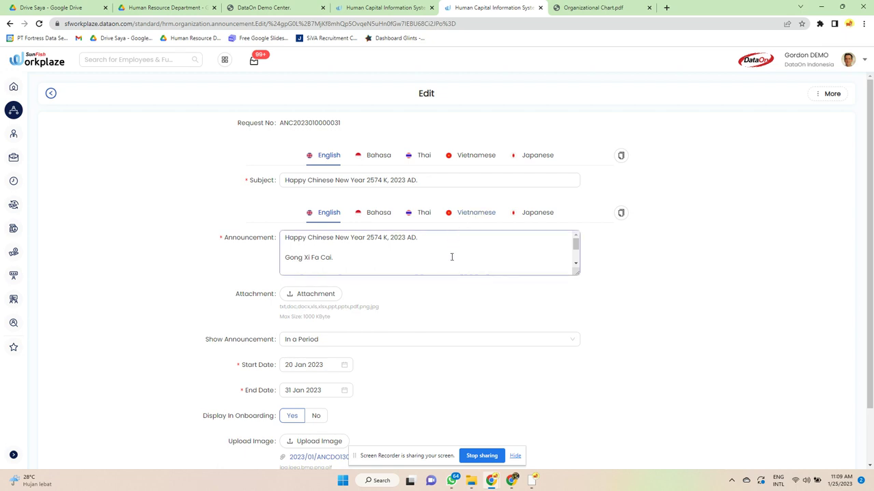
scroll(451, 257, "down", 3)
scroll(432, 319, "down", 1)
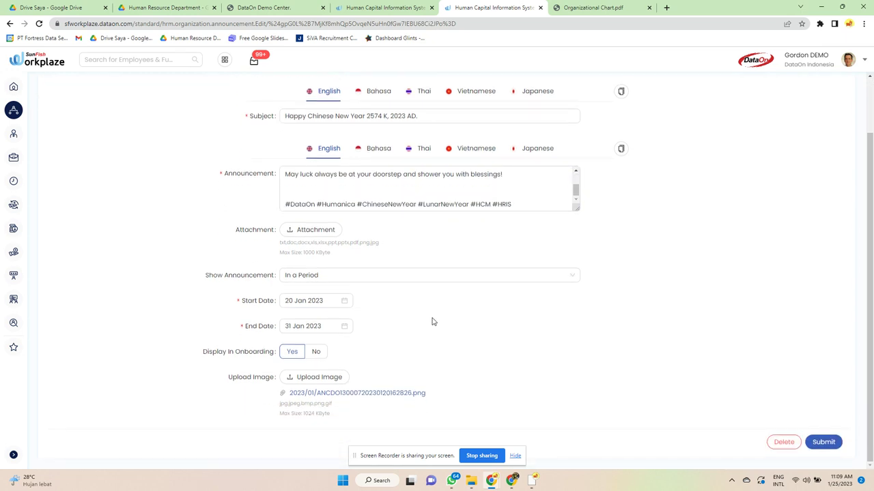
Show the Organization Reports page, check the Company Facility report's preview image and close it
mouse_move(19, 116)
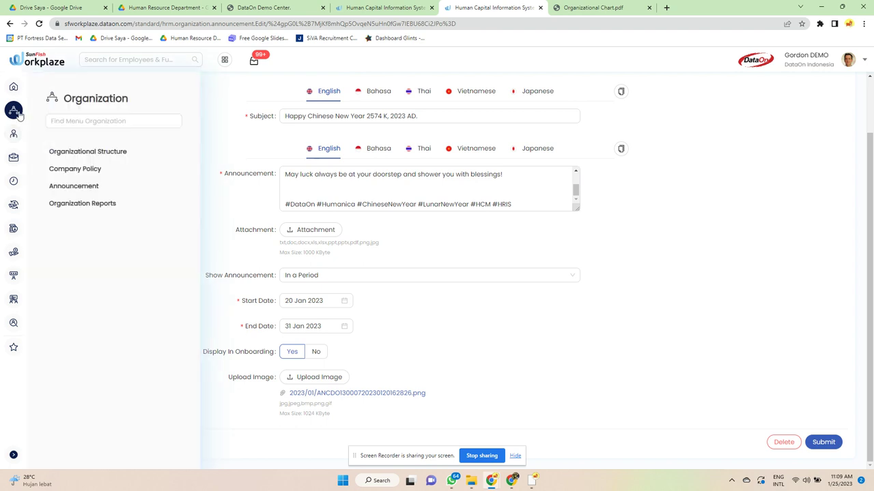
left_click(75, 203)
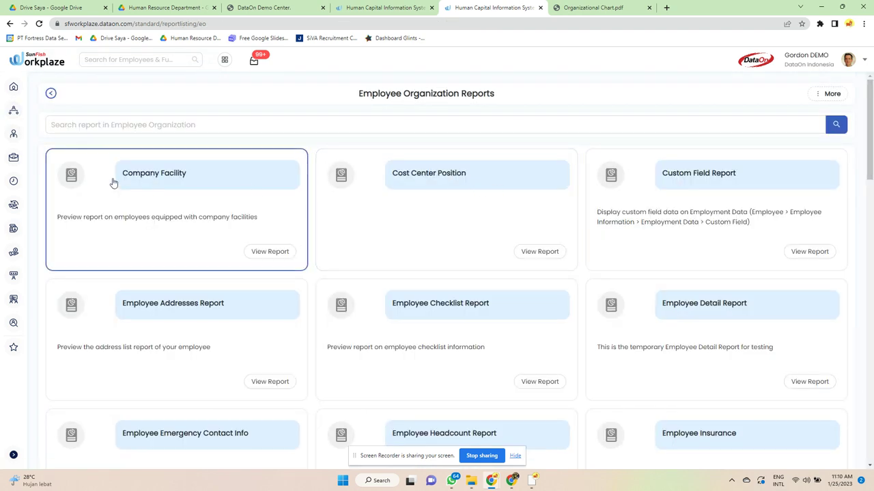
left_click(129, 191)
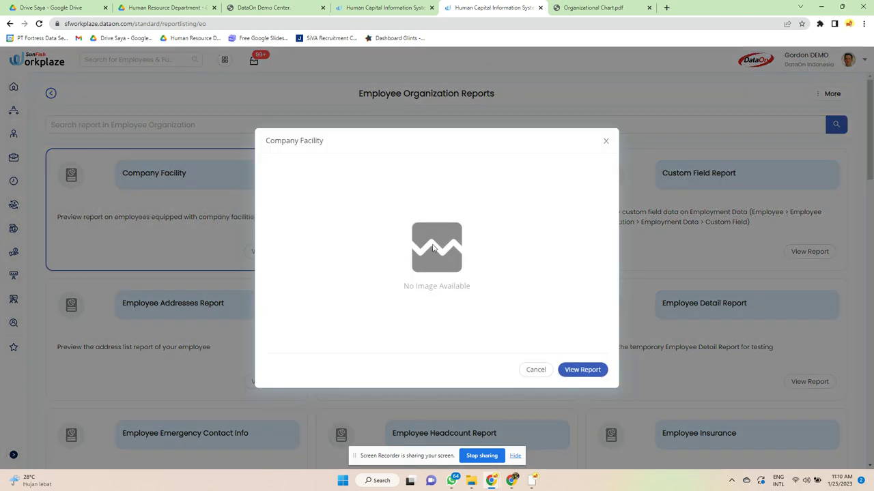
left_click(606, 142)
Generate a preview of the Company Facility report with the default filter and look through the listed facilities
left_click(267, 258)
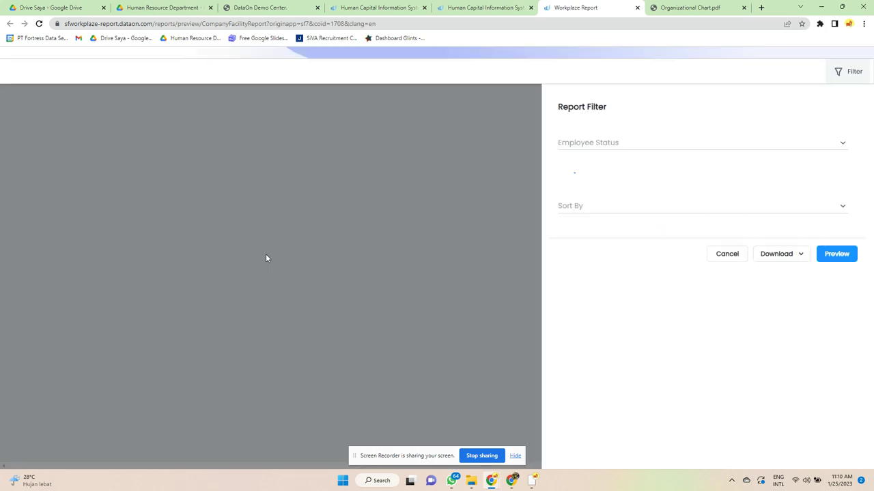
left_click(776, 256)
left_click(827, 257)
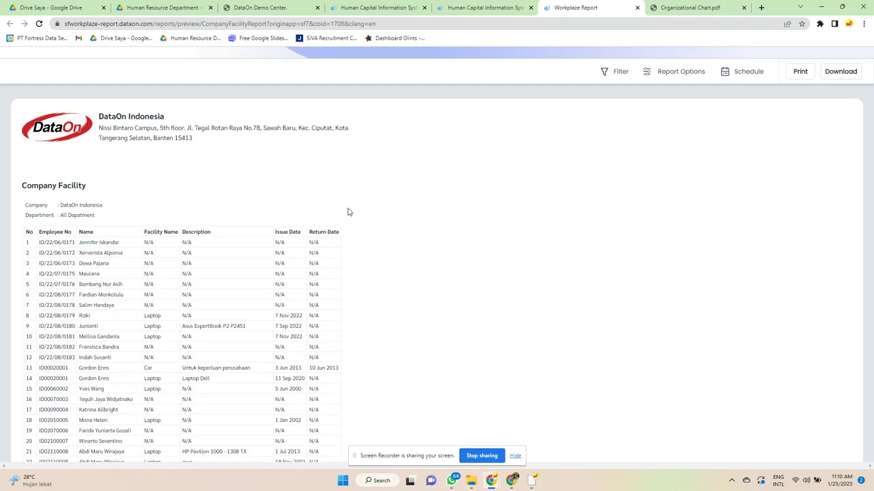
scroll(348, 211, "down", 10)
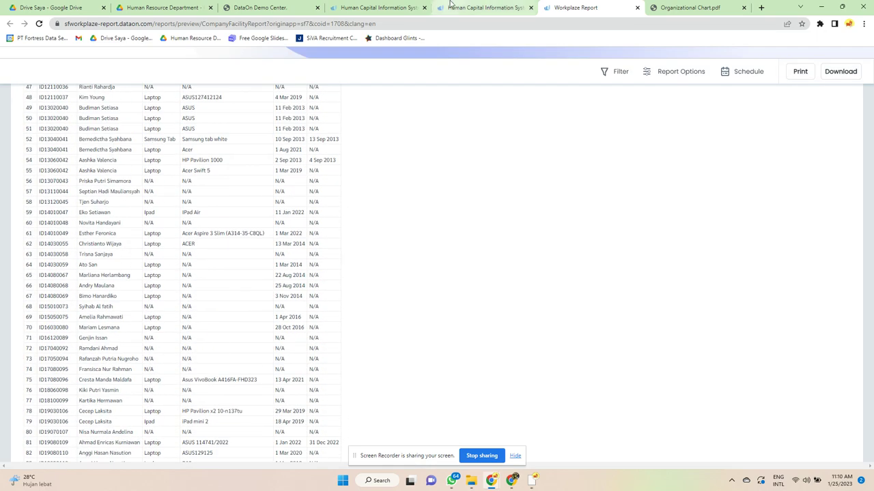
Try to view the Cost Center Position report from the reports page, and return to close its preview dialog
left_click(485, 7)
left_click(437, 200)
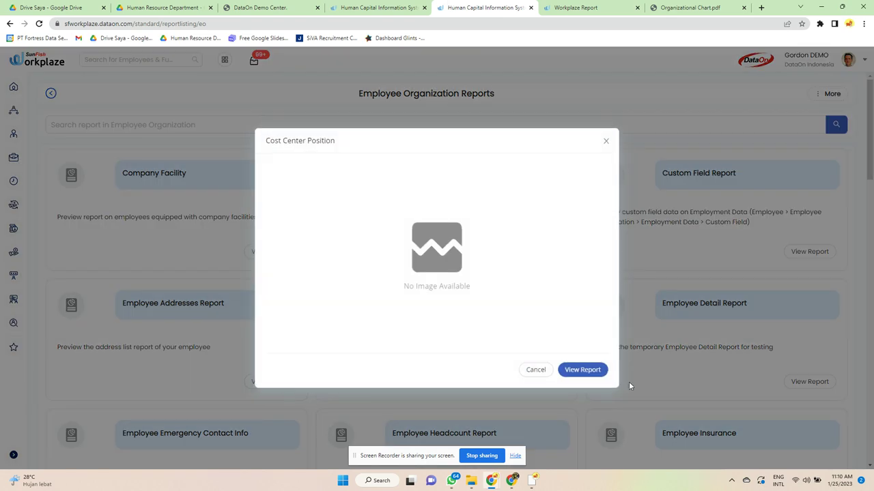
left_click(588, 372)
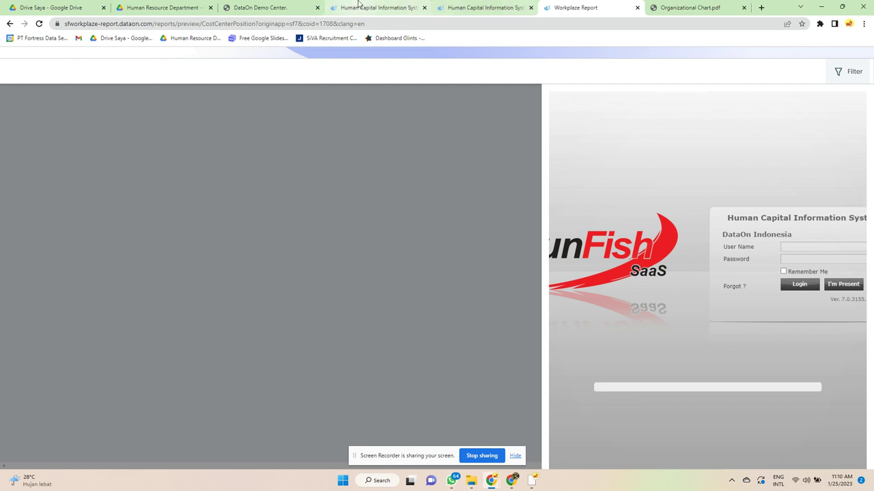
left_click(485, 8)
left_click(478, 7)
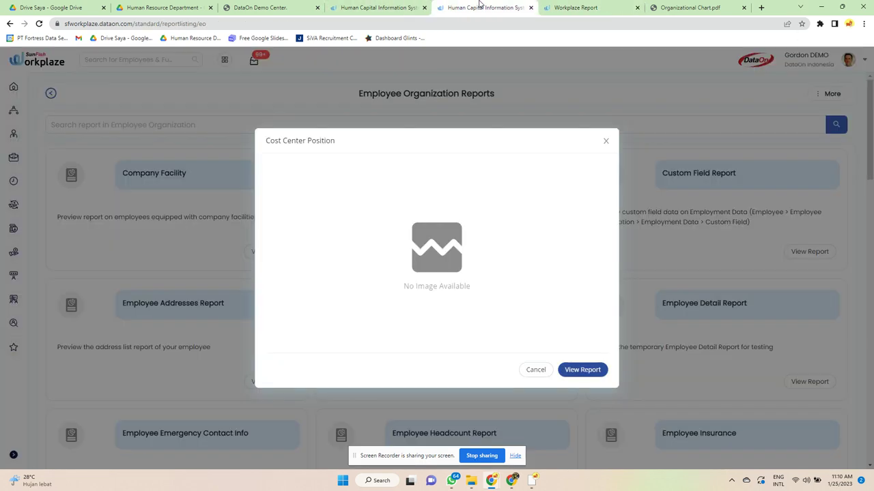
left_click(607, 142)
Look through all the available Employee Organization reports down to the Turnover and Vacant Position reports
scroll(815, 238, "down", 1)
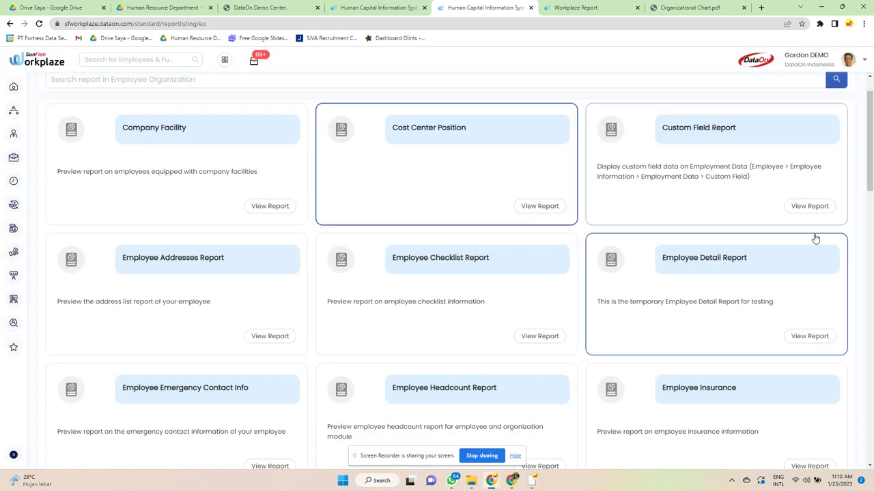
scroll(815, 238, "down", 4)
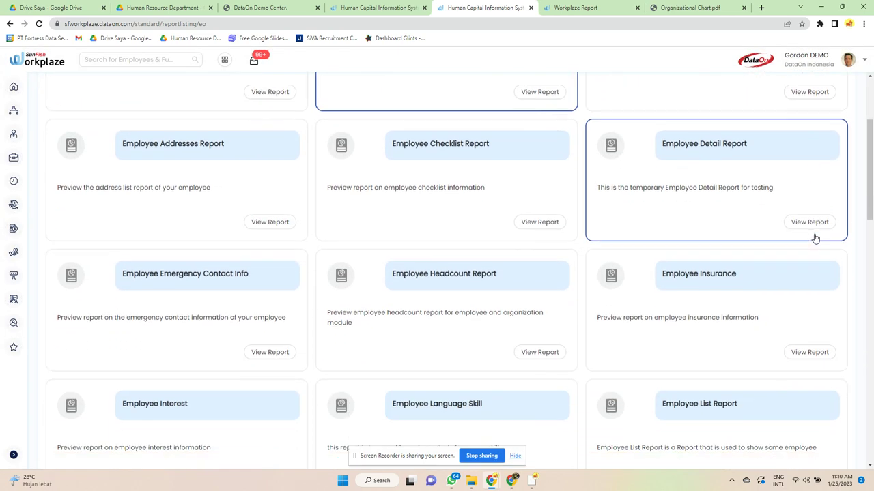
scroll(815, 238, "down", 5)
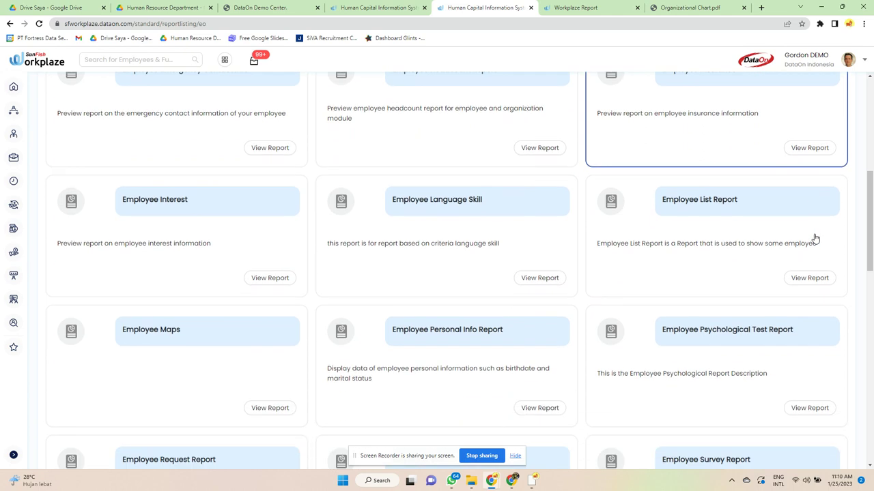
scroll(815, 238, "down", 5)
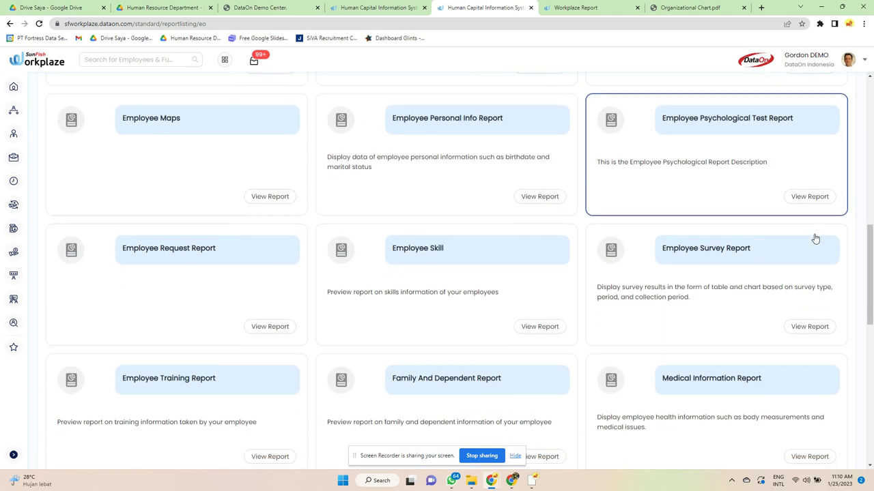
scroll(814, 239, "down", 5)
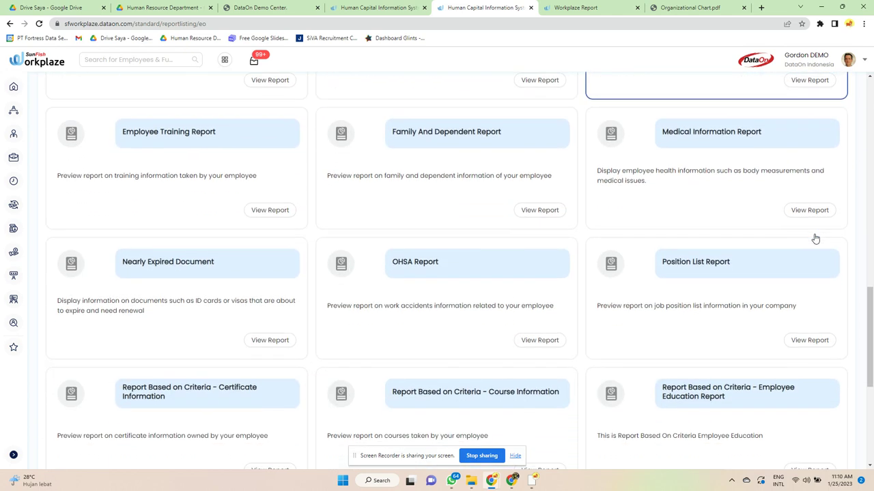
scroll(815, 238, "down", 5)
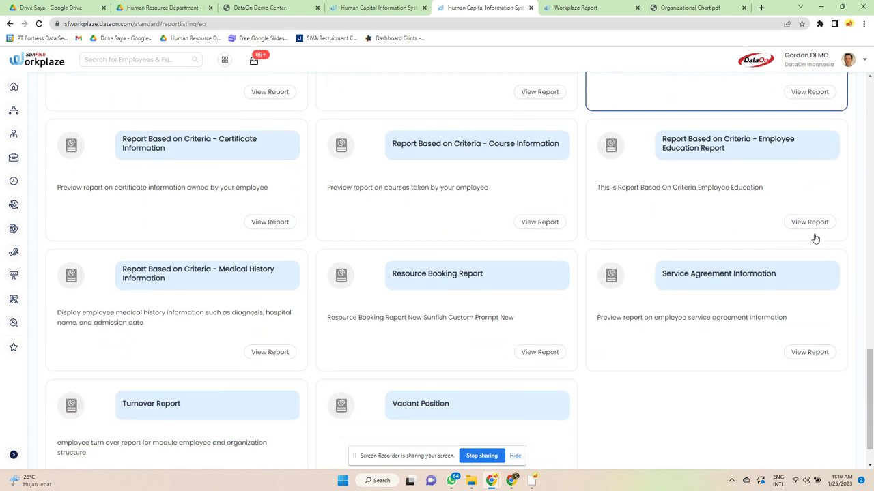
Show the Employee Information page, filter the employees by Inactive and by All status, and look through the cards
mouse_move(14, 110)
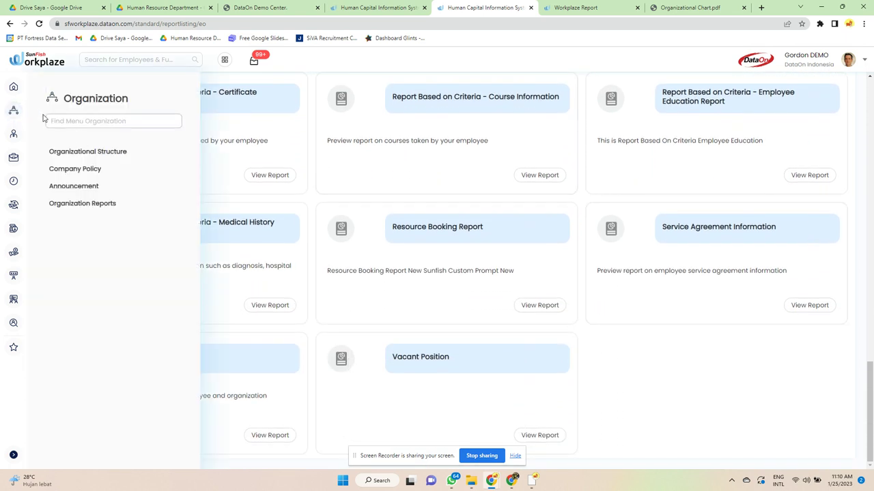
mouse_move(14, 134)
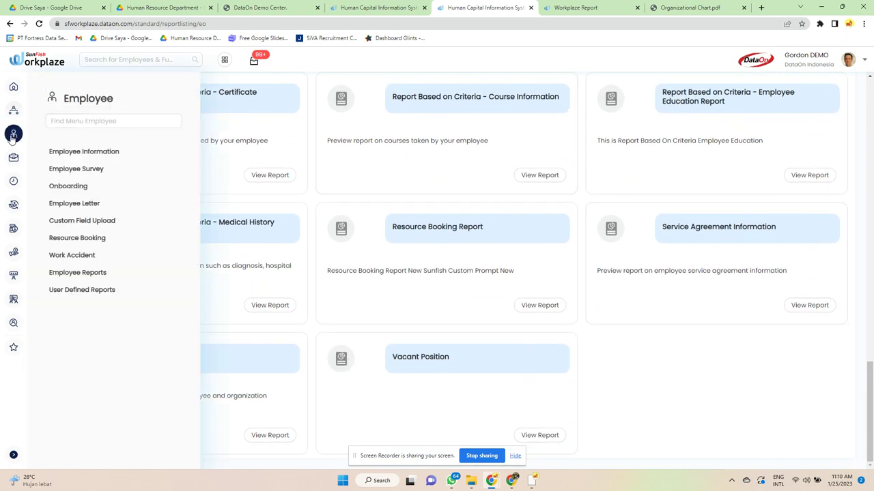
left_click(73, 150)
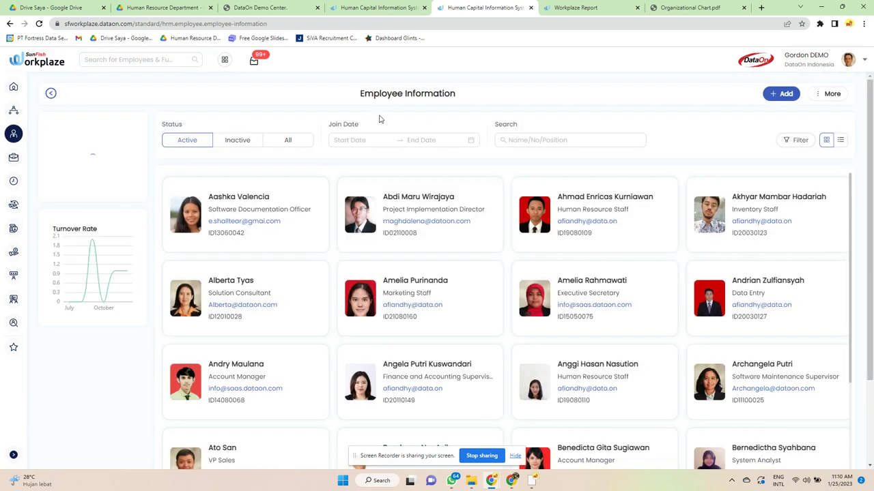
left_click(237, 140)
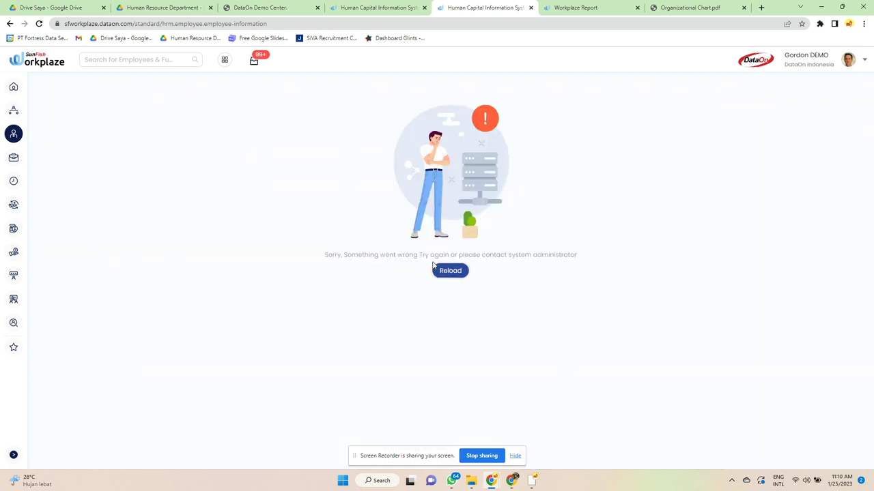
key("F5")
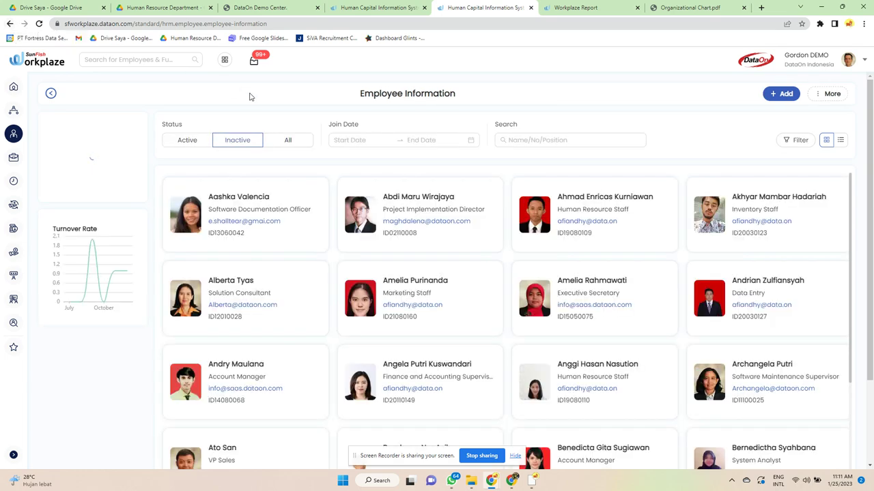
left_click(287, 140)
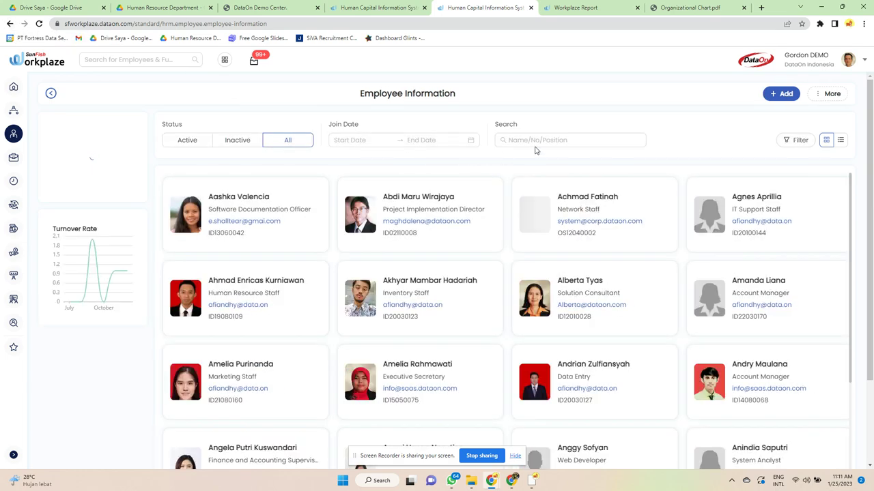
scroll(760, 220, "down", 3)
scroll(410, 259, "up", 3)
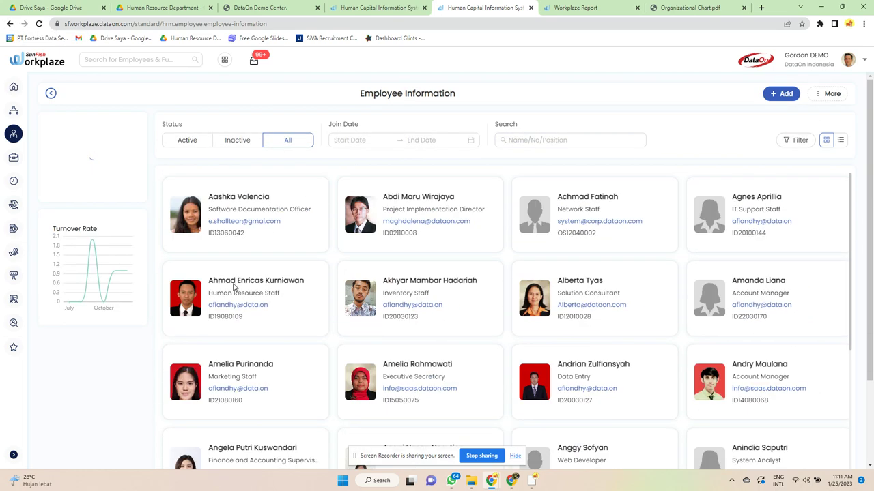
Check the e-mail option on the first employee's card without sending, and open that employee's record to review the Personal Data
left_click(241, 222)
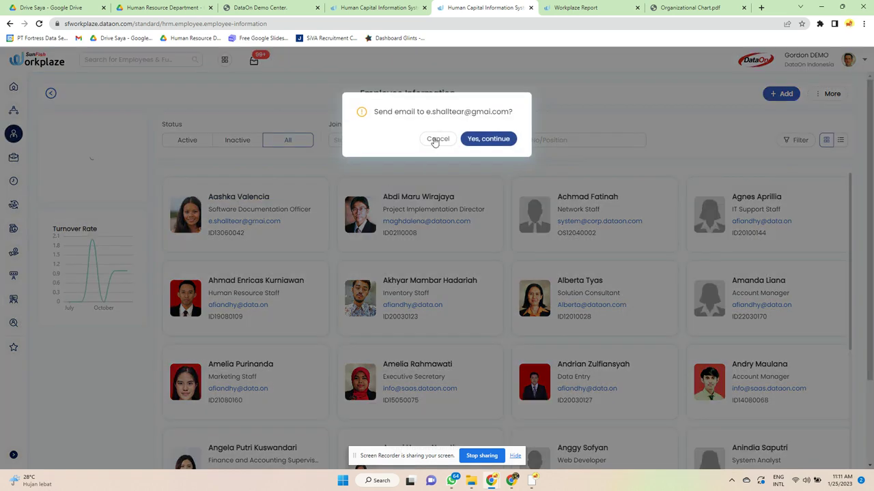
left_click(435, 140)
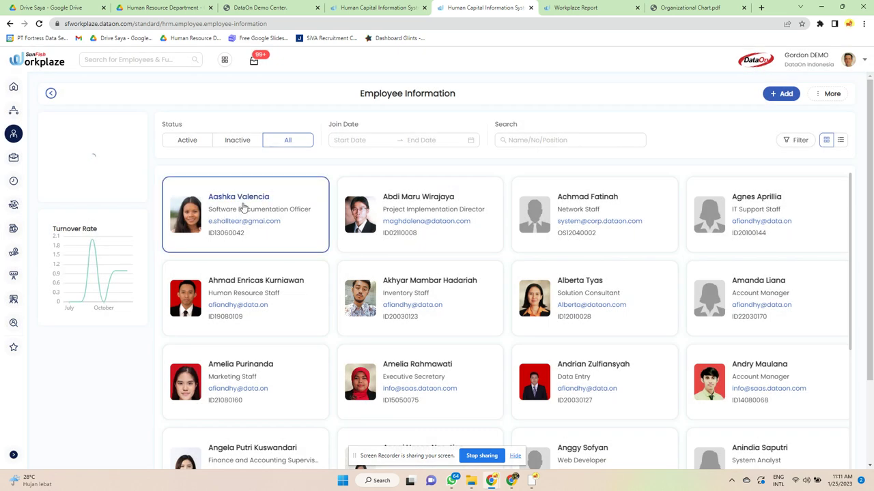
left_click(244, 207)
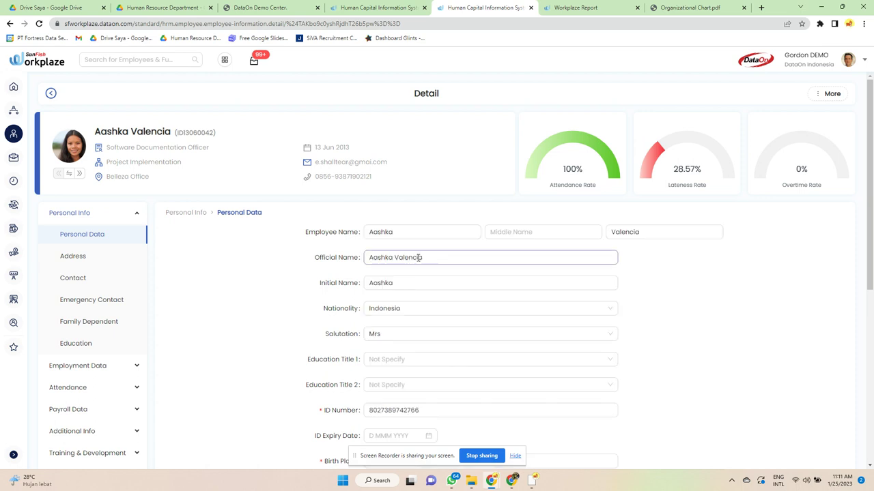
scroll(419, 259, "down", 3)
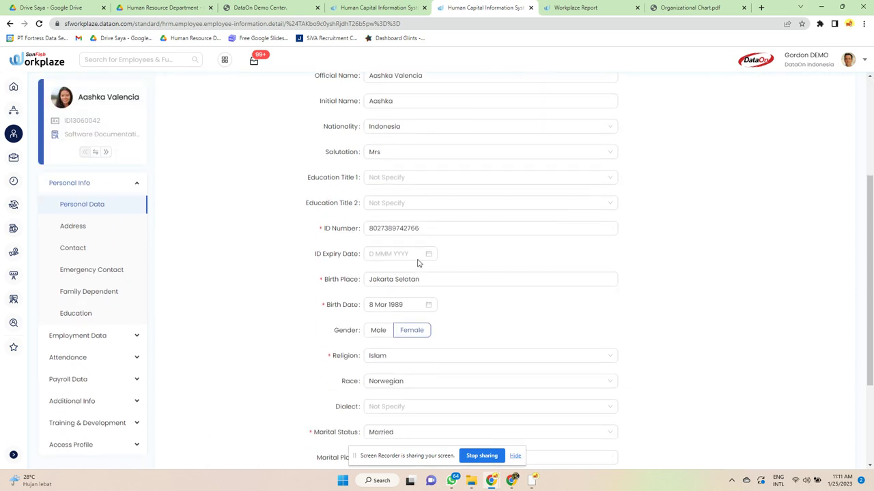
scroll(418, 262, "down", 3)
scroll(419, 259, "up", 4)
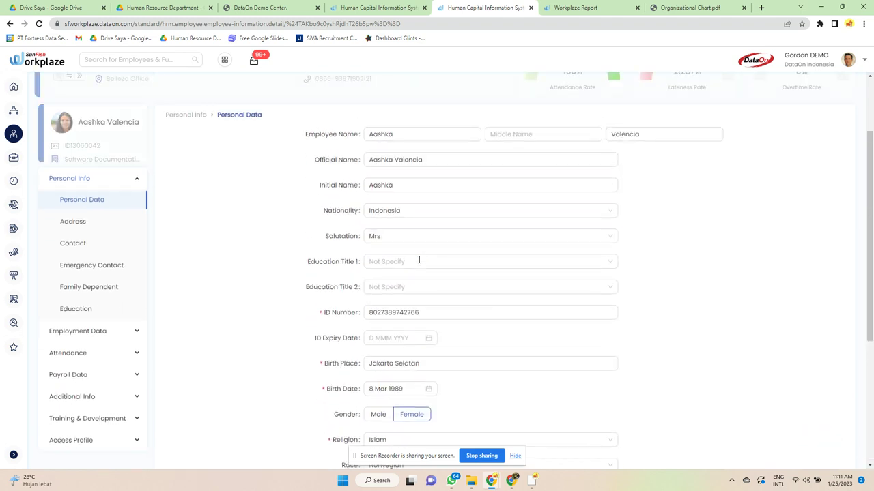
scroll(419, 259, "up", 3)
mouse_move(13, 134)
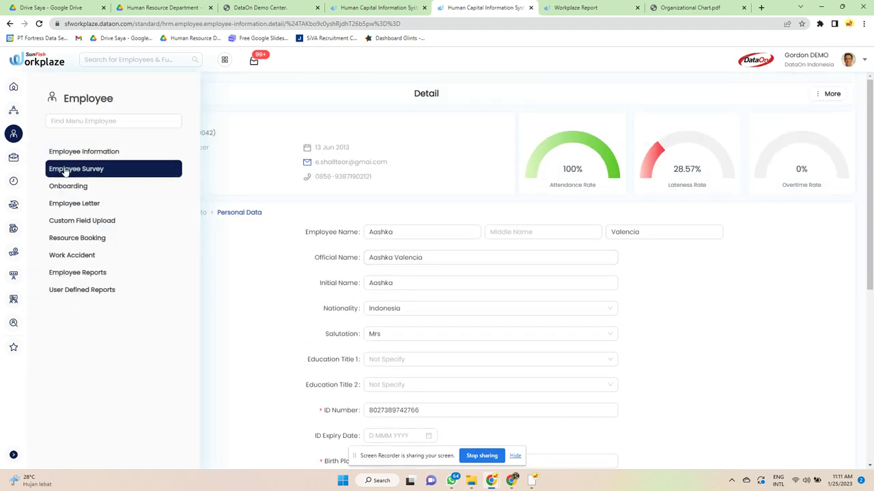
Open the Employee Survey list and review the questions and answers of the first survey, valid from 1 Jan 2022 until 31 Dec 2022
left_click(65, 171)
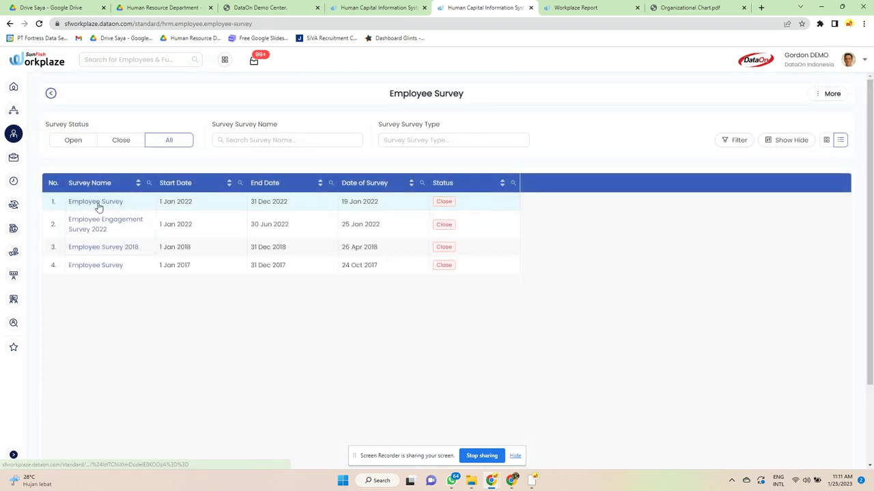
left_click(98, 204)
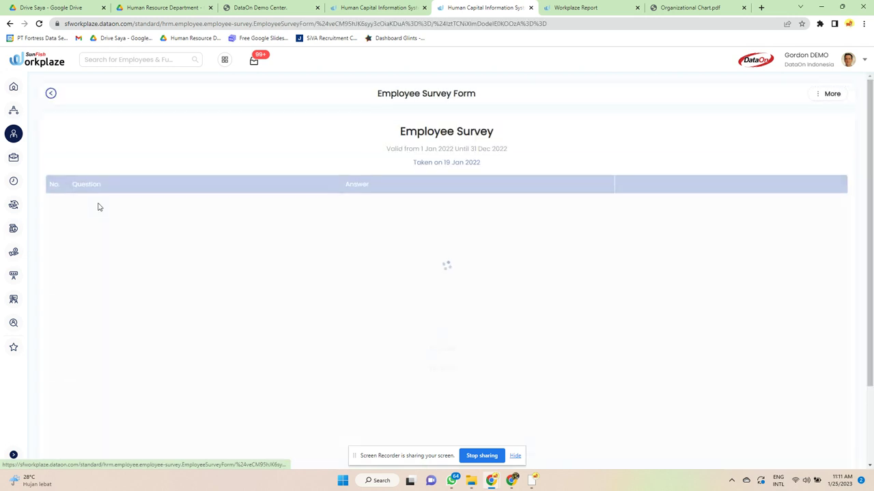
scroll(406, 269, "down", 2)
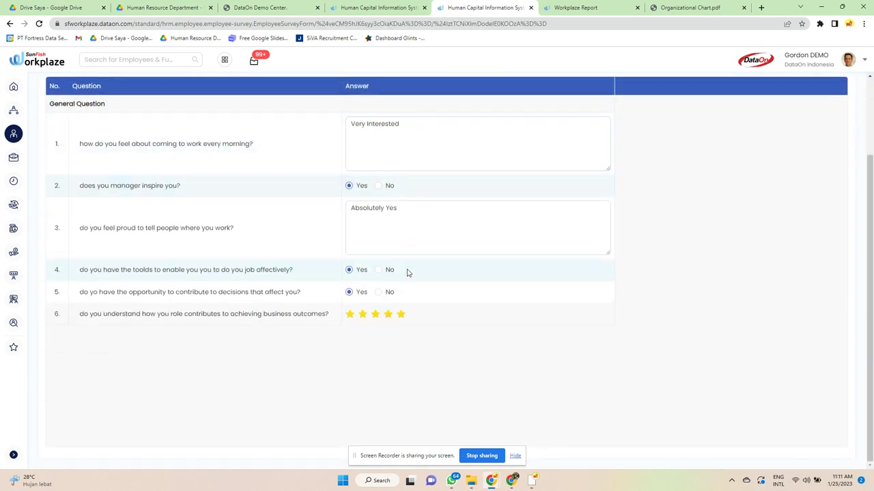
scroll(405, 269, "up", 2)
Show the Onboarding page and open the Account Manager's onboarding detail to review the survey, checklist, personal info and training stages
mouse_move(20, 145)
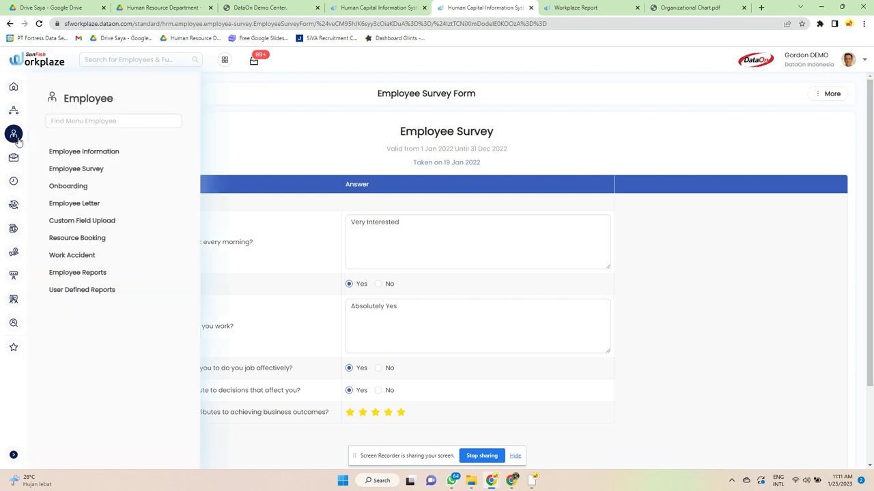
left_click(79, 189)
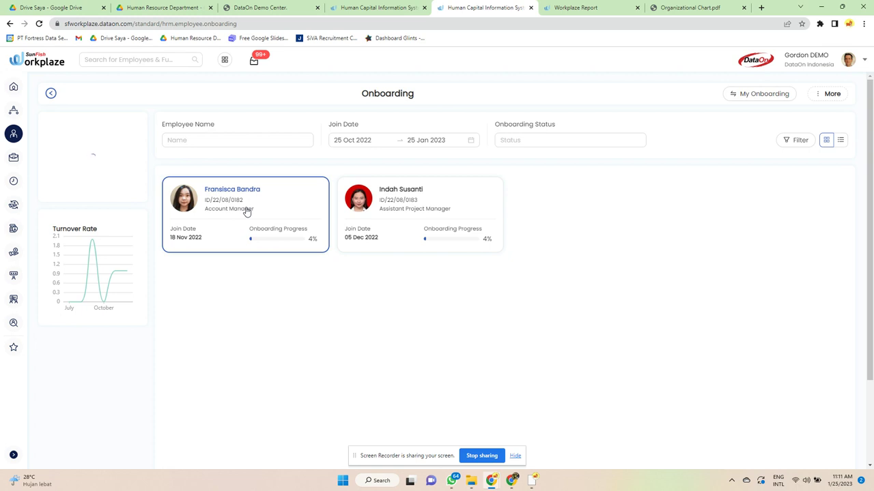
left_click(247, 212)
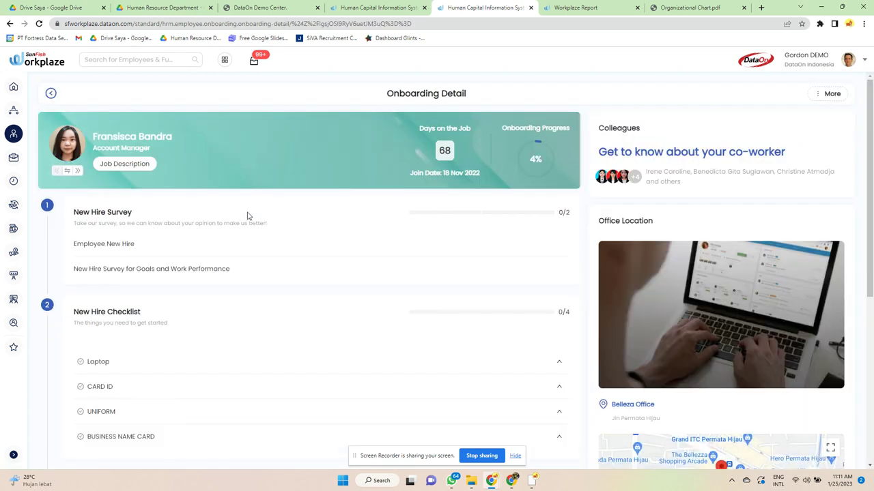
scroll(248, 216, "down", 3)
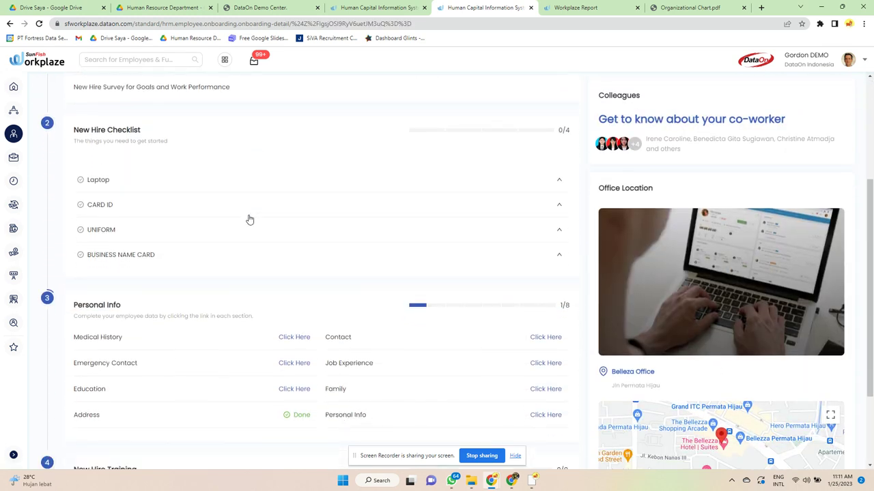
scroll(249, 219, "down", 2)
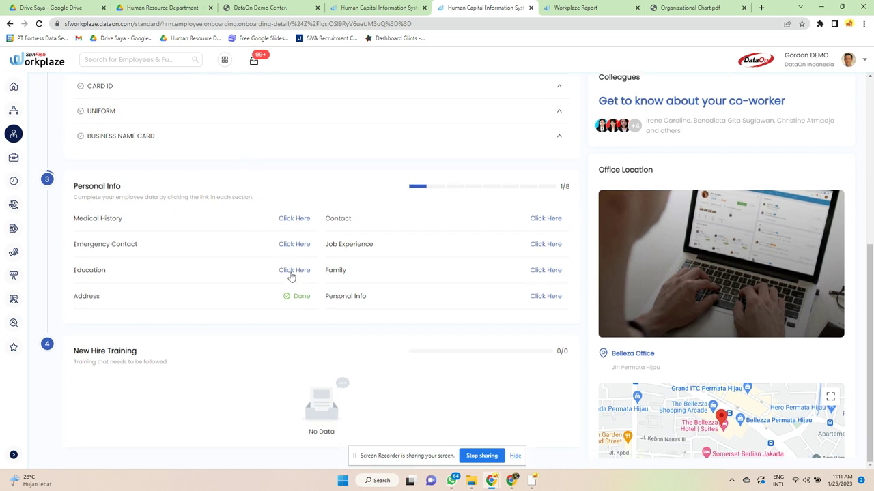
Open the new hire's Education record from the Personal Info stage, and return to the Onboarding page to view the head count chart
left_click(293, 270)
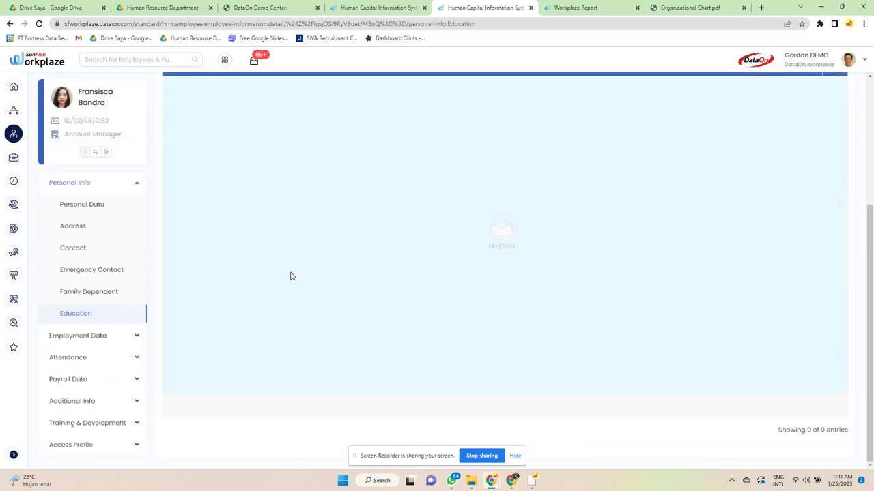
mouse_move(30, 140)
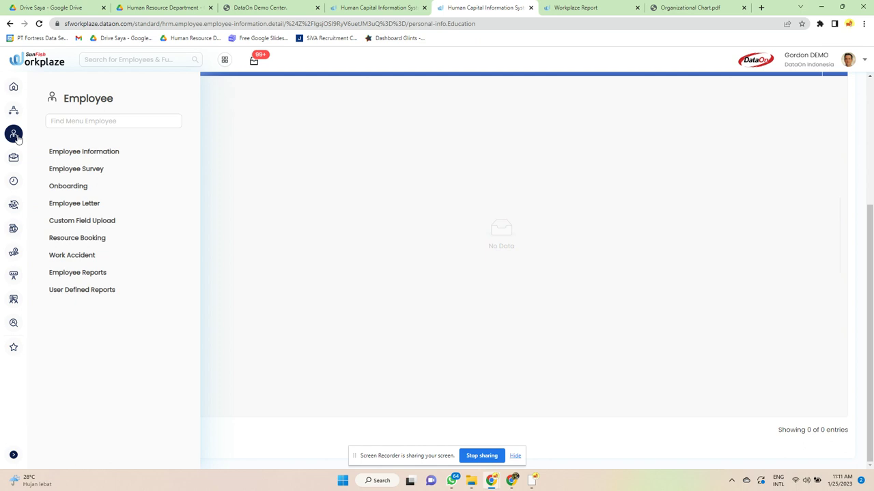
left_click(73, 185)
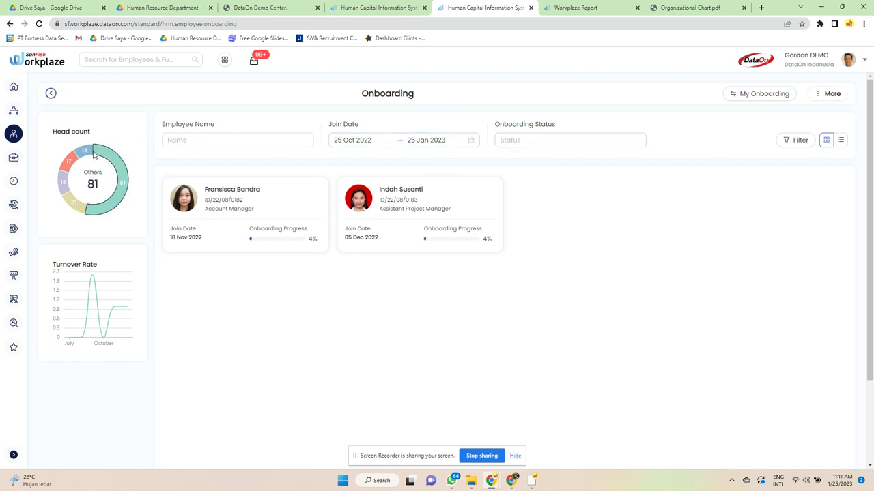
mouse_move(87, 156)
mouse_move(11, 161)
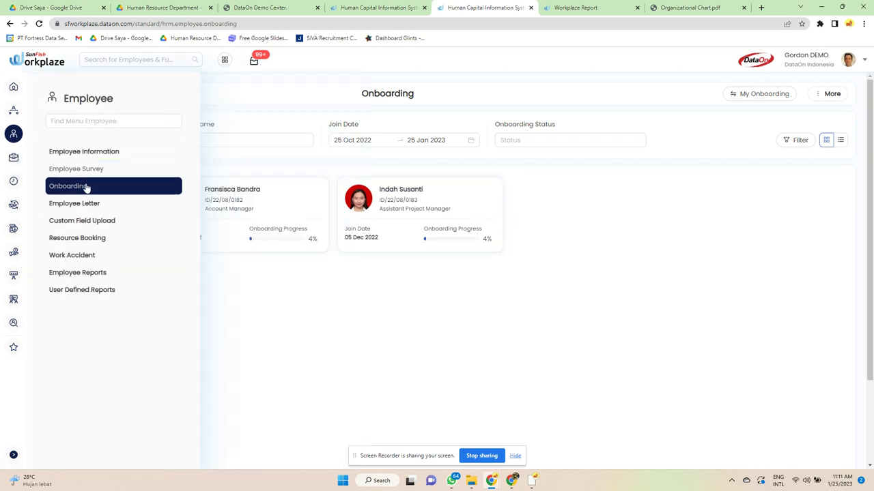
In the first employee's letter list, set that same employee as signer of the EmployeeOfTheMonthAward letter and submit it
left_click(89, 204)
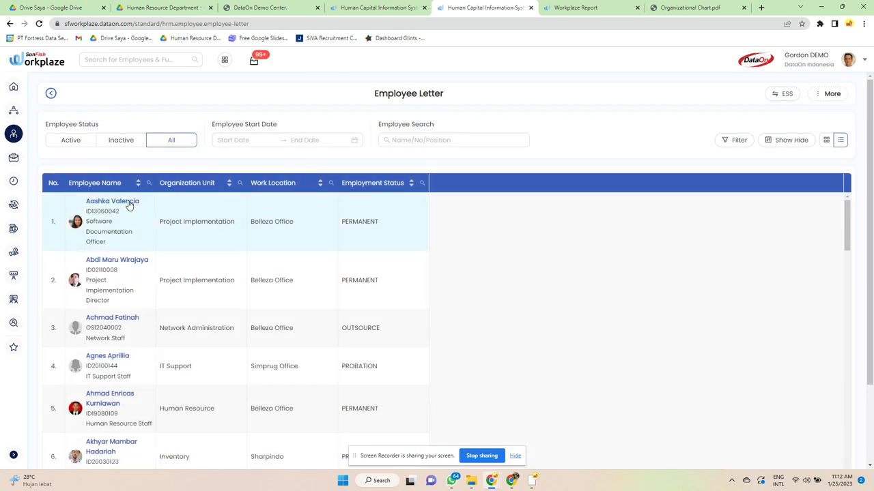
left_click(129, 205)
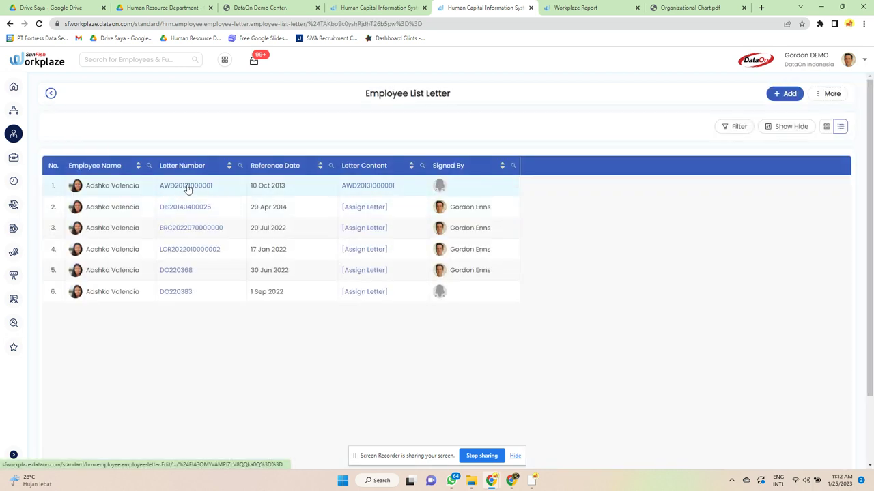
left_click(188, 190)
left_click(347, 150)
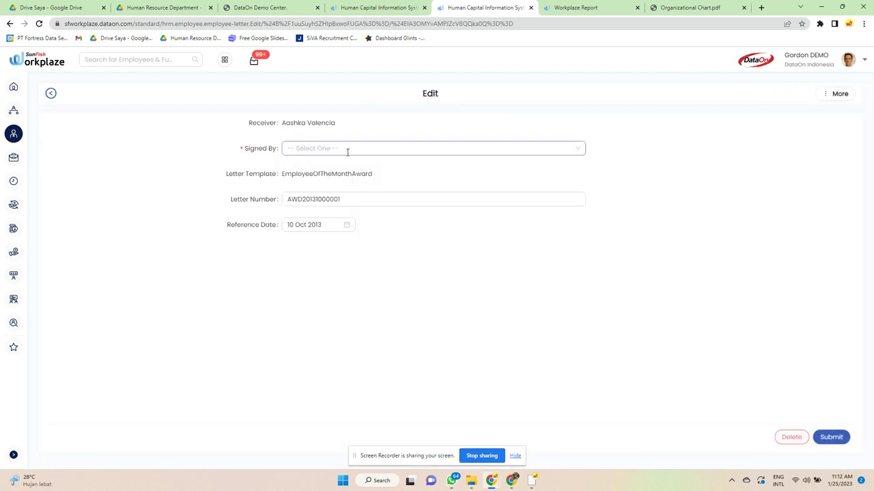
left_click(397, 171)
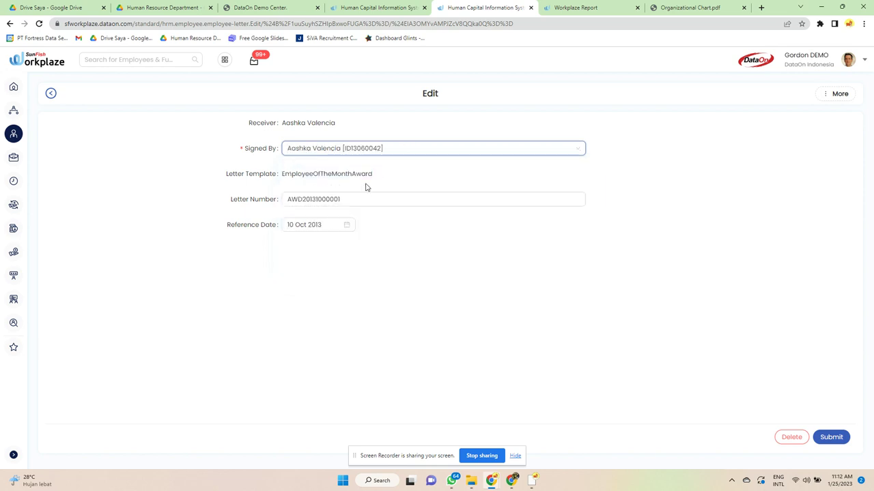
left_click(831, 437)
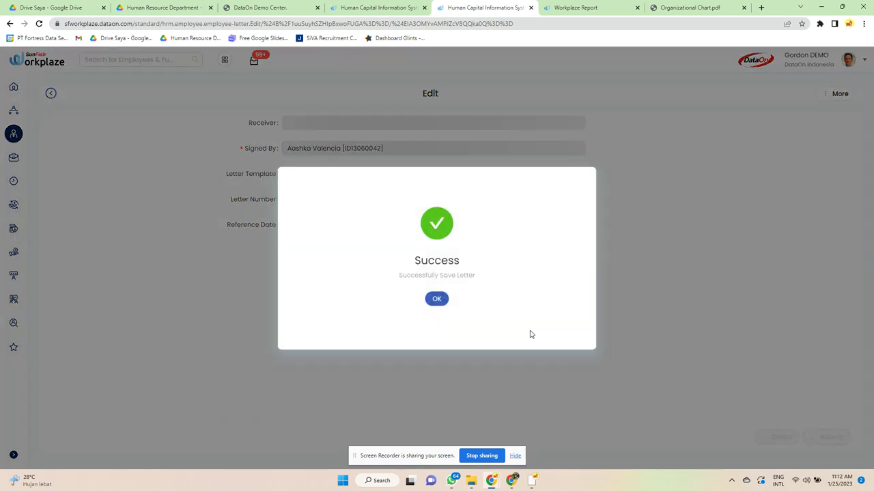
left_click(436, 298)
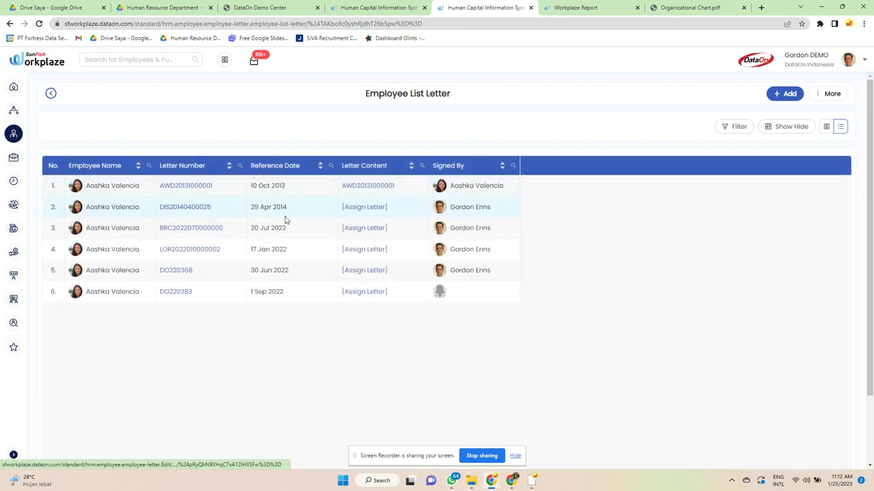
Create a new Warning_Letter_2 letter for the 29 Apr 2014 entry using Save as File, and save the Word document in Downloads
left_click(360, 208)
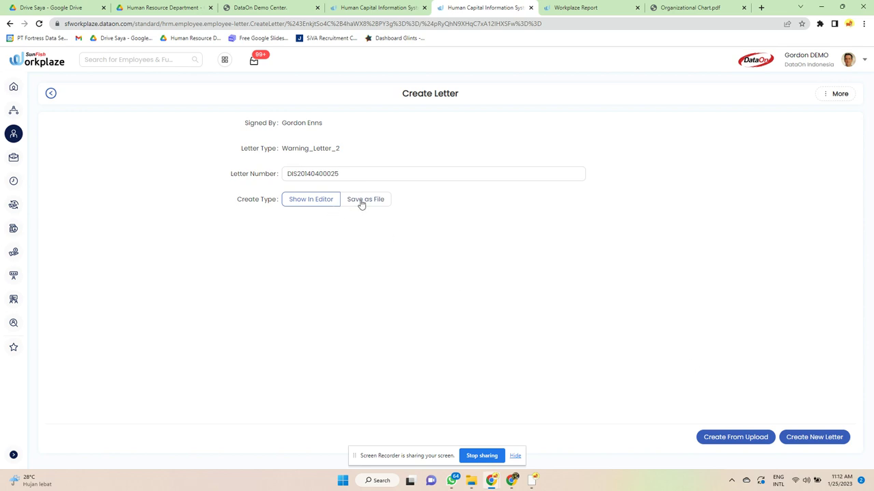
left_click(362, 201)
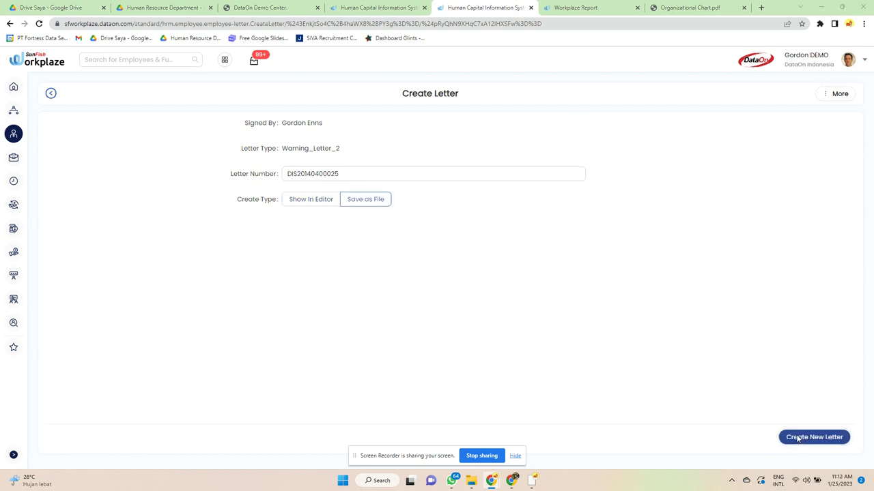
left_click(797, 437)
left_click(296, 366)
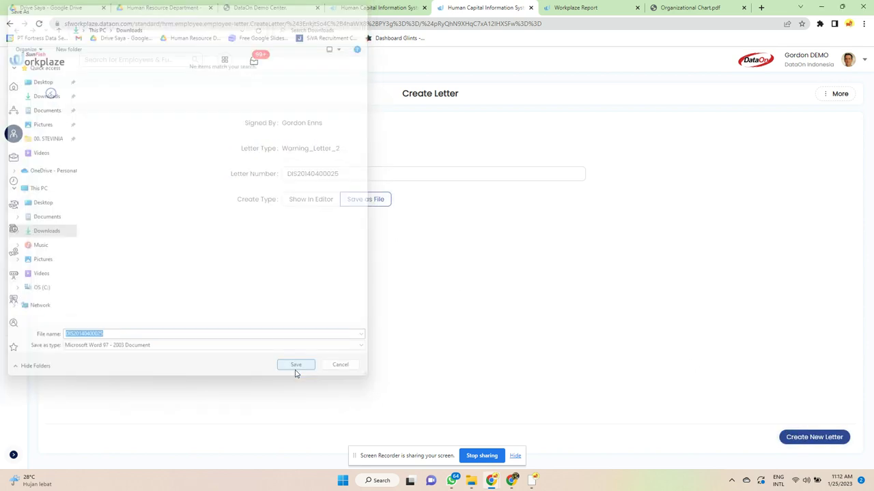
Open the downloaded warning letter in Word, read through its contents to the end, and close it
left_click(42, 458)
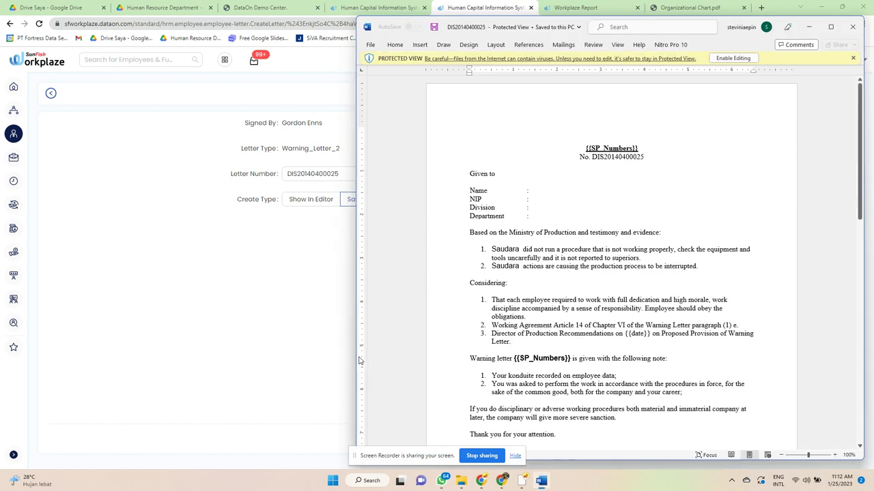
scroll(707, 283, "down", 1)
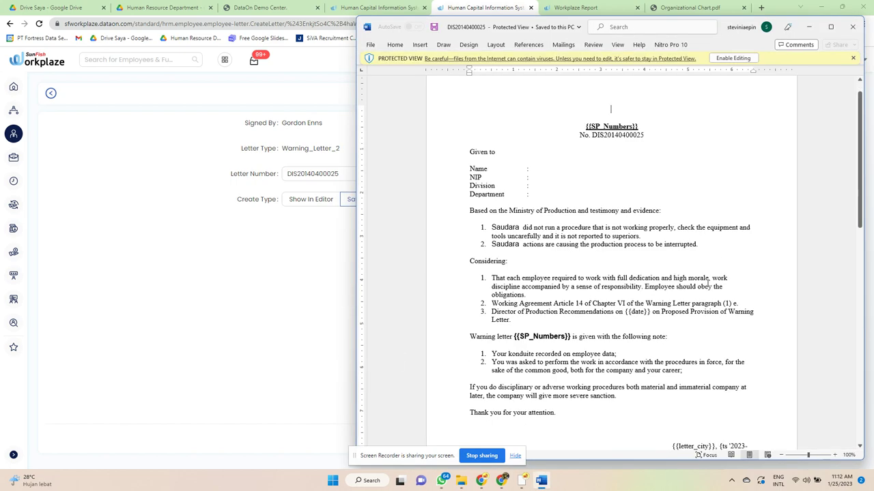
scroll(707, 283, "down", 12)
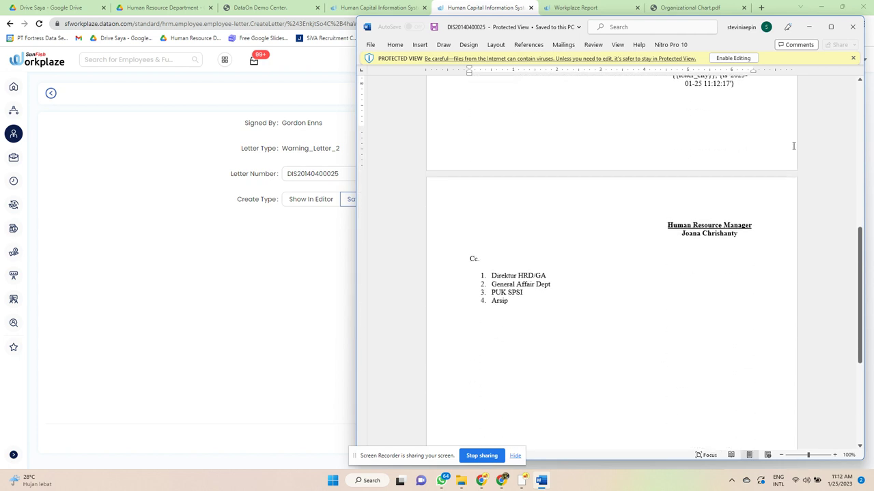
left_click(853, 26)
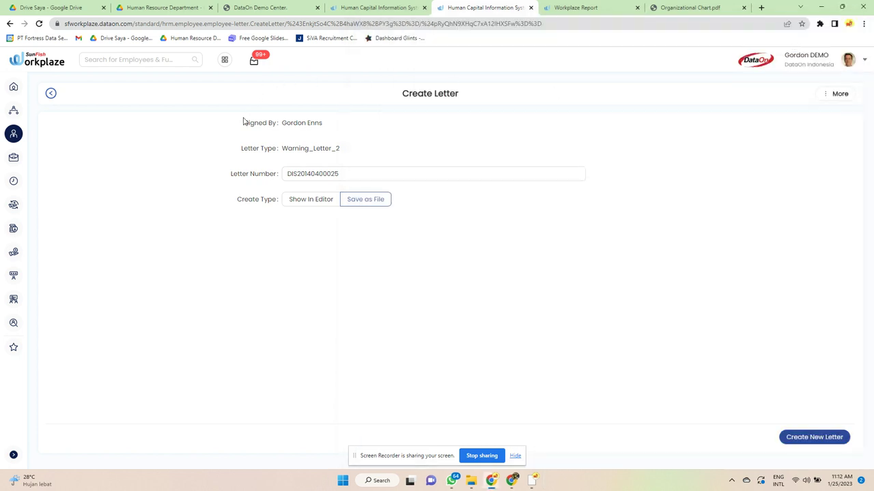
Leave the letter creation page to browse the Employee Letter list, and open the Custom Field Upload page
left_click(10, 138)
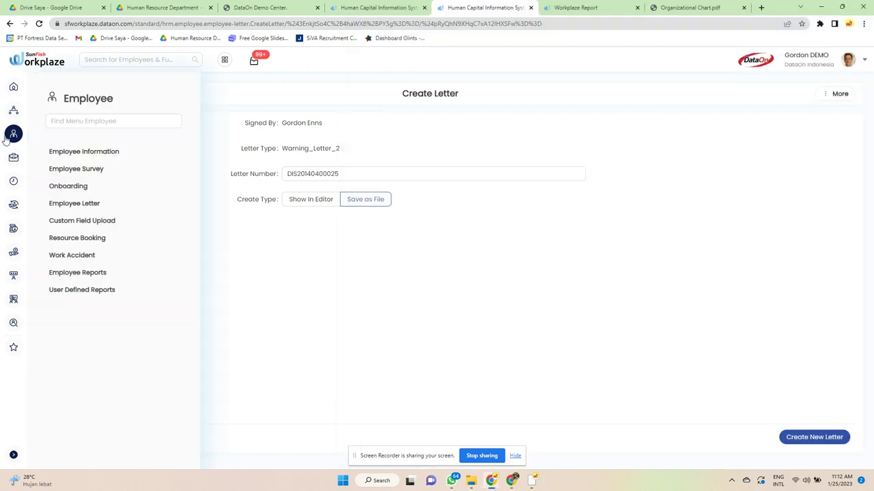
left_click(113, 212)
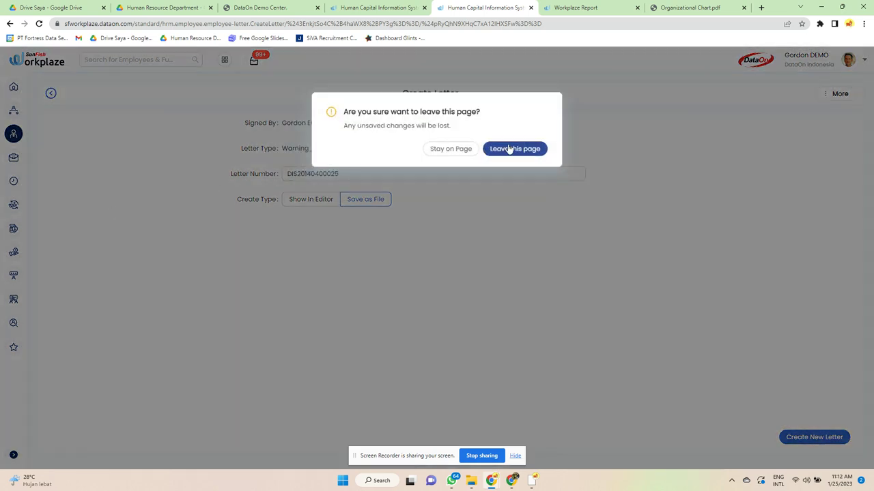
left_click(532, 149)
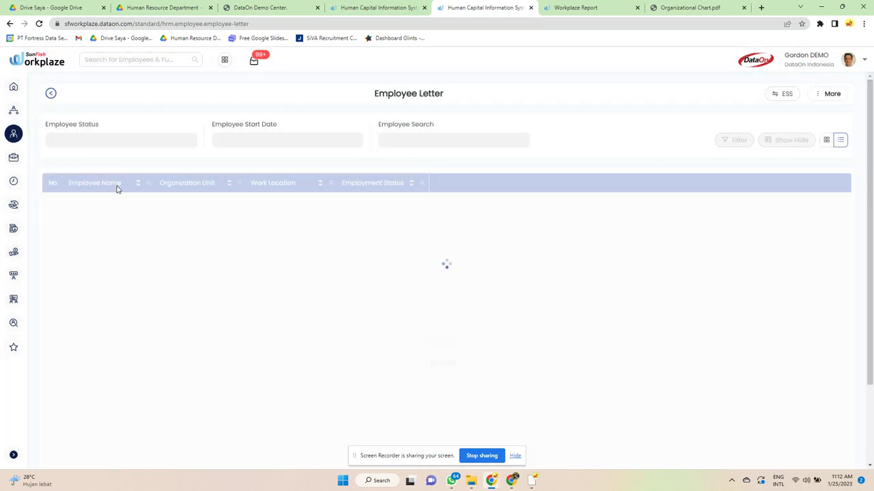
scroll(218, 249, "down", 4)
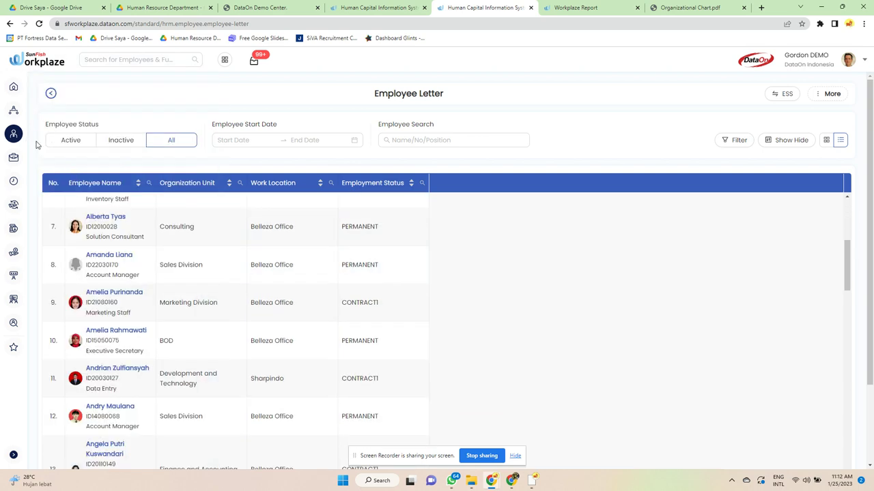
mouse_move(13, 136)
left_click(124, 222)
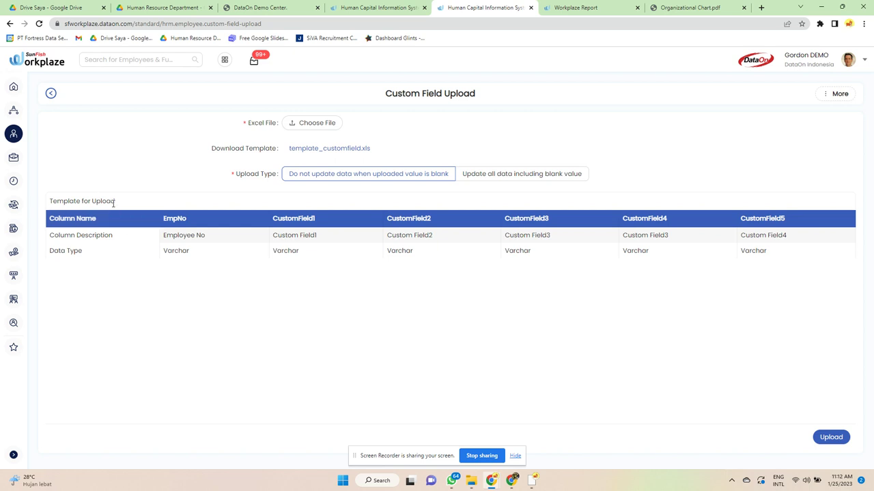
Open Resource Booking and turn on the Show Only Available and Show Only My Booking filters
mouse_move(14, 134)
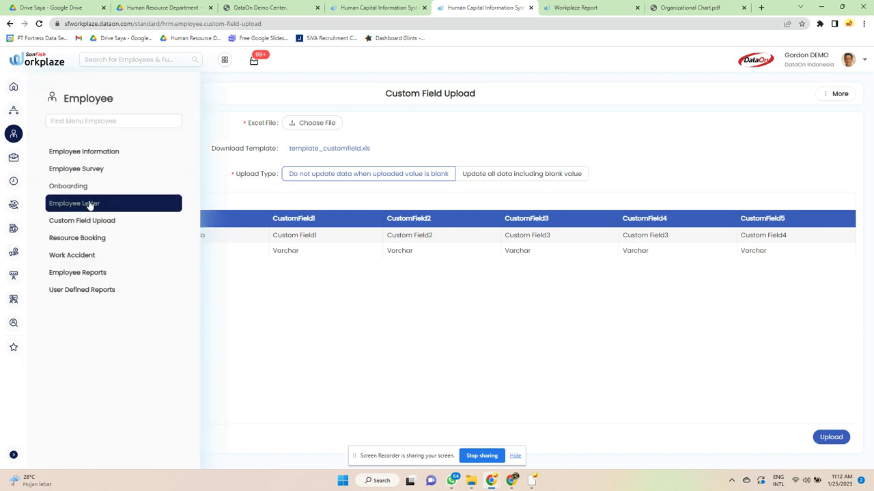
left_click(102, 238)
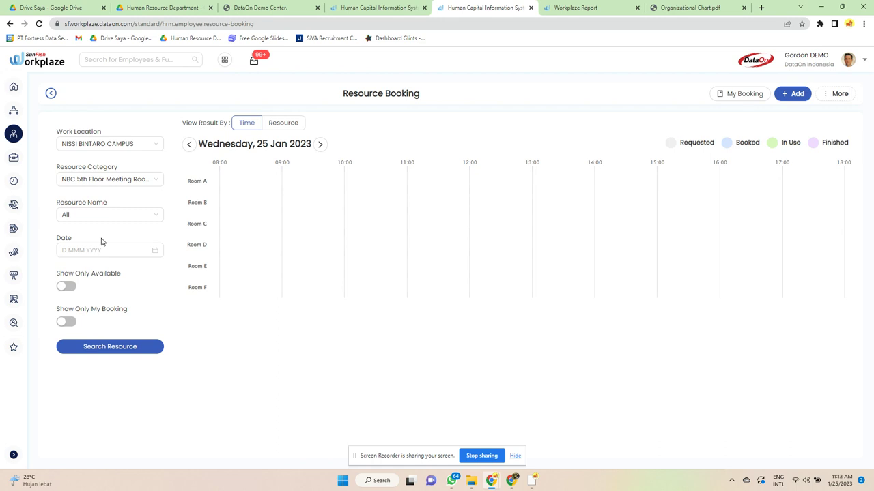
left_click(71, 287)
left_click(71, 322)
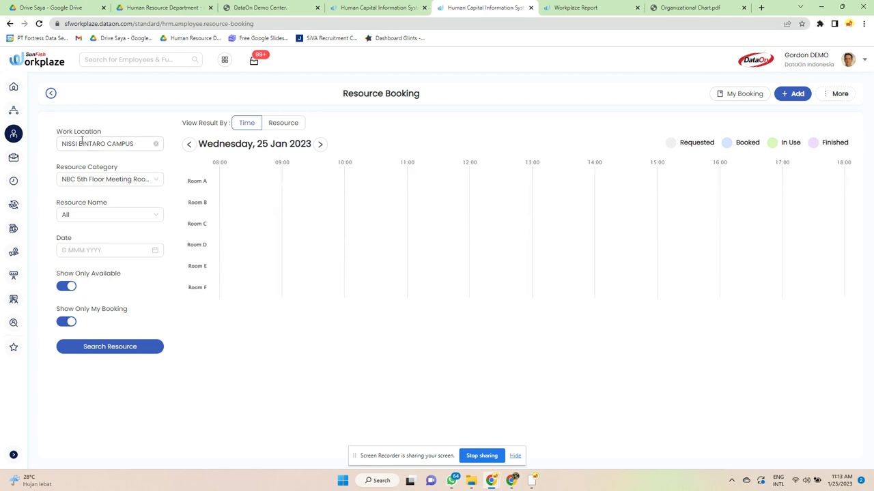
Open the 8 Sep 2022 COVID-19 incident under Work Accident and review its details down to the file attachment field
left_click(15, 137)
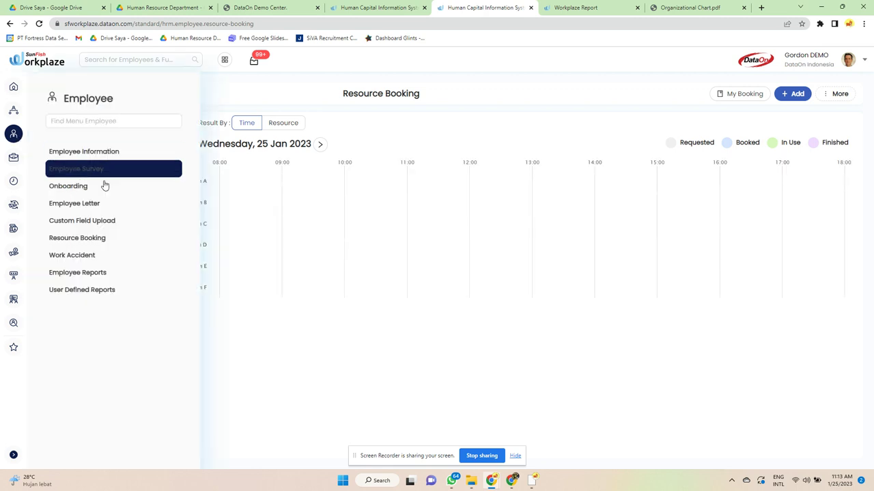
left_click(108, 255)
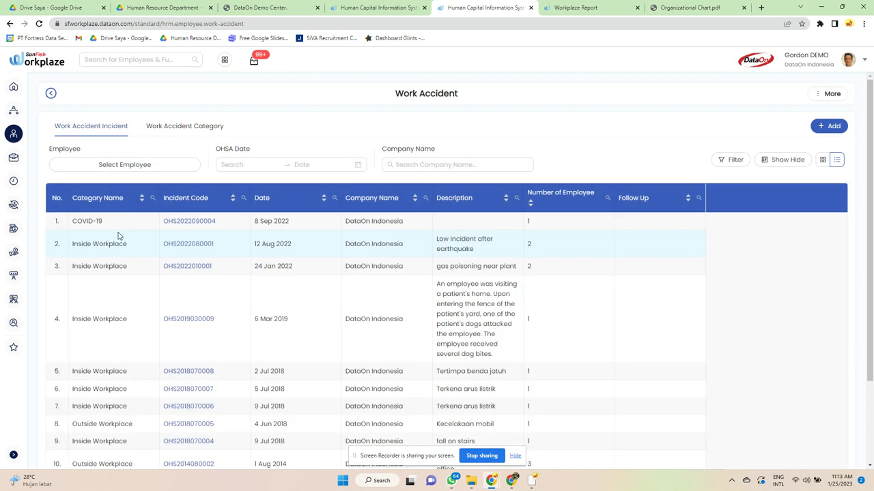
left_click(170, 225)
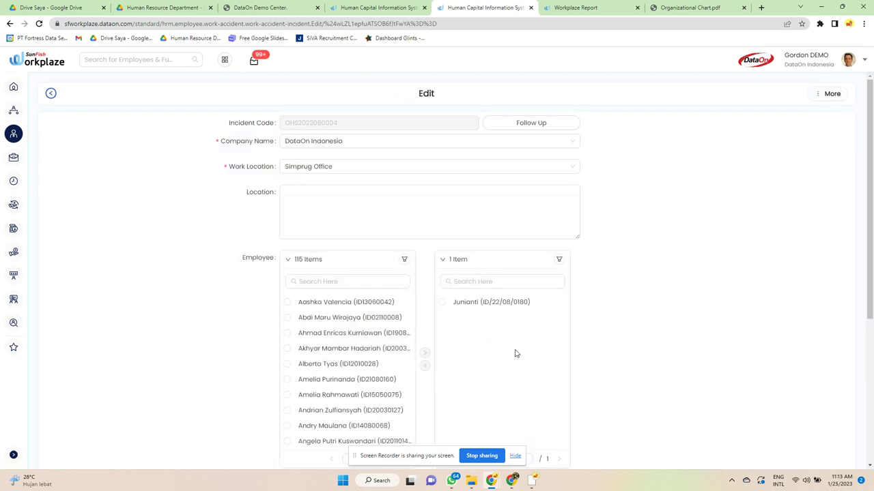
scroll(515, 353, "down", 3)
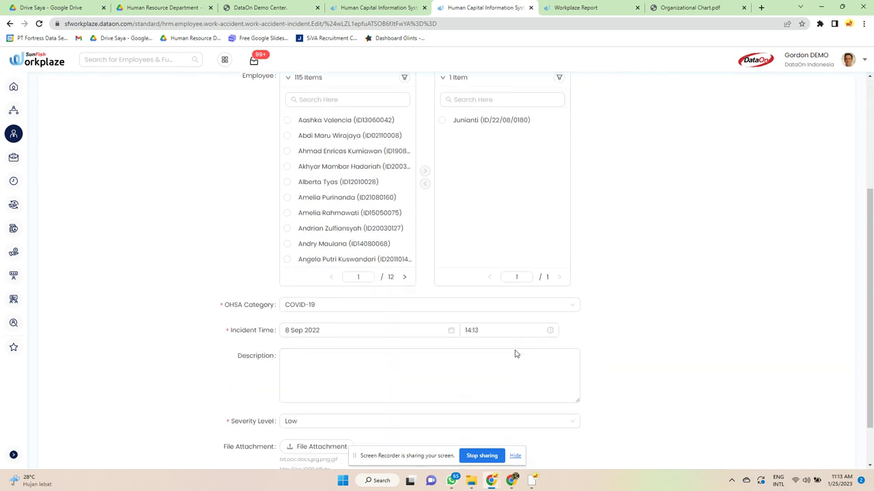
scroll(516, 351, "down", 1)
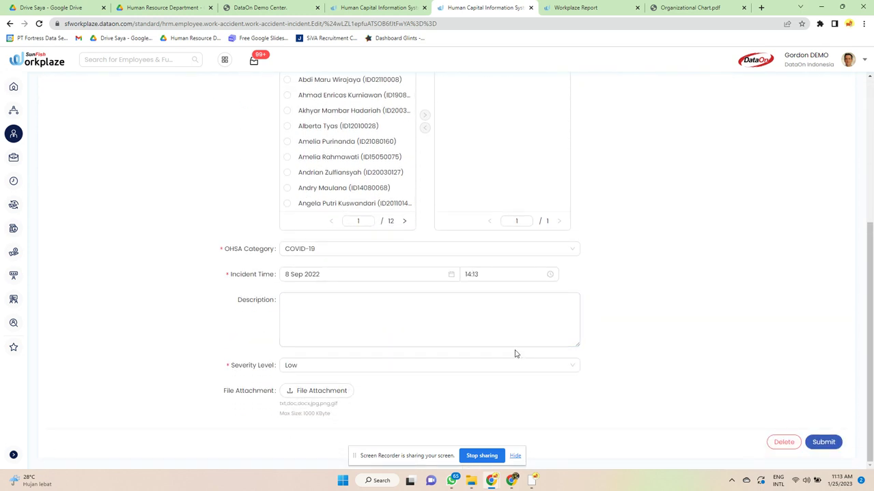
Select the first two available employees in the incident's employee list
scroll(516, 353, "up", 3)
left_click(286, 248)
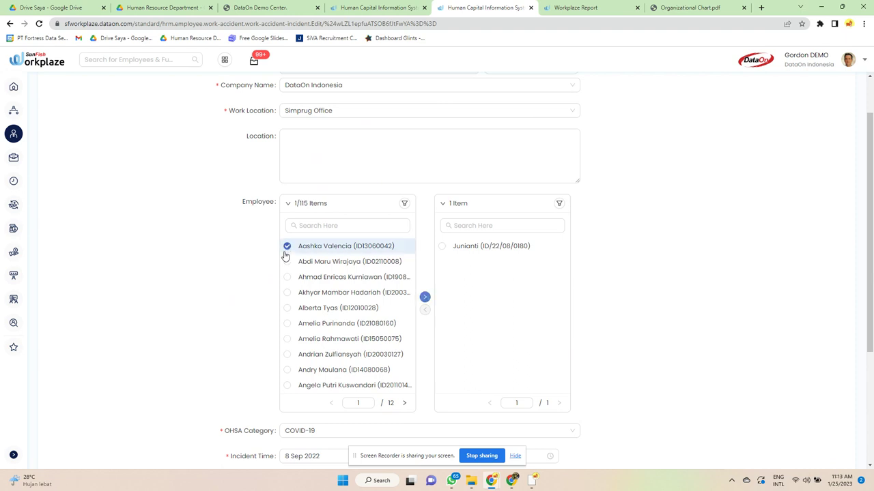
left_click(287, 262)
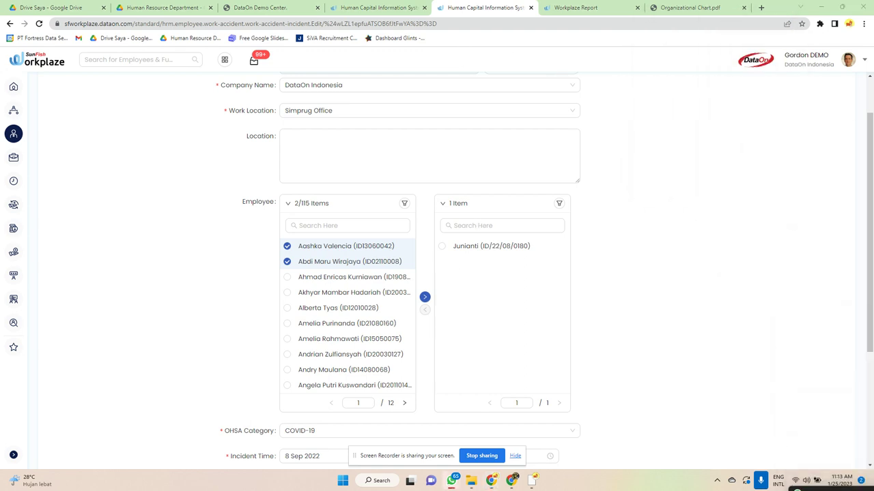
scroll(512, 289, "down", 3)
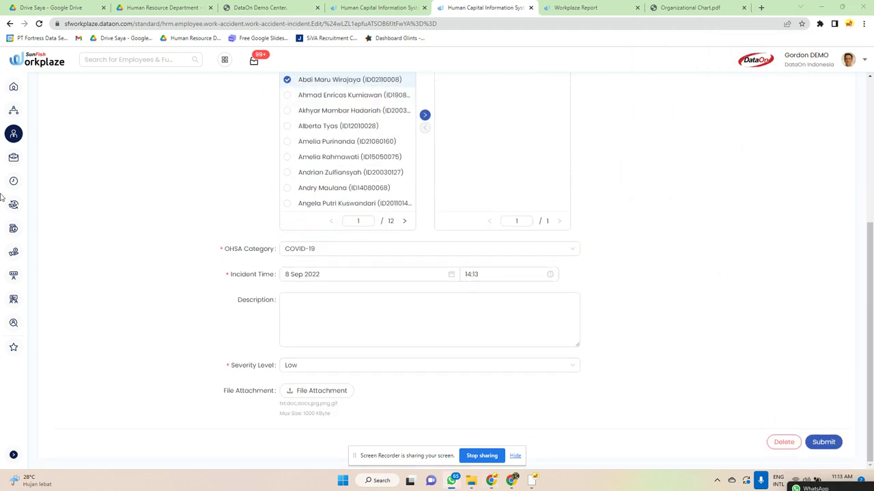
Open Employee Reports, preview the Company Facility report entry and dismiss it, and look through the available reports
mouse_move(28, 140)
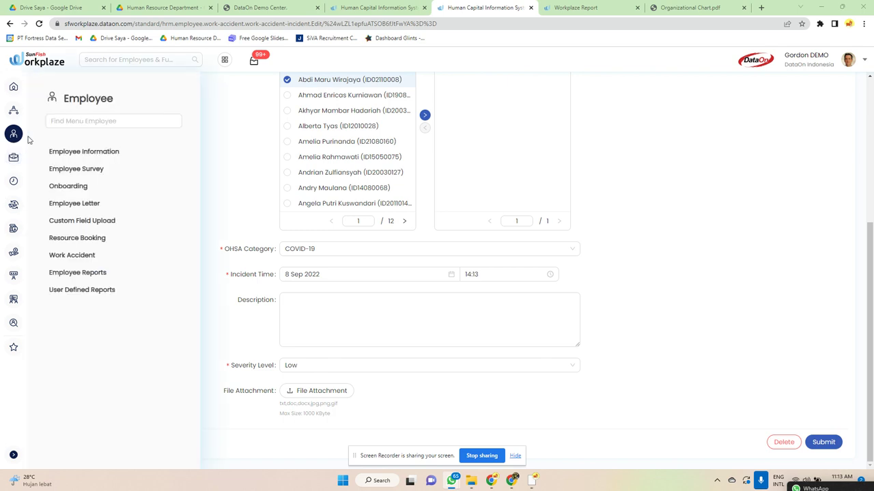
left_click(100, 275)
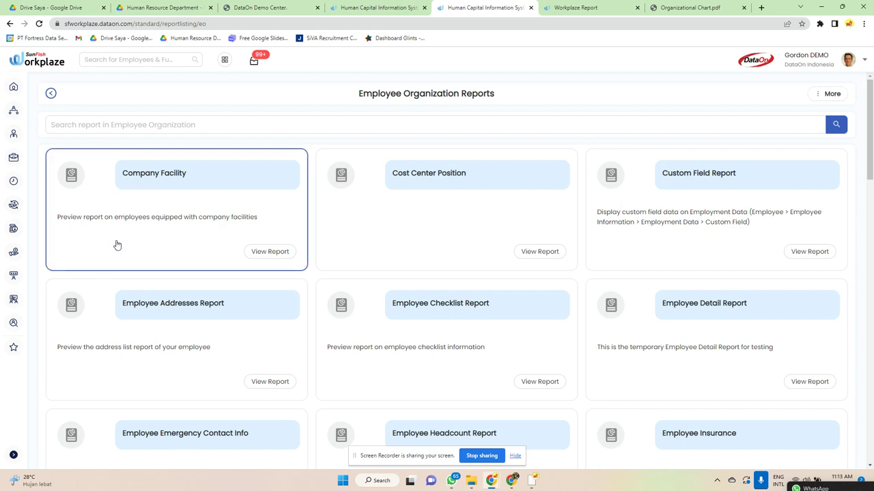
left_click(190, 216)
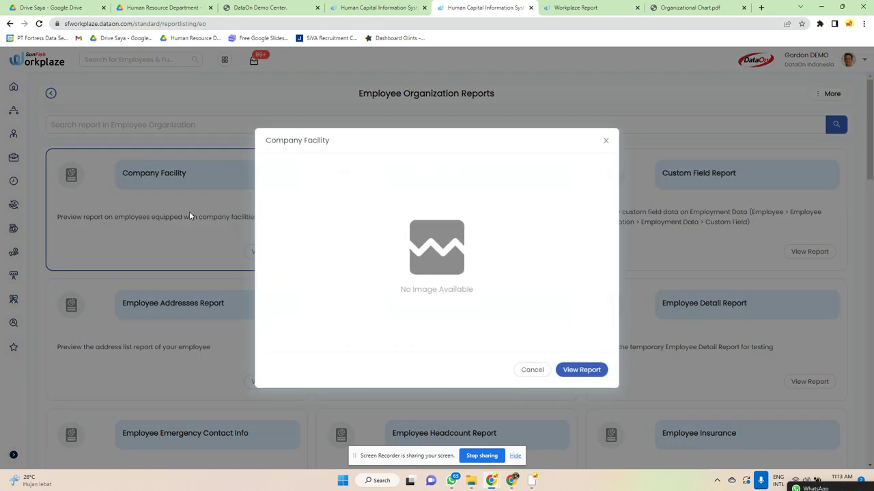
left_click(531, 370)
scroll(532, 371, "down", 10)
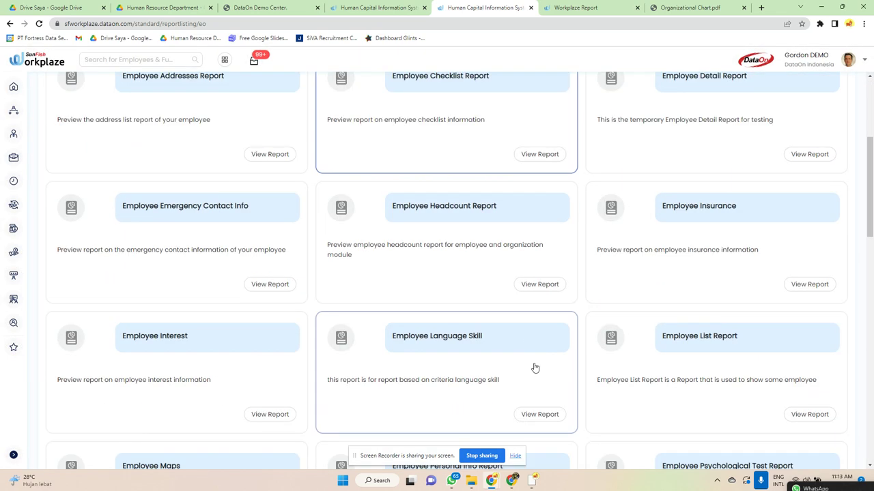
scroll(535, 368, "down", 5)
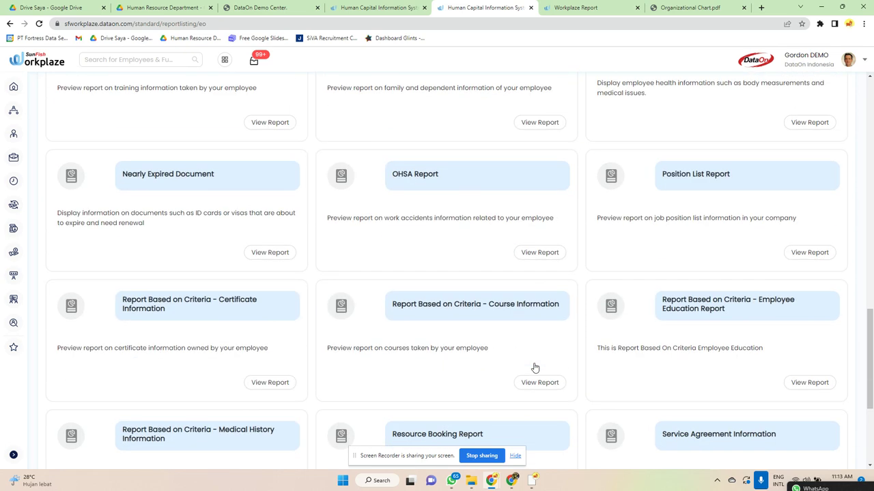
scroll(535, 369, "down", 1)
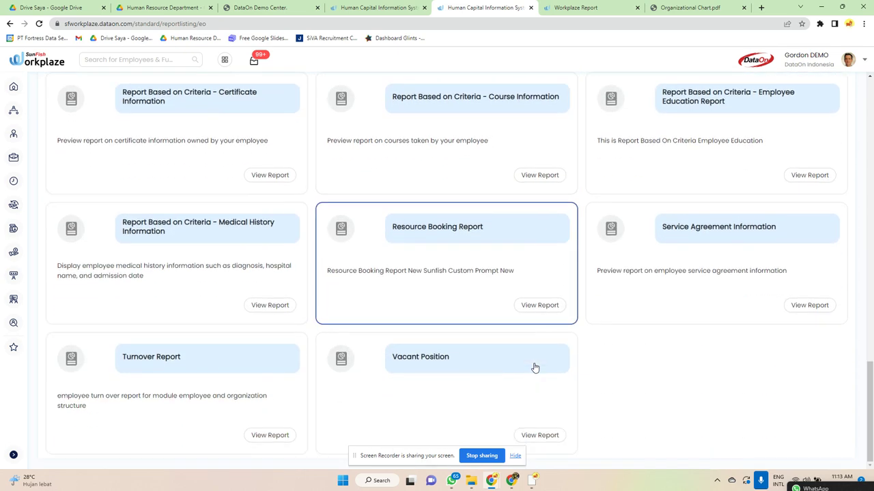
Open User Defined Reports, preview the Employee Personal Report and look through its employee rows and filter fields
mouse_move(12, 109)
mouse_move(14, 134)
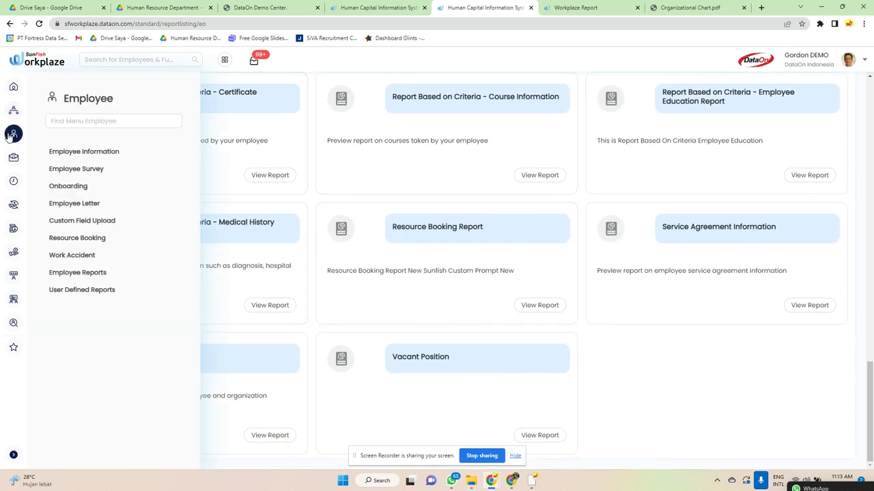
left_click(103, 291)
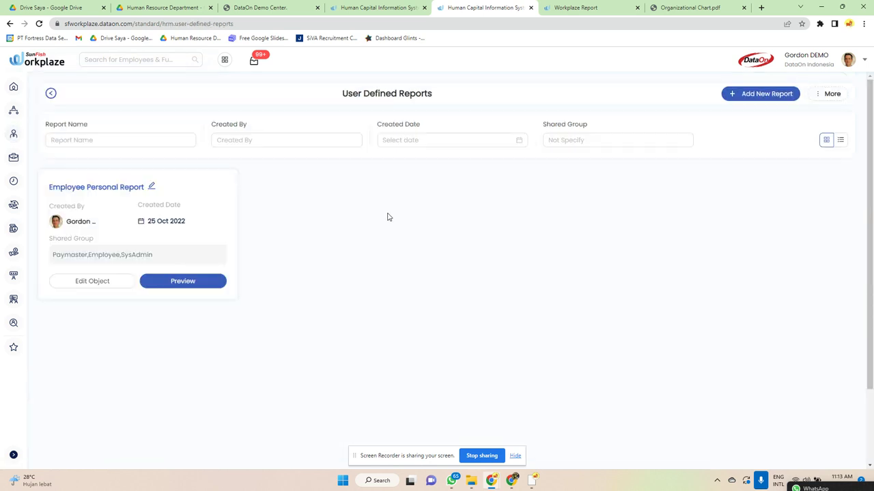
left_click(168, 280)
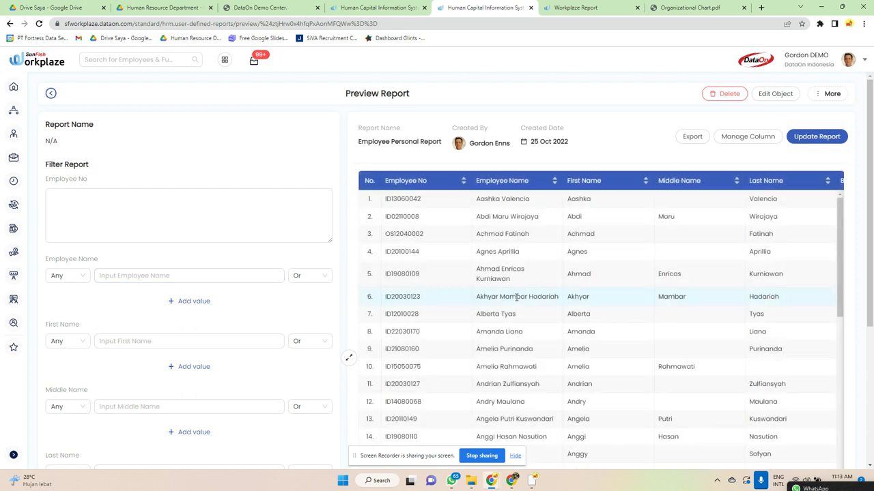
scroll(516, 298, "down", 5)
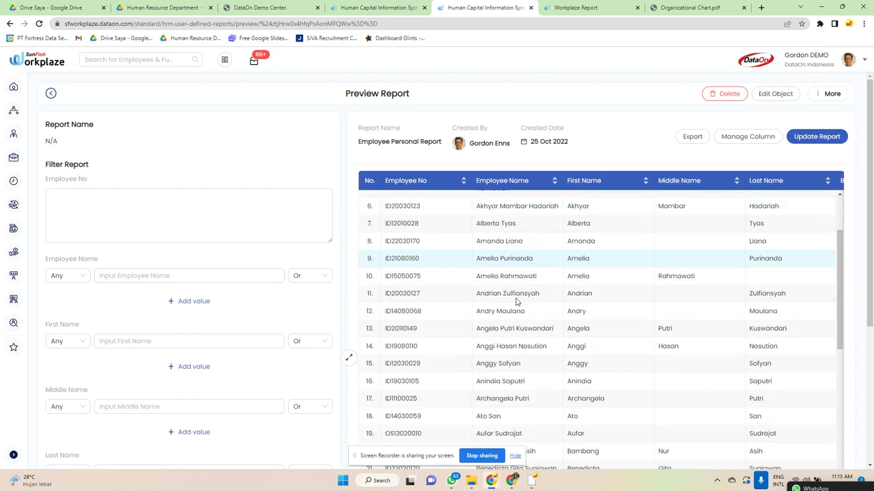
scroll(517, 300, "down", 5)
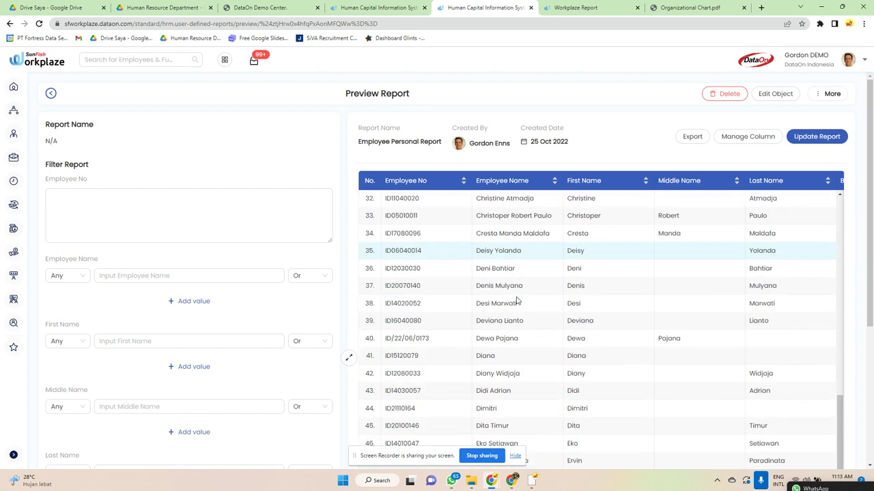
scroll(517, 301, "down", 5)
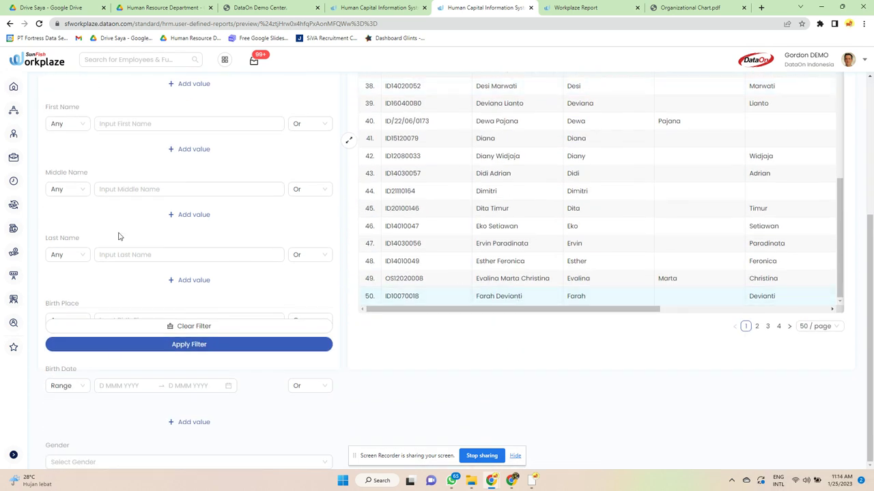
Open Awards under Career Administration and delete the Team of the Month award dated 6 Oct 2022
mouse_move(14, 136)
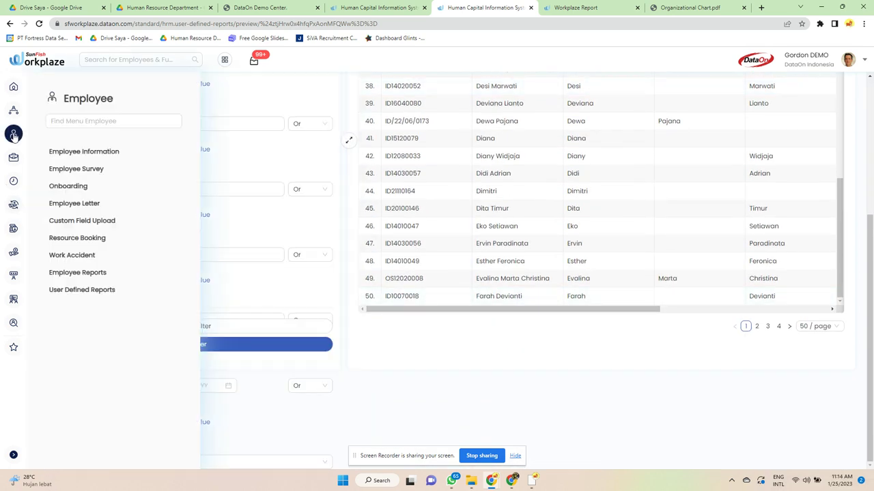
mouse_move(14, 156)
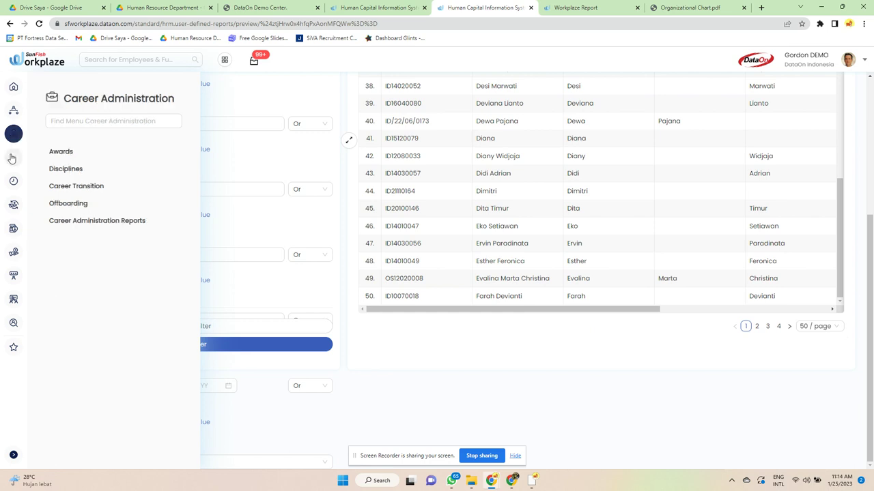
left_click(65, 158)
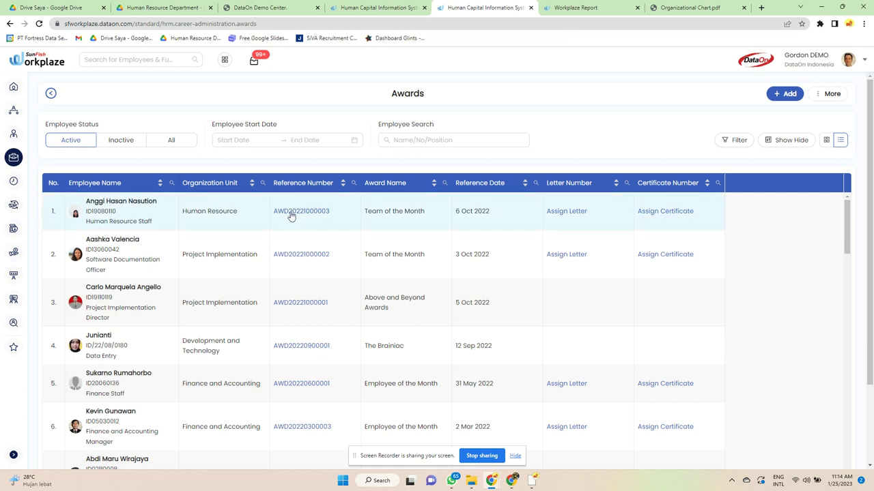
left_click(291, 213)
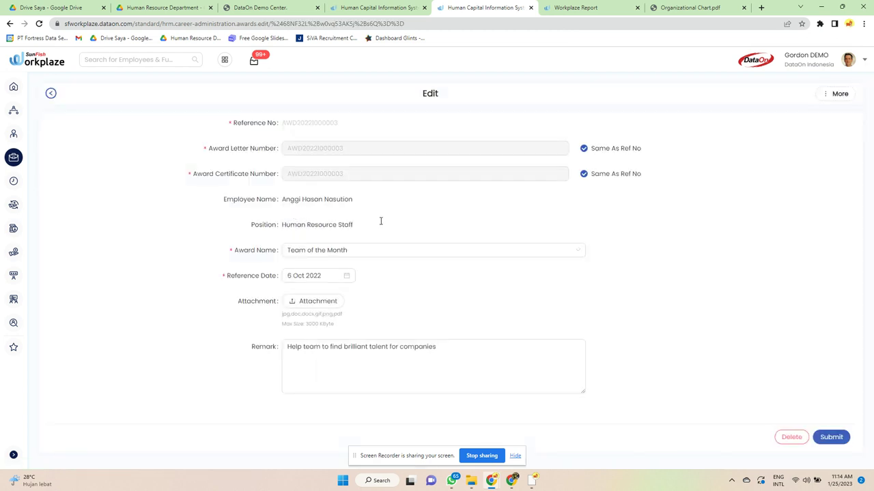
left_click(797, 437)
left_click(508, 275)
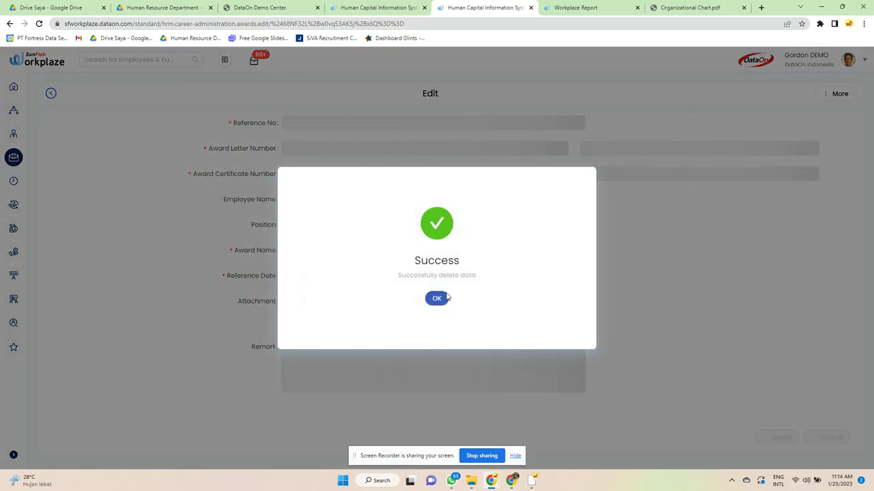
left_click(446, 298)
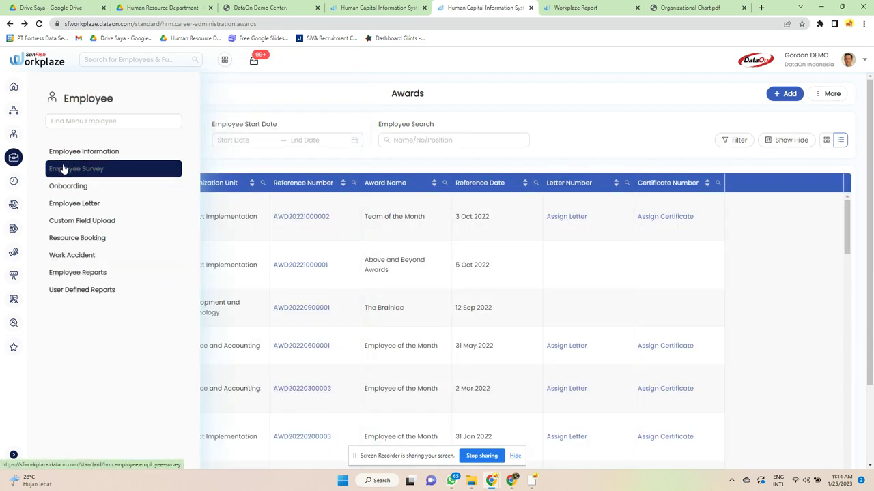
Open Disciplines under Career Administration and delete the Verbal Warning record dated 1 Mar 2023
mouse_move(17, 164)
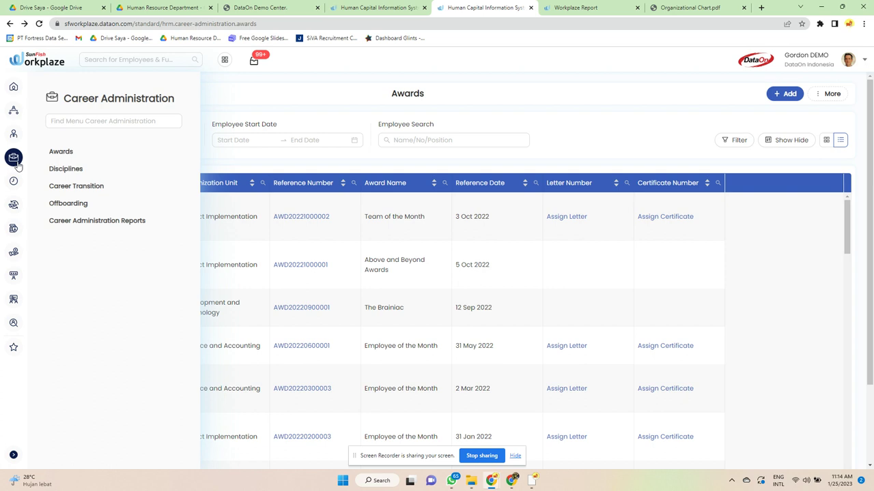
left_click(82, 168)
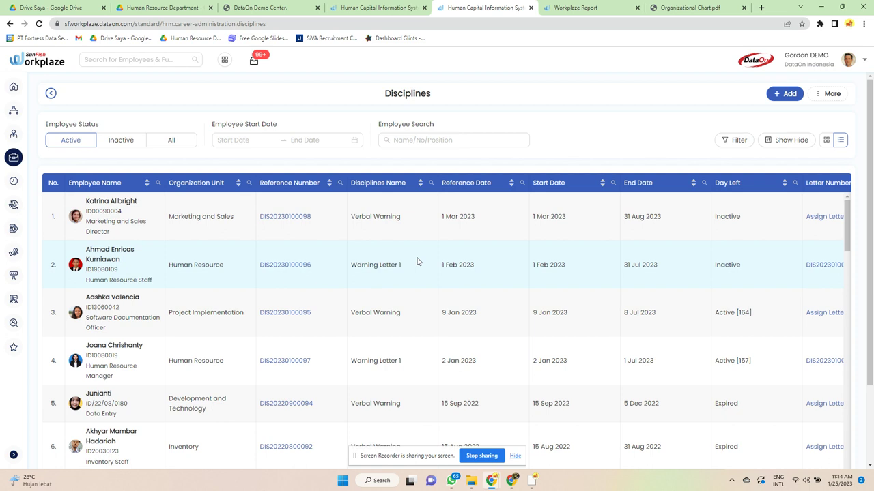
left_click(286, 217)
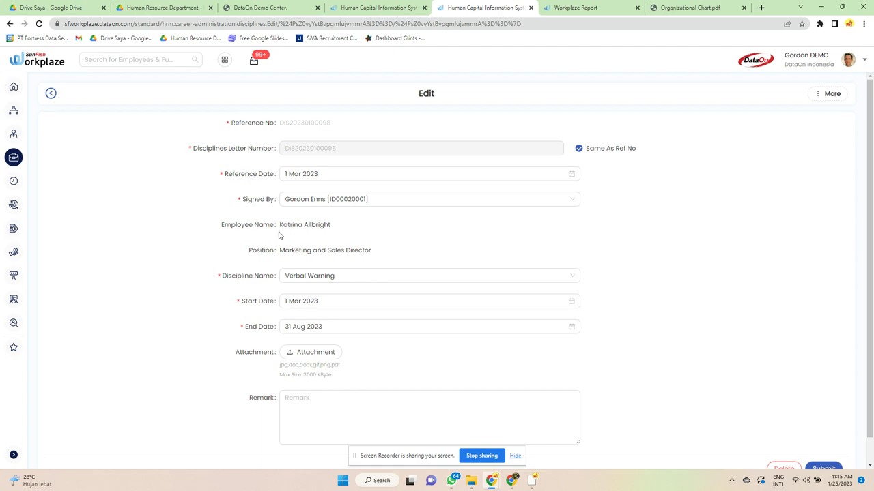
scroll(341, 267, "down", 1)
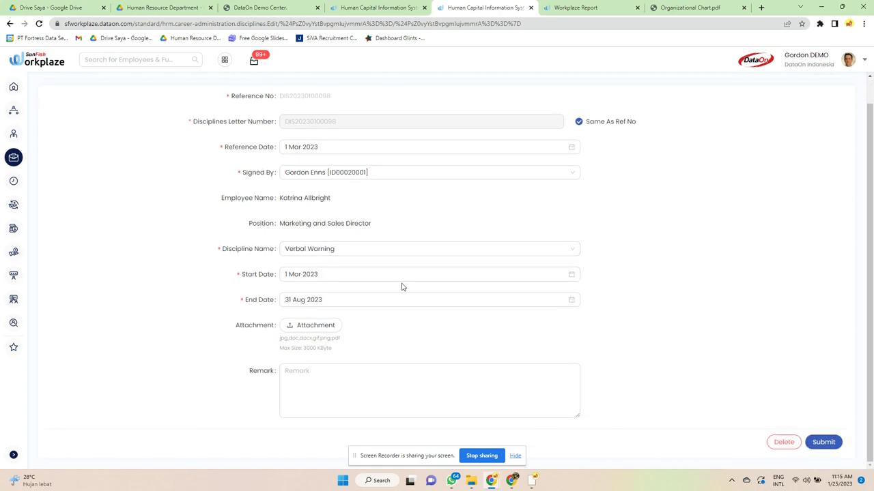
left_click(783, 443)
left_click(506, 274)
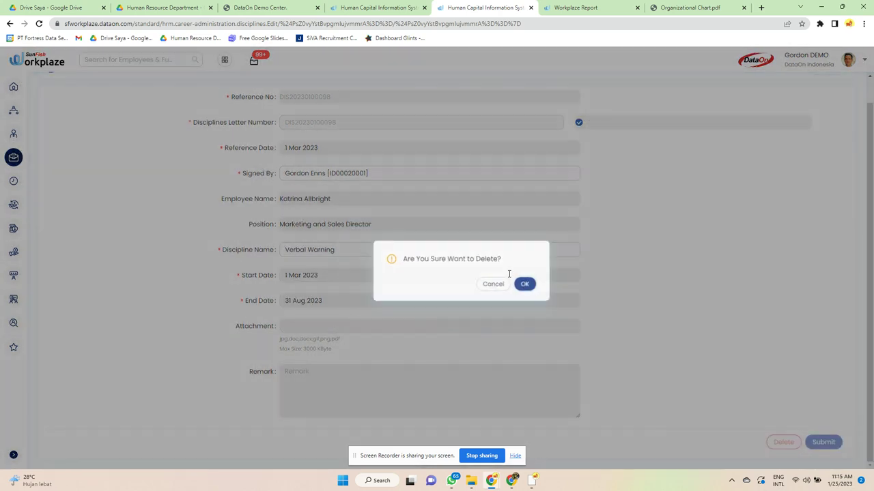
left_click(436, 299)
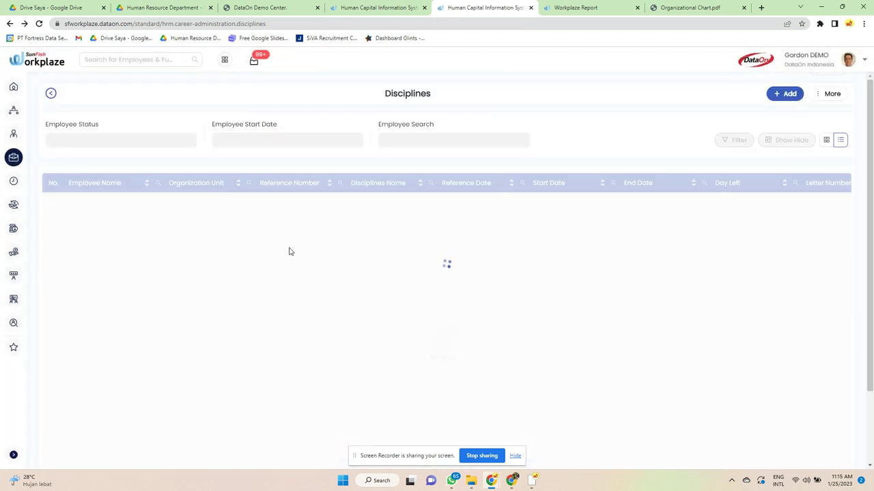
Open Career Transition and review the New Employee join record in the first listed employee's career history
mouse_move(14, 157)
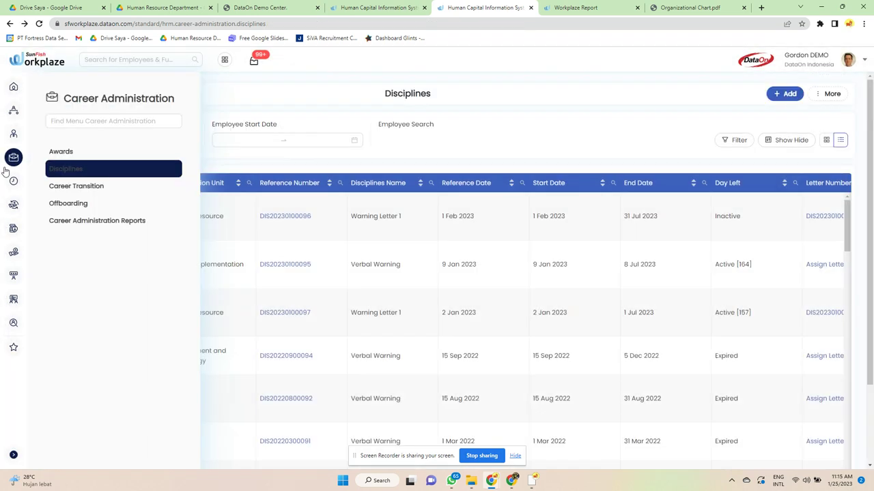
left_click(78, 189)
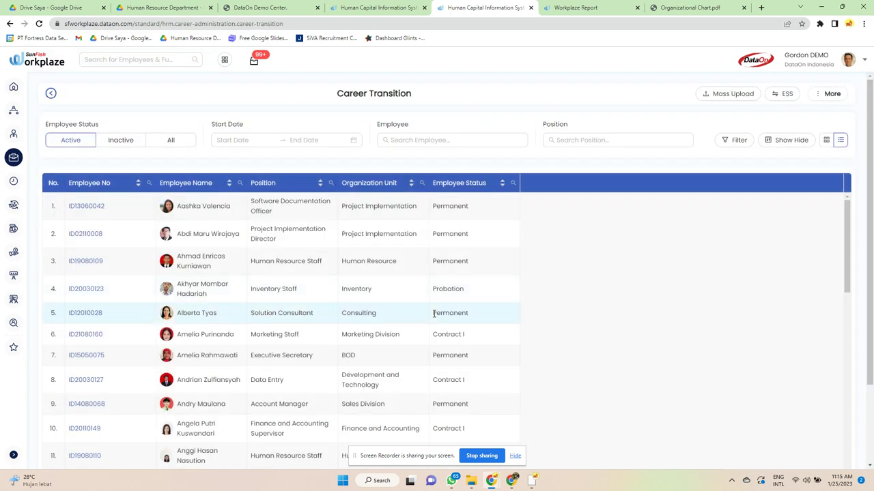
left_click(82, 207)
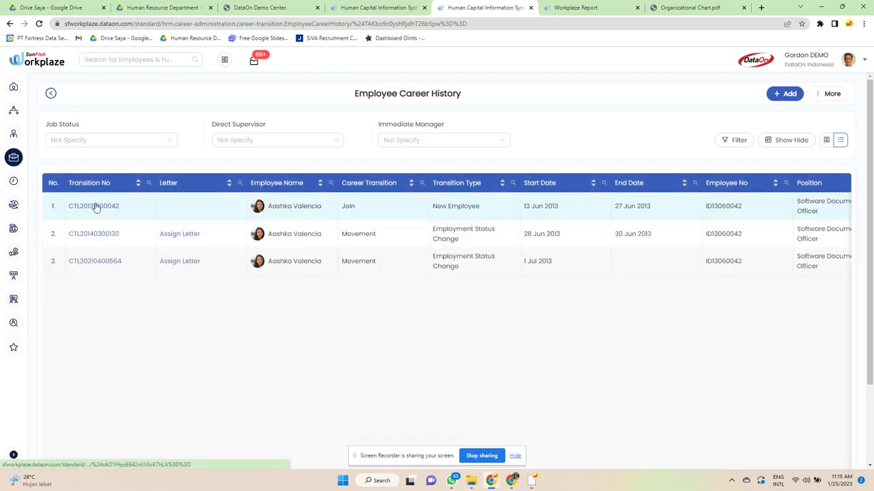
left_click(96, 208)
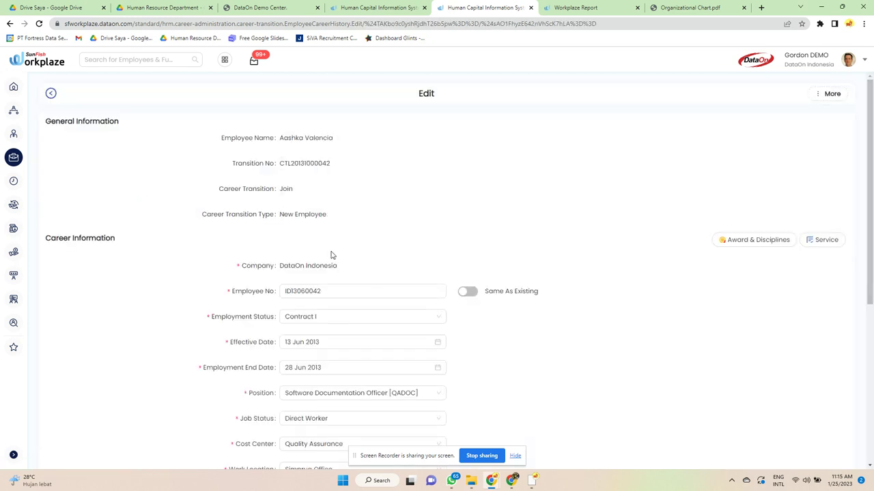
scroll(382, 285, "down", 1)
scroll(383, 284, "down", 5)
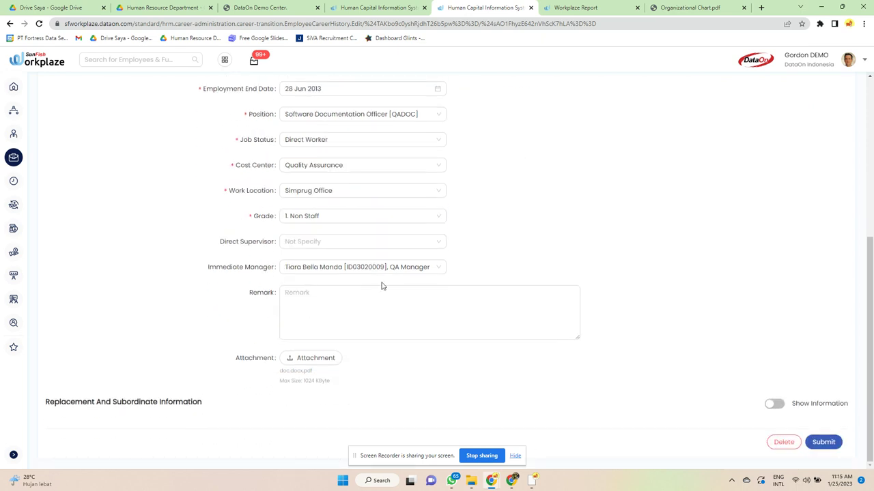
Open the Account Manager's offboarding detail and review the Unpaid Loan, Remaining Leave Balance and Unpaid Reimbursement sections
mouse_move(14, 157)
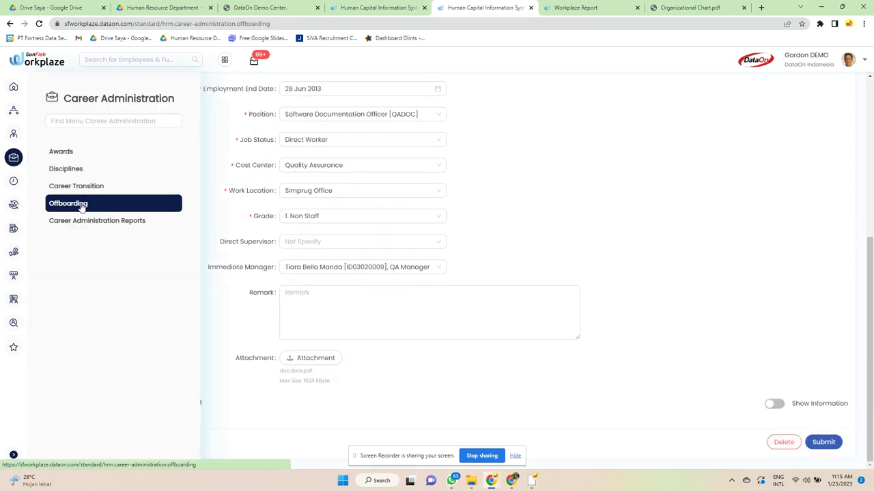
left_click(78, 202)
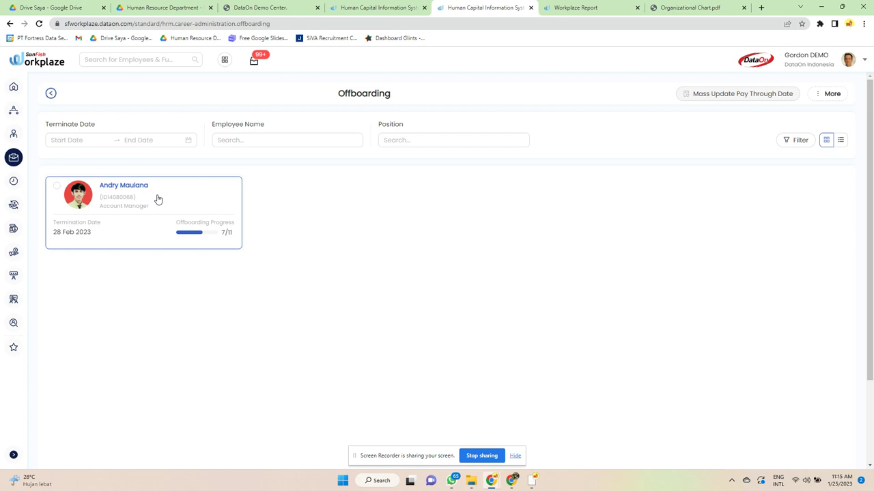
left_click(158, 199)
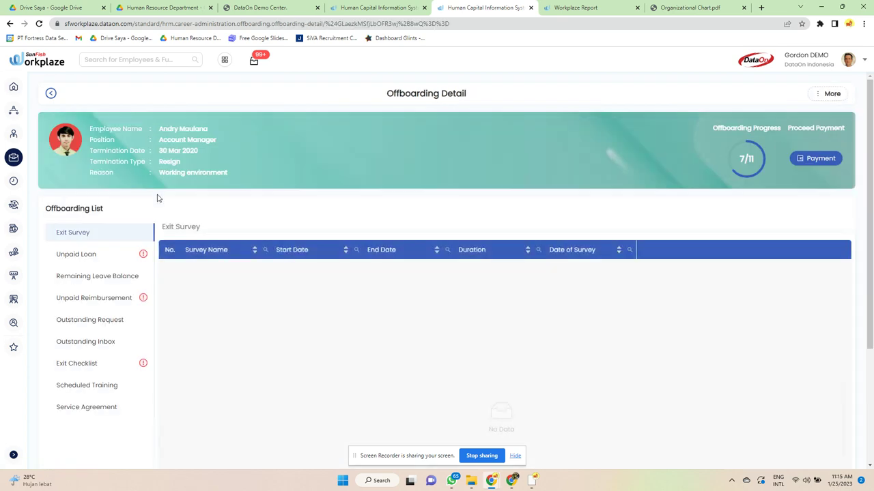
left_click(89, 255)
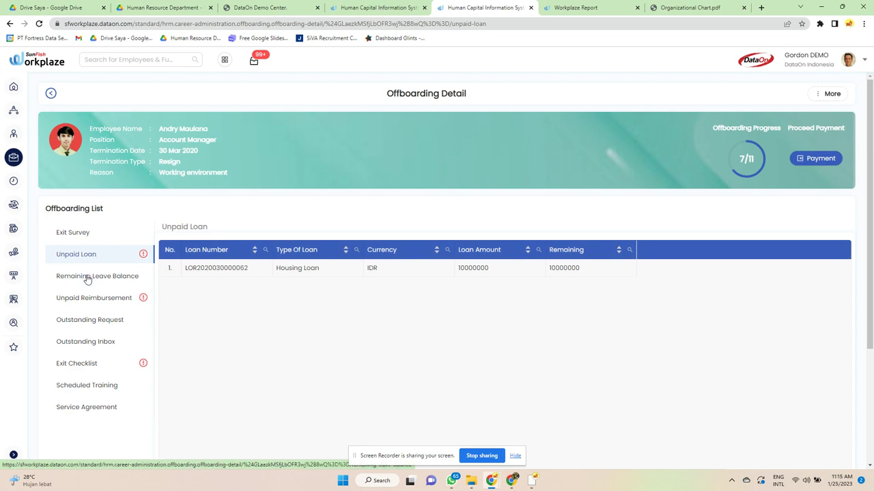
left_click(86, 278)
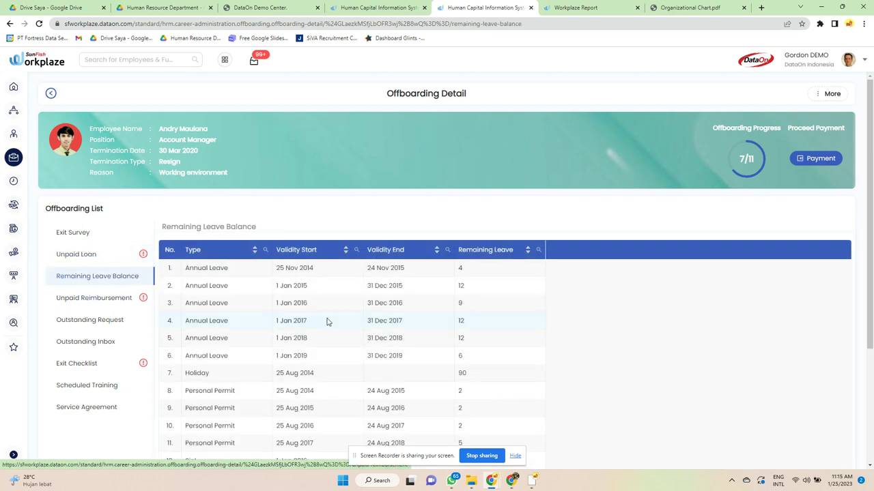
scroll(327, 323, "down", 3)
left_click(90, 132)
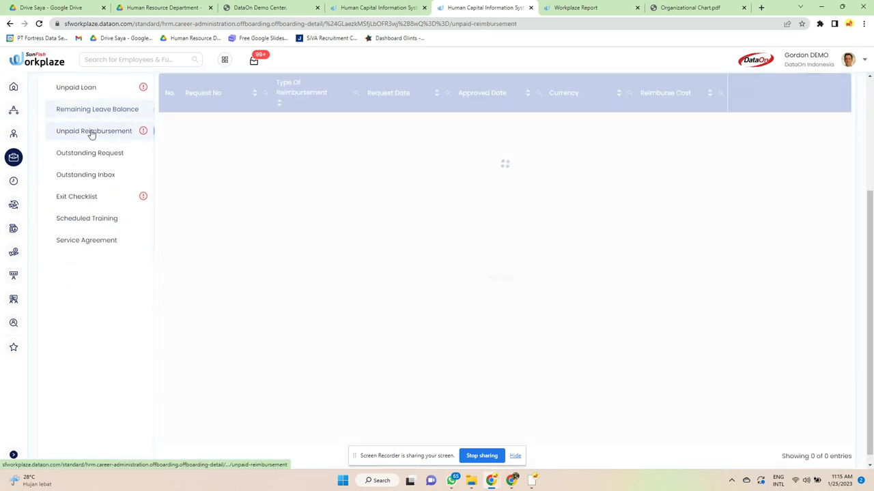
scroll(273, 204, "up", 2)
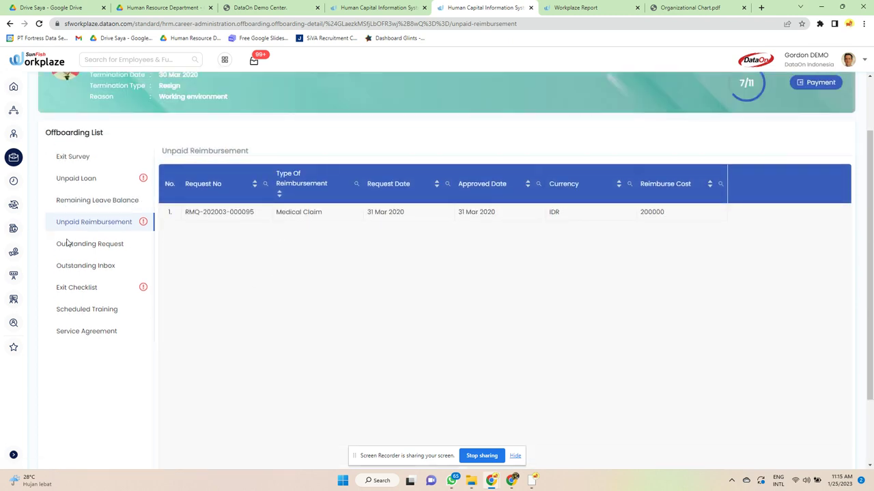
Look through the offboarding sections from Outstanding Request to Service Agreement and open the employee's Payment form
left_click(84, 253)
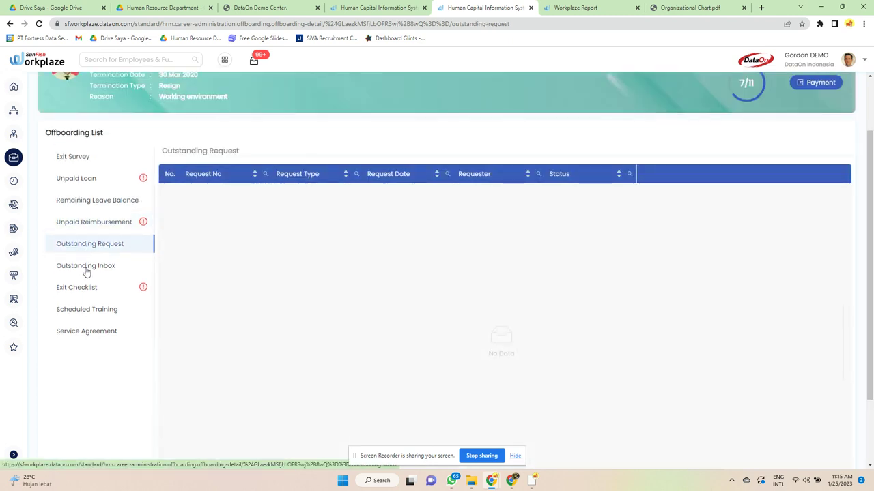
left_click(87, 271)
left_click(91, 289)
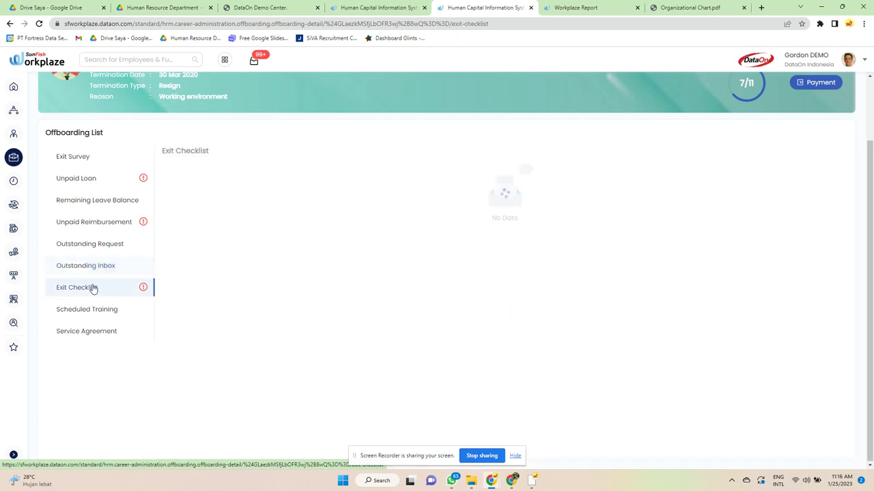
left_click(117, 314)
left_click(97, 331)
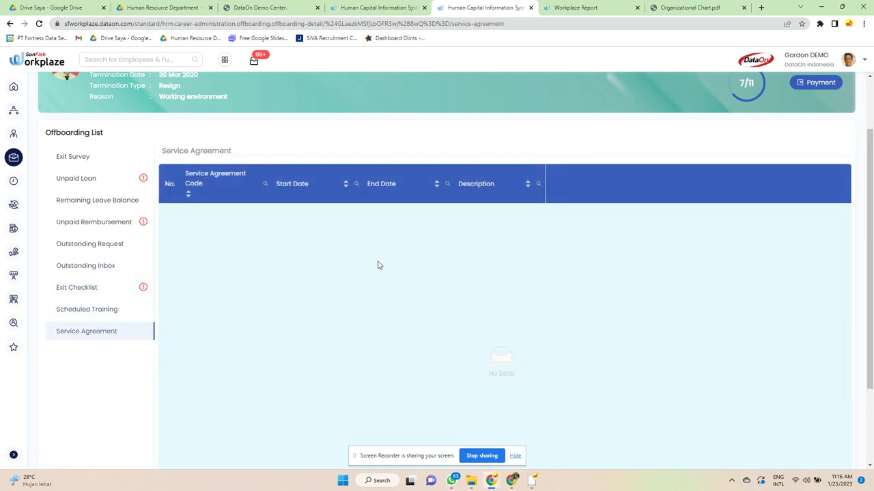
scroll(380, 251, "up", 2)
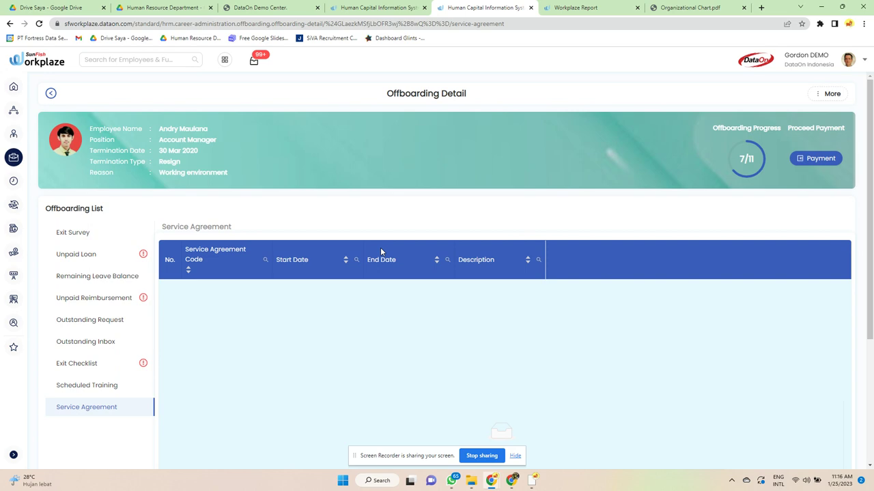
left_click(814, 159)
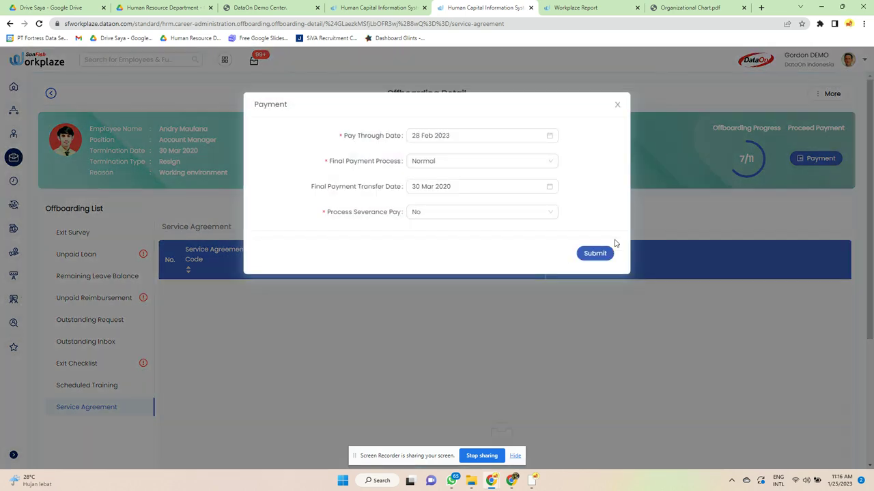
Submit the Account Manager's offboarding payment with pay through date 28 Feb 2023, Normal final payment process and no severance pay
left_click(597, 253)
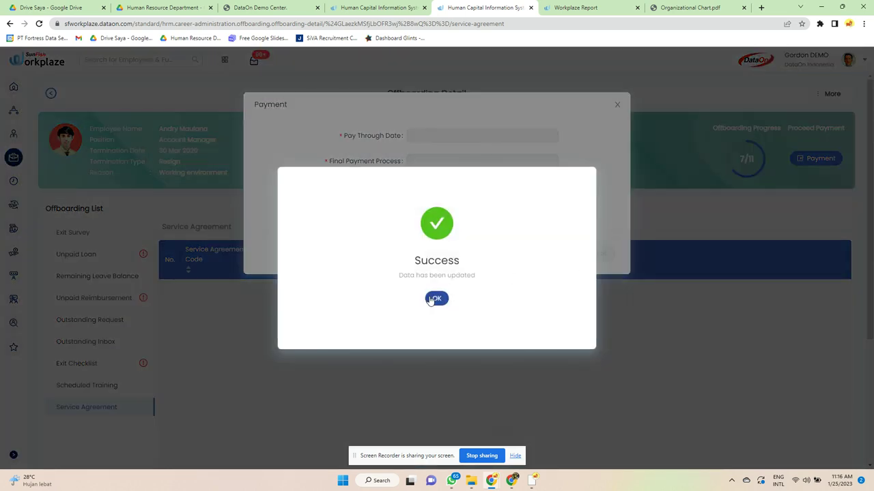
left_click(435, 299)
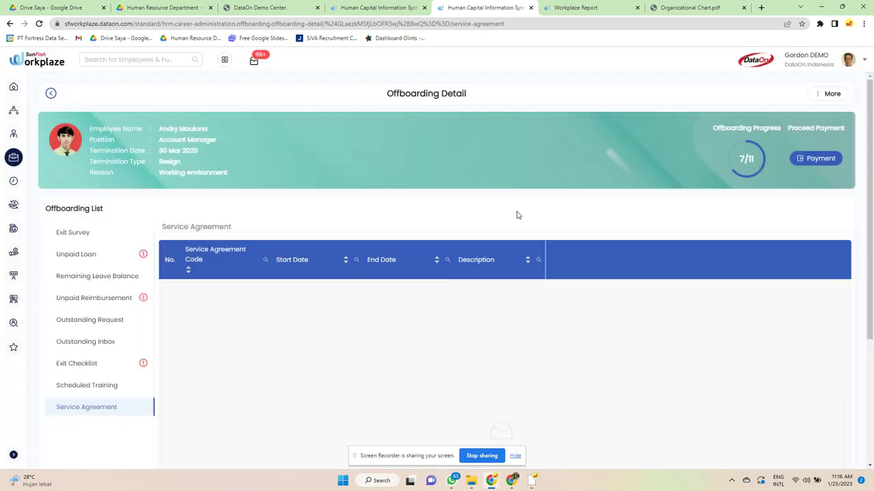
Mark Laptop, CARD ID, UNIFORM and BUSINESS NAME CARD as completed in the Exit Checklist and try to submit it
left_click(84, 365)
left_click(379, 278)
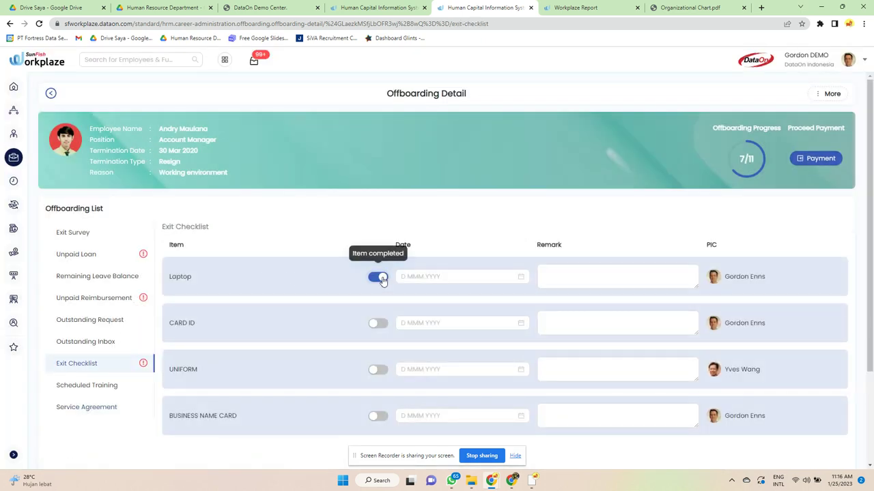
left_click(377, 324)
scroll(378, 324, "down", 2)
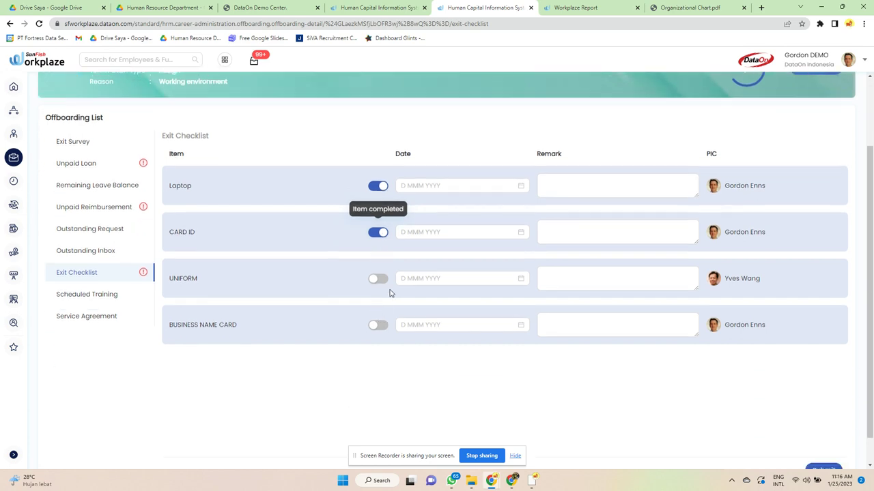
left_click(376, 277)
left_click(377, 323)
scroll(737, 407, "down", 1)
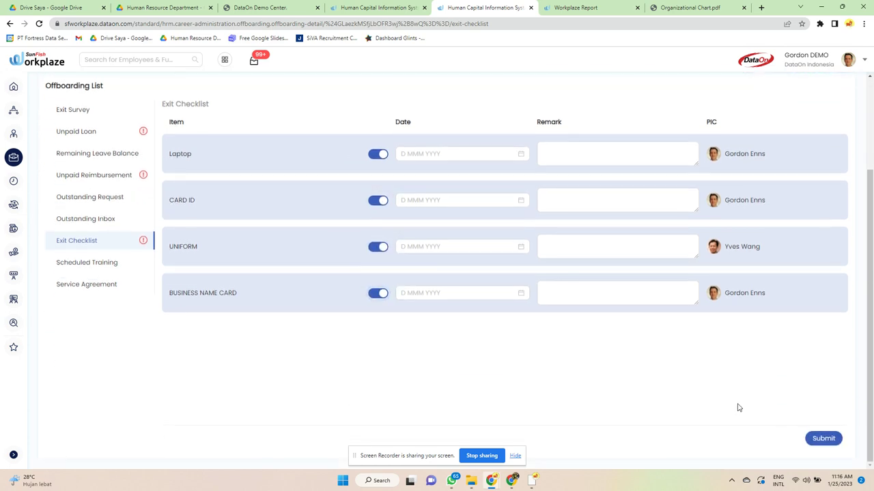
left_click(826, 439)
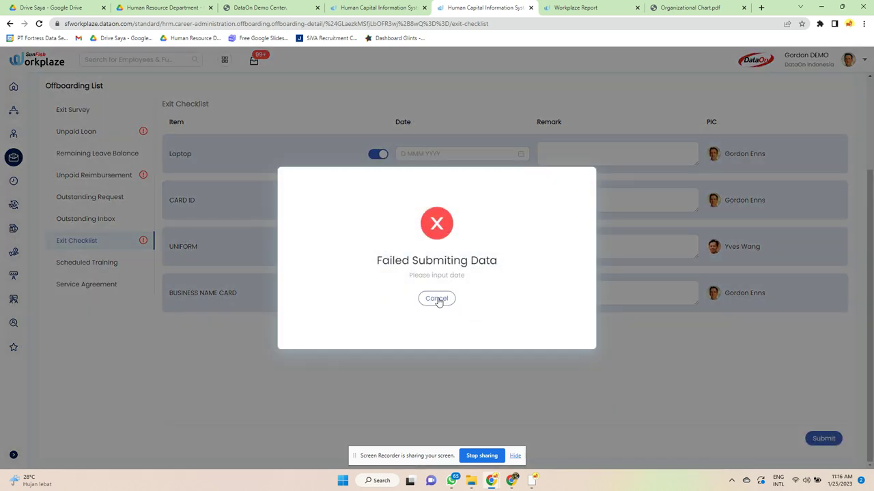
left_click(438, 299)
Open the Career Administration Reports, leaving the offboarding page without saving the exit checklist changes
left_click(14, 181)
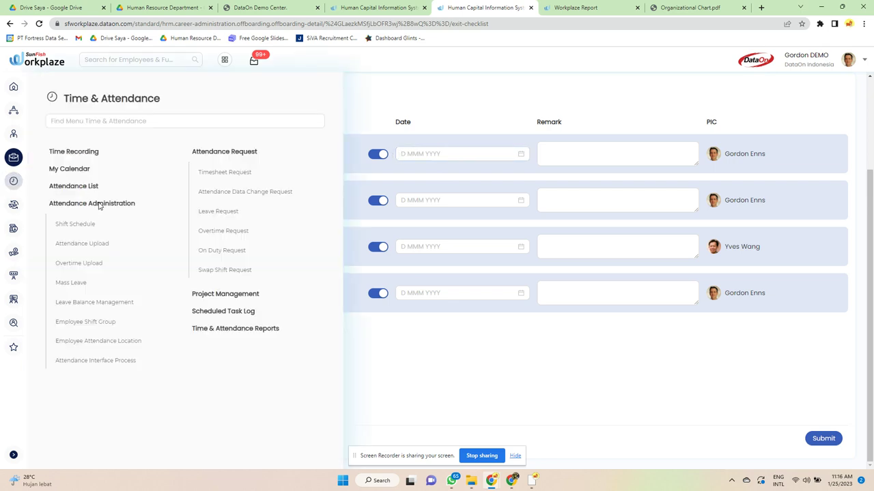
left_click(480, 364)
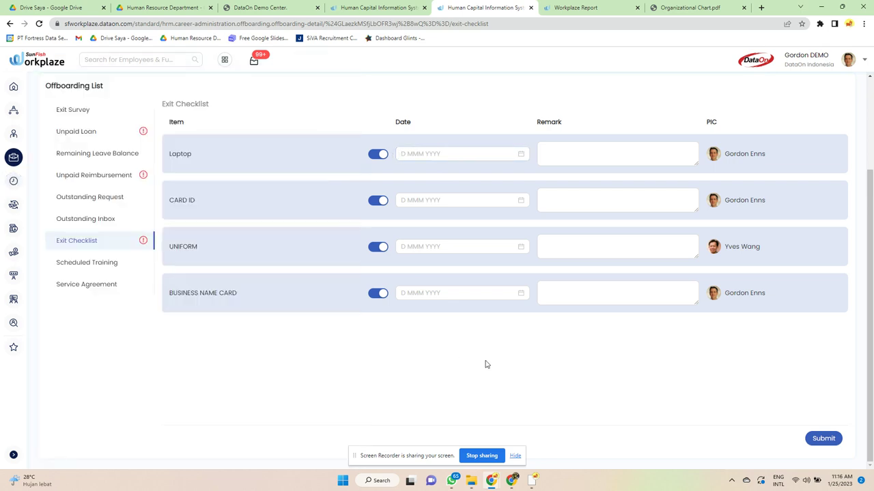
left_click(13, 156)
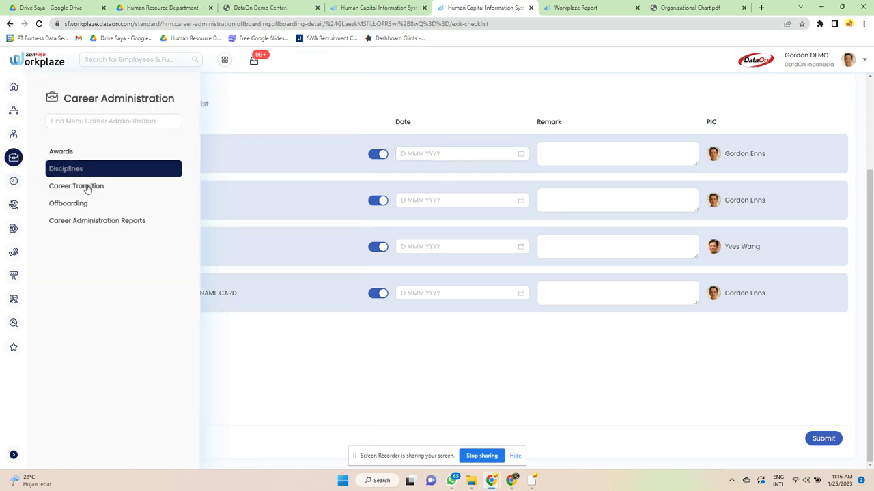
left_click(92, 220)
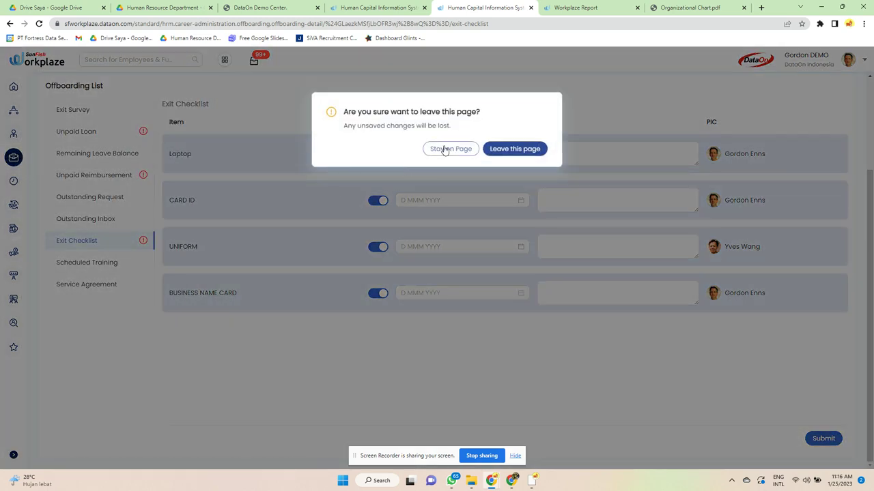
left_click(505, 156)
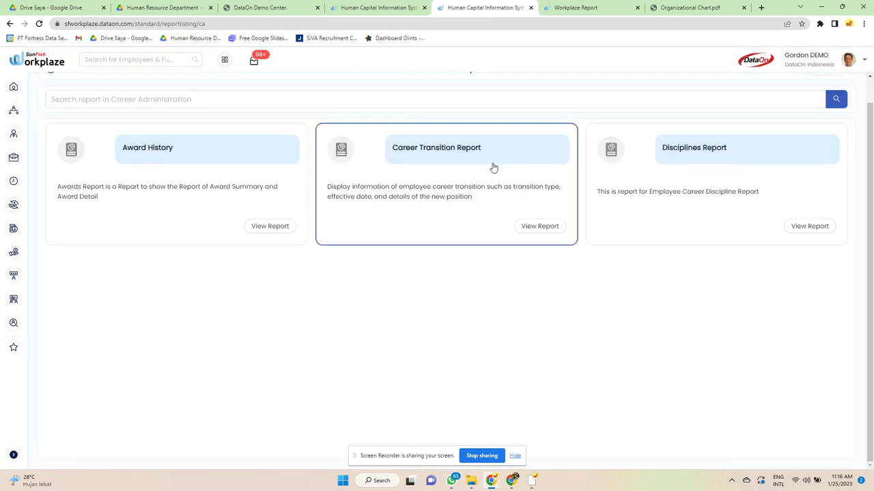
Open the Award History report, try to preview it for all employees, and return to the career report list
left_click(168, 147)
left_click(593, 371)
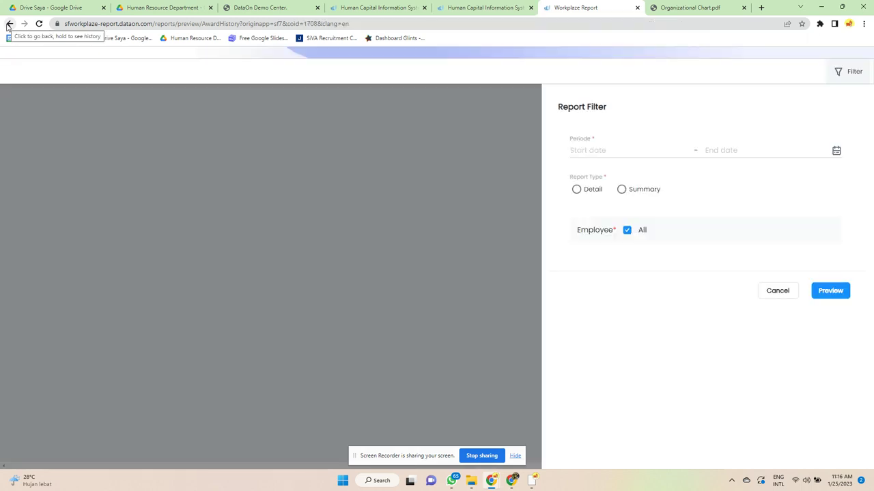
left_click(844, 294)
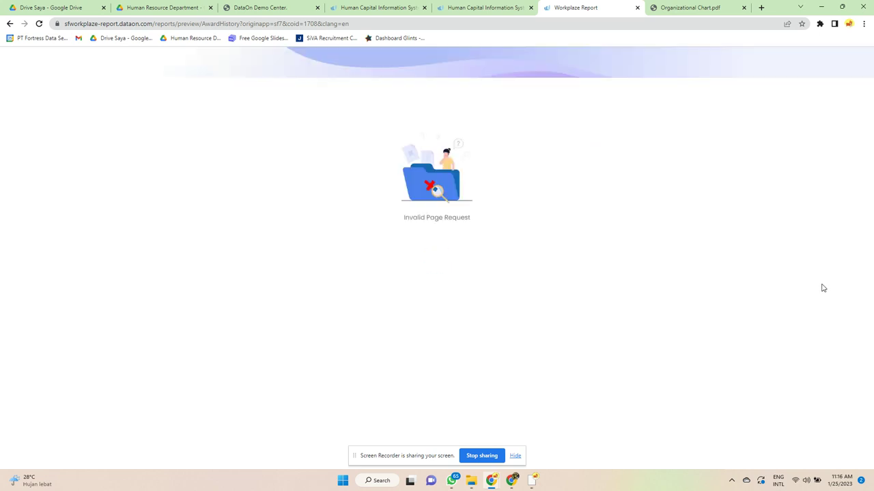
left_click(485, 8)
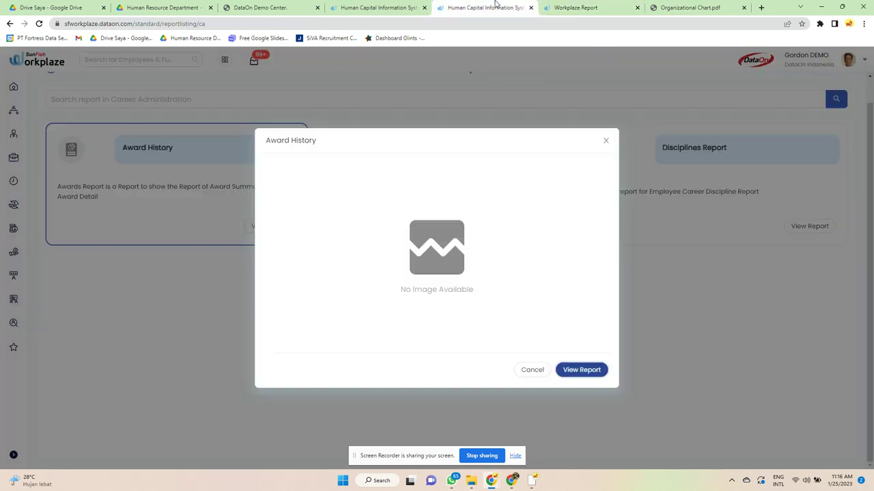
left_click(606, 140)
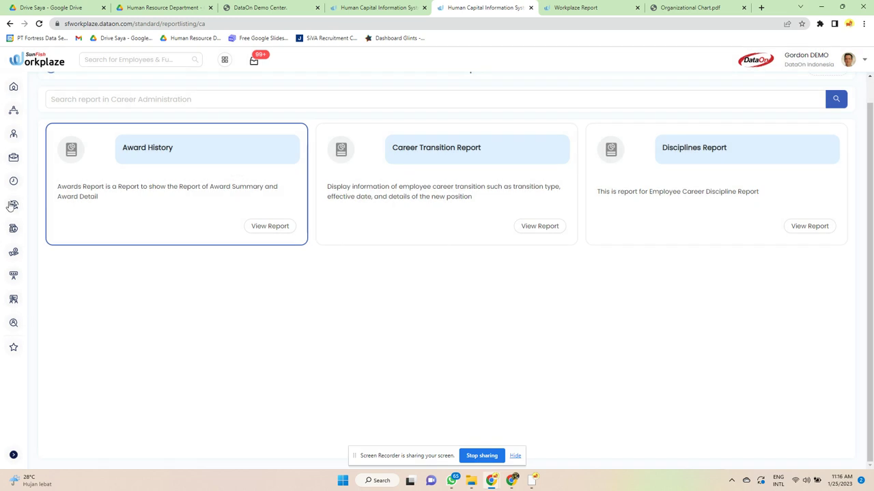
Try to open Time Recording under Time & Attendance and return to the home page
mouse_move(8, 162)
mouse_move(14, 181)
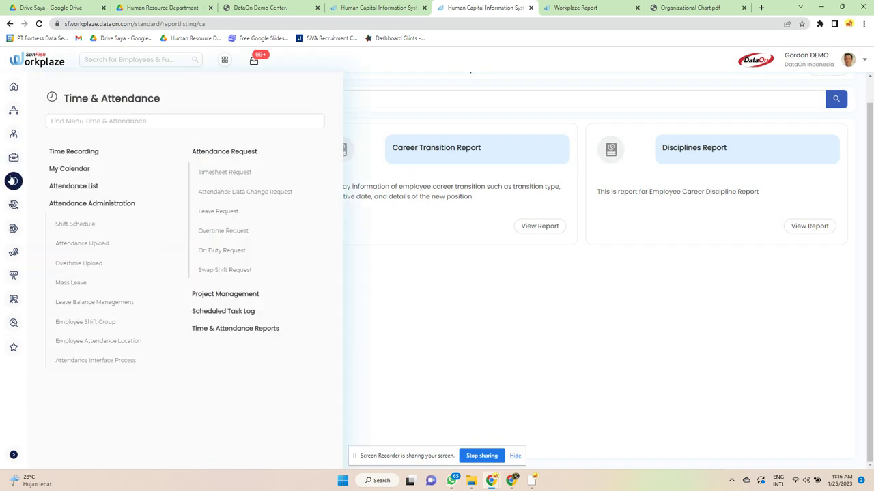
left_click(75, 155)
left_click(456, 309)
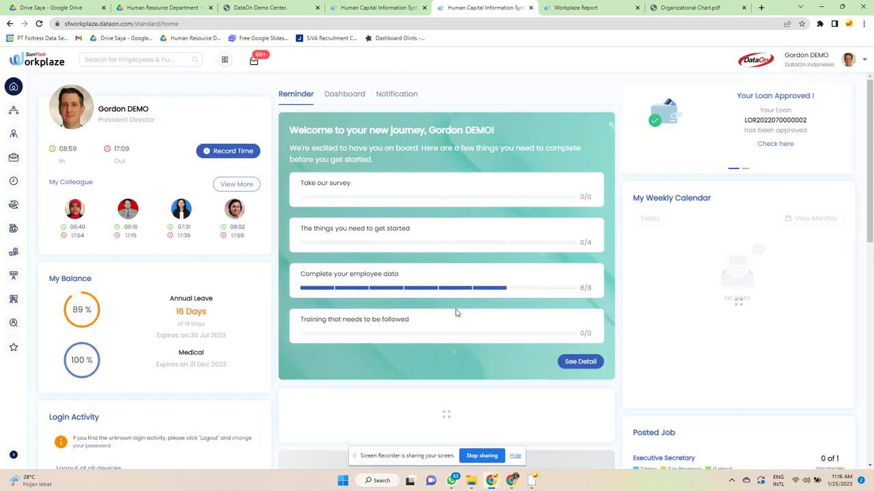
Open My Calendar under Time & Attendance and look over the January 2023 attendance calendar
mouse_move(14, 181)
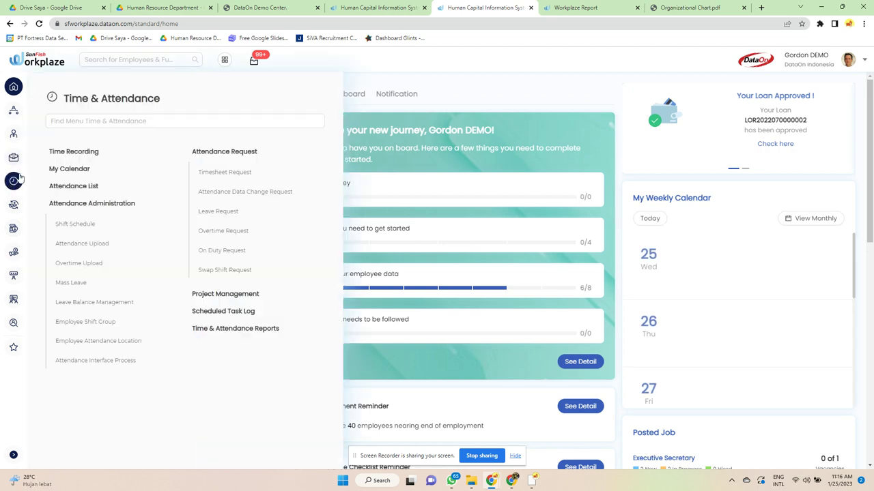
left_click(60, 165)
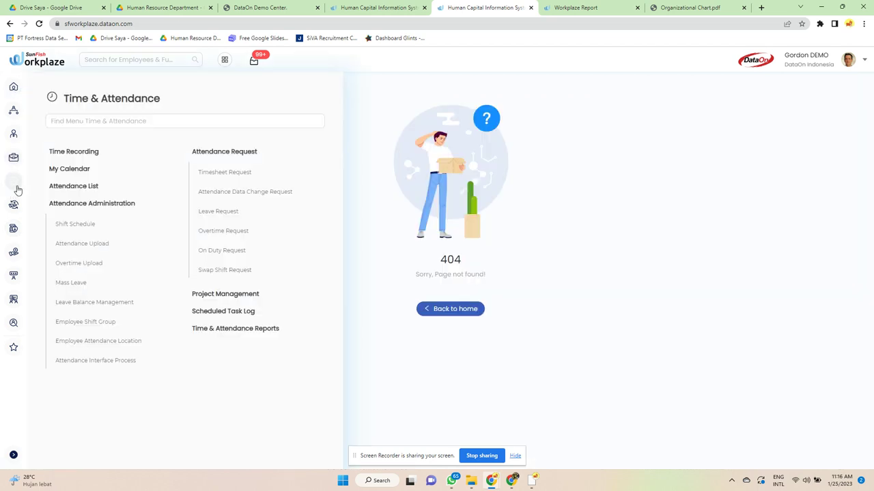
left_click(70, 171)
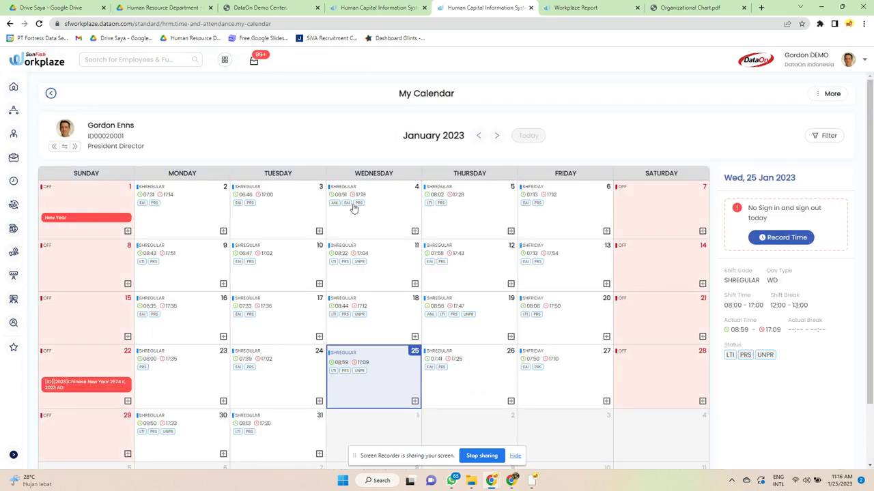
scroll(508, 249, "down", 1)
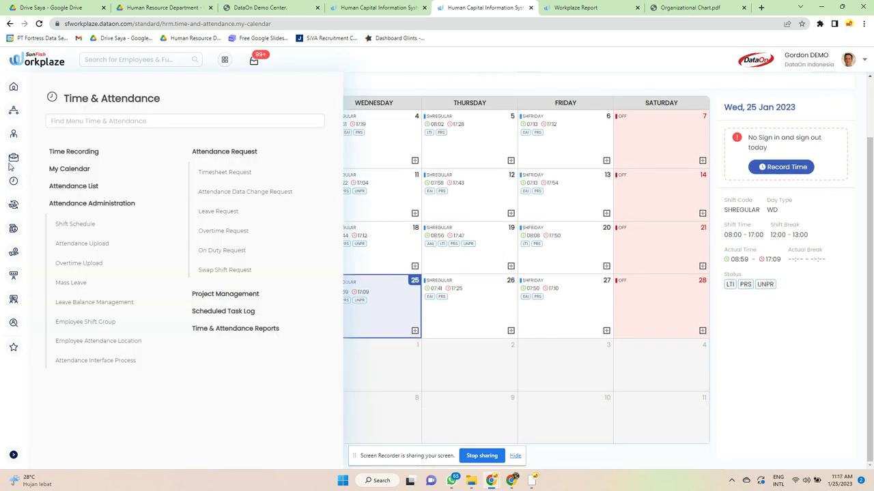
Open the Attendance List and view the first listed employee's attendance log and attendance photo and location details
mouse_move(14, 157)
mouse_move(13, 181)
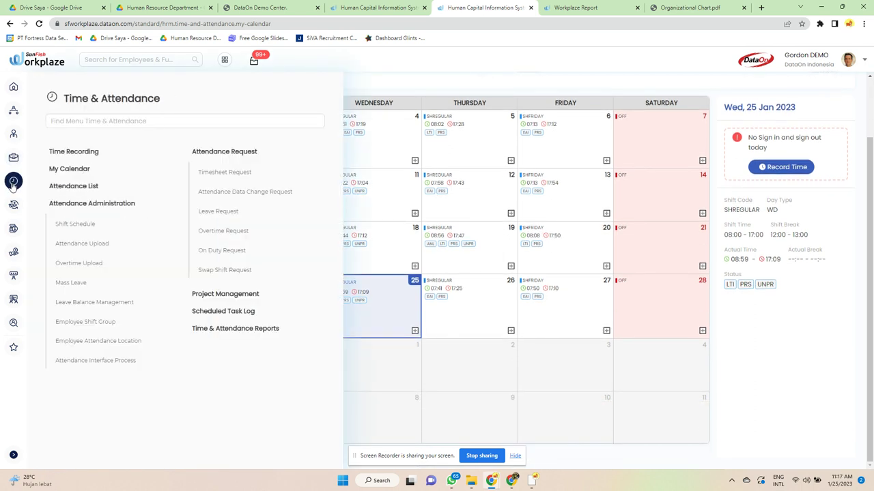
left_click(94, 191)
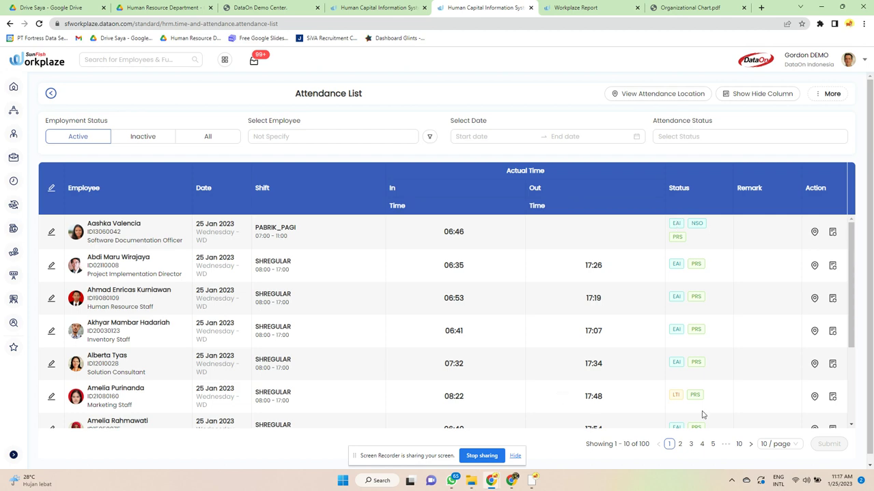
left_click(833, 232)
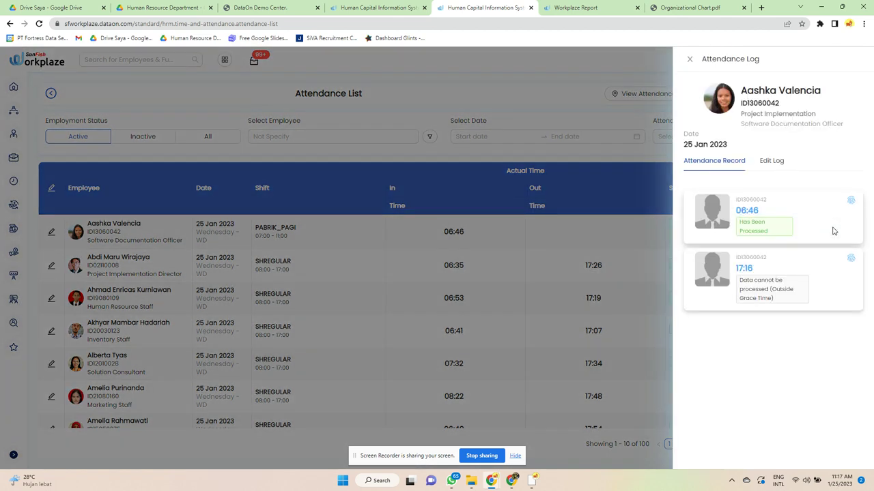
left_click(689, 60)
left_click(815, 233)
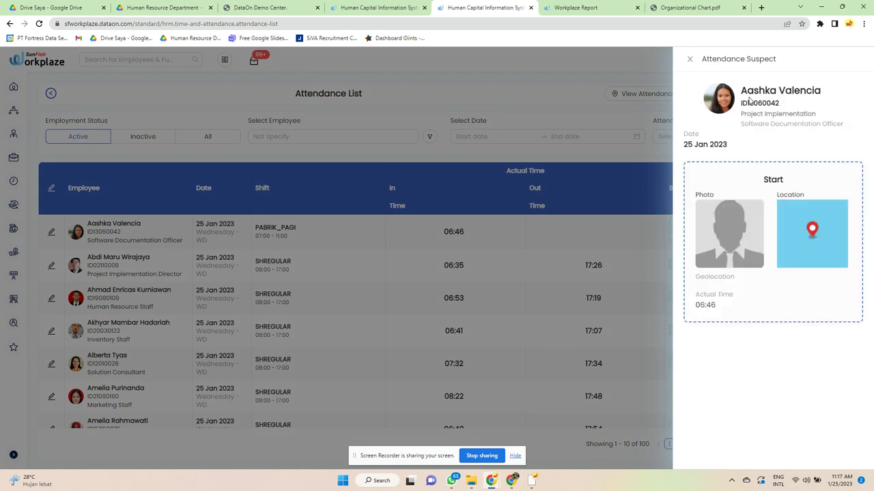
left_click(688, 59)
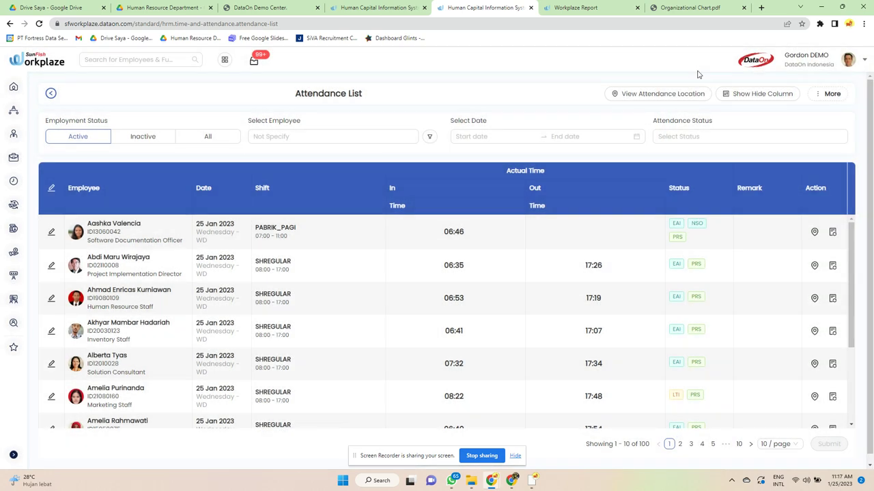
Show the editable shift, time, status and remark fields of the Solution Consultant's attendance record, and leave editing without submitting
scroll(557, 247, "down", 3)
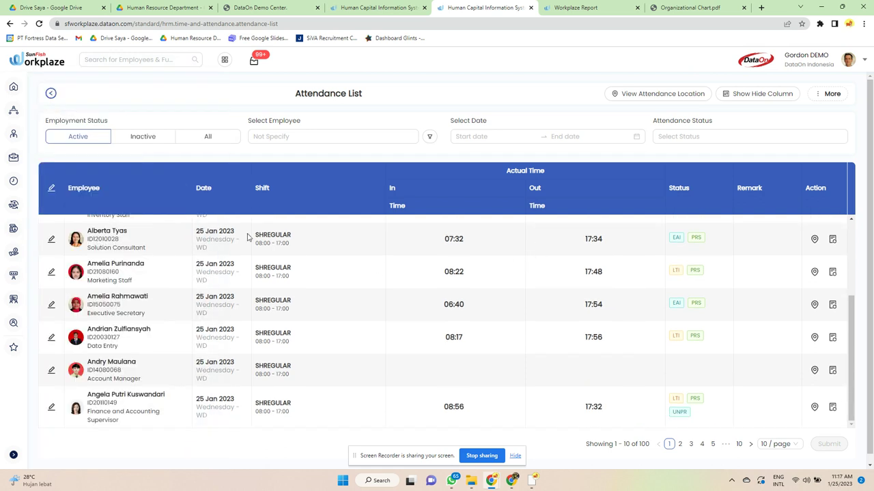
left_click(51, 239)
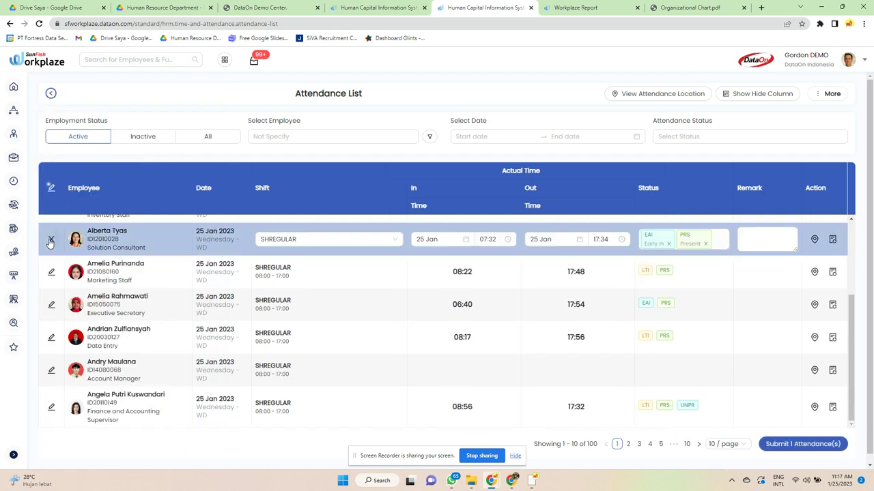
left_click(50, 240)
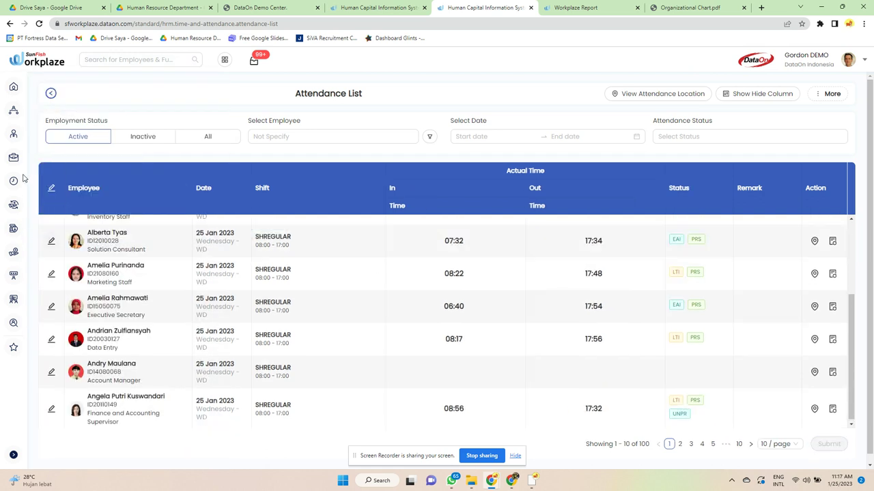
Open Project Management under Time & Attendance and view the budget detail of Internal Project
mouse_move(13, 183)
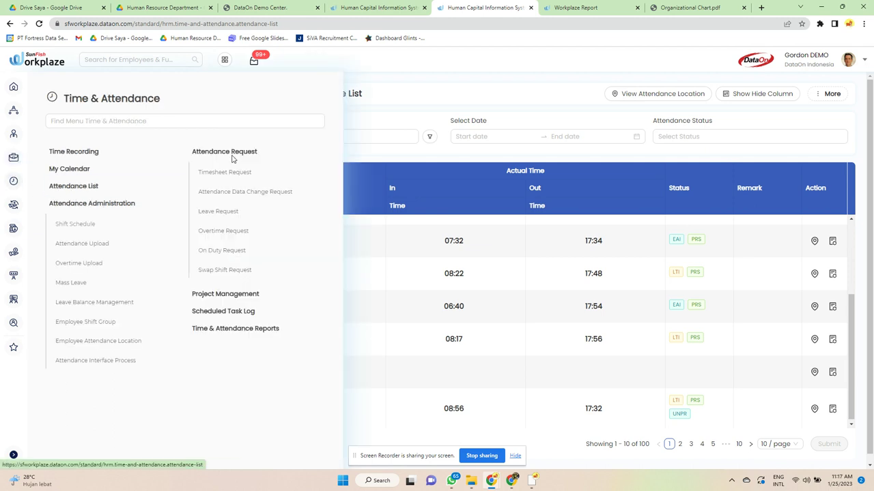
left_click(223, 296)
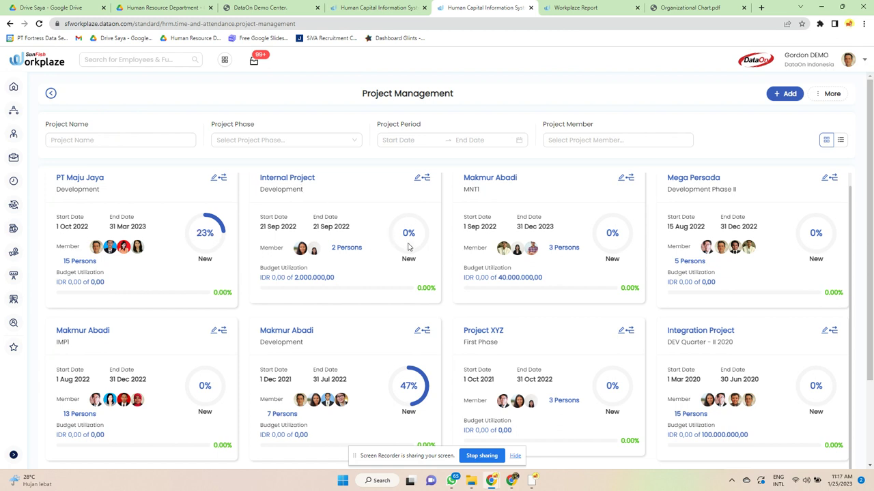
left_click(304, 278)
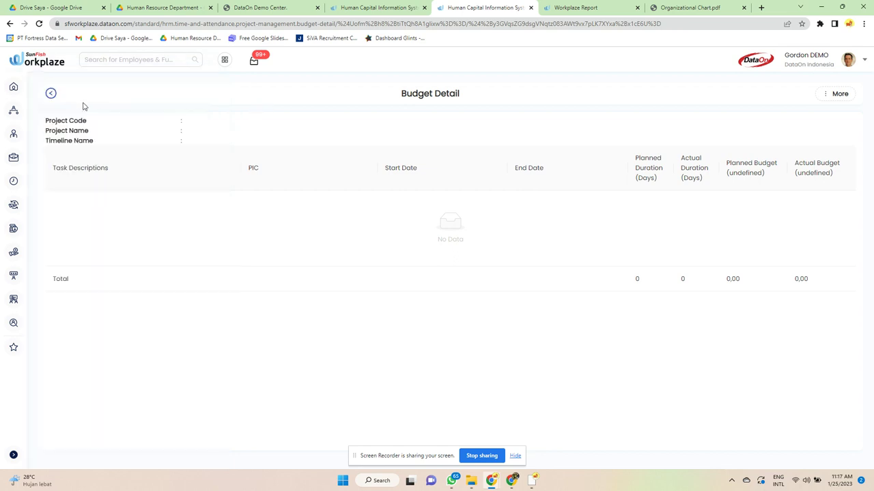
Return to Project Management and open the timeline of the PT Maju Jaya project
mouse_move(14, 181)
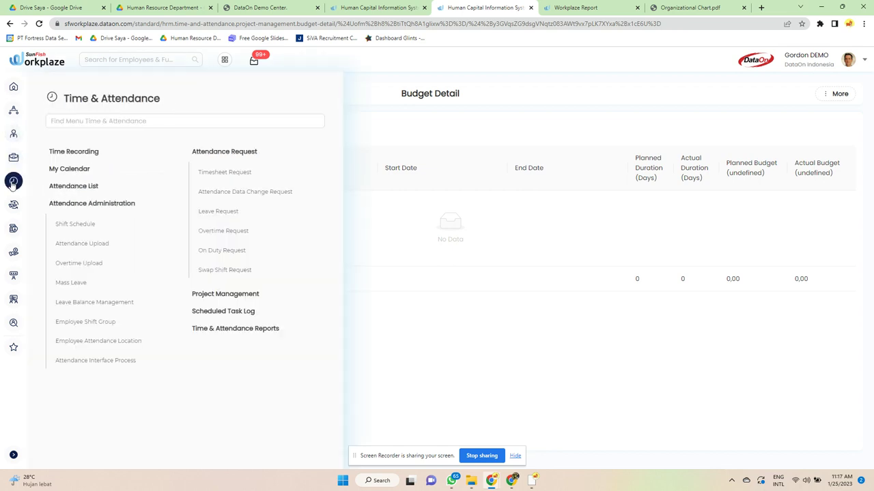
left_click(219, 294)
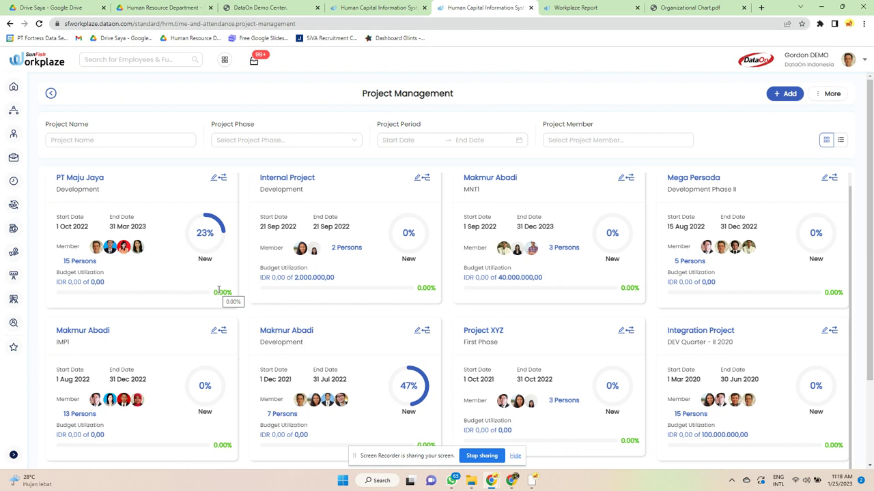
left_click(219, 179)
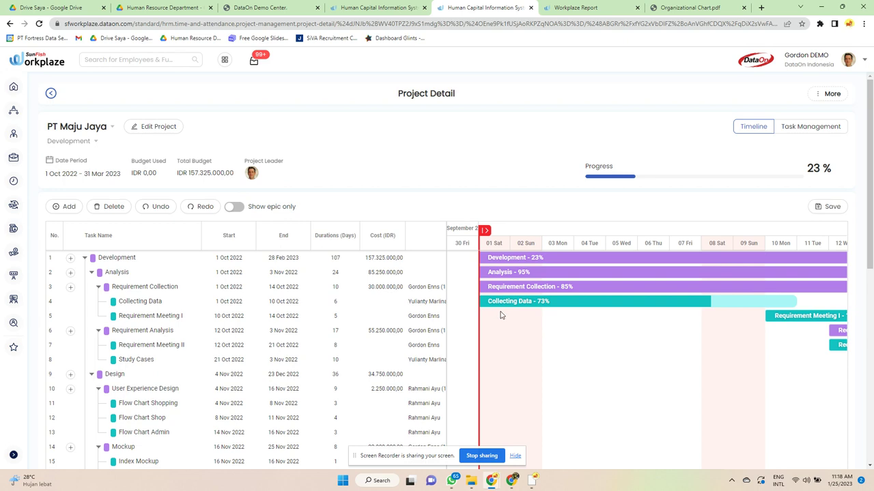
Look through the PT Maju Jaya task timeline, show only its epics, and restore the full task list
scroll(500, 315, "down", 5)
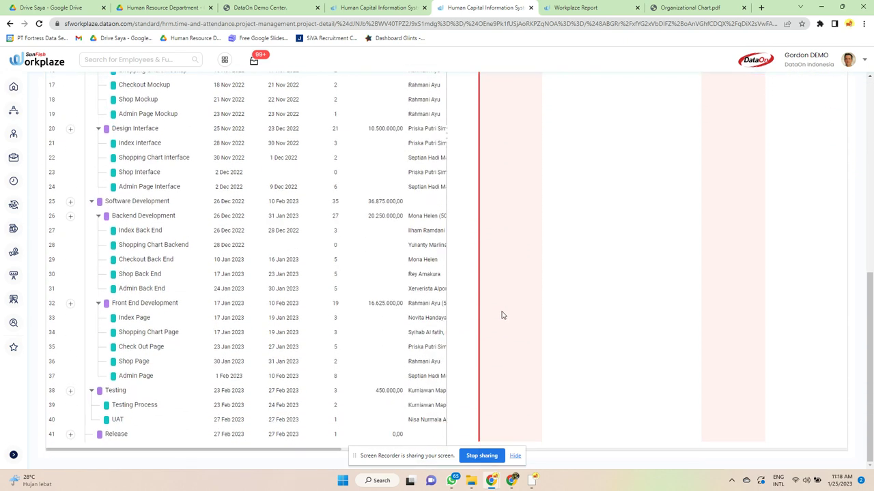
scroll(501, 315, "up", 6)
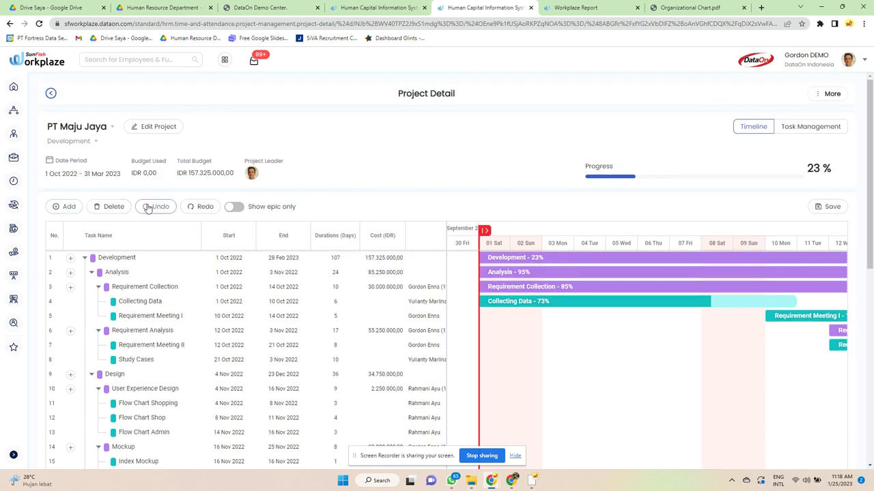
left_click(238, 208)
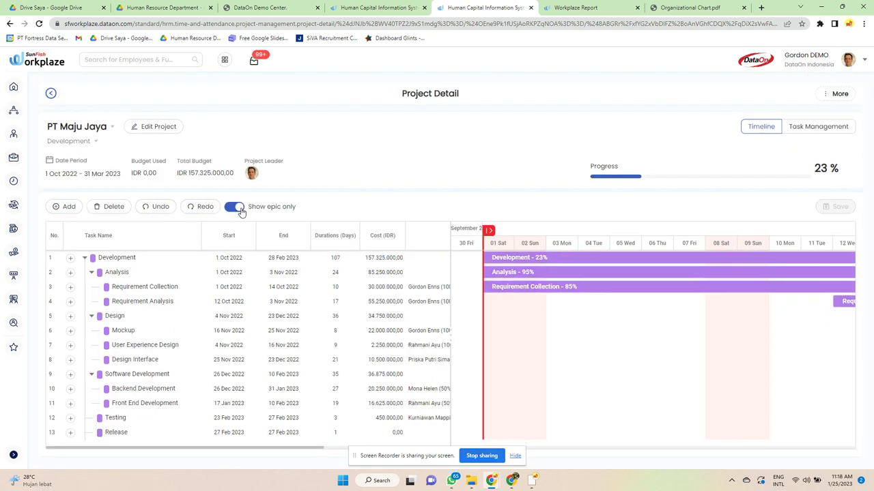
left_click(236, 209)
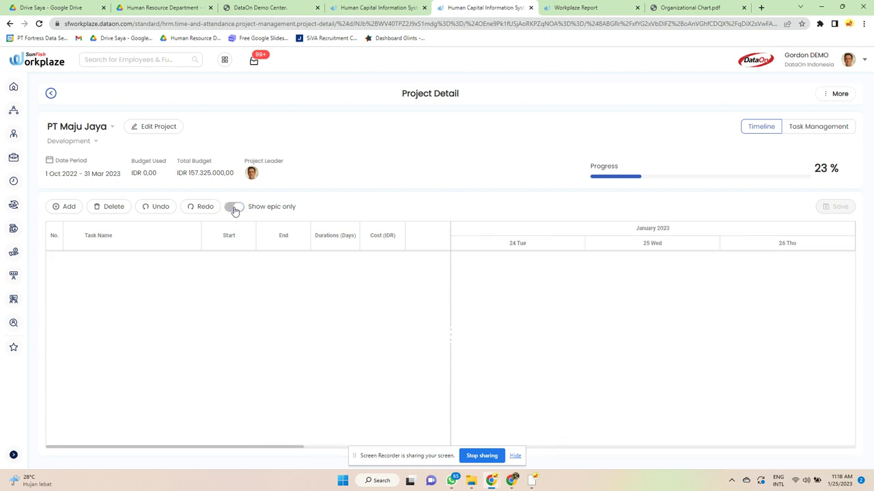
Open the PT Maju Jaya project for editing, submit its project information and return to the project detail
left_click(170, 129)
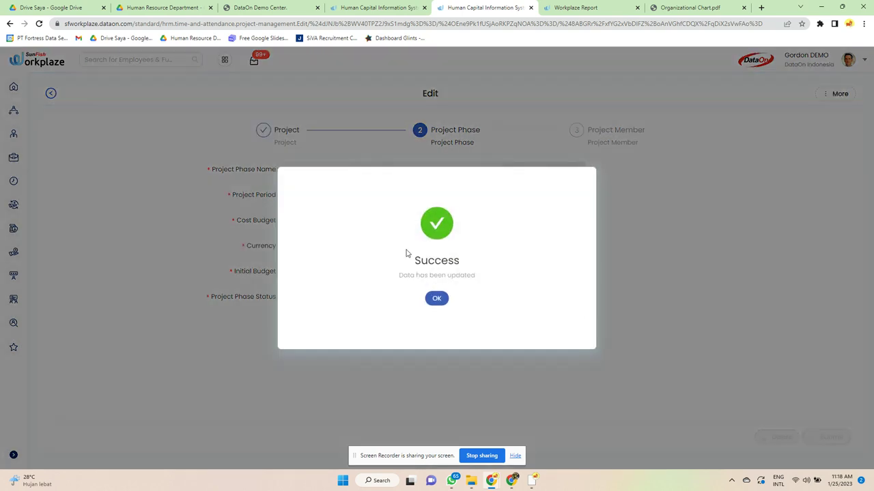
left_click(436, 300)
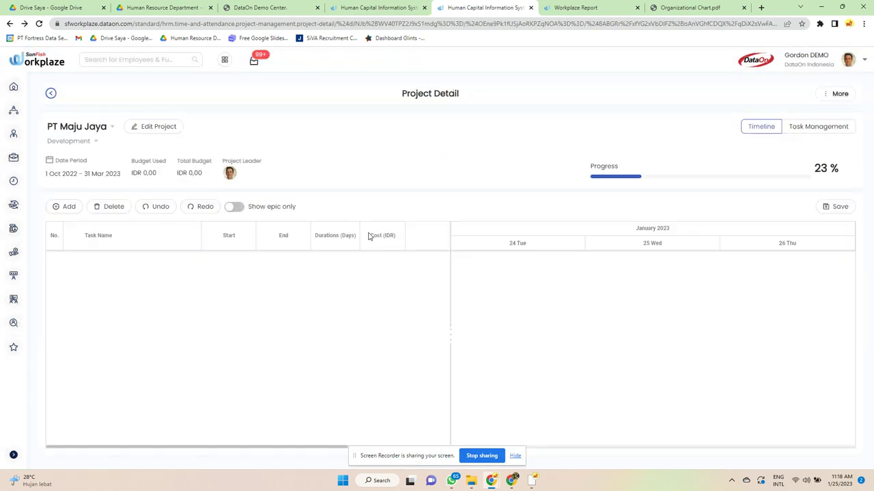
View the project's task management board with its task columns and member list, and return to the timeline
left_click(797, 128)
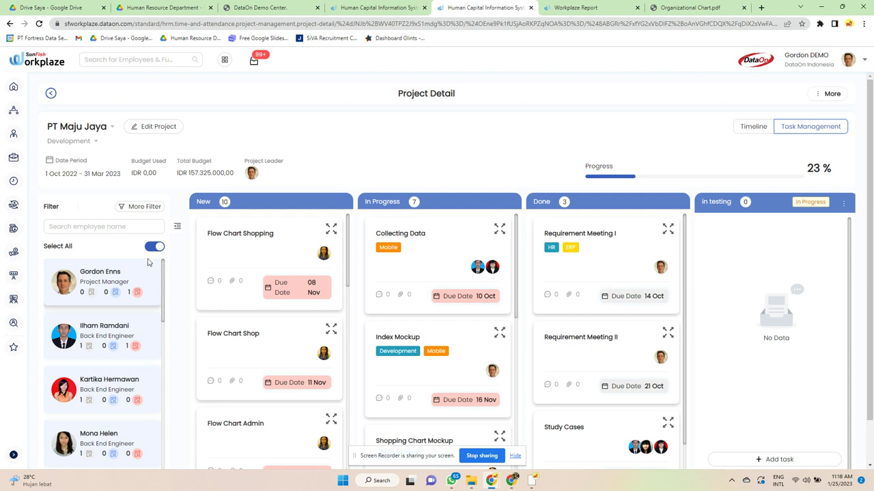
scroll(268, 250, "down", 1)
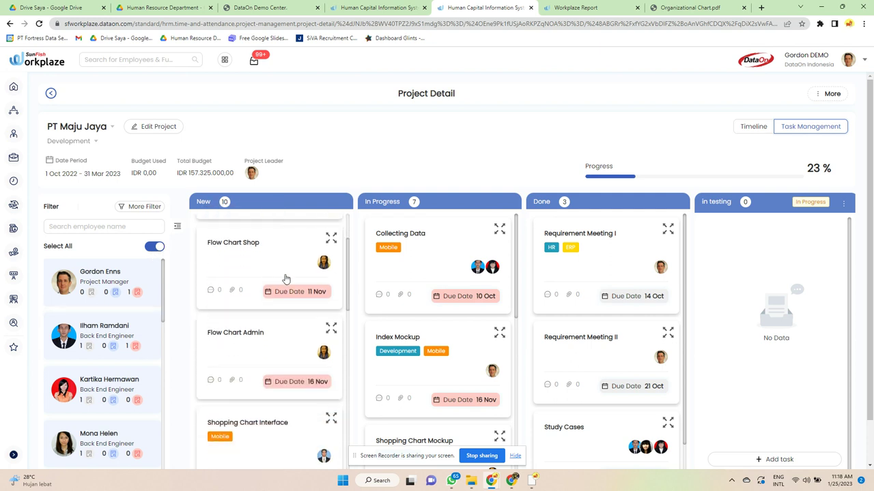
scroll(455, 306, "down", 1)
scroll(577, 318, "down", 1)
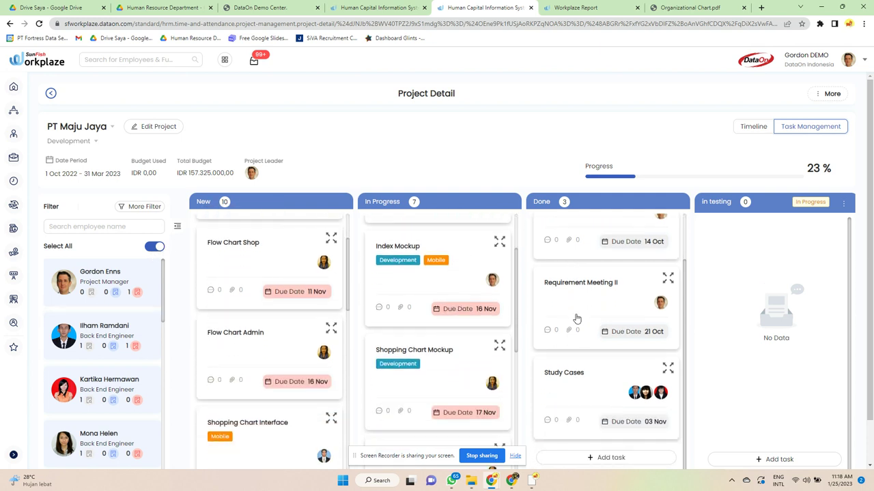
scroll(106, 287, "down", 5)
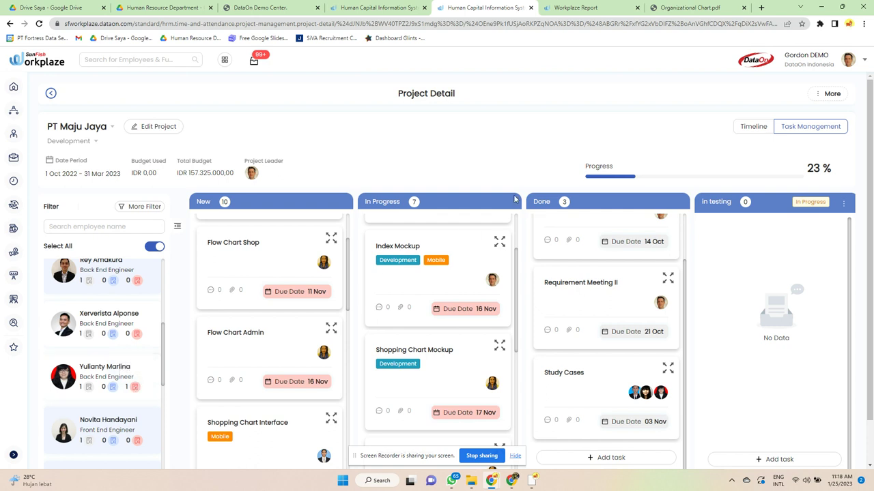
left_click(759, 126)
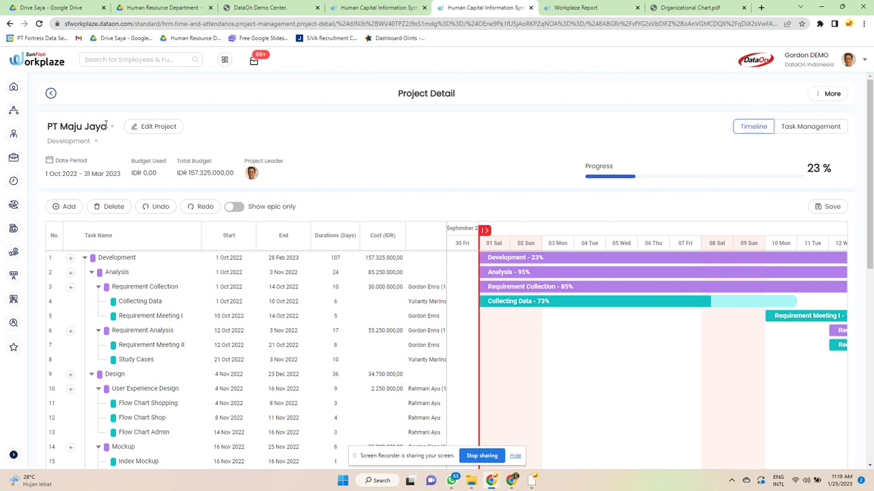
Open the Scheduled Task Log, view the leave balance log and its column options, and close them without changes
mouse_move(13, 181)
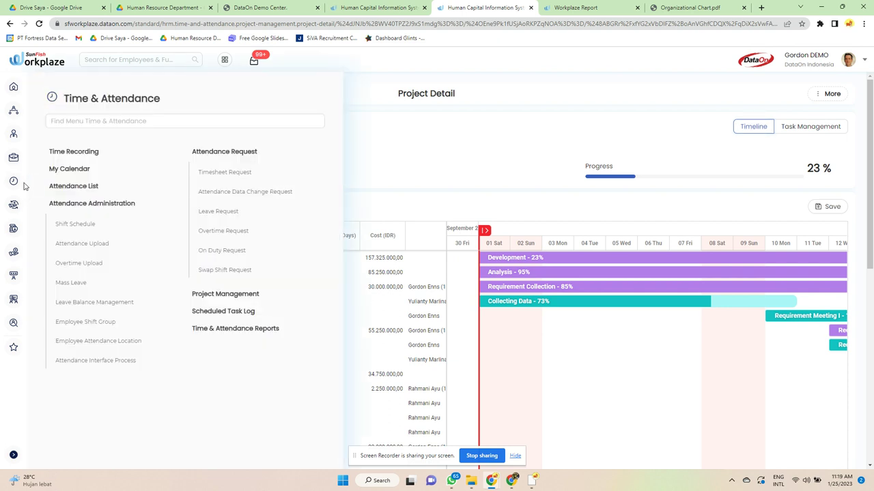
left_click(218, 311)
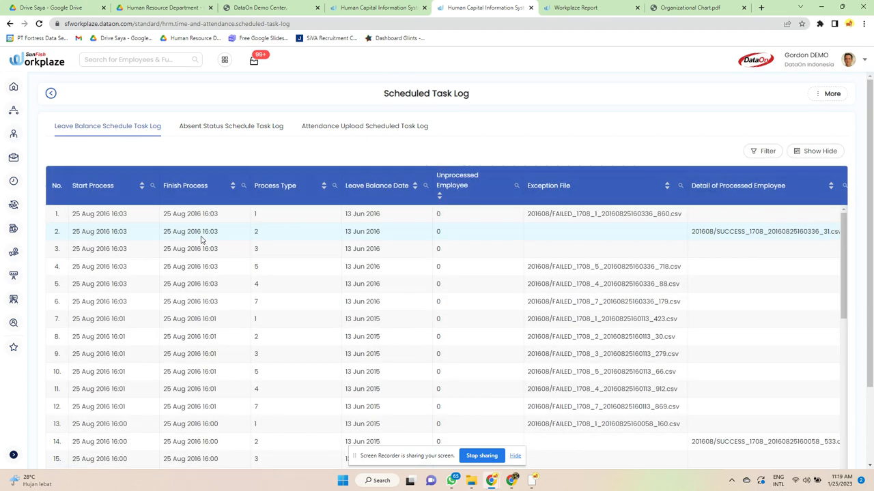
scroll(458, 287, "down", 7)
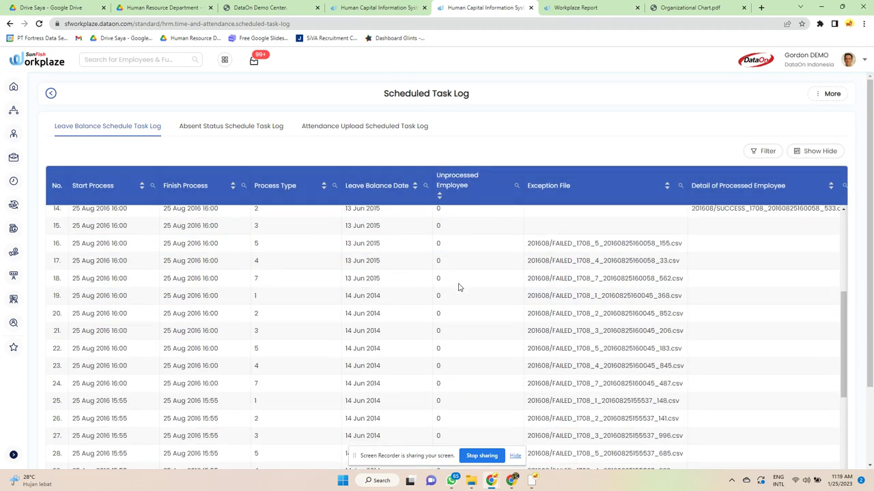
left_click(819, 151)
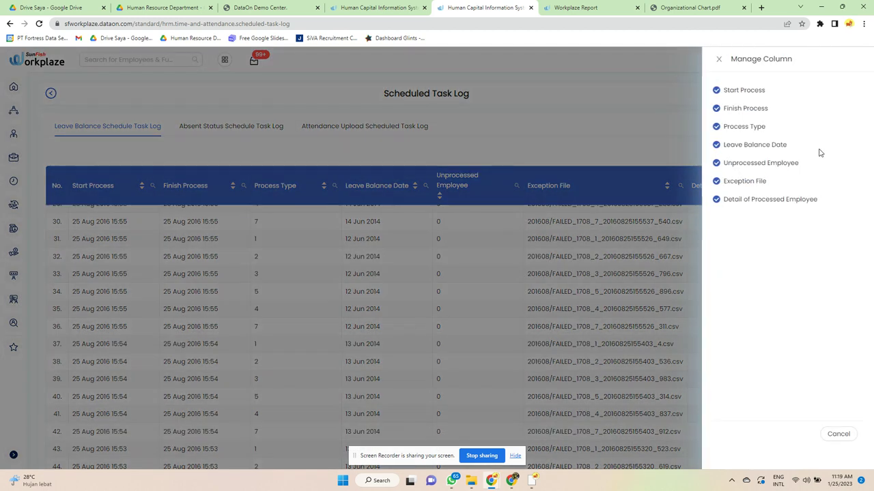
left_click(580, 141)
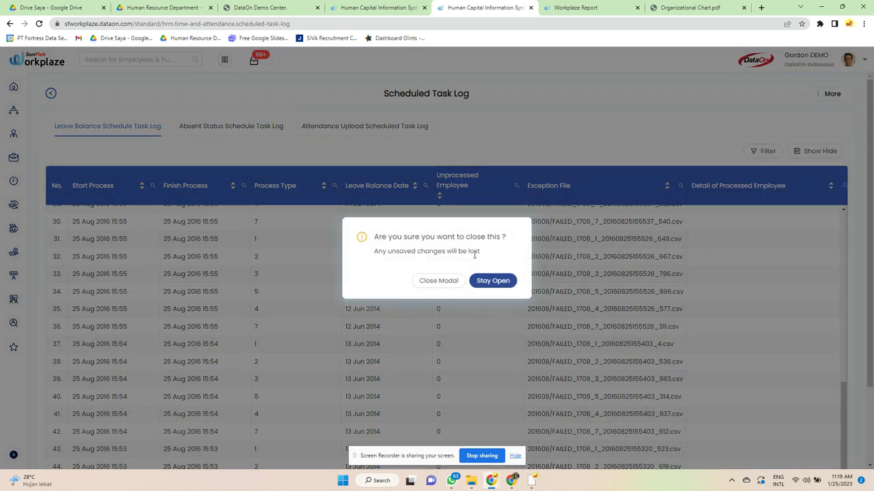
left_click(445, 282)
View the absent status log and the attendance upload log with its unprocessed data, unprocessed files and notification settings
left_click(244, 127)
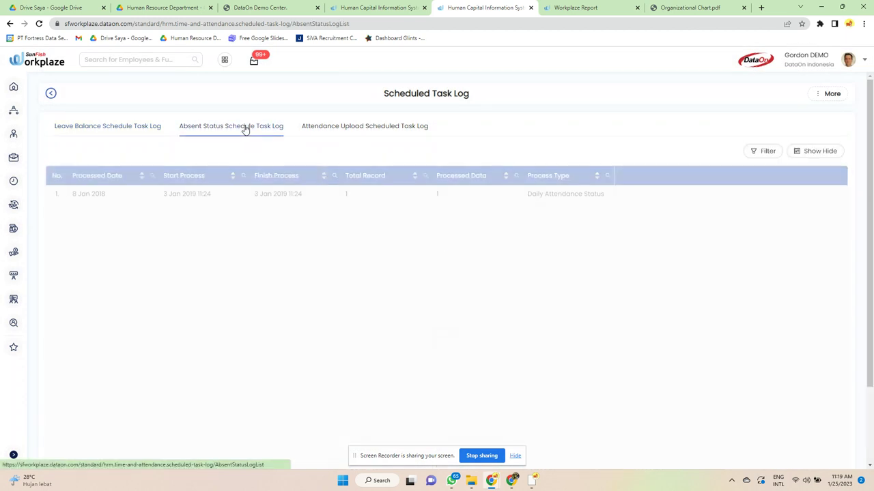
left_click(350, 130)
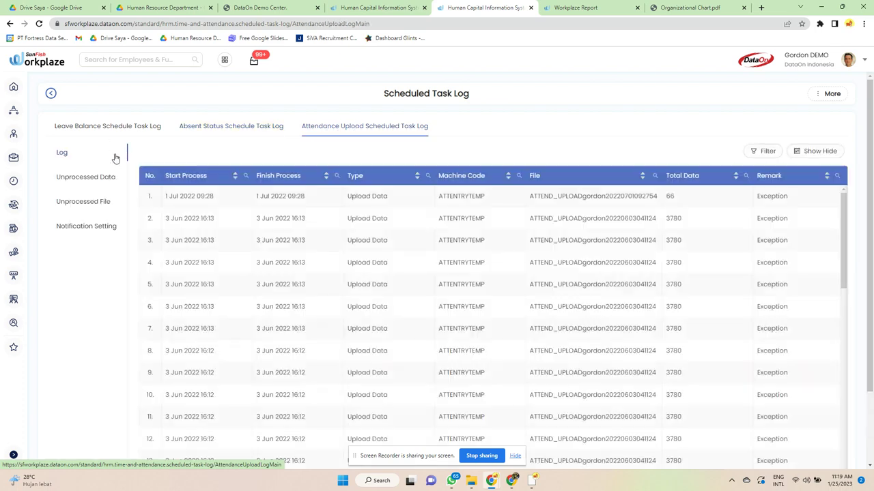
left_click(78, 179)
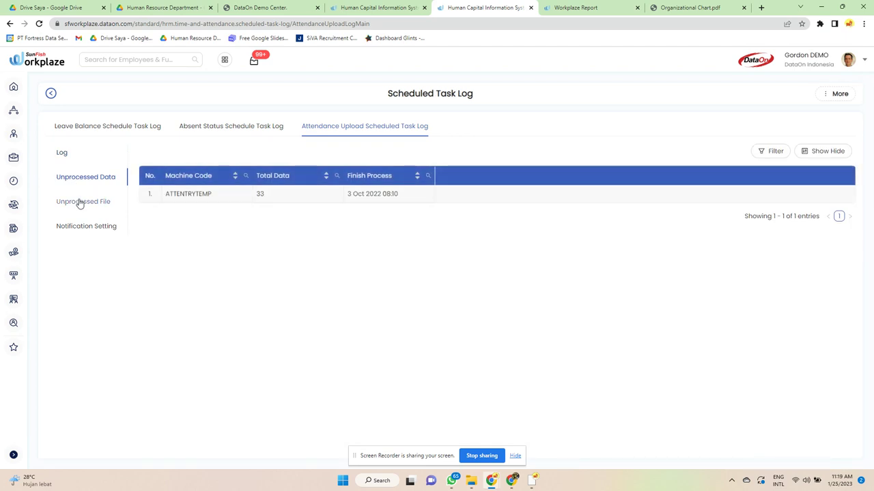
left_click(80, 203)
left_click(83, 228)
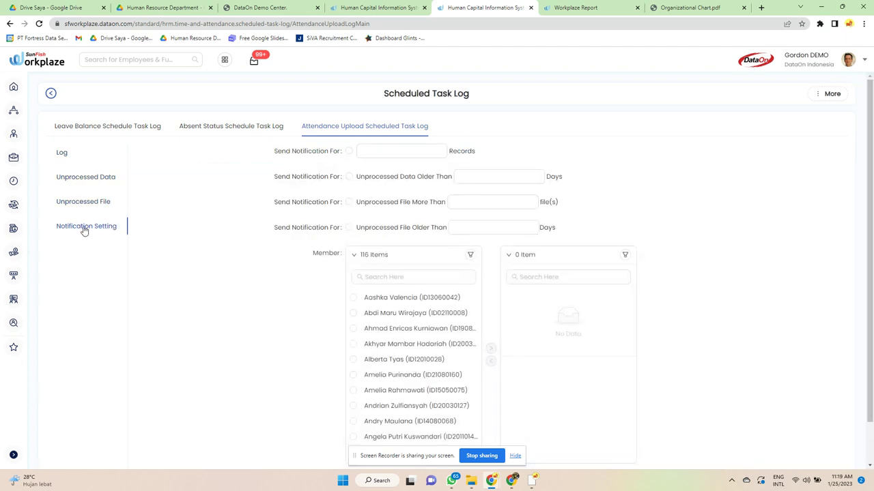
scroll(467, 251, "down", 2)
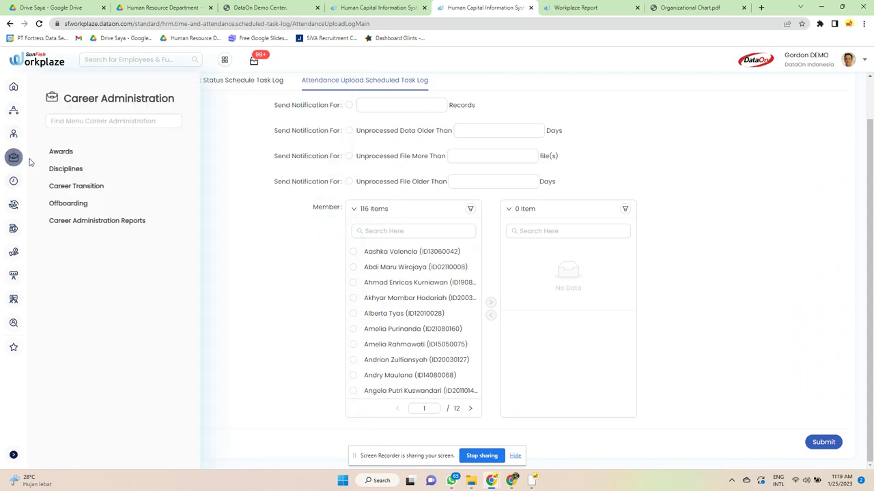
Open Time & Attendance Reports and look through the whole list of available reports
mouse_move(13, 180)
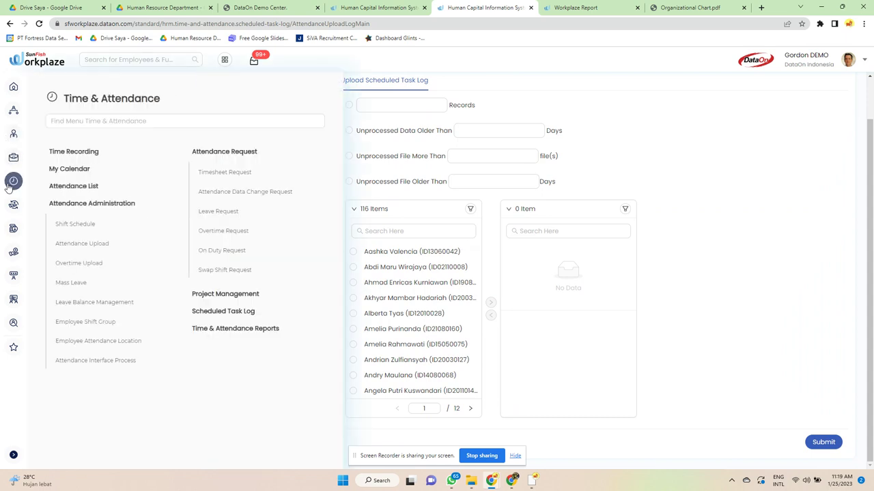
left_click(244, 331)
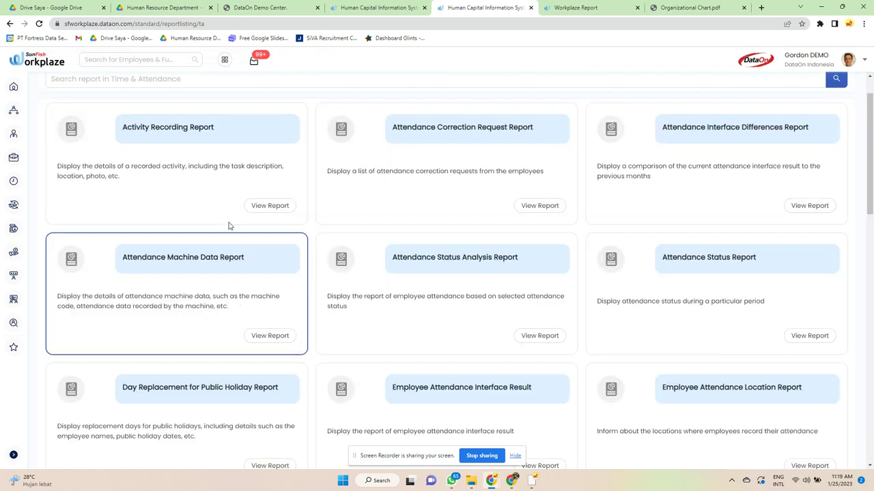
scroll(394, 307, "down", 3)
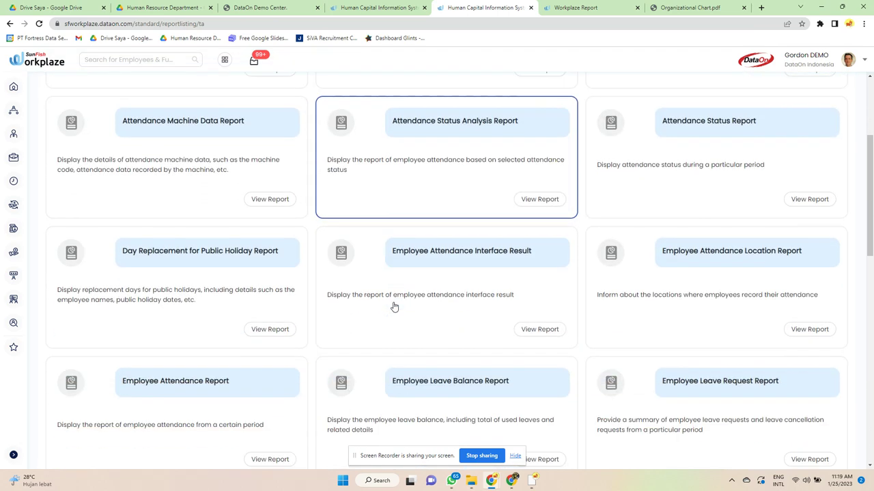
scroll(394, 308, "down", 4)
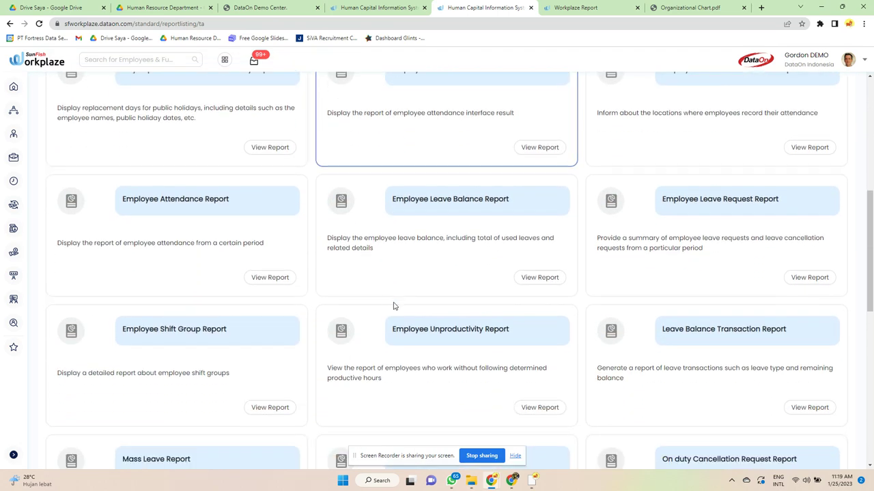
scroll(394, 307, "down", 4)
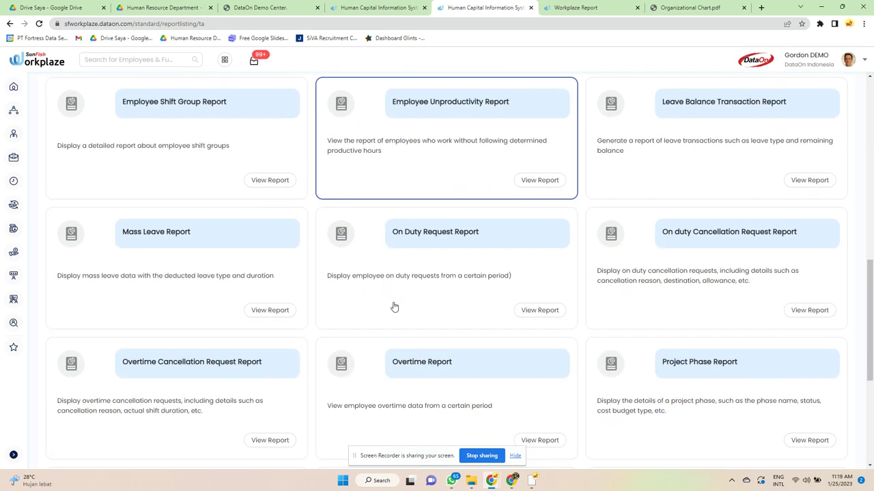
scroll(394, 307, "down", 3)
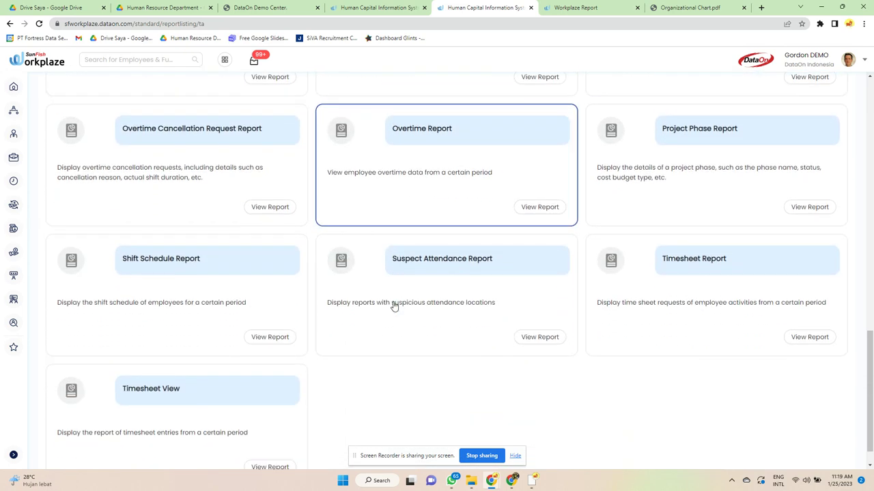
Open Shift Schedule under Attendance Administration and look through the Finance Team's schedule for 23 to 29 Jan 2023
mouse_move(10, 235)
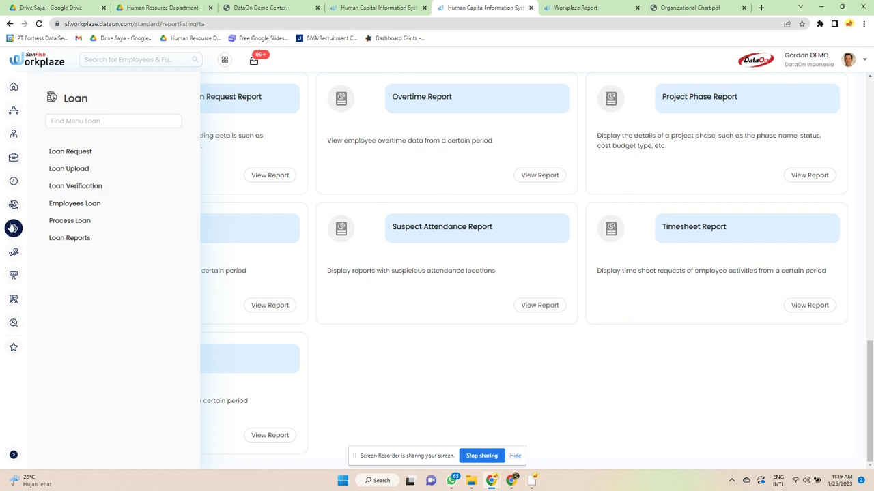
mouse_move(14, 210)
mouse_move(14, 181)
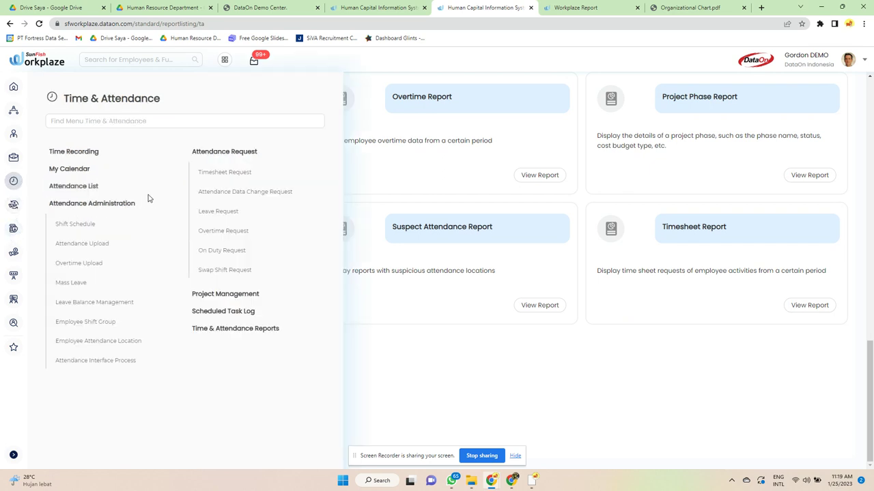
left_click(79, 224)
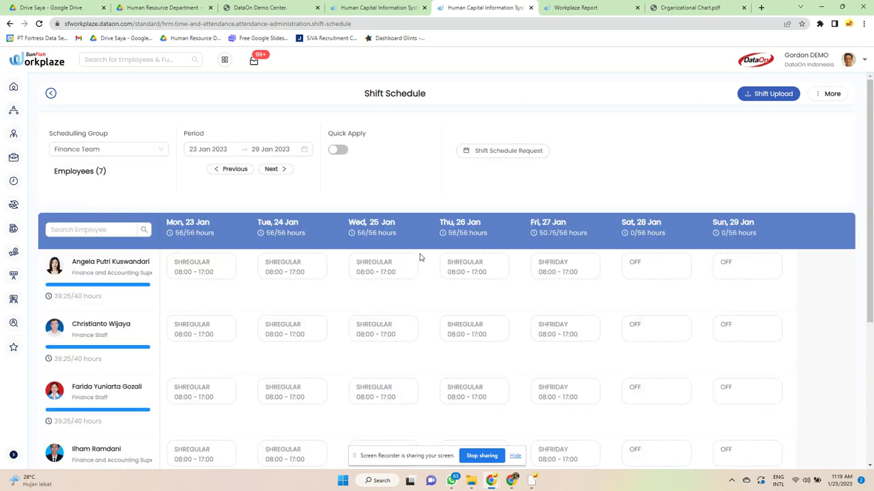
scroll(420, 257, "down", 3)
scroll(421, 255, "up", 3)
Preview the Quick Apply shift choices and switch the option off again, and view the shift schedule request inbox
left_click(339, 151)
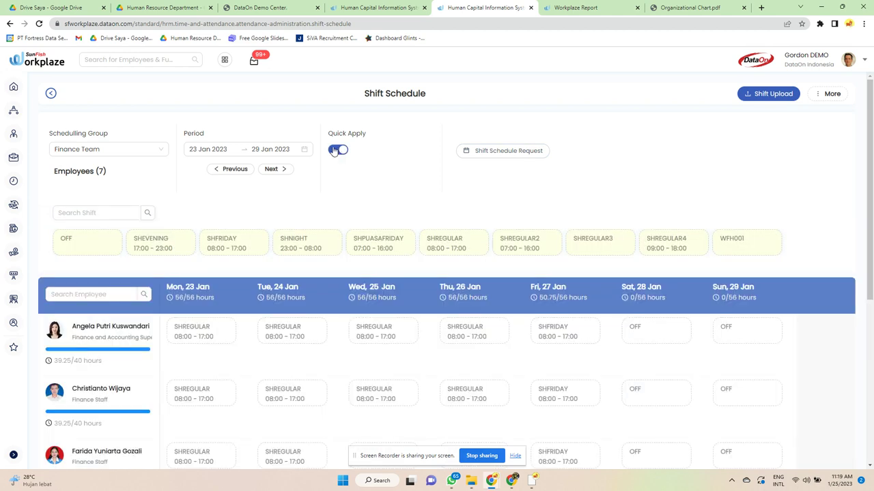
left_click(336, 150)
left_click(337, 151)
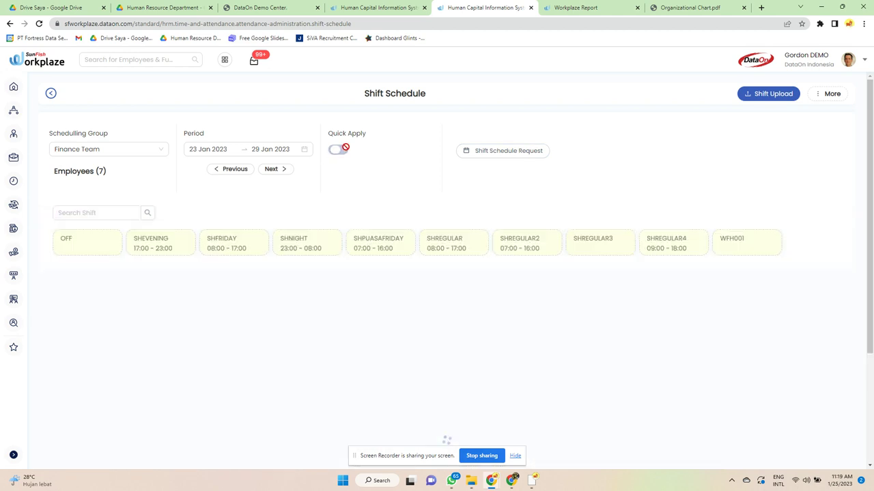
left_click(340, 152)
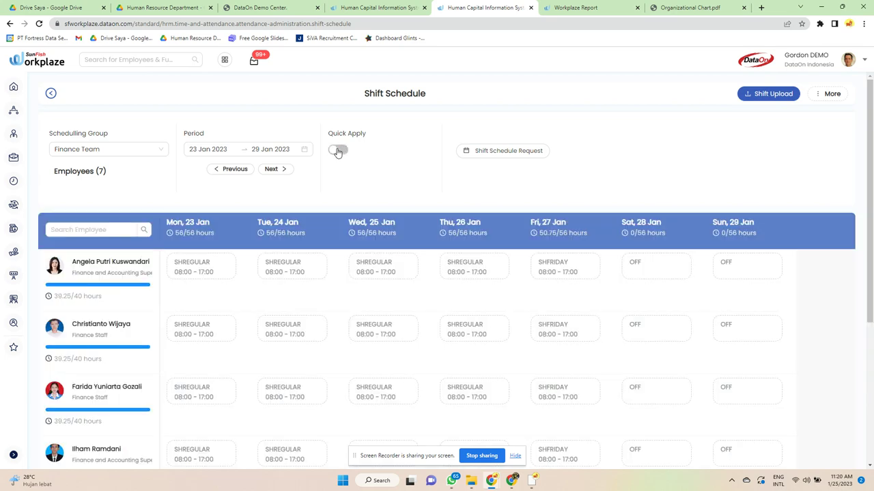
left_click(466, 152)
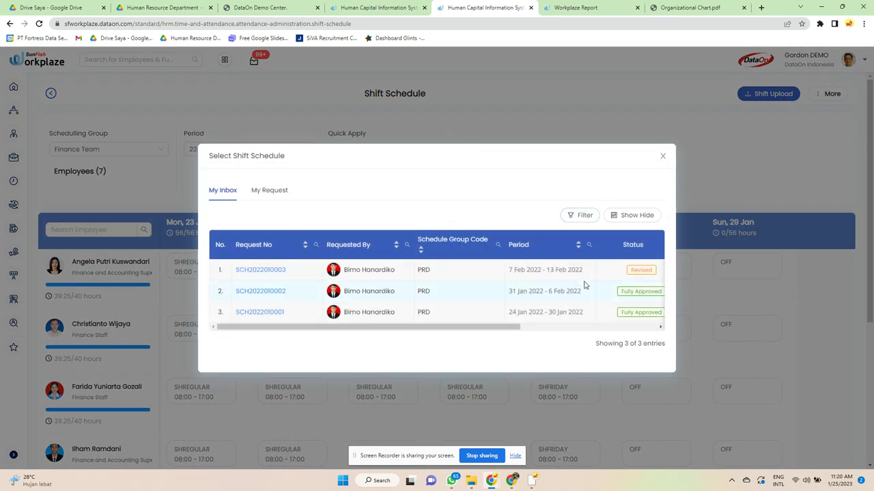
left_click(662, 157)
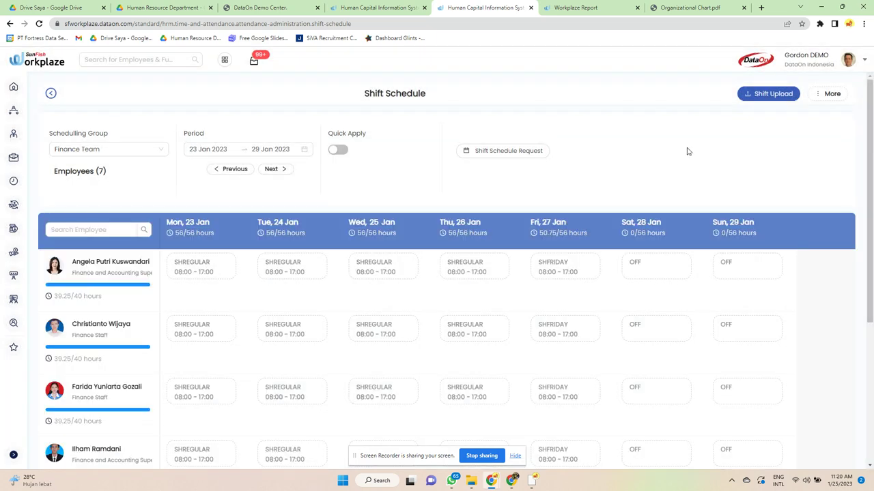
Switch the shift schedule to the Office Indonesia scheduling group and look through its January 2023 shifts
left_click(63, 153)
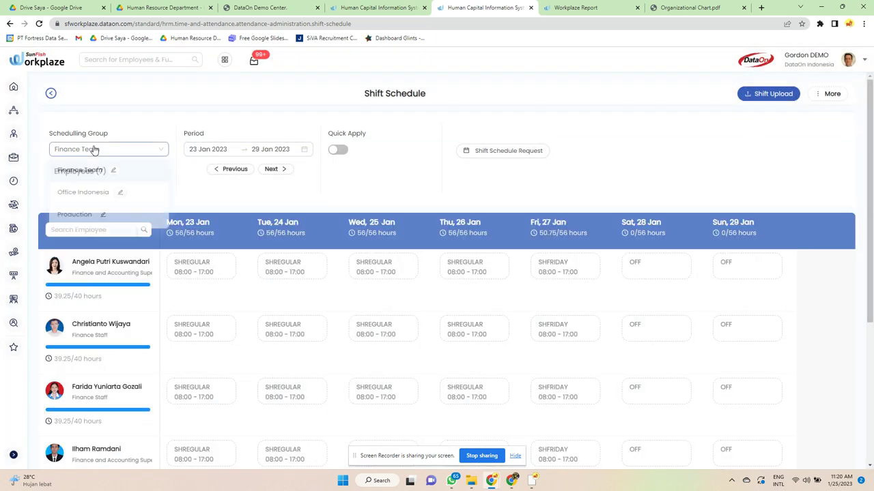
left_click(82, 196)
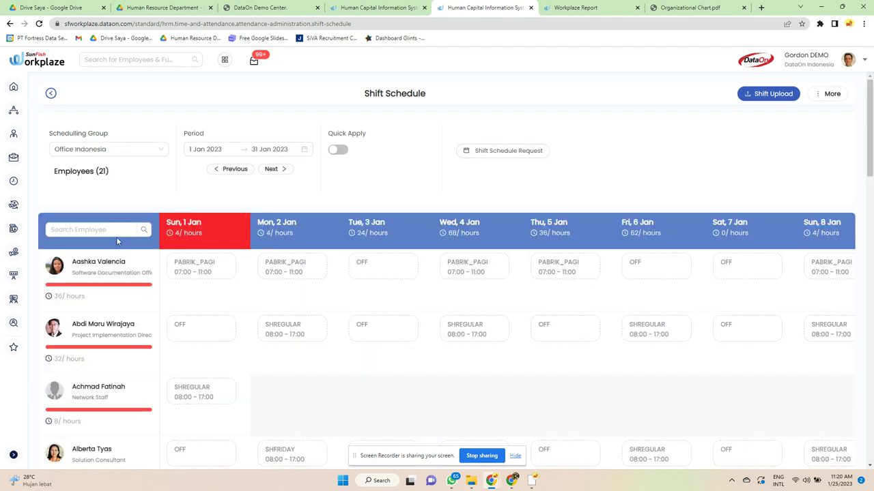
scroll(548, 234, "down", 2)
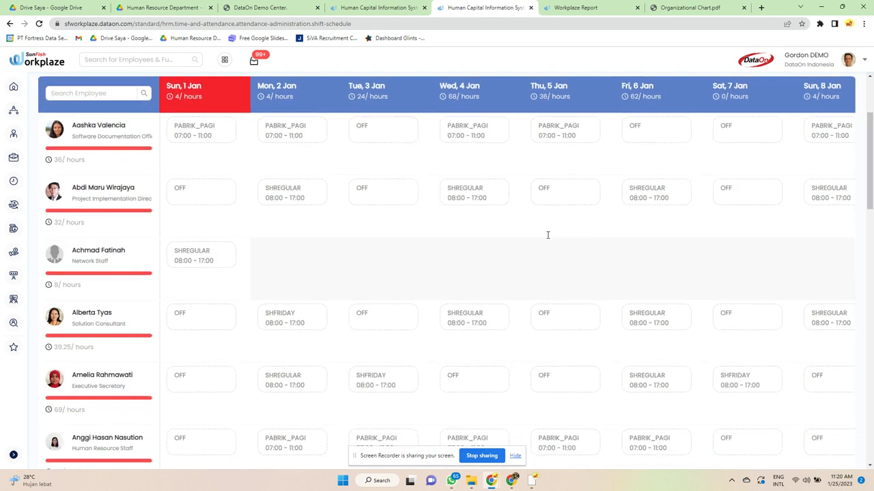
scroll(391, 247, "down", 2)
scroll(389, 250, "up", 4)
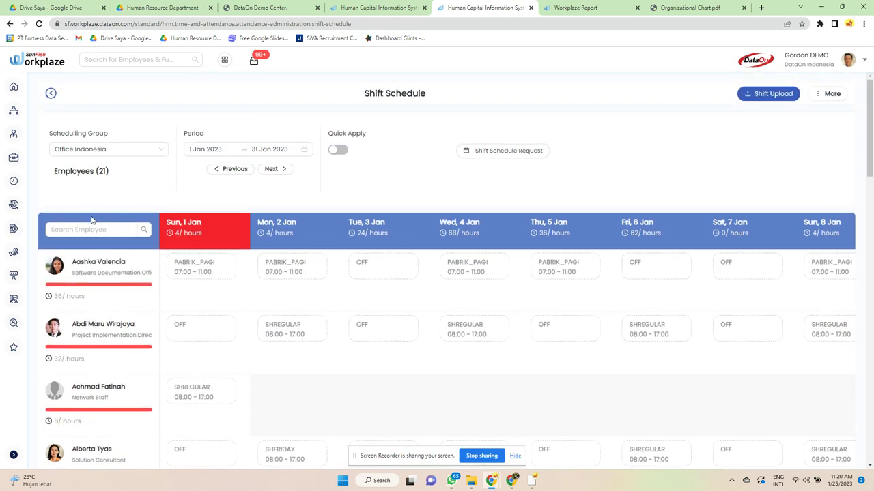
Open Attendance Upload, view the upload file chooser and dismiss it, and show the Reprocess action's options
mouse_move(14, 181)
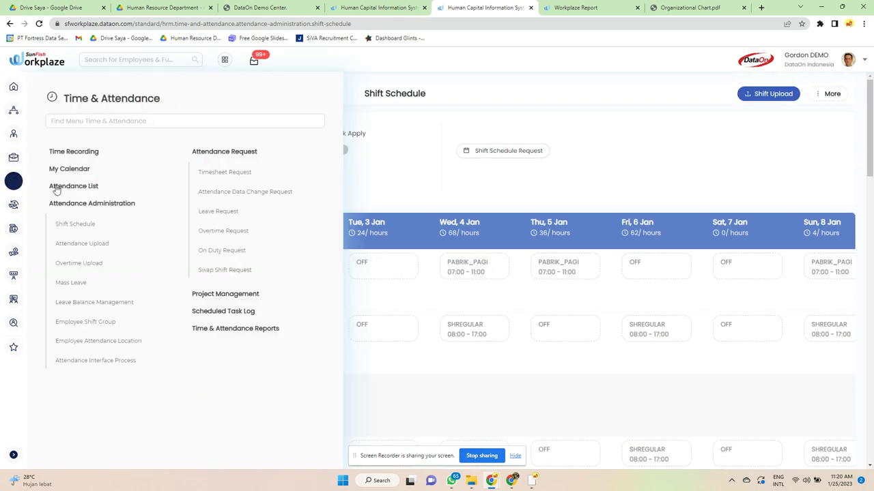
left_click(96, 246)
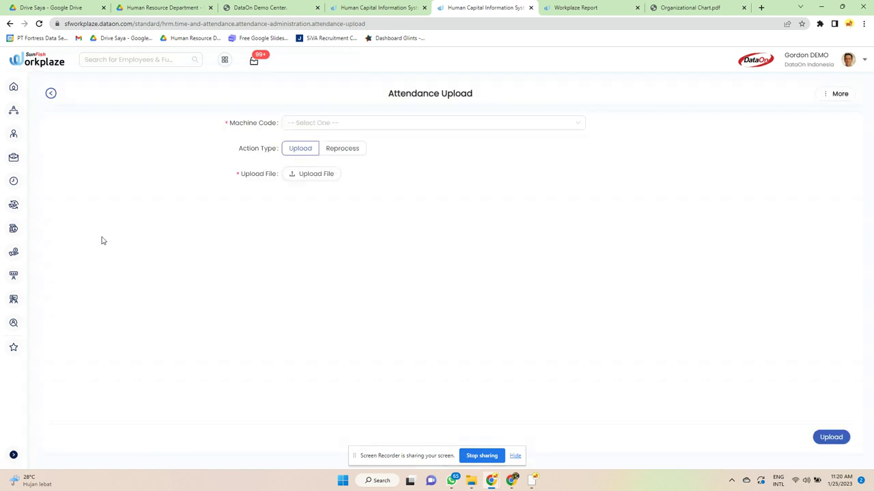
left_click(306, 179)
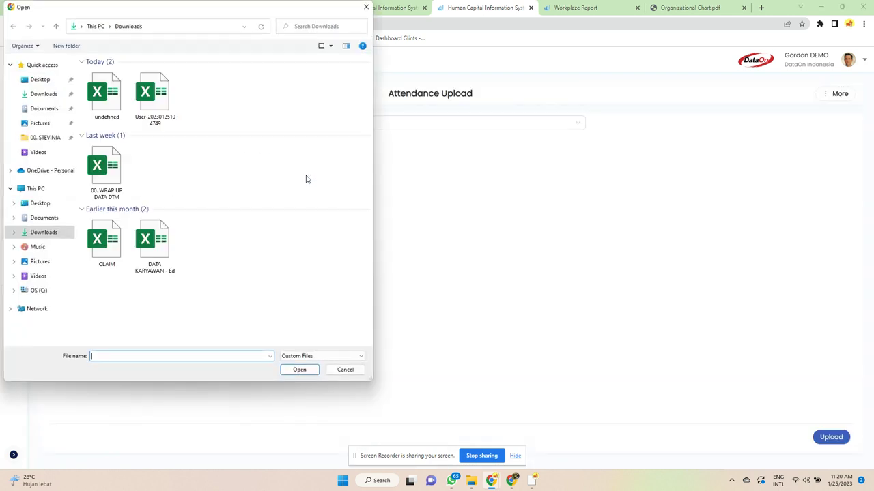
left_click(367, 9)
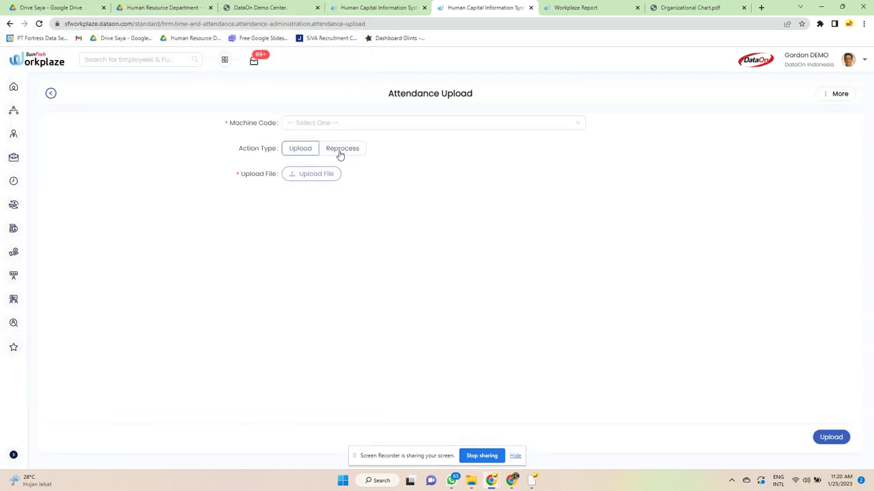
left_click(340, 152)
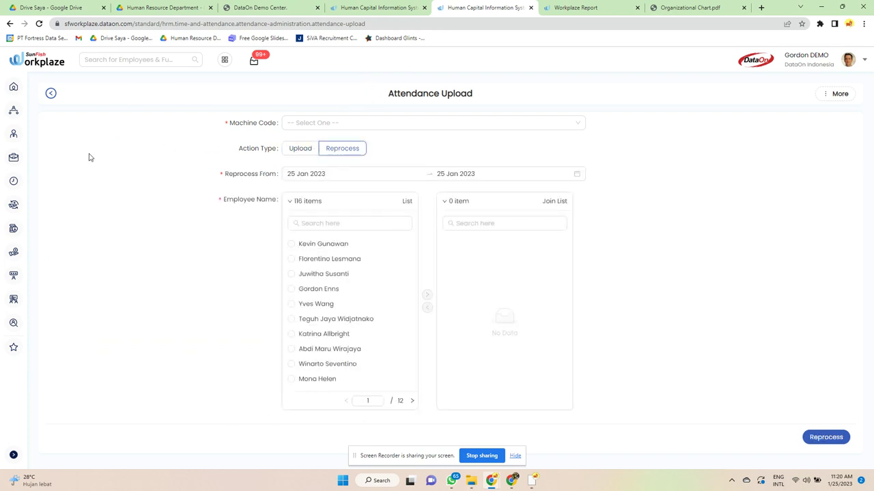
Open Overtime Upload, download template_OvtUploadRelative.xls, view it in Excel, and close it to check the remaining template columns on the page
mouse_move(13, 181)
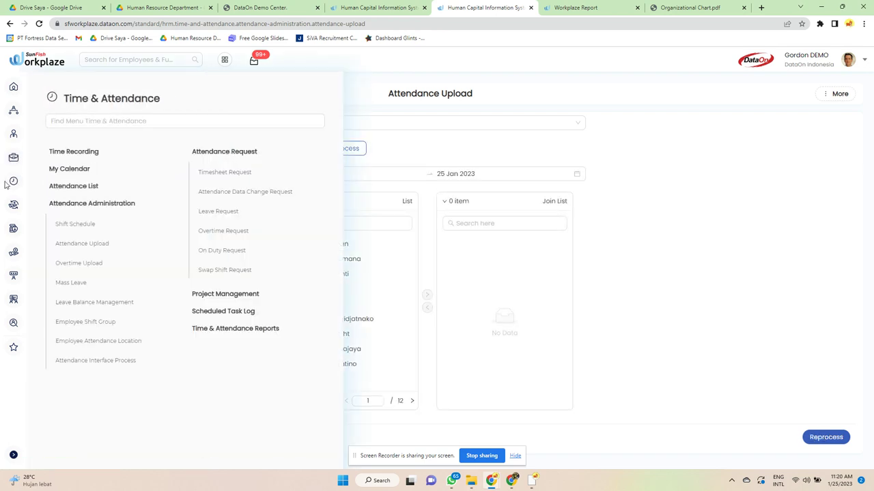
left_click(77, 263)
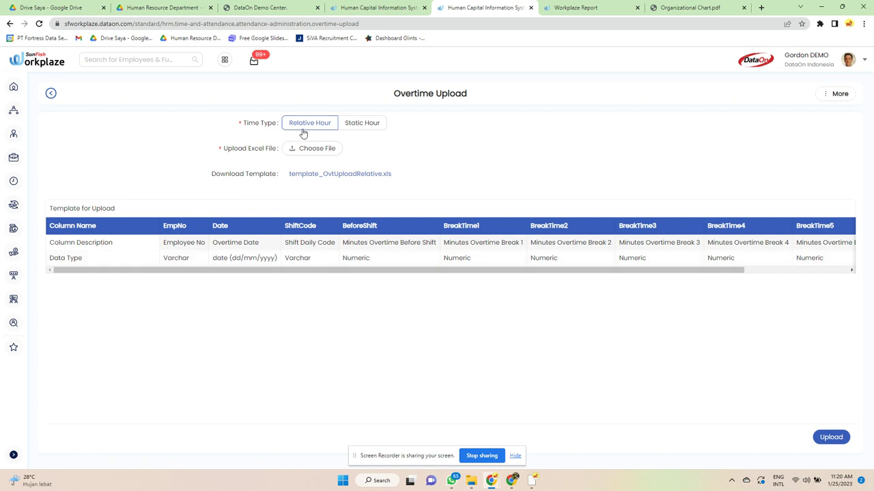
left_click(326, 175)
left_click(299, 370)
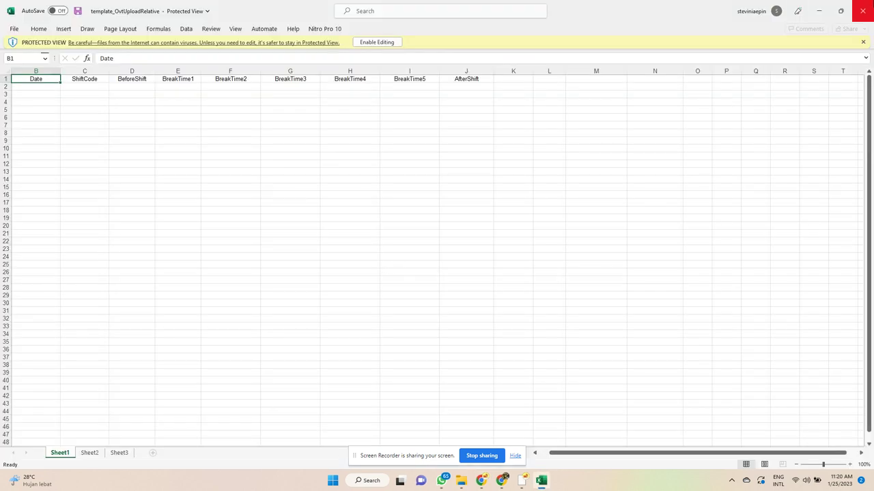
left_click(862, 11)
left_click_drag(489, 271, 632, 271)
Open Mass Leave under Attendance Administration, view the details of the Cuti record and return to the list
mouse_move(18, 190)
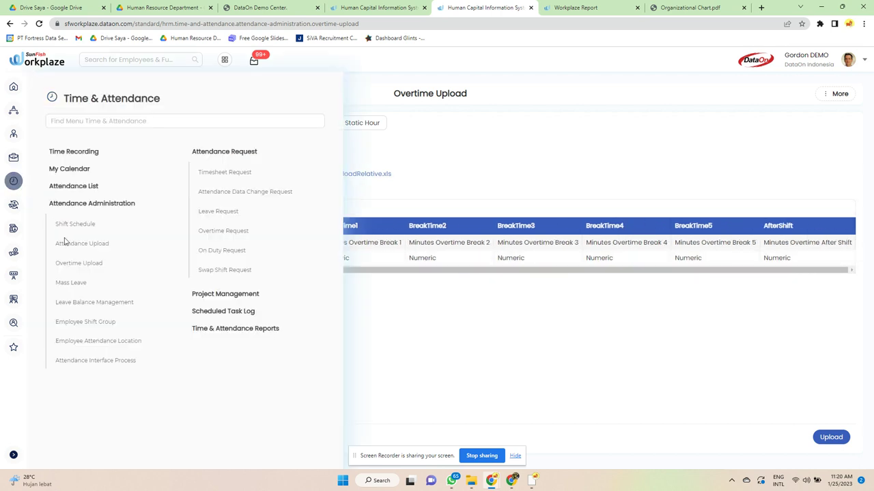
left_click(93, 288)
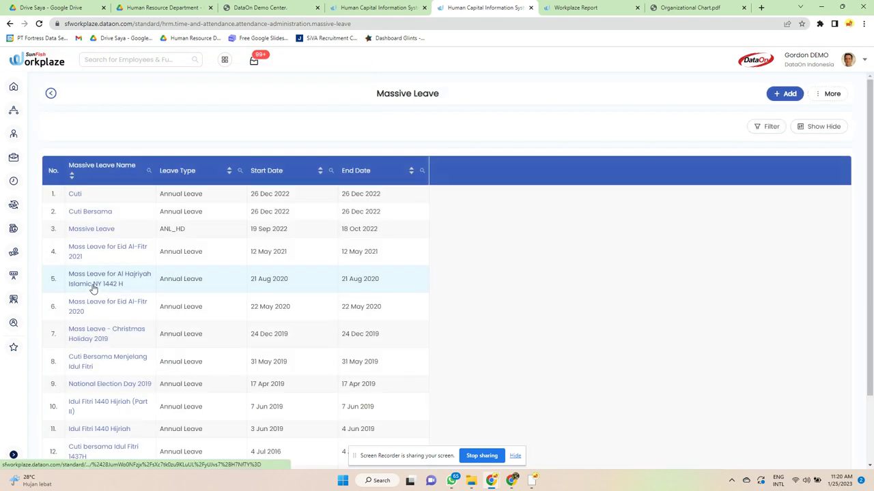
left_click(75, 196)
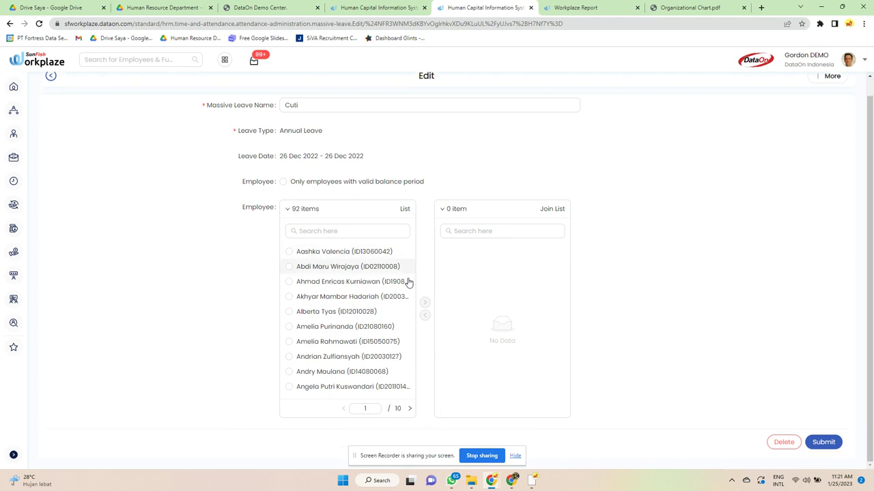
left_click(10, 203)
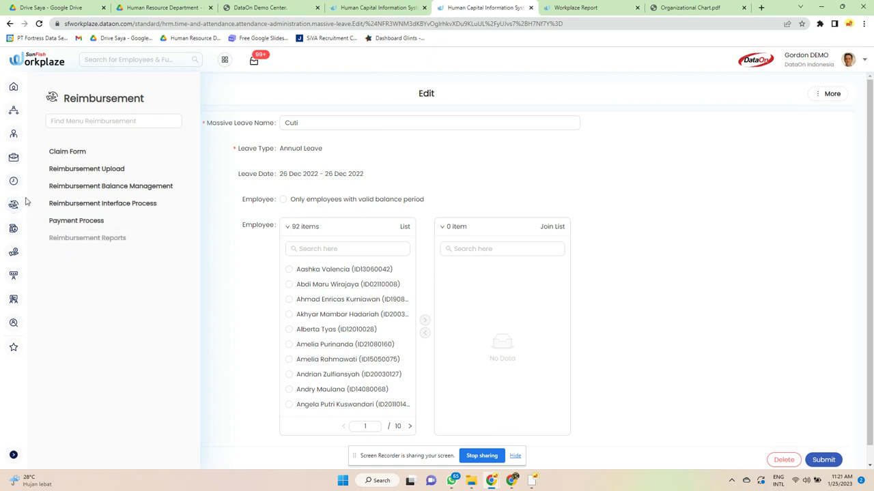
left_click(51, 93)
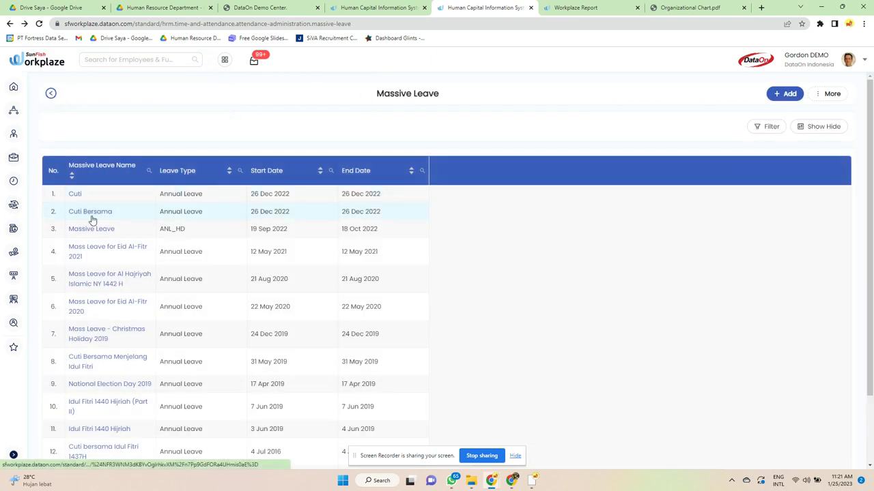
View the details of the Cuti Bersama record and look through the rest of the massive leave list
left_click(90, 214)
scroll(397, 298, "down", 1)
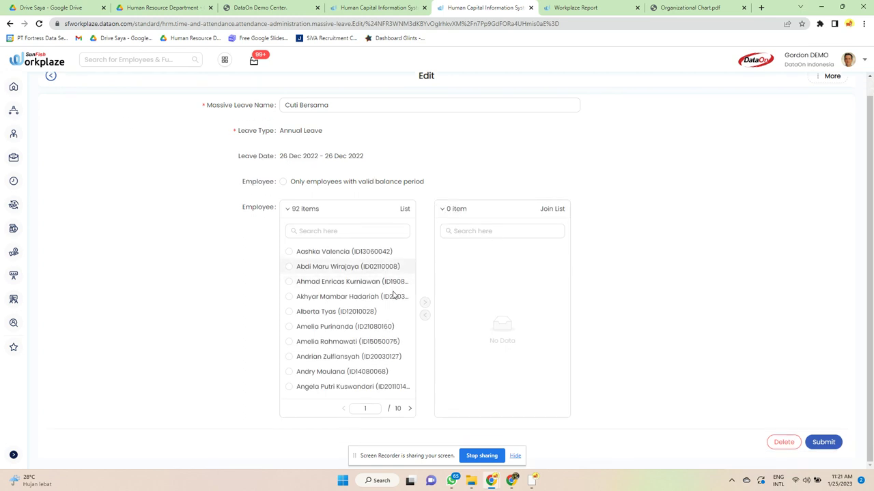
left_click(51, 76)
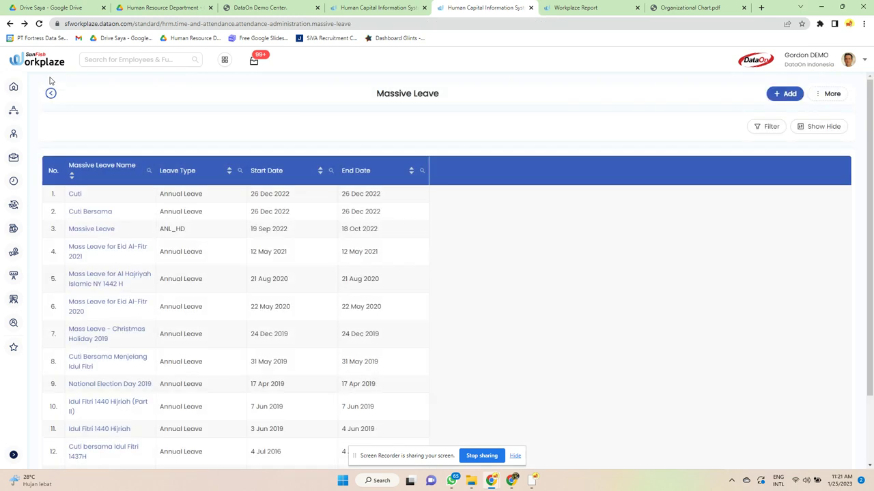
scroll(177, 301, "down", 3)
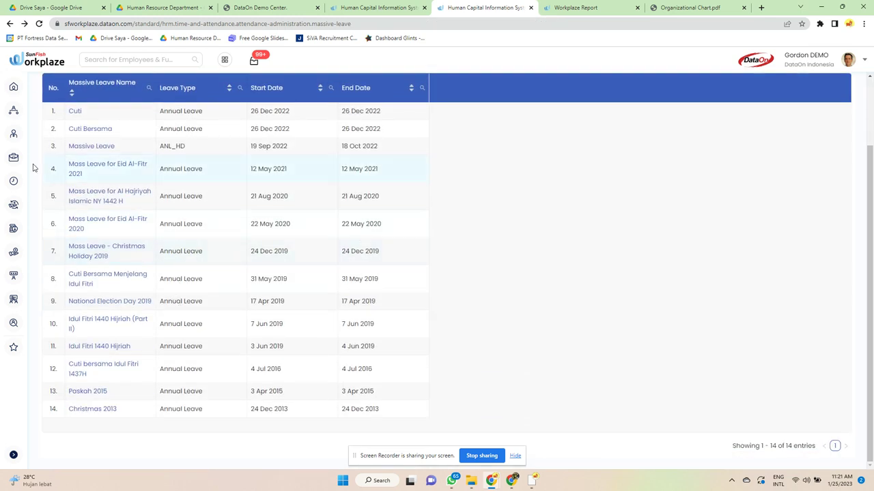
Open Leave Balance Management and display the ANL_HD_AV6 leave balance for the second employee offered
mouse_move(19, 187)
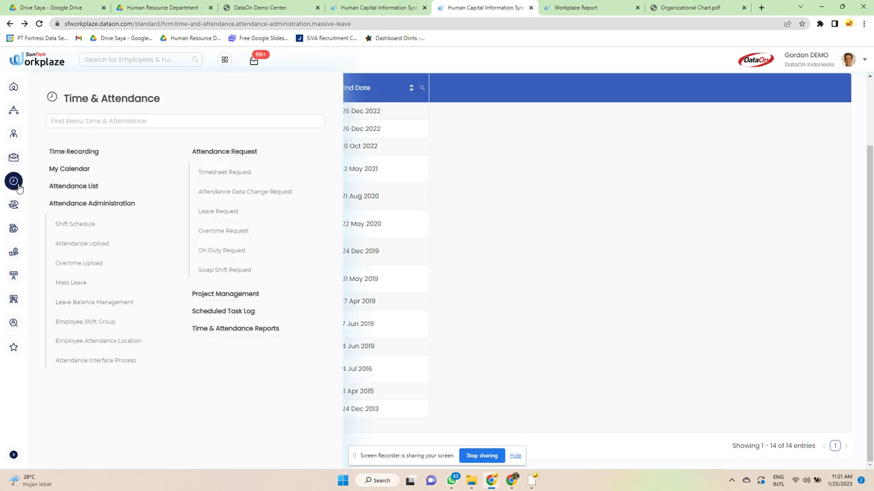
left_click(128, 307)
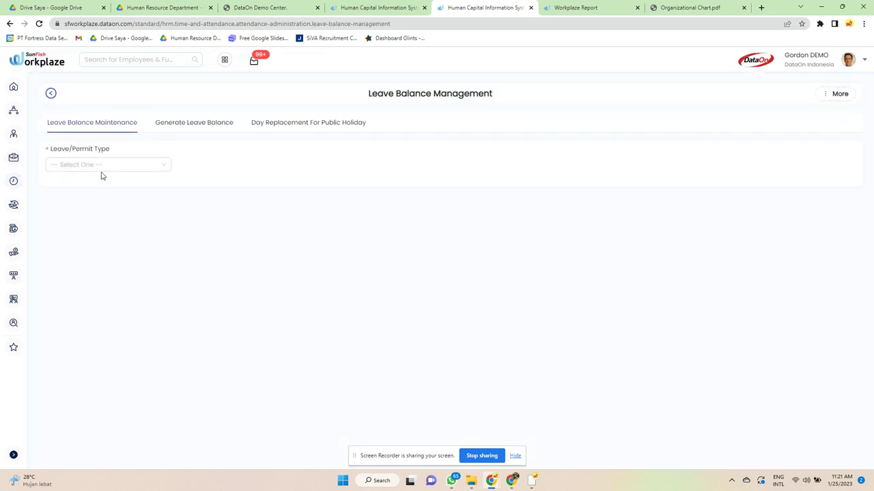
left_click(96, 164)
left_click(110, 207)
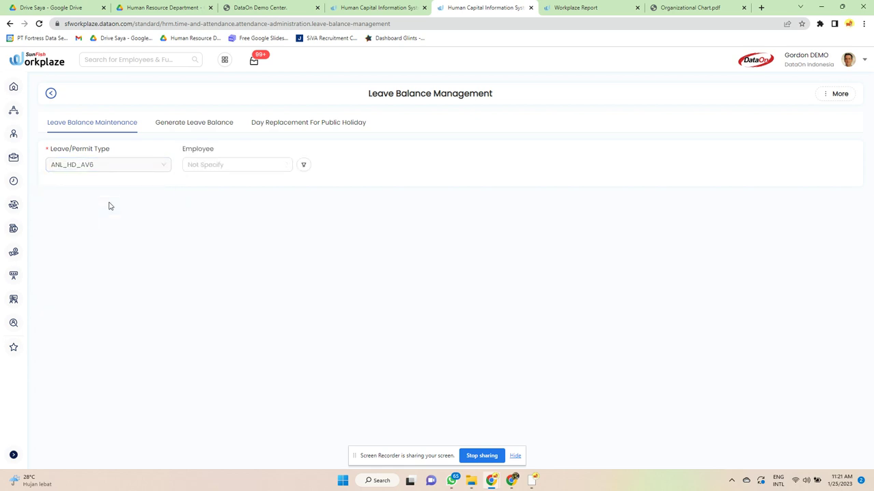
left_click(236, 164)
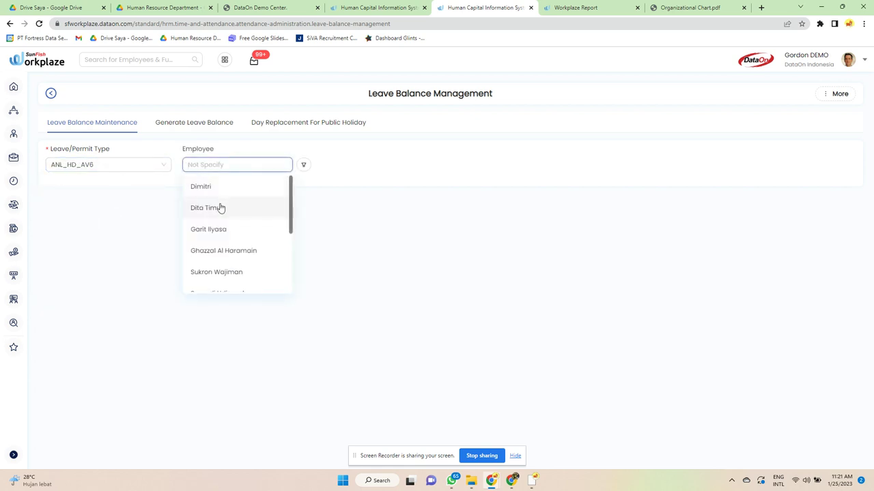
left_click(221, 208)
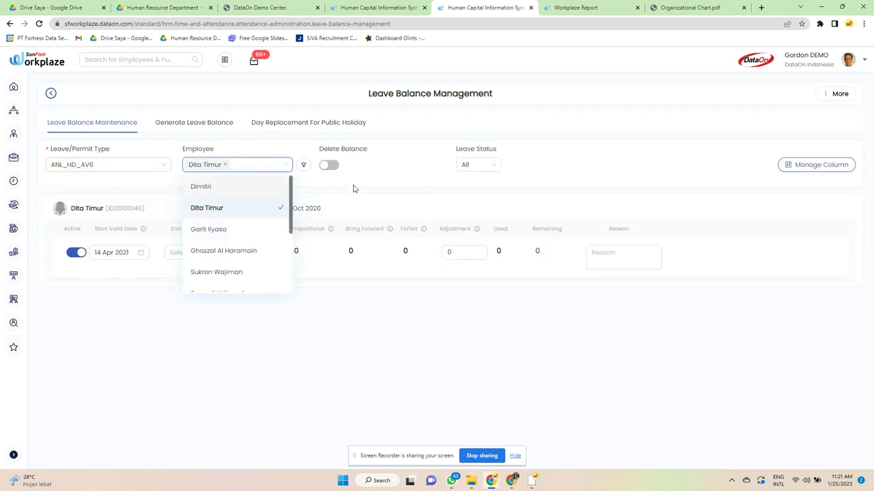
Preview the Delete Balance mode and switch it off again, and view the Manage Column choices without changing them
left_click(328, 165)
left_click(325, 166)
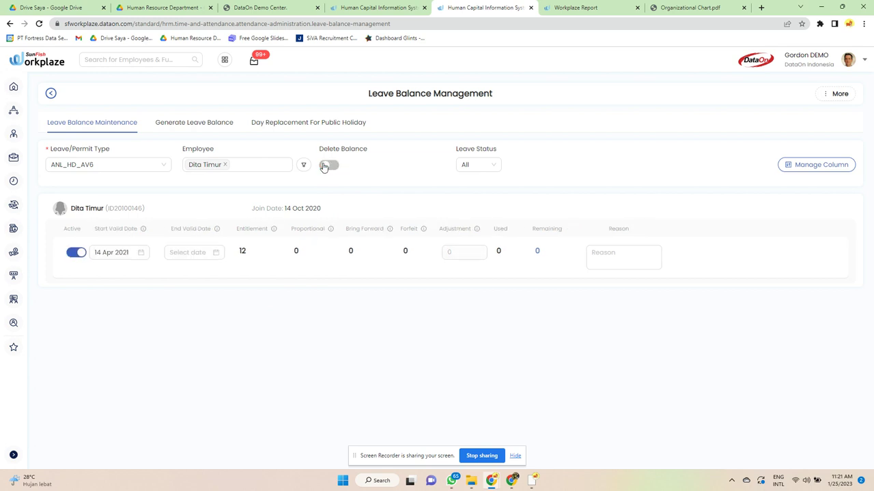
left_click(335, 166)
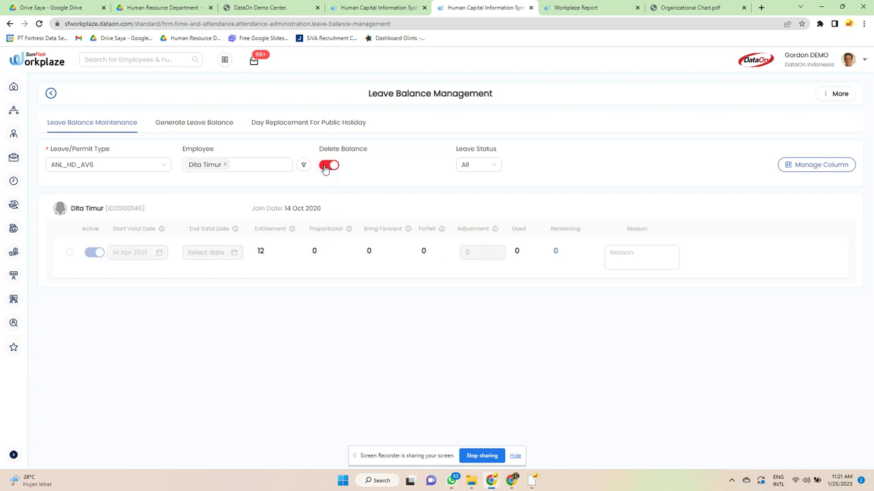
left_click(326, 167)
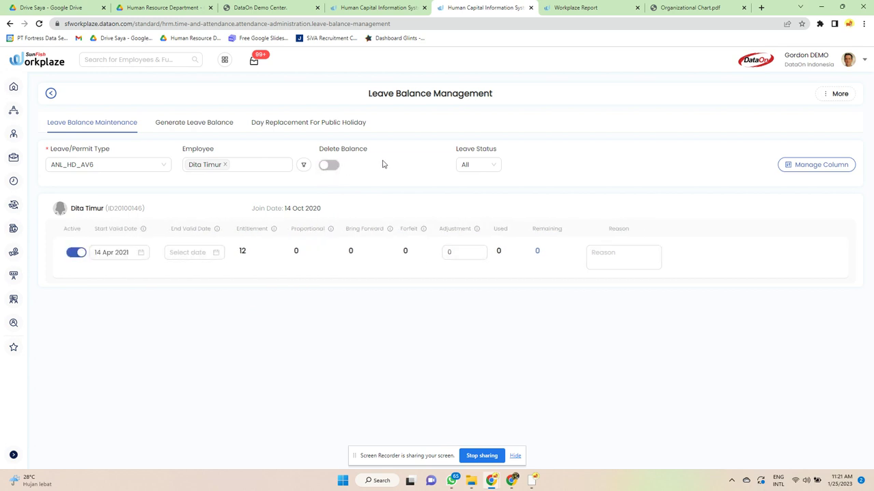
left_click(803, 167)
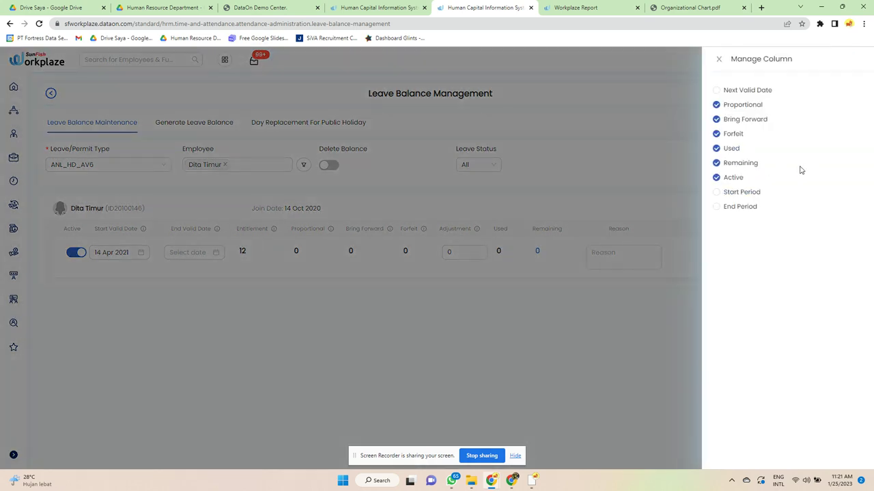
left_click(597, 144)
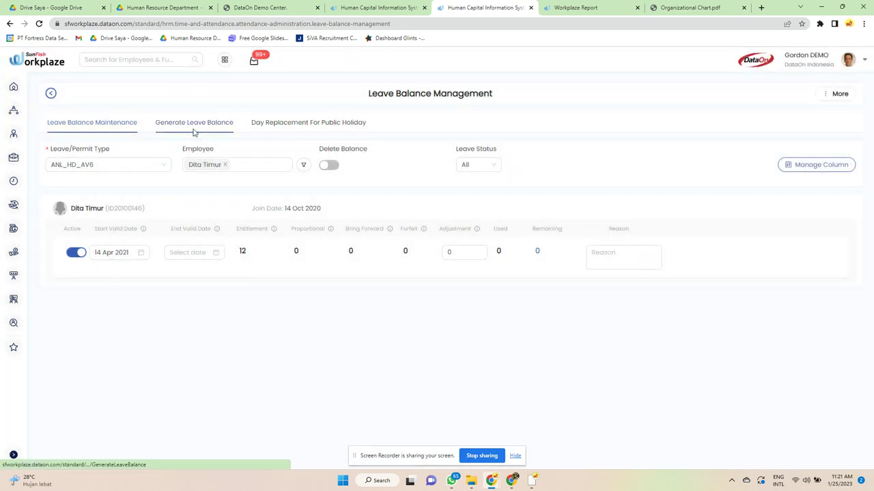
View the Generate Leave Balance and Day Replacement For Public Holiday forms, leaving the balance maintenance page without saving
left_click(193, 126)
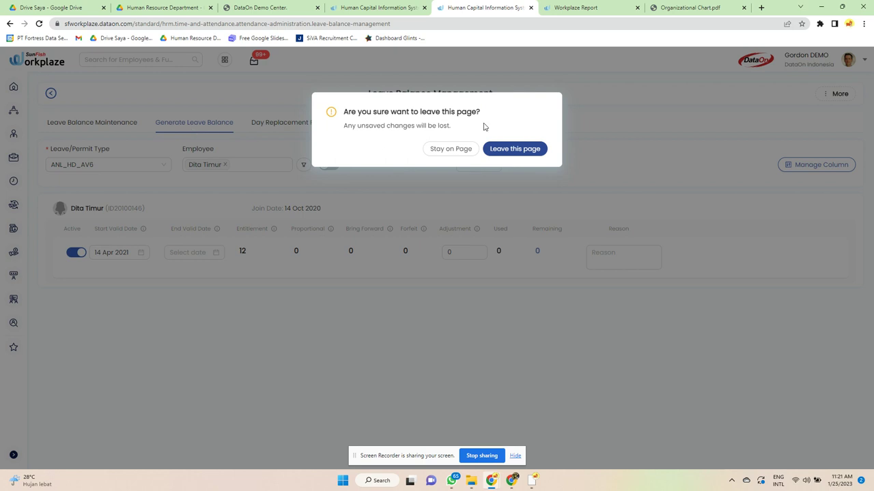
left_click(517, 149)
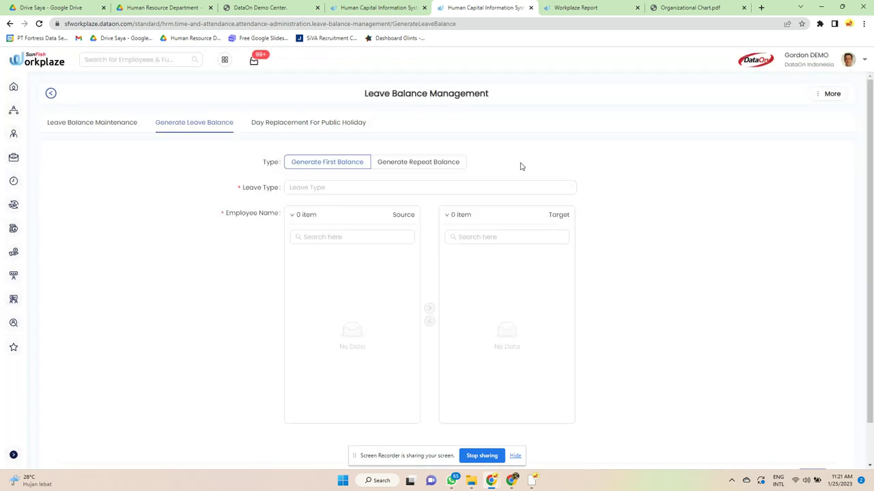
scroll(562, 253, "down", 3)
scroll(562, 253, "up", 3)
left_click(268, 124)
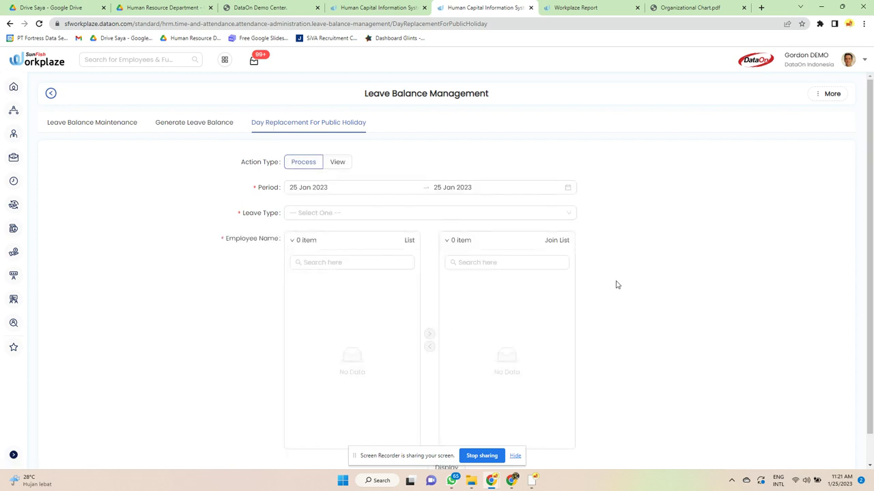
scroll(617, 285, "down", 1)
scroll(614, 283, "up", 1)
Open Employee Shift Group under Attendance Administration to view the employee list
mouse_move(15, 180)
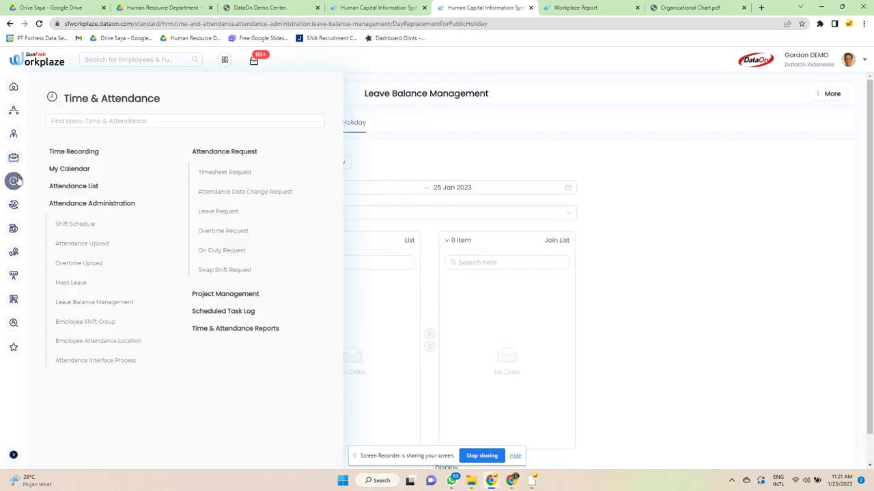
left_click(116, 328)
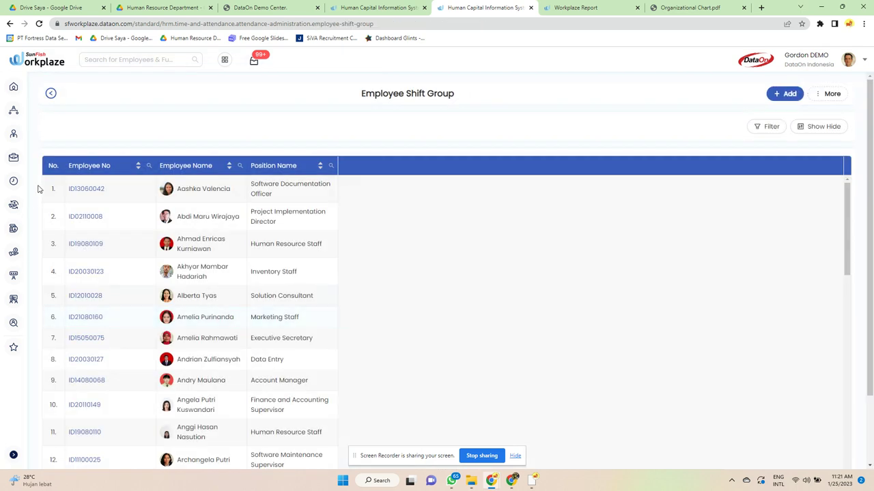
Look through the employee shift group list and open the first employee's shift group details
scroll(246, 269, "down", 3)
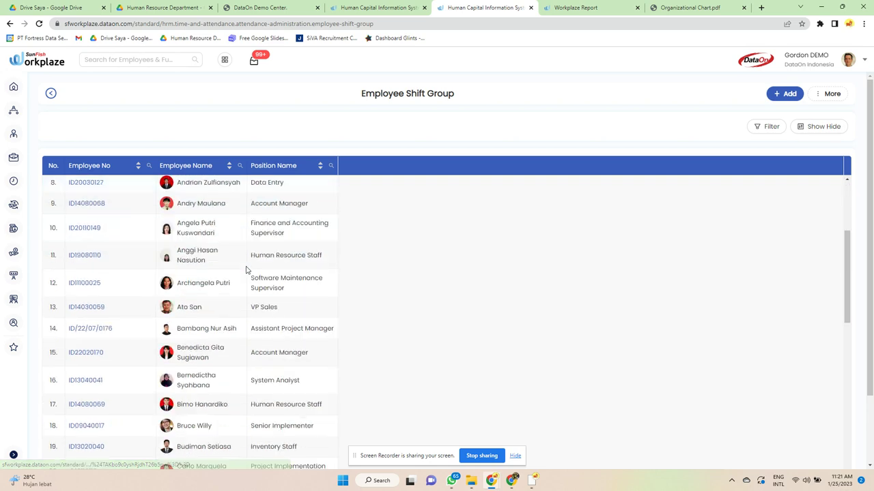
scroll(123, 219, "up", 3)
left_click(88, 194)
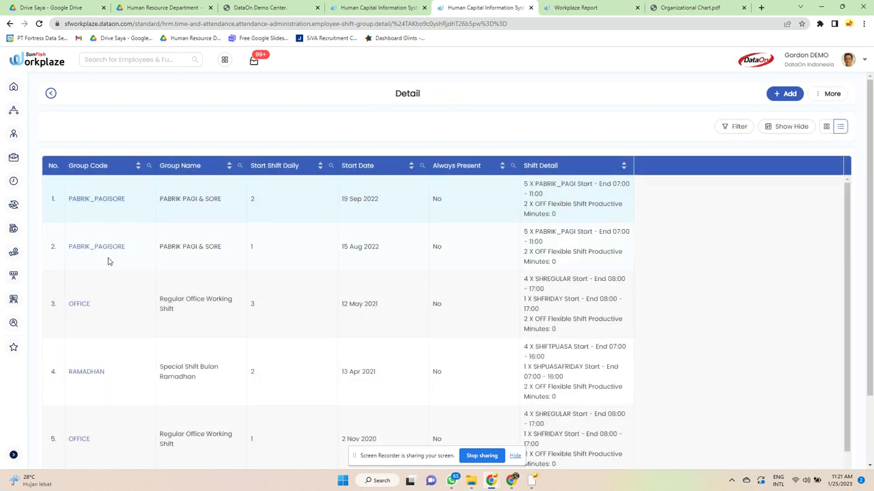
scroll(121, 298, "down", 1)
scroll(119, 299, "up", 1)
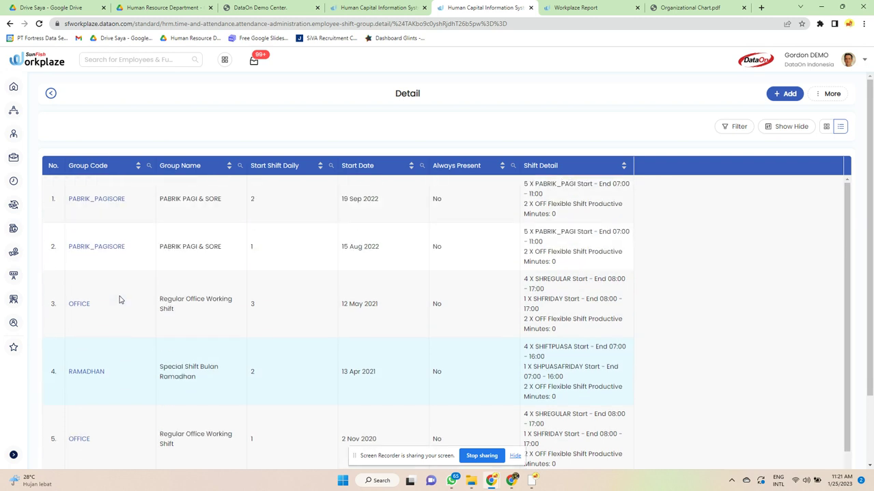
Open Employee Attendance Location under Attendance Administration, browse the employee list, and view all attendance locations
mouse_move(14, 180)
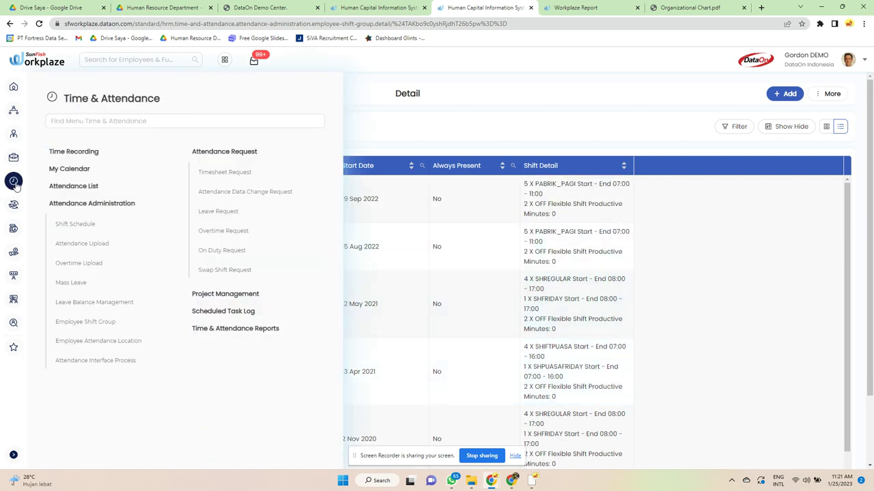
left_click(123, 348)
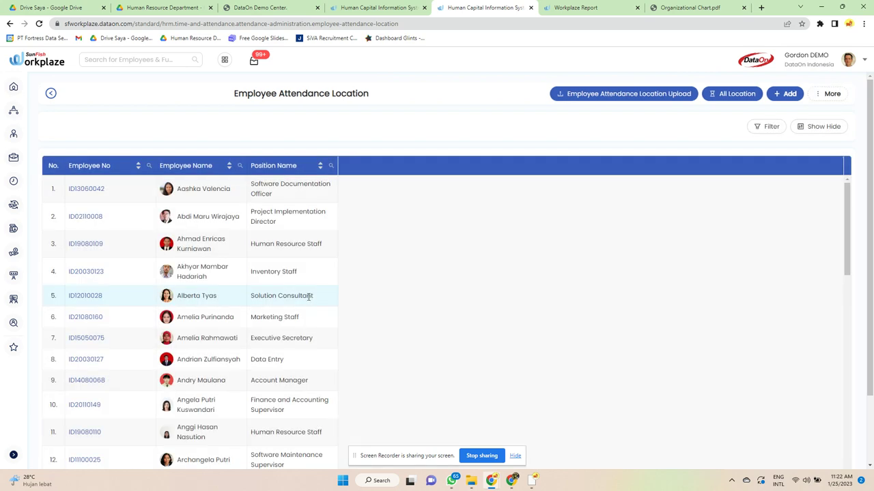
scroll(445, 273, "down", 10)
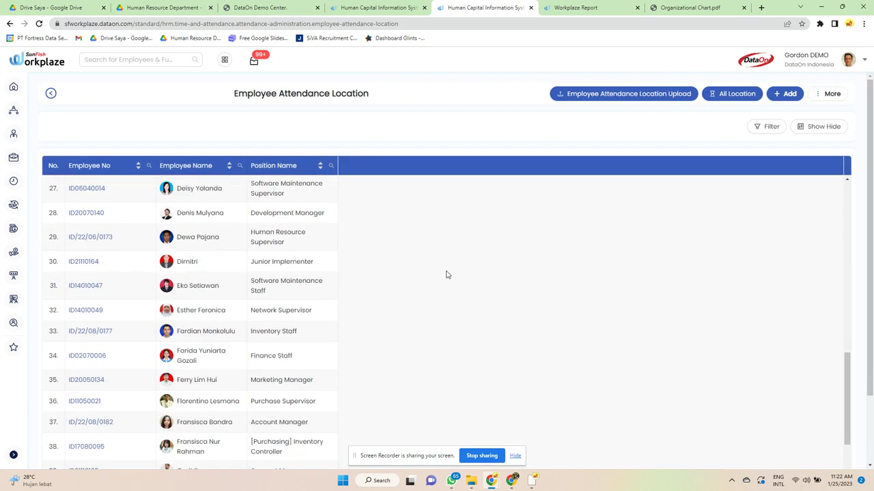
left_click(731, 94)
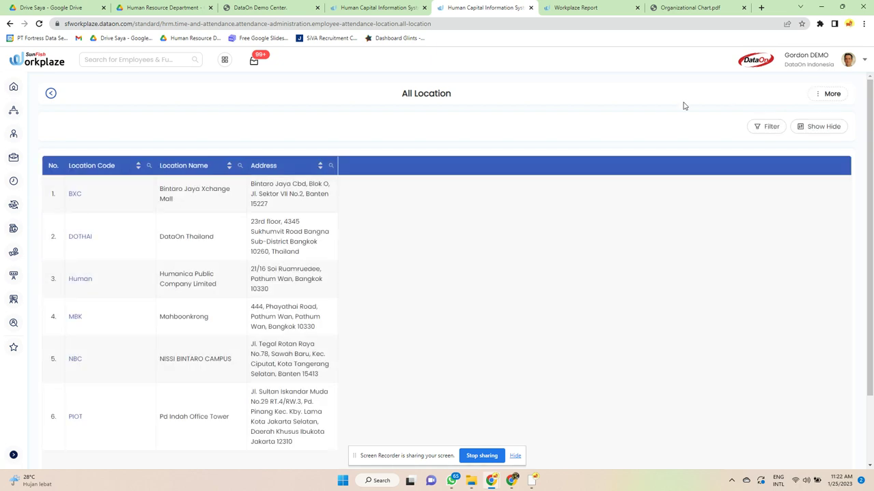
Open Attendance Interface Process under Attendance Administration and go through its Result and Delete forms
left_click(13, 133)
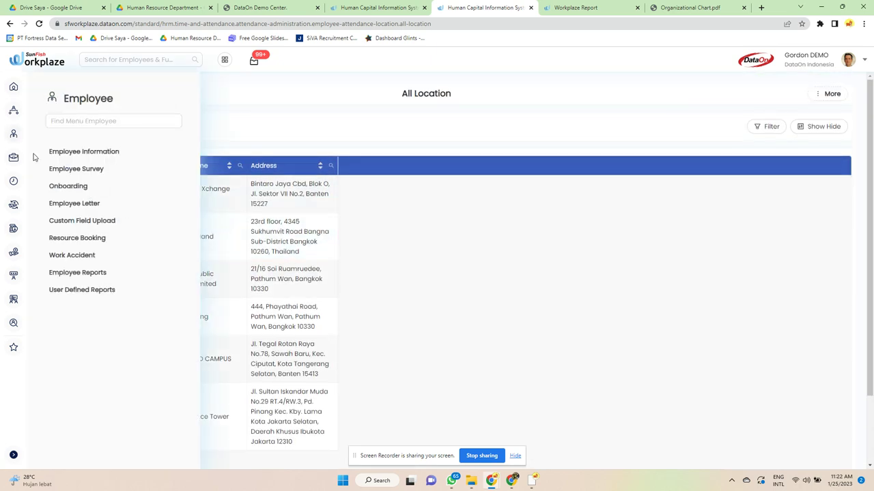
left_click(13, 180)
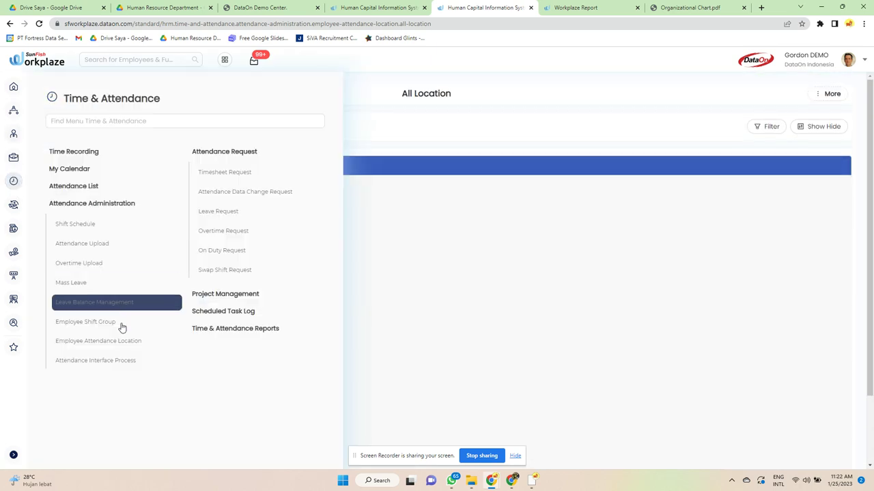
left_click(123, 362)
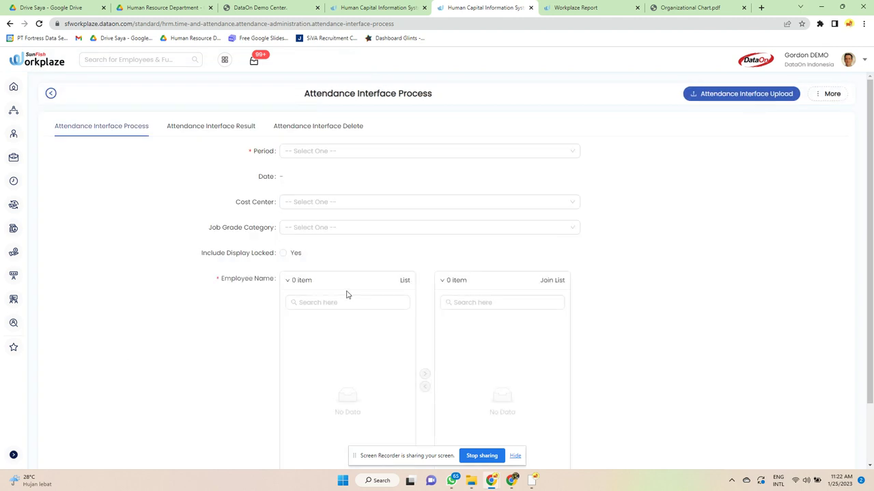
left_click(246, 126)
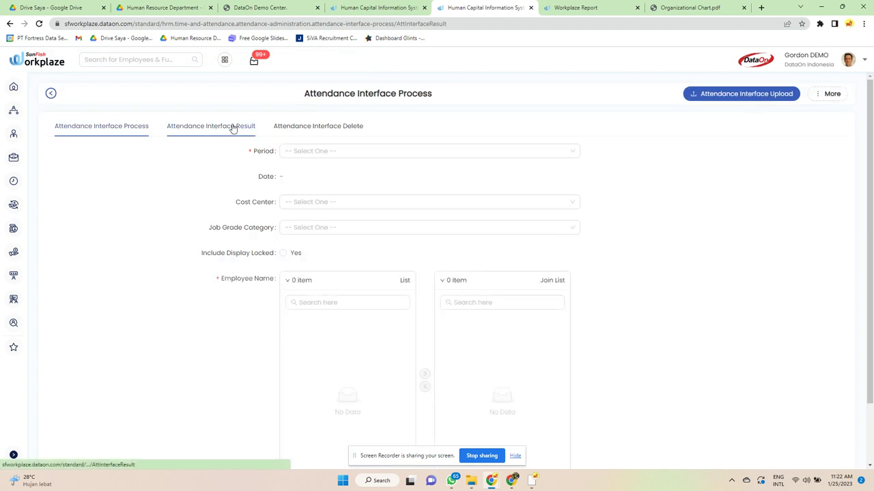
left_click(317, 127)
View the Attendance Interface Delete period choices without selecting any, and return through the Result form to the process form
left_click(316, 150)
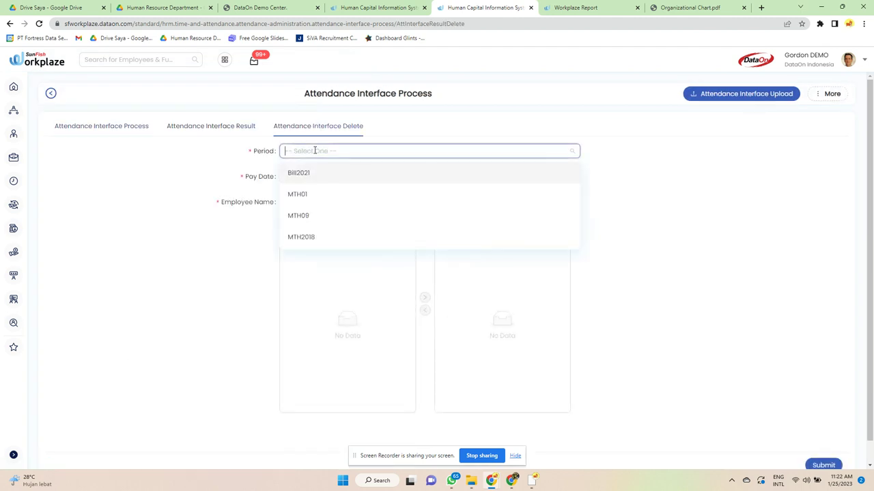
left_click(248, 167)
left_click(287, 175)
left_click(234, 184)
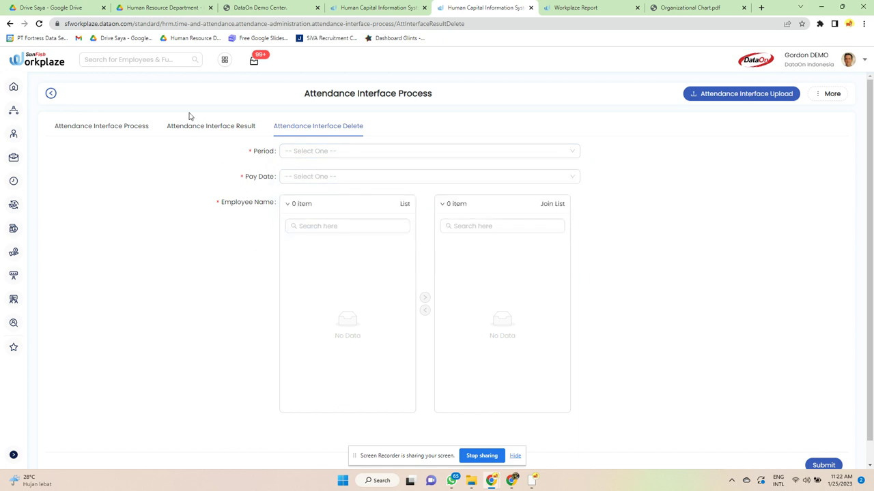
left_click(196, 128)
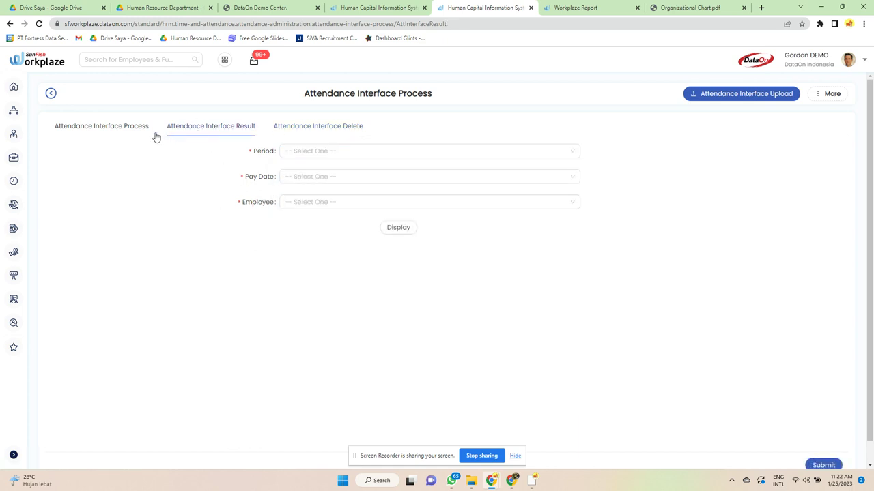
left_click(117, 126)
scroll(351, 275, "down", 1)
Open Timesheet Request, apply the timesheet template for 25 Jan 2023, switch the template option off again, and review the entries
mouse_move(9, 212)
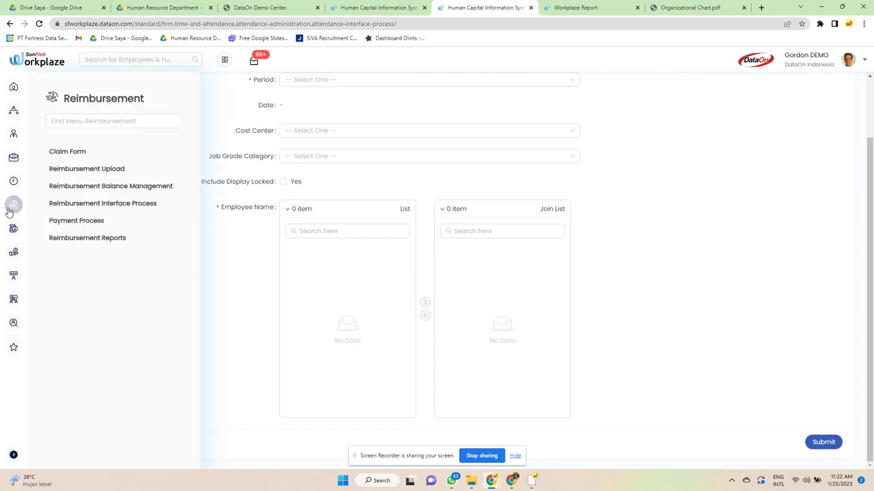
mouse_move(13, 181)
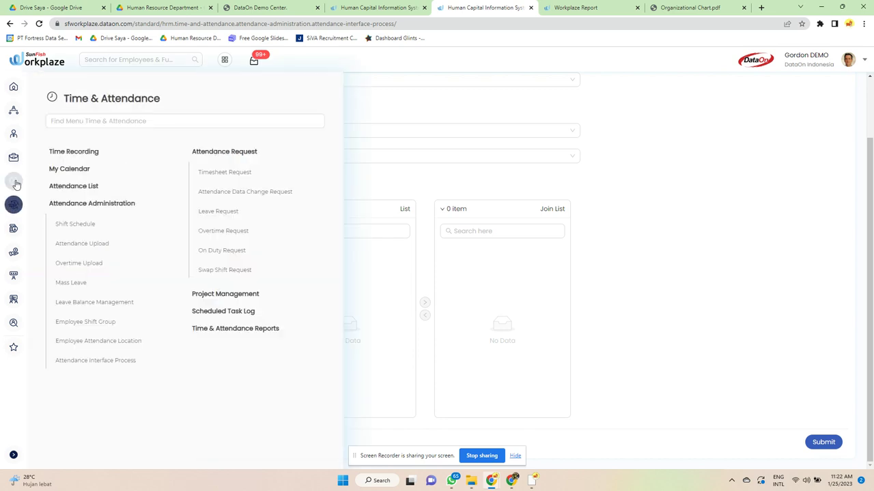
left_click(231, 174)
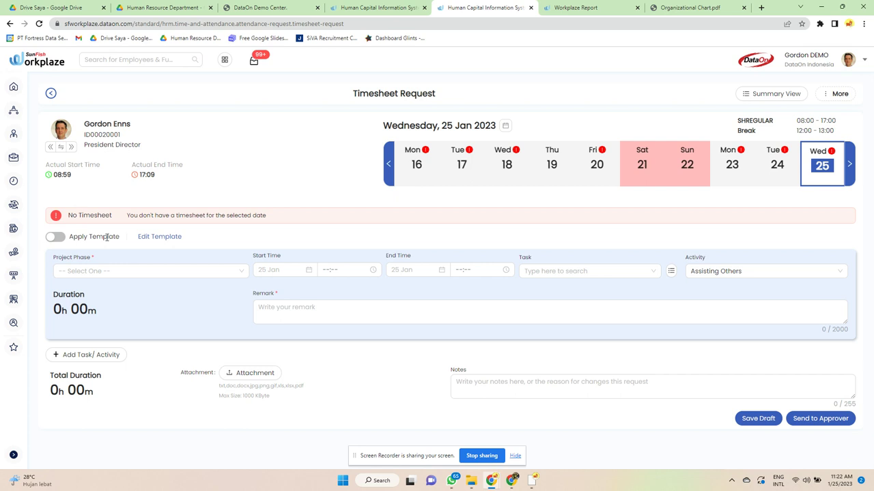
left_click(55, 237)
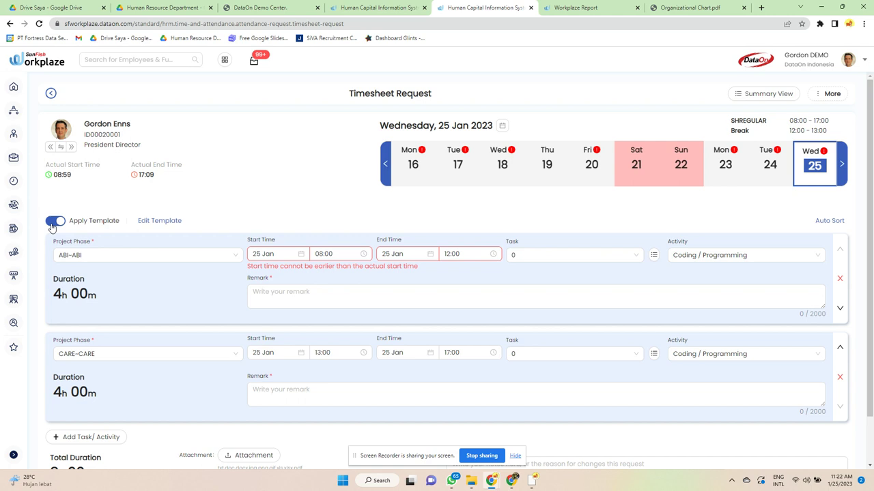
left_click(53, 223)
scroll(176, 224, "down", 2)
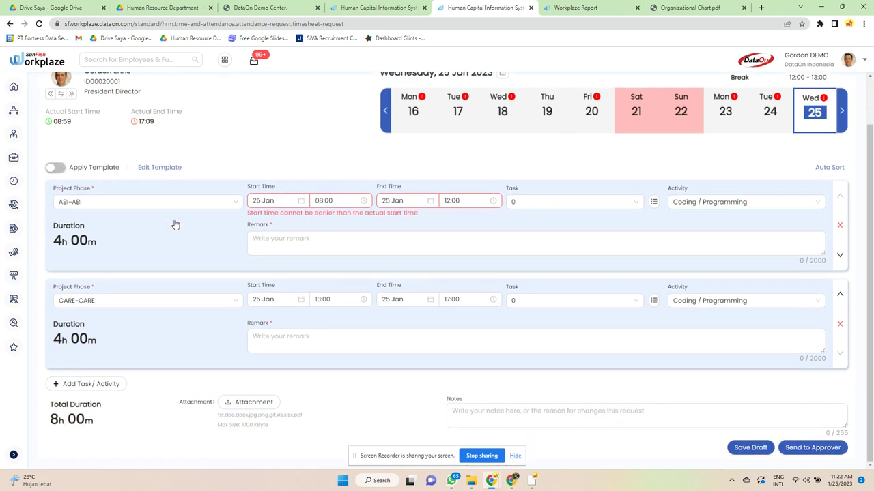
scroll(358, 352, "up", 2)
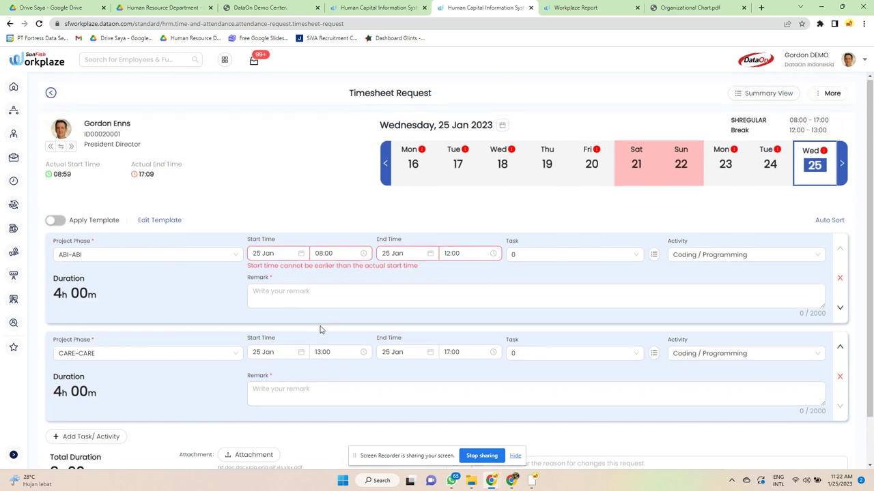
Open Attendance Data Change Request, view the status details of the 23 Jan 2023 request, and close them
mouse_move(25, 209)
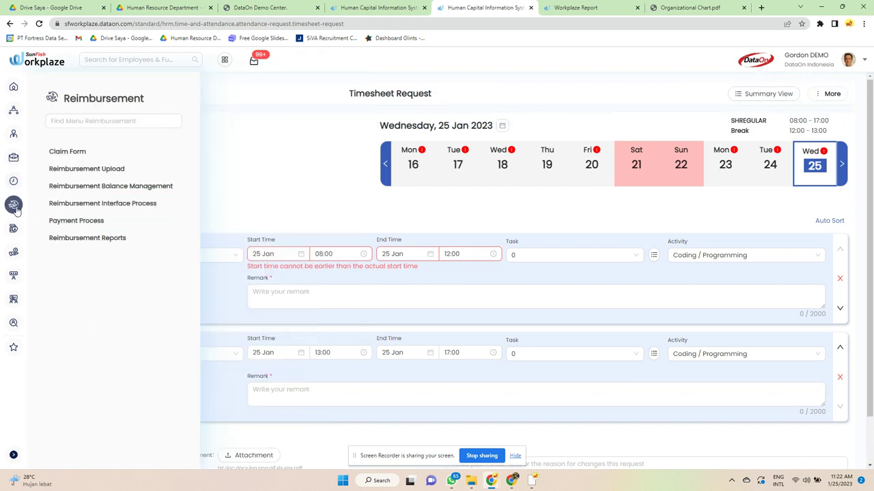
mouse_move(13, 181)
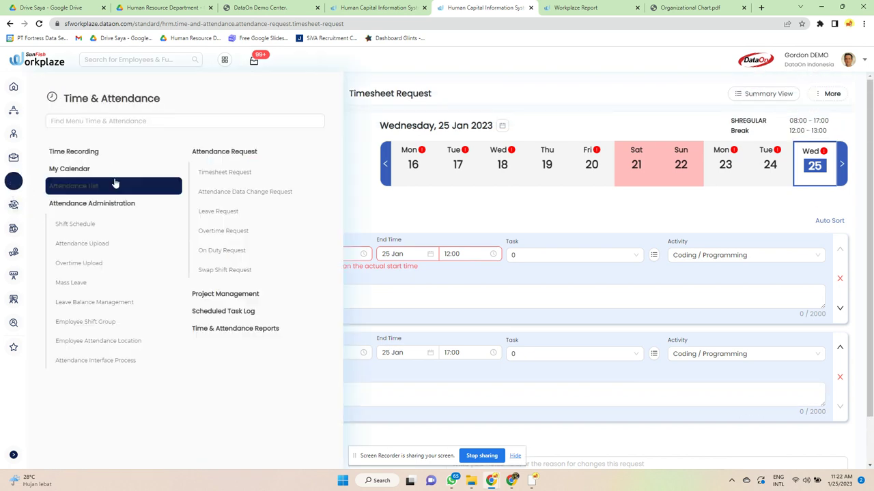
left_click(252, 193)
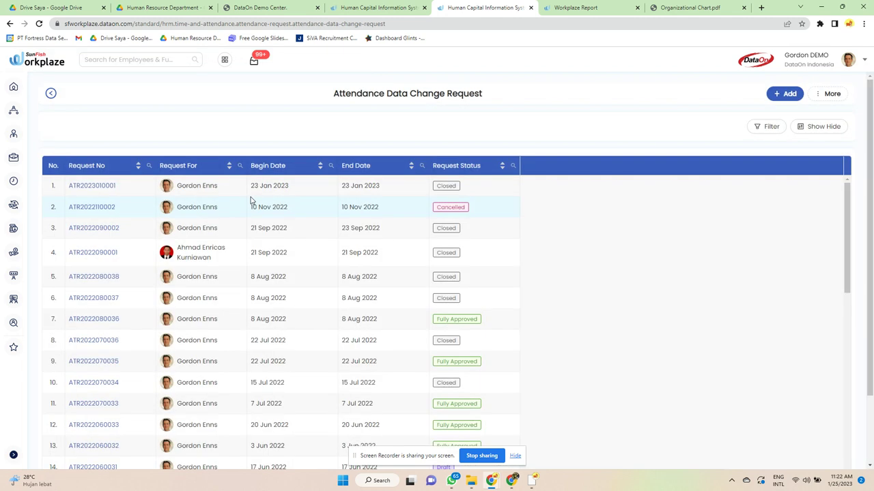
left_click(457, 189)
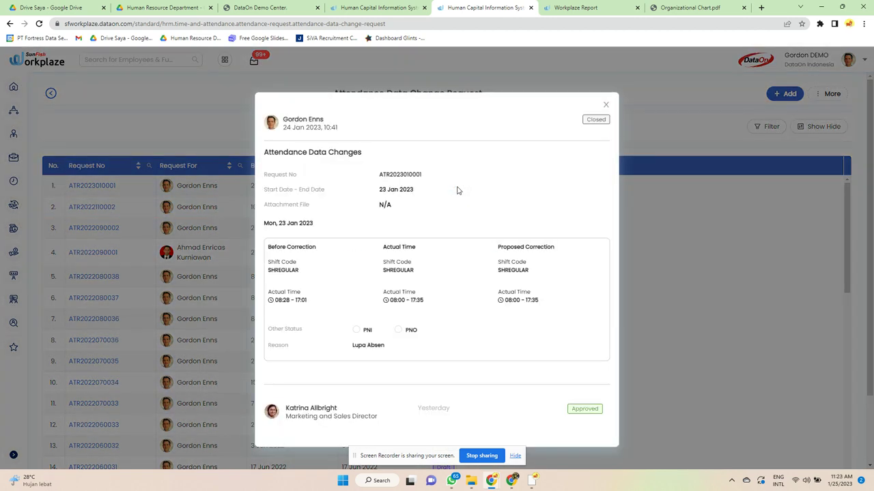
left_click(605, 105)
View the record of the 23 Jan 2023 attendance change request, return to the request list, and browse the older requests
left_click(97, 187)
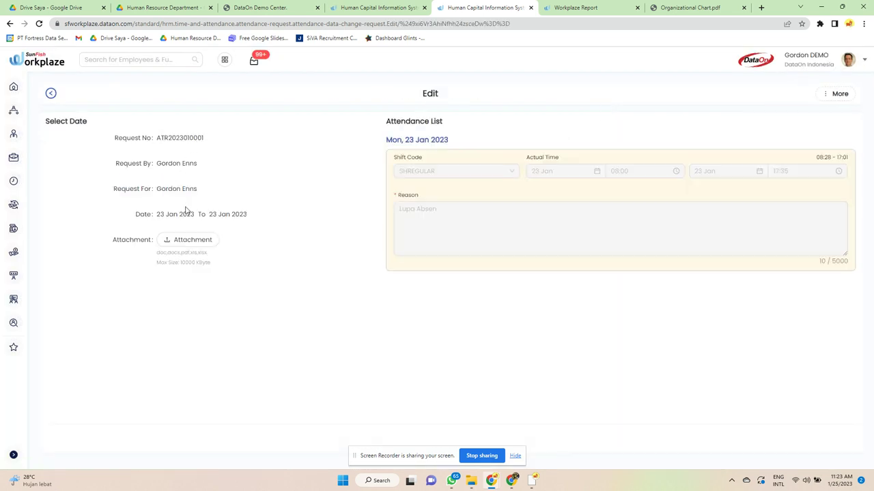
mouse_move(14, 110)
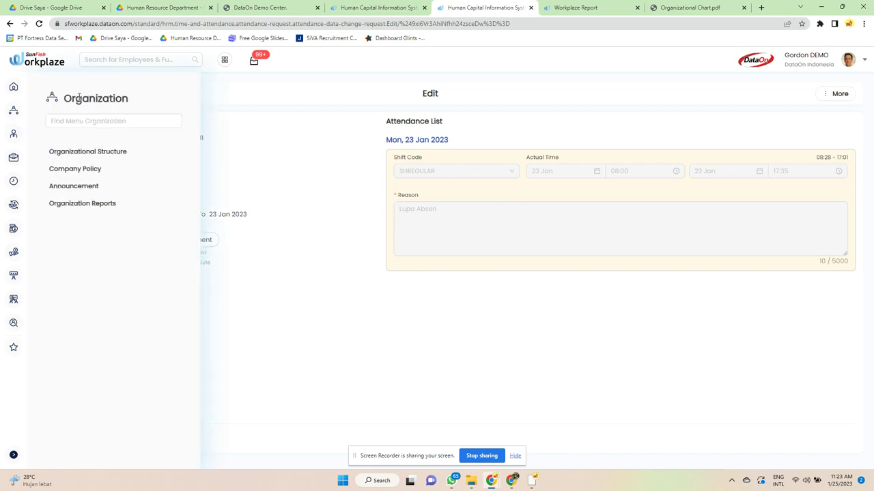
left_click(51, 93)
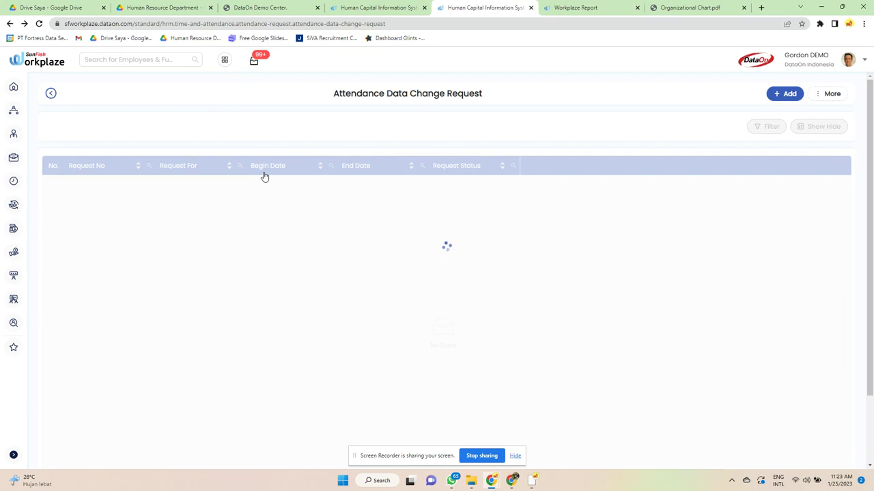
scroll(252, 187, "down", 10)
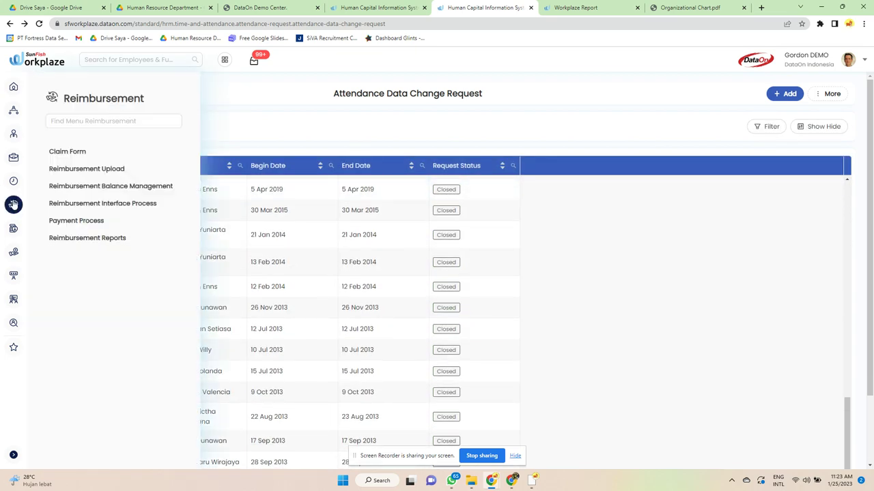
Open Leave Request under Attendance Request and start a new request with Holiday as the leave type
mouse_move(13, 187)
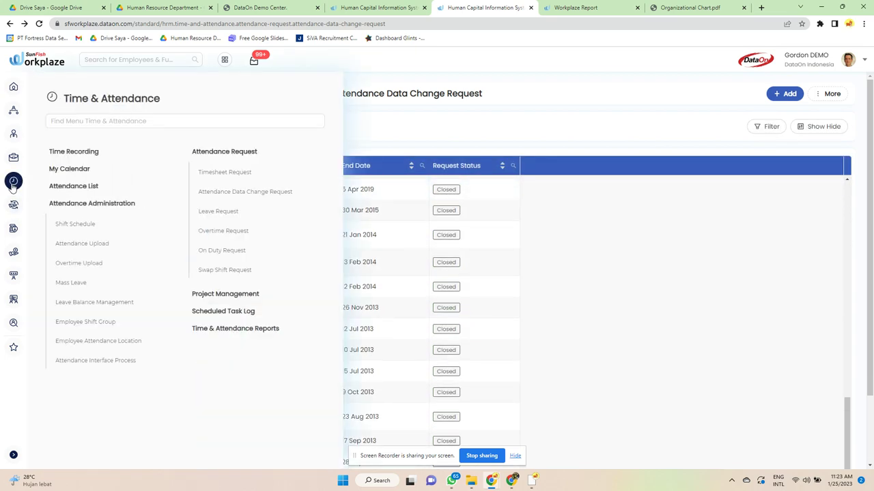
left_click(260, 212)
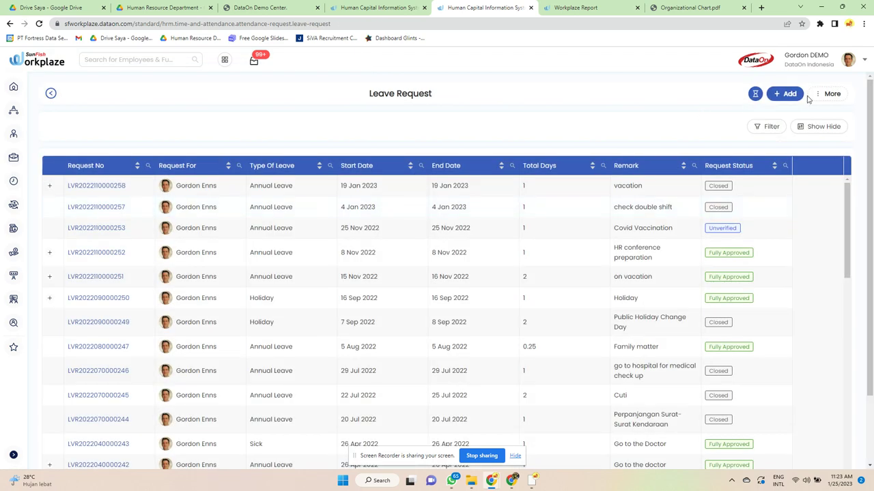
left_click(785, 94)
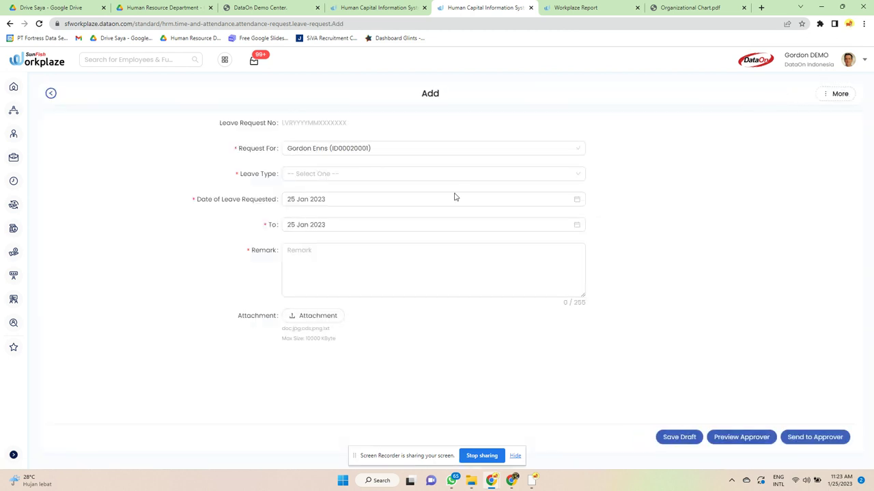
left_click(398, 174)
left_click(368, 217)
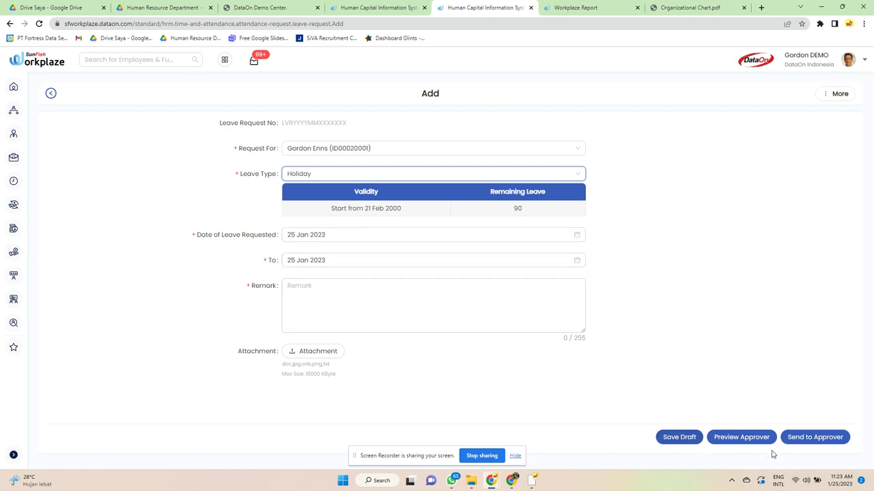
Try to send the leave request to the approver, and enter "healing" as its remark
left_click(810, 440)
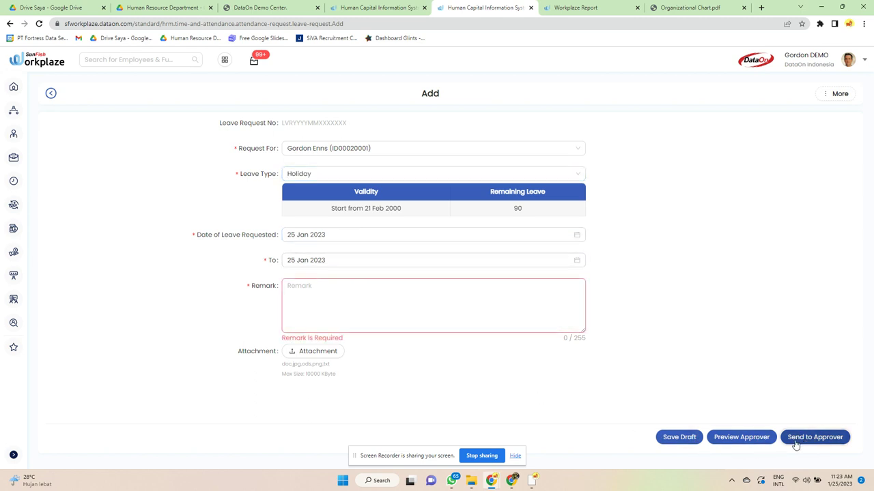
left_click(495, 302)
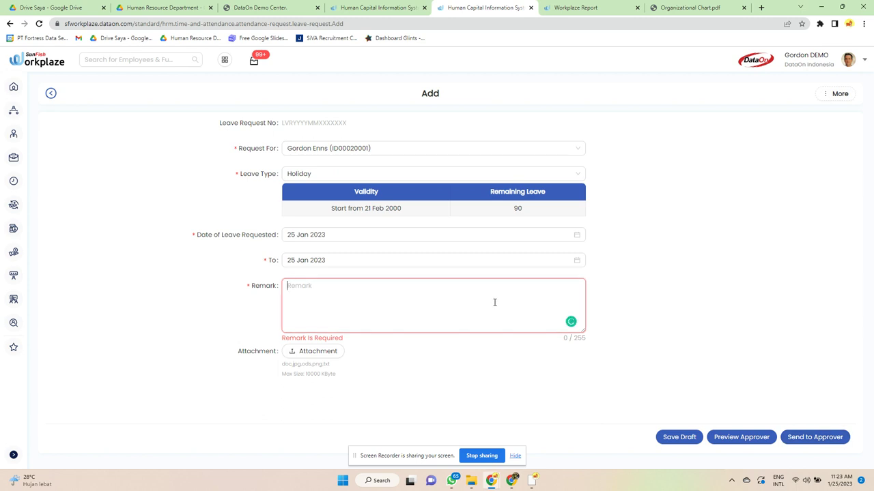
type("healing")
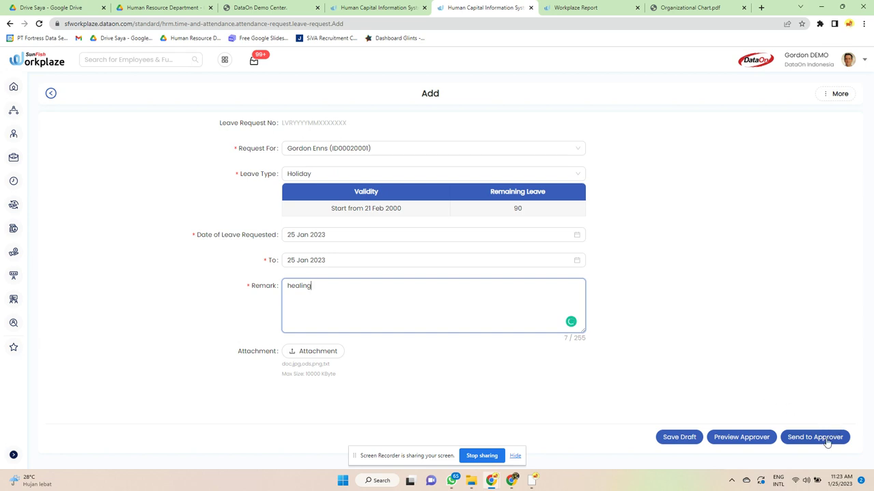
Send the 25 Jan 2023 holiday leave request to the approver and return to the request list
left_click(826, 438)
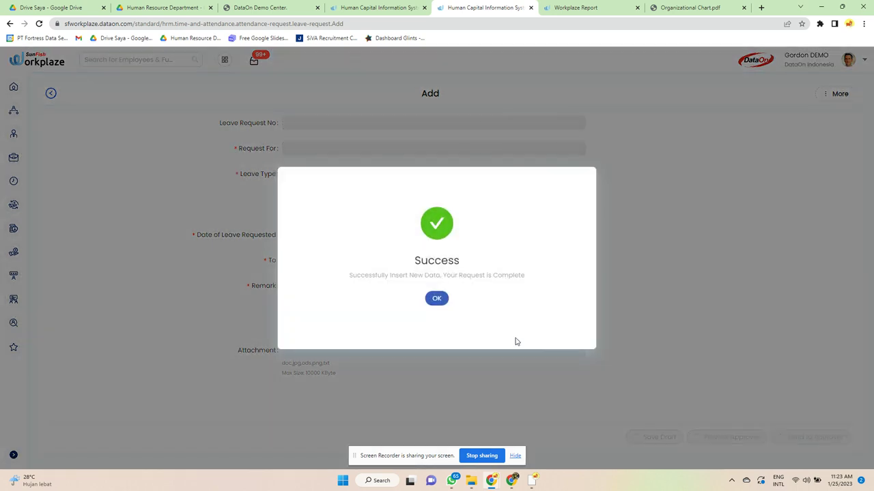
left_click(437, 298)
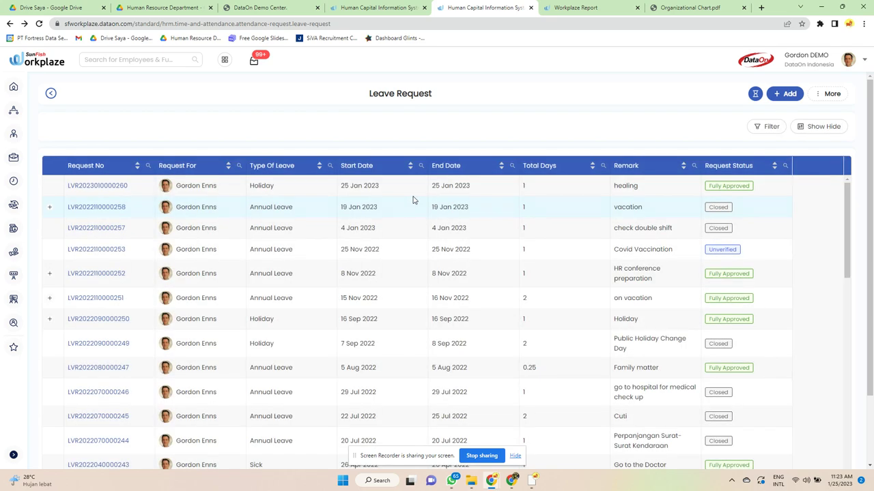
Browse the leave requests and expand the cancellation details of the 26 Apr 2022 annual leave and 16 Sep 2022 holiday requests
scroll(295, 249, "down", 3)
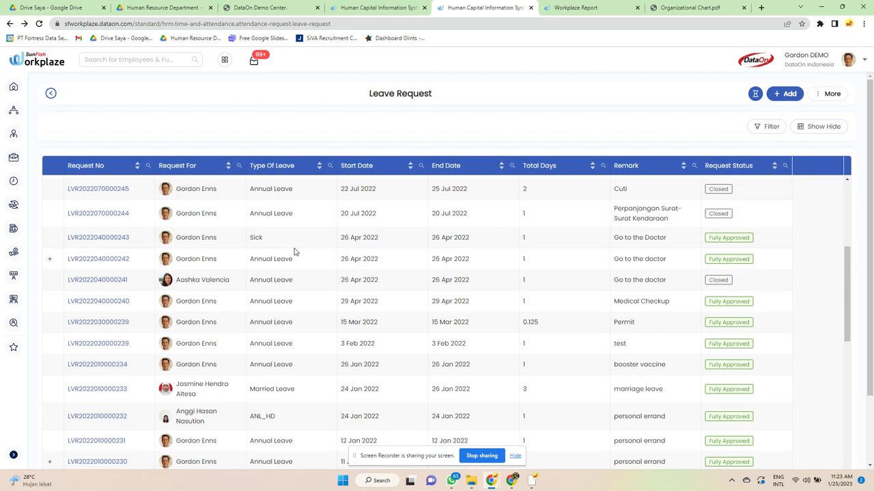
left_click(50, 260)
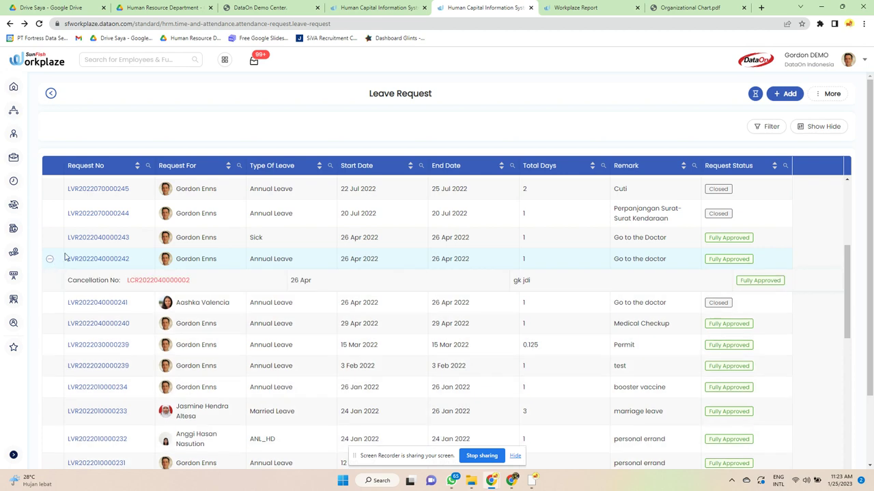
scroll(144, 260, "down", 2)
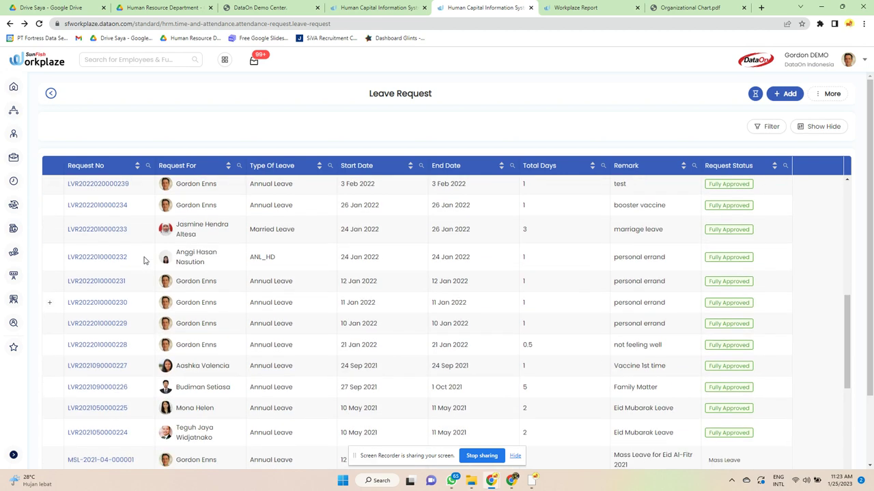
scroll(142, 259, "up", 5)
left_click(49, 273)
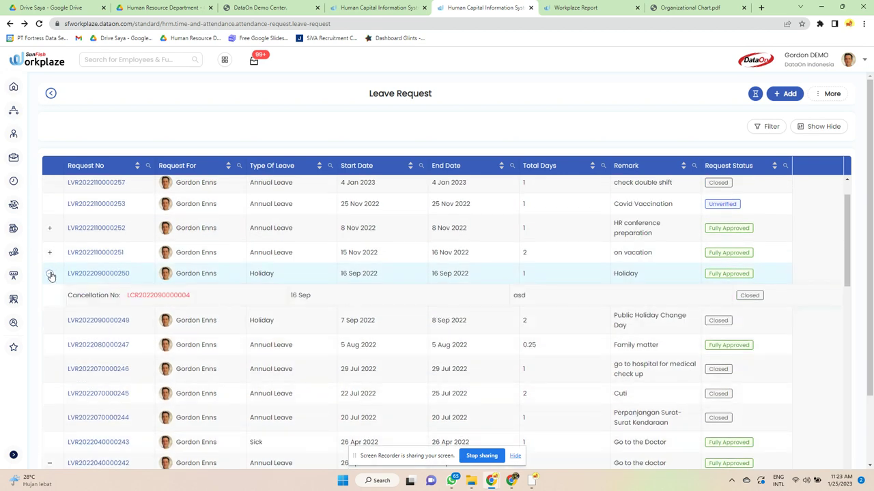
scroll(61, 260, "up", 1)
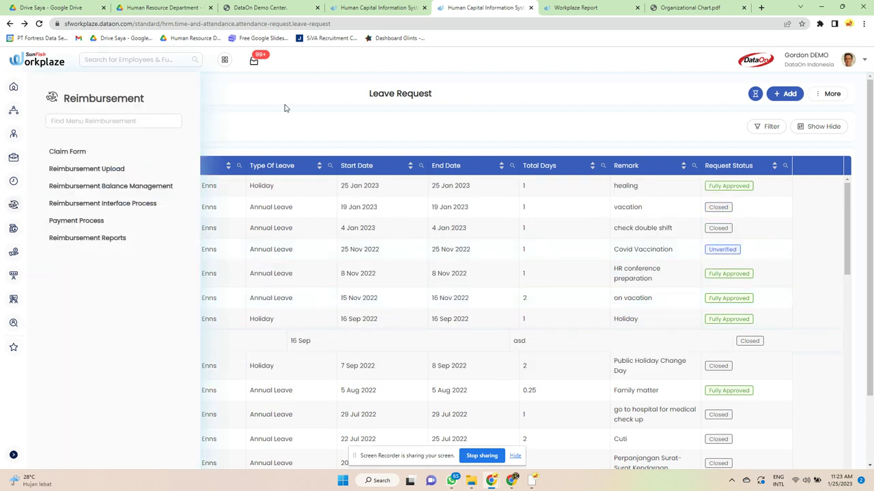
Go back to Timesheet Request, open Overtime Request under Attendance Request, and browse down to the 2019 requests
left_click(50, 95)
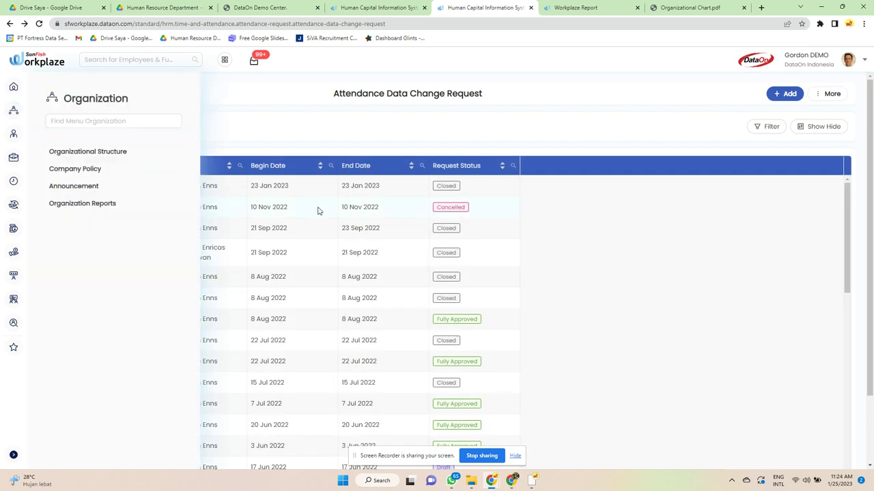
left_click(51, 94)
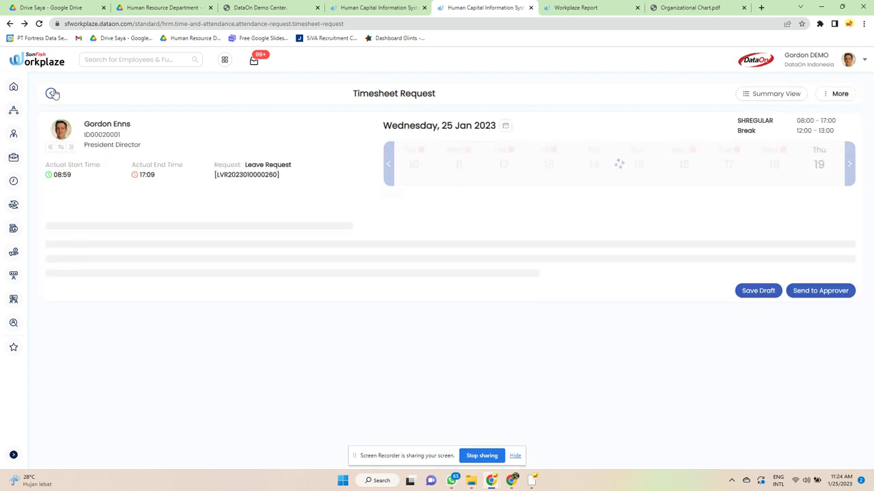
mouse_move(14, 181)
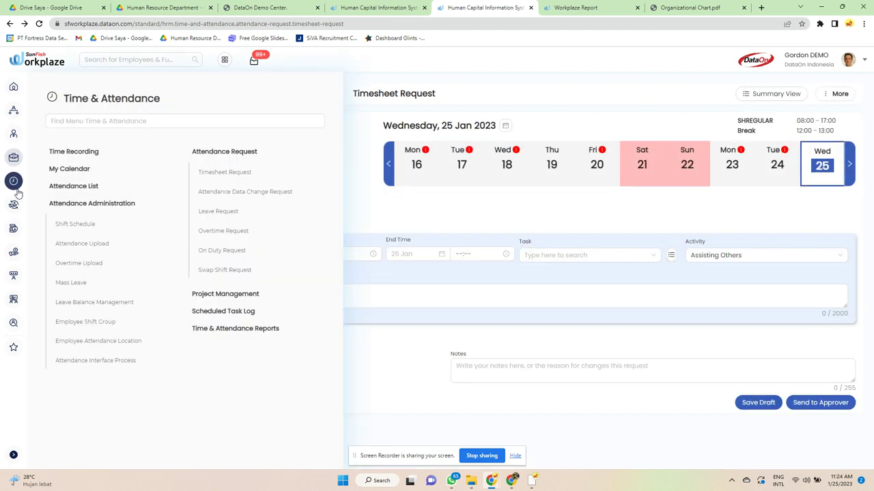
left_click(266, 232)
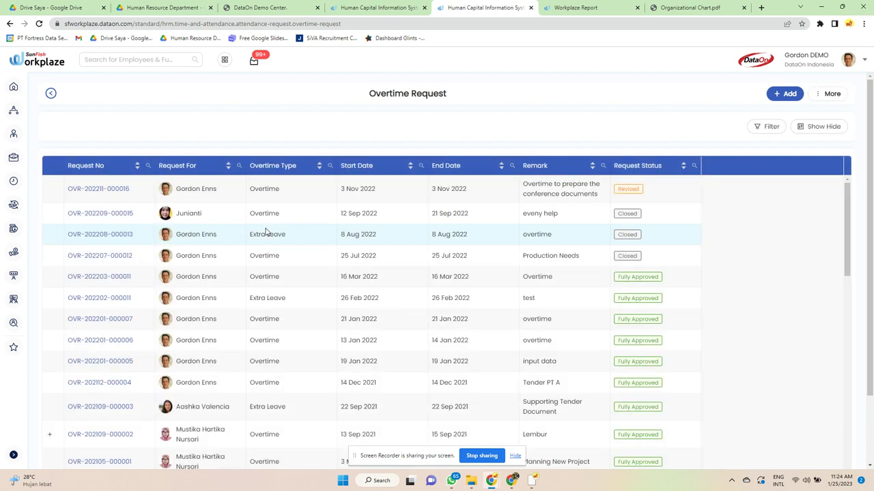
scroll(264, 231, "down", 15)
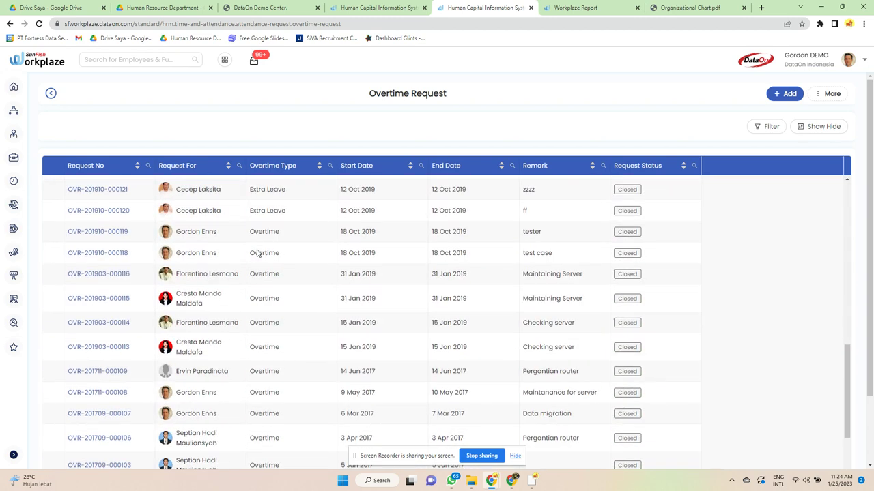
Open the 12 Oct 2019 overtime request with remark "zzzz" and send a full cancellation request to the approver with the reason "bo"
left_click(112, 189)
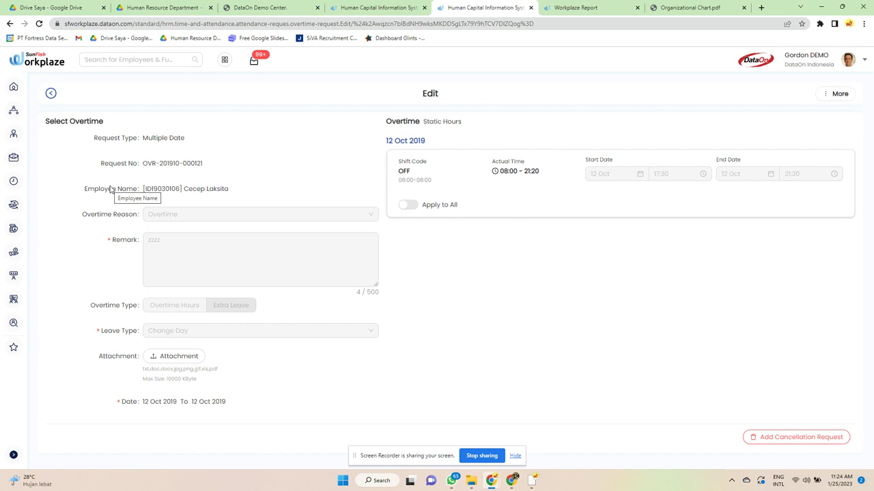
left_click(785, 436)
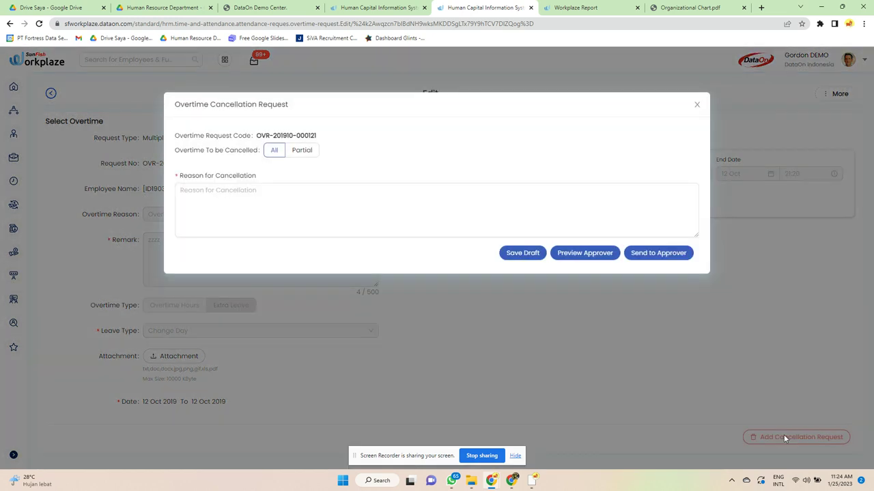
left_click(281, 202)
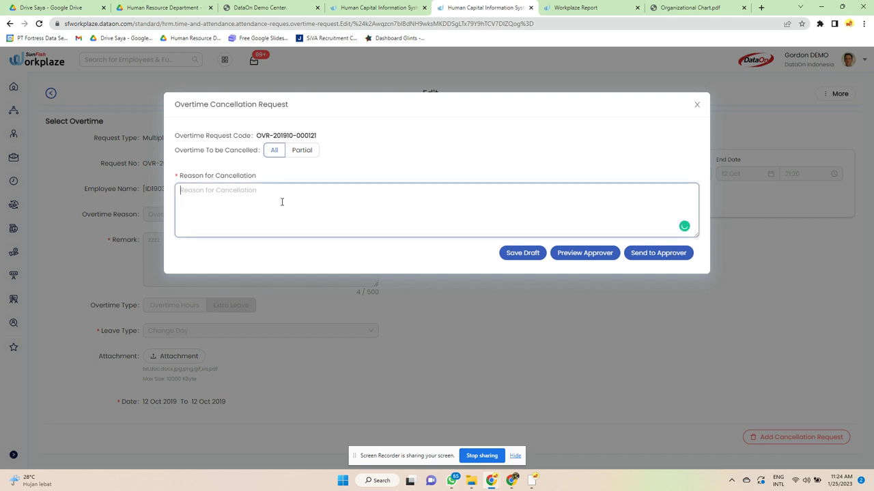
type("bo")
left_click(655, 254)
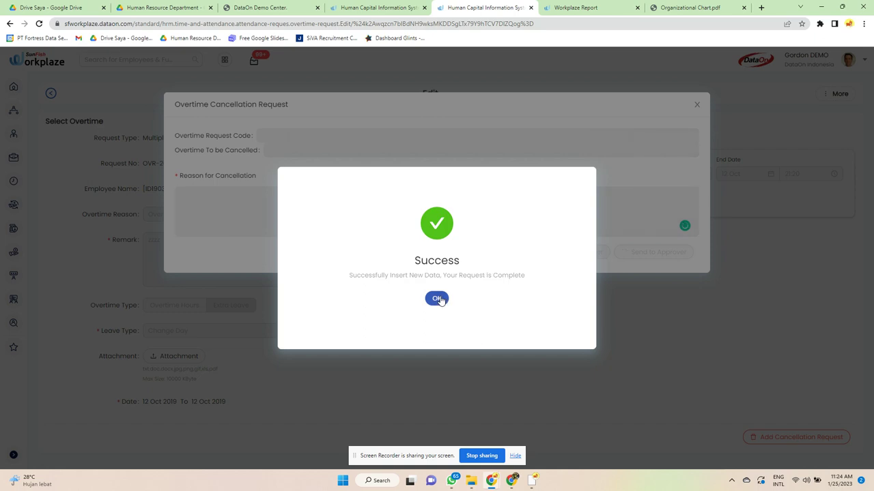
left_click(438, 299)
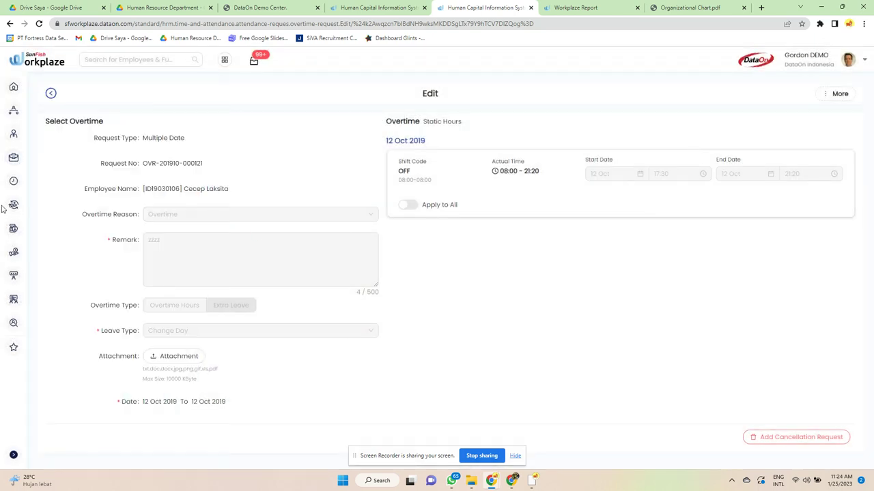
Open On Duty Request under Attendance Request, view its column display settings, and close them without changes
mouse_move(13, 206)
mouse_move(14, 181)
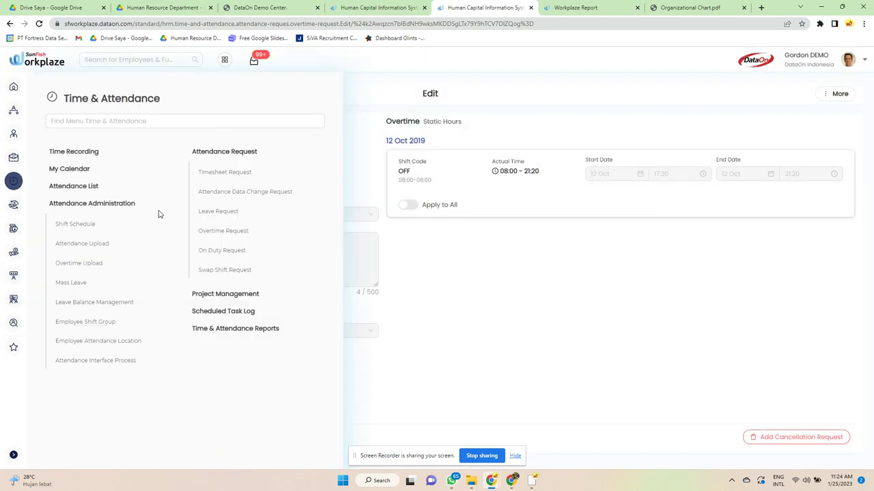
left_click(284, 259)
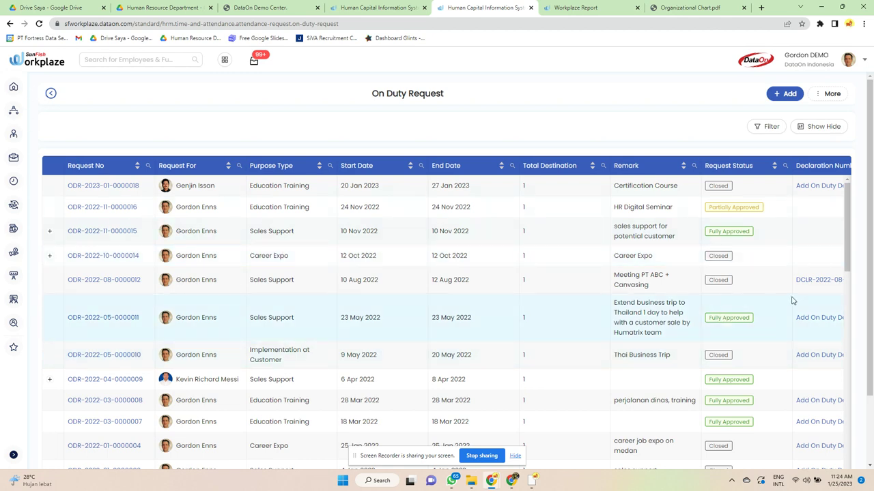
scroll(791, 273, "down", 1)
left_click(816, 127)
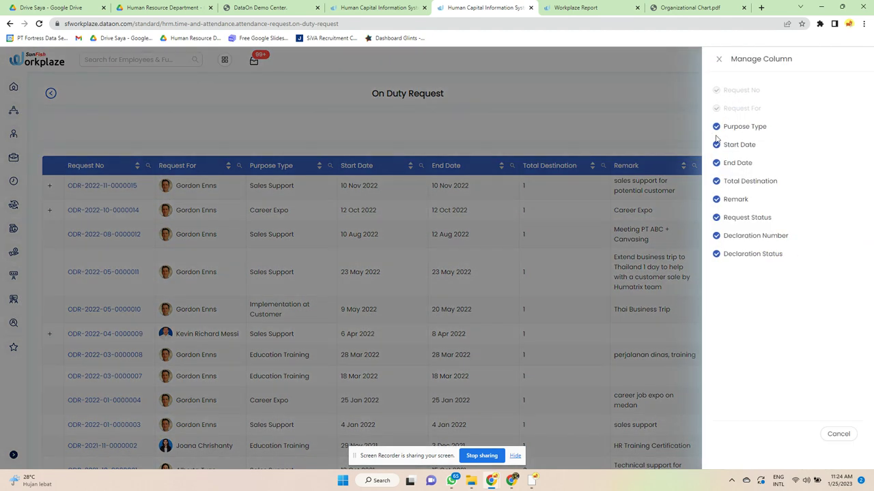
left_click(562, 120)
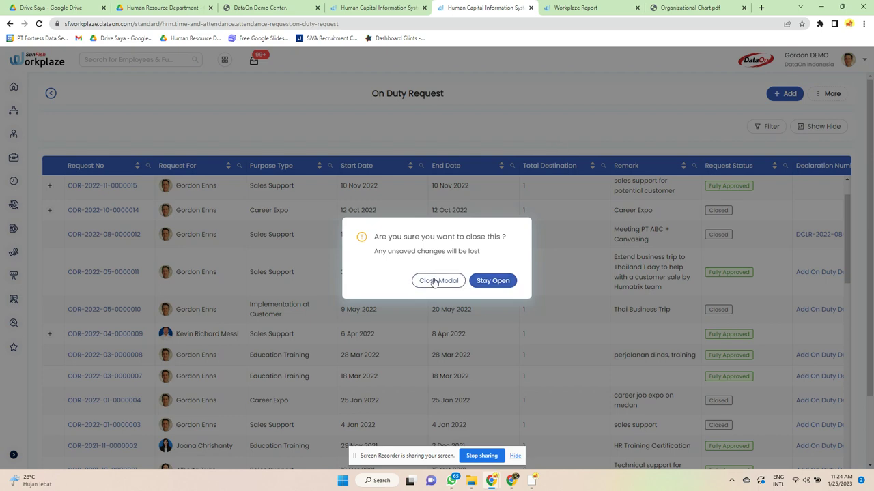
left_click(492, 280)
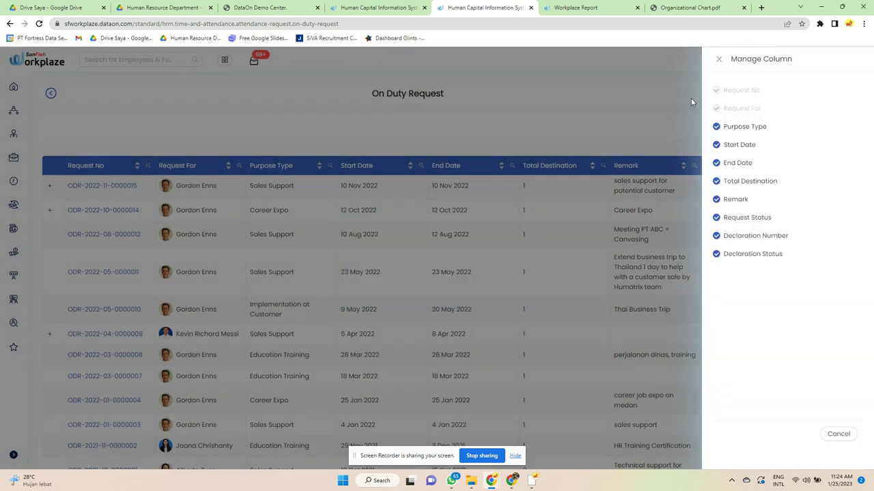
left_click(719, 60)
left_click(438, 280)
Expand the cancellation details of the 10 Nov 2022 Sales Support and 12 Oct 2022 Career Expo on duty requests
scroll(437, 284, "up", 1)
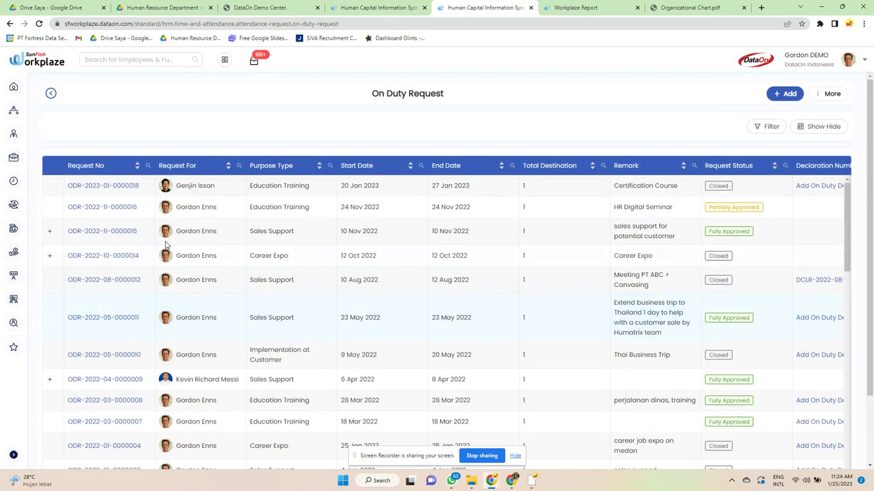
left_click(50, 231)
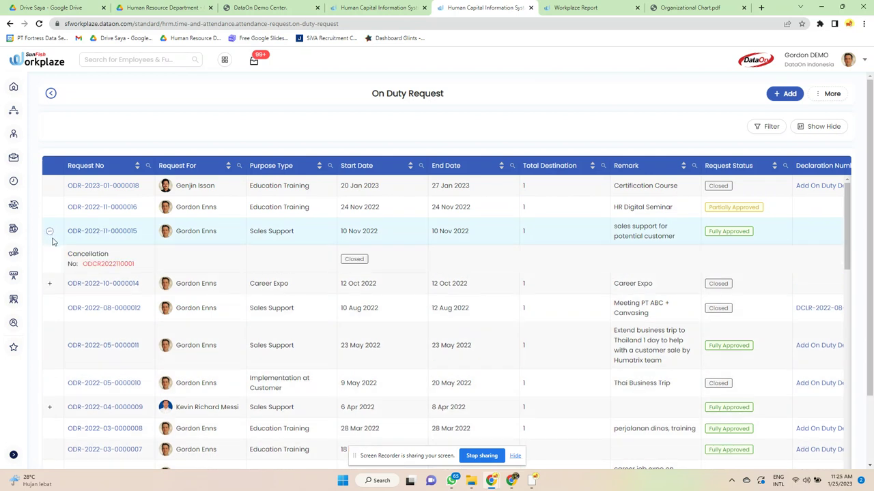
left_click(49, 283)
Open the Certification Course on duty request starting 20 Jan 2023 and review its destination, attendance and allowance details
left_click(102, 185)
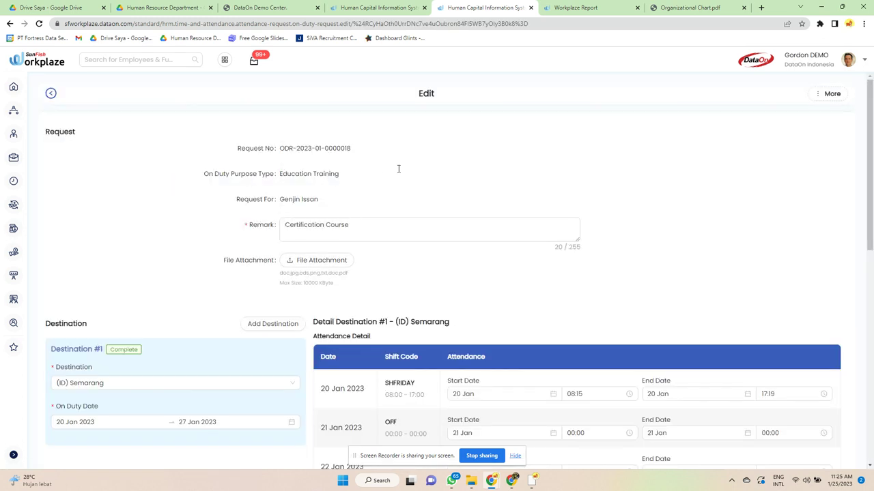
scroll(398, 169, "down", 2)
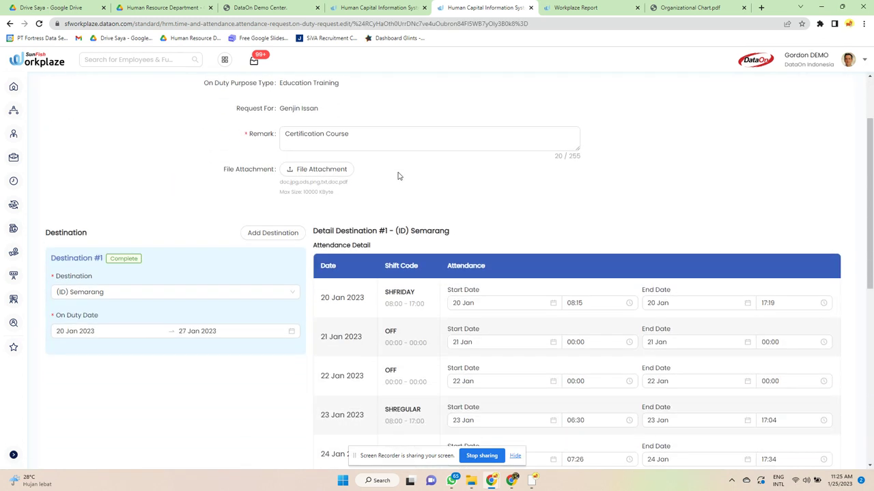
scroll(399, 176, "down", 6)
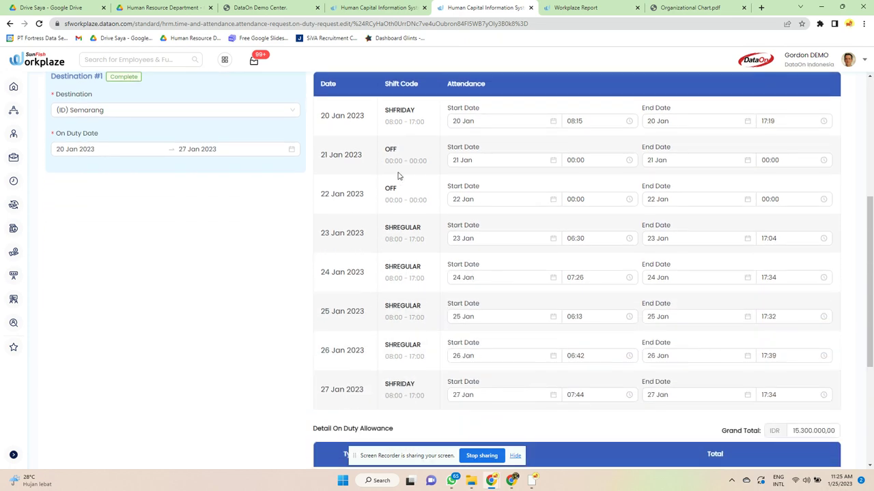
scroll(400, 175, "up", 15)
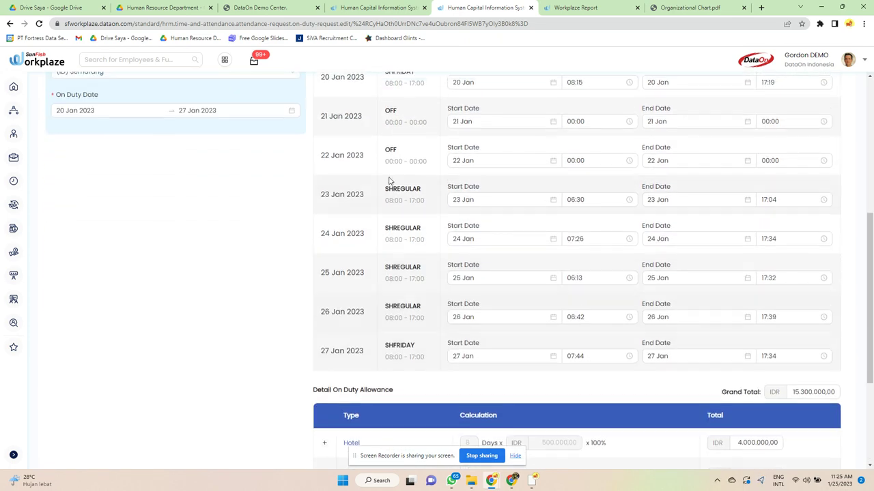
Open Swap Shift Request under Attendance Request and view the record of the 13 Oct 2022 swap request
mouse_move(14, 217)
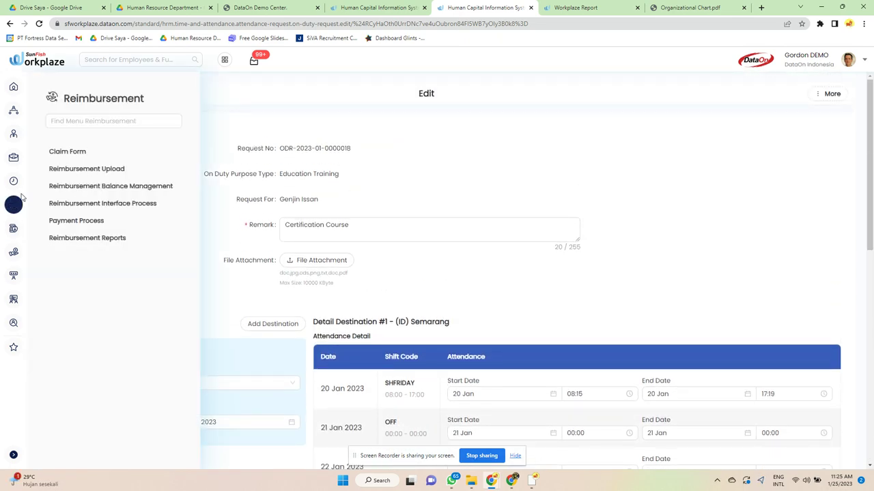
mouse_move(14, 181)
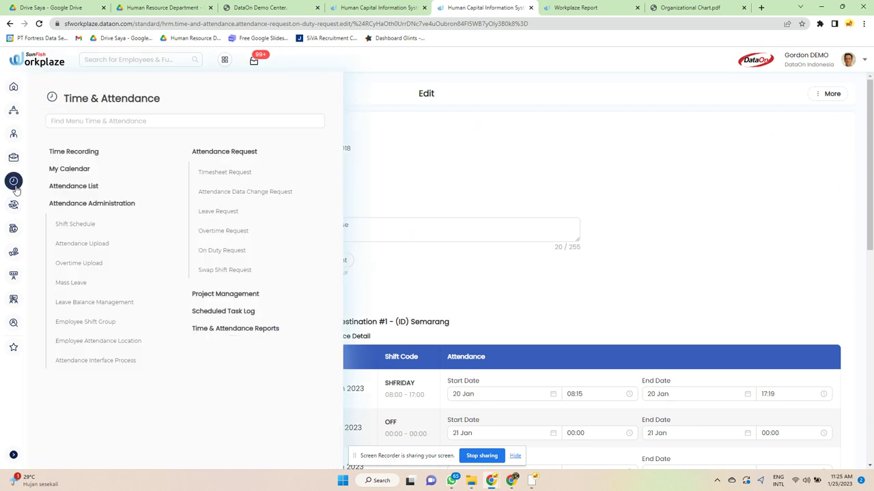
left_click(266, 271)
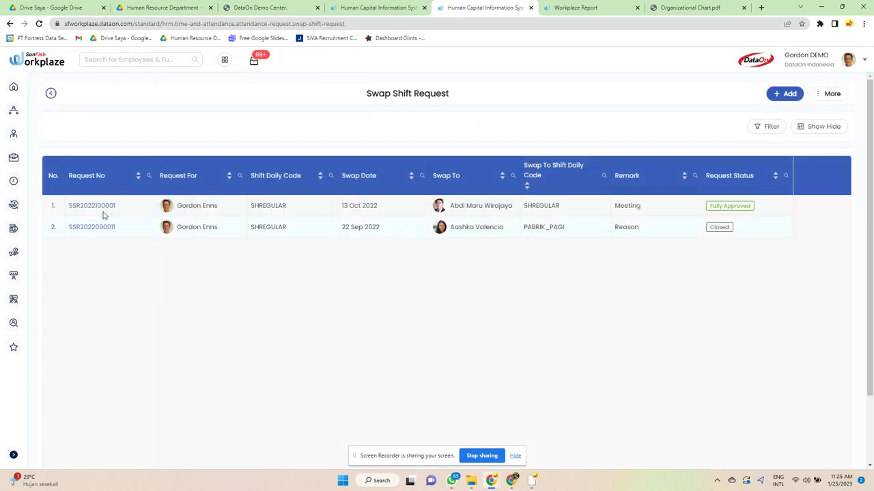
left_click(102, 211)
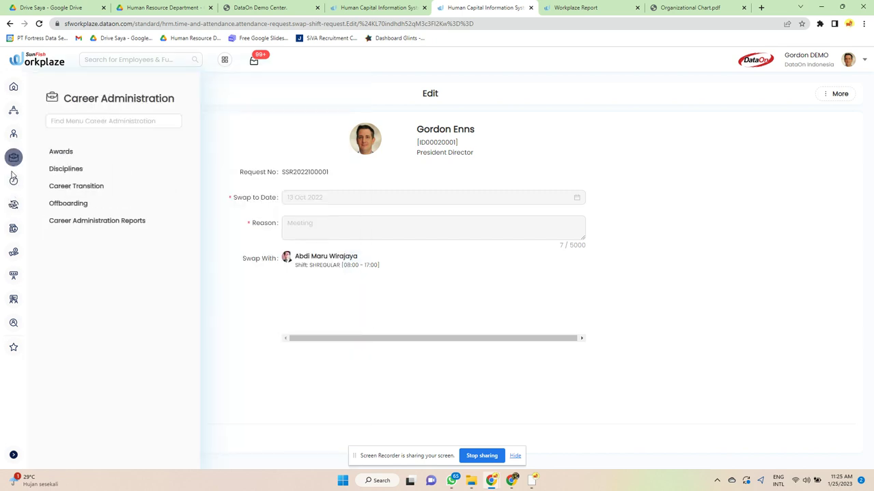
Open the Claim Form under Reimbursement and browse the completed claims
mouse_move(12, 204)
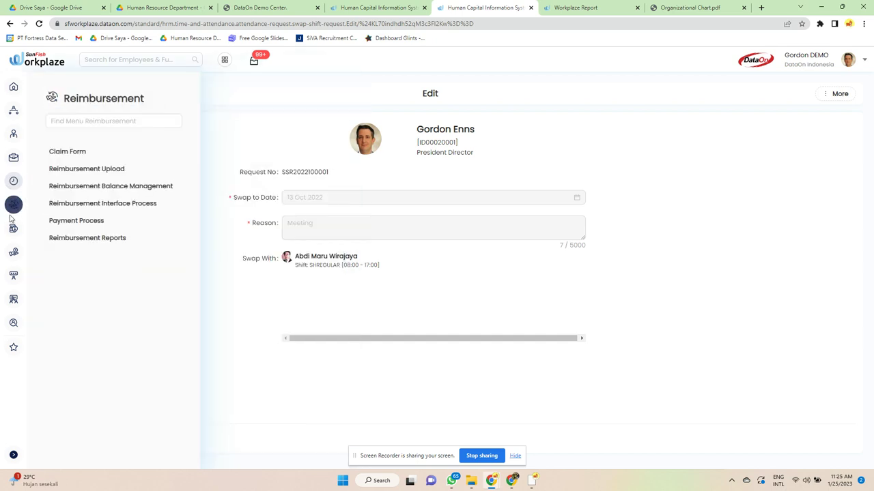
left_click(68, 151)
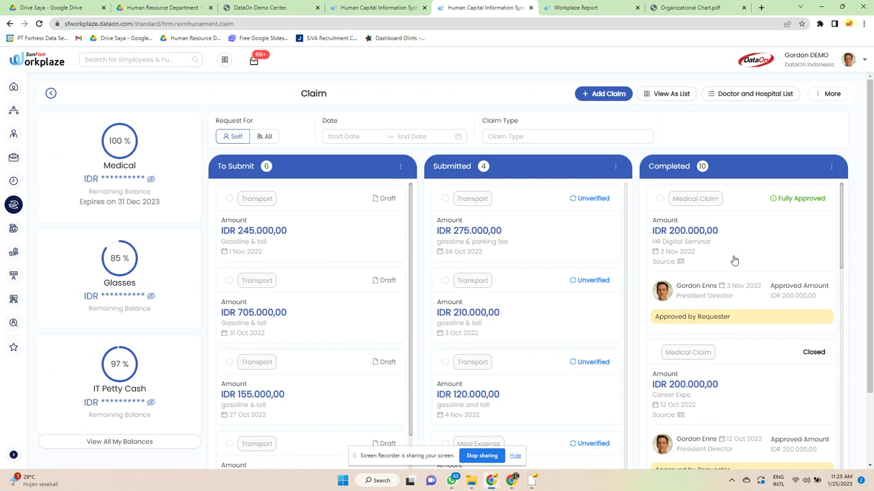
scroll(734, 260, "down", 5)
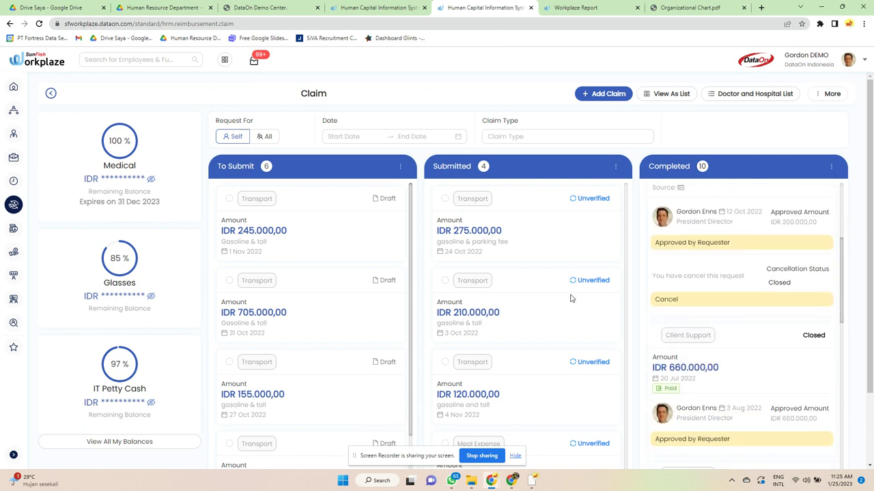
Show the reimbursement claims as a list and return them to the card view
scroll(572, 300, "down", 2)
scroll(573, 298, "up", 3)
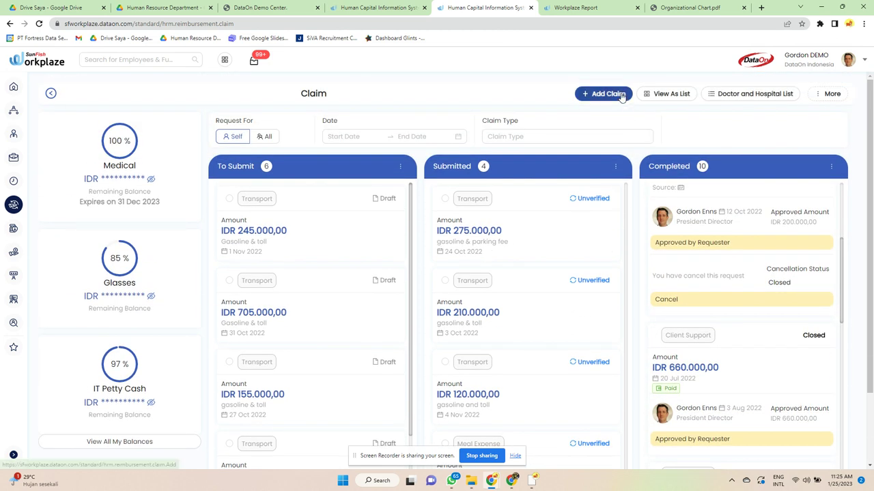
left_click(666, 95)
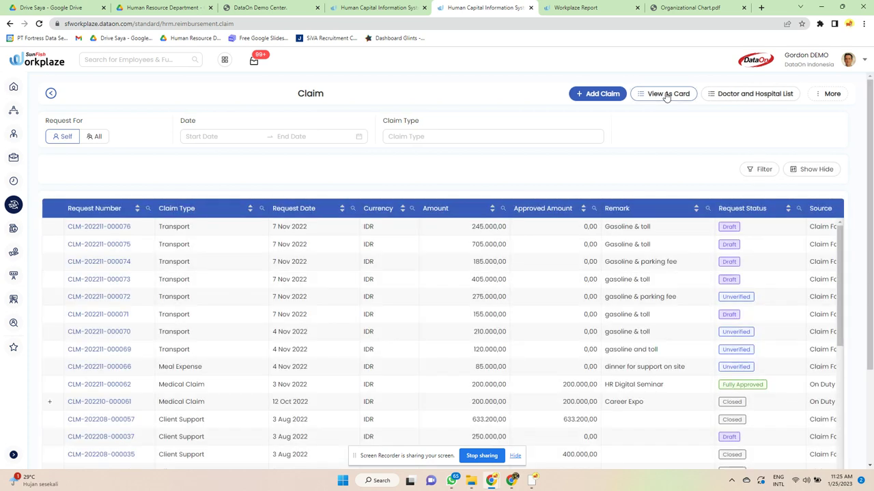
left_click(665, 94)
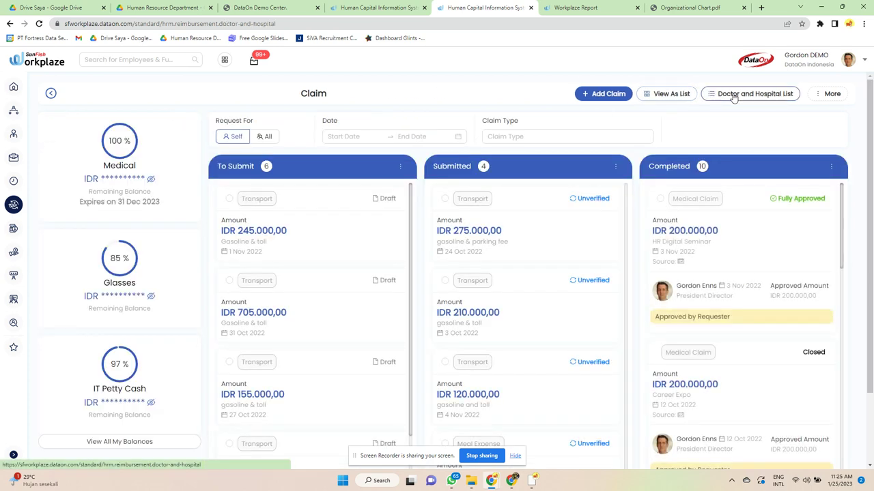
View the Doctor and Hospital list, return to the claims page and show its additional options
left_click(734, 95)
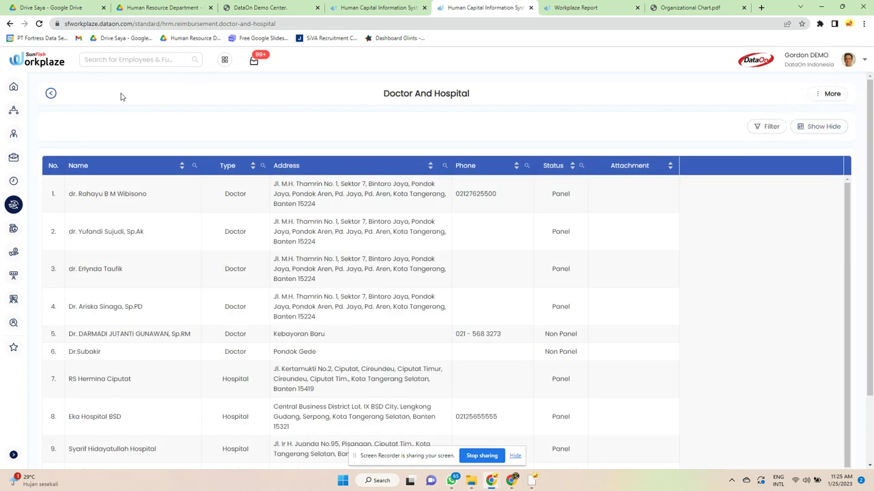
left_click(51, 93)
left_click(827, 96)
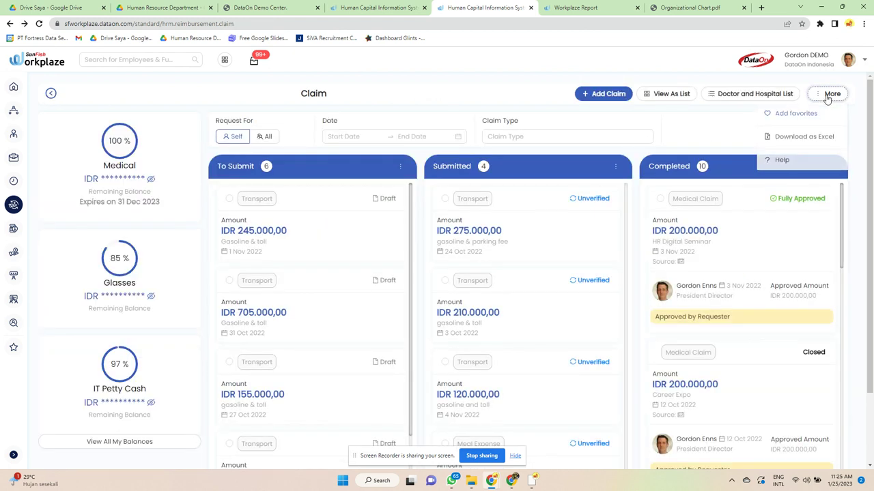
Fill in a new Client Support claim for the first listed family member with an amount of IDR 1.000.000,00
left_click(602, 93)
left_click(370, 173)
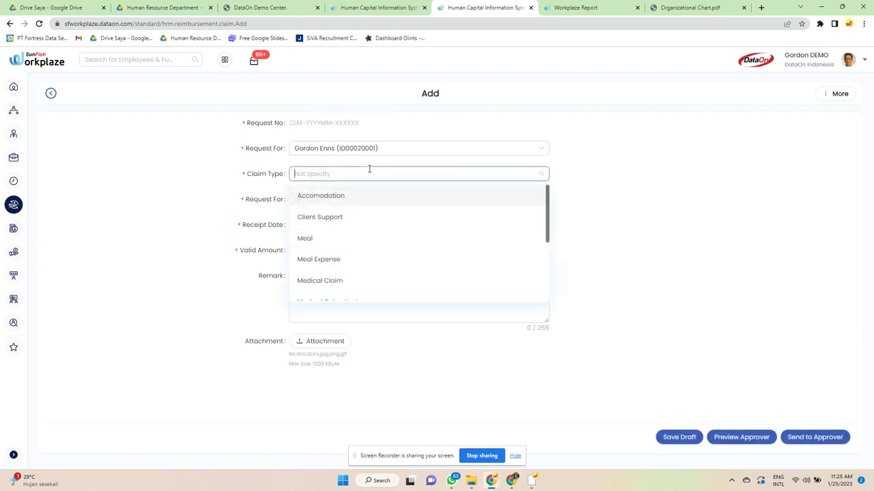
left_click(350, 215)
left_click(347, 198)
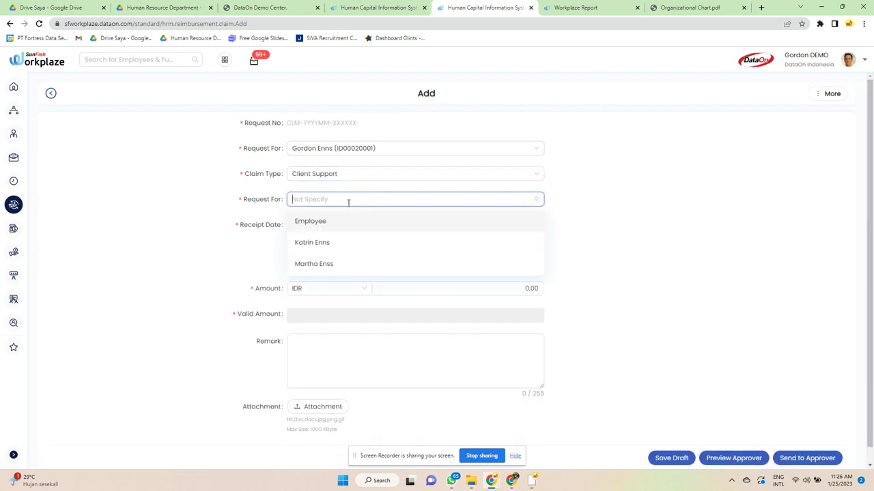
left_click(336, 246)
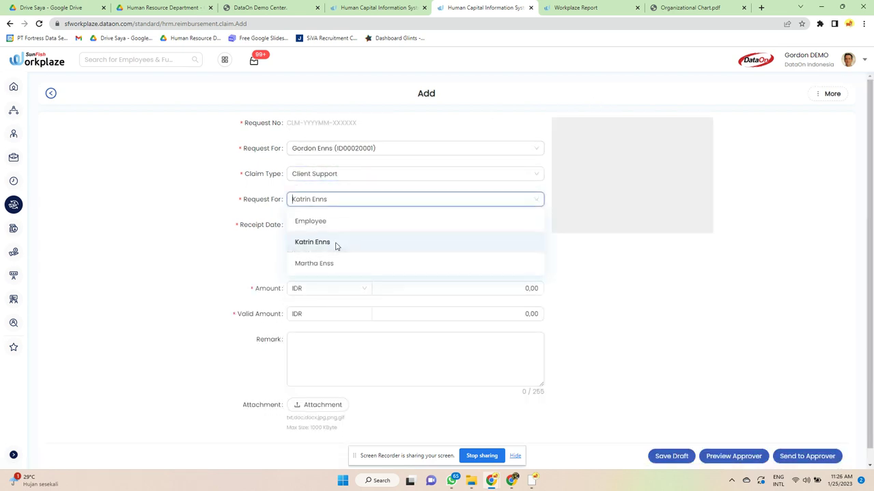
left_click(452, 289)
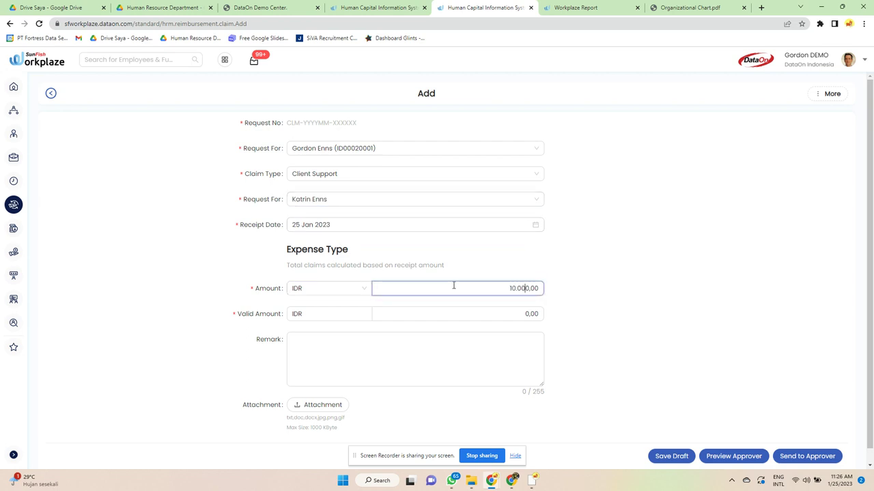
left_click(446, 308)
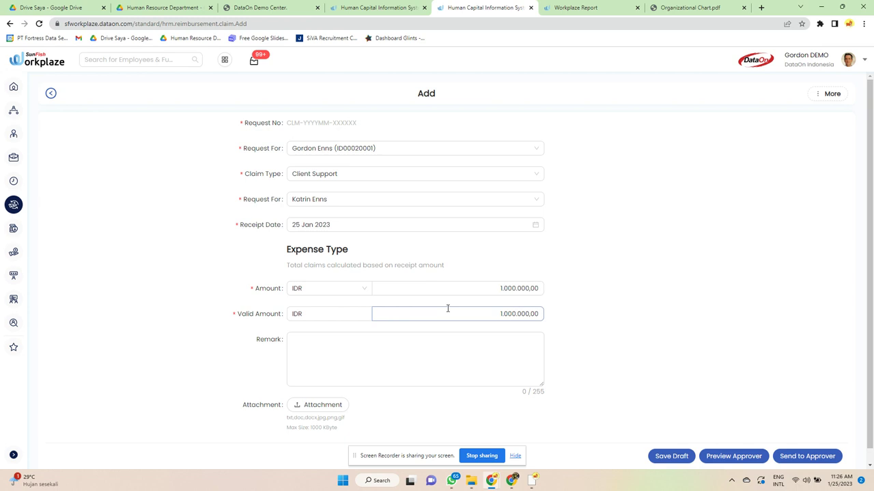
left_click(424, 355)
scroll(671, 427, "down", 1)
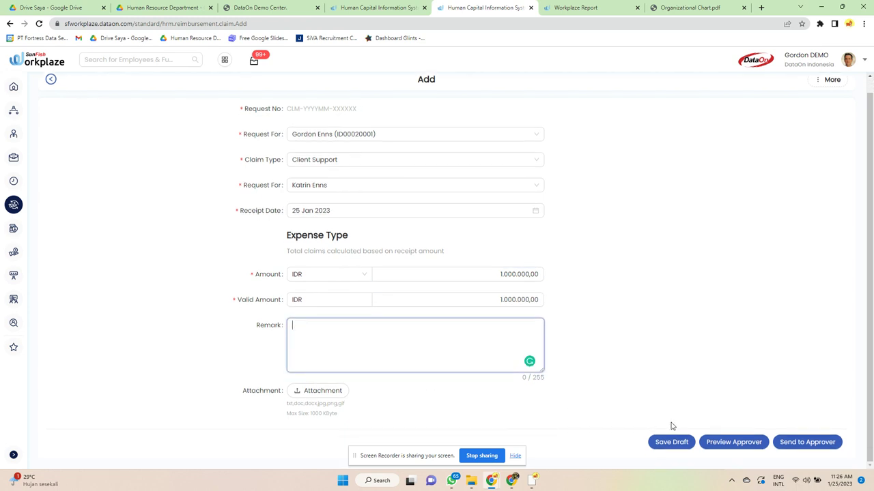
Try to send the Client Support claim to the approver and to preview its approver
left_click(804, 443)
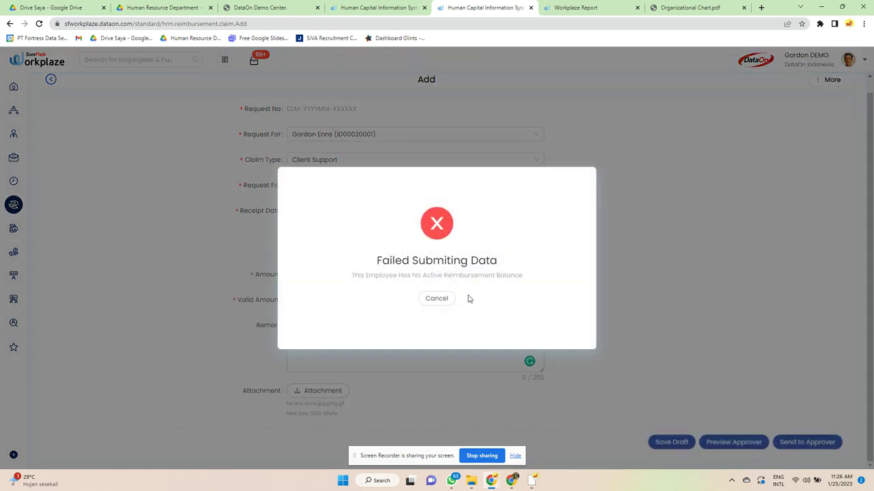
left_click(437, 298)
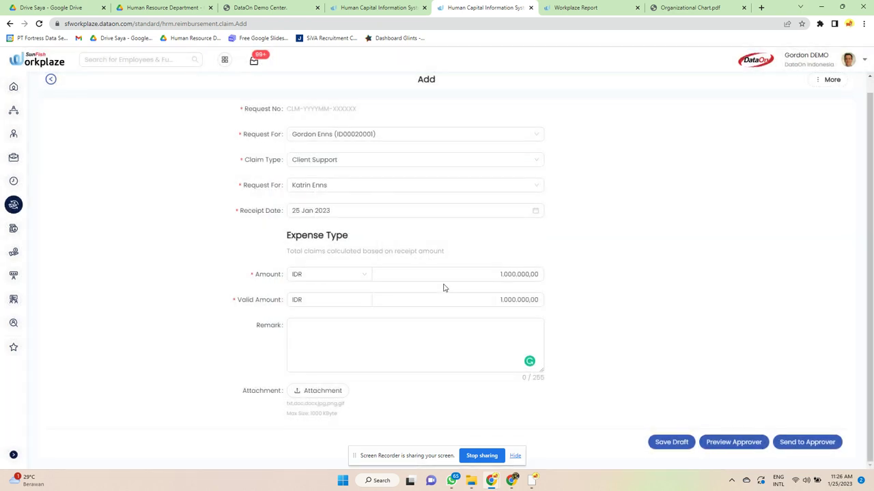
left_click(731, 445)
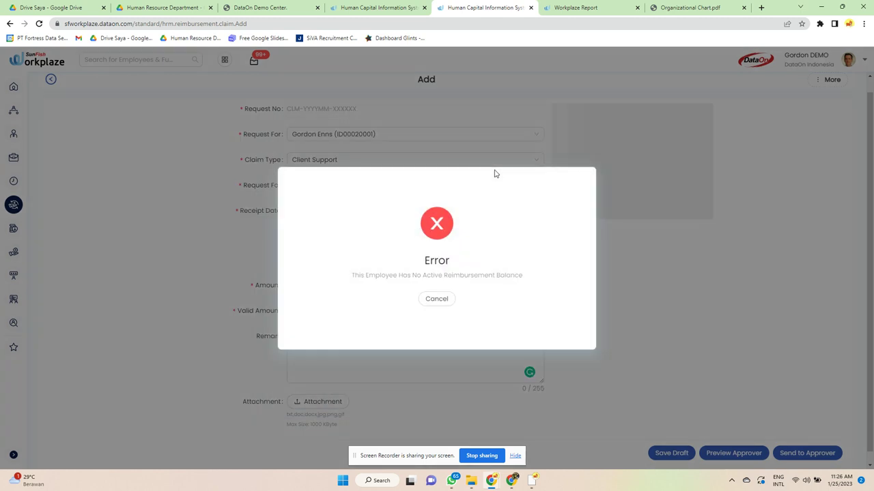
left_click(439, 300)
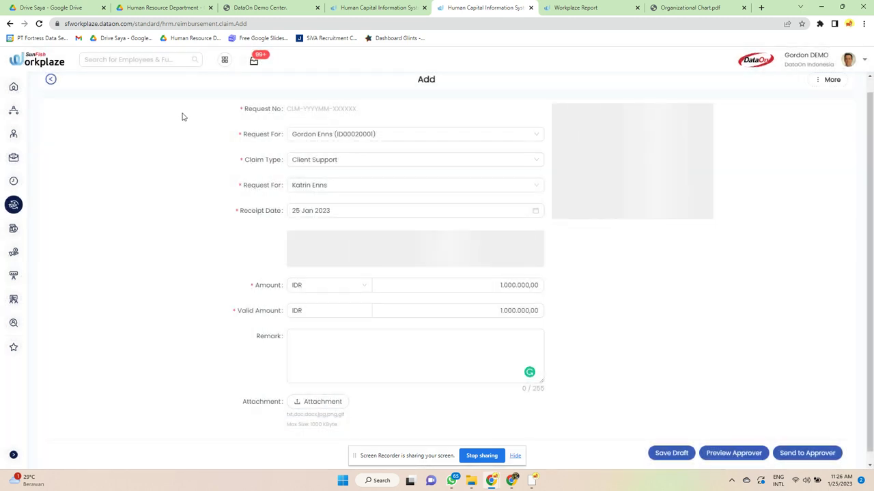
Leave the new claim form without saving and return to the claims overview
left_click(51, 94)
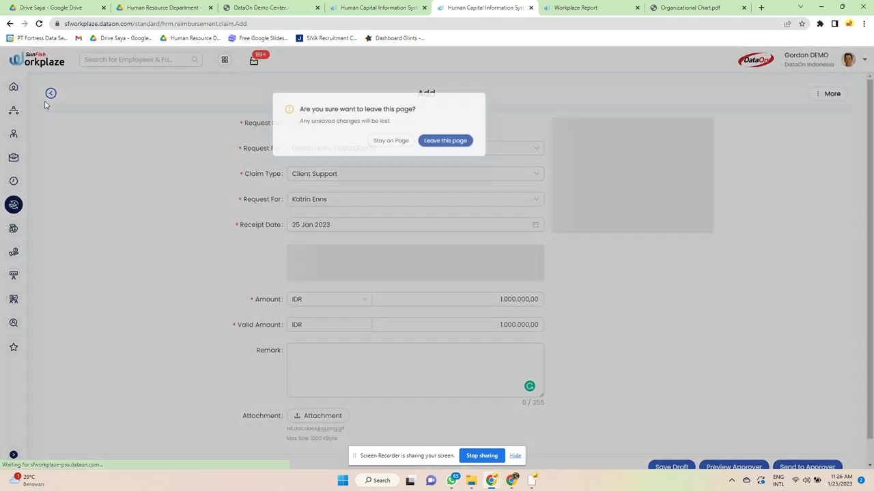
left_click(508, 149)
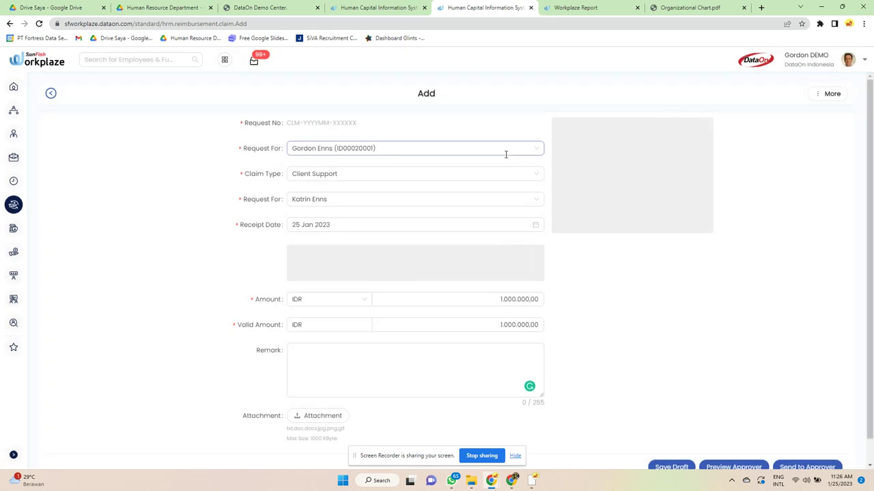
left_click(51, 94)
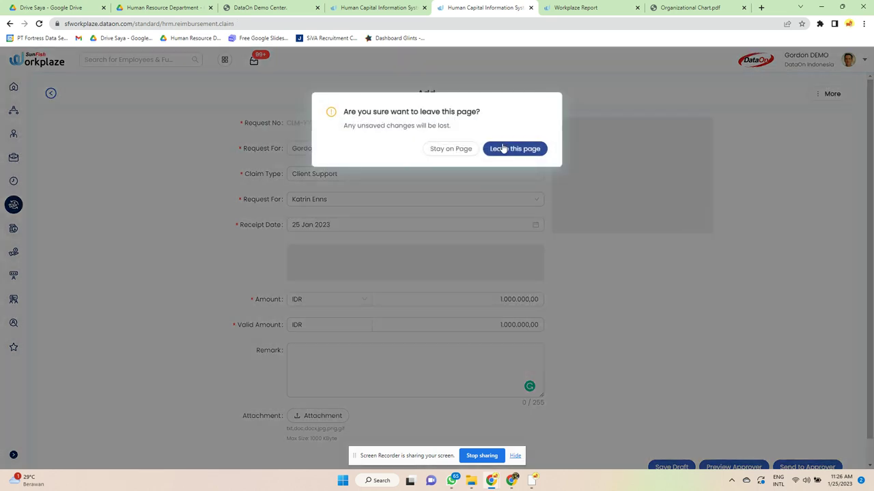
left_click(502, 149)
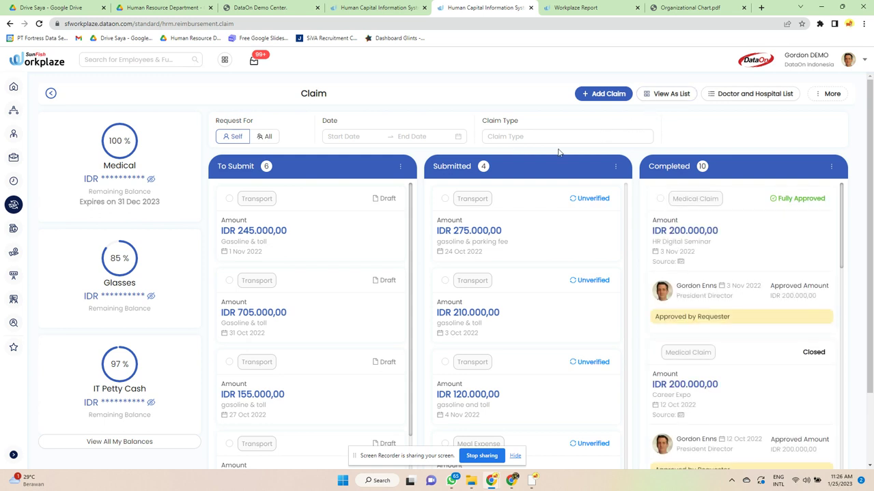
scroll(526, 250, "down", 1)
scroll(78, 220, "up", 1)
Open Reimbursement Upload and set the claim code to Client Support
mouse_move(11, 215)
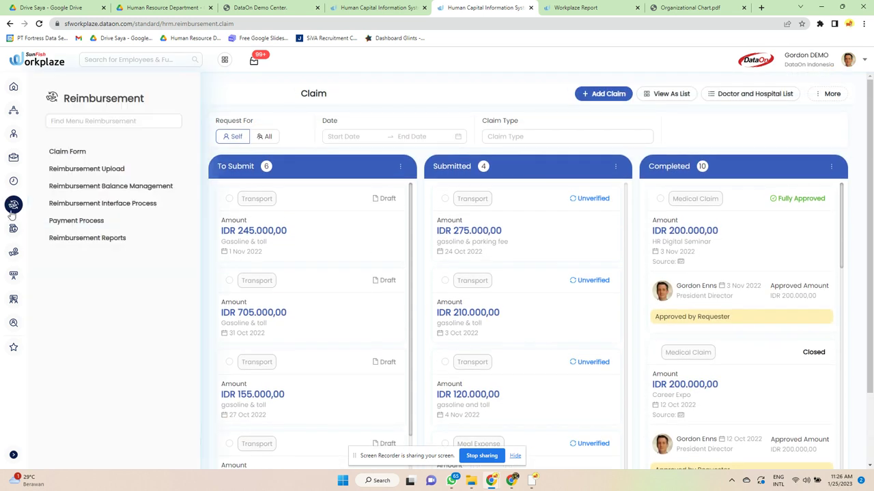
left_click(84, 169)
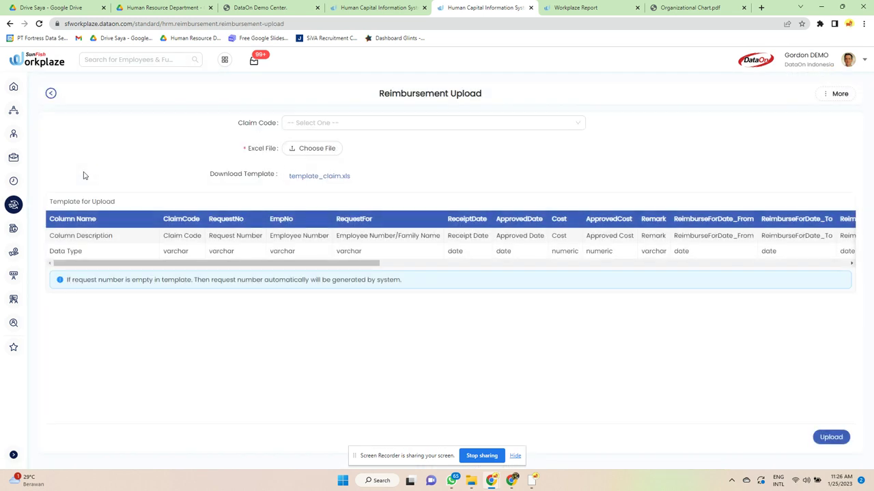
left_click(339, 123)
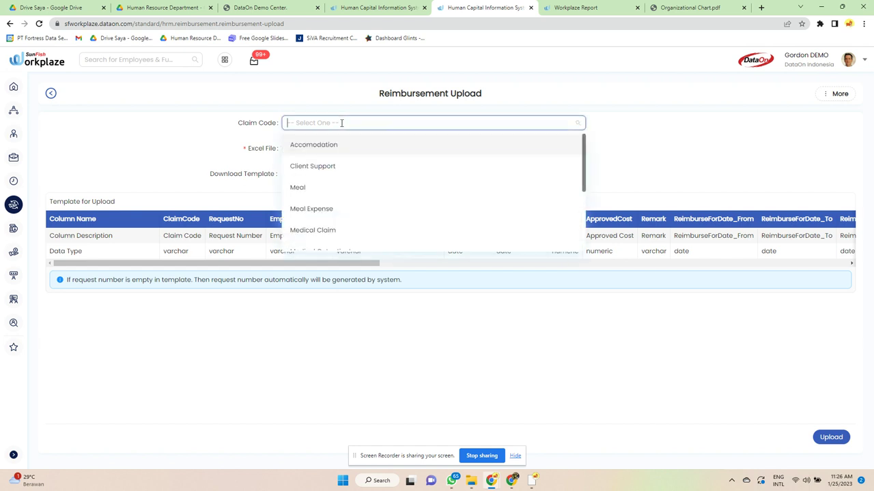
left_click(325, 166)
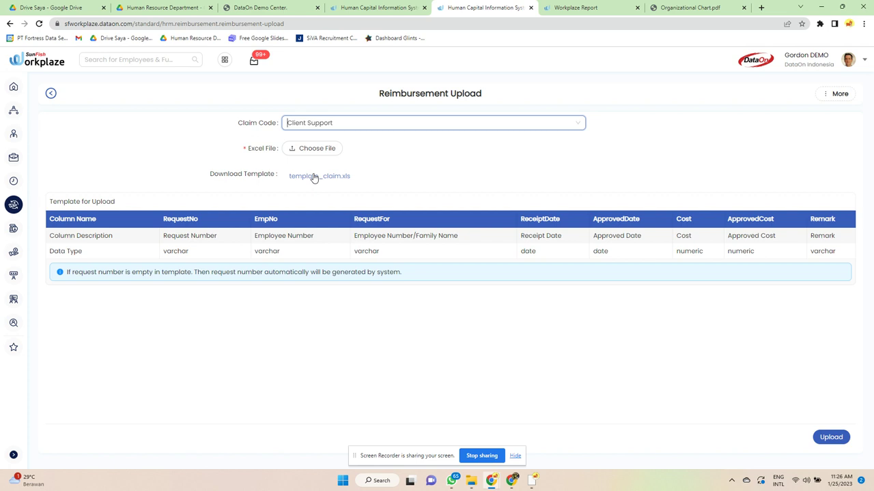
Download the template_claim.xls upload template, view its columns in Excel and close the file
left_click(340, 177)
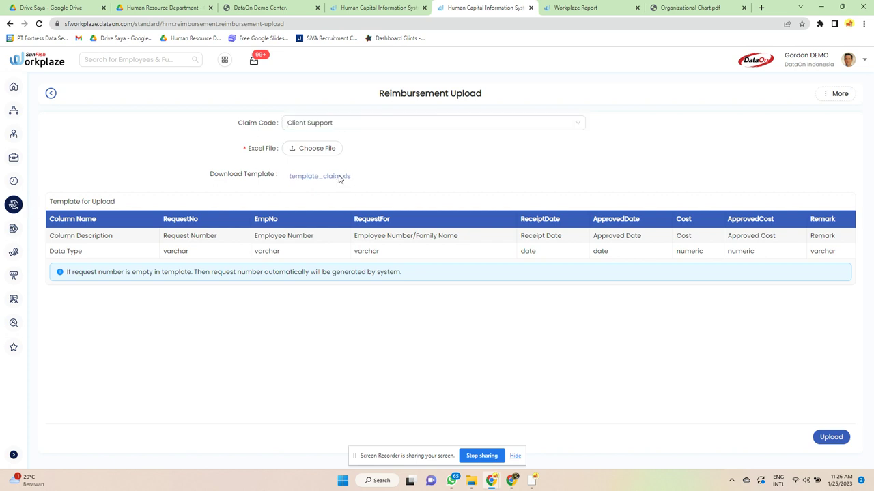
left_click(299, 370)
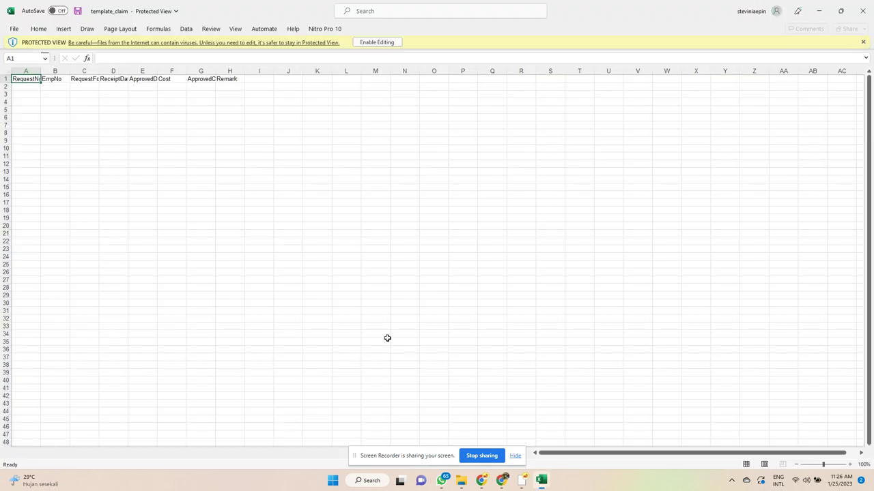
left_click(862, 11)
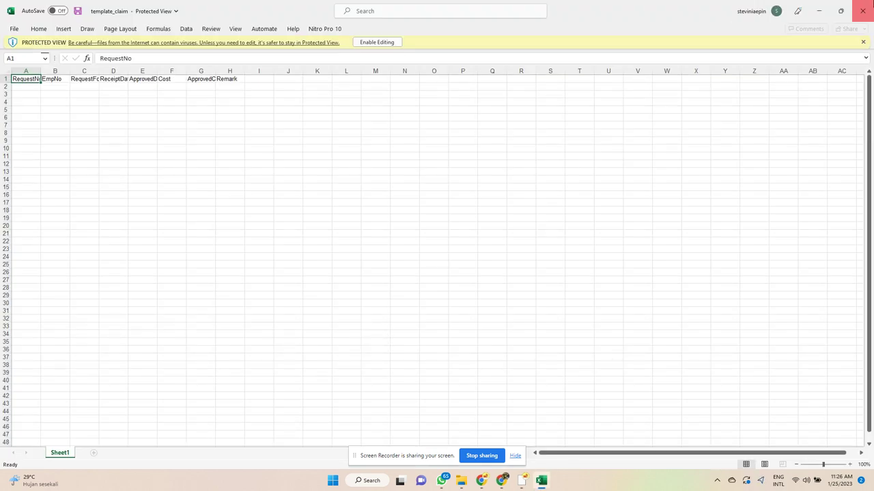
Try to run the reimbursement upload without an attached Excel file
left_click(830, 436)
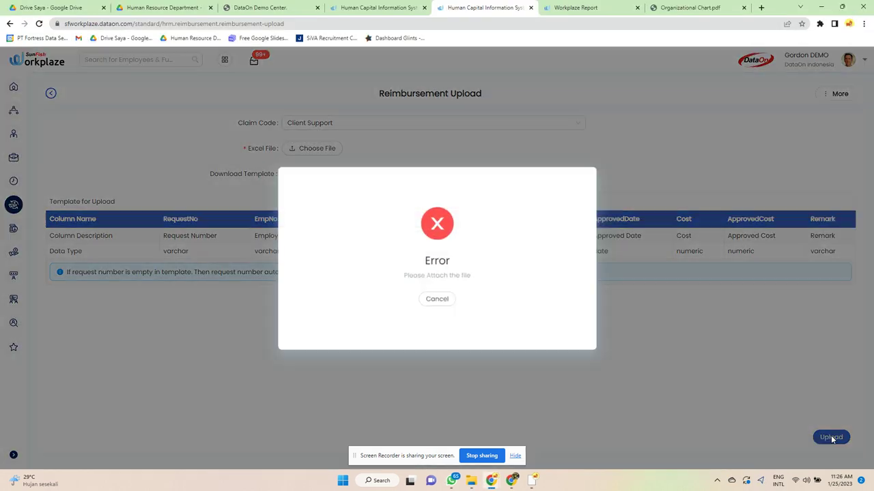
left_click(436, 299)
Open Reimbursement Balance Management and set the reimbursement type for balance generation to COVIDTEST
mouse_move(19, 206)
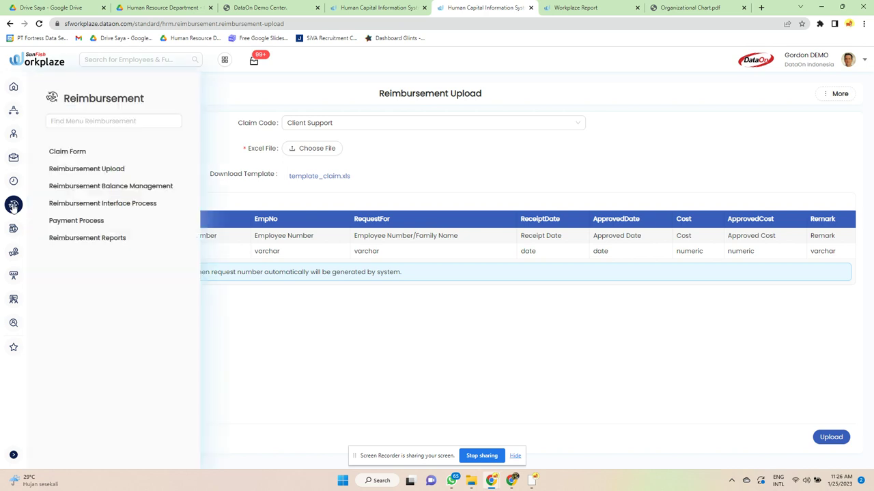
left_click(108, 187)
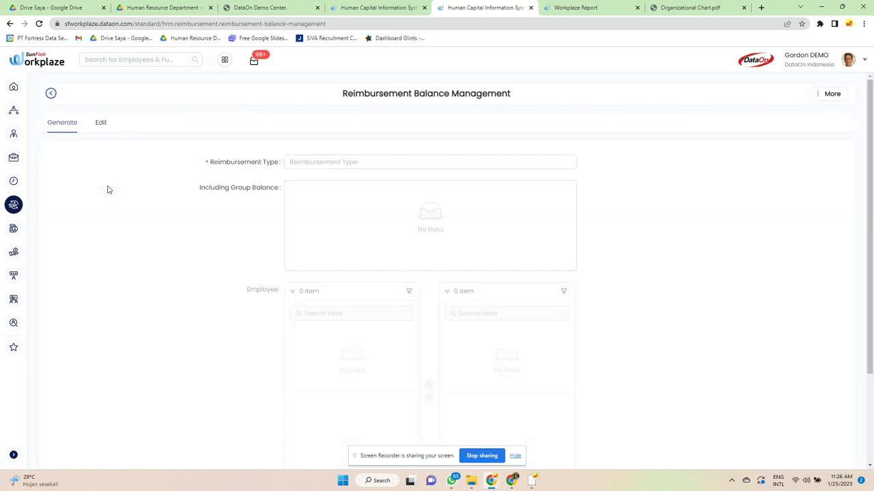
left_click(400, 162)
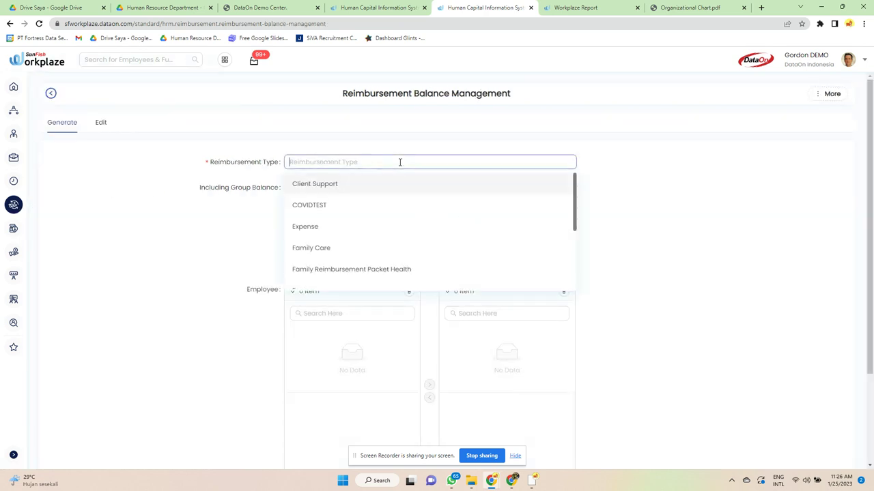
left_click(385, 206)
left_click(758, 235)
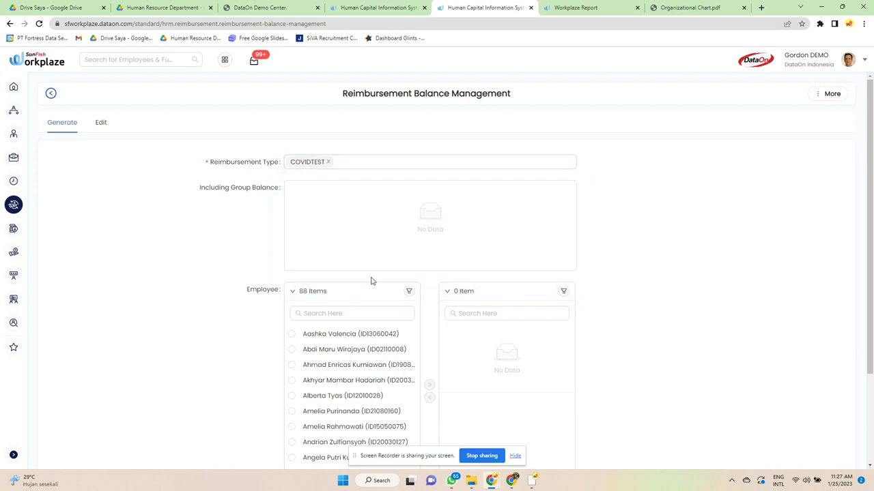
Add the first two listed employees to the selected employees for the COVIDTEST balance generation
left_click(291, 334)
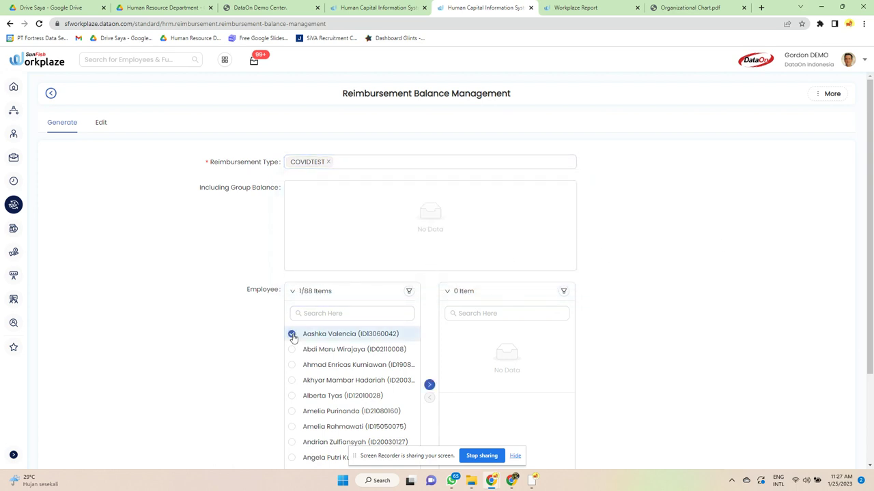
left_click(292, 350)
scroll(309, 331, "down", 2)
scroll(309, 331, "down", 1)
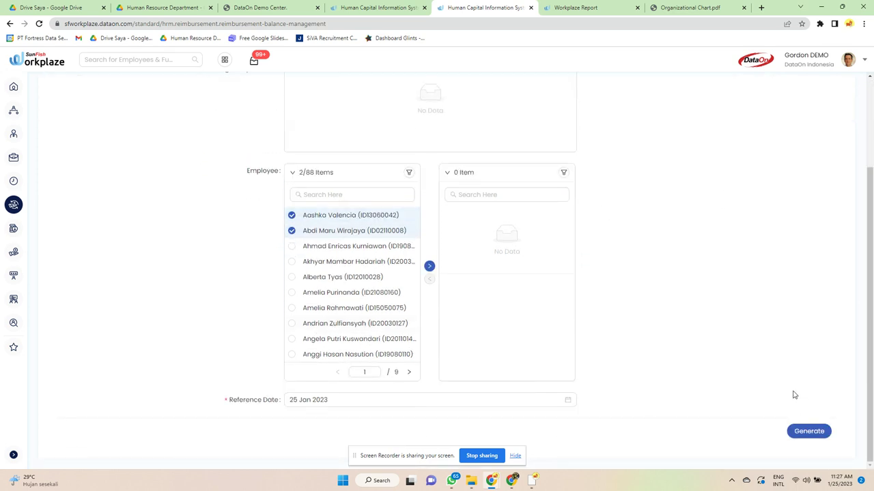
left_click(809, 431)
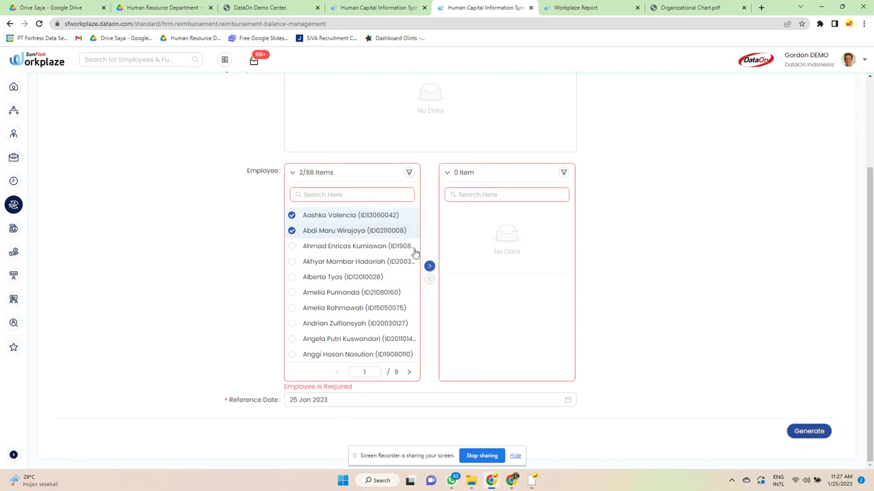
left_click(429, 266)
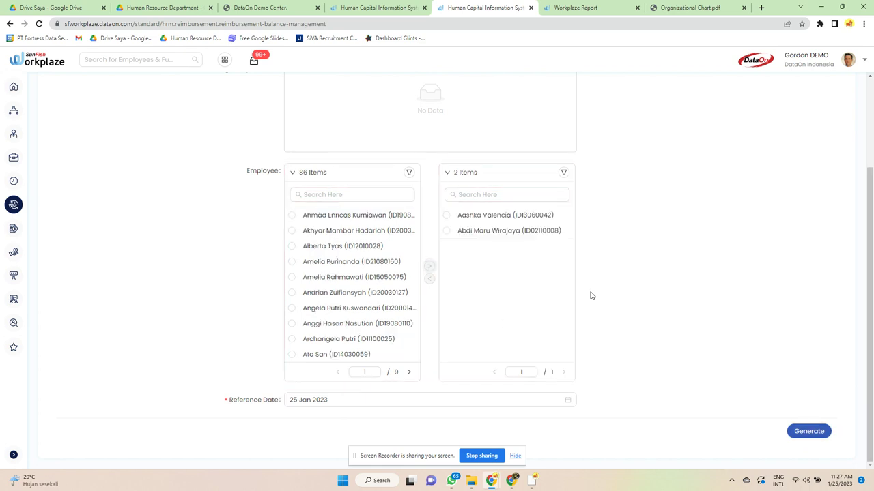
Generate the COVIDTEST reimbursement balance for the selected employees and close the generation summary
left_click(809, 431)
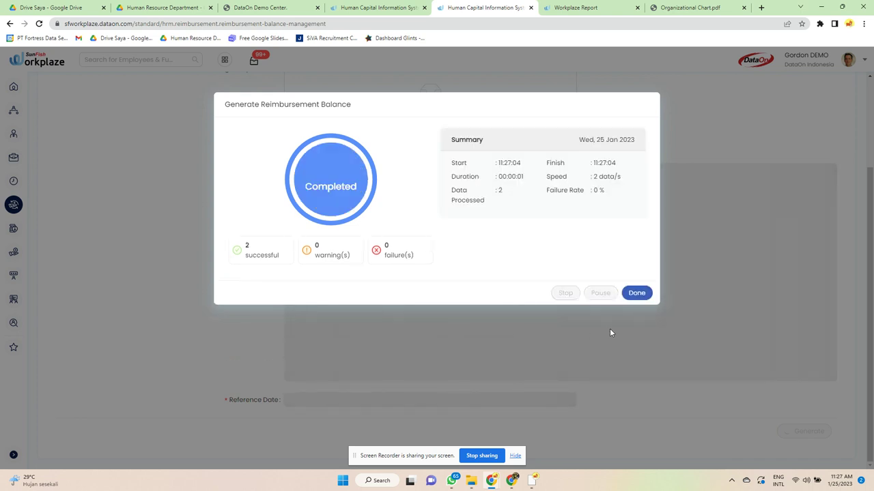
left_click(637, 294)
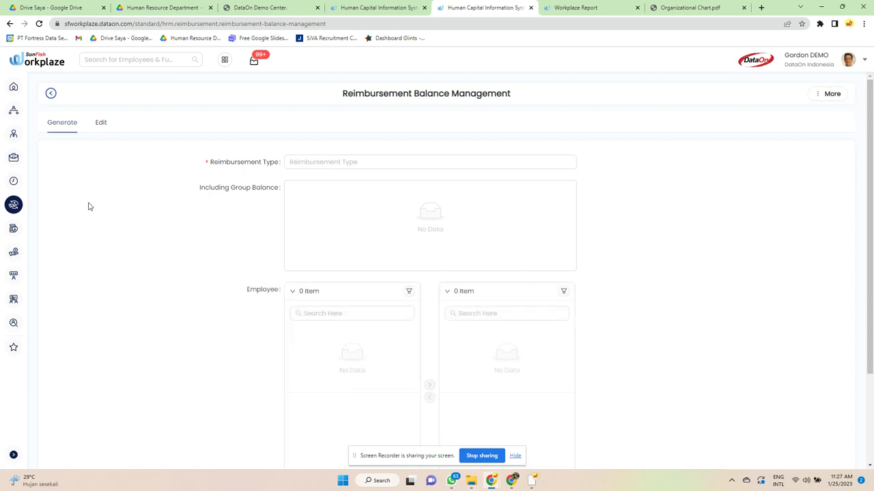
Open Reimbursement Interface Process and add the first two listed employees to the selected employees
mouse_move(26, 208)
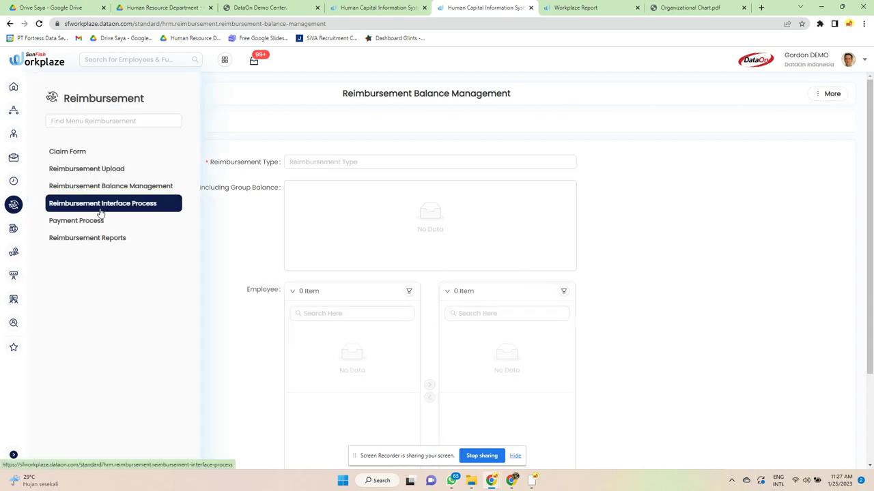
left_click(101, 211)
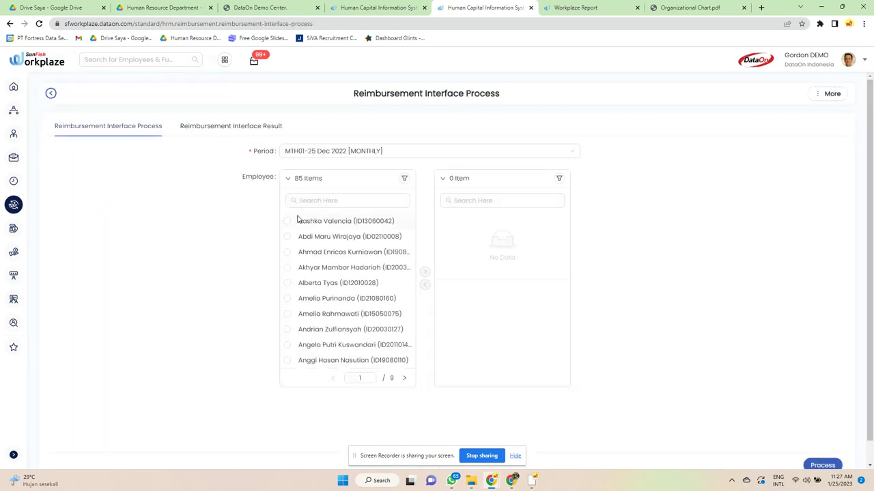
left_click(298, 220)
left_click(296, 240)
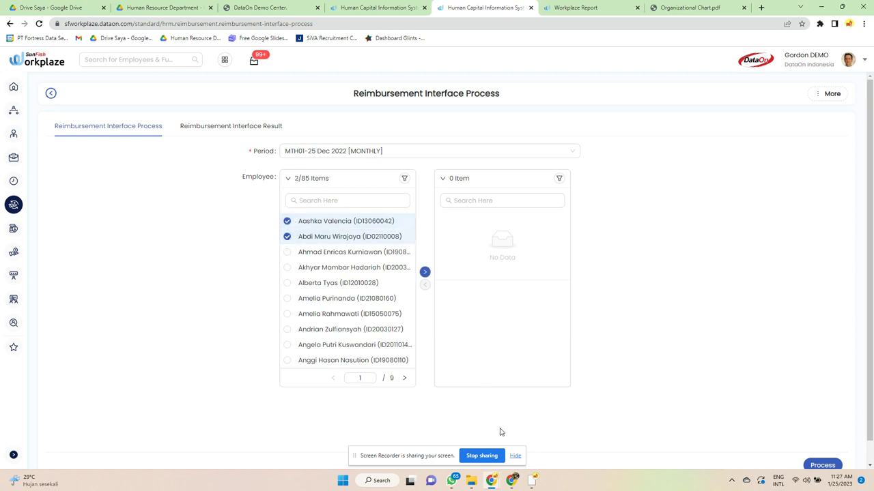
left_click(807, 466)
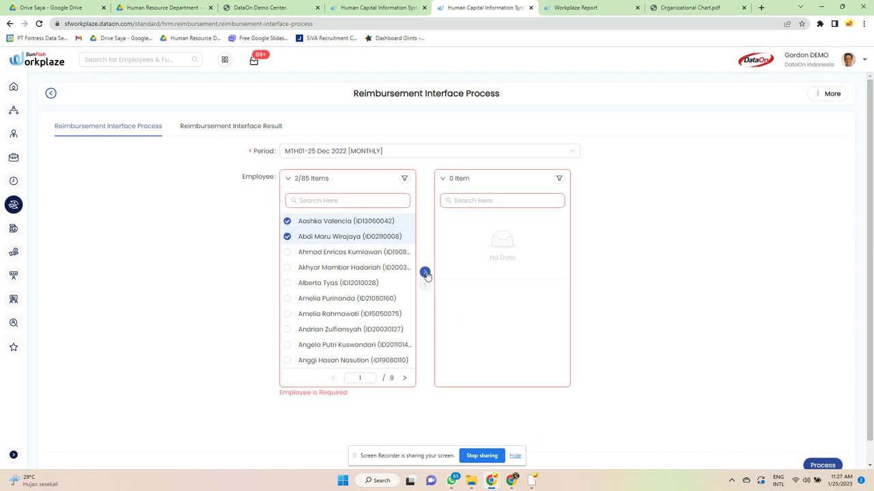
left_click(425, 271)
Try to run the reimbursement interface process for the two selected employees in the MTH01-25 Dec 2022 period
left_click(822, 465)
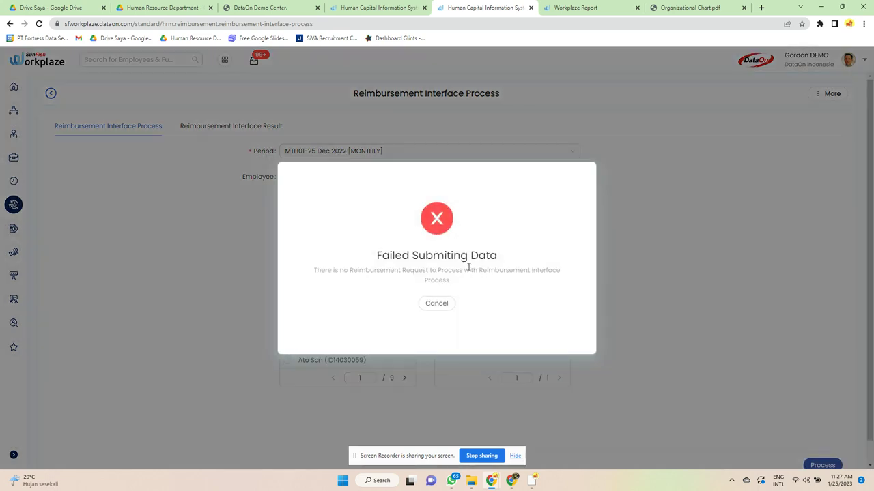
left_click(444, 303)
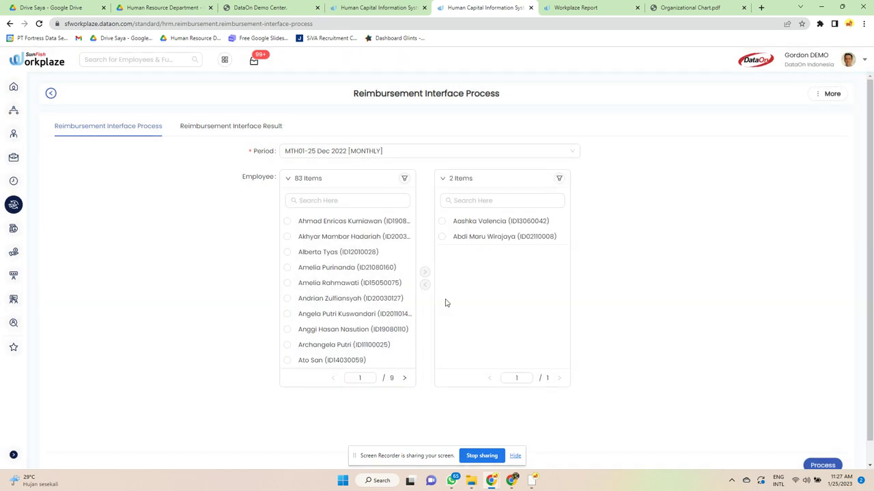
left_click(824, 462)
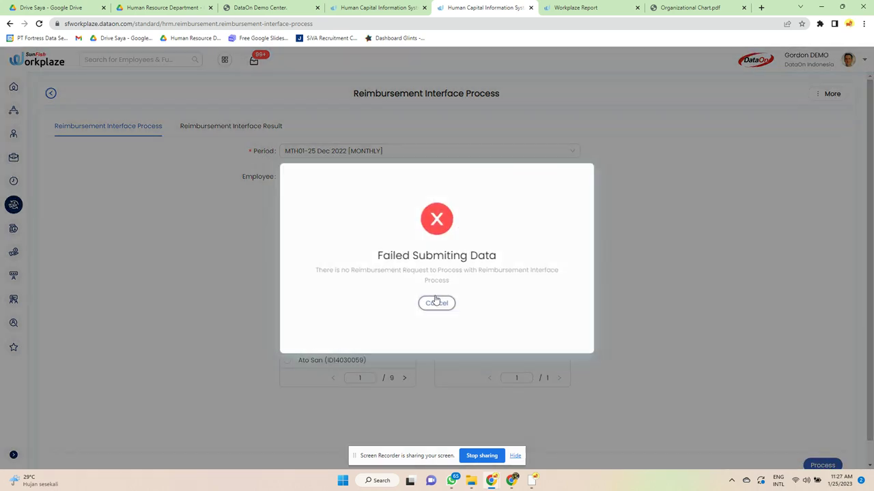
left_click(436, 303)
Display the Reimbursement Interface Result for payroll period MTH01 with the pay date 25 Mar 2020
left_click(219, 125)
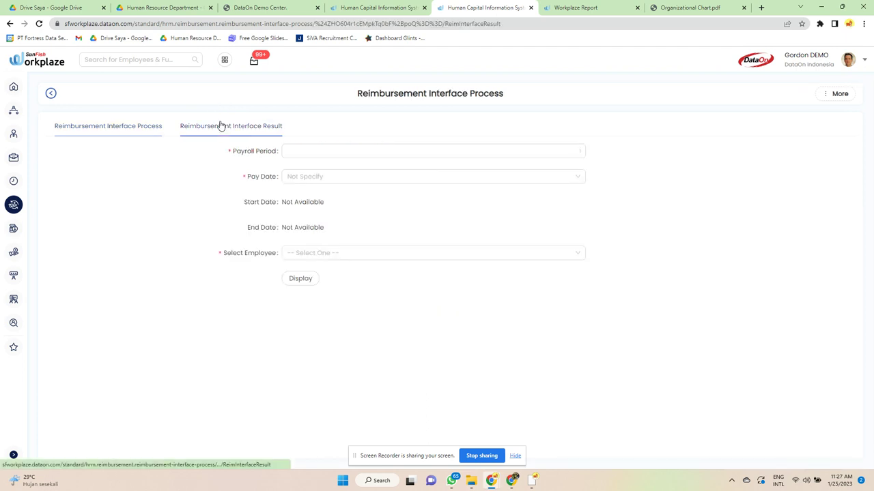
left_click(306, 151)
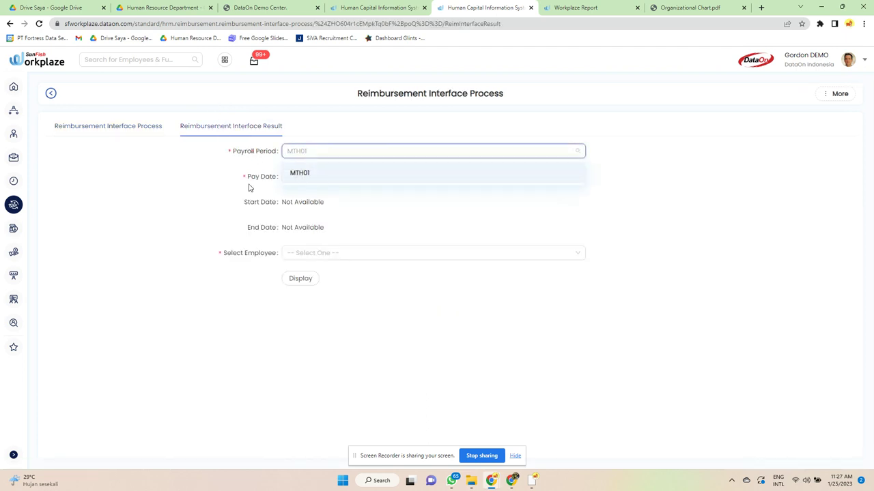
left_click(321, 173)
left_click(346, 176)
left_click(335, 198)
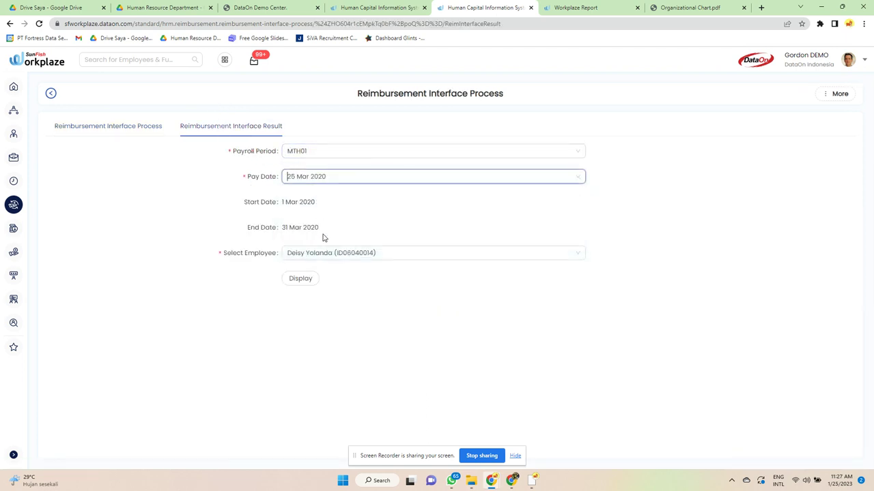
left_click(308, 279)
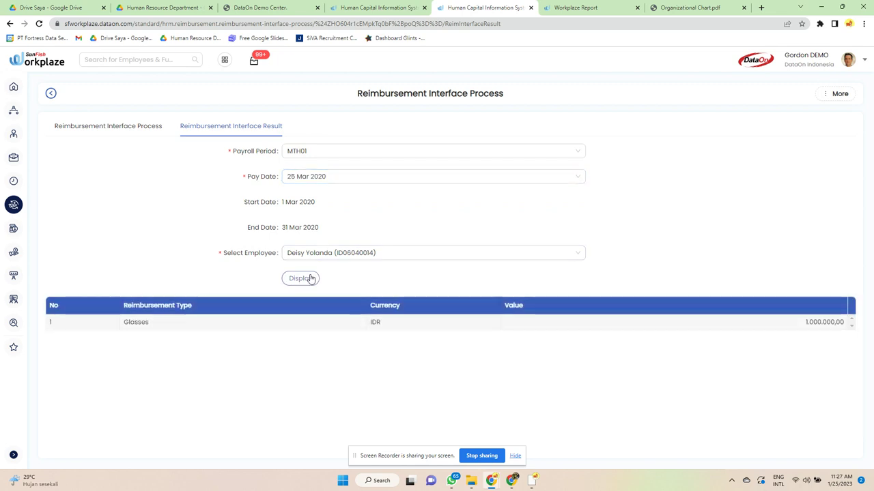
Open the reimbursement Payment Process and set the status of the first listed request to Paid
mouse_move(14, 204)
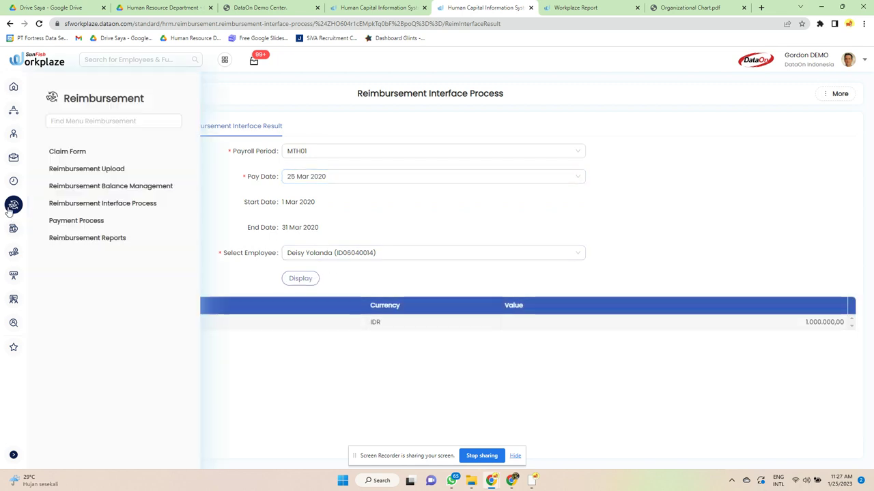
left_click(73, 227)
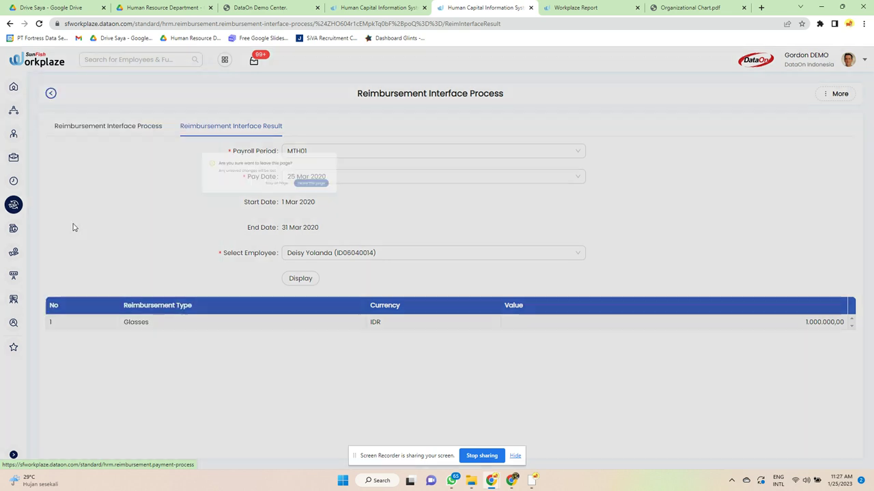
left_click(533, 149)
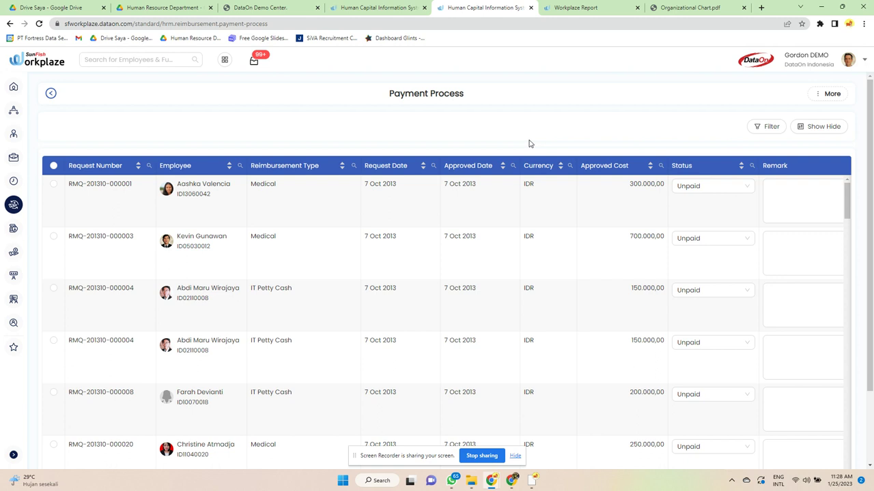
left_click(54, 185)
left_click(717, 185)
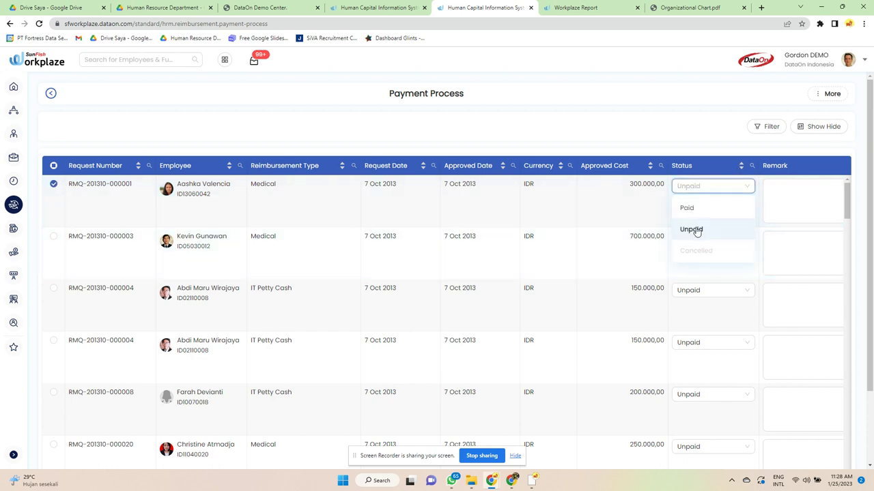
left_click(679, 211)
Run the payment update for the selected request and set the list to 100 entries per page
scroll(748, 343, "down", 4)
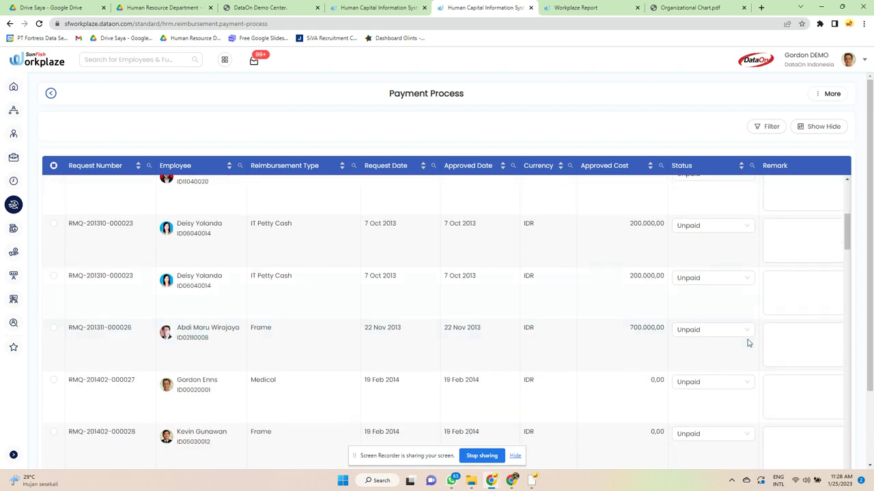
scroll(747, 343, "down", 10)
scroll(865, 304, "down", 2)
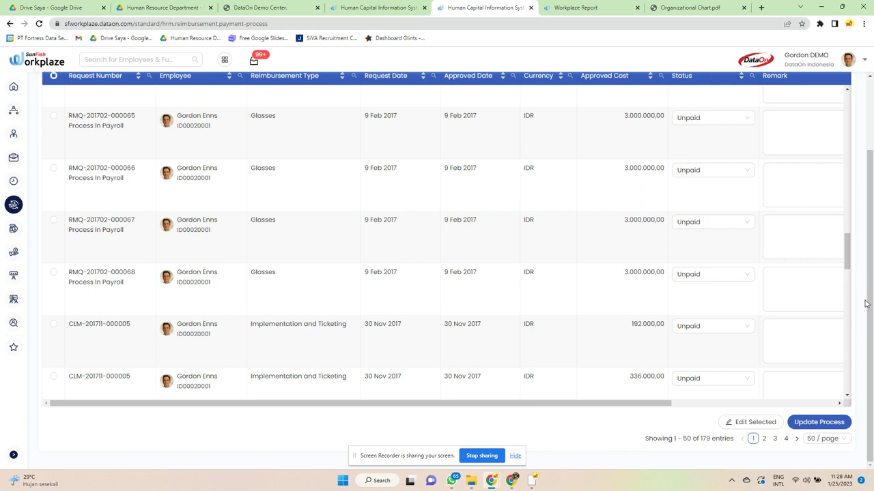
left_click(818, 423)
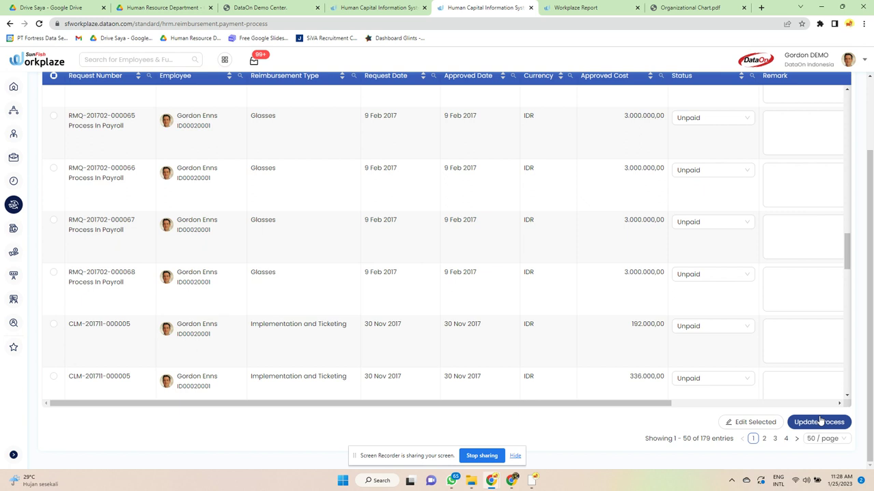
left_click(837, 439)
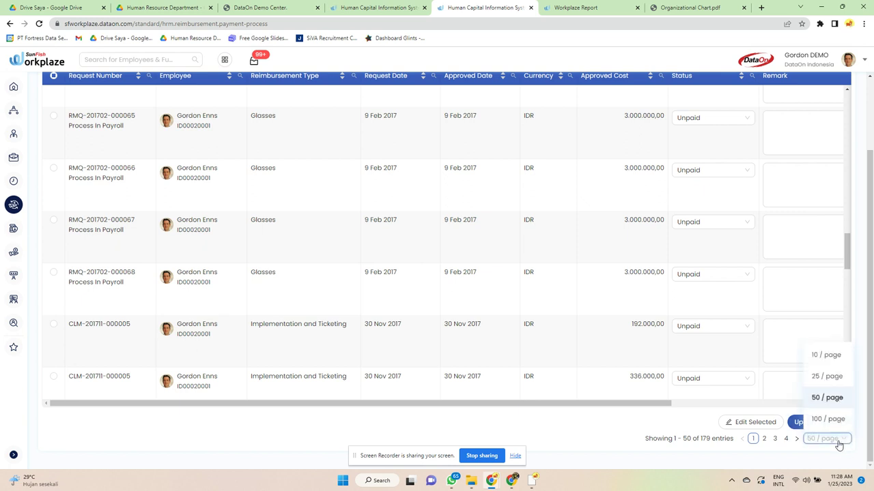
left_click(829, 422)
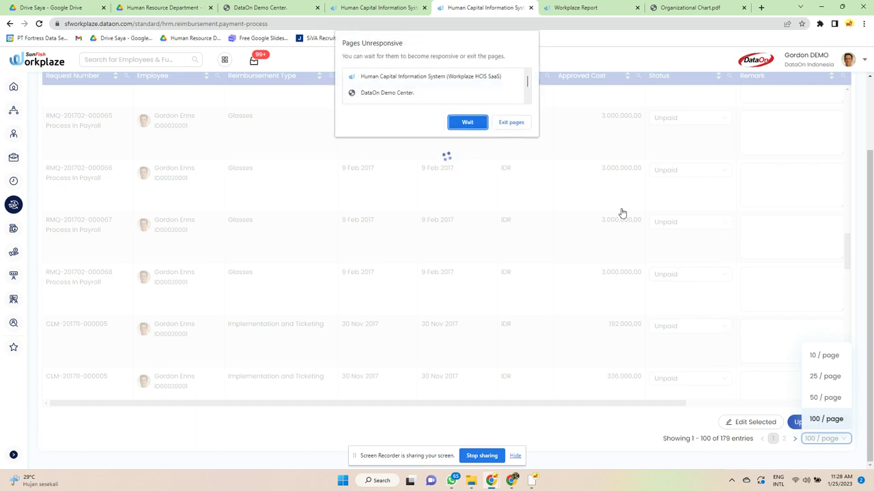
left_click(478, 124)
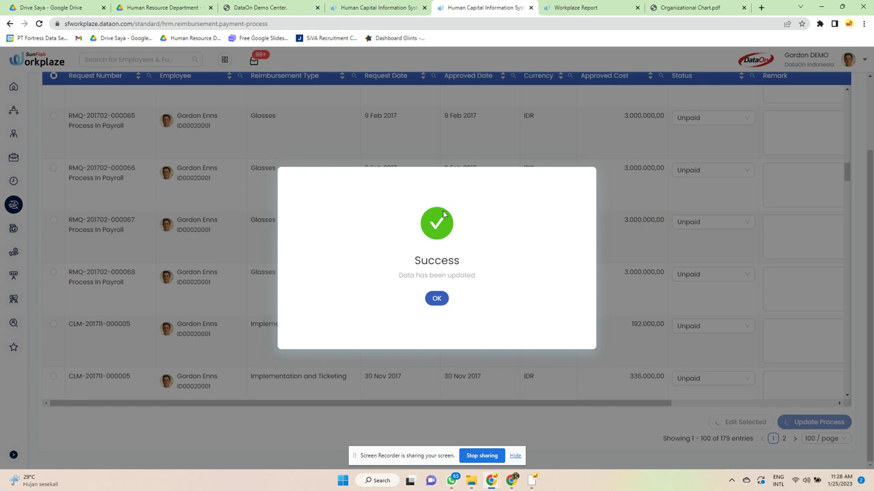
left_click(437, 299)
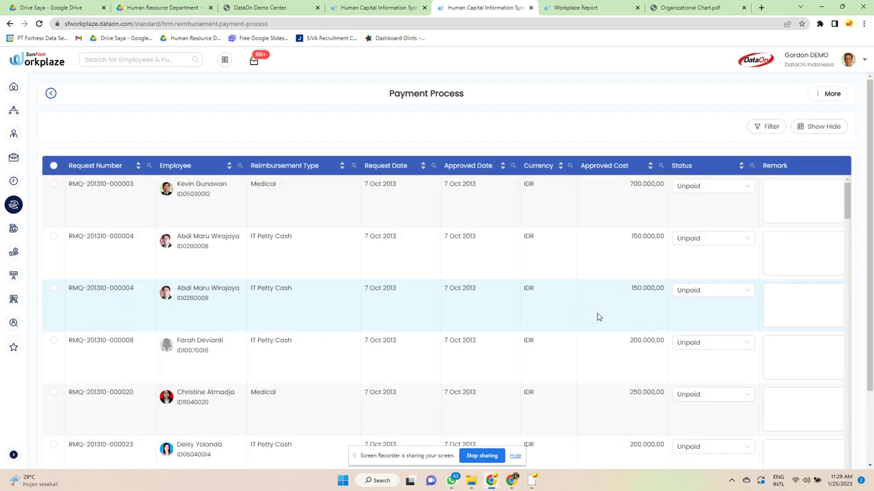
Open the Employee Reimbursement Request report from Reimbursement Reports and try to preview it
mouse_move(13, 205)
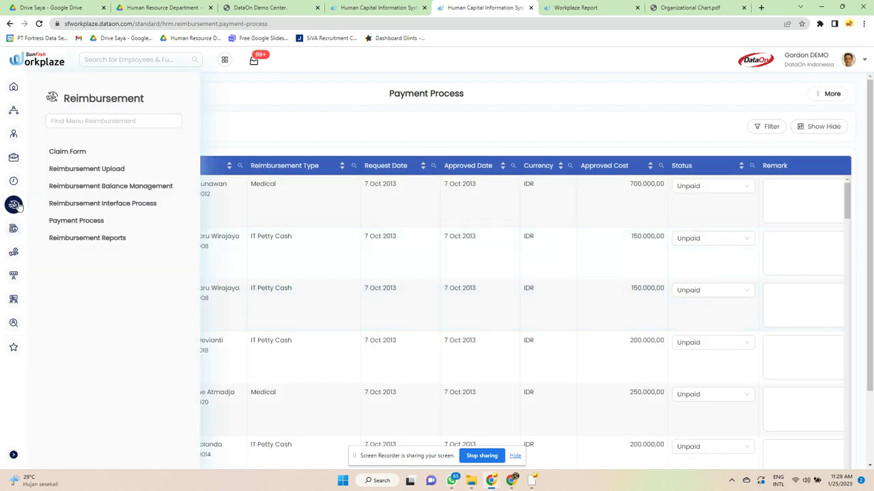
left_click(62, 236)
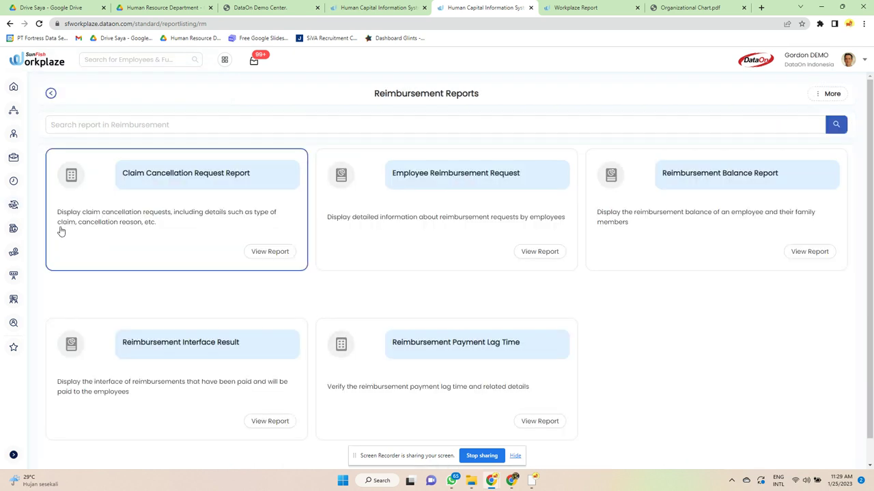
left_click(542, 251)
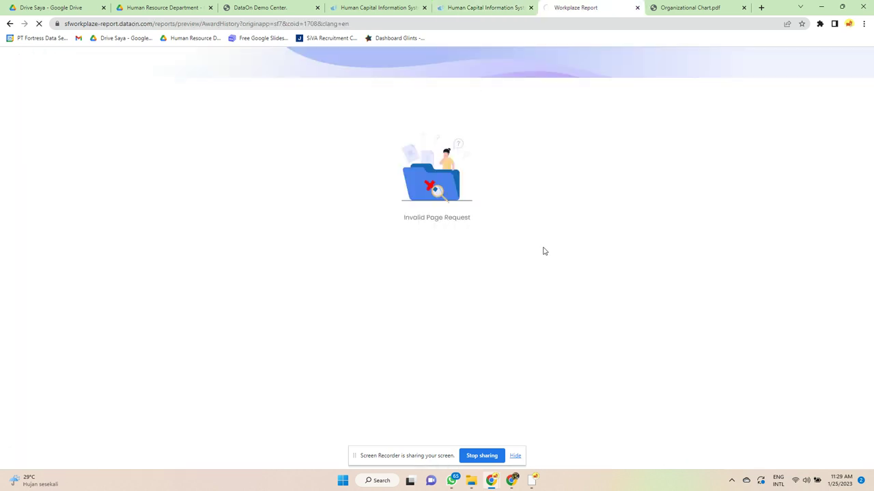
left_click(9, 24)
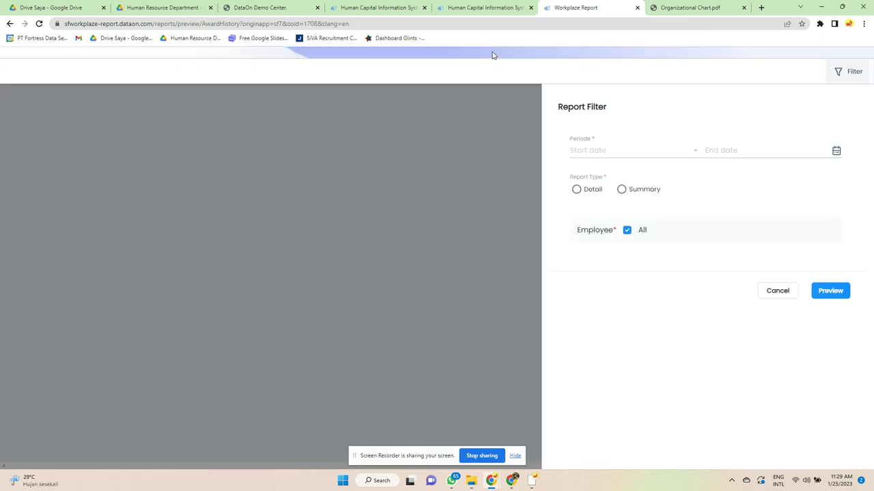
left_click(830, 292)
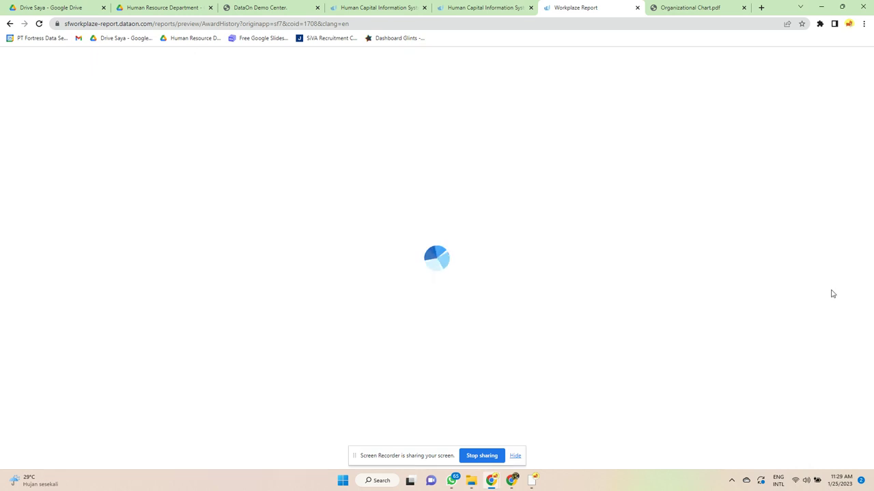
Return to the Reimbursement Reports page and close the Workplaze Report and Organizational Chart.pdf pages
left_click(472, 5)
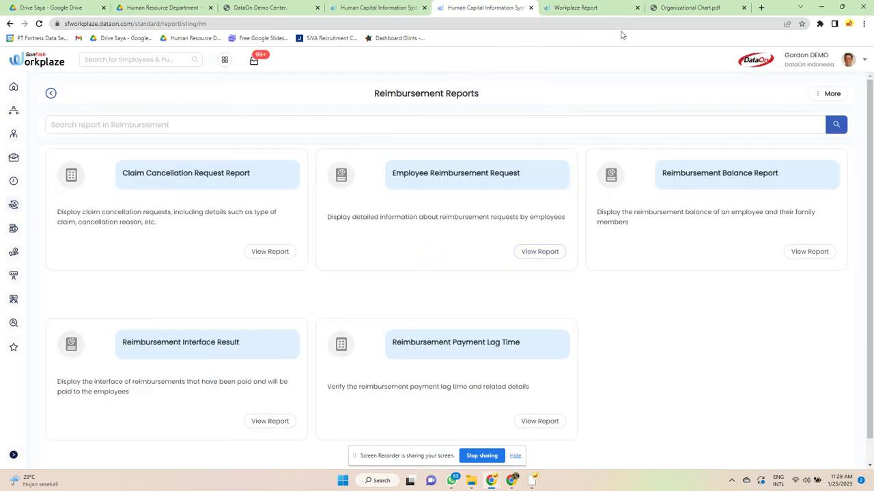
left_click(637, 8)
left_click(636, 7)
Look through the Loan Request list and view the details of the first loan in My Loan History
mouse_move(7, 217)
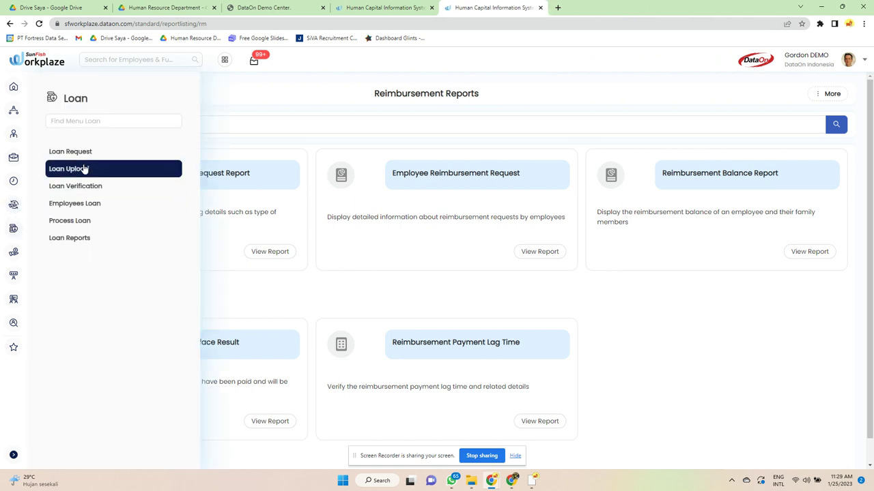
left_click(84, 152)
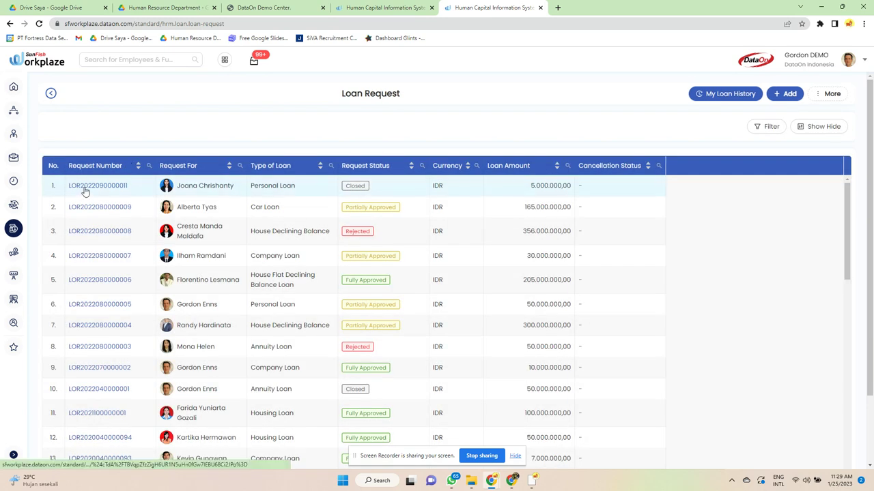
scroll(289, 322, "down", 12)
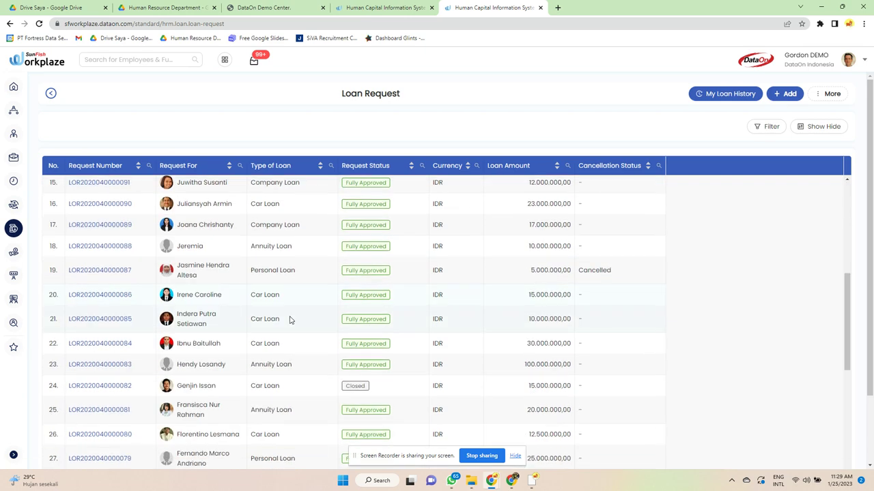
left_click(707, 96)
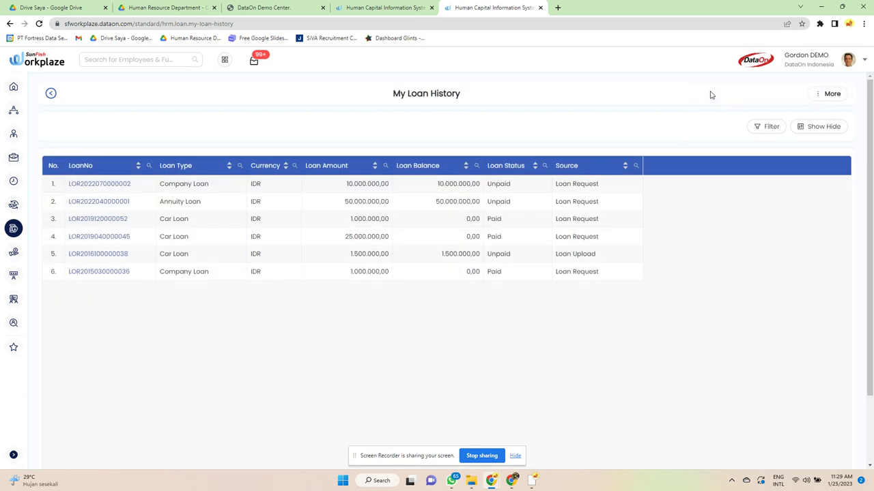
left_click(99, 184)
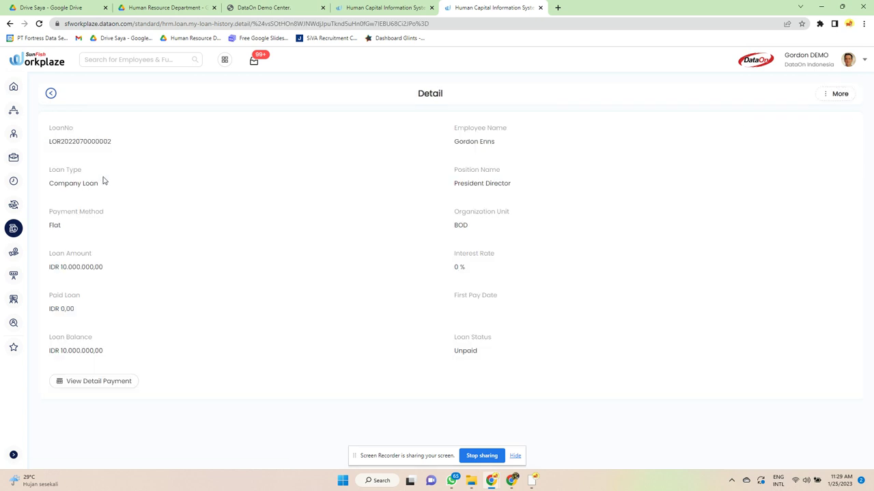
View the loan's payment details and return to the Loan Request list
left_click(88, 382)
left_click(652, 107)
left_click(52, 93)
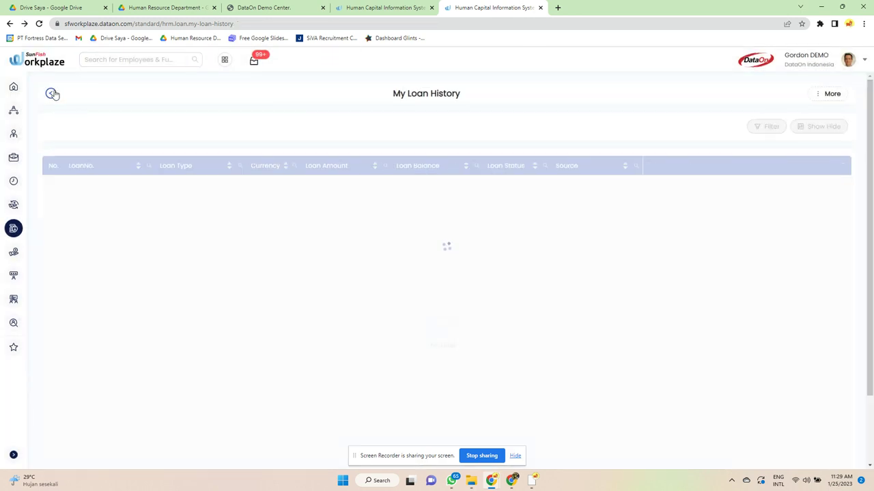
left_click(52, 93)
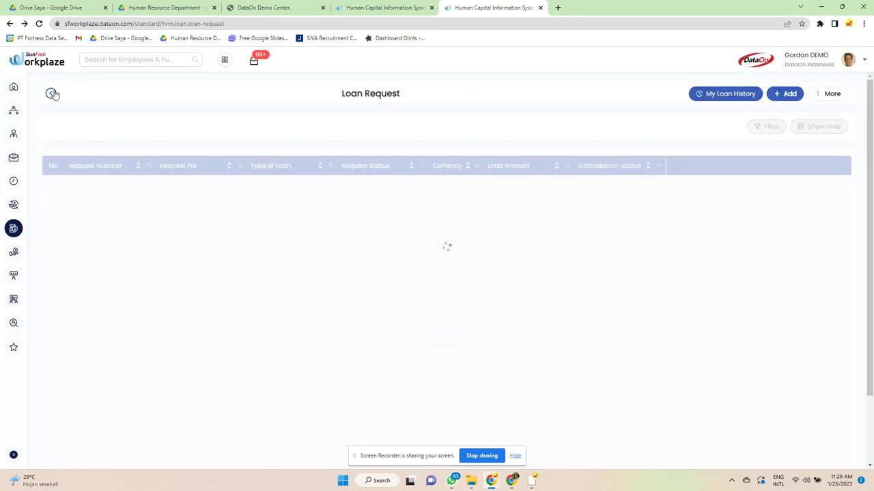
Add a Car Loan request for another employee with a loan amount of 12.346.790, processed based on Installment
left_click(782, 94)
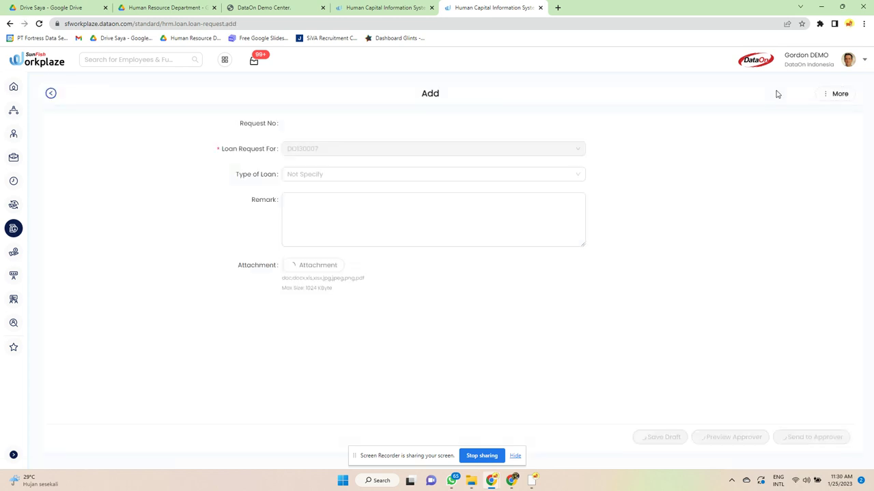
left_click(406, 148)
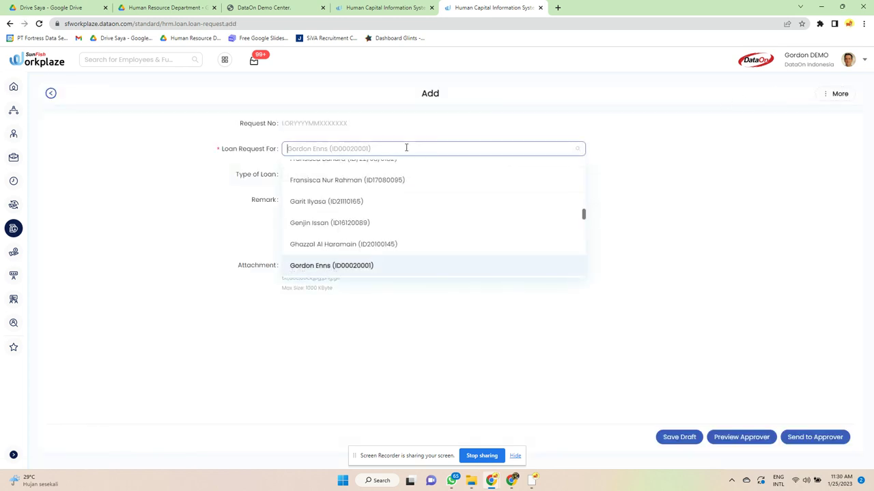
left_click(378, 201)
left_click(365, 174)
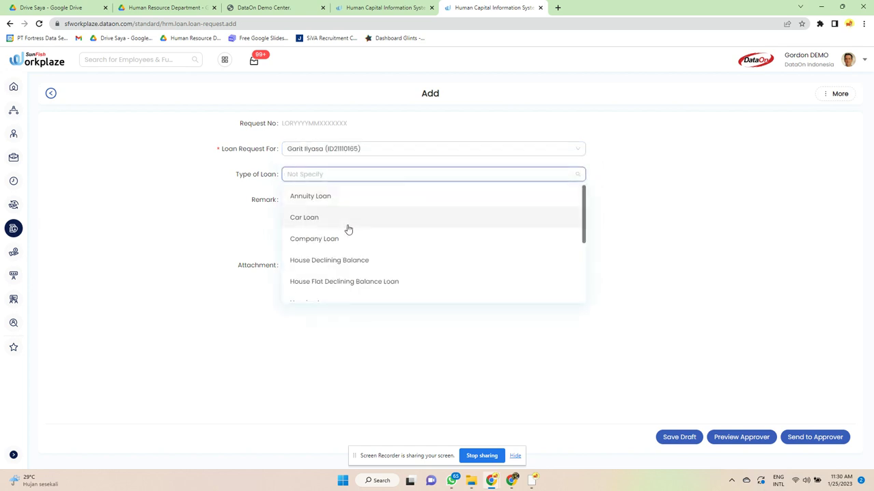
left_click(347, 225)
left_click(337, 200)
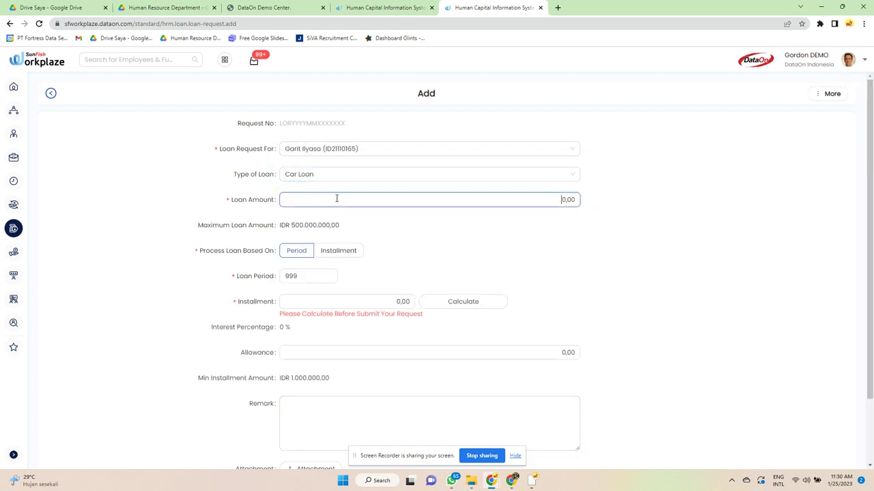
type("12.346.79")
left_click(339, 251)
Try to calculate the loan period with an installment of 240 and again with 24
left_click(355, 272)
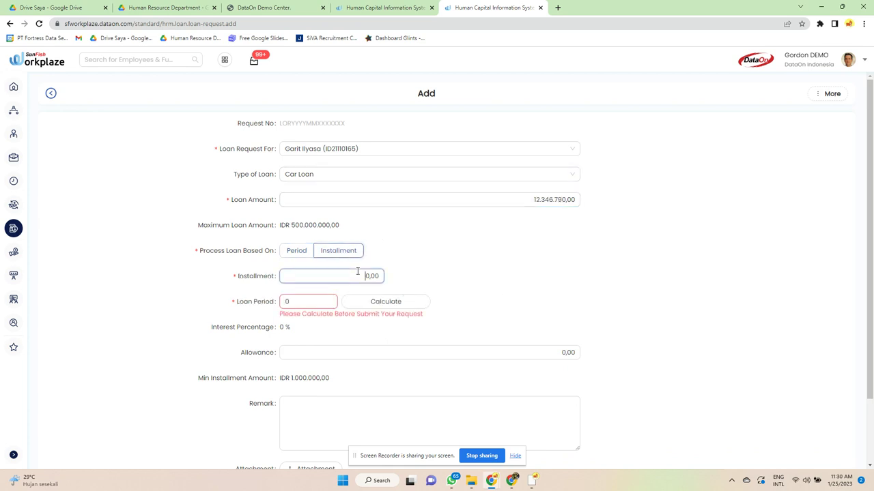
left_click(315, 296)
double_click(305, 301)
left_click(384, 301)
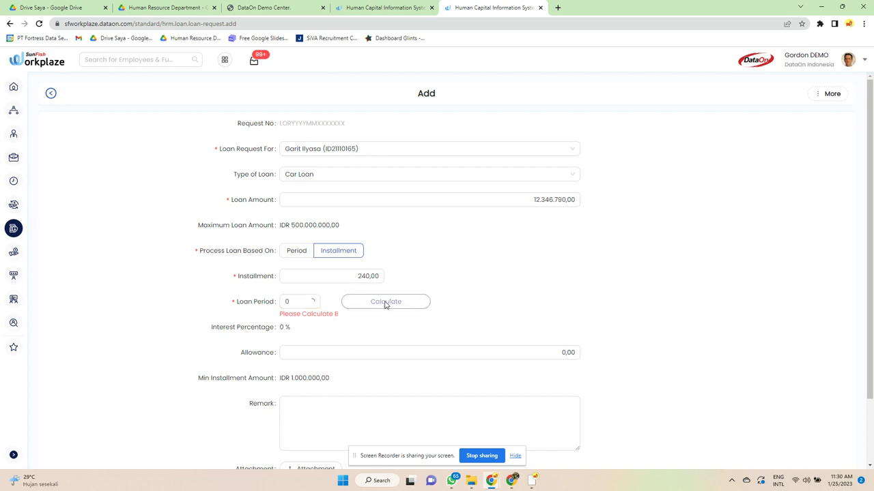
left_click(373, 276)
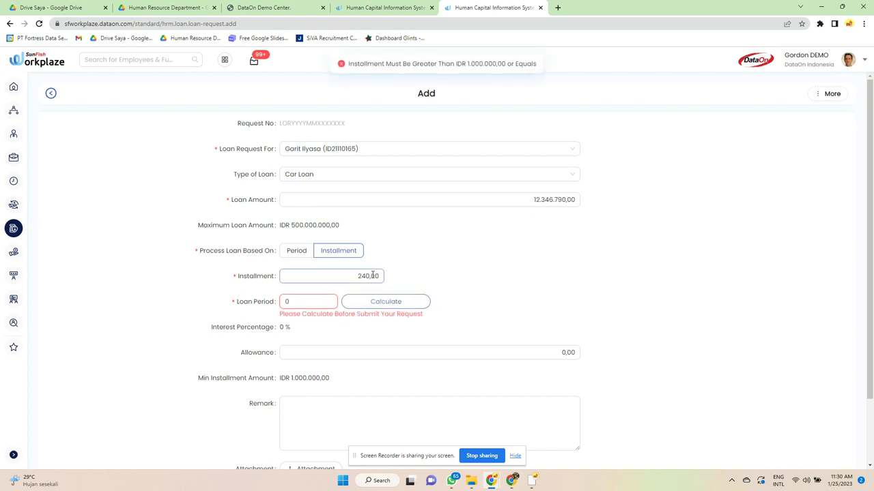
left_click(368, 275)
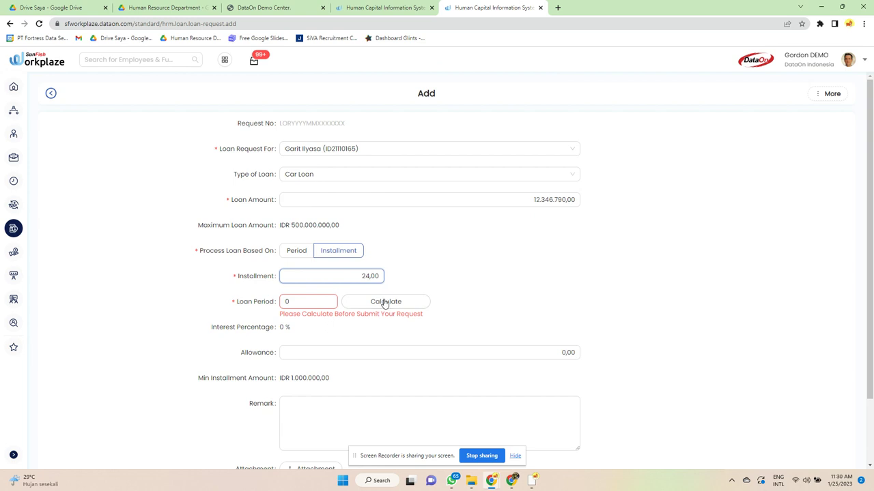
left_click(384, 303)
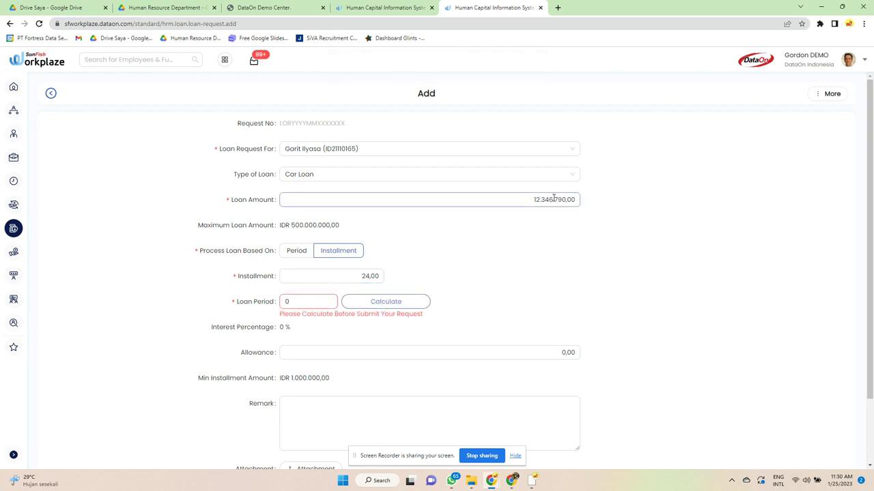
Set the installment to 1.000.000, calculate the loan period, and send the loan request to the approver
left_click_drag(348, 275, 435, 286)
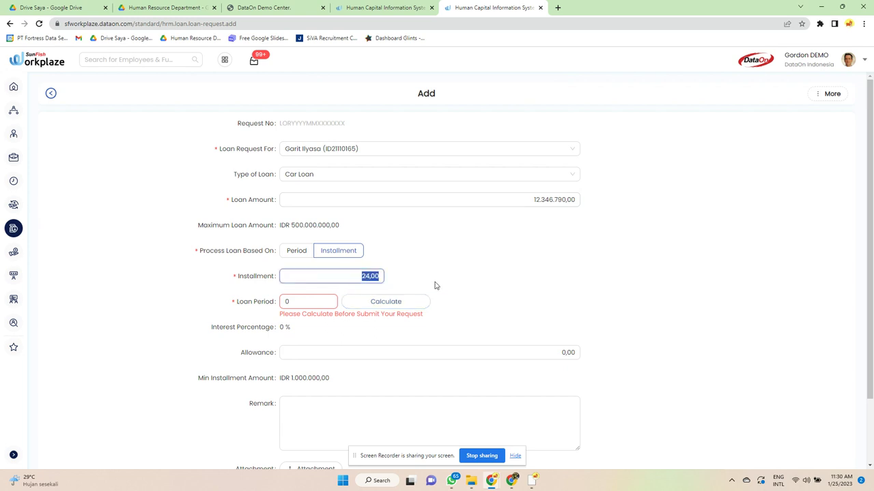
key("BackSpace")
left_click(375, 300)
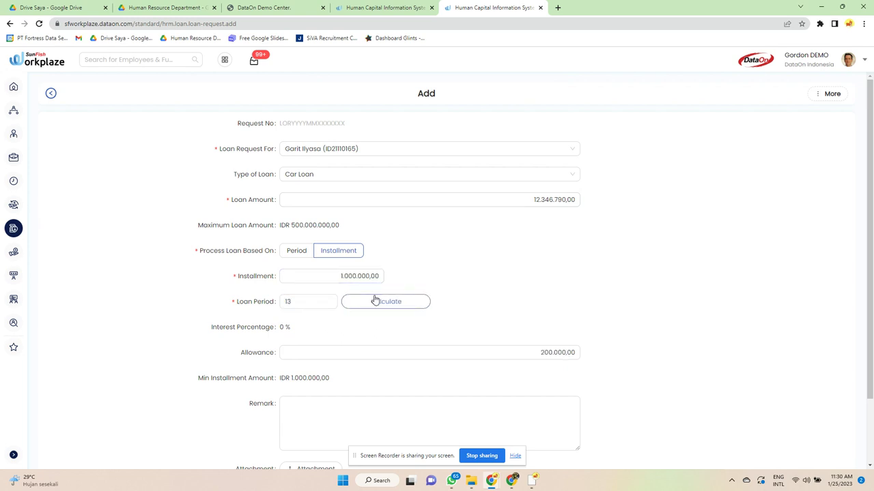
scroll(379, 301, "down", 2)
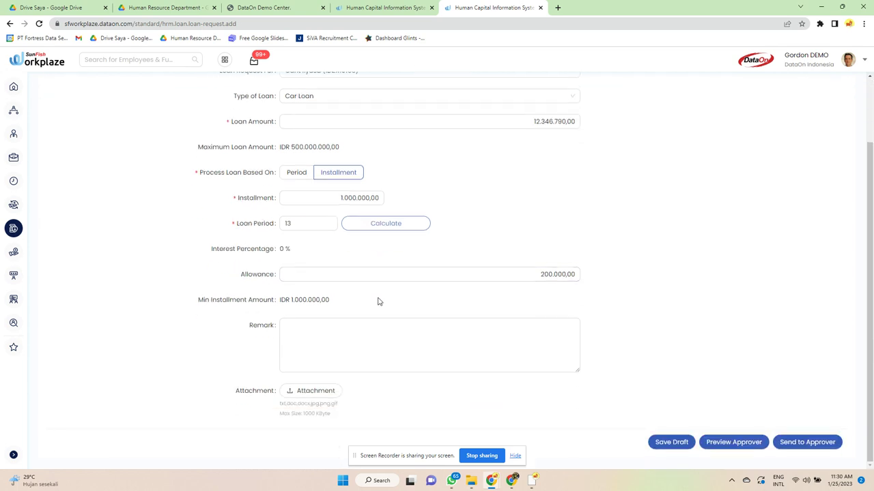
left_click(824, 445)
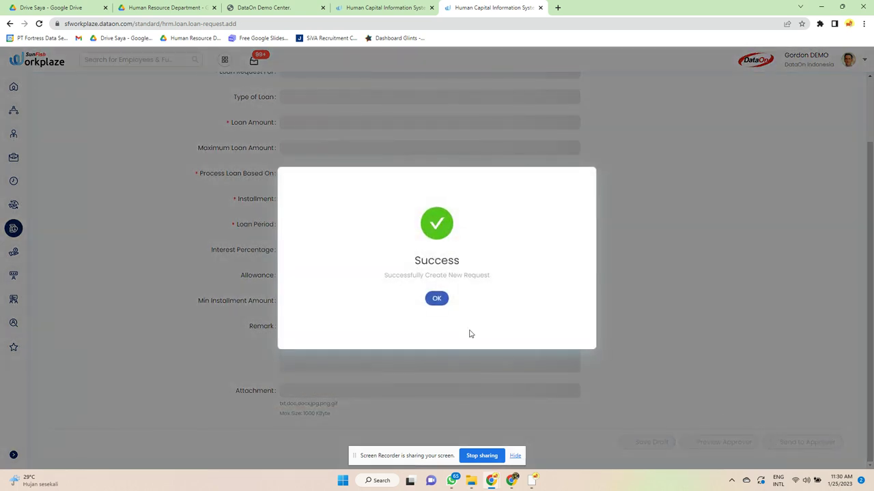
left_click(437, 299)
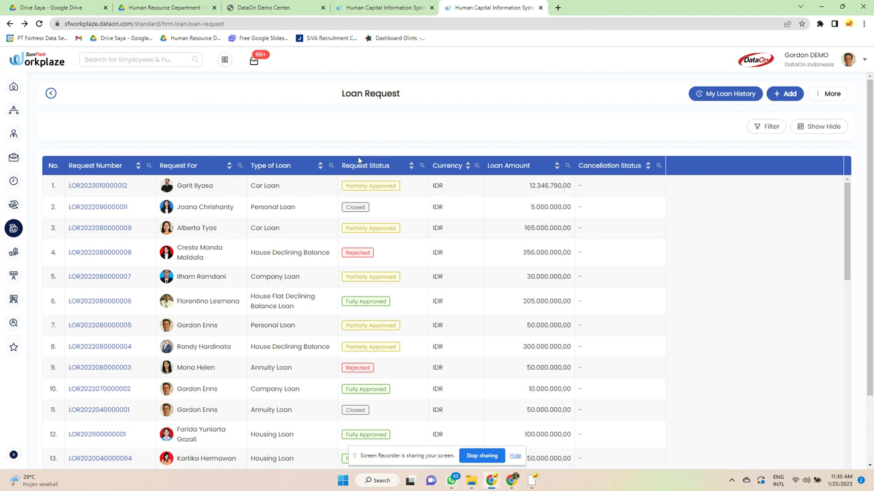
View the details of the closed personal loan request second in the list and open the Loan Upload page
left_click(82, 207)
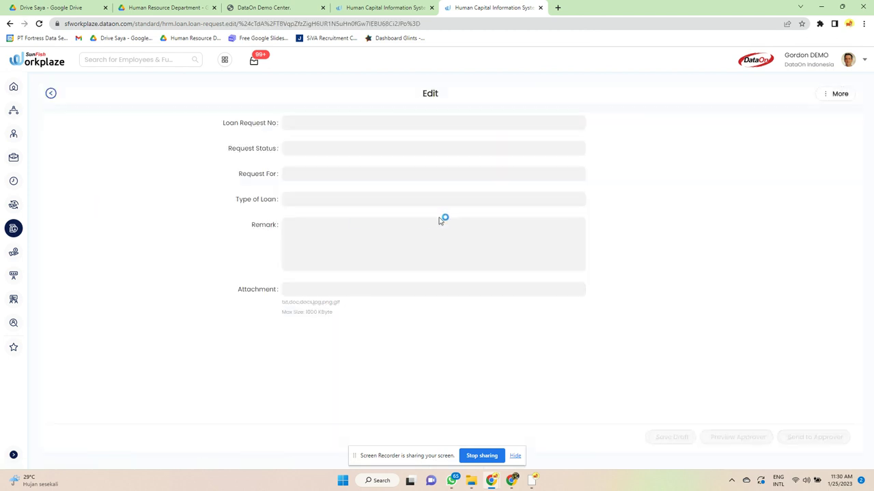
scroll(440, 220, "down", 2)
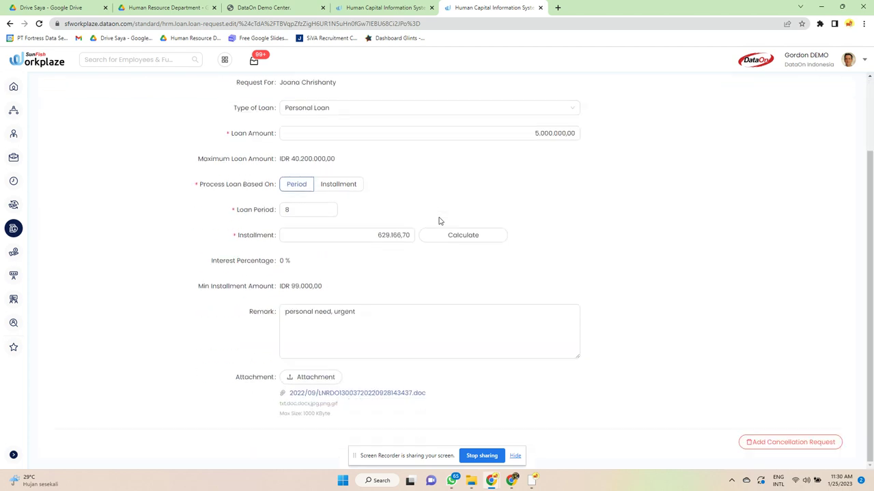
mouse_move(14, 229)
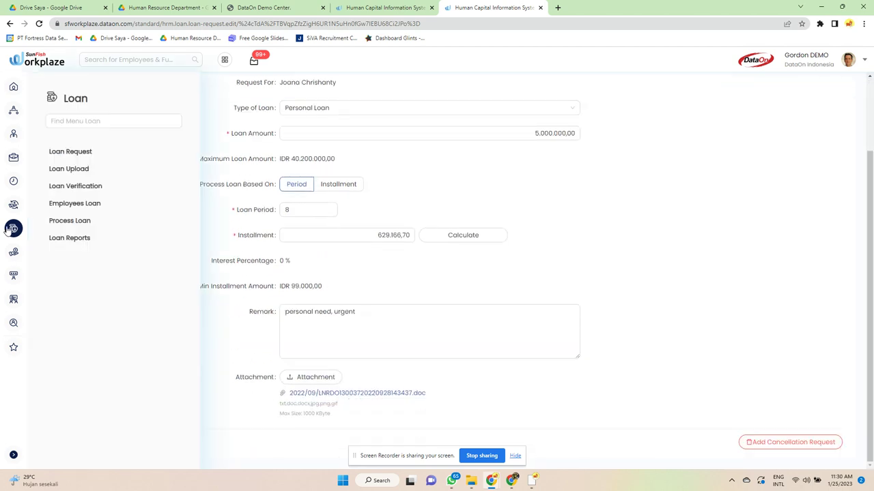
left_click(90, 170)
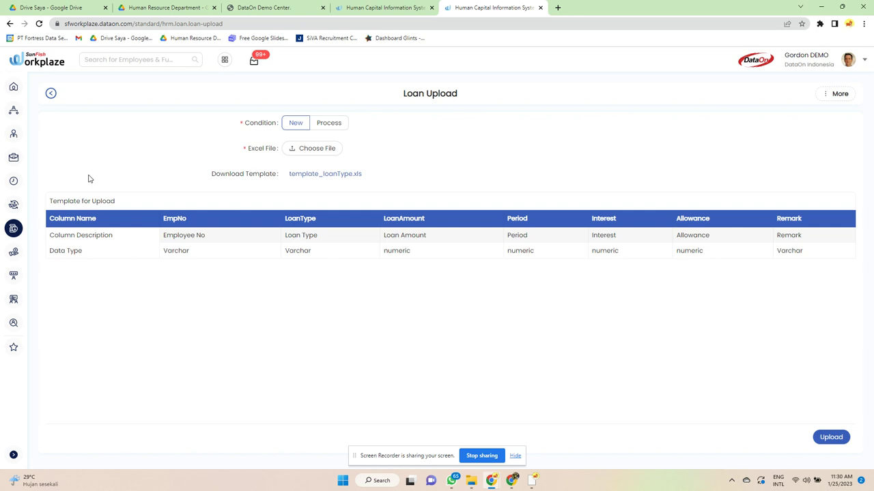
Open Loan Verification, try selecting and clearing all unverified loans, and examine the disbursement, first pay date and payroll period fields
mouse_move(13, 228)
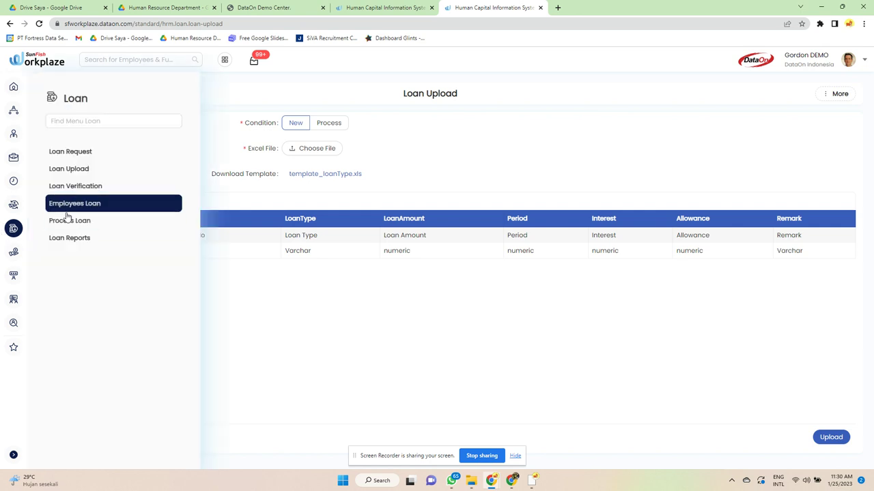
left_click(89, 187)
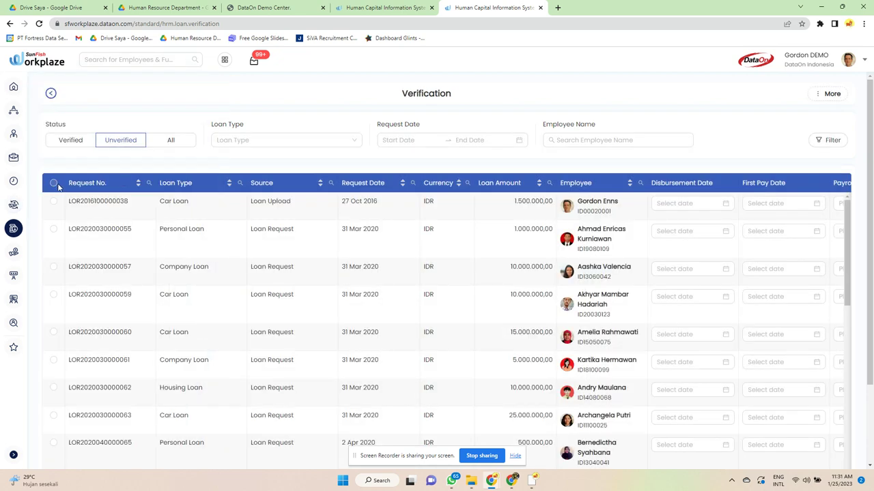
left_click(54, 183)
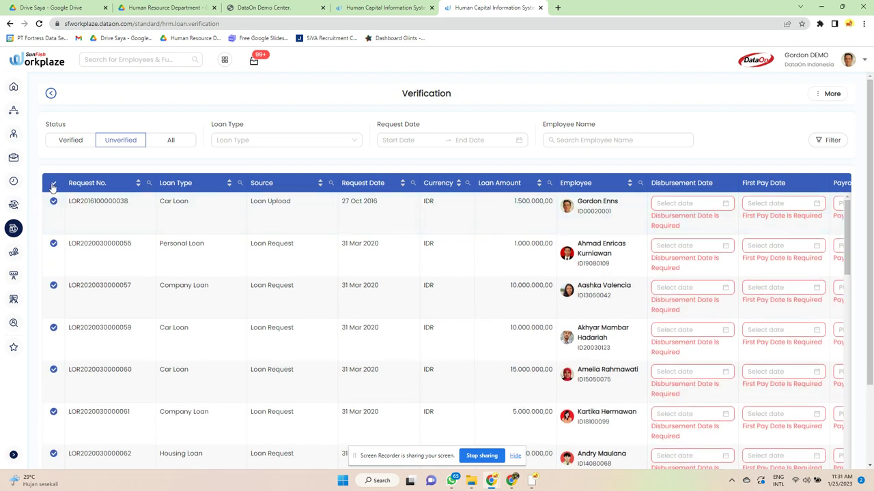
left_click(54, 185)
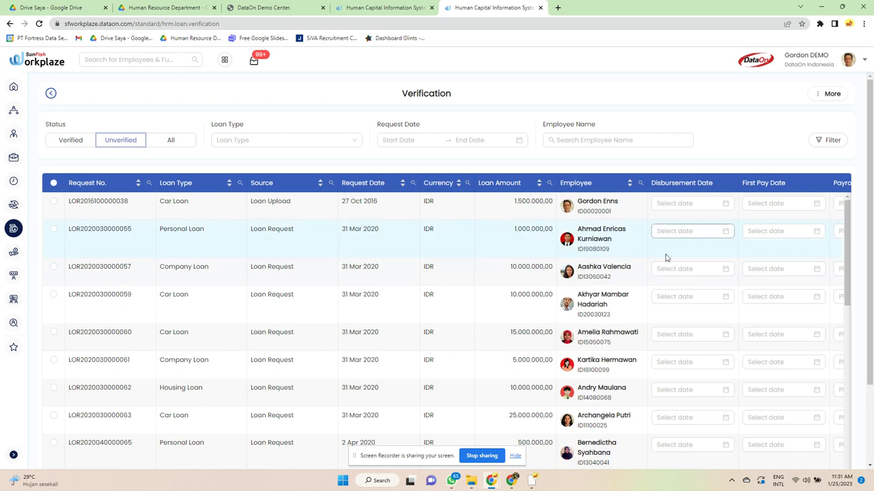
scroll(722, 350, "down", 10)
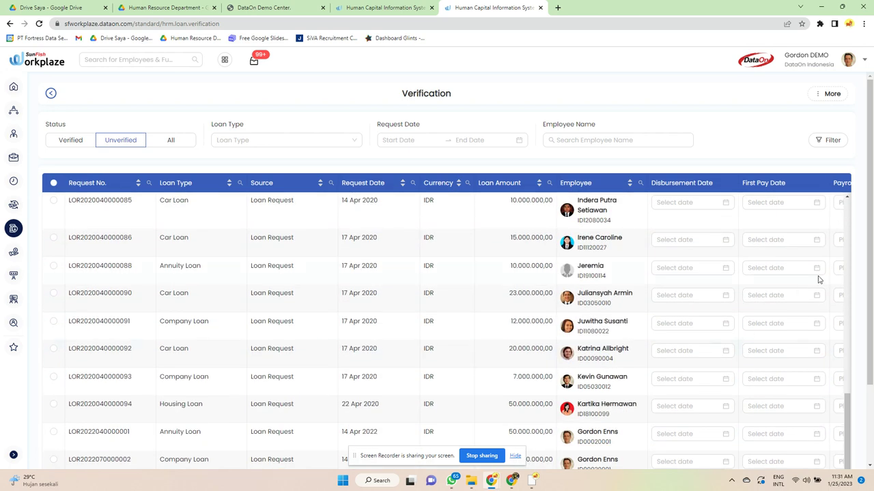
scroll(816, 287, "down", 2)
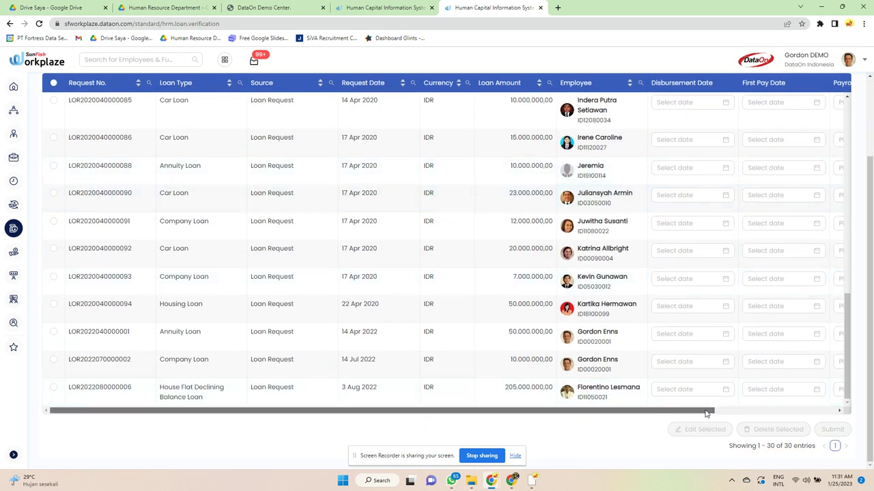
left_click_drag(707, 413, 829, 411)
scroll(614, 334, "up", 4)
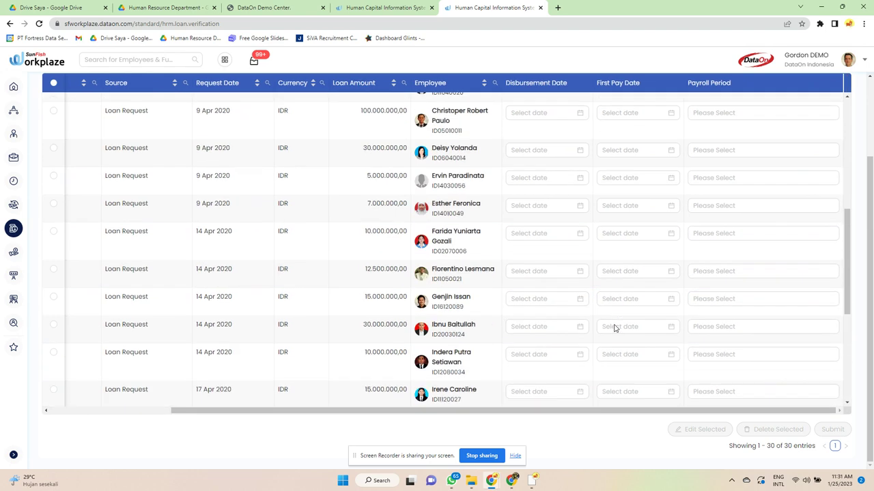
scroll(614, 328, "up", 8)
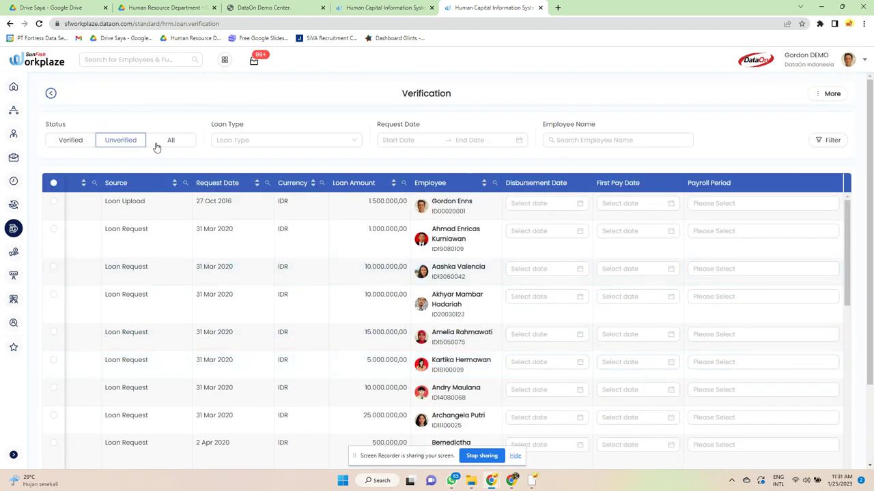
Show only the verified loans in the verification list and examine their columns
left_click(82, 142)
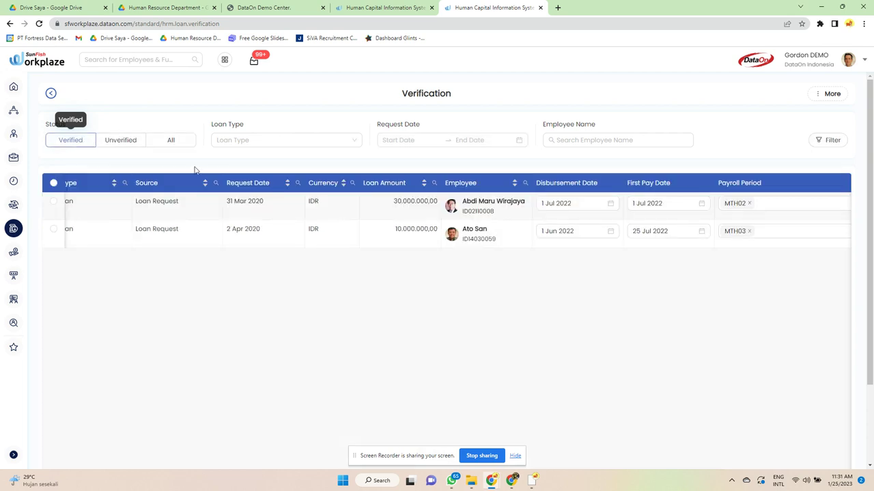
scroll(706, 349, "down", 2)
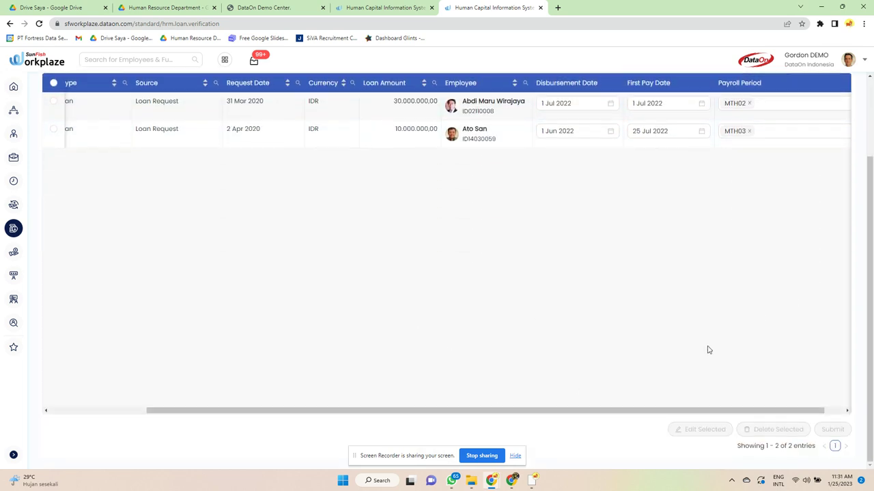
left_click_drag(630, 415, 528, 415)
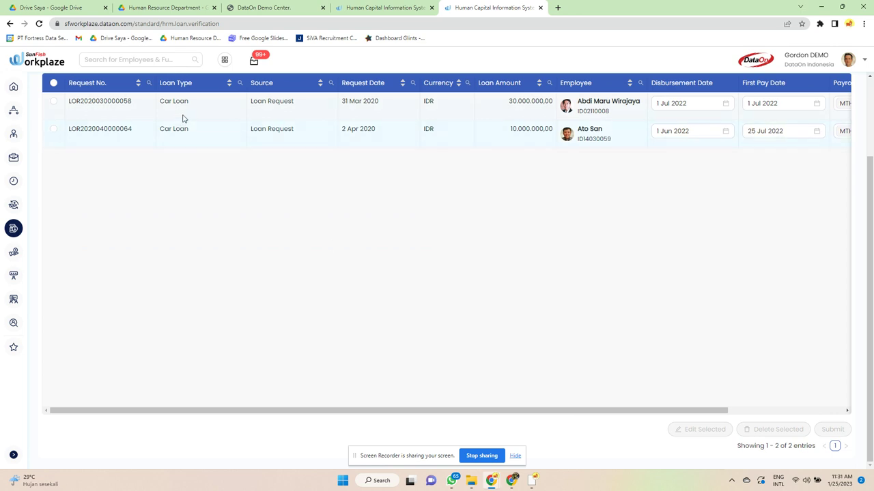
scroll(184, 117, "up", 2)
Open Employees Loan and view the first loan's details and available actions
mouse_move(14, 229)
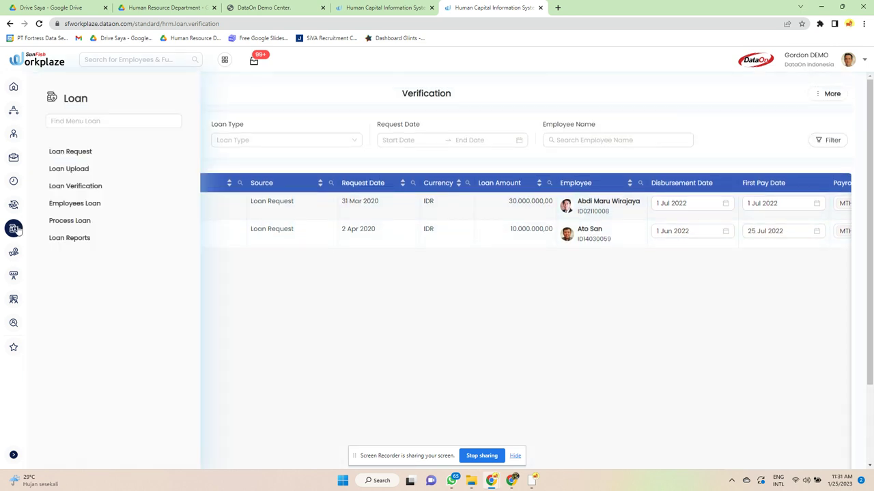
left_click(87, 204)
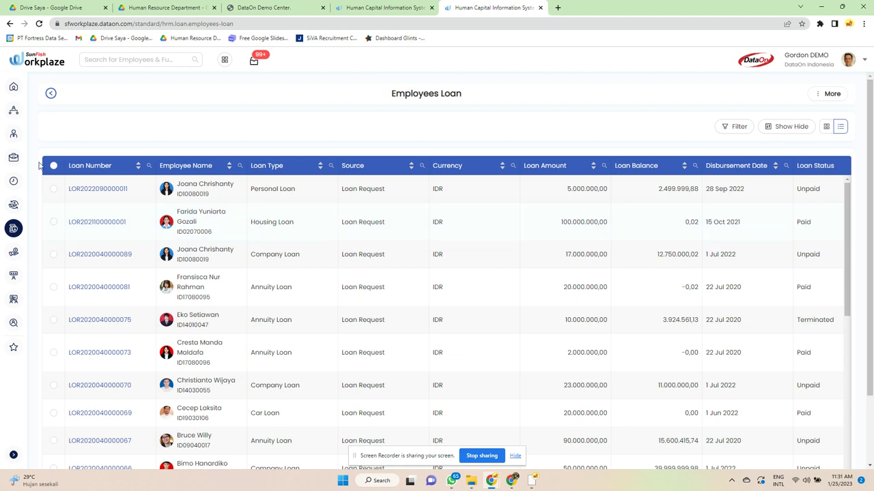
left_click(89, 189)
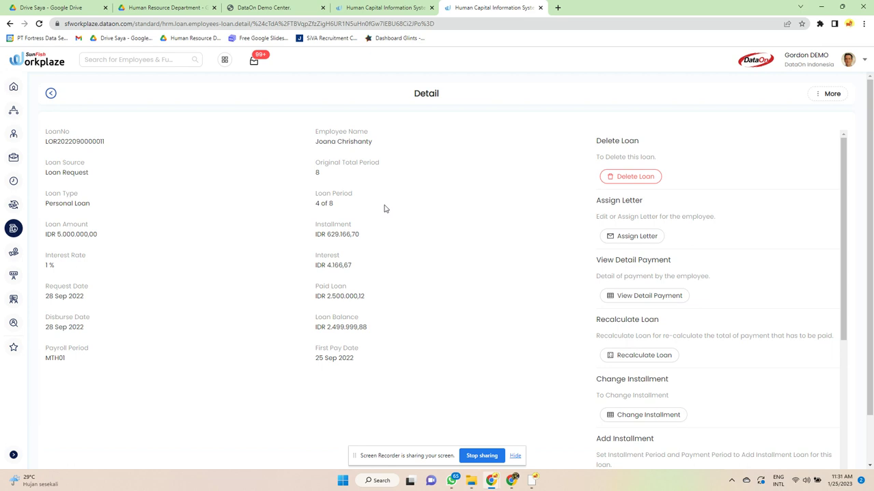
scroll(385, 208, "down", 1)
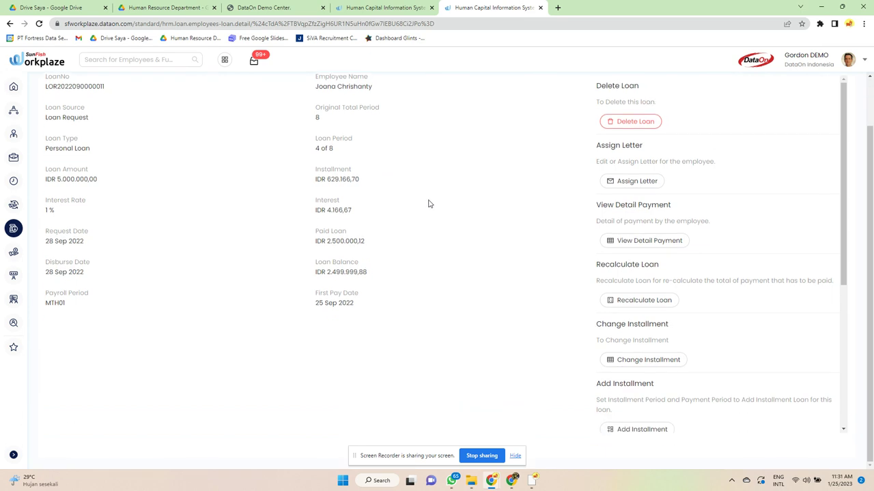
Create a new LoanLetter for this loan in the editor and place the cursor below the last paragraph
left_click(645, 183)
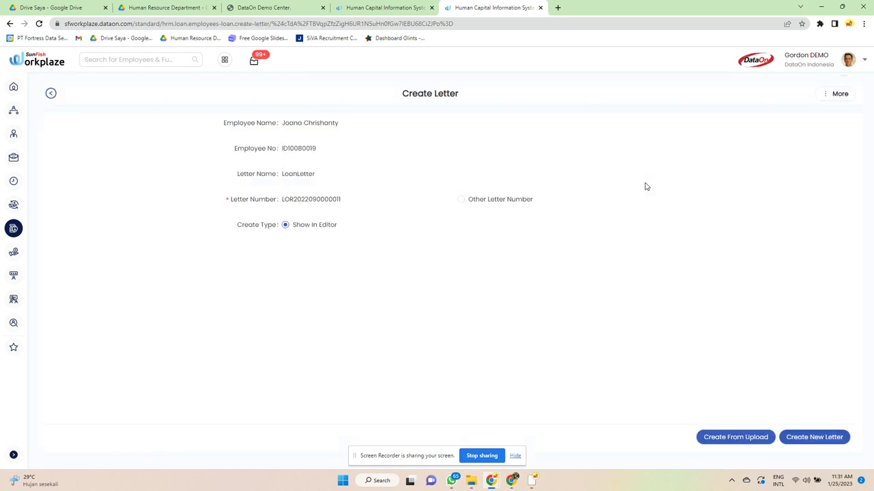
left_click(837, 443)
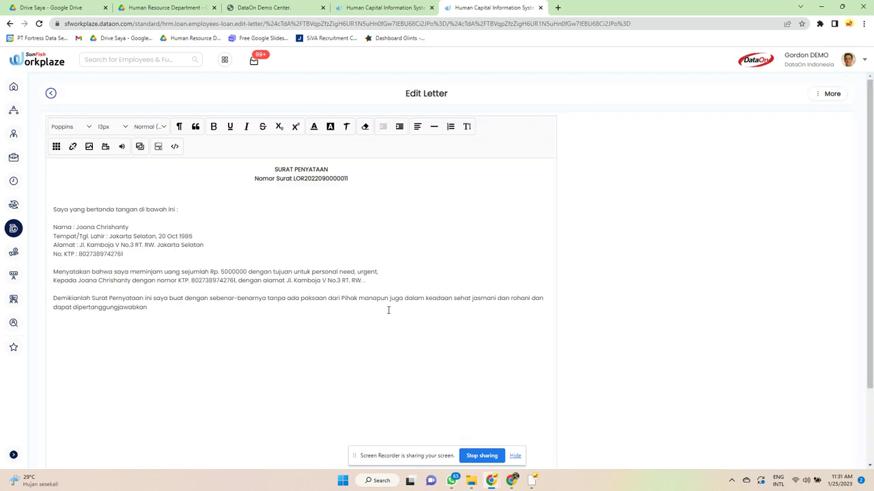
left_click(388, 310)
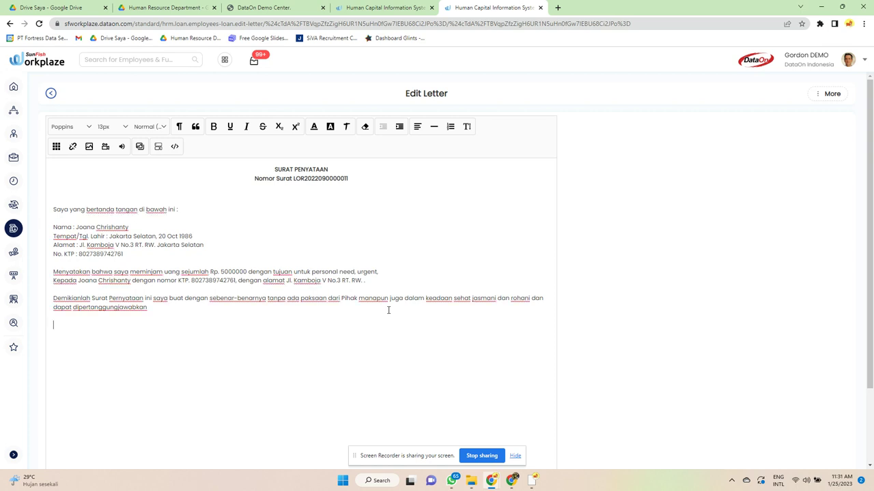
Submit the edited loan statement letter and acknowledge the save
scroll(388, 310, "down", 2)
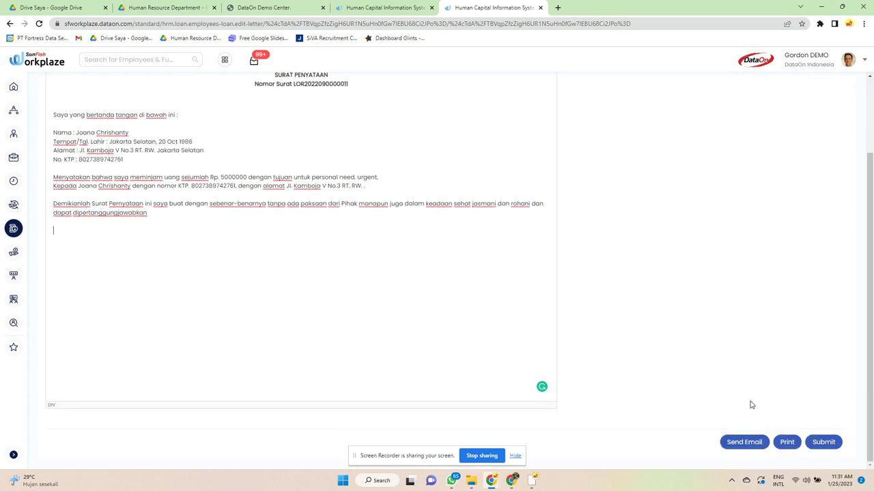
left_click(816, 445)
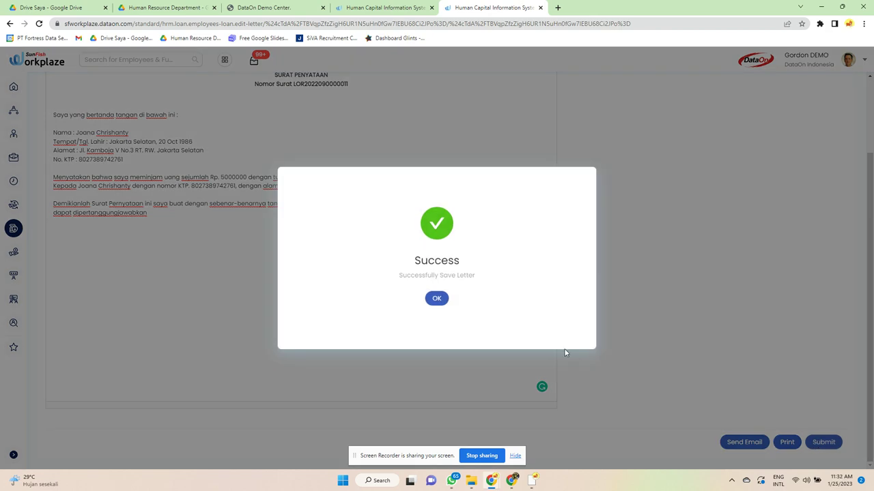
left_click(437, 299)
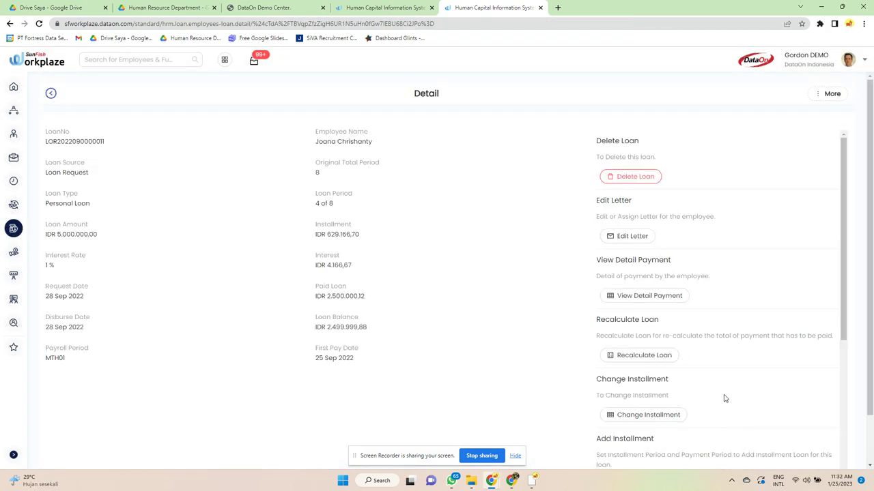
Review the loan's payment details and recalculate the loan by confirming its Loan Simulation preview
left_click(649, 295)
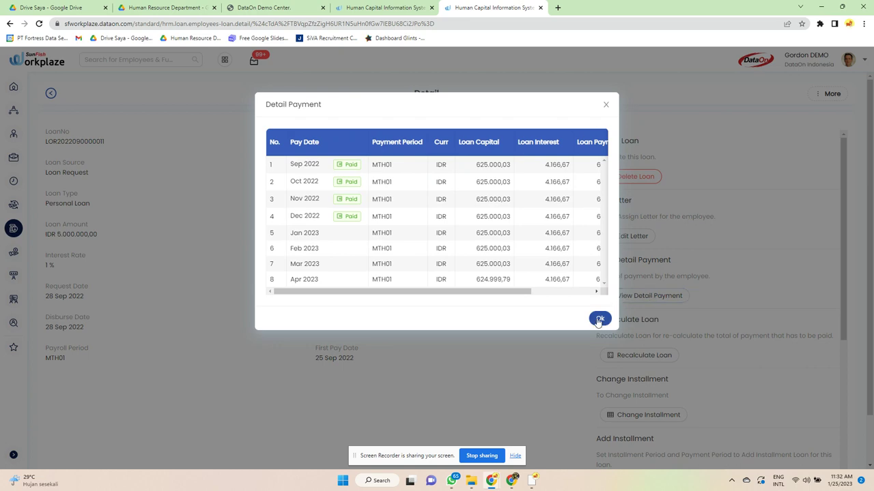
left_click(600, 318)
left_click(634, 356)
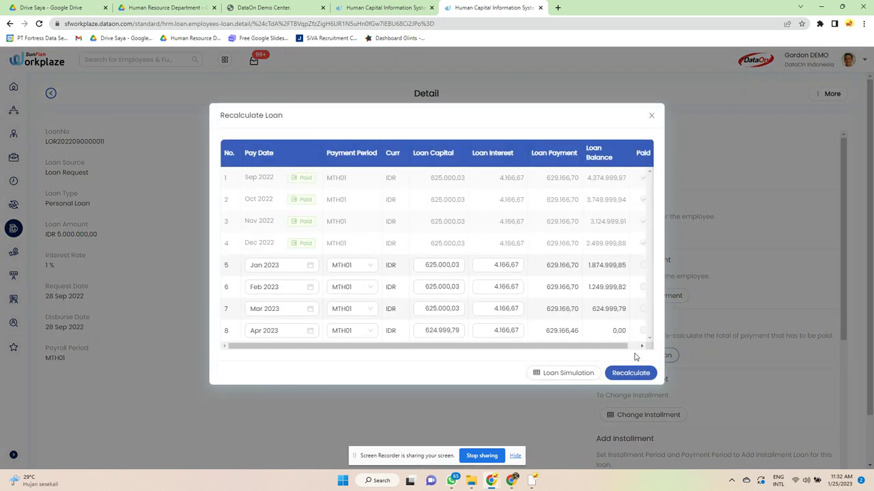
left_click(586, 375)
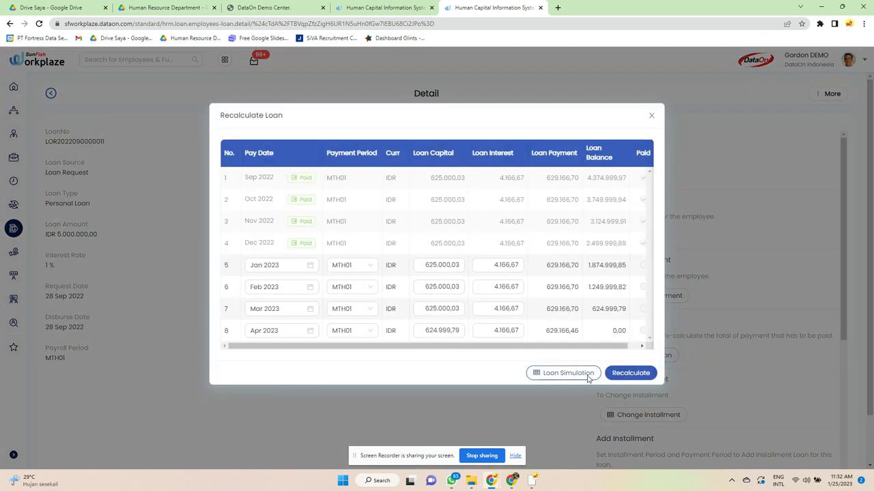
left_click(591, 318)
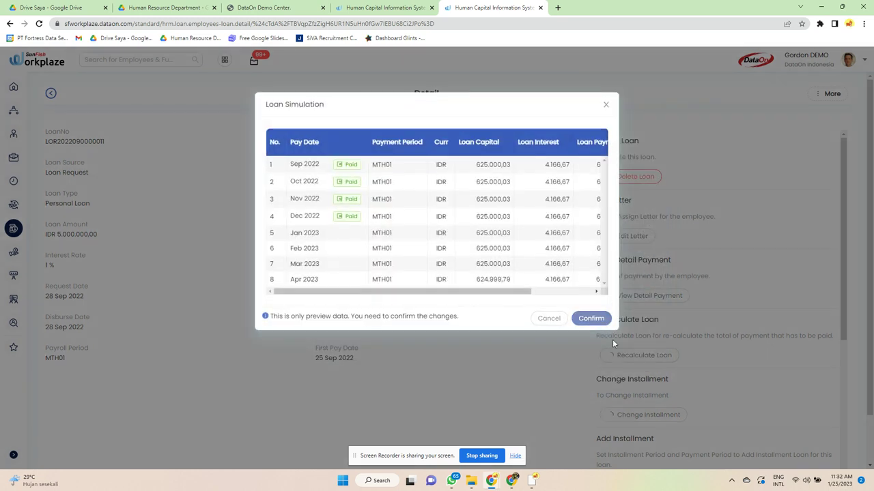
left_click(441, 301)
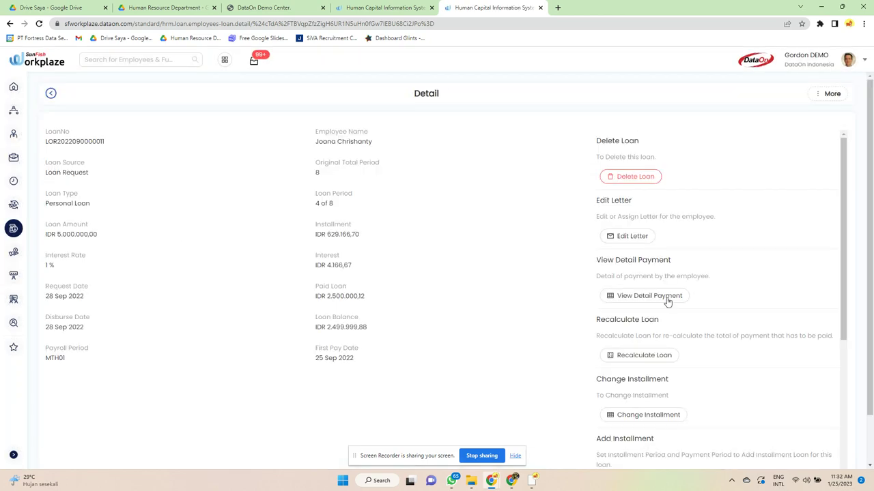
Inspect the loan's Change Installment and Reschedule Loan forms, closing each without submitting
scroll(687, 324, "down", 2)
left_click(659, 279)
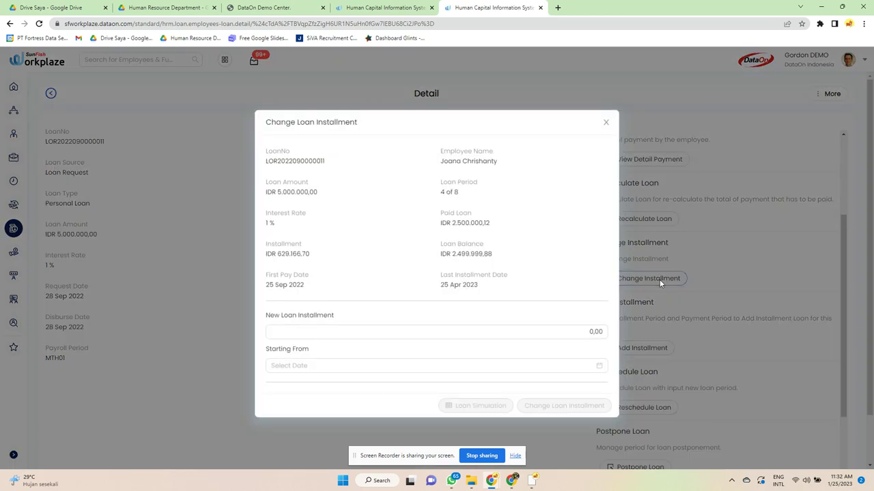
left_click(607, 122)
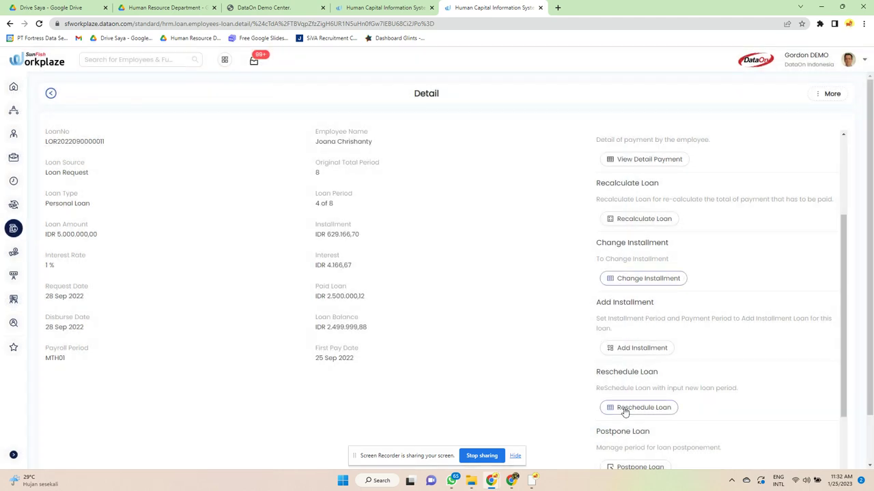
left_click(625, 409)
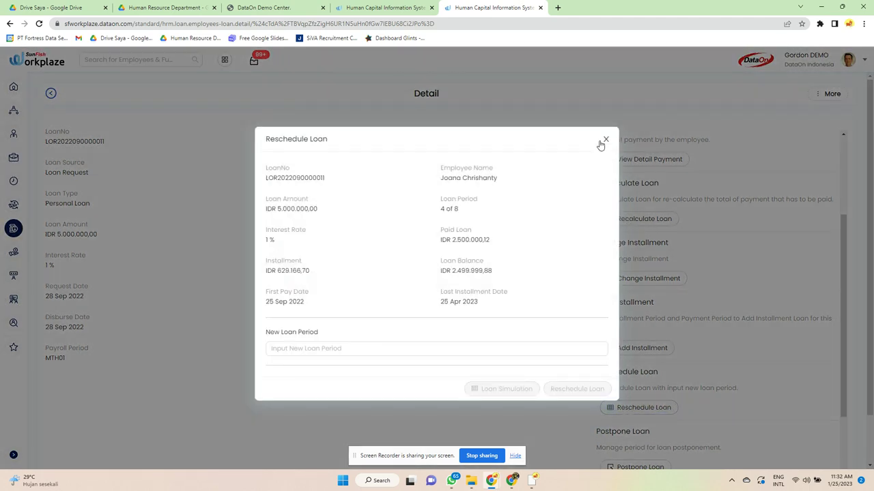
left_click(606, 139)
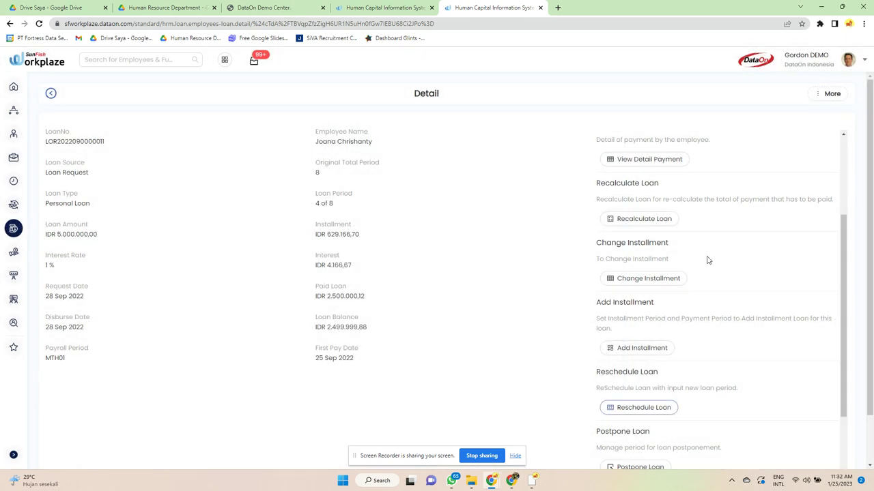
Postpone the personal loan with the input period set to 4 Times and close the Postpone Loan form
scroll(707, 260, "down", 3)
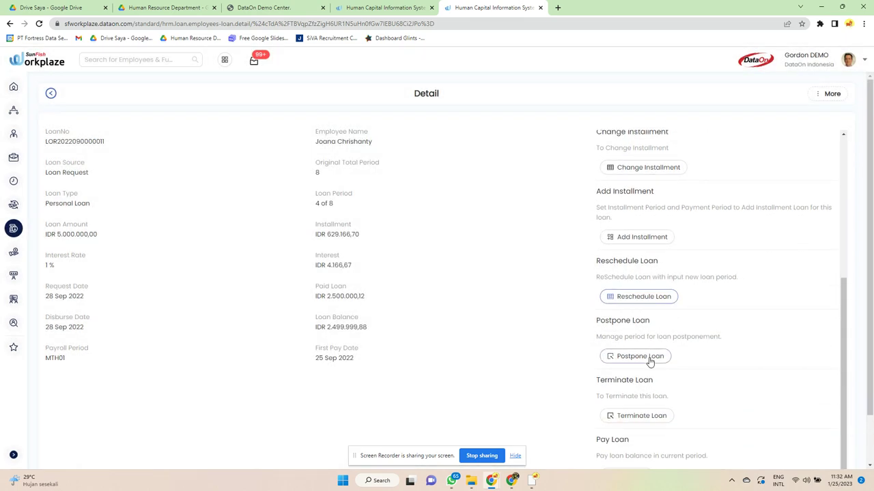
left_click(642, 356)
left_click(518, 349)
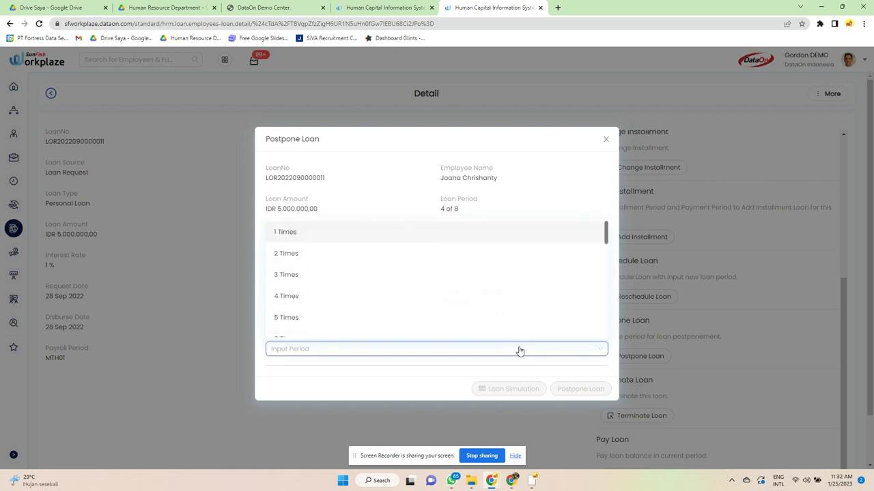
left_click(500, 303)
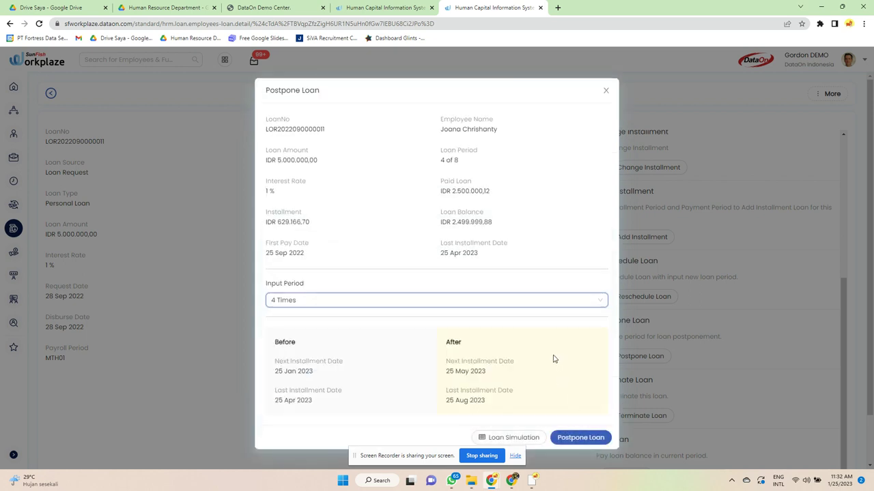
left_click(578, 437)
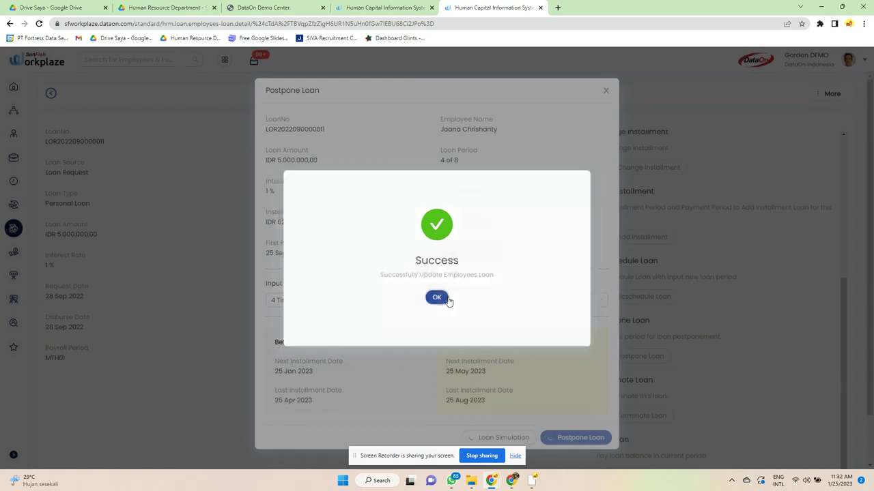
left_click(437, 298)
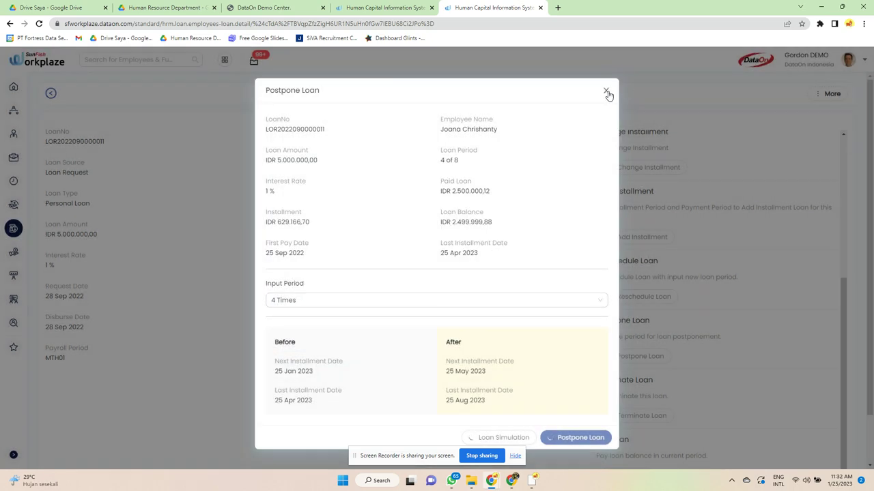
left_click(606, 92)
Terminate the personal loan with the terminate reason "lunas" and acknowledge the update
scroll(647, 333, "down", 3)
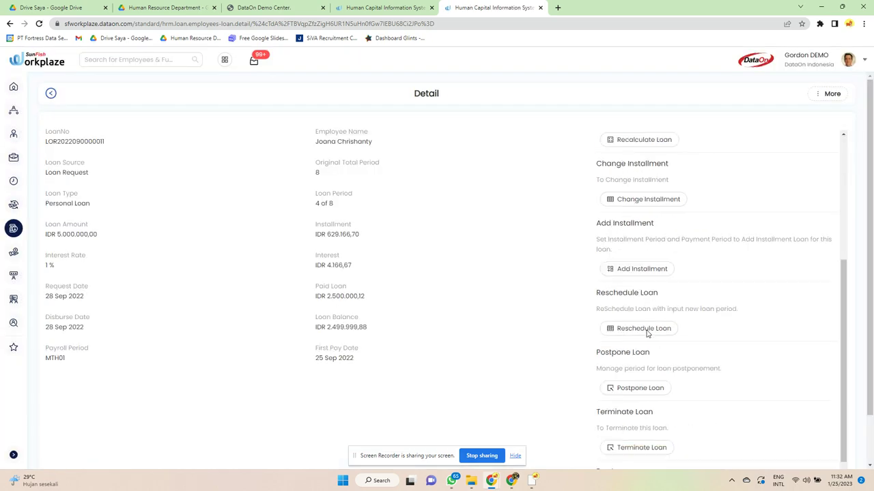
scroll(647, 332, "down", 1)
left_click(632, 415)
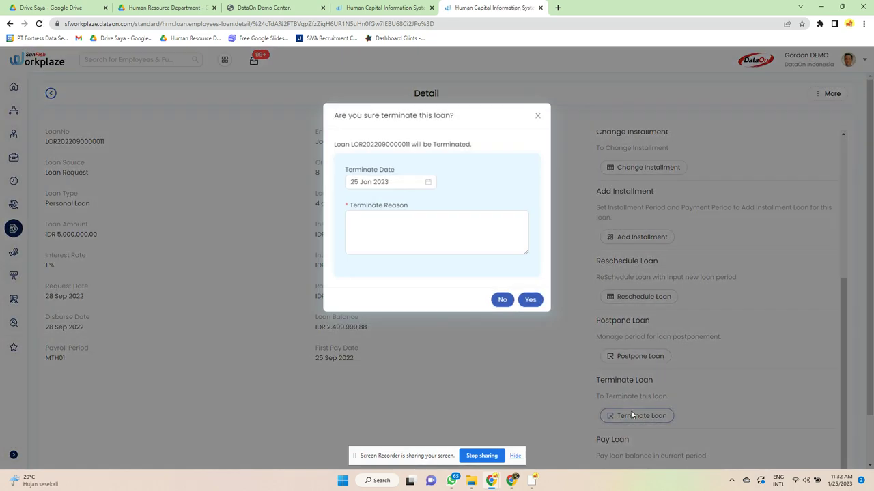
left_click(489, 252)
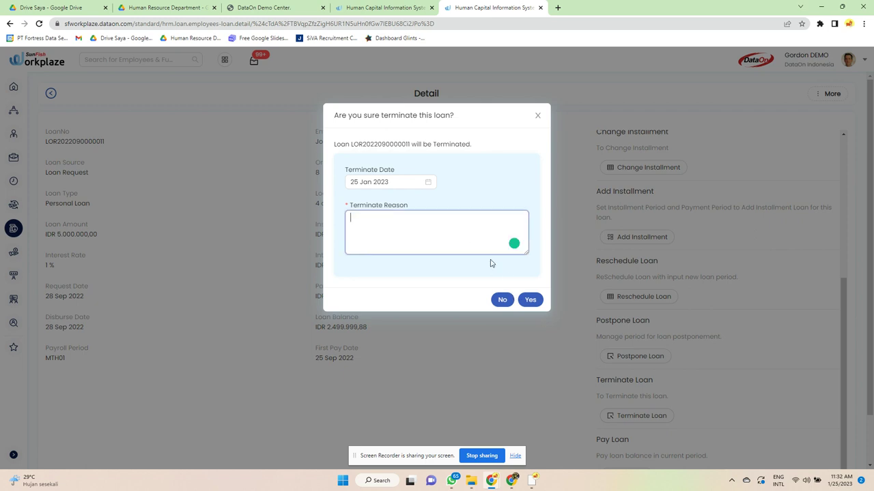
left_click(530, 300)
left_click(474, 239)
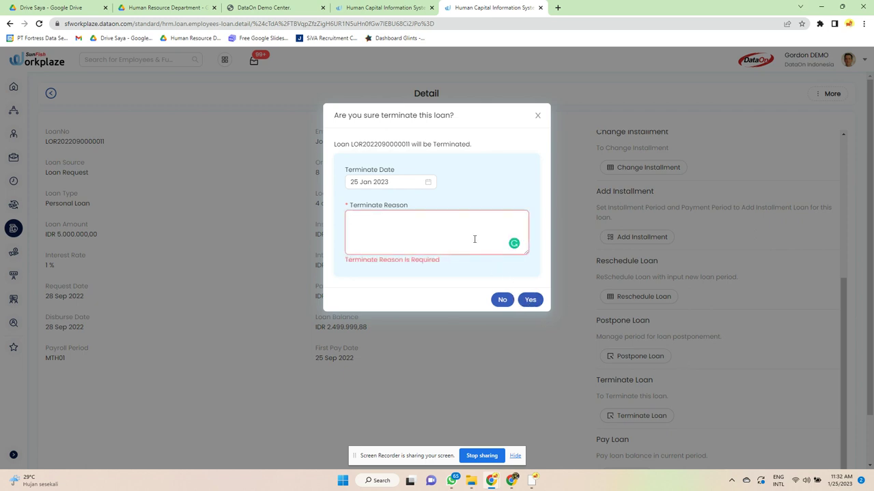
type("lunas")
left_click(522, 301)
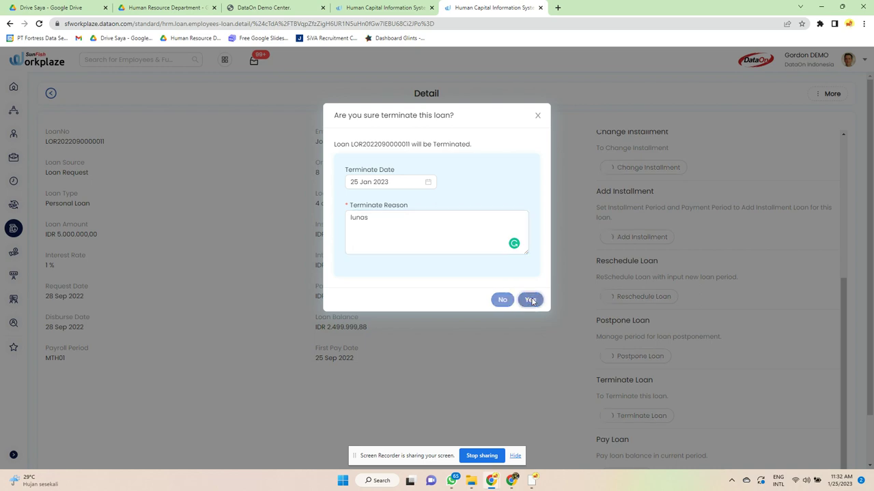
left_click(445, 300)
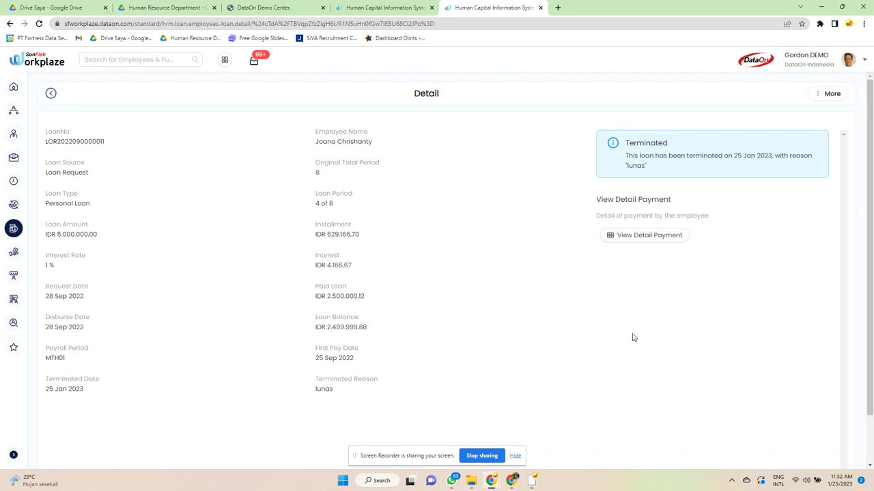
View the terminated loan's detailed payment schedule and close it
scroll(632, 336, "down", 2)
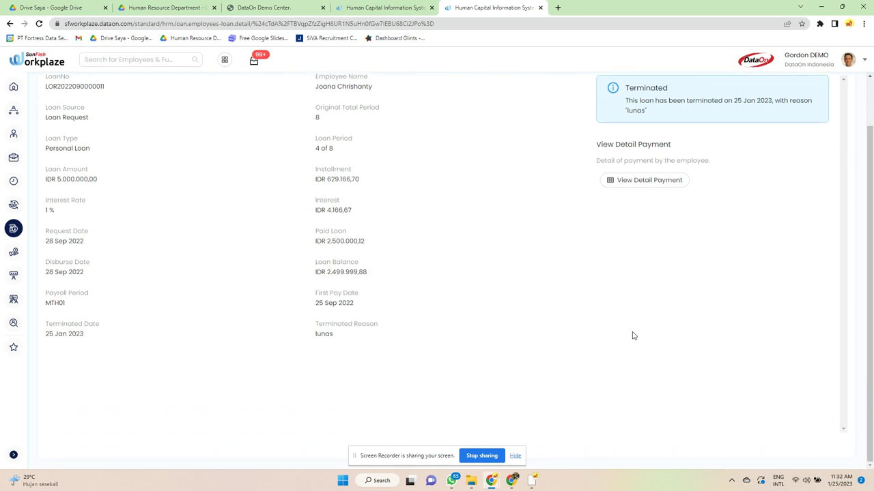
left_click(633, 180)
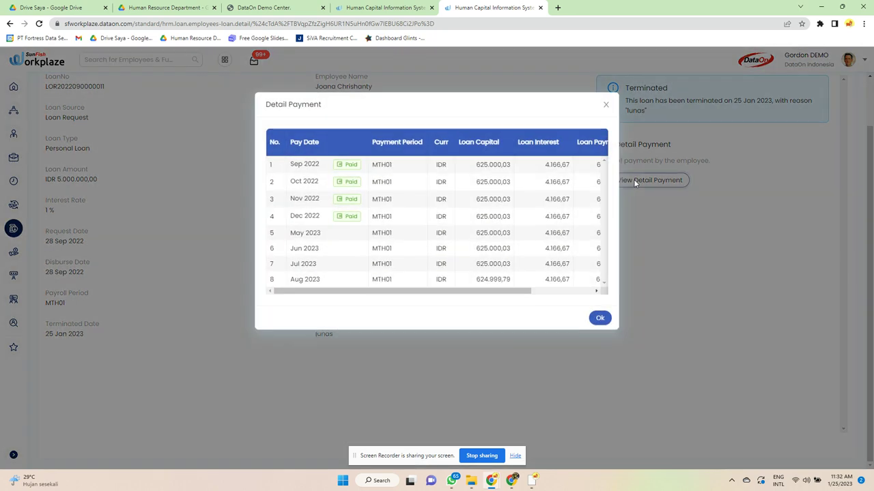
left_click(605, 106)
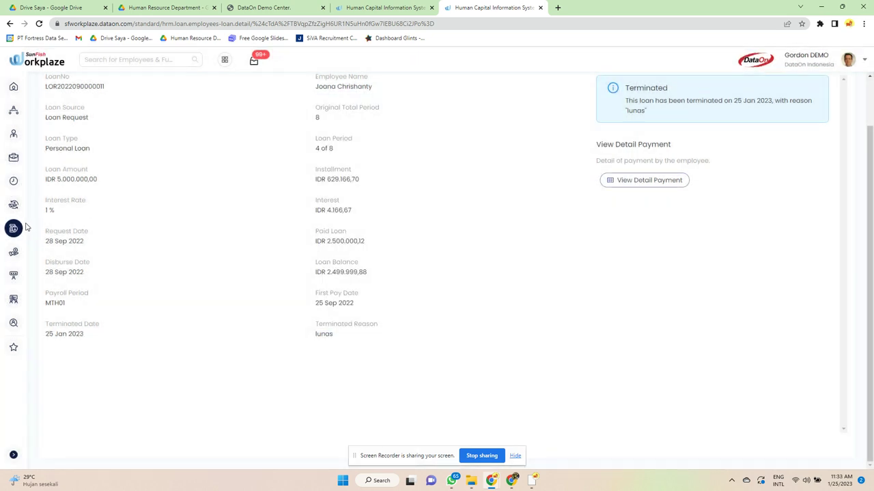
Open the Loan Verification page of the Loan module
mouse_move(15, 228)
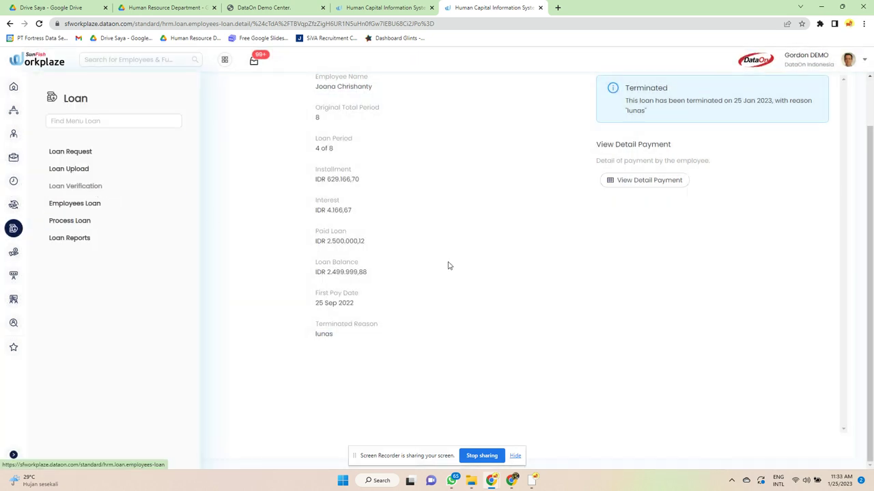
scroll(448, 266, "up", 2)
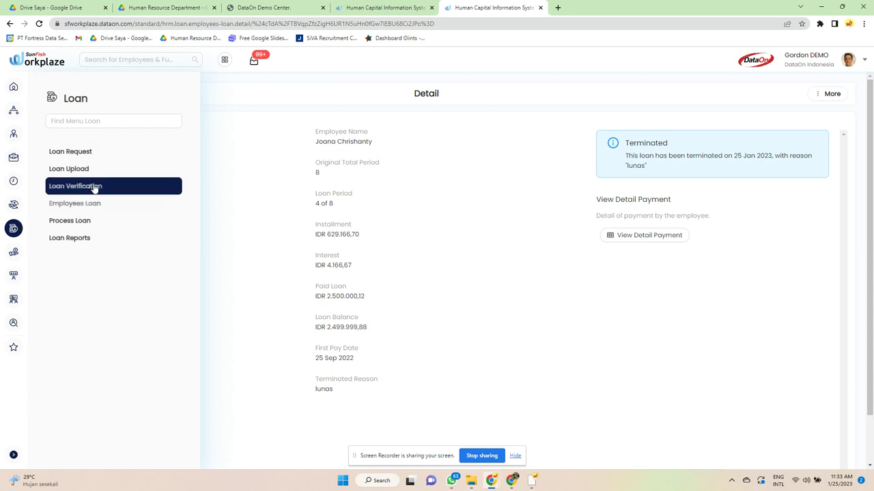
left_click(96, 186)
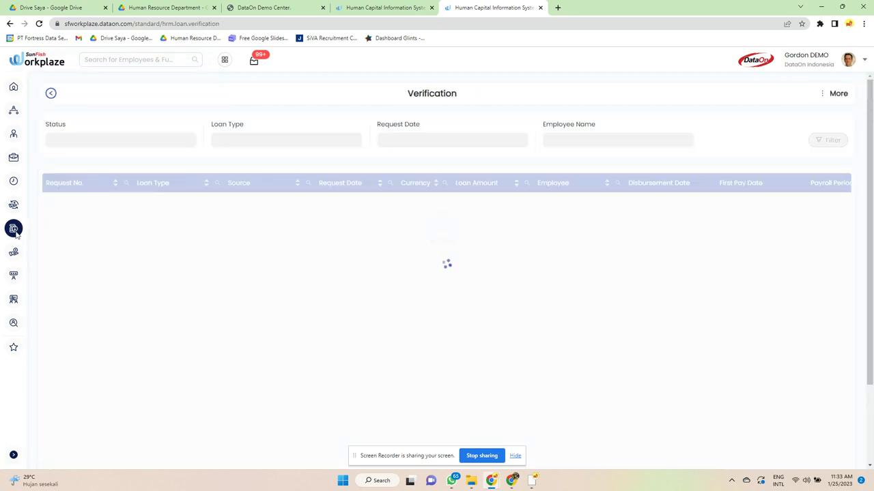
Open the Employees Loan page and look through its whole list of loans and their statuses
mouse_move(14, 229)
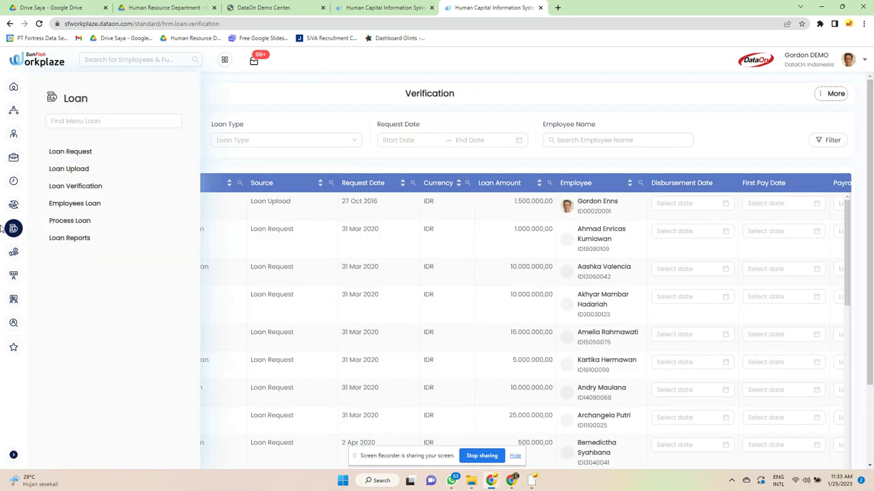
left_click(100, 209)
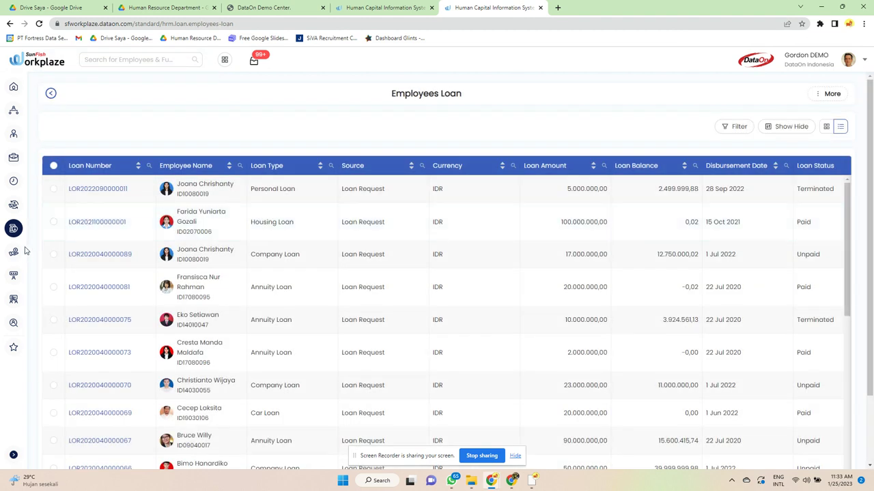
mouse_move(14, 231)
left_click(89, 206)
mouse_move(13, 229)
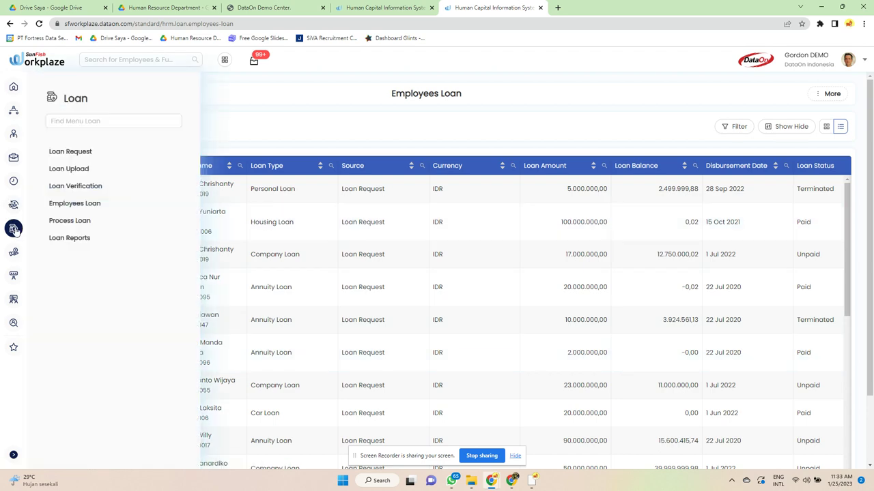
left_click(81, 204)
scroll(170, 271, "down", 10)
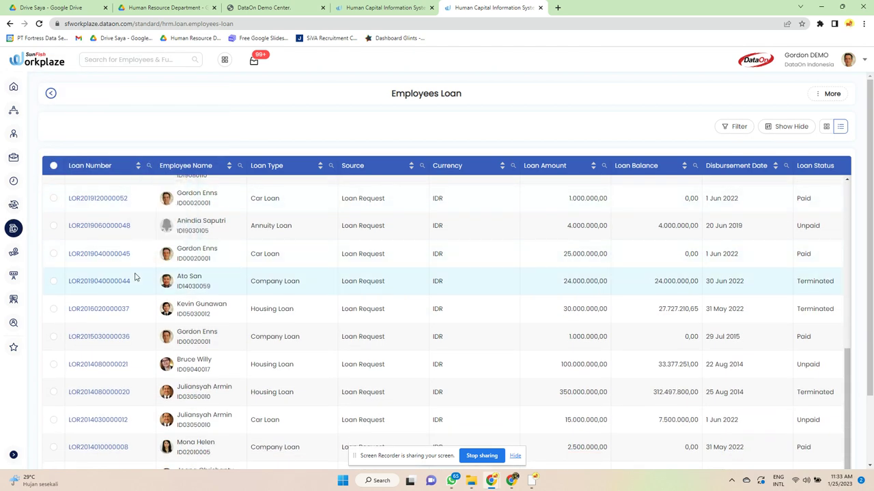
scroll(270, 295, "down", 2)
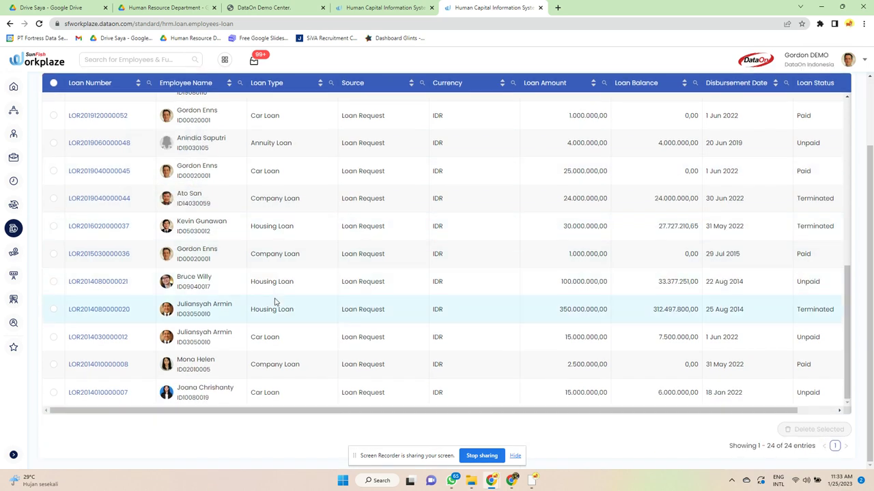
scroll(273, 298, "up", 5)
Open the Process Loan page and set payroll period MTH01 - 25 December 2022, loan type Annuity Loan and mode Rollback
mouse_move(13, 229)
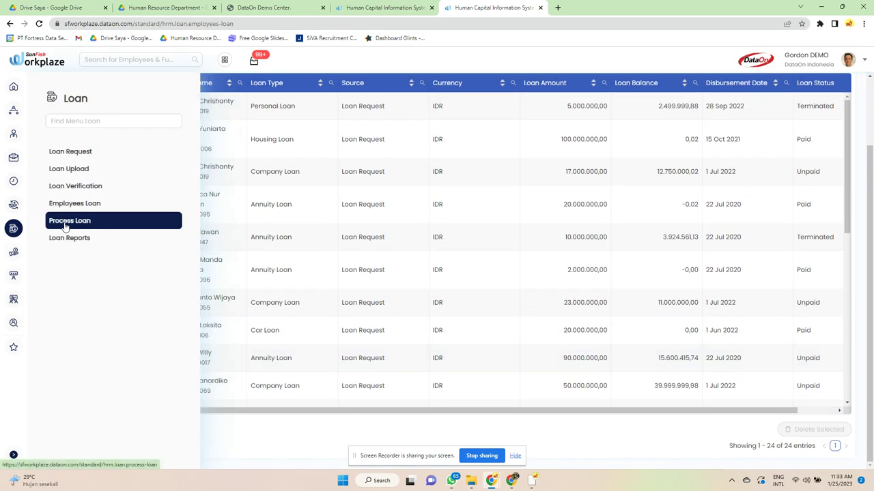
left_click(69, 221)
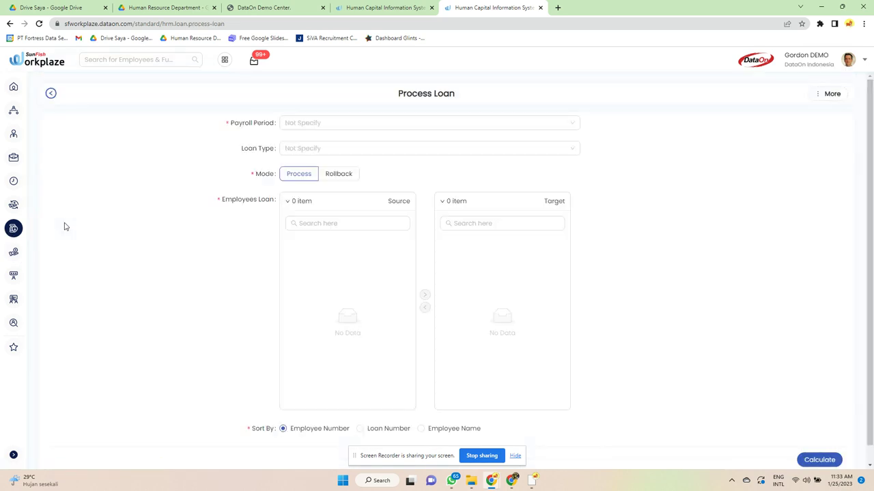
left_click(325, 123)
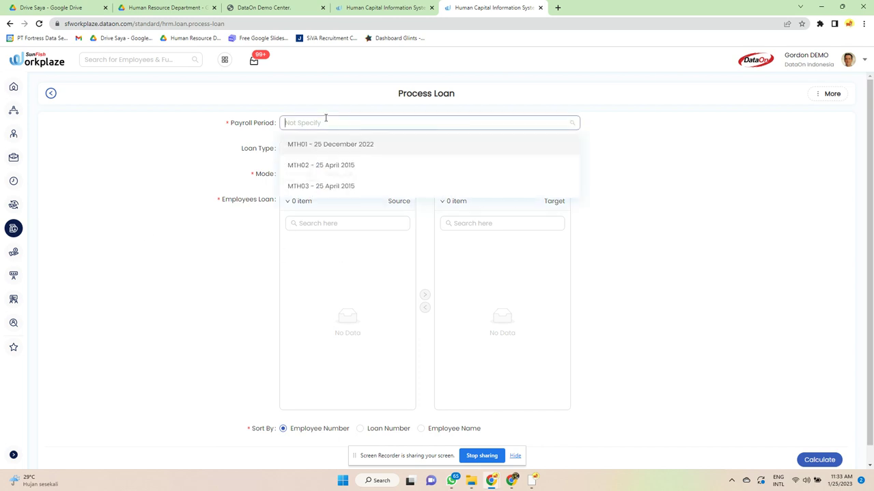
left_click(326, 144)
left_click(327, 147)
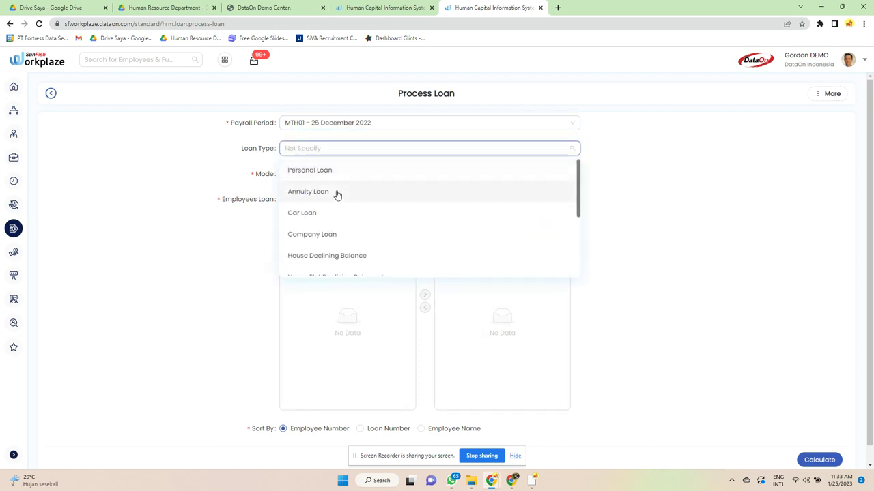
left_click(336, 193)
left_click(336, 174)
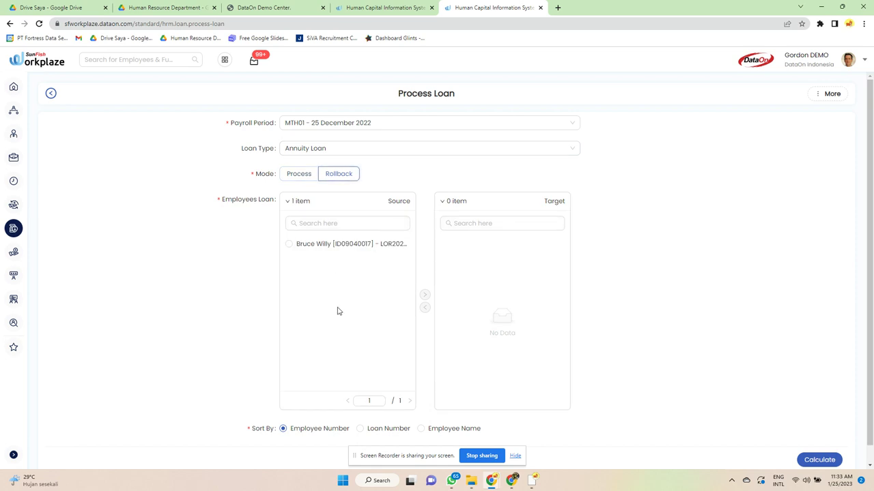
Add the listed employee's annuity loan to the target list, calculate it, run the rollback process and finish
left_click(330, 245)
left_click(424, 295)
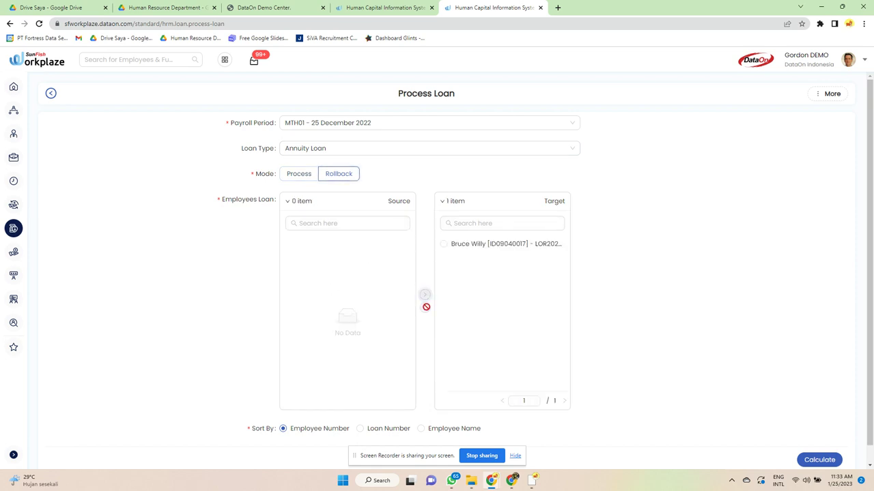
scroll(437, 348, "down", 1)
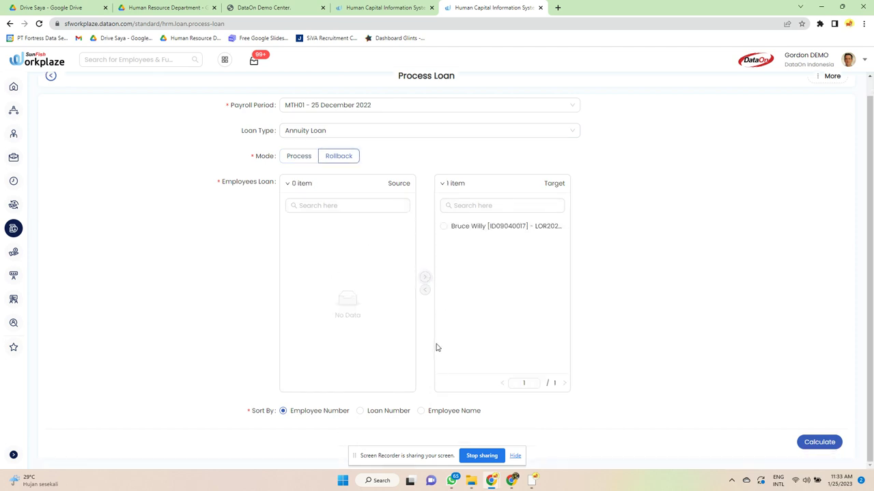
left_click(825, 440)
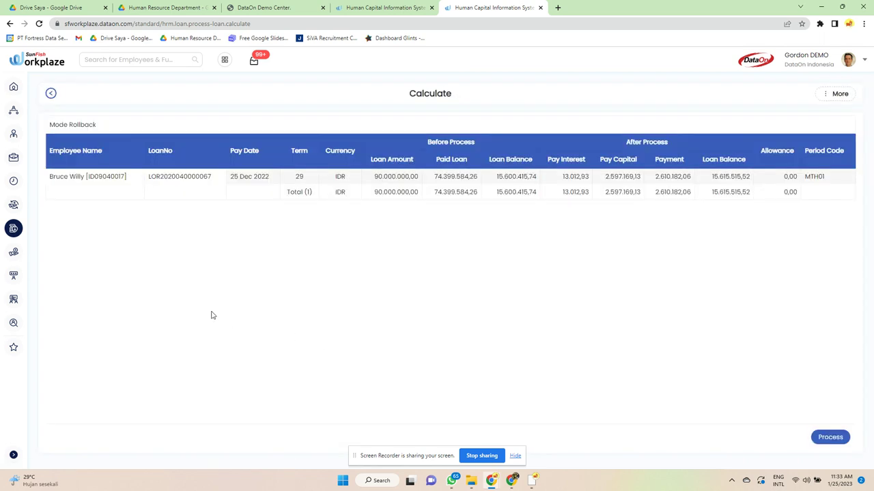
left_click(834, 439)
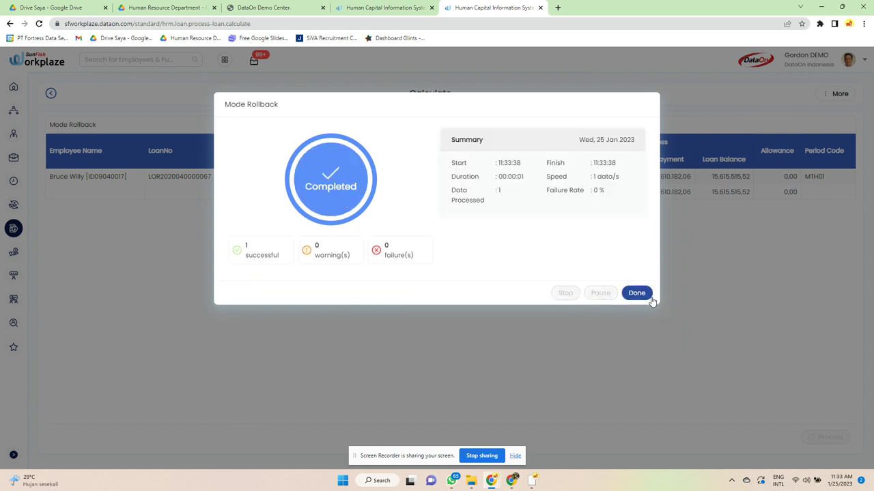
left_click(649, 297)
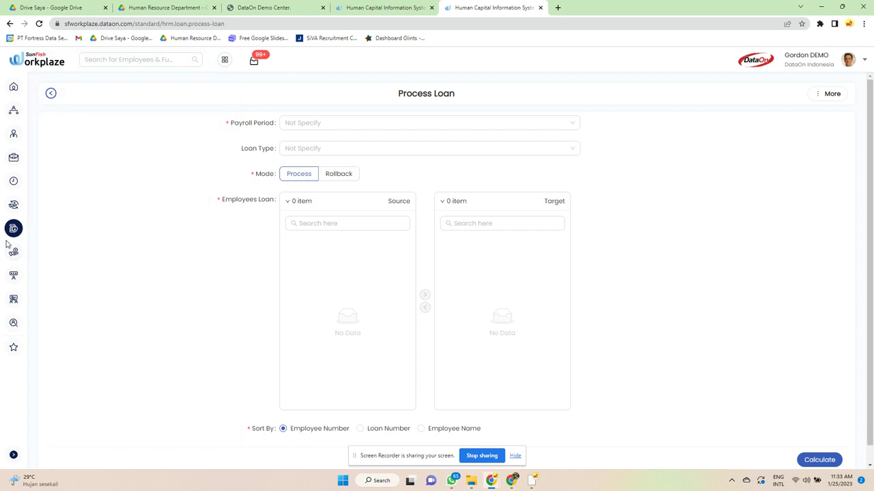
Open the Loan Reports page and look through the available reports
mouse_move(19, 225)
left_click(70, 239)
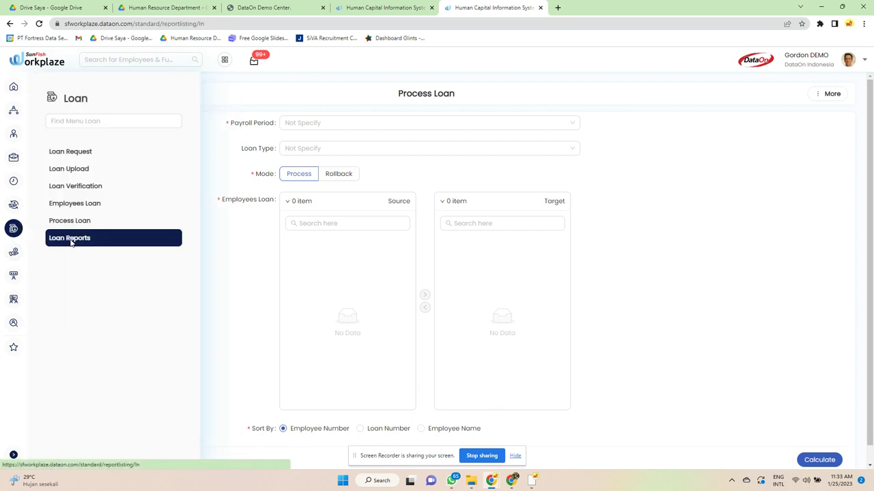
scroll(623, 295, "down", 1)
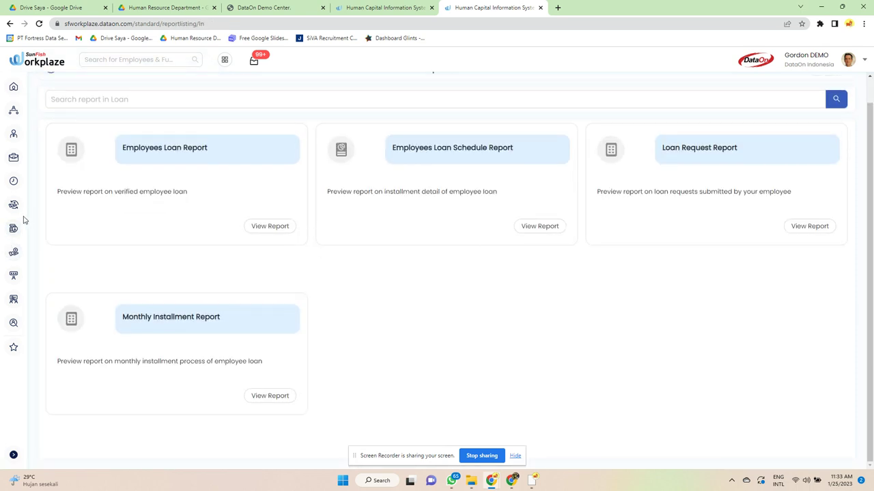
Open My Payroll Info in the Payroll module and open the bank account details from the payment method card
mouse_move(15, 253)
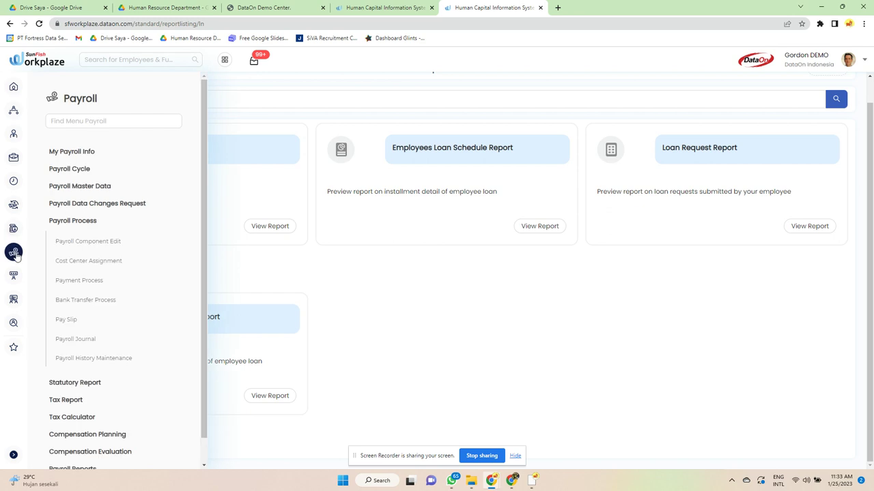
left_click(95, 151)
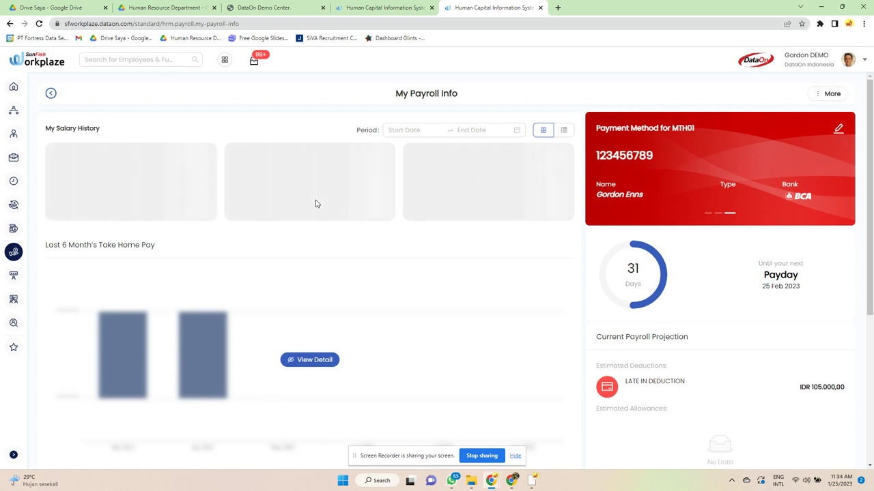
left_click(839, 130)
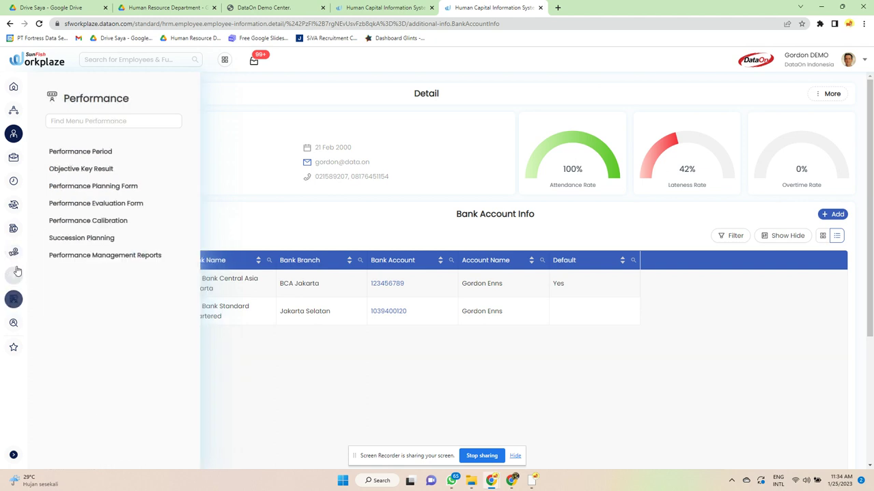
Return to My Payroll Info and look through the payroll projection, loan and tax form sections
mouse_move(28, 255)
left_click(82, 153)
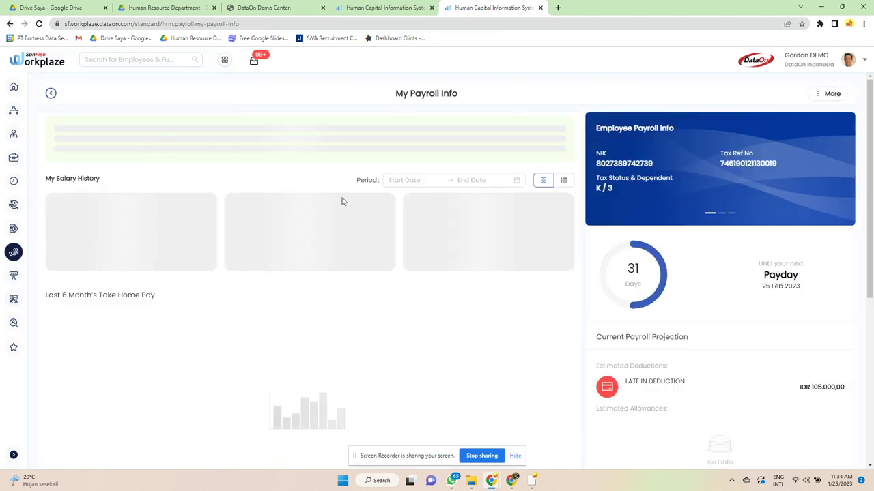
scroll(655, 297, "down", 2)
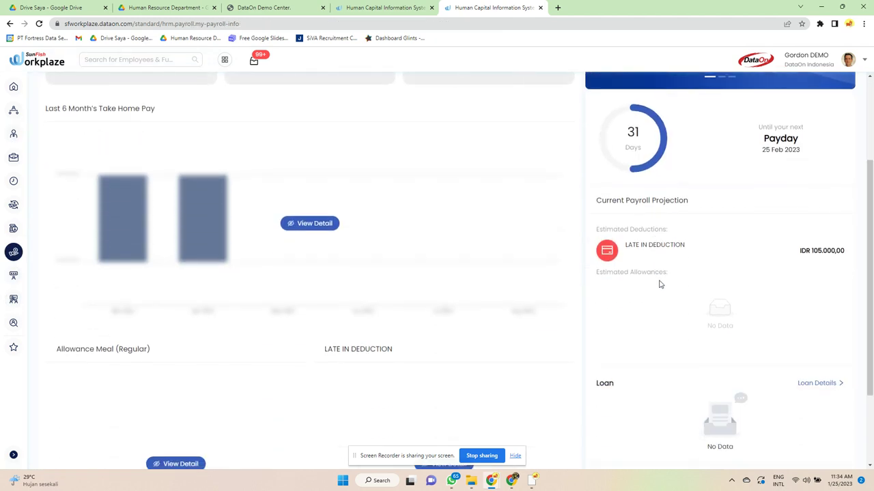
scroll(659, 284, "down", 2)
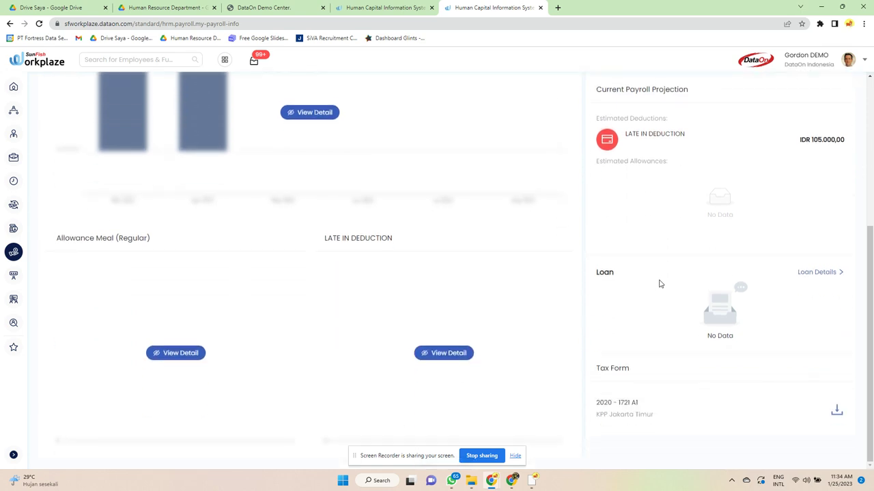
Open and dismiss the password prompts for the late-in deduction and take-home pay details, and show the salary history as a list
left_click(450, 353)
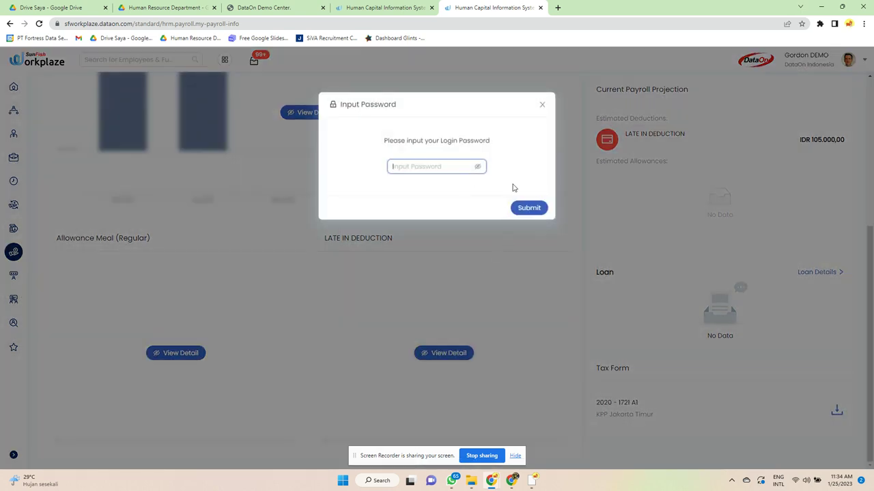
left_click(542, 105)
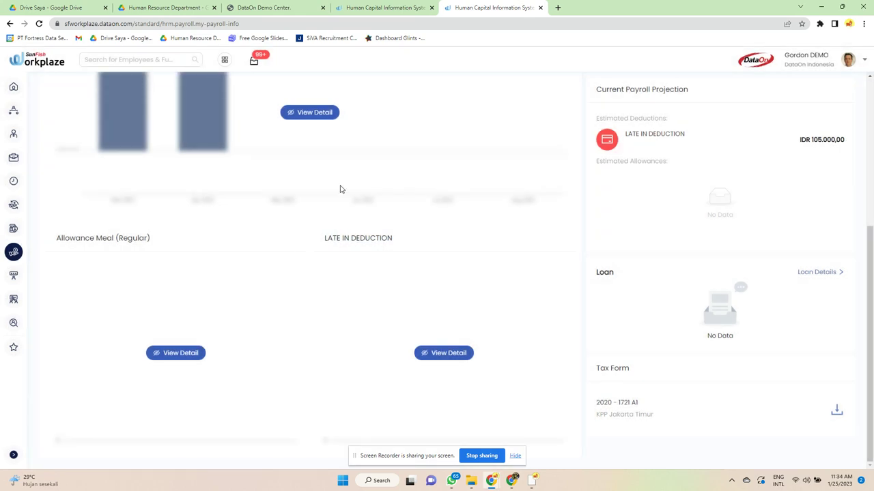
scroll(341, 189, "up", 2)
left_click(310, 249)
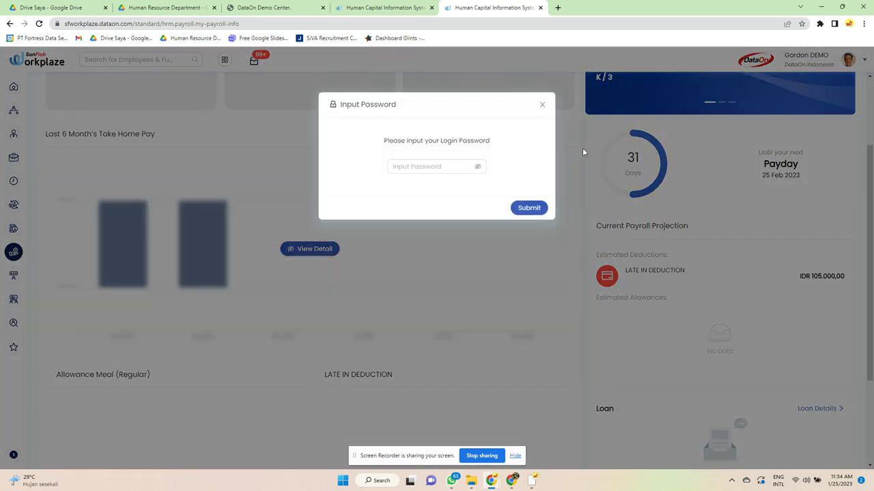
left_click(540, 104)
scroll(608, 240, "up", 3)
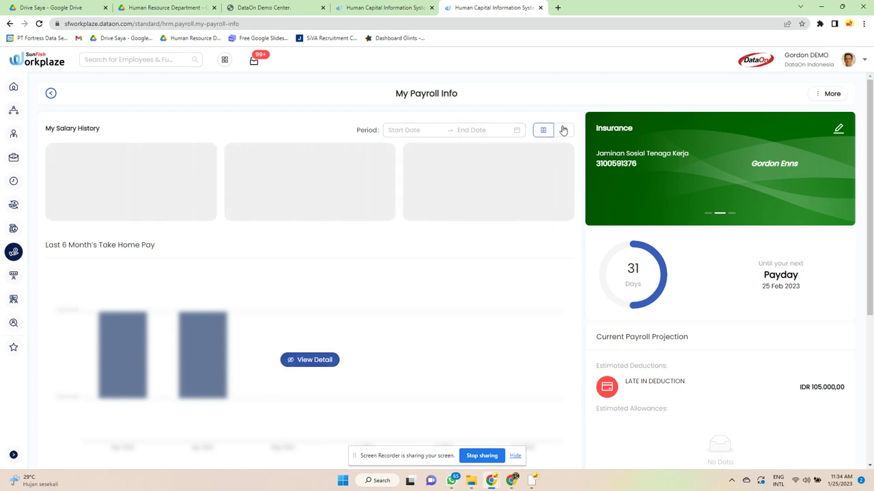
left_click(563, 129)
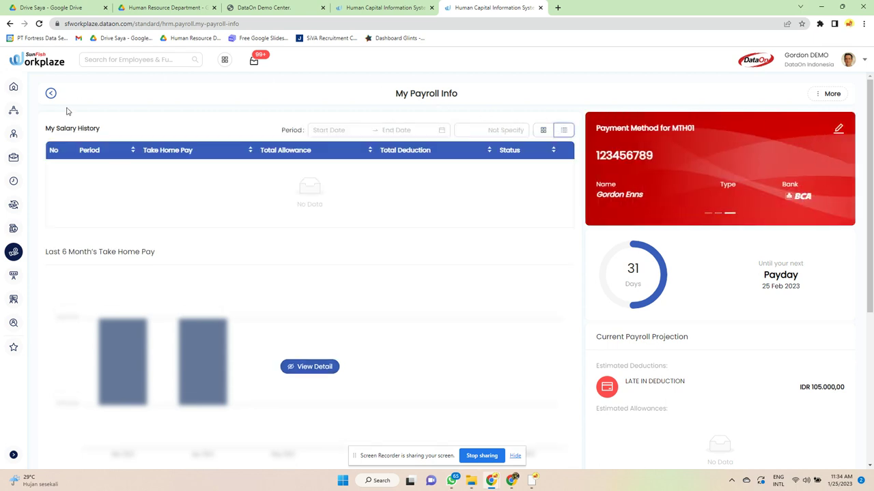
Open the Payroll Cycle page and mark the Assign Employee Payroll Period task as done
left_click(14, 252)
left_click(77, 167)
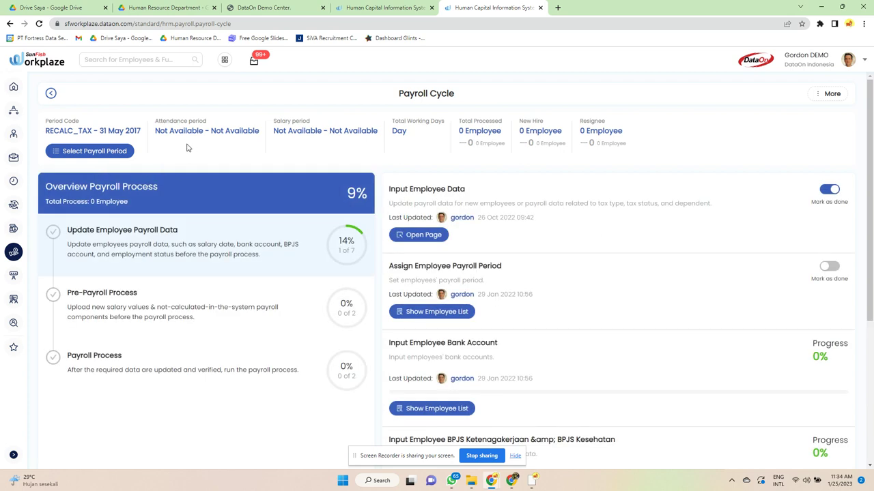
scroll(188, 148, "down", 1)
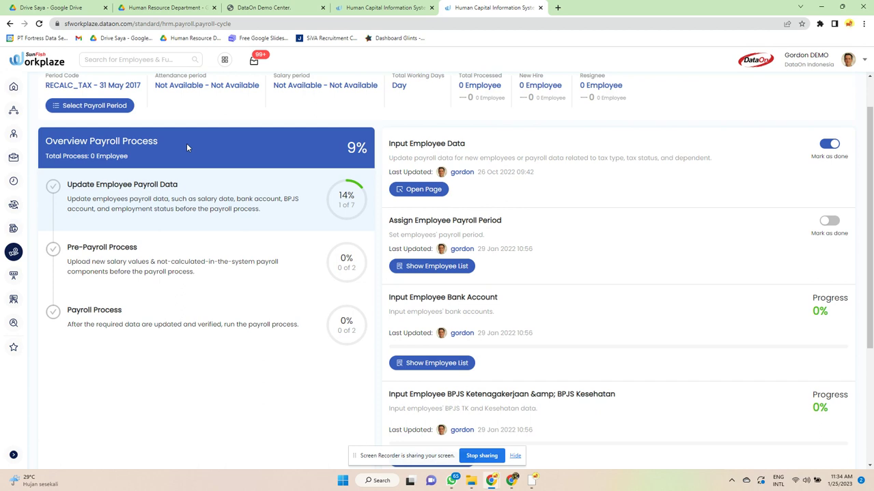
left_click(829, 220)
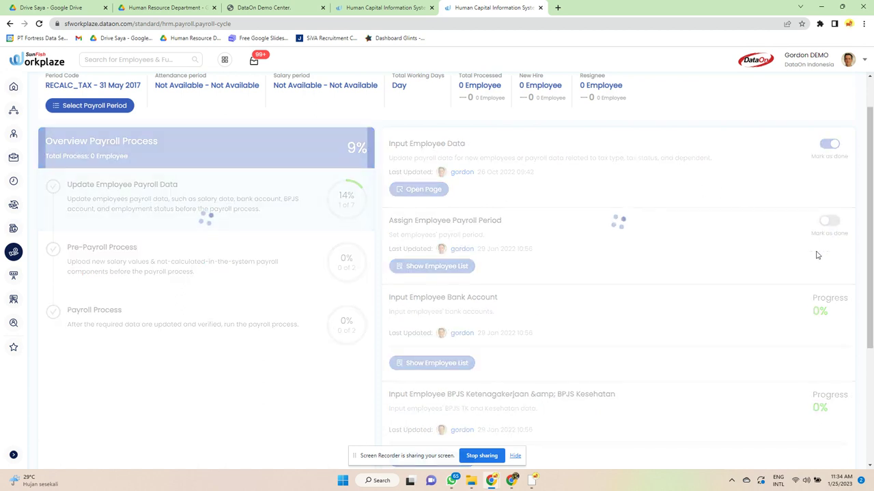
View and close the employee list of the Input Employee Bank Account task, and look through the remaining payroll data tasks
scroll(816, 256, "down", 2)
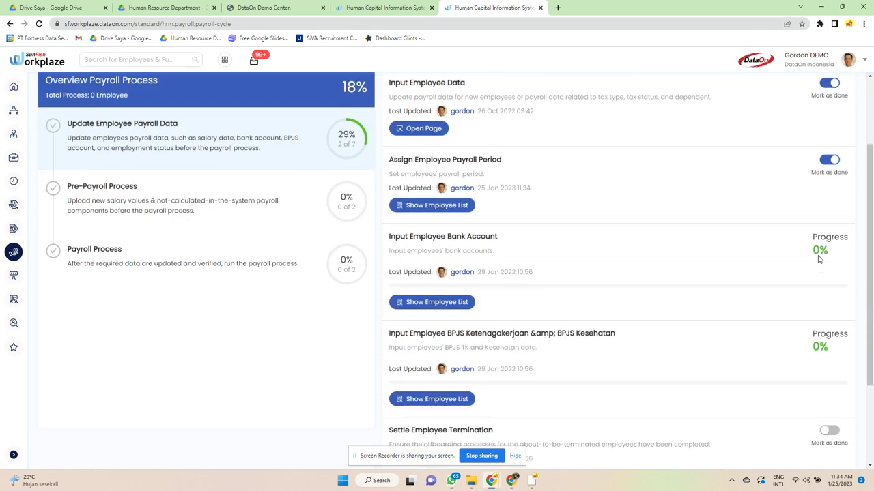
left_click(457, 272)
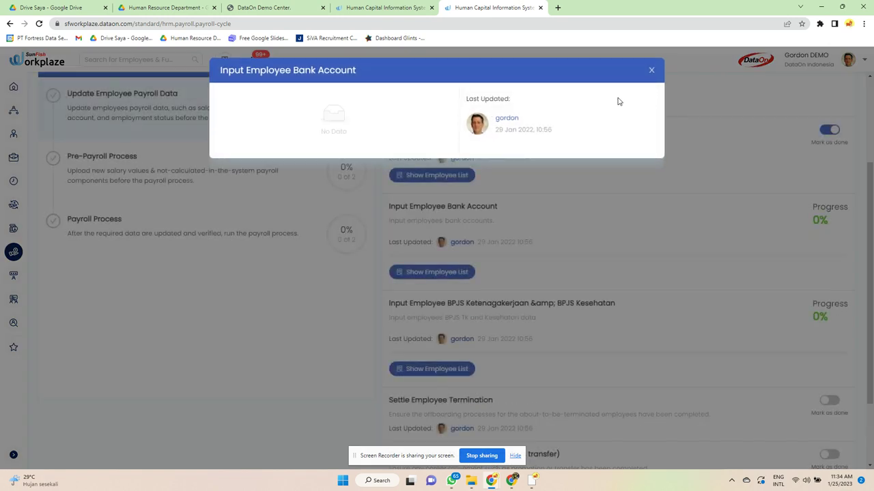
left_click(653, 73)
scroll(660, 185, "down", 2)
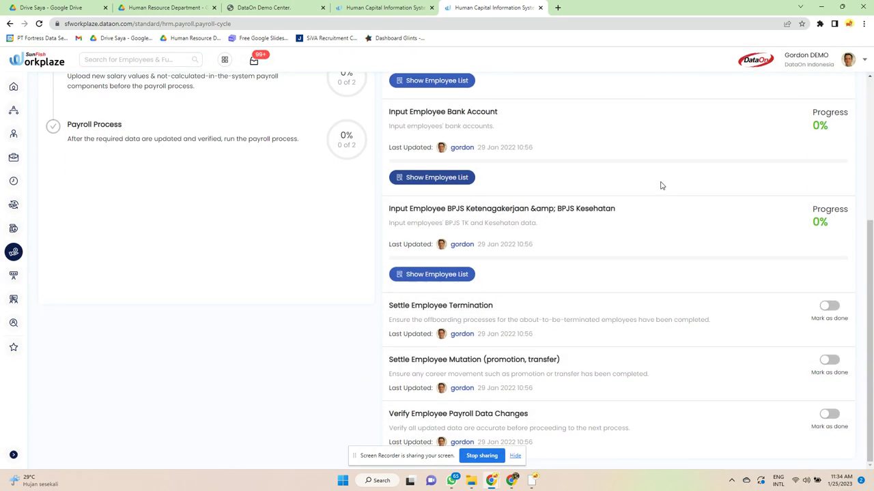
scroll(659, 185, "up", 5)
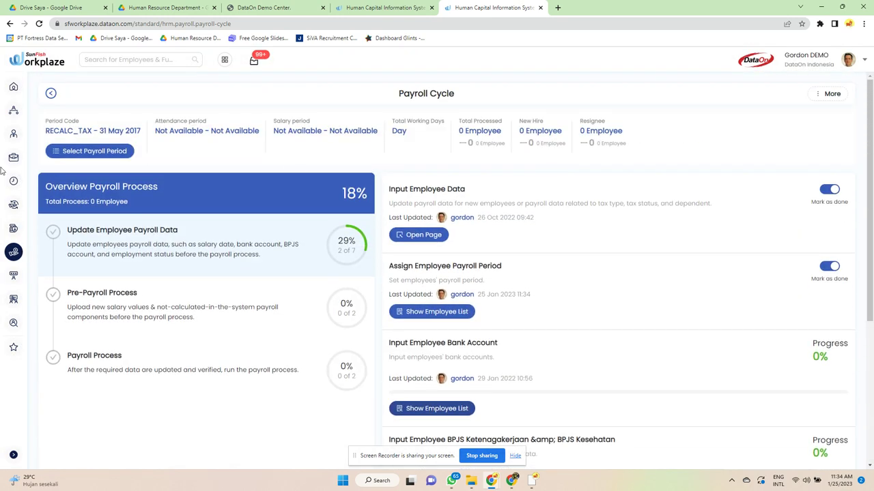
Open the Payroll Master Data page, view its column display settings and close them without saving changes
left_click(8, 180)
mouse_move(13, 252)
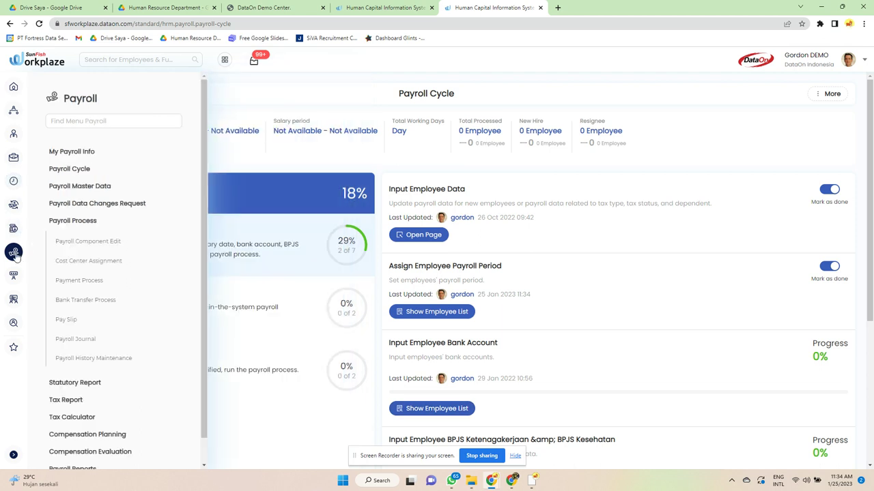
left_click(115, 186)
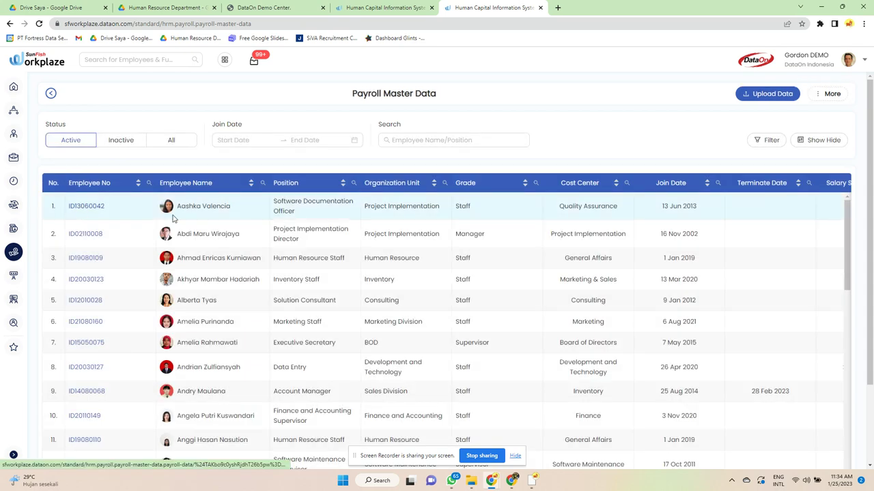
left_click(823, 140)
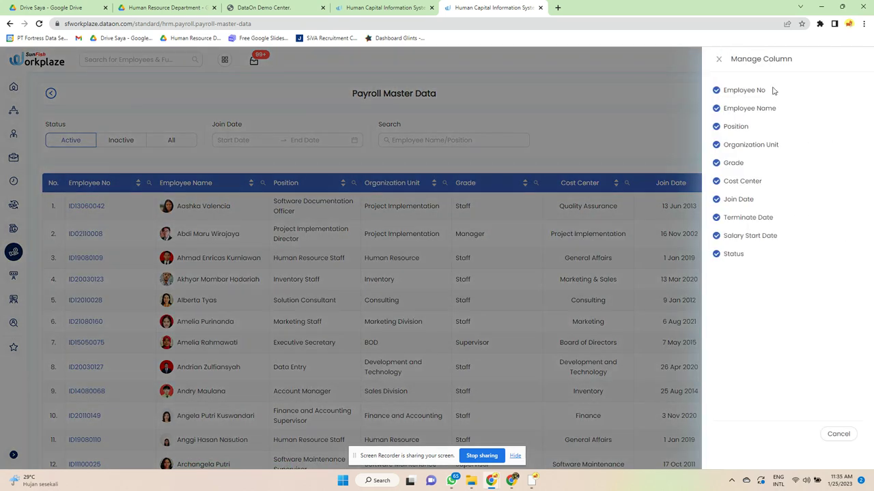
left_click(719, 61)
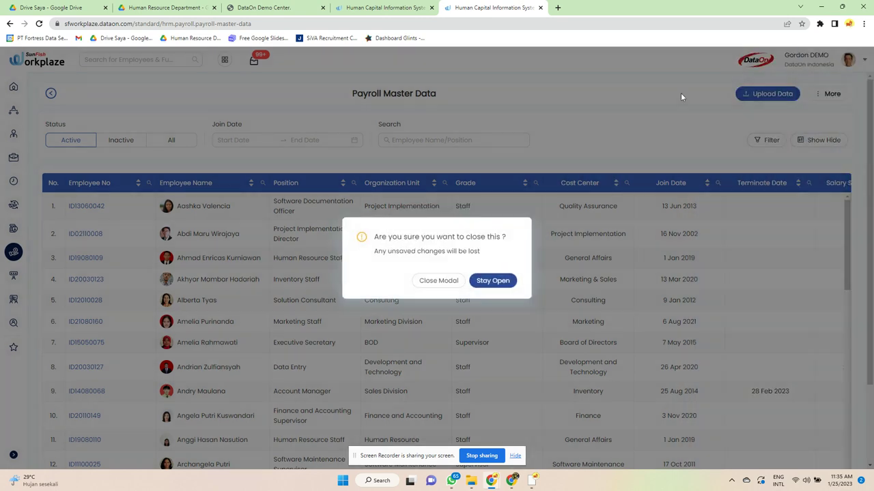
left_click(425, 280)
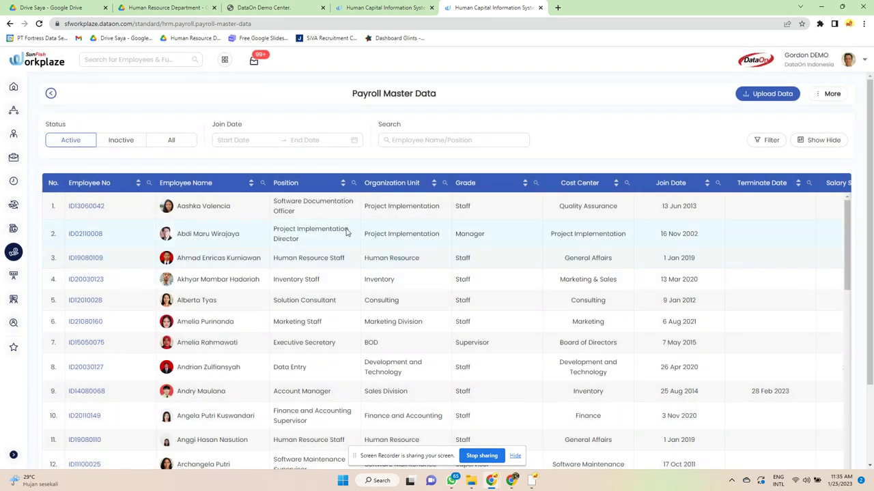
Open the first listed employee's payroll data and view the employee payroll data, Payroll Field and Payroll Period and Payment Method sections
left_click(76, 207)
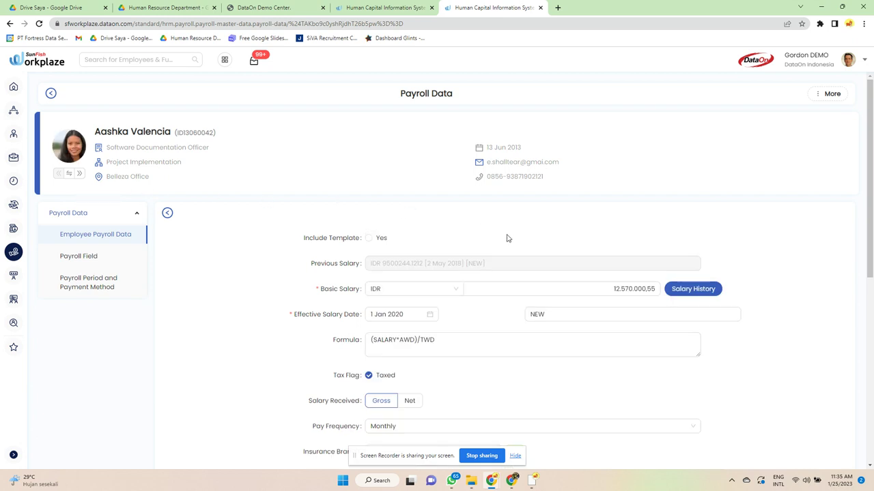
scroll(507, 238, "down", 5)
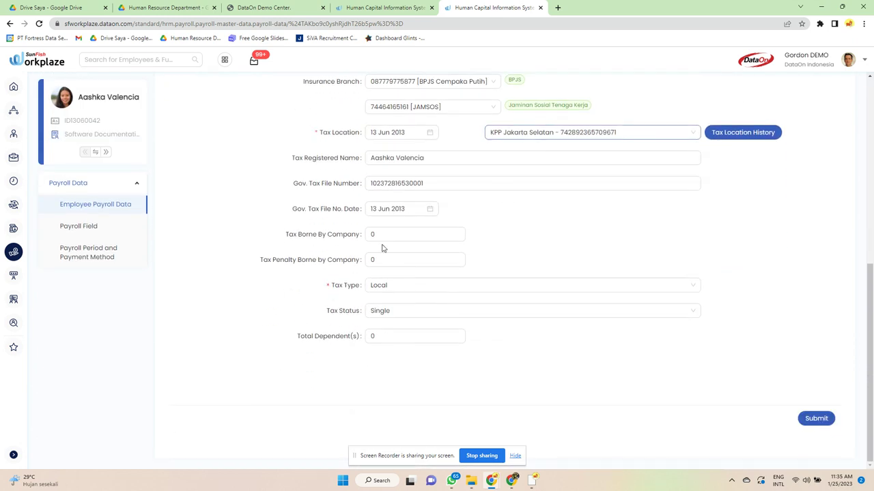
left_click(86, 226)
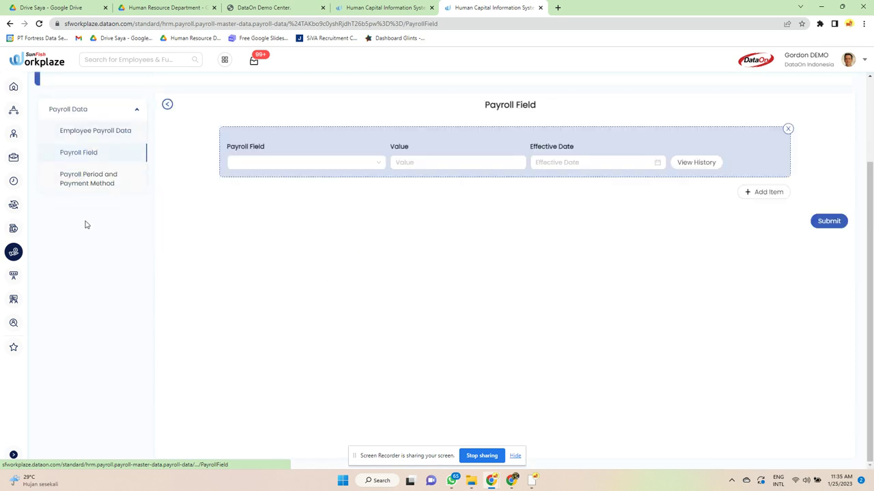
left_click(97, 178)
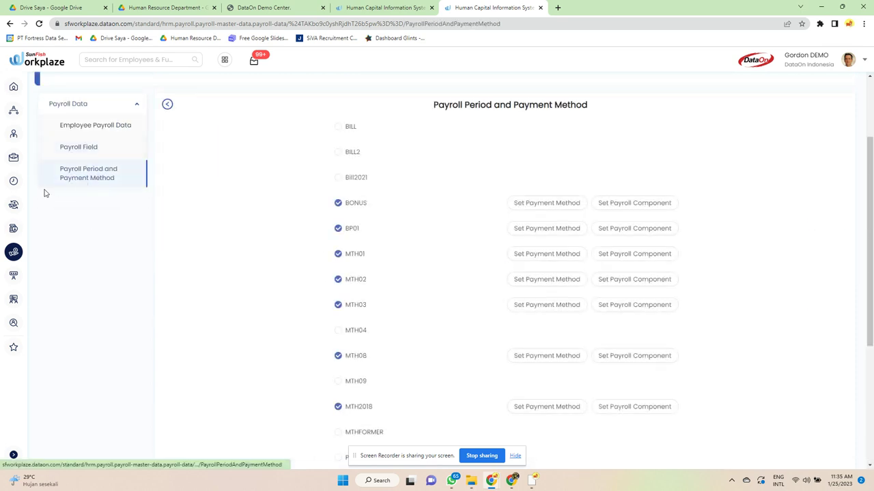
Open the Payroll Data Changes Request page and view the request for the 2021 salary and allowance adjustment for supervisor
mouse_move(11, 256)
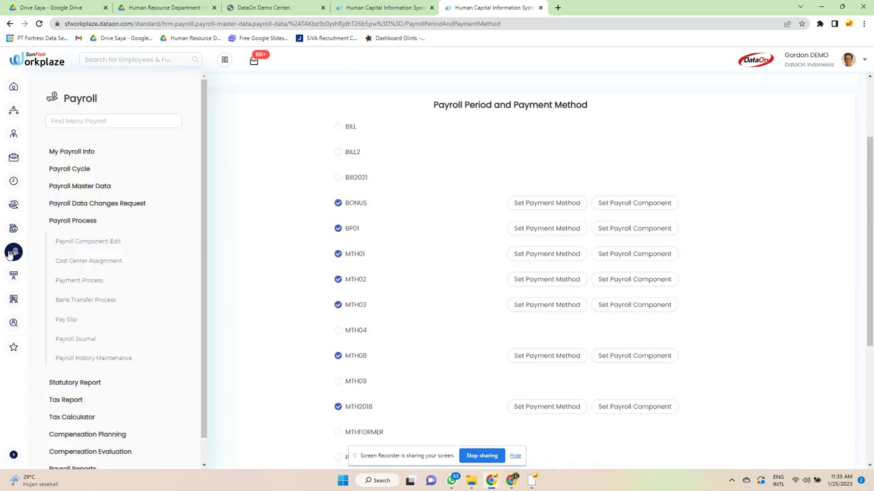
left_click(119, 201)
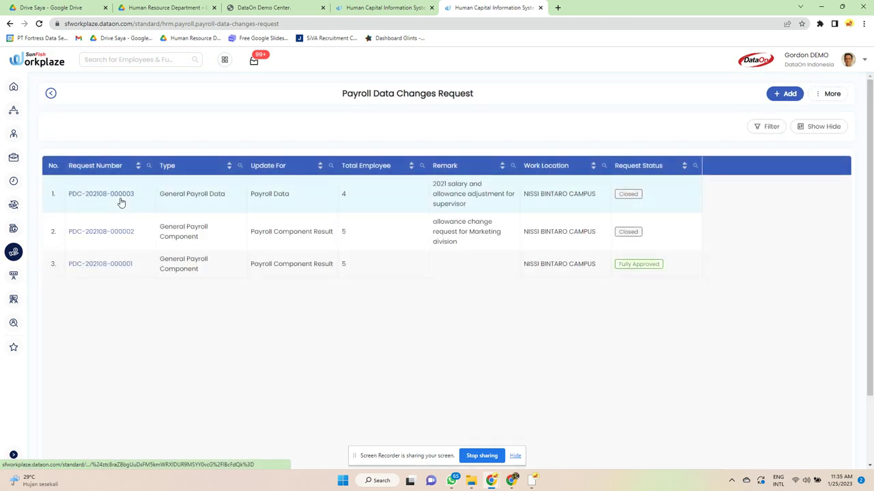
left_click(114, 196)
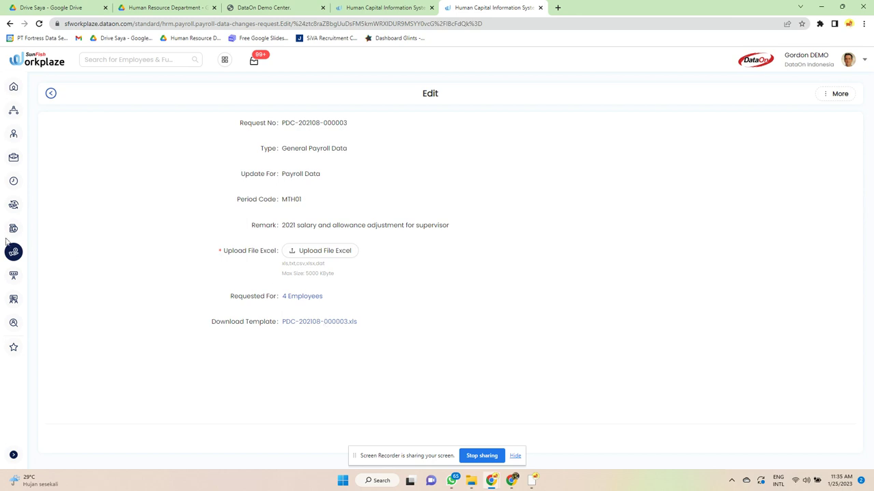
Open the Statutory Report page and add the BILL payroll period to the BPJS Ketenagakerjaan report
mouse_move(13, 252)
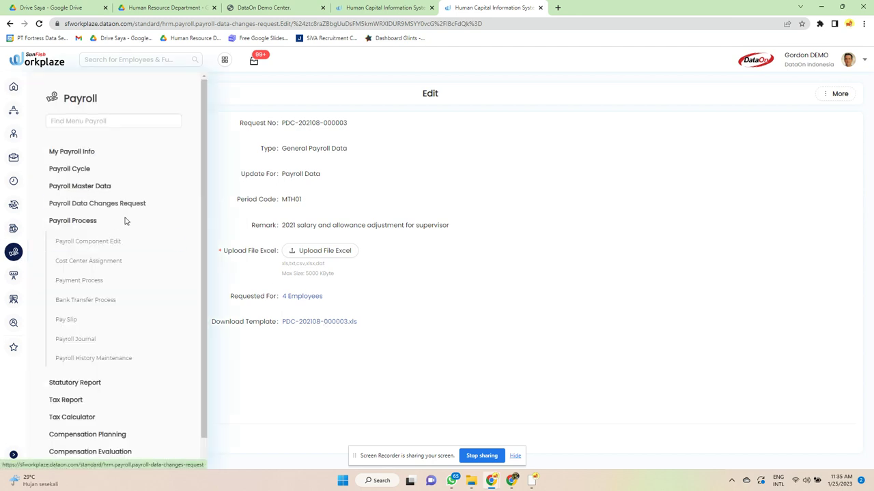
left_click(89, 386)
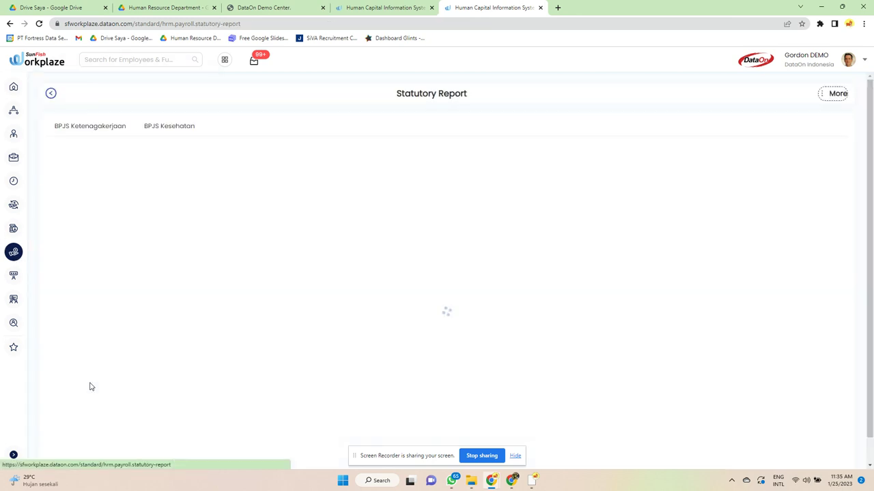
left_click(290, 221)
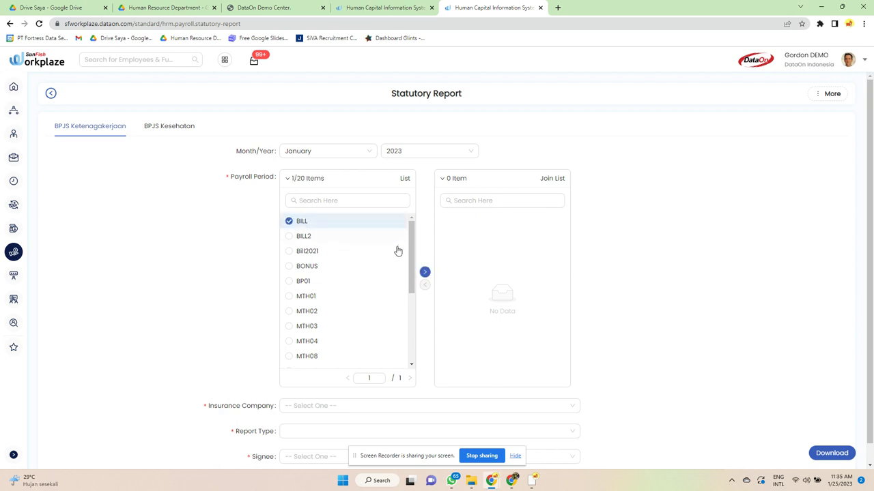
left_click(424, 273)
scroll(413, 313, "down", 1)
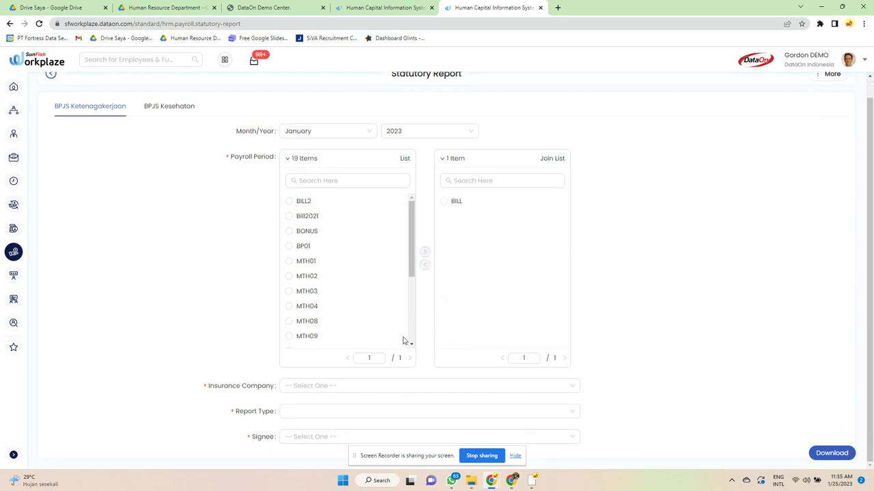
Choose the insurance company and set the report type to BPJSTK Contribution
left_click(312, 386)
left_click(314, 408)
left_click(310, 411)
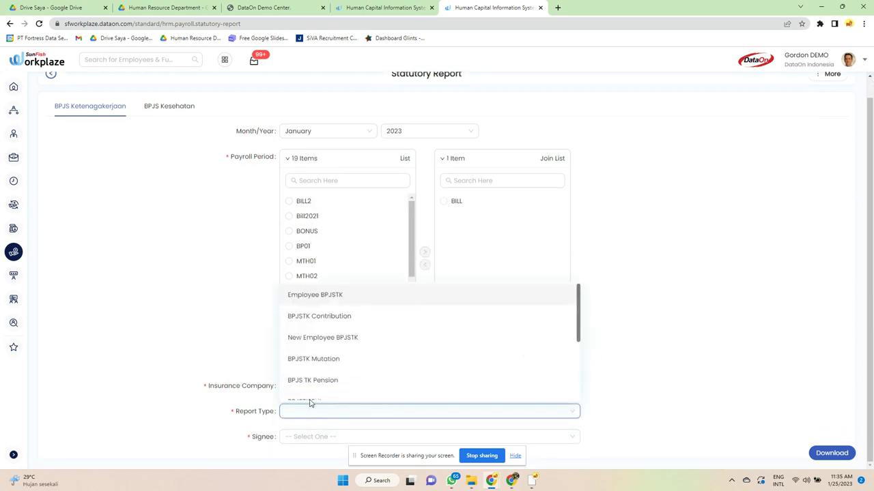
left_click(322, 318)
Include the difference from the previous month, keep the display on All, and try to download the BPJSTK Contribution report
scroll(303, 424, "down", 1)
left_click(296, 437)
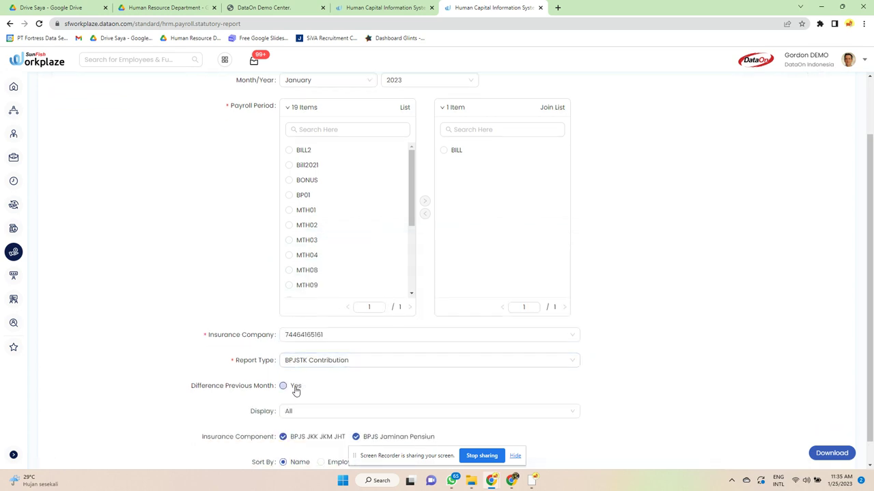
scroll(297, 390, "down", 1)
left_click(335, 388)
left_click(341, 389)
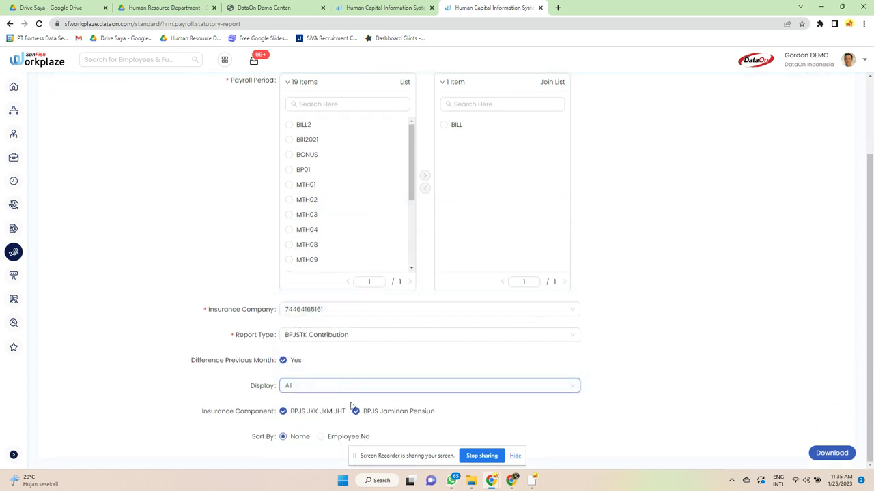
left_click(839, 454)
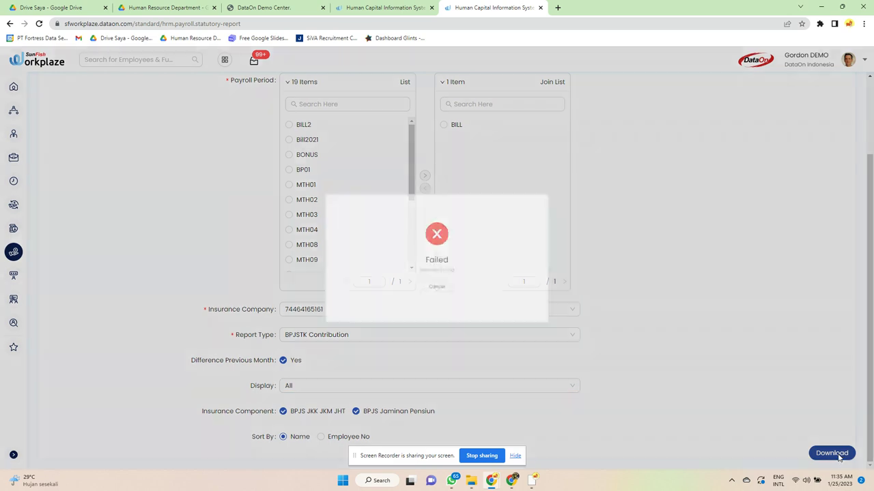
left_click(437, 298)
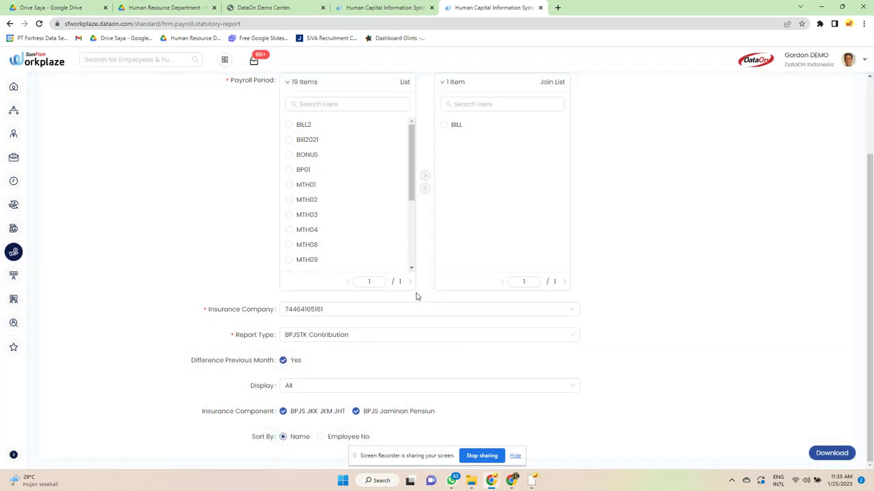
Add the BILL2, Bill2021 and BONUS payroll periods to the report and try the download again
left_click(299, 127)
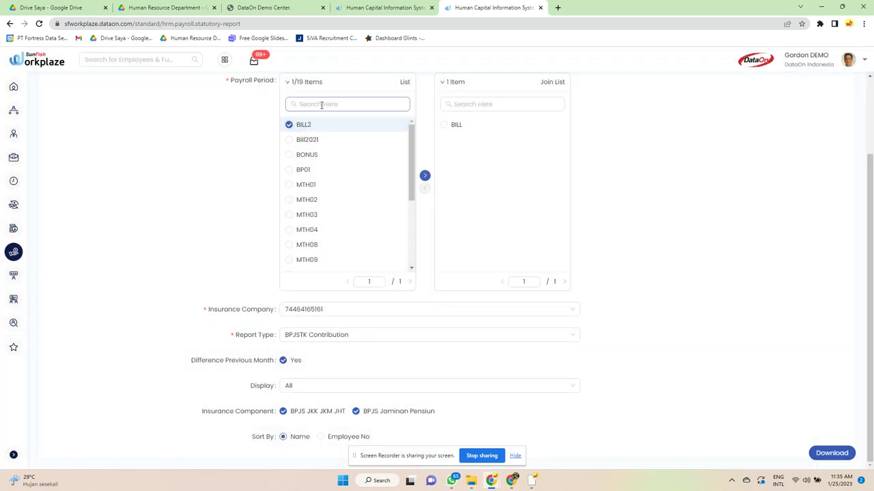
left_click(289, 140)
left_click(288, 155)
left_click(425, 175)
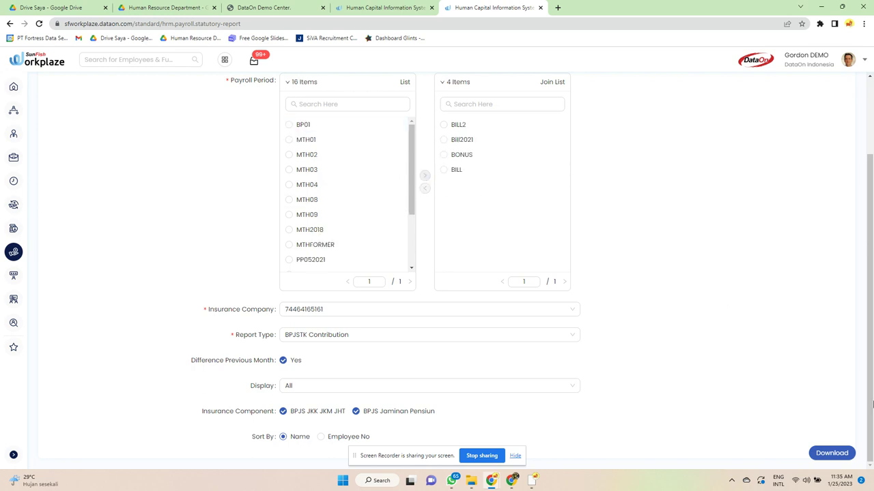
left_click(829, 453)
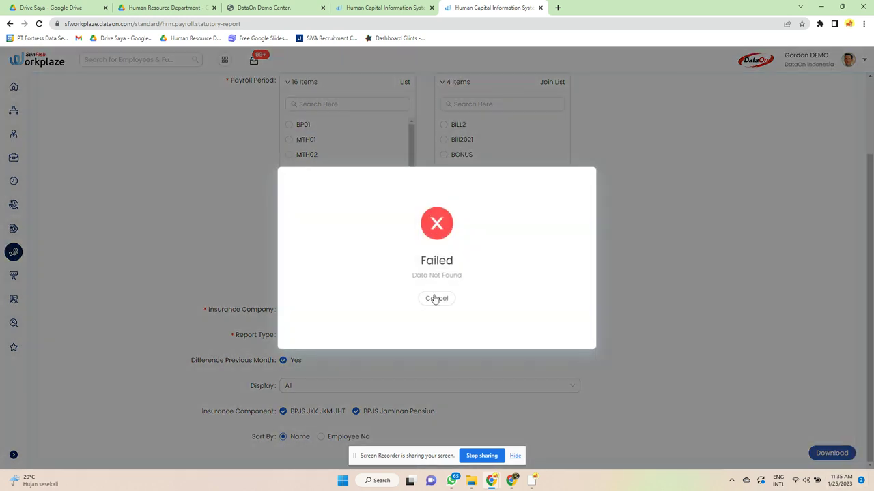
left_click(434, 300)
View the BPJS Kesehatan statutory report form
scroll(432, 309, "up", 2)
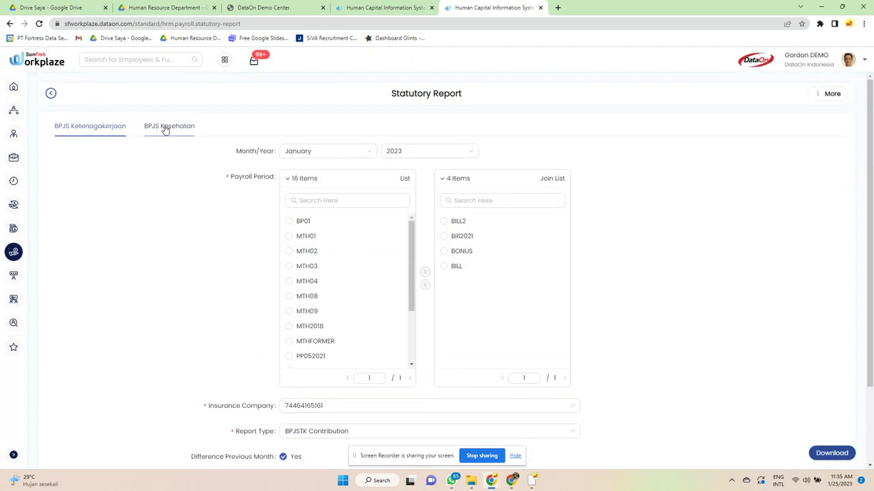
left_click(165, 126)
left_click(494, 150)
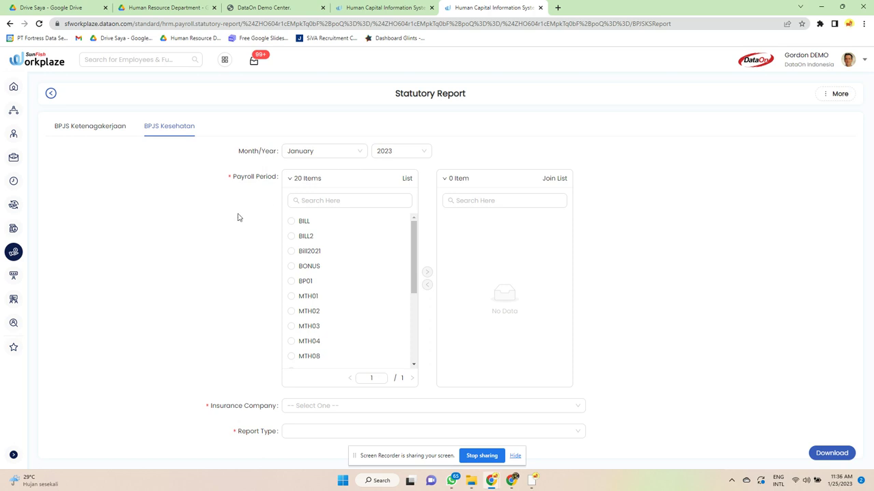
Open the Tax Report page and look through the 1721-I, SSP (1721-IV) and Non Final (1721-VI) forms
left_click(15, 257)
left_click(111, 403)
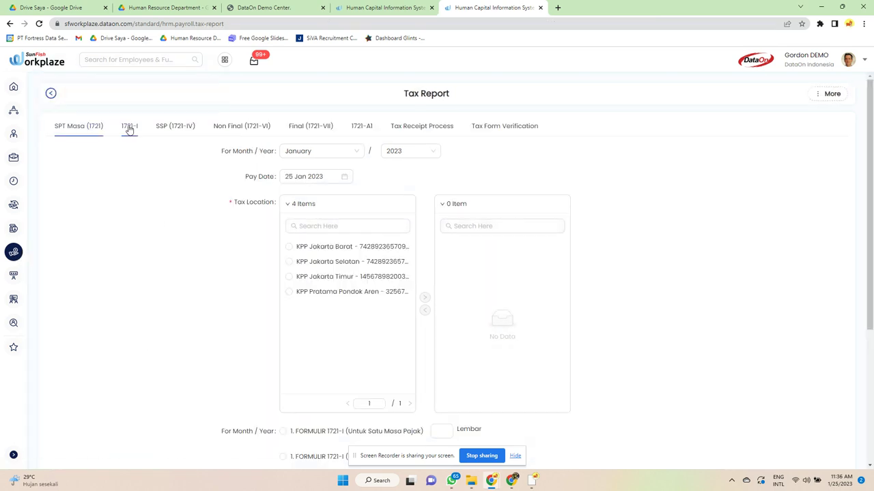
left_click(129, 127)
left_click(179, 127)
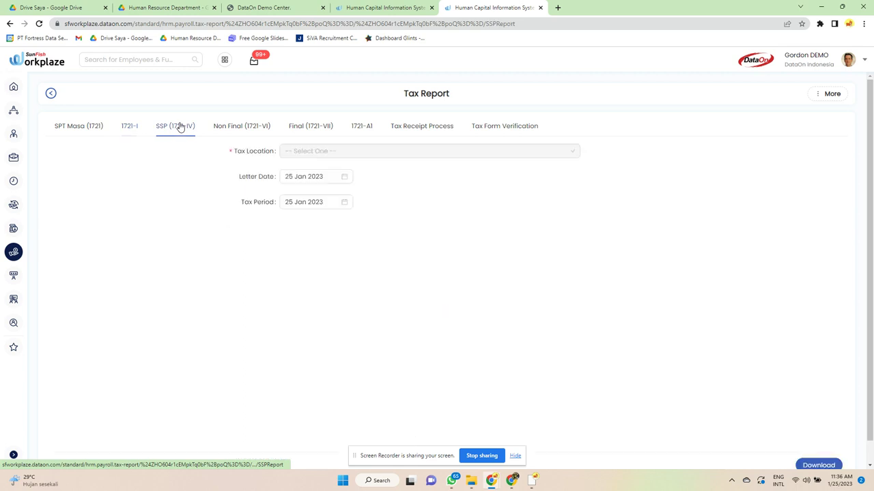
left_click(251, 126)
scroll(345, 190, "down", 4)
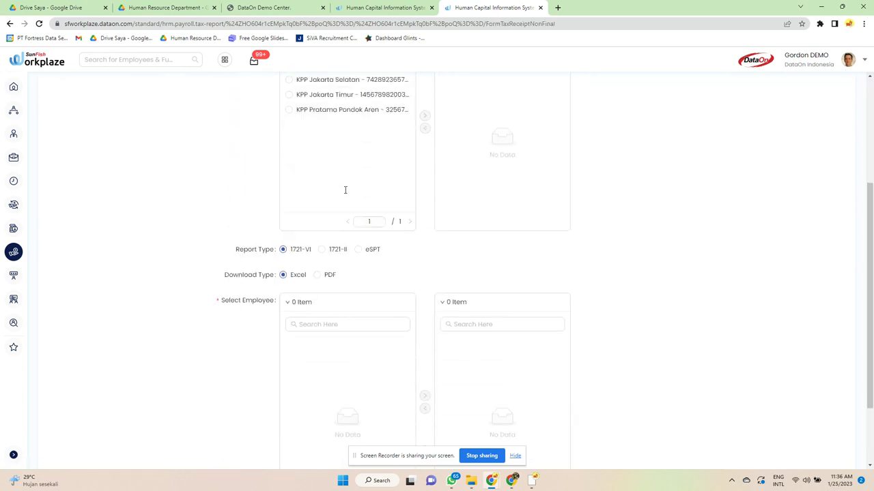
scroll(340, 168, "up", 4)
scroll(314, 137, "up", 1)
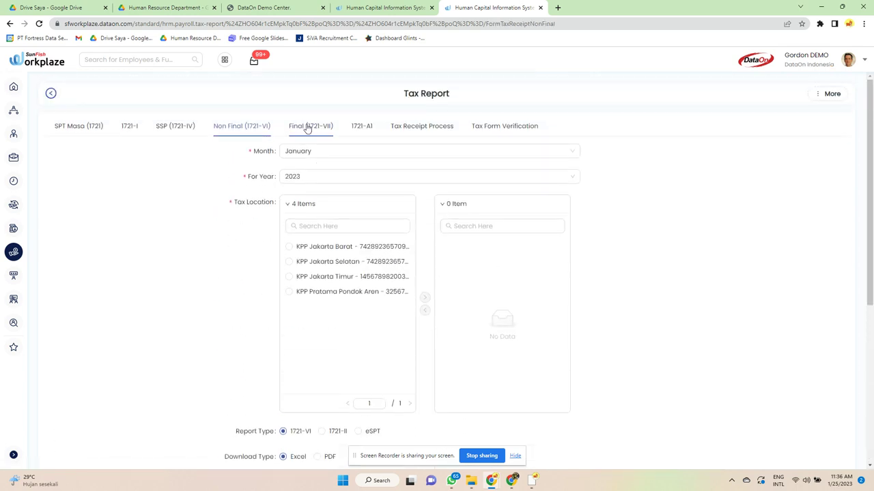
View the Final (1721-VII) and 1721-A1 tax report forms, including their report type and employee selection options
left_click(308, 124)
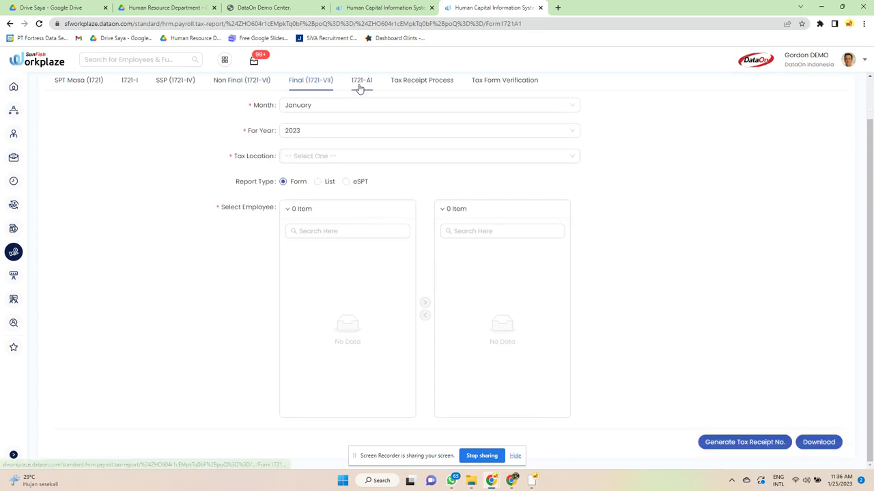
left_click(361, 82)
scroll(387, 193, "down", 3)
scroll(354, 236, "up", 5)
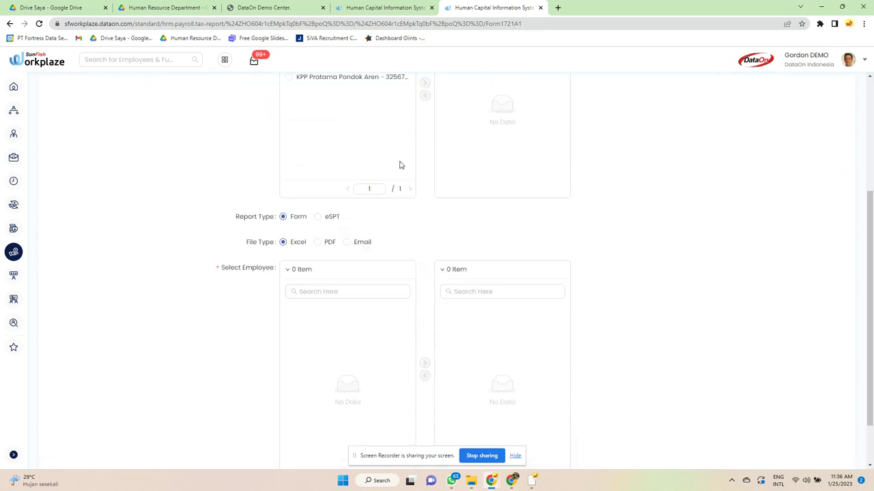
View the Tax Receipt Process and Tax Form Verification forms and their available options
left_click(413, 127)
scroll(430, 163, "down", 1)
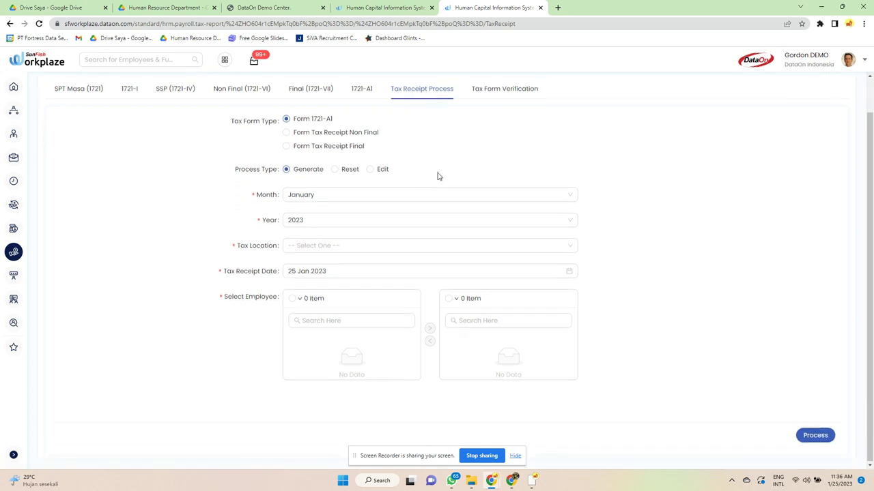
scroll(478, 150, "up", 1)
left_click(502, 128)
scroll(499, 150, "down", 3)
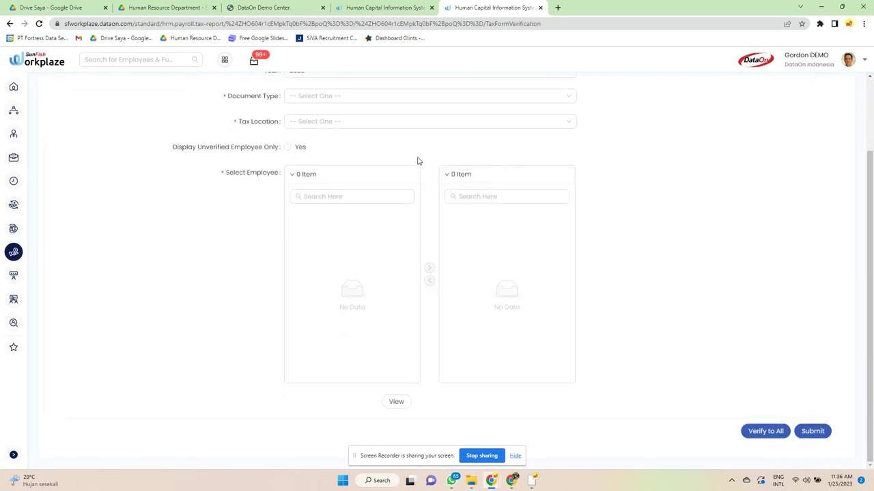
scroll(417, 160, "up", 3)
Go back through the SPT Masa (1721), 1721-I and SSP (1721-IV) tax forms and review their fields
left_click(79, 126)
scroll(448, 224, "down", 3)
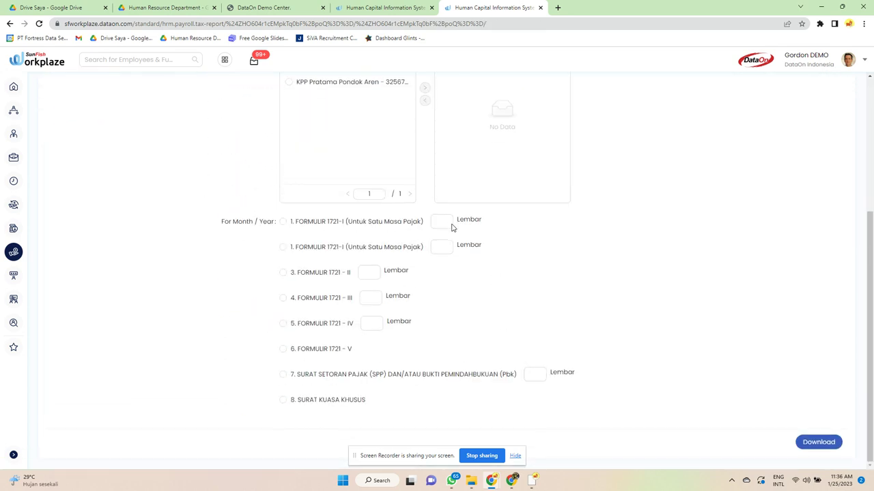
scroll(243, 201, "up", 3)
left_click(127, 126)
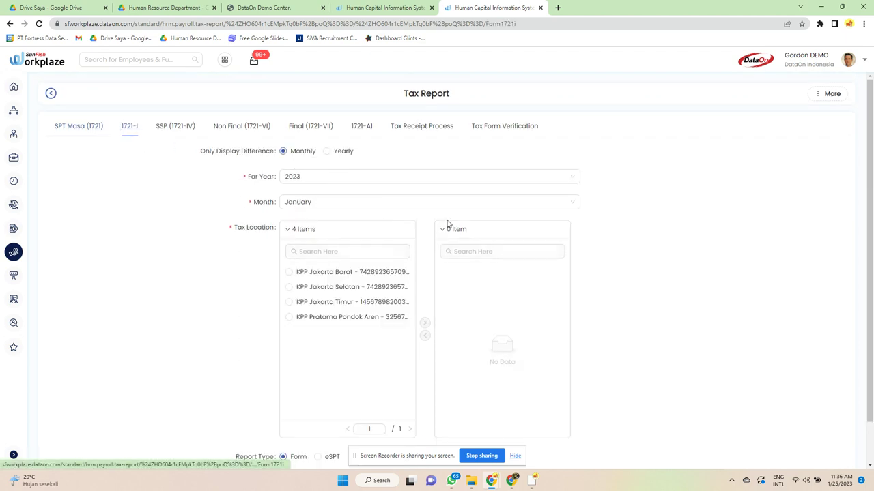
scroll(460, 230, "down", 1)
scroll(460, 230, "up", 1)
left_click(167, 125)
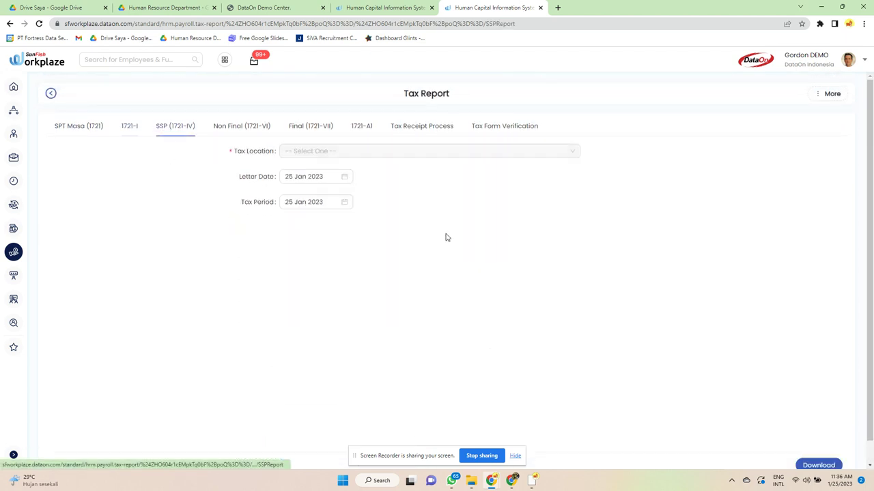
scroll(447, 238, "up", 1)
Add KPP Jakarta Barat as the tax location on the Non Final (1721-VI) tax report
left_click(242, 129)
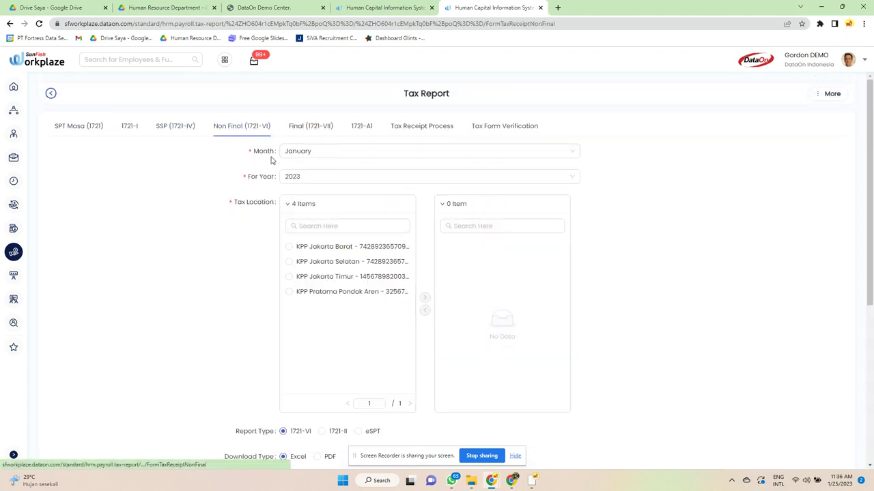
left_click(295, 247)
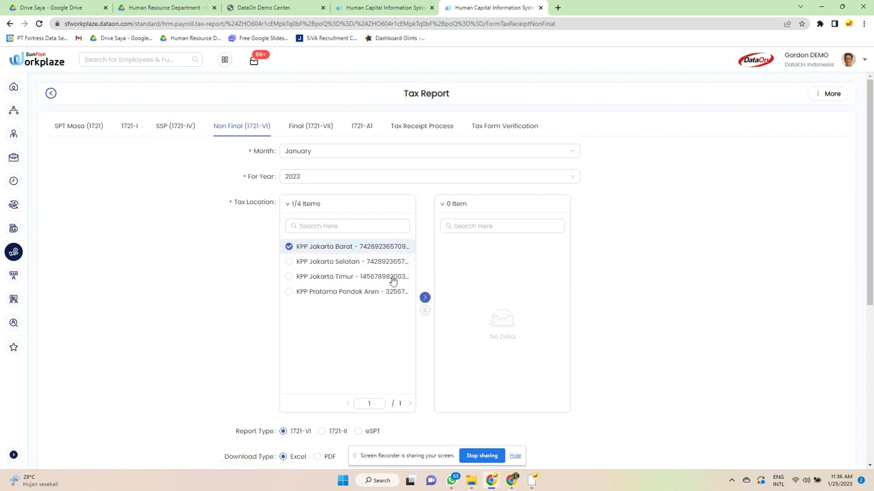
left_click(425, 298)
scroll(437, 287, "down", 3)
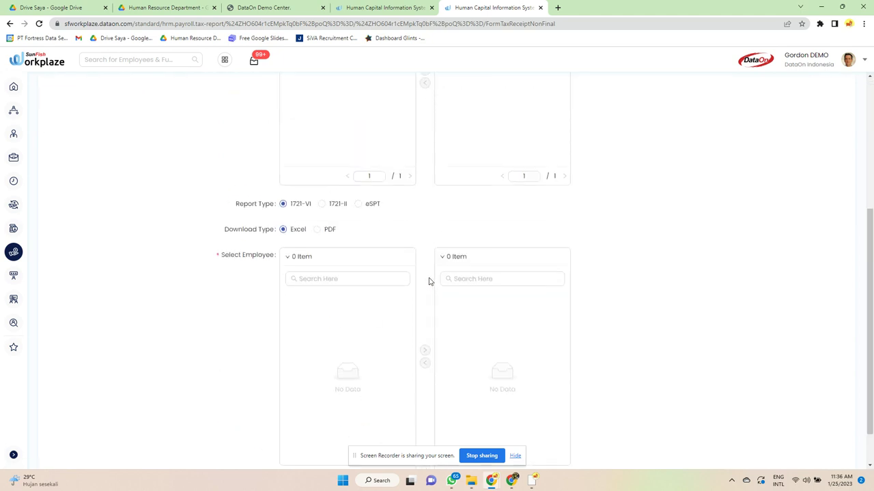
Try to download the Non Final 1721-VI report as PDF without selecting an employee
left_click(316, 230)
scroll(349, 260, "down", 1)
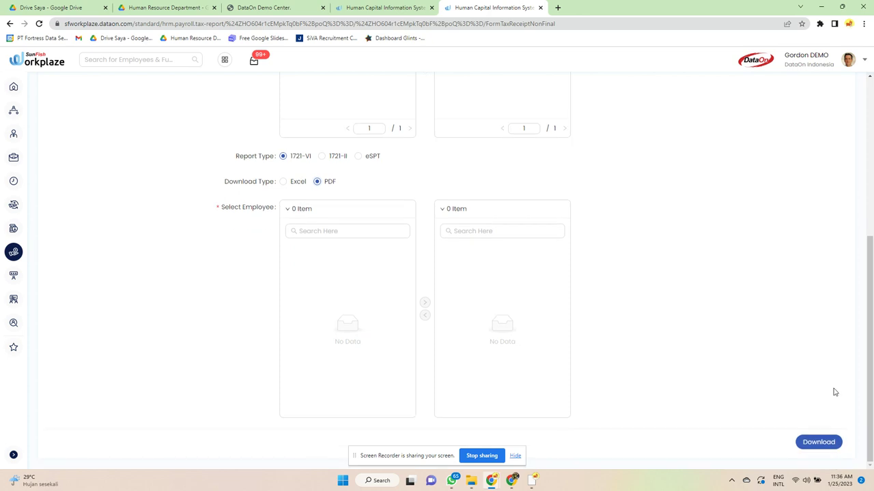
left_click(828, 443)
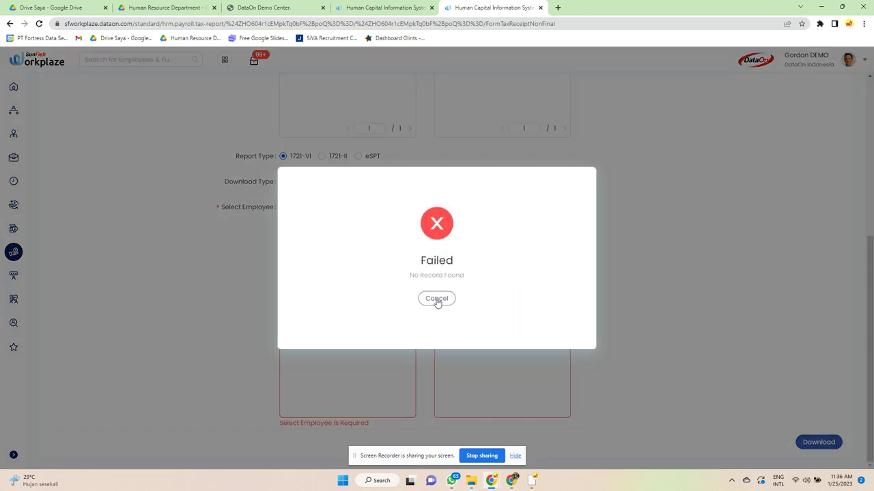
left_click(436, 299)
scroll(97, 233, "up", 5)
Leave the tax report, open the Tax Calculator and review its PPh21, salary, previous period and calculation result fields
left_click(15, 254)
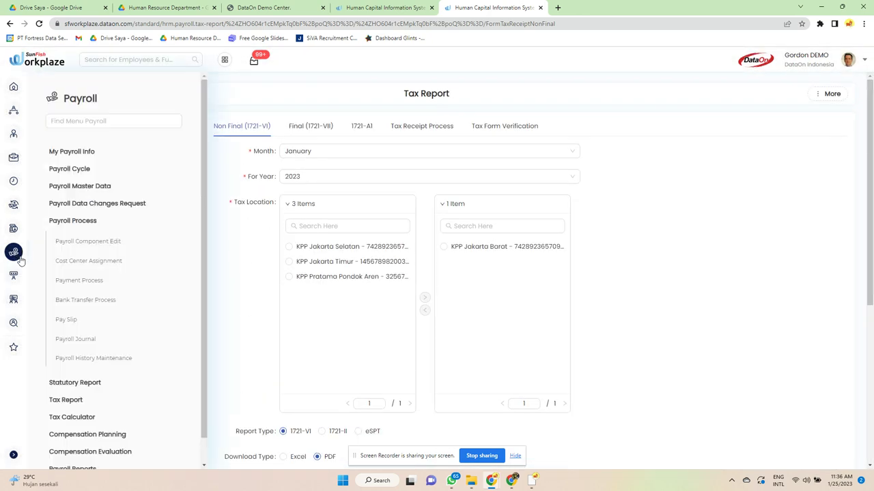
left_click(107, 416)
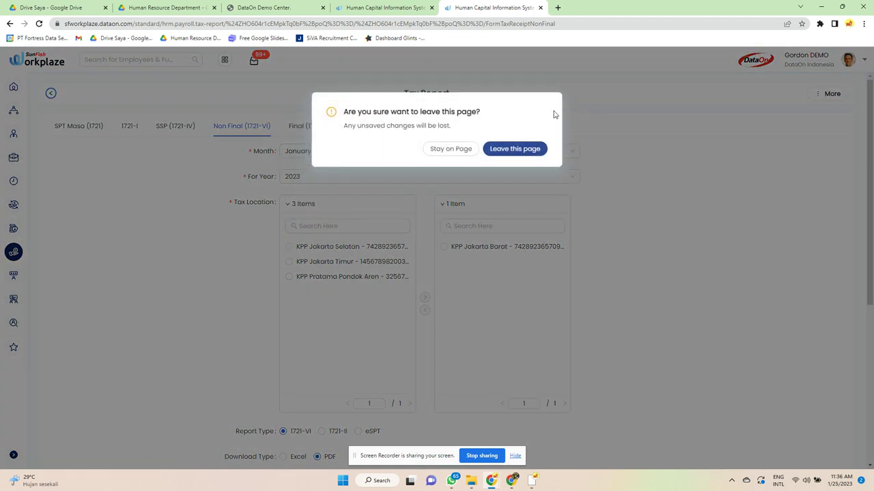
left_click(524, 149)
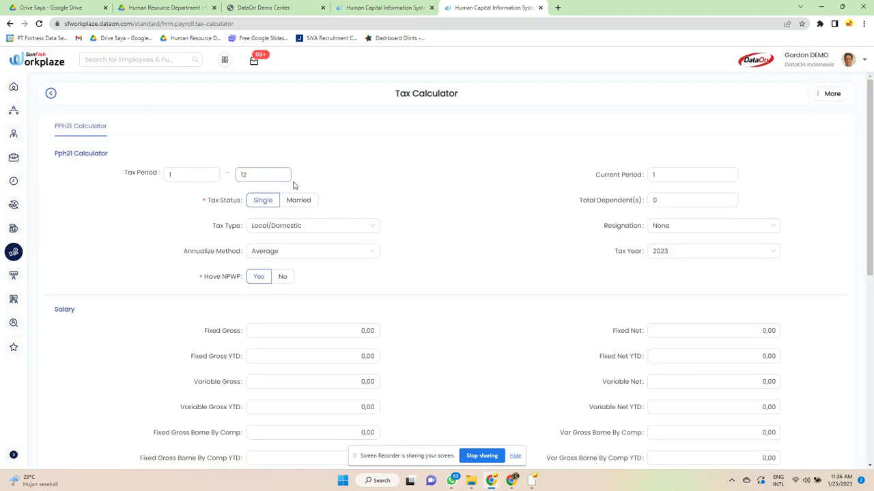
scroll(391, 230, "down", 2)
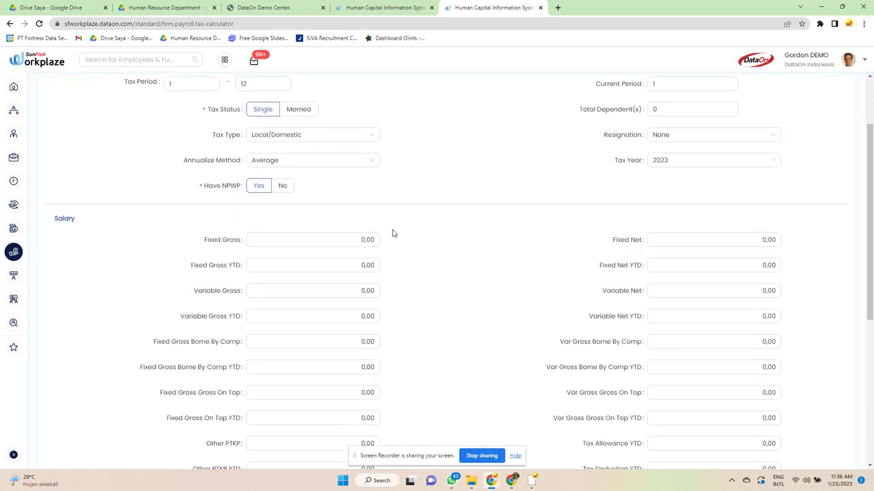
scroll(392, 234, "down", 5)
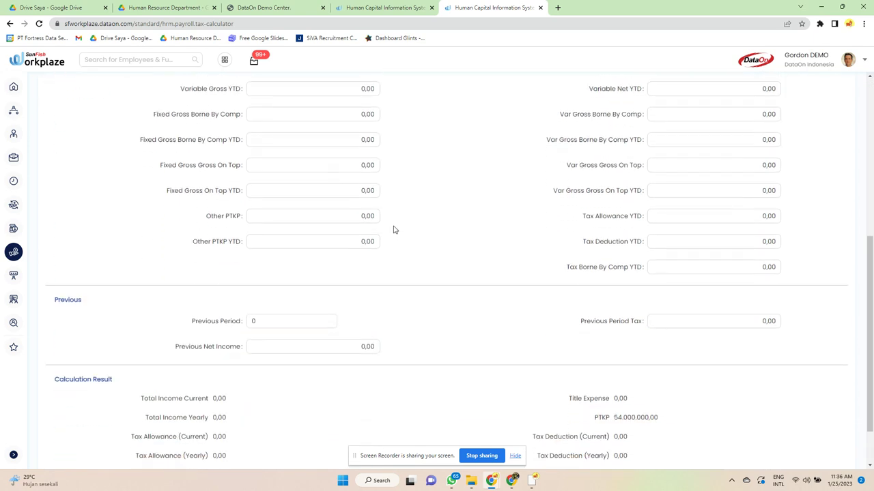
scroll(393, 230, "down", 2)
scroll(393, 226, "up", 7)
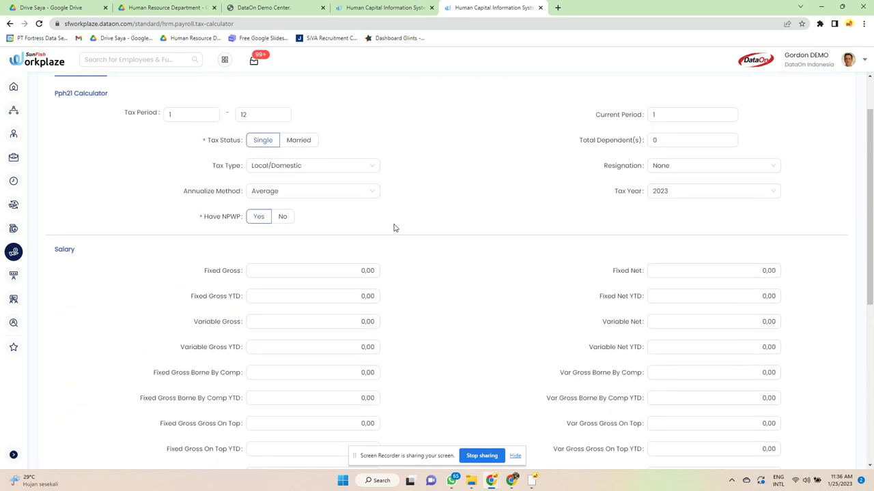
Calculate the PPh21 tax with Fixed Gross set to 45.000.000,00 and Fixed Gross YTD set to 330.000,00
scroll(370, 245, "down", 2)
left_click(343, 179)
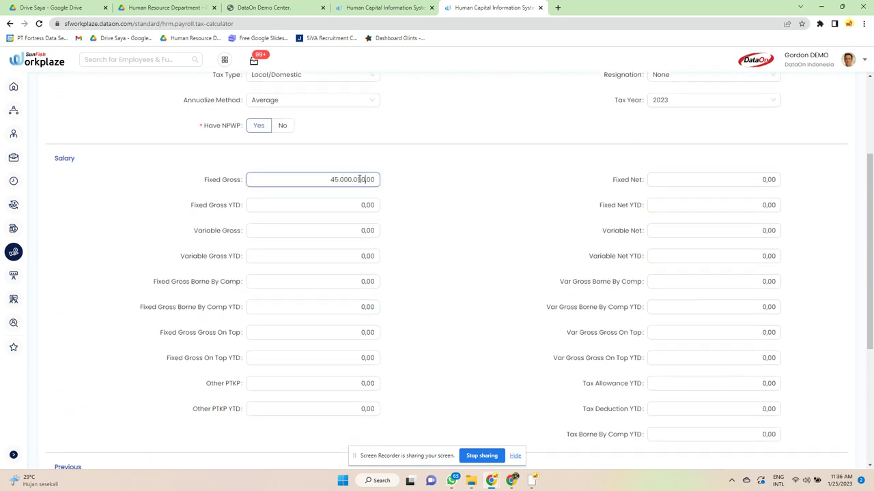
key("Tab")
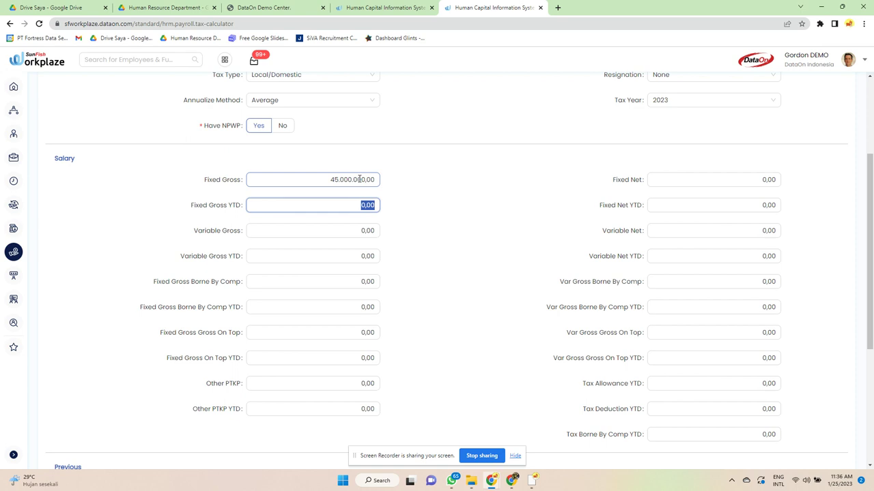
type("2")
scroll(396, 266, "down", 3)
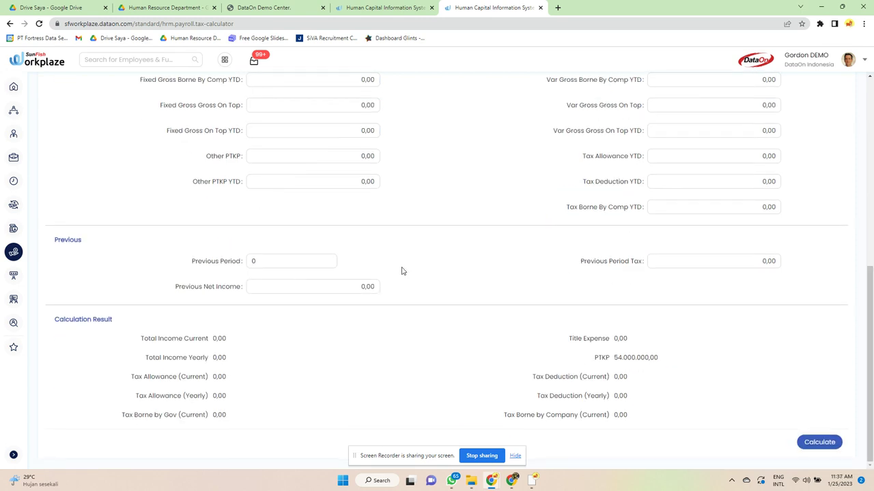
left_click(819, 442)
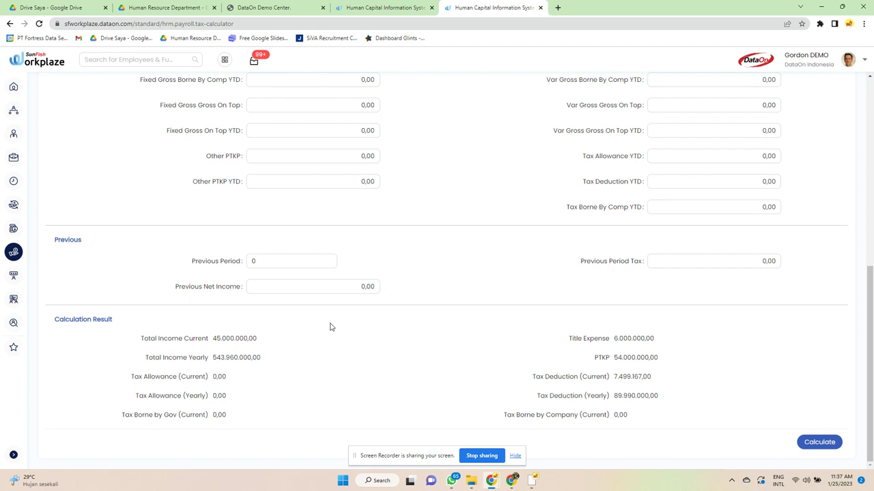
Set Other PTKP to 200,00 and recalculate the tax
scroll(330, 318, "up", 5)
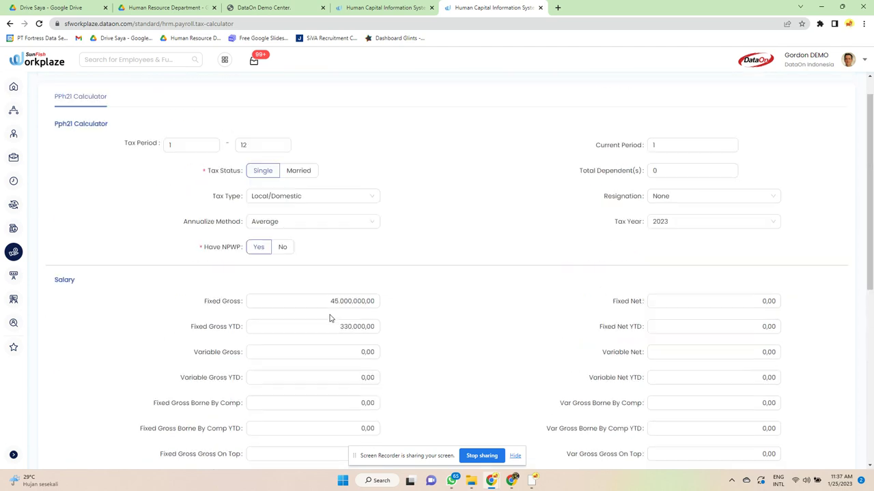
scroll(330, 316, "down", 3)
left_click(333, 290)
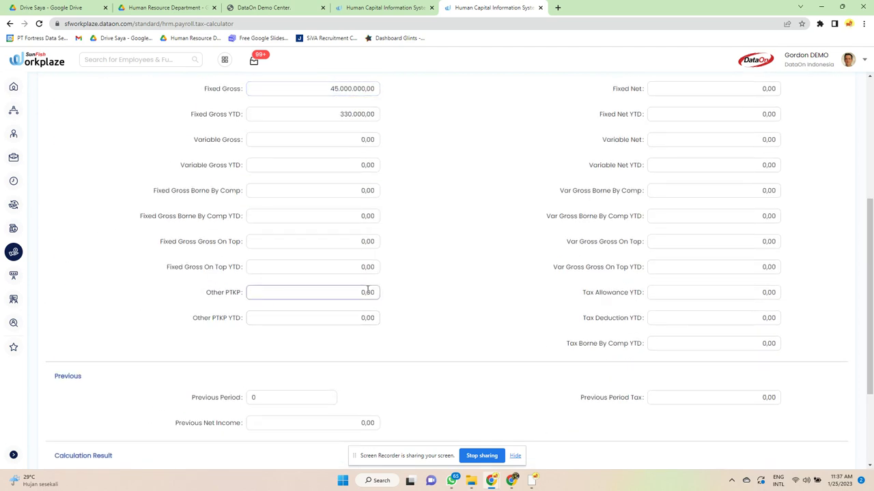
key("shift+Right")
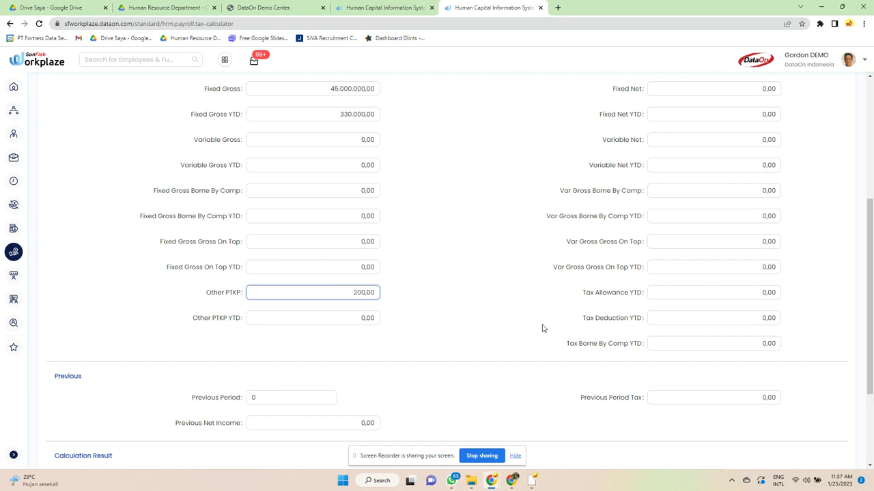
scroll(543, 326, "down", 2)
left_click(816, 440)
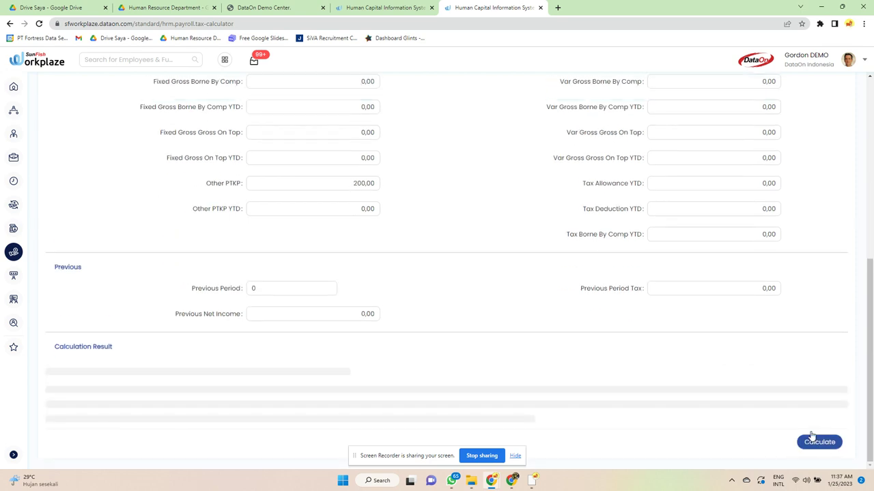
Leave the Tax Calculator and open the Salary Plan 2023 details in Compensation Planning
mouse_move(14, 254)
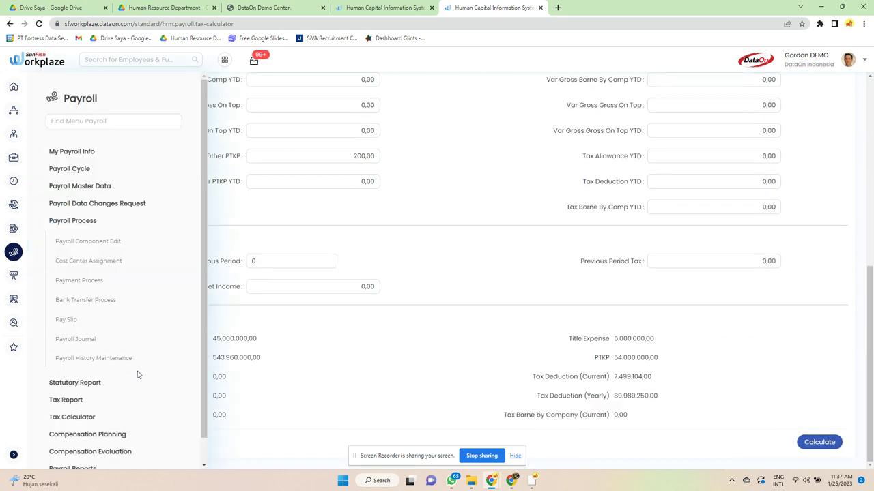
left_click(126, 419)
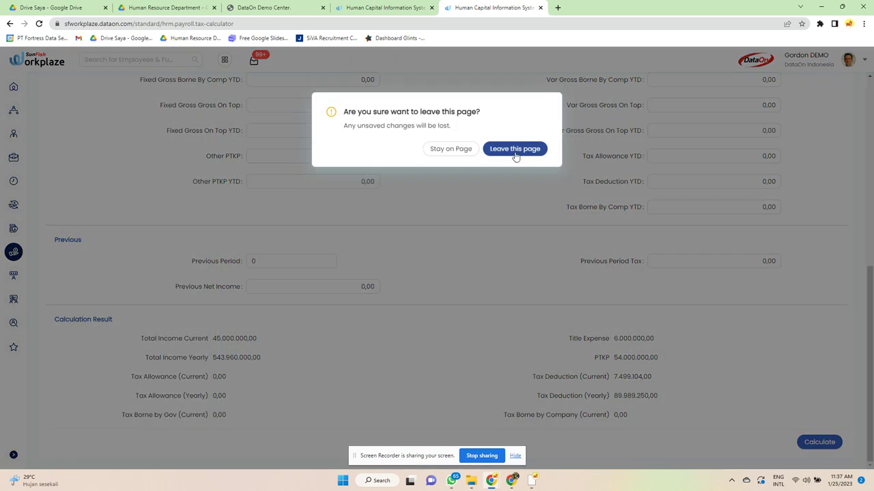
left_click(514, 150)
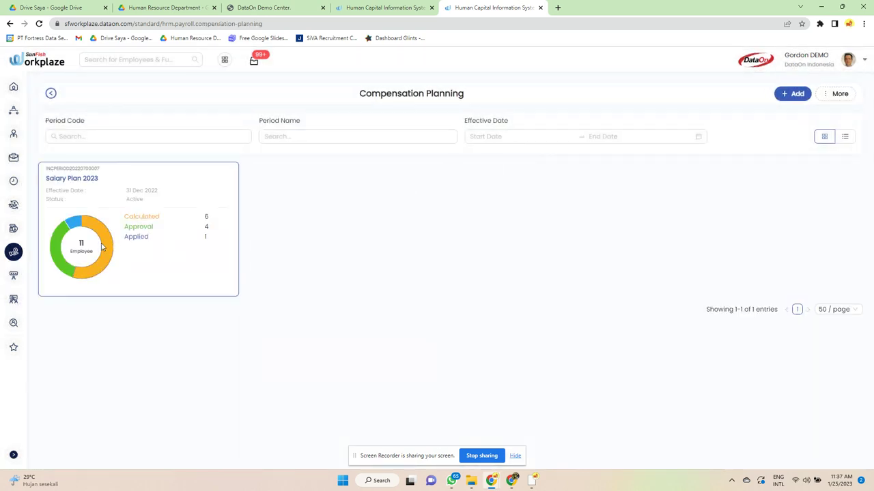
left_click(102, 247)
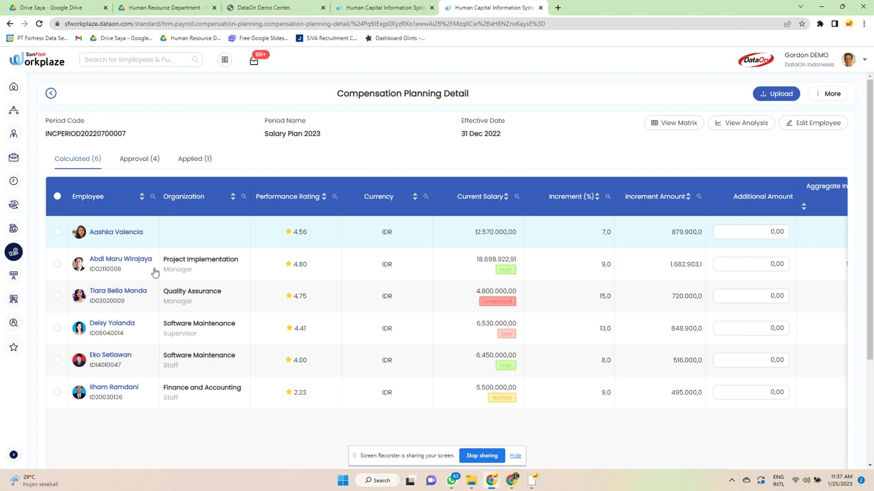
Review the salary plan's calculated employees across all columns, including proposed salary, and view its Approval and Applied lists
scroll(351, 414, "down", 2)
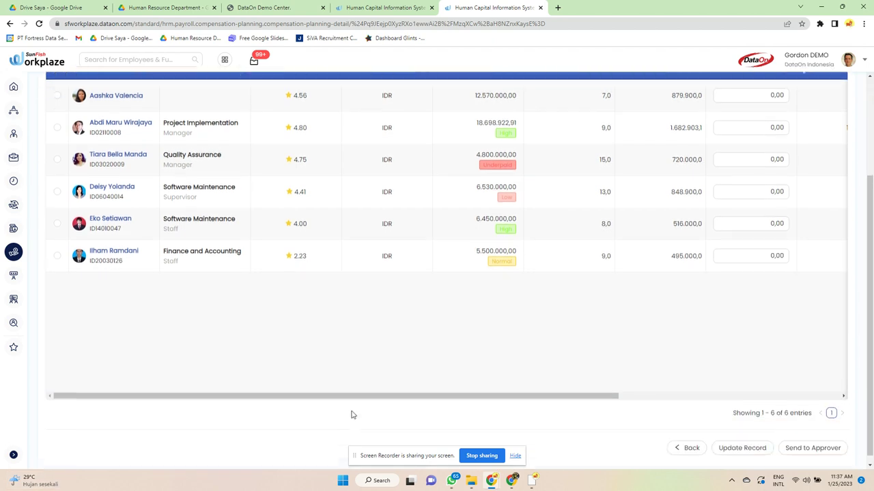
left_click_drag(364, 395, 641, 388)
scroll(577, 335, "up", 2)
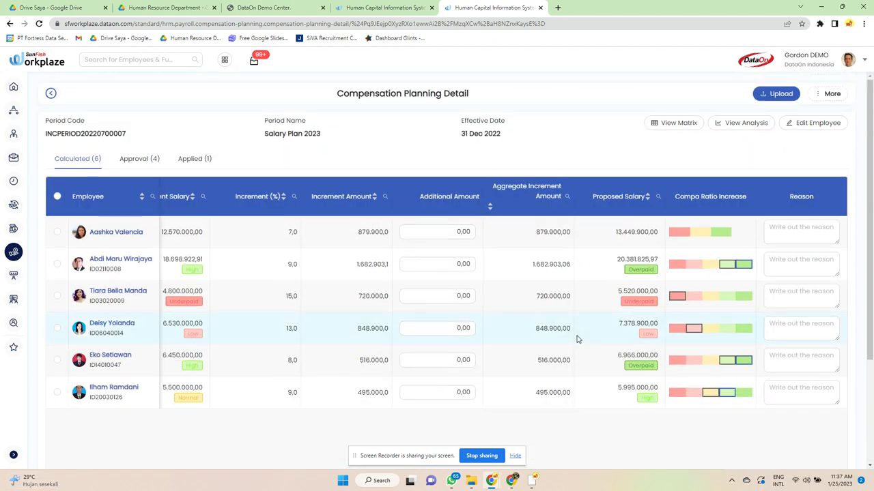
left_click(147, 160)
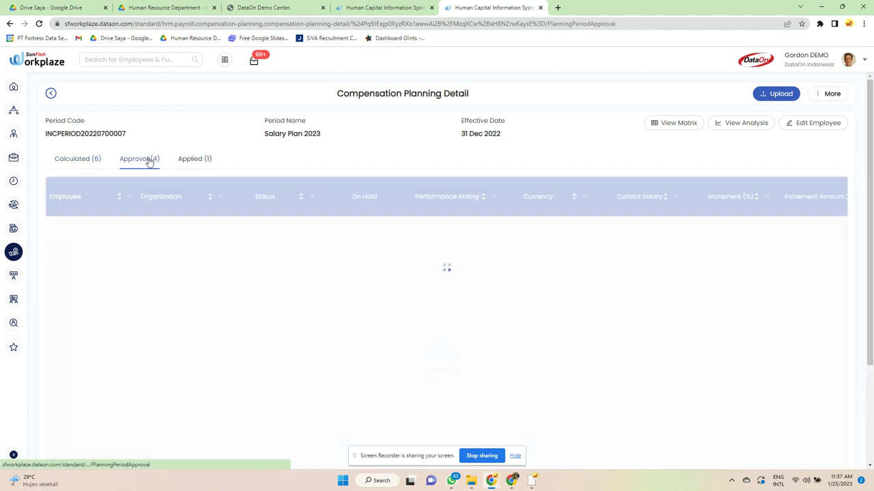
left_click(189, 160)
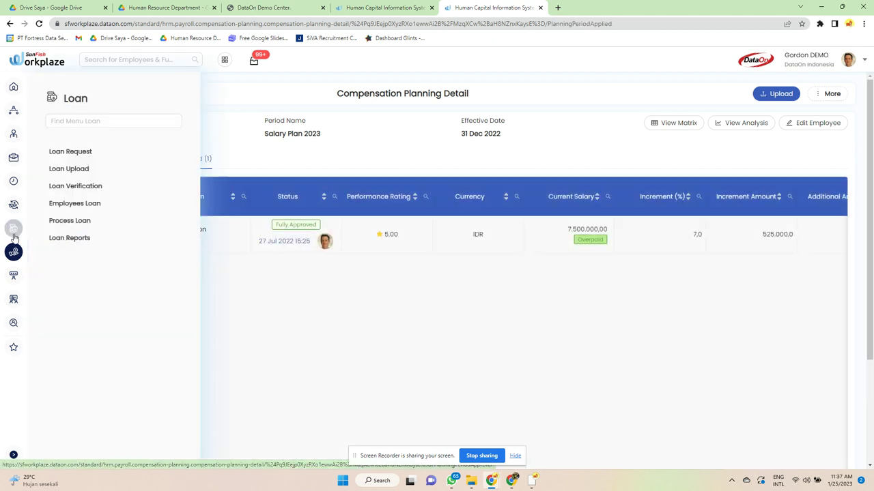
Open Compensation Evaluation and review the employees' increment, proposed salary, approval action, hold and notes columns
mouse_move(15, 256)
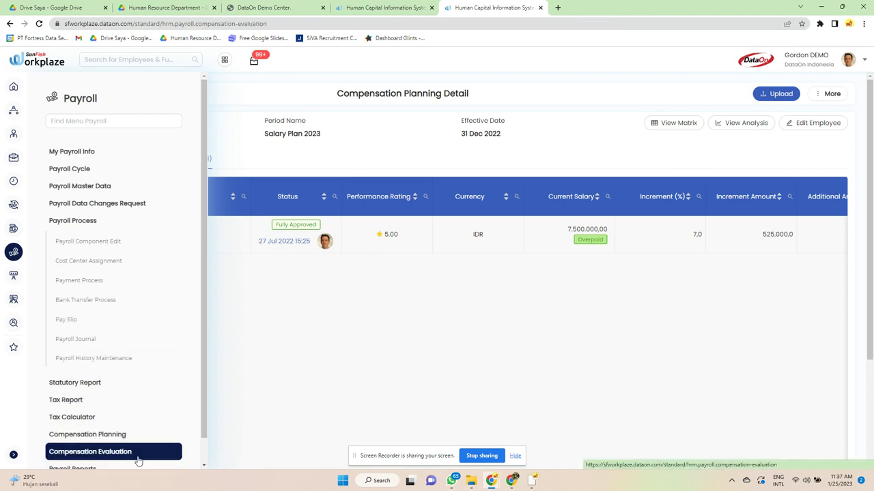
left_click(137, 454)
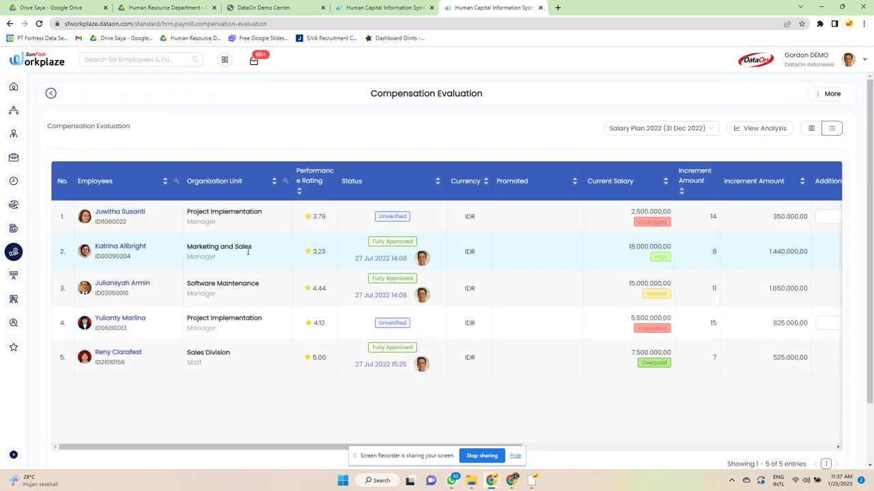
left_click_drag(205, 451, 578, 453)
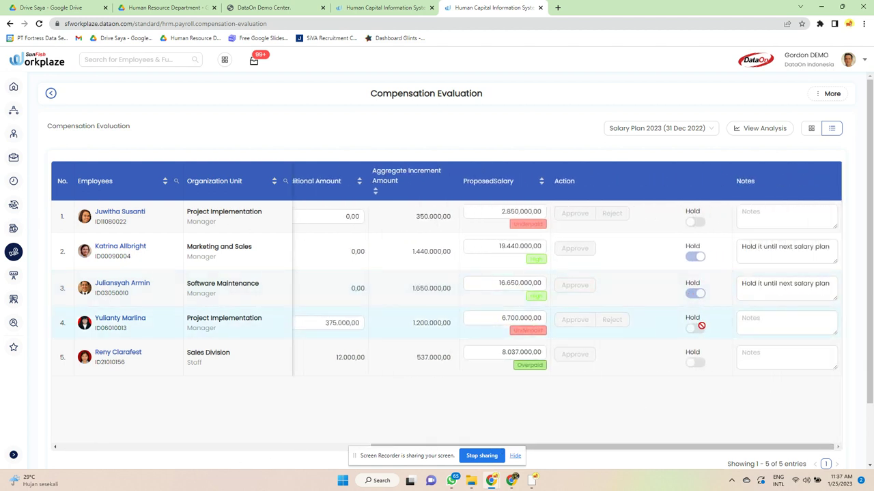
left_click(519, 282)
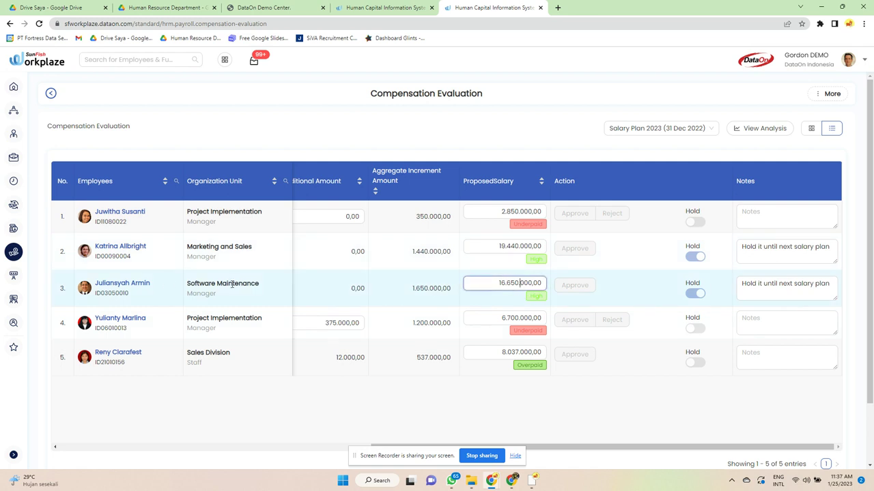
Open Payroll Reports and look through the full list of available payroll reports
left_click(41, 262)
mouse_move(41, 316)
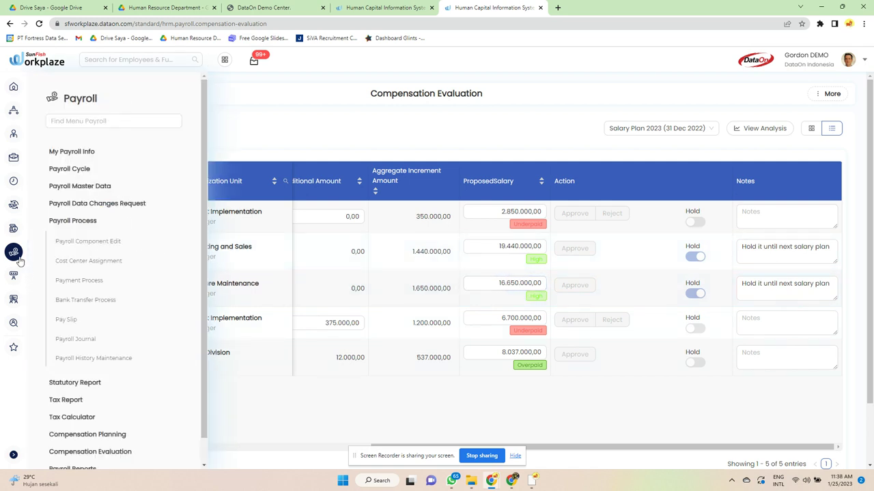
scroll(111, 375, "down", 1)
left_click(114, 445)
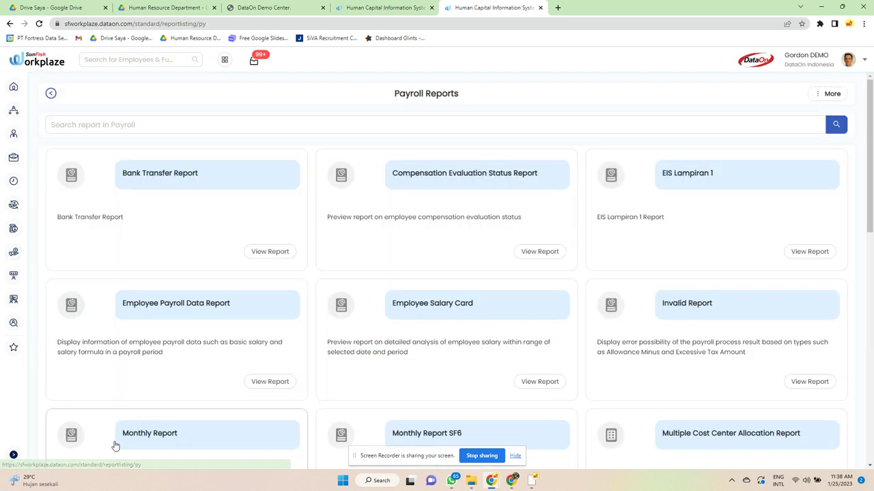
scroll(249, 222, "down", 1)
scroll(249, 224, "down", 5)
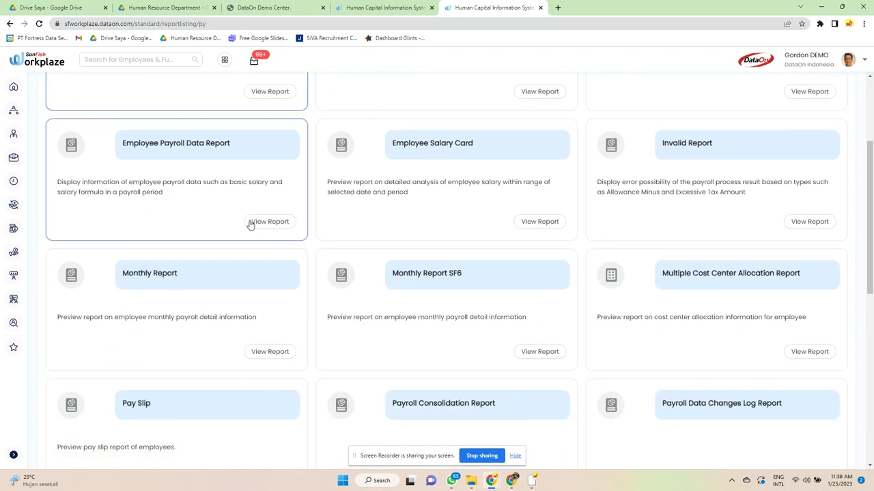
scroll(250, 225, "down", 2)
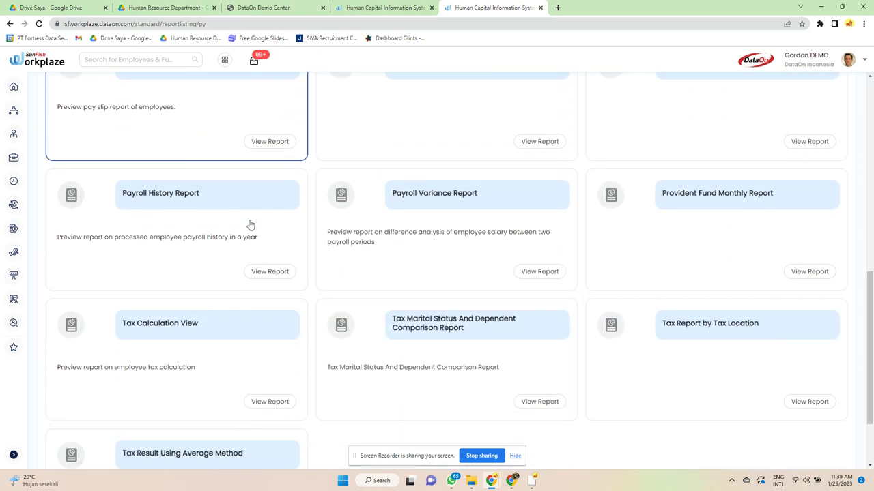
scroll(250, 226, "up", 5)
scroll(249, 226, "up", 3)
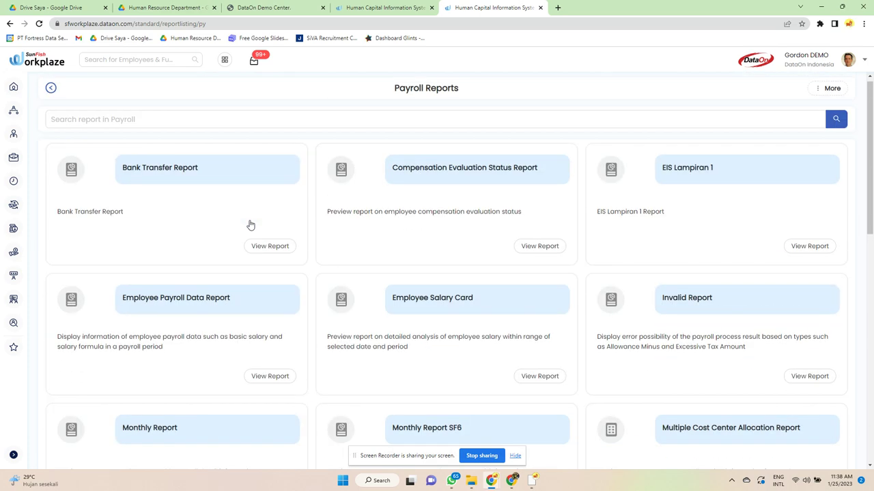
Open Payroll Component Edit under Payroll Process and look through its period, employee and component selection form
mouse_move(15, 252)
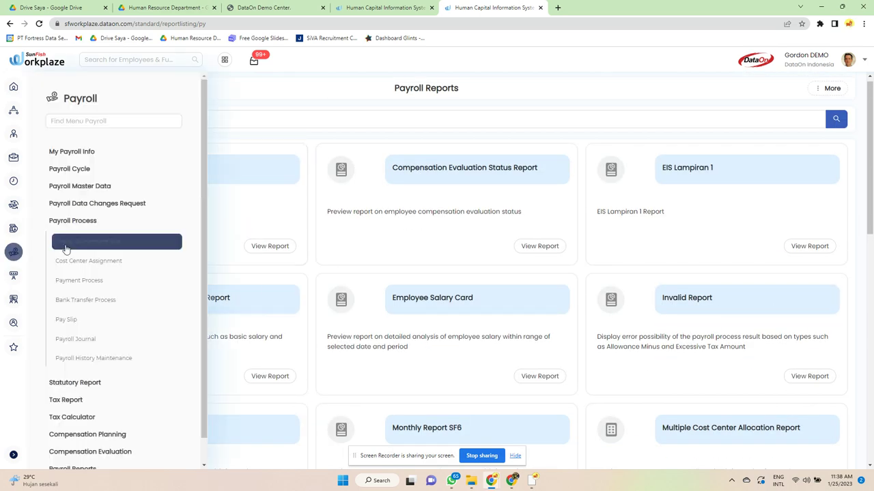
left_click(86, 244)
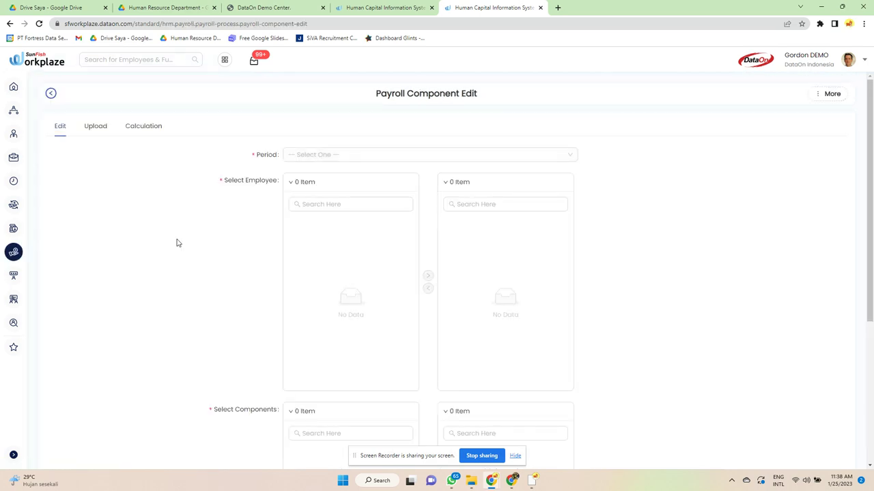
scroll(337, 293, "down", 3)
scroll(337, 297, "up", 3)
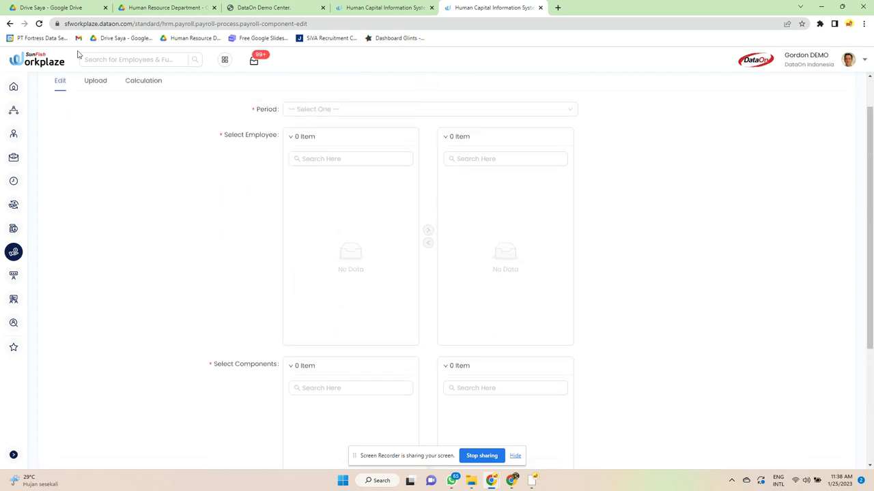
Try to upload payroll component data for the BILL period without choosing an Excel file
left_click(95, 80)
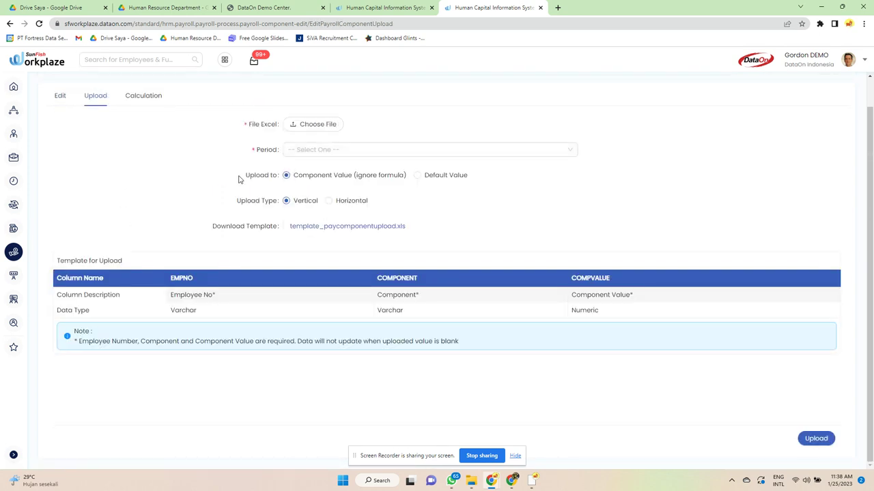
left_click(331, 151)
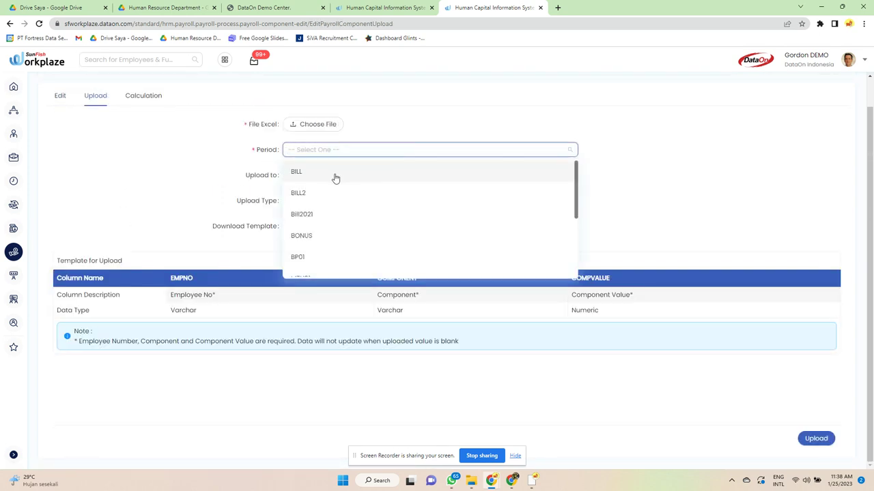
left_click(335, 176)
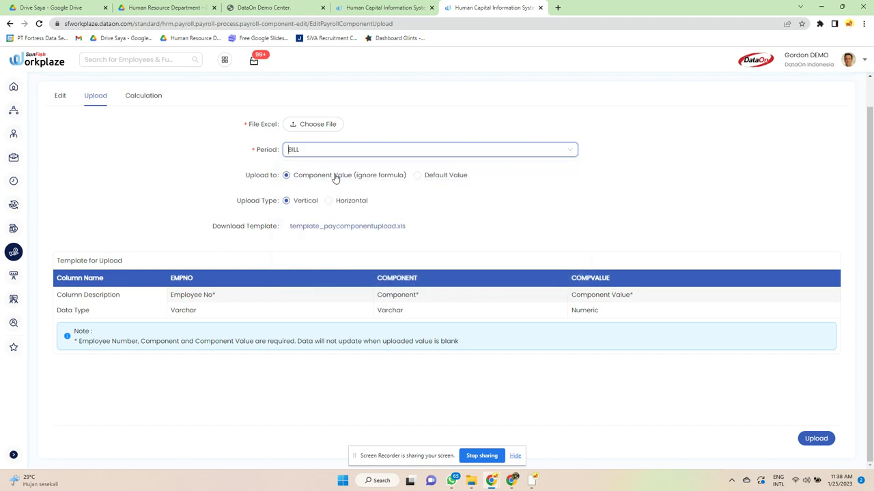
left_click(814, 438)
left_click(444, 305)
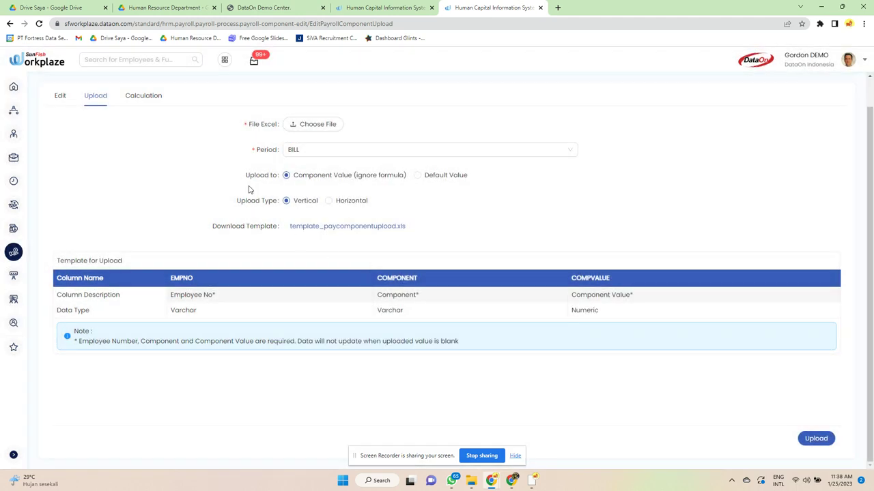
Leave the upload form without saving and view the payroll component Calculation form
left_click(145, 96)
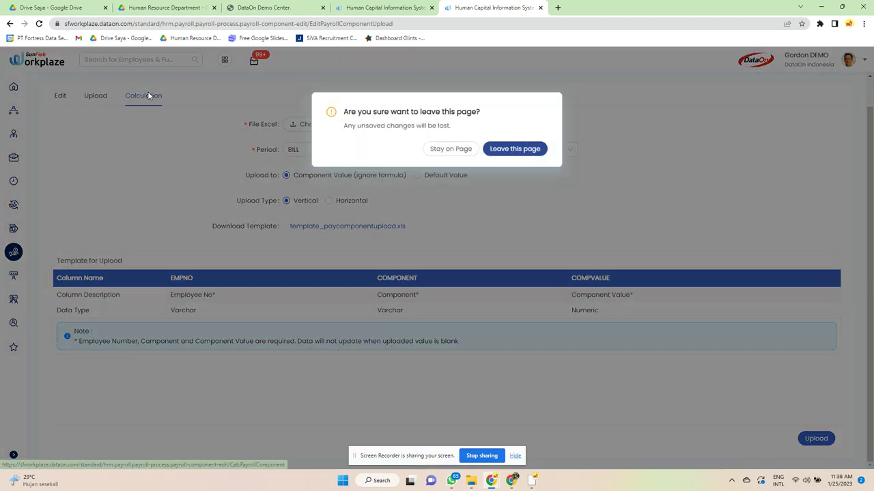
left_click(513, 152)
scroll(545, 273, "down", 3)
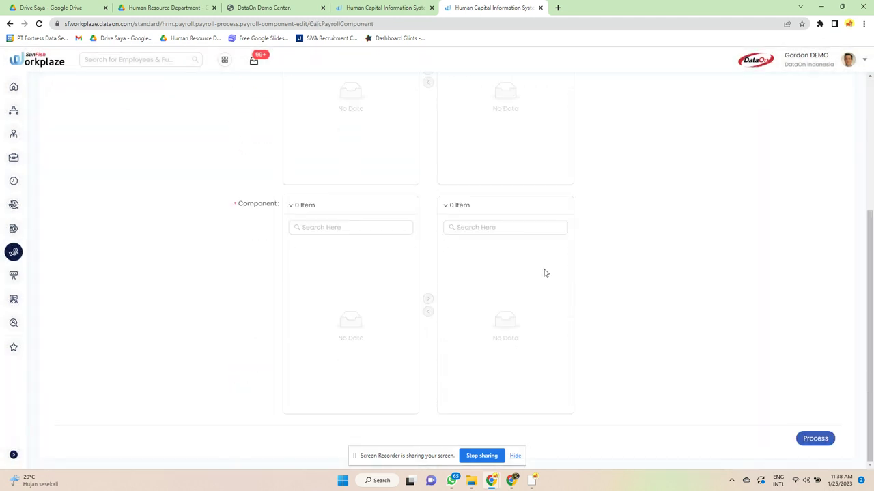
Start a new entry in Cost Center Assignment with cost center General Affairs and effective date 25/01/2023
mouse_move(14, 252)
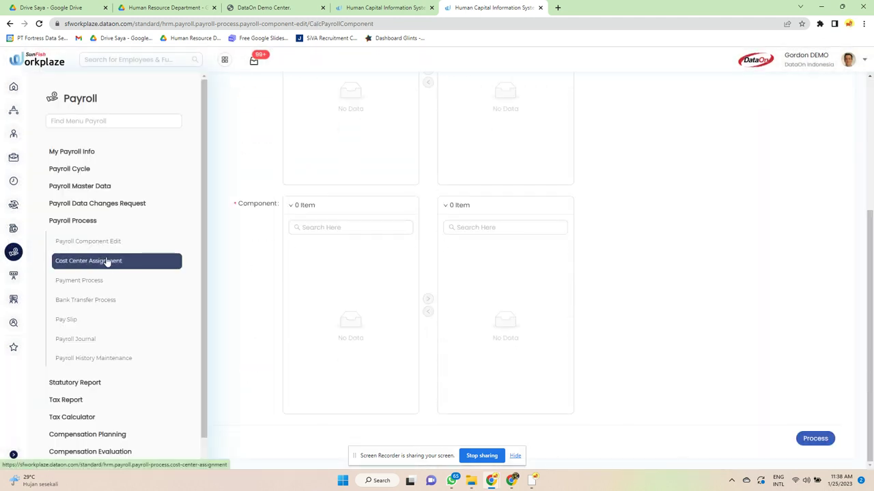
left_click(107, 259)
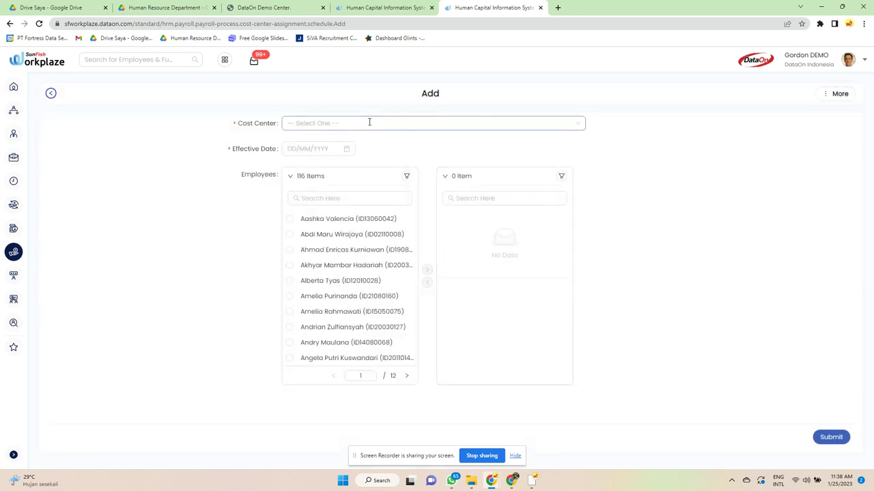
left_click(366, 127)
left_click(346, 165)
left_click(334, 150)
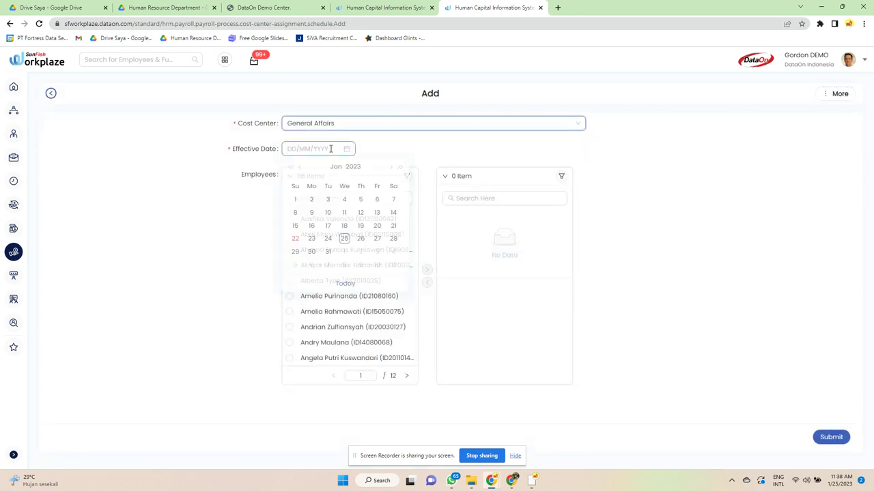
left_click(344, 243)
Add only the second employee in the available list to the cost center assignment
left_click(340, 220)
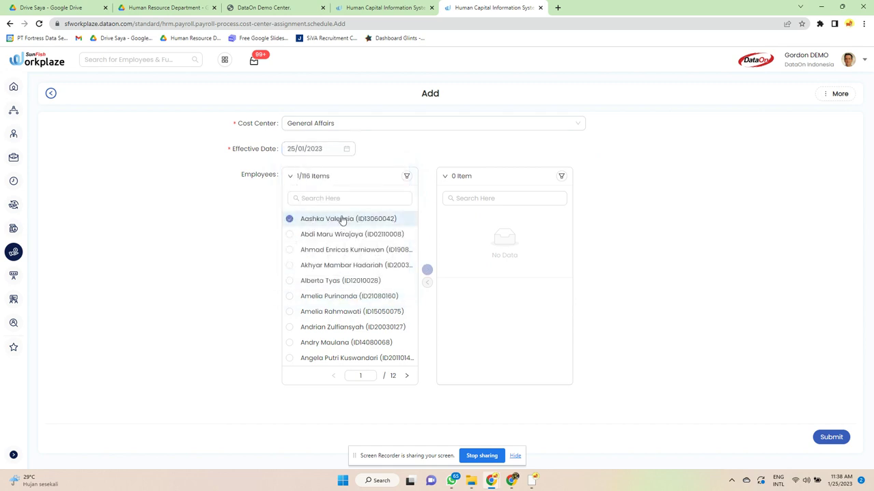
left_click(341, 221)
left_click(345, 230)
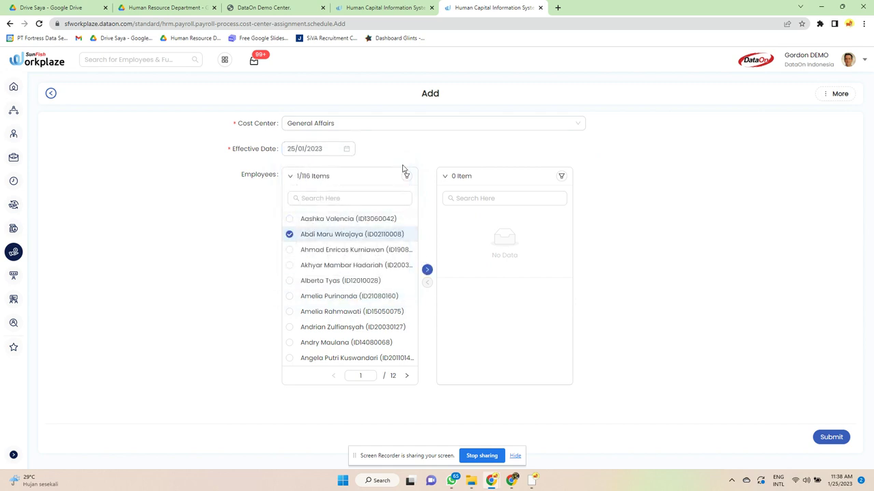
left_click(428, 270)
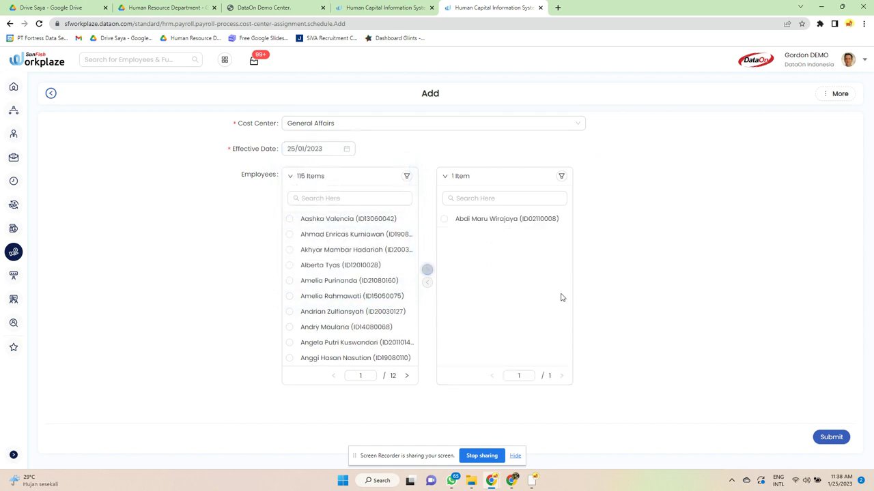
Change the assignment's cost center to Board of Directors and submit it
left_click(374, 120)
left_click(345, 140)
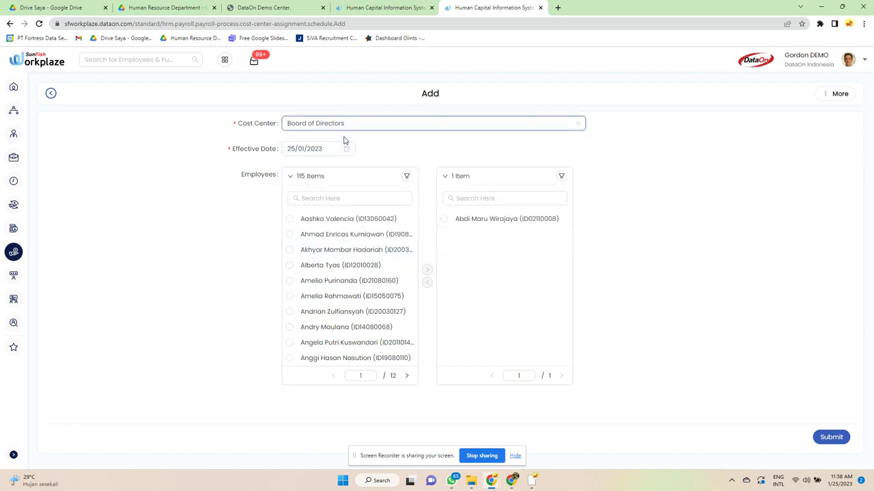
left_click(836, 437)
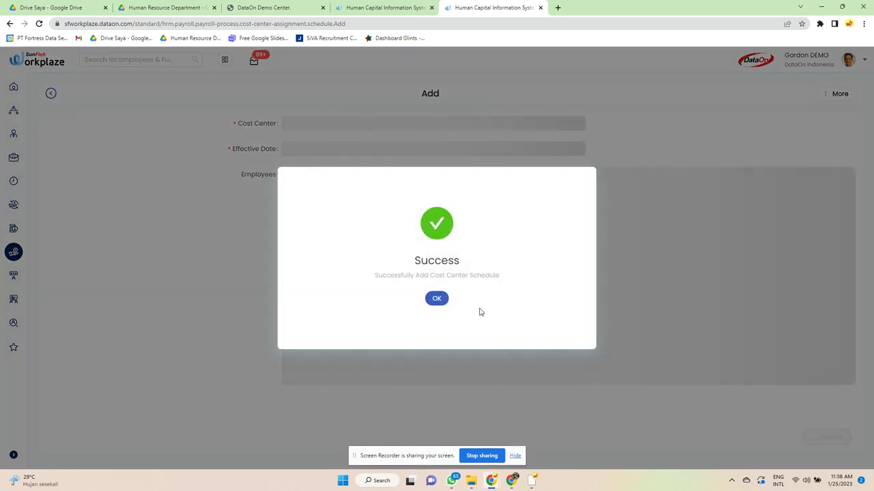
left_click(437, 299)
Open Payment Process and look over the Severance Payment form
mouse_move(14, 252)
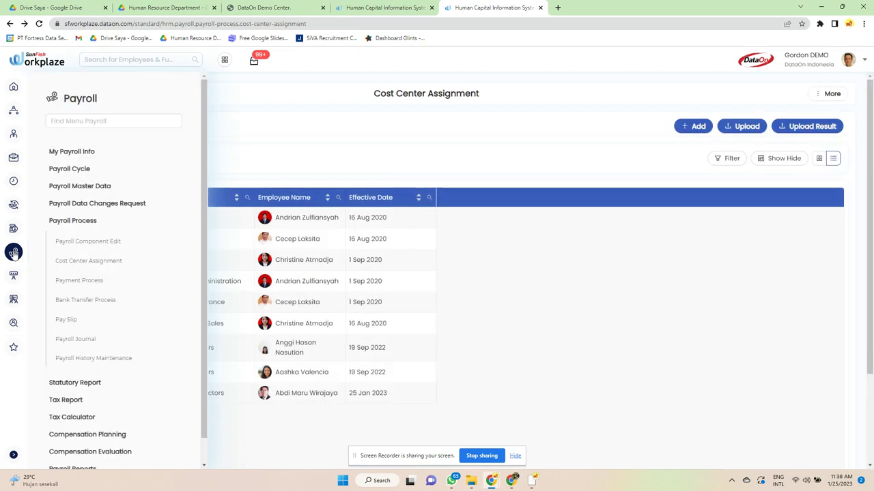
left_click(98, 281)
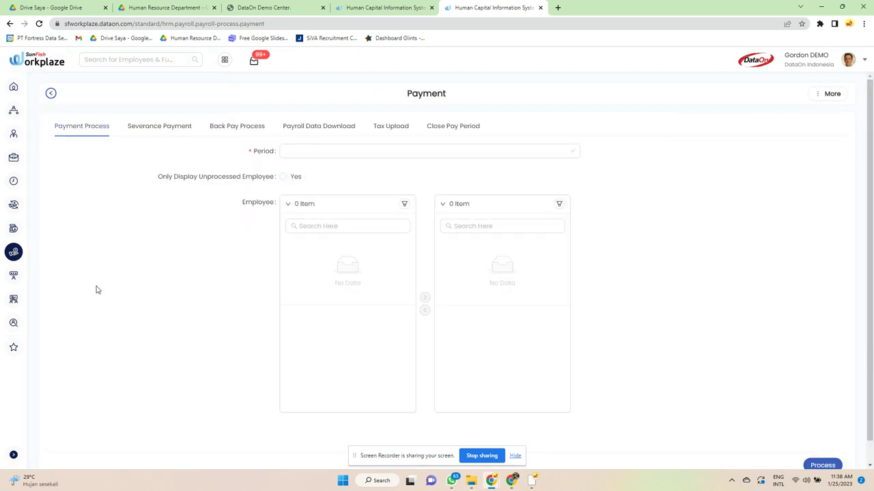
left_click(139, 129)
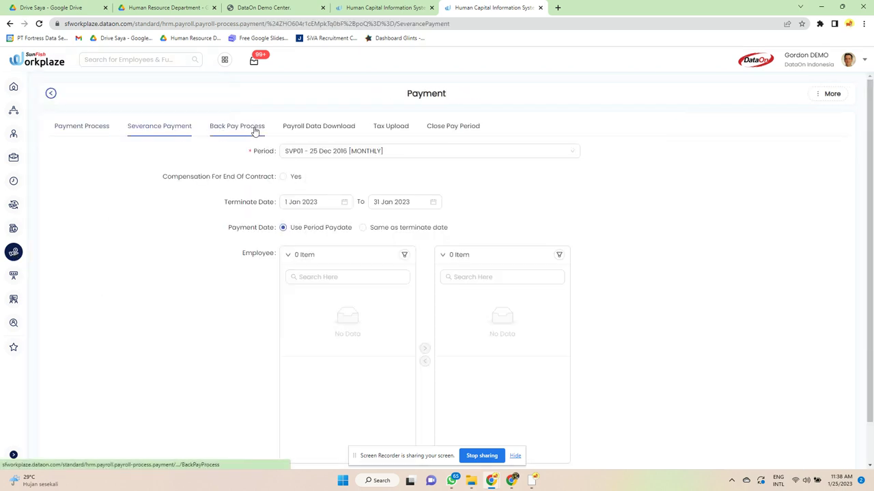
scroll(415, 246, "down", 1)
scroll(415, 245, "up", 1)
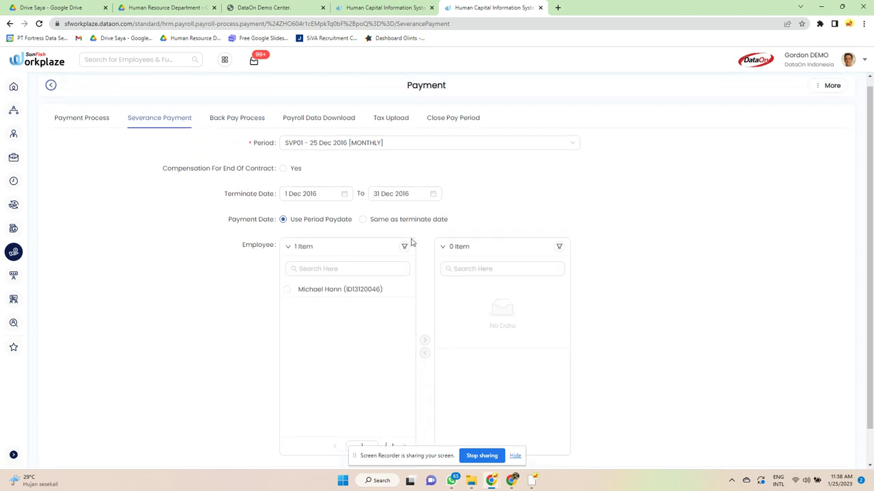
Look through the Back Pay Process and Payroll Data Download forms of the payment process
left_click(239, 127)
scroll(392, 230, "down", 3)
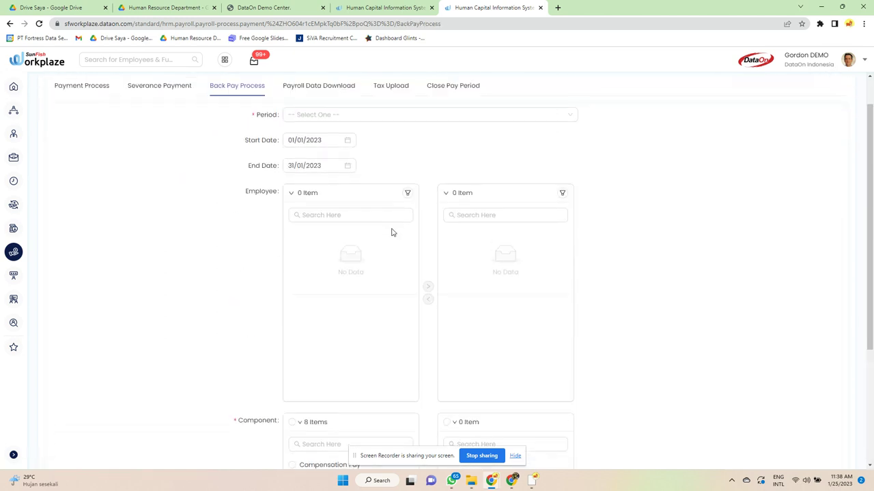
scroll(332, 141, "up", 3)
left_click(332, 133)
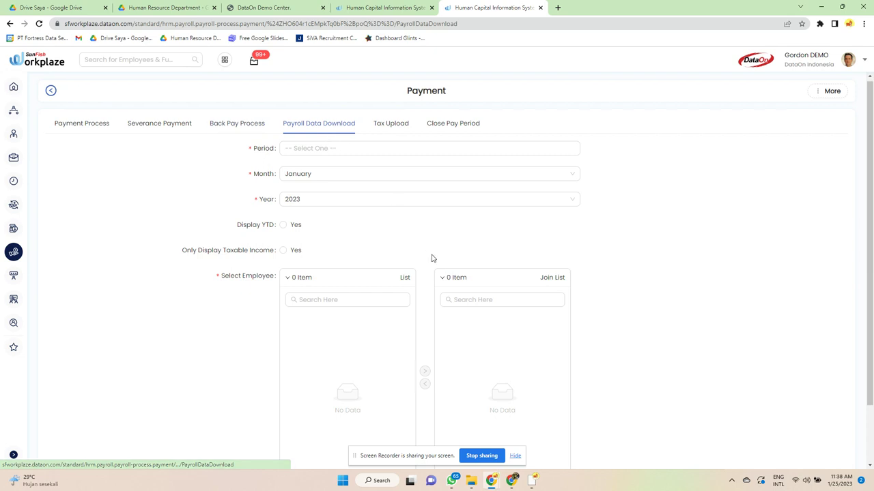
scroll(433, 256, "down", 1)
scroll(390, 131, "up", 1)
View the Tax Upload form and examine its upload template through to the last column
left_click(391, 127)
scroll(423, 286, "down", 1)
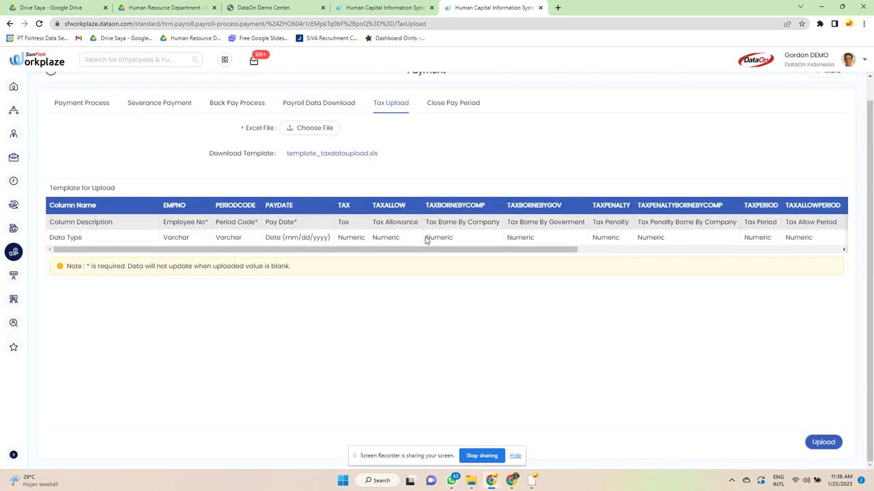
scroll(410, 273, "up", 1)
left_click_drag(398, 265, 692, 268)
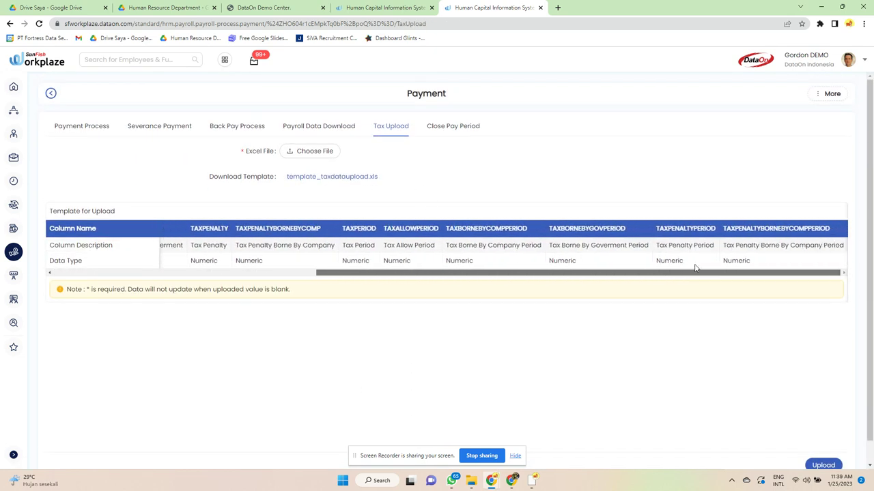
Try to close the first listed pay period with the Meal Allowance default value reset, and return to the Close Pay Period list
left_click(449, 130)
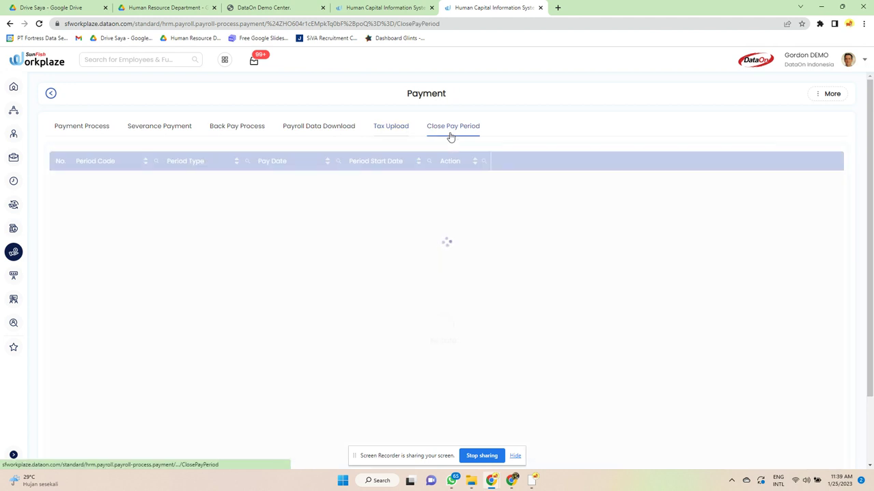
left_click(463, 182)
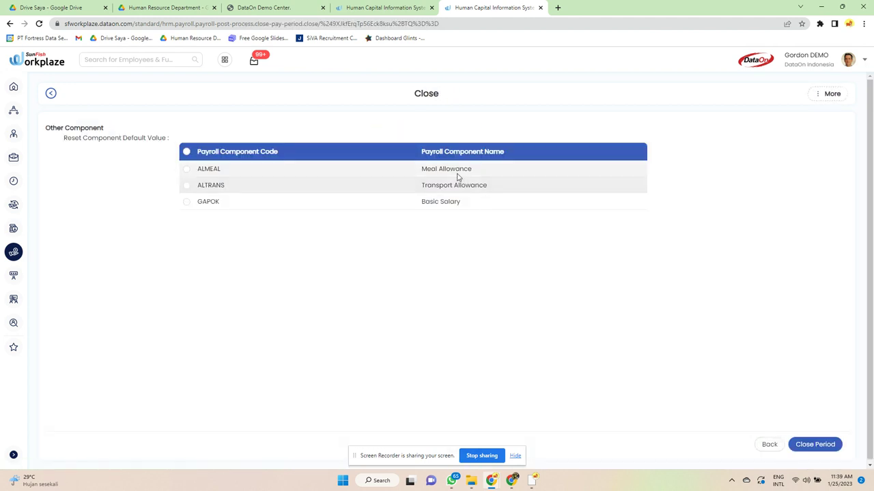
left_click(186, 169)
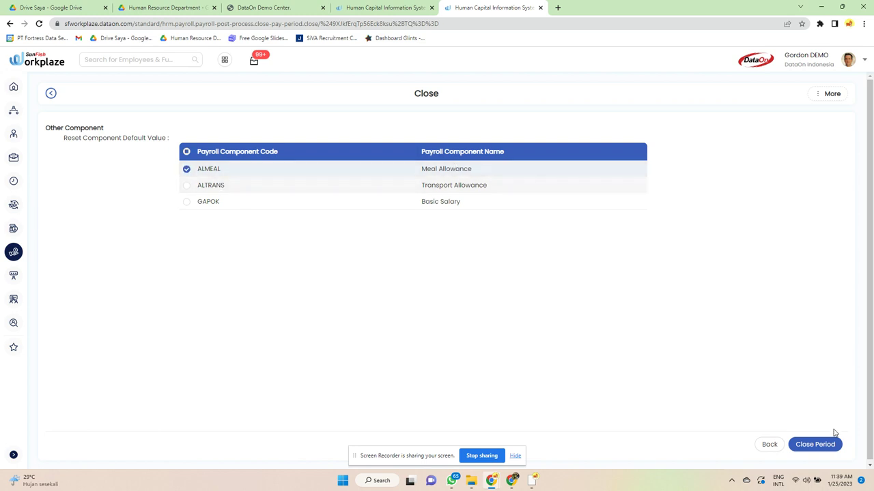
left_click(823, 444)
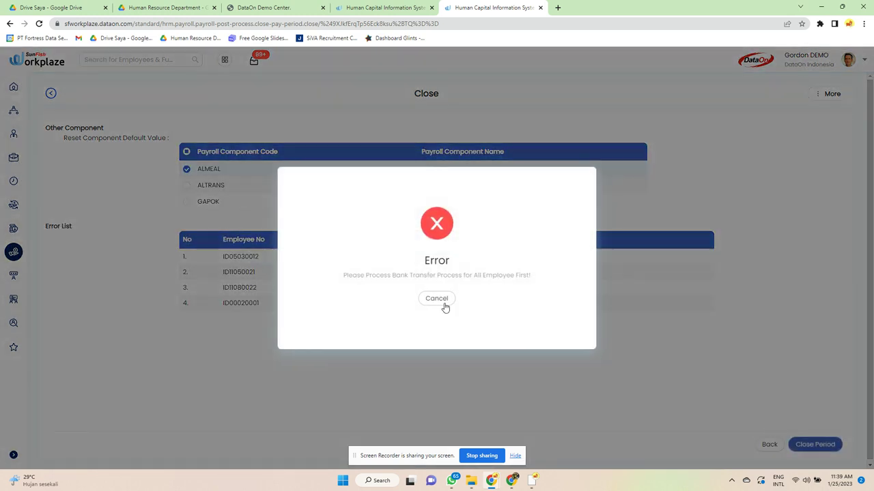
left_click(441, 301)
left_click(770, 444)
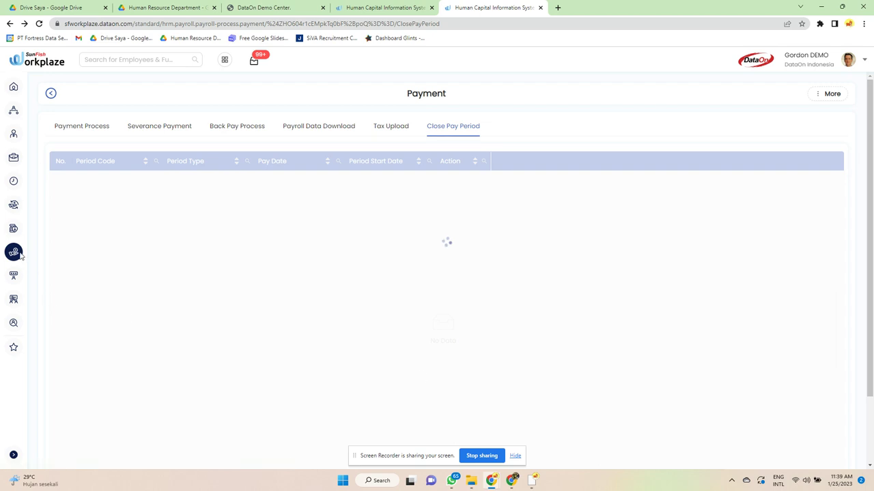
Open Bank Transfer Process and view its process form, Bank Transfer Data and Disbursement list
mouse_move(14, 252)
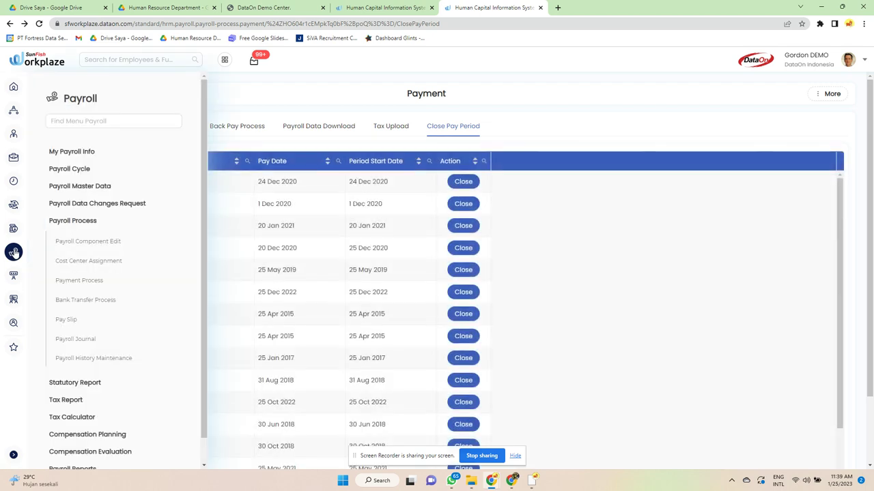
left_click(107, 303)
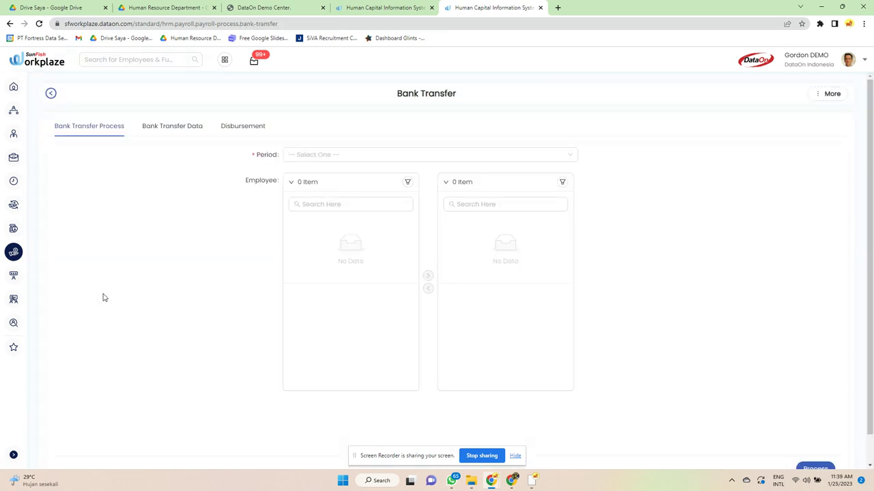
left_click(172, 127)
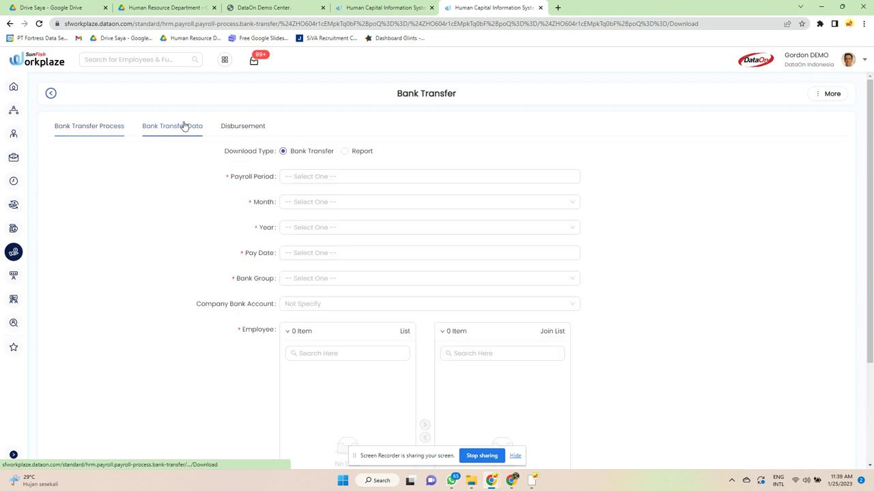
left_click(240, 130)
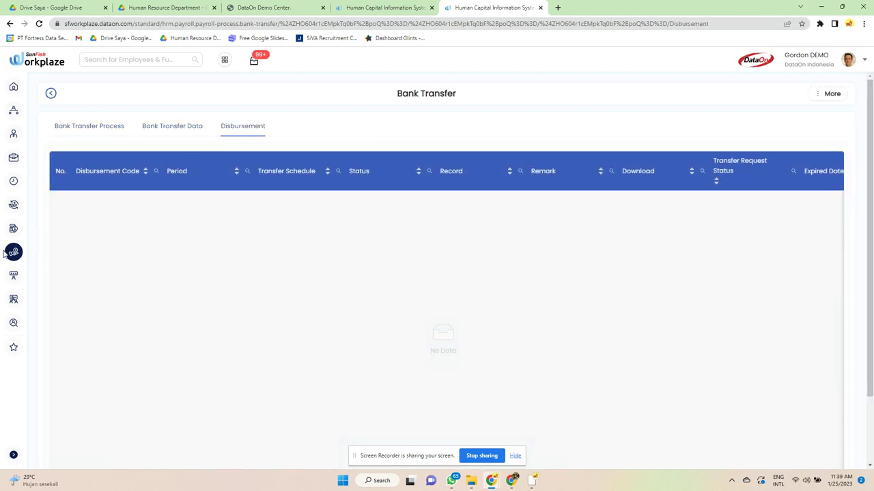
Open the payroll process's Pay Slip page and view its Pay Slip and Salary ESS Verification forms
mouse_move(14, 252)
left_click(136, 323)
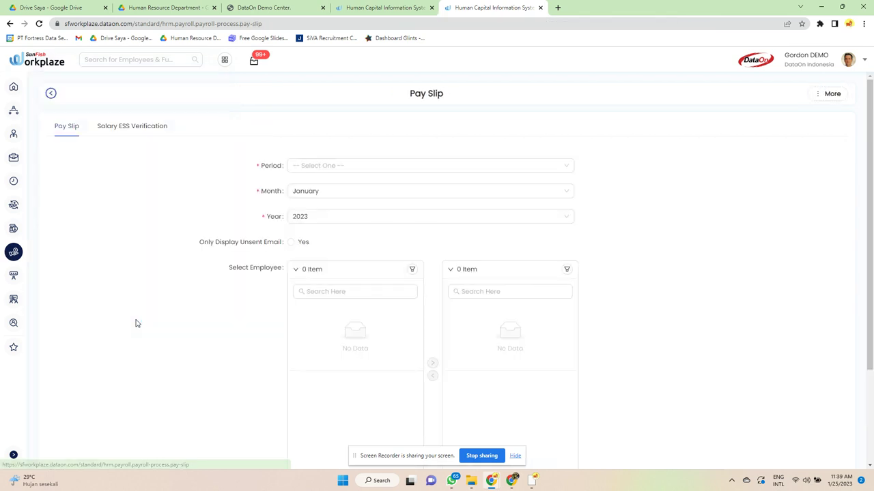
scroll(364, 298, "down", 3)
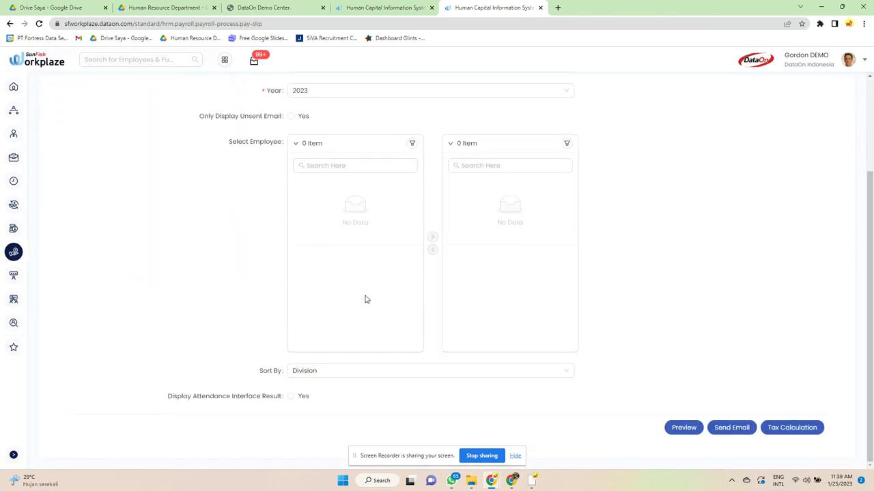
scroll(364, 298, "up", 3)
left_click(117, 127)
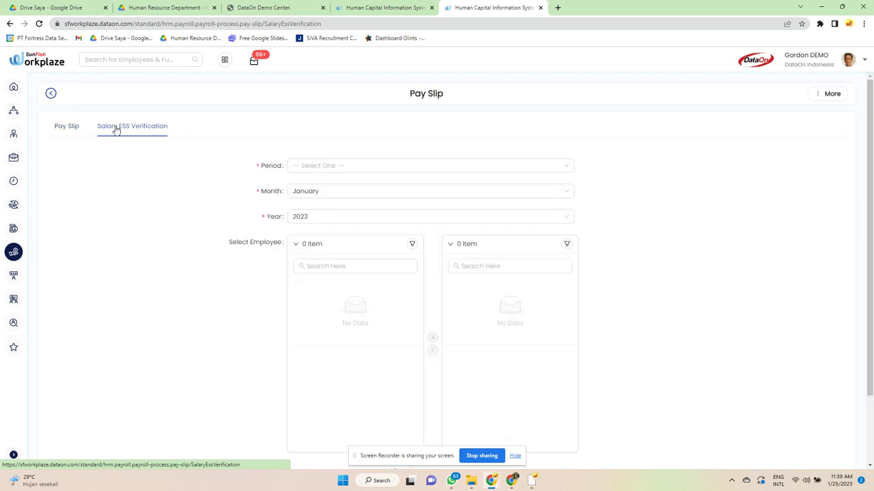
scroll(410, 263, "down", 3)
Process the payroll journal JS052021 [Payroll Journal May 2021] for February 2021
mouse_move(15, 252)
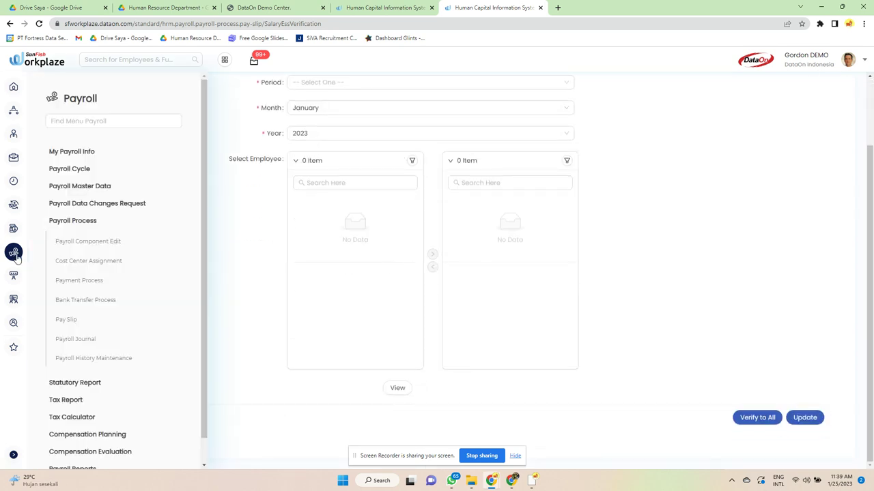
left_click(123, 340)
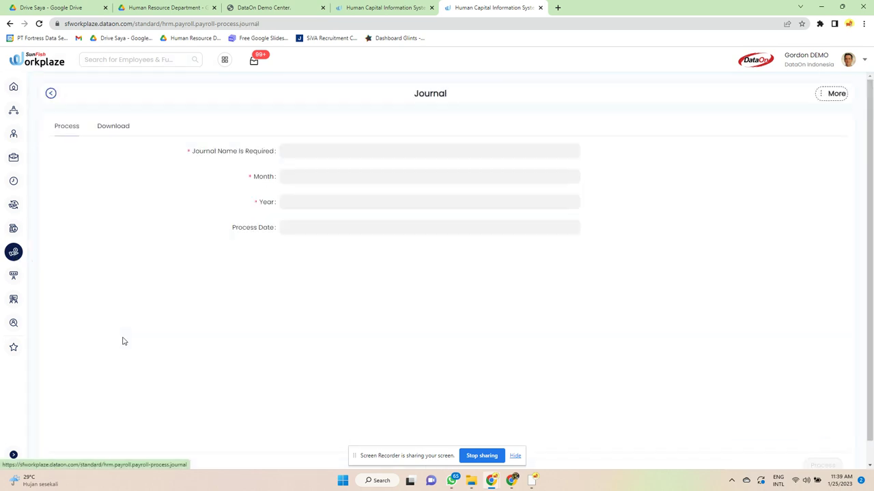
left_click(322, 151)
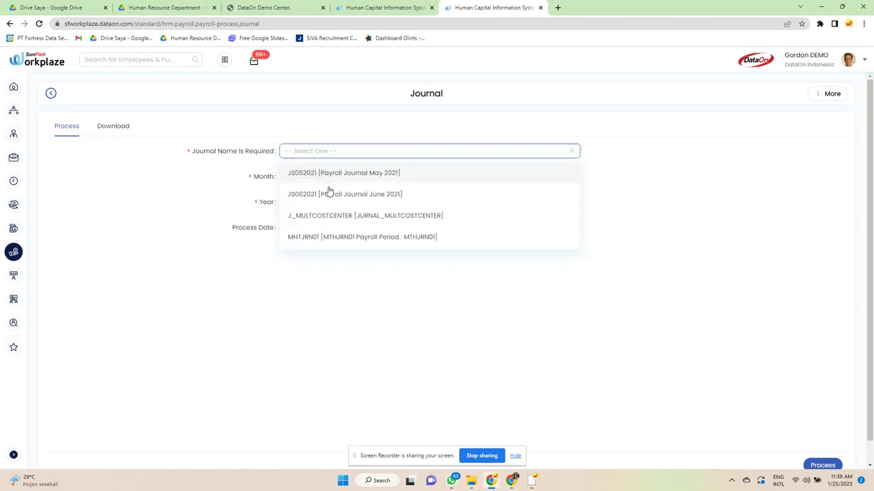
left_click(335, 171)
left_click(332, 176)
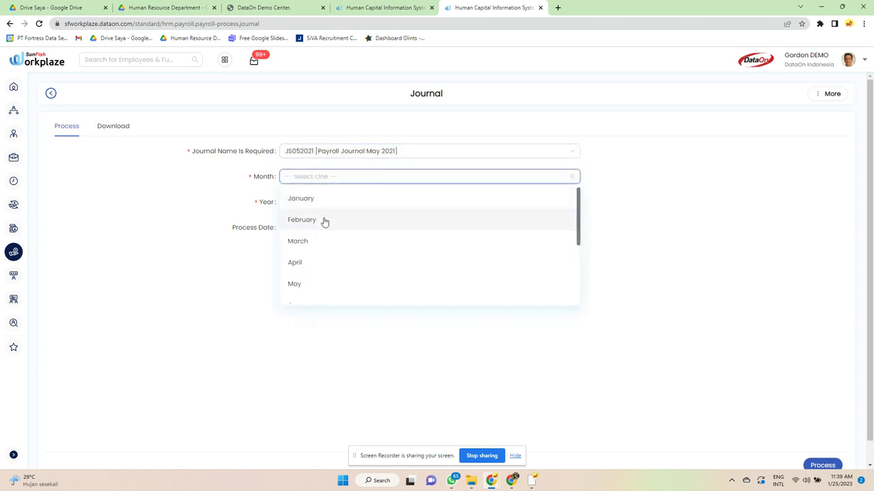
left_click(324, 220)
left_click(323, 202)
left_click(323, 246)
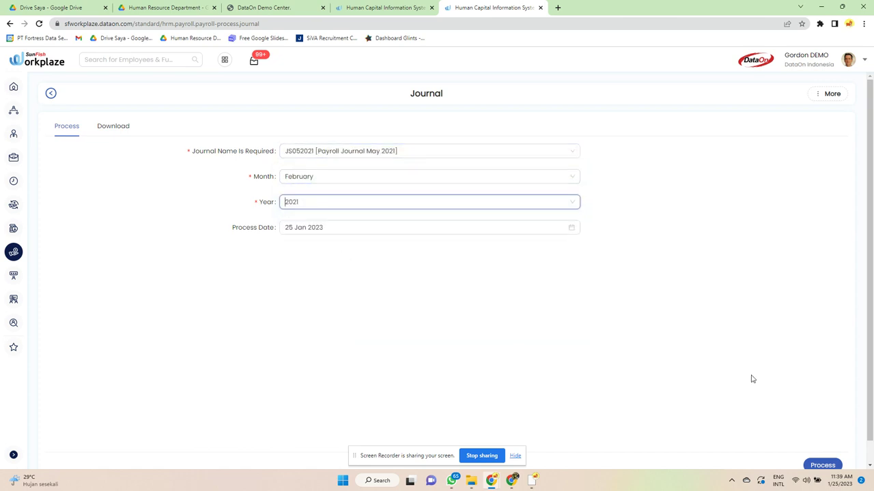
scroll(751, 378, "down", 1)
left_click(821, 441)
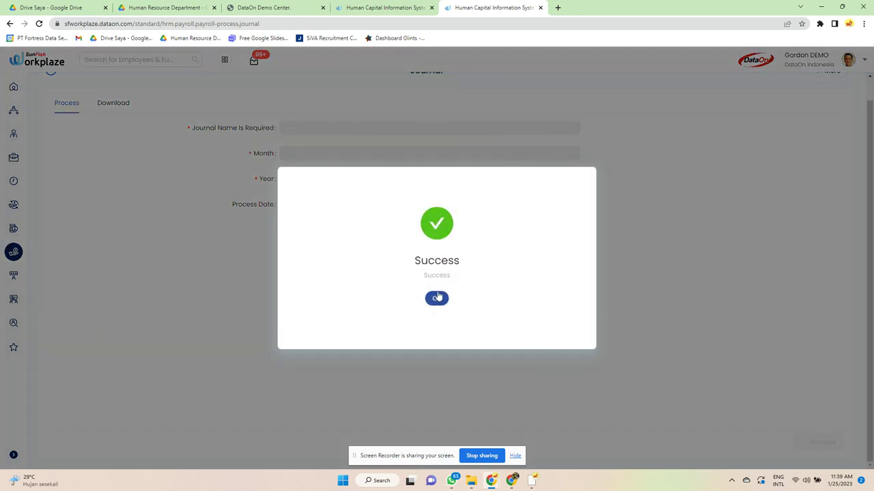
left_click(436, 298)
Set up the journal download for JS052021 [Payroll Journal May 2021], month January and year 2022
left_click(123, 127)
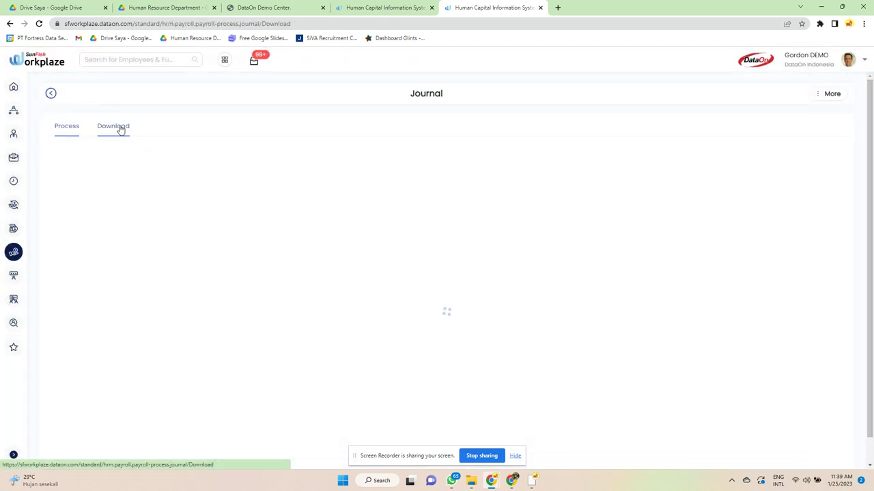
left_click(321, 151)
left_click(324, 173)
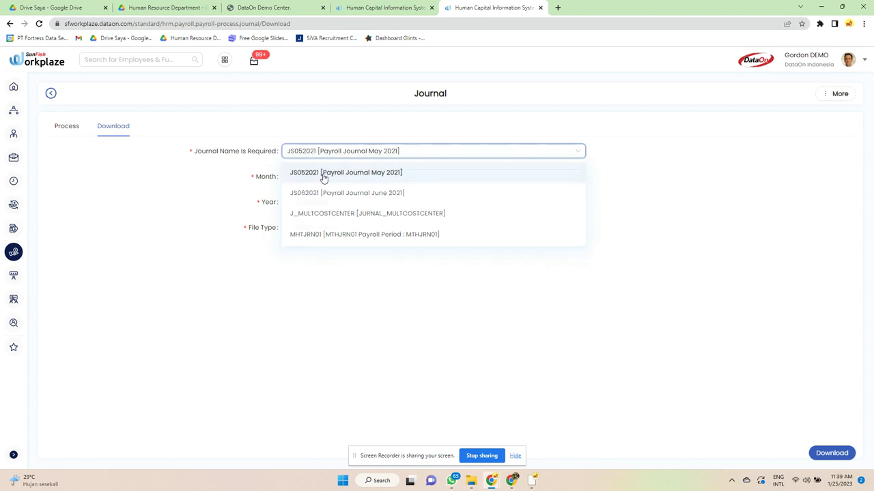
left_click(324, 177)
left_click(324, 205)
left_click(322, 202)
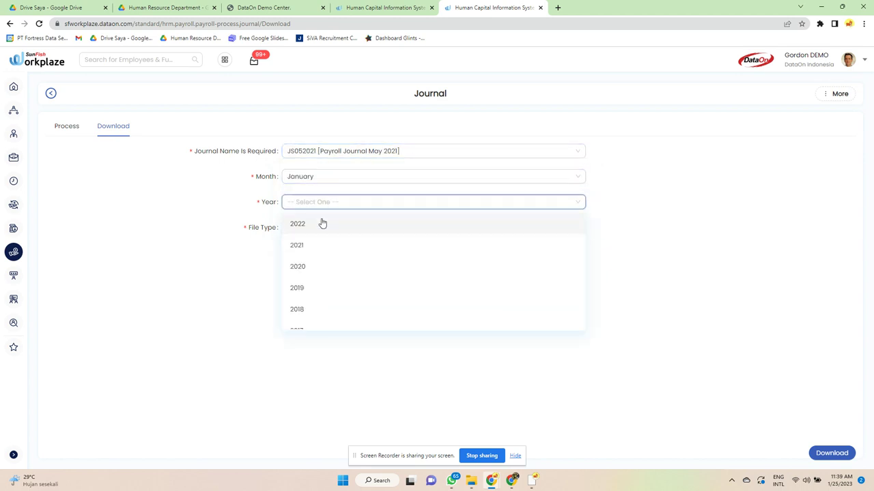
left_click(322, 223)
Set the journal's file type to Excel File and download it
left_click(320, 231)
left_click(323, 252)
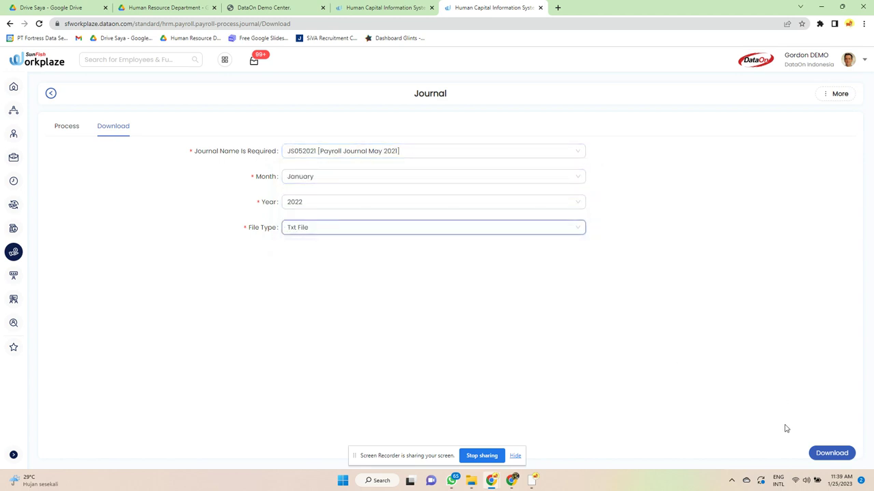
left_click(482, 230)
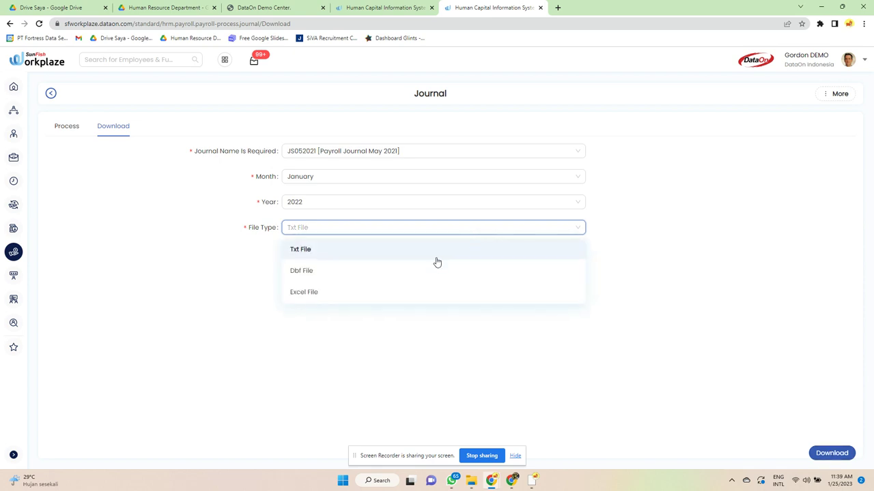
left_click(421, 294)
left_click(831, 454)
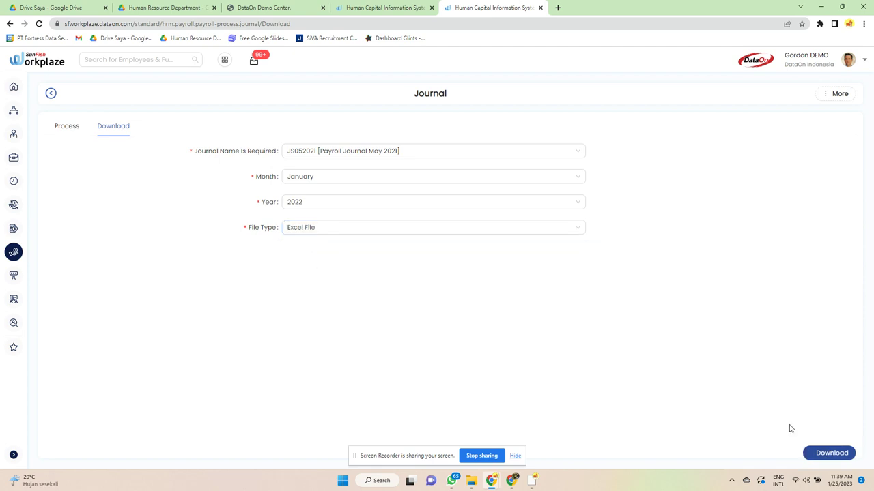
left_click(300, 370)
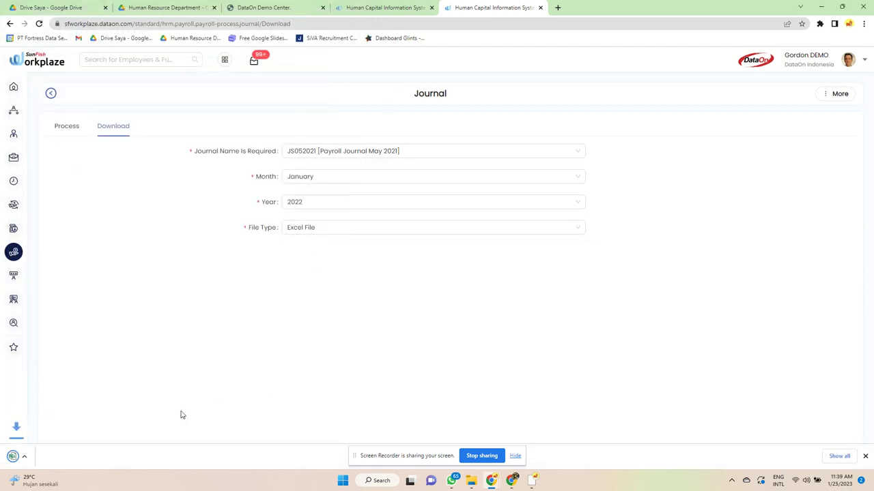
Open the downloaded journal file in Excel despite the format mismatch, view it and close it
left_click(54, 456)
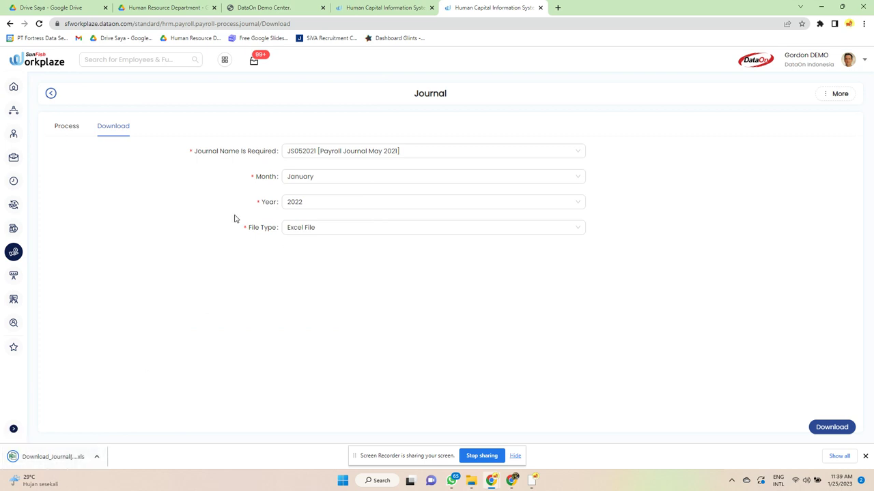
left_click(14, 249)
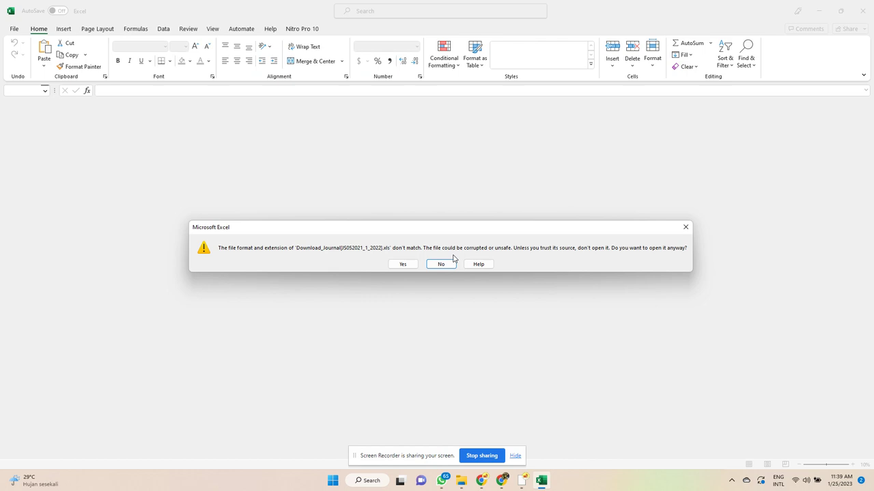
left_click(402, 264)
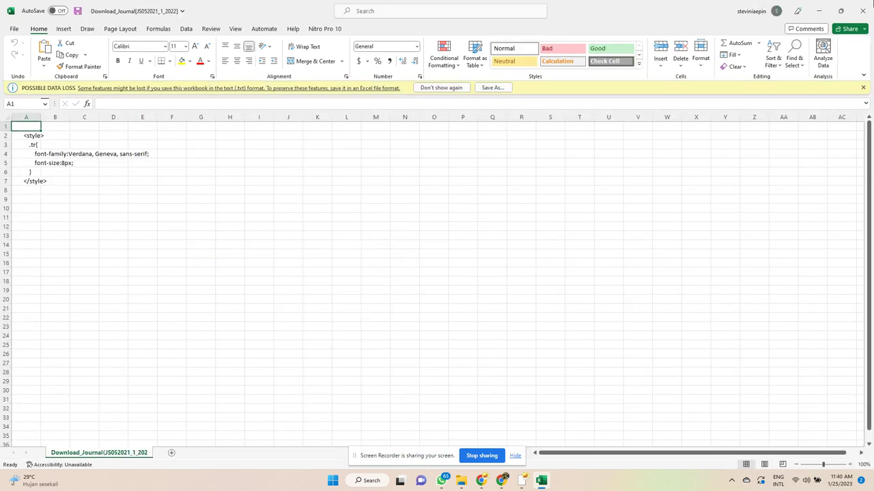
left_click(857, 11)
Look through Payroll History Maintenance, covering past payroll editing and deletion, the history upload template, and the first employee's tax form upload history
left_click(12, 254)
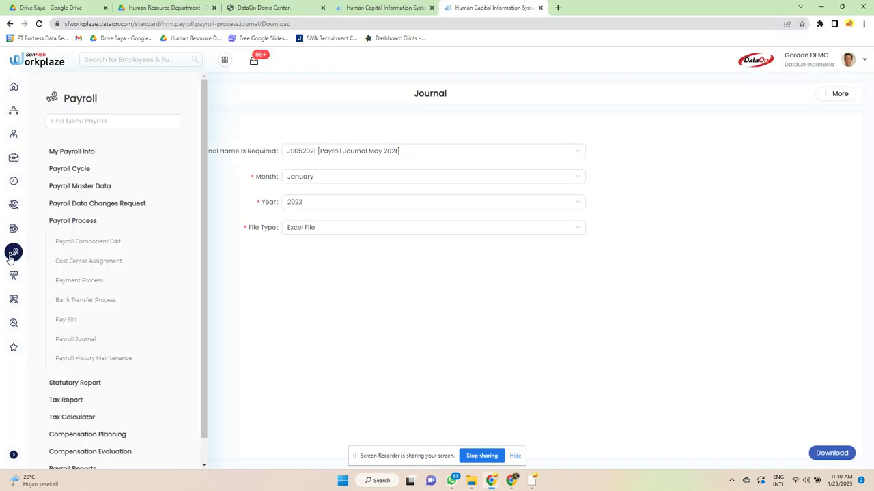
left_click(83, 359)
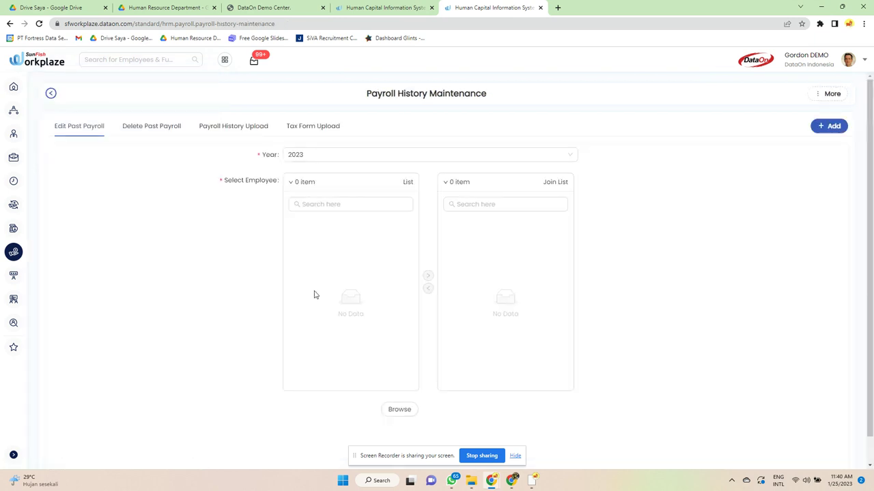
left_click(163, 129)
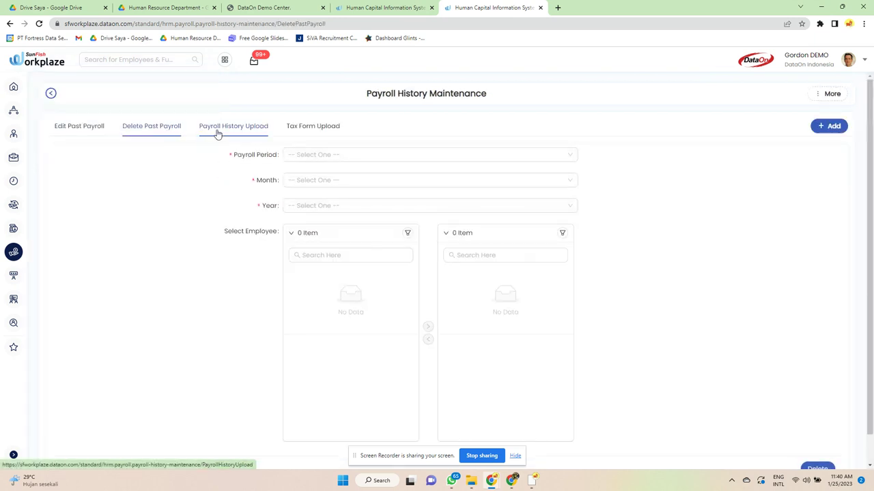
left_click(219, 133)
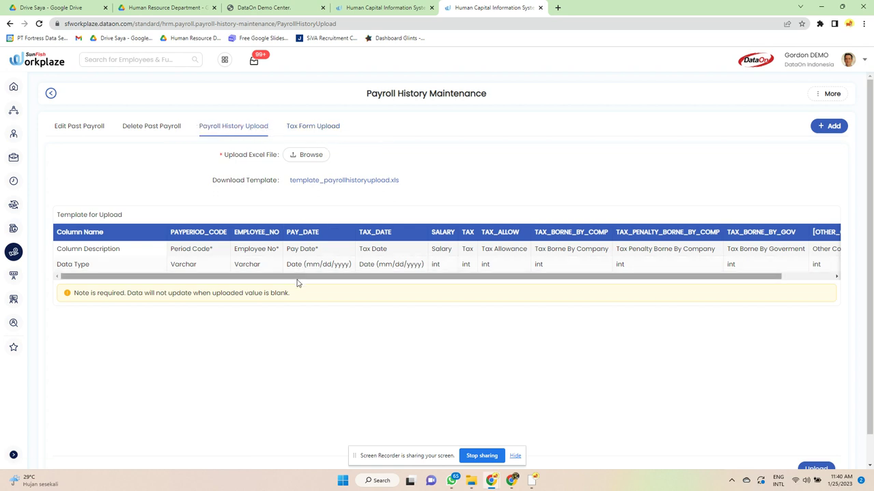
left_click_drag(297, 283, 444, 285)
left_click(315, 129)
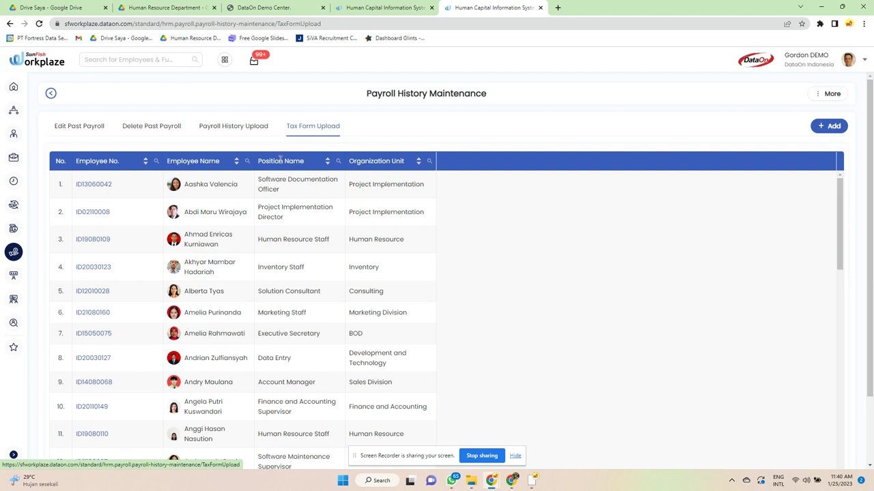
left_click(91, 185)
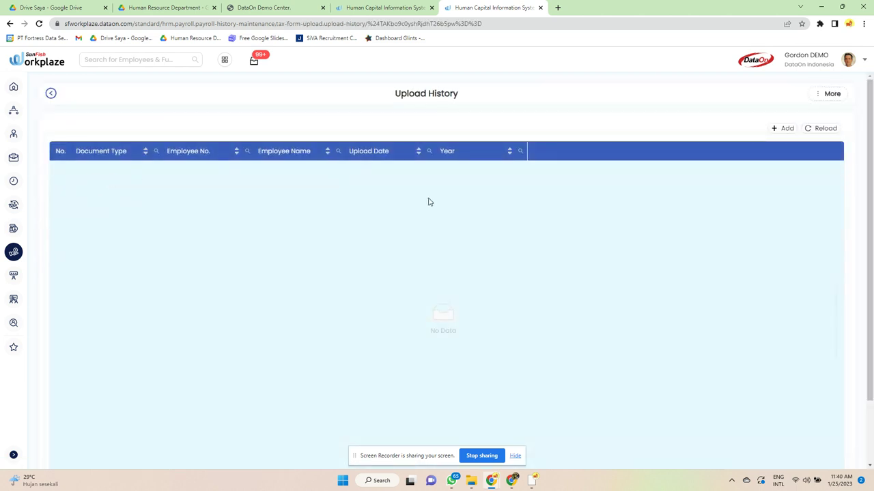
Start adding a performance period in the Performance module and name it 1
mouse_move(12, 276)
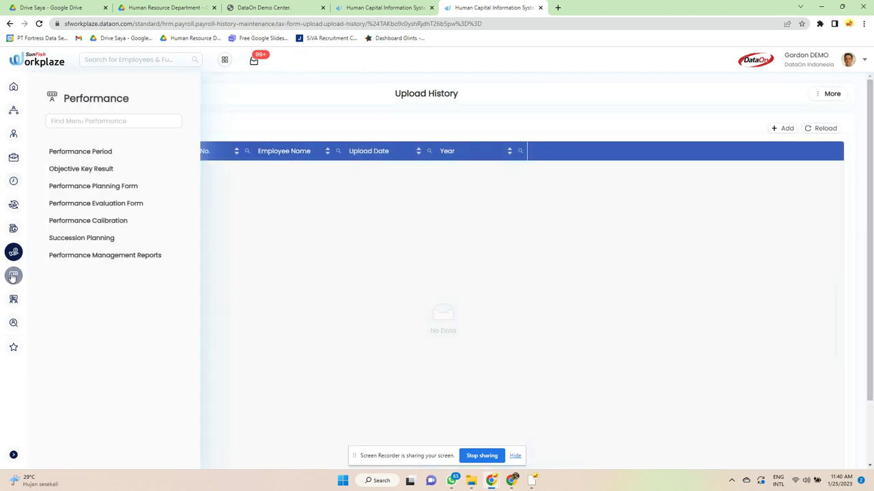
left_click(93, 152)
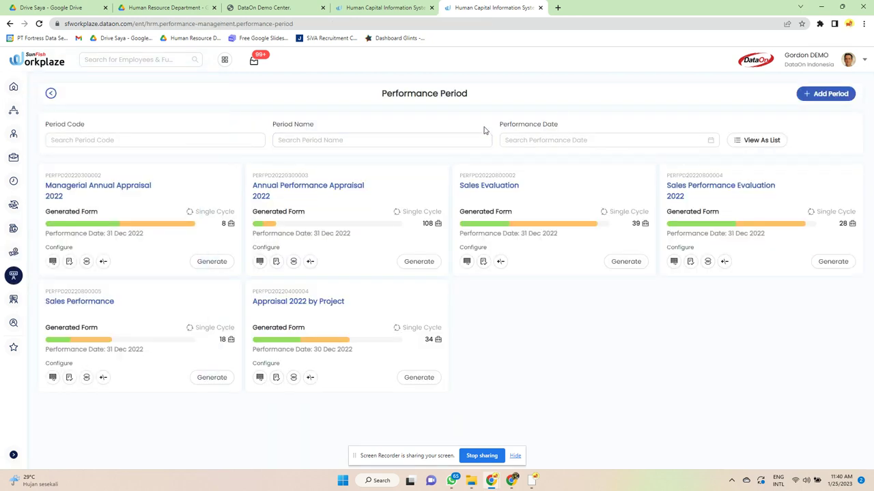
left_click(824, 97)
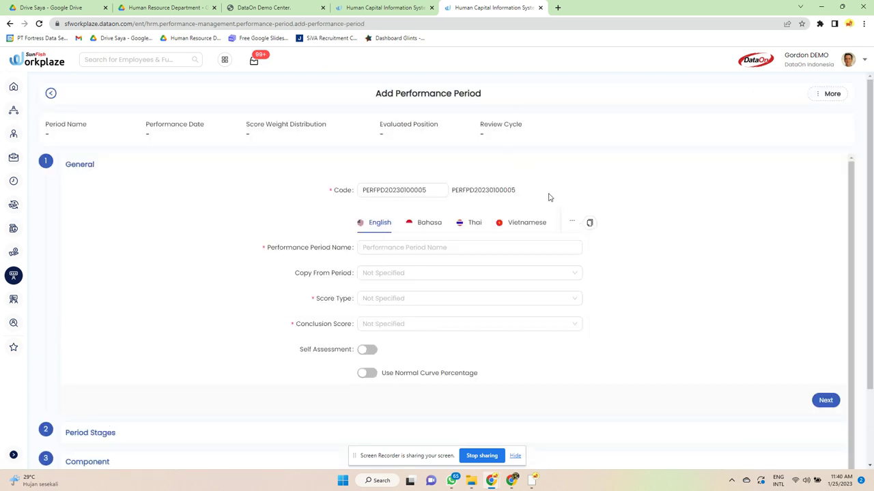
scroll(582, 198, "down", 1)
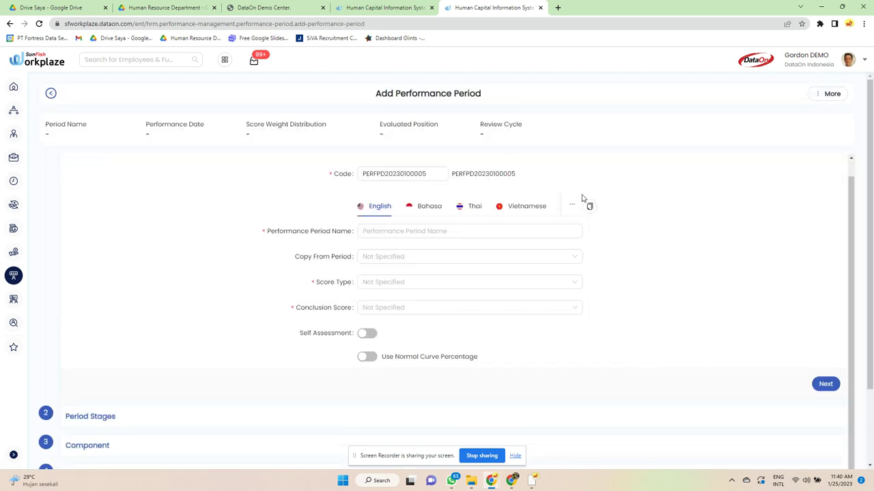
left_click(486, 231)
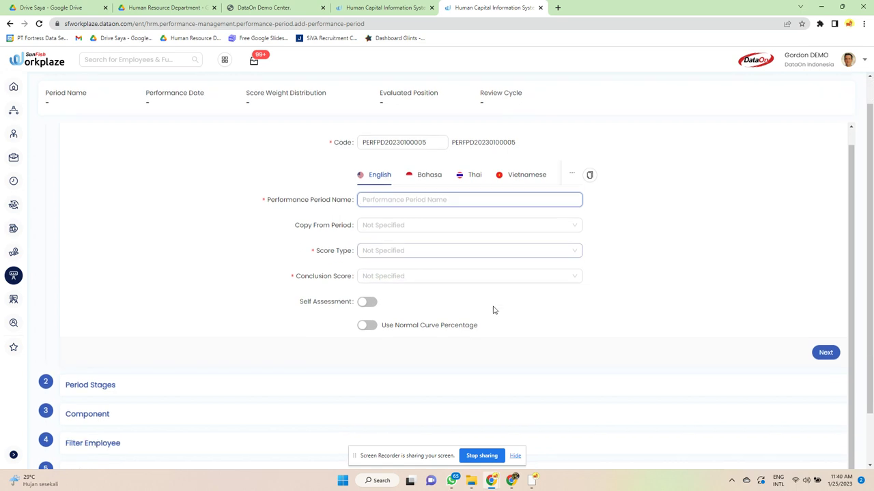
scroll(494, 308, "down", 2)
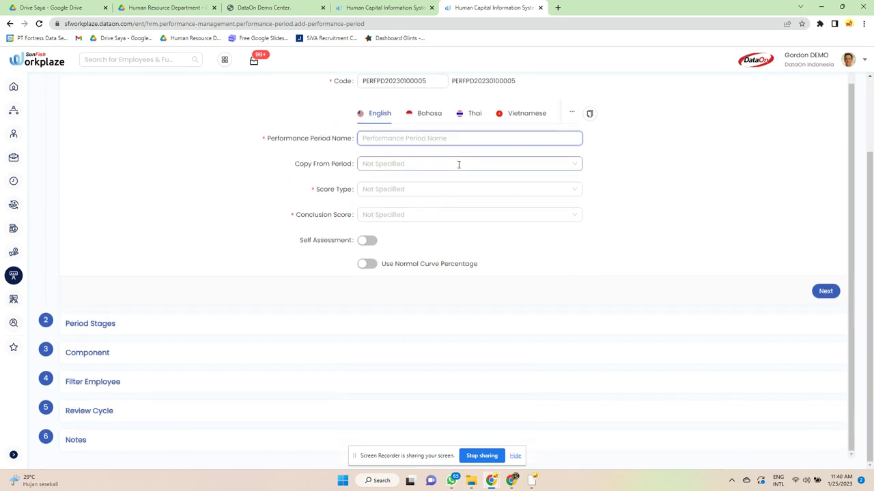
type("I")
Set the period's score type to SCORESALES and conclusion score to Score1TO5, and enable Self Assessment and Use Normal Curve Percentage
left_click(430, 190)
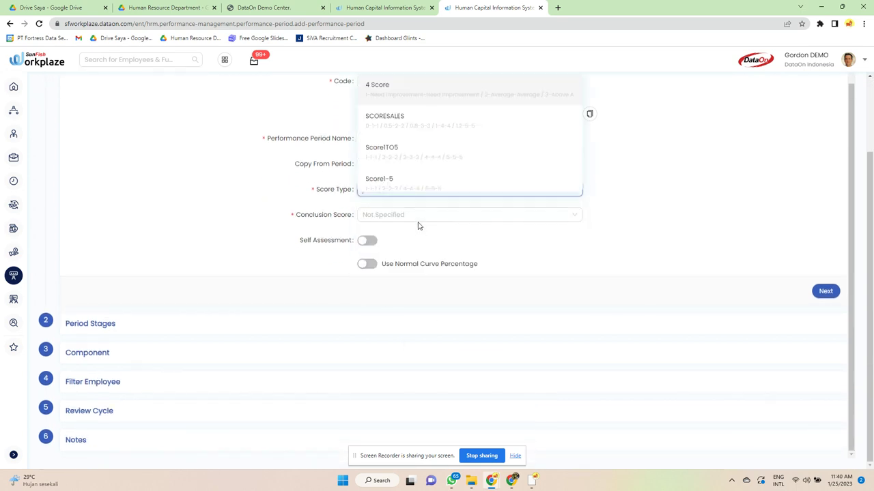
left_click(423, 121)
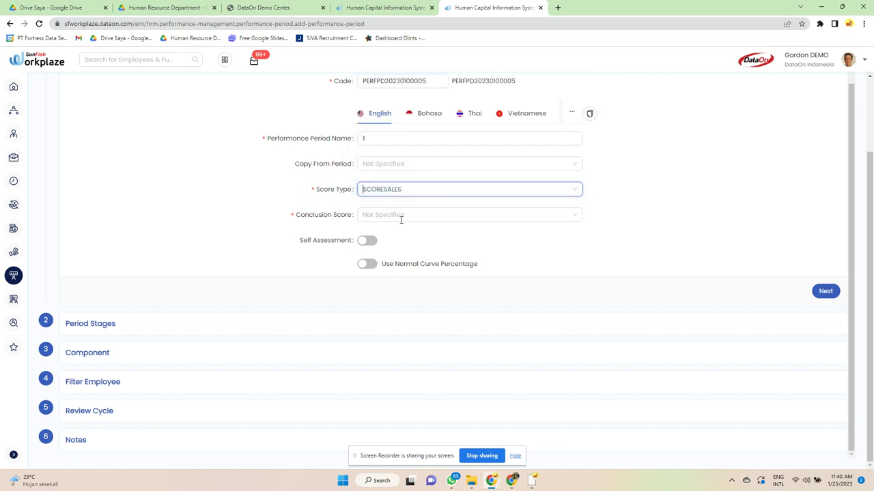
left_click(400, 215)
left_click(403, 170)
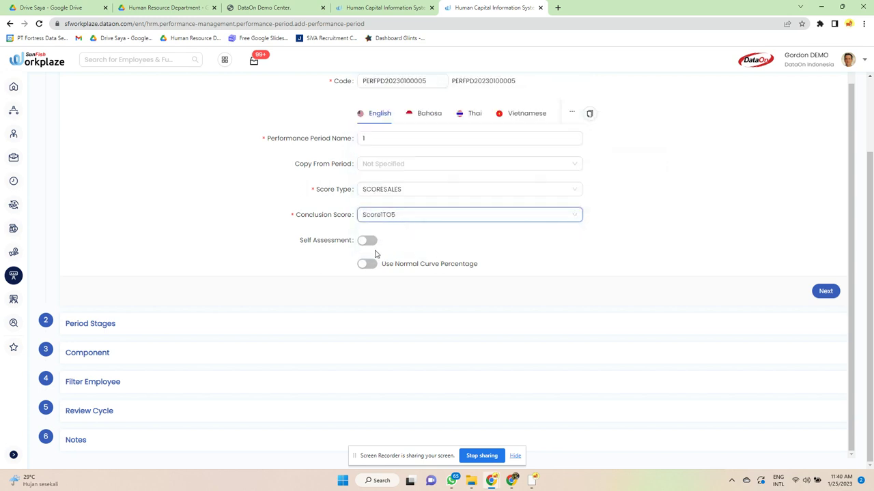
left_click(369, 246)
left_click(365, 264)
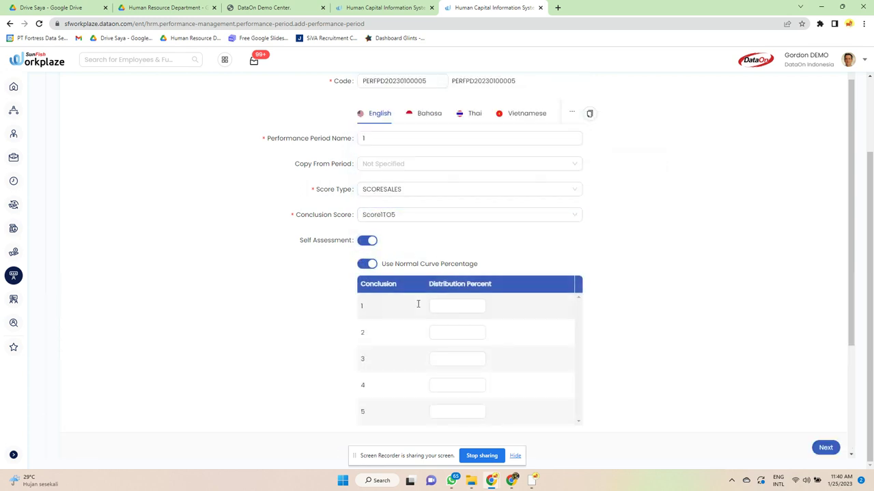
Try to continue with distribution percents of 1, 2, 3, 4 and 5 for conclusions 1 to 5
left_click(448, 304)
left_click(455, 337)
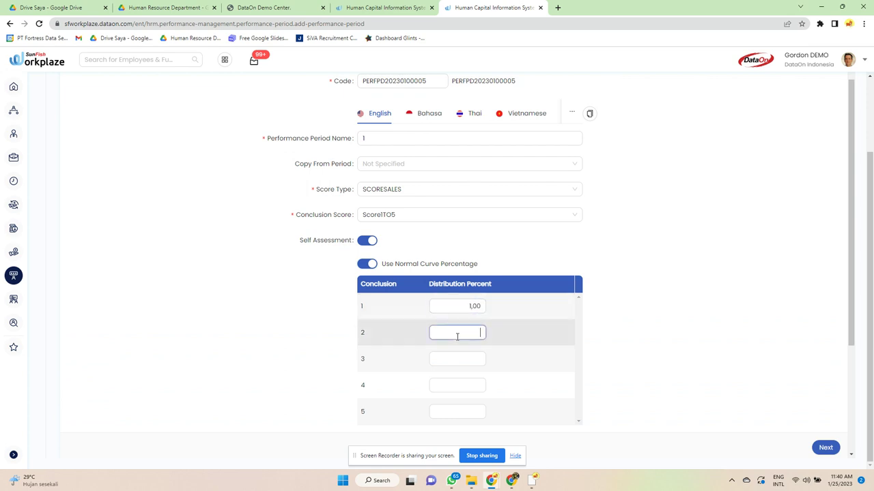
type("2")
left_click(447, 365)
type("3")
left_click(443, 384)
type("4")
left_click(440, 413)
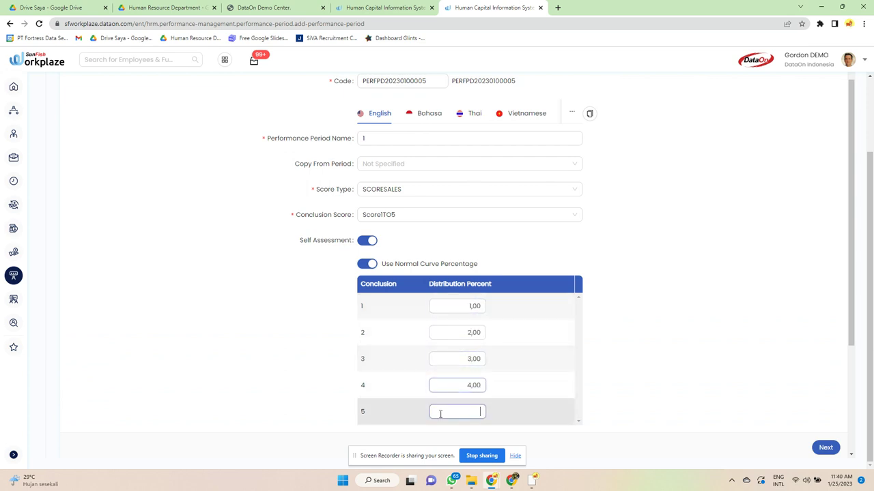
type("5")
scroll(480, 323, "down", 2)
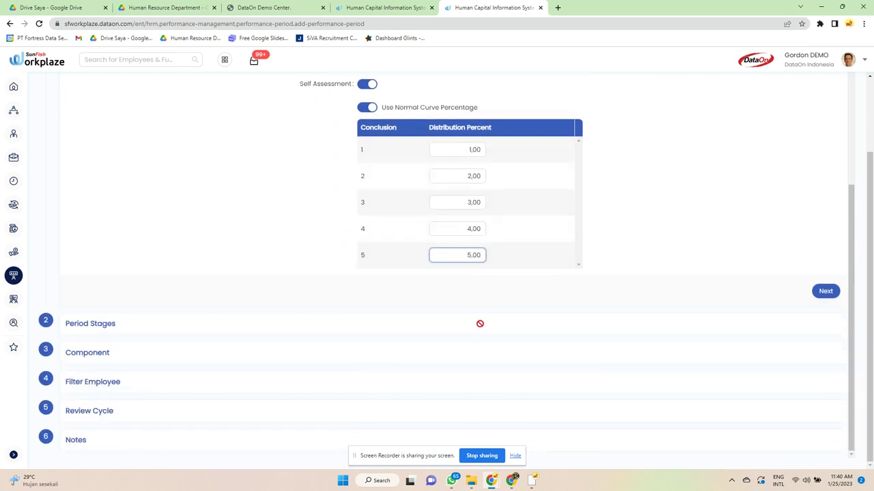
left_click(830, 295)
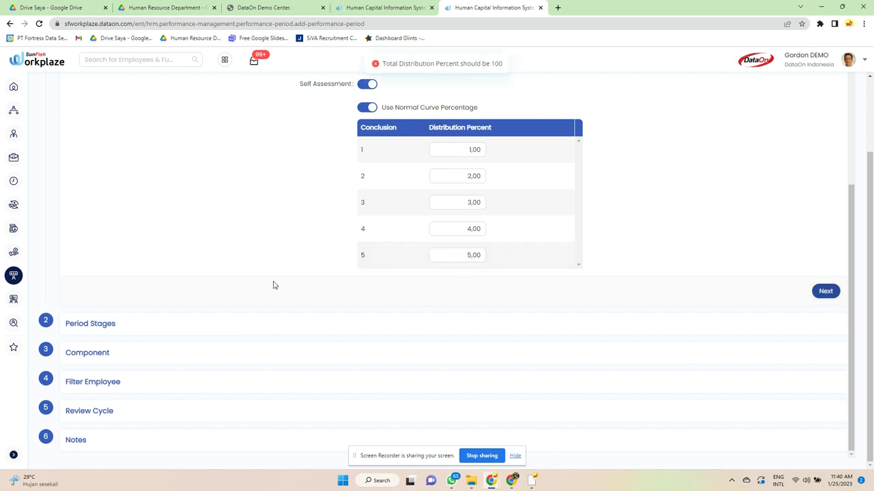
Set the distribution percents for conclusions 1 to 5 to 35, 150, 20, 10 and 20, and try to continue
left_click_drag(457, 149, 498, 145)
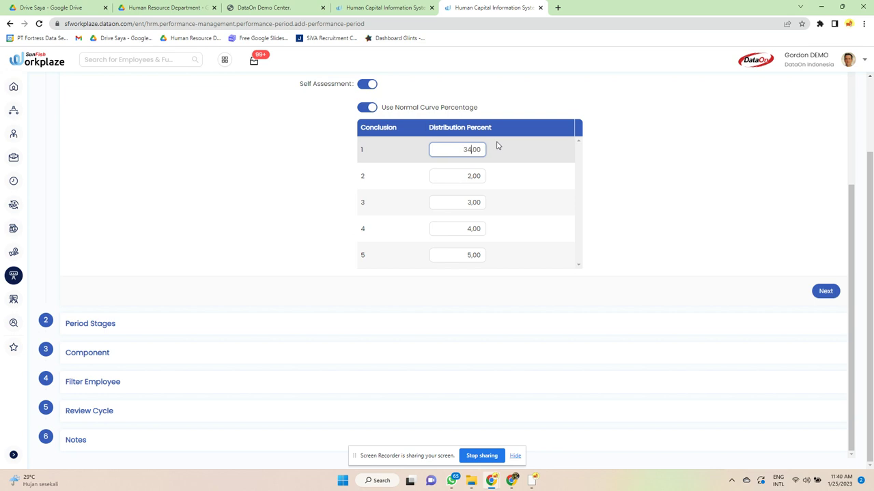
type("35")
key("Tab")
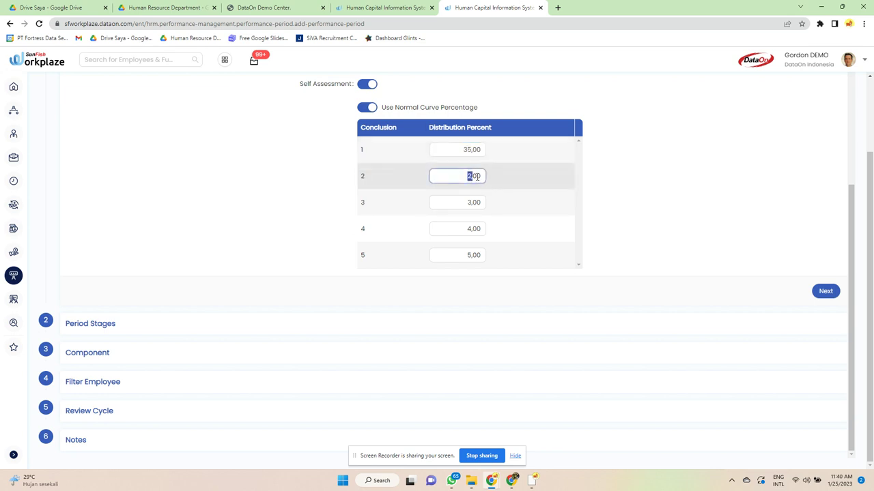
key("Tab")
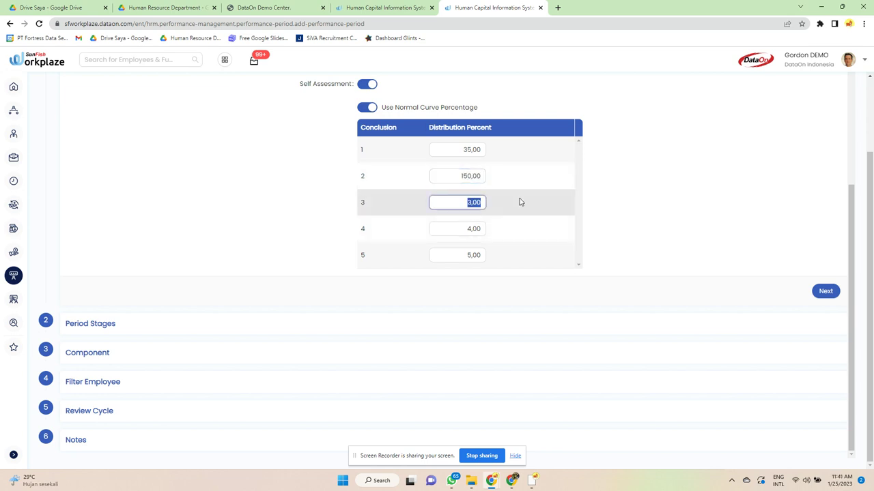
key("Tab")
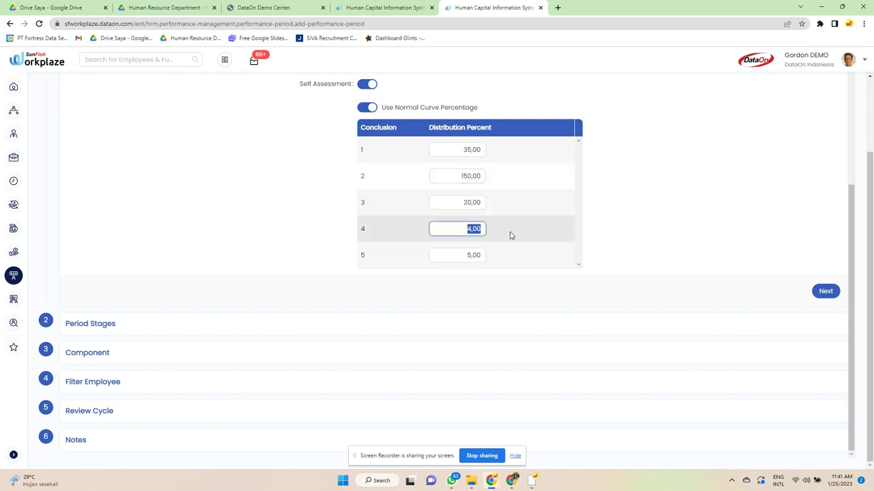
type("10")
key("Tab")
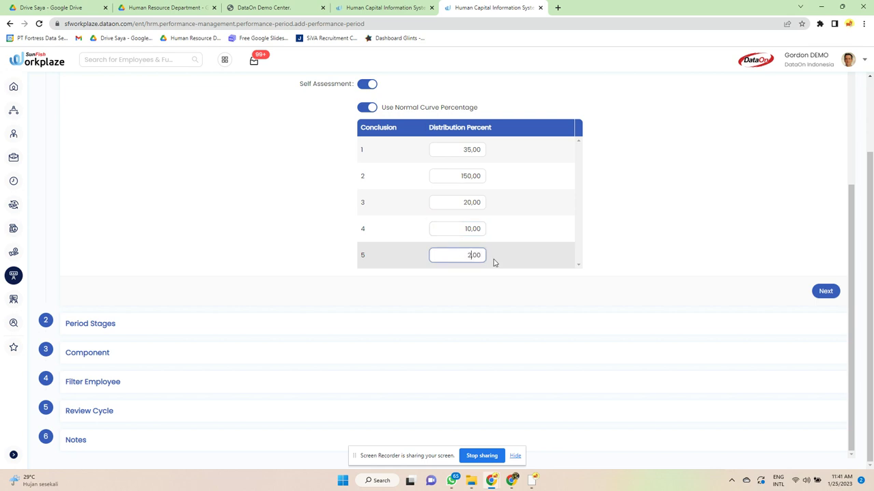
left_click(826, 291)
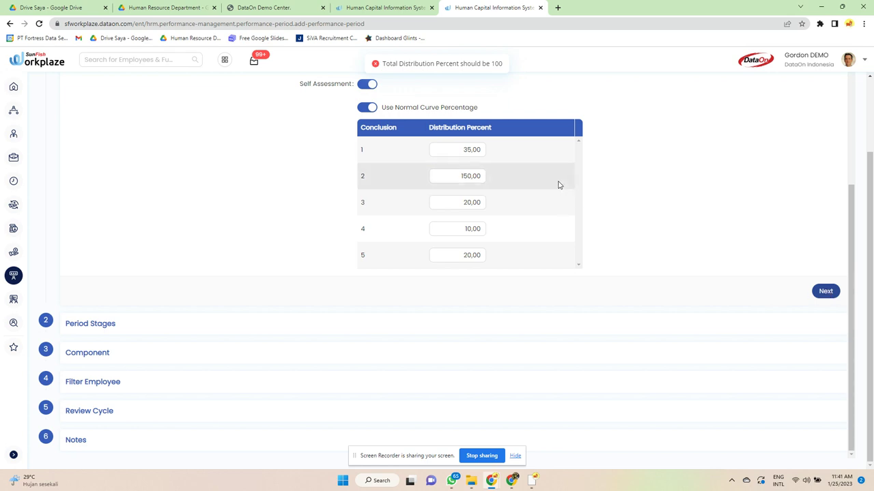
Correct the distribution percent for conclusion 2 to 15 and proceed to Period Stages
left_click(470, 169)
key("BackSpace")
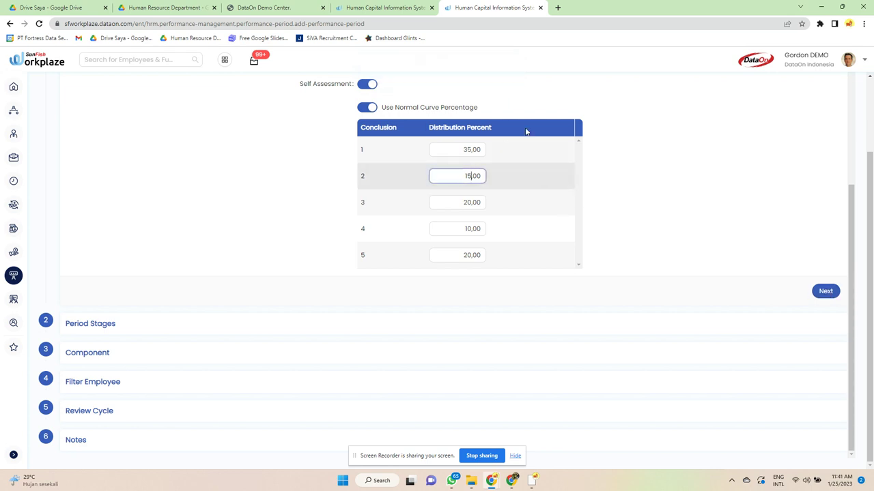
left_click(829, 292)
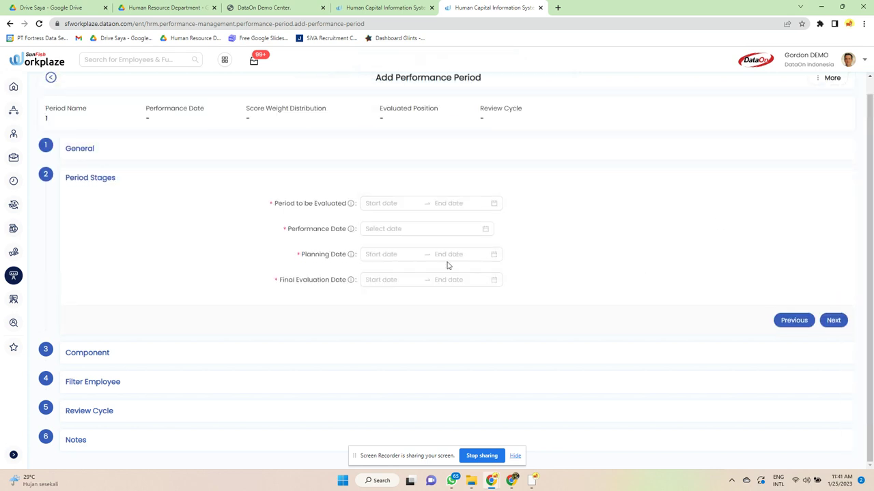
Set the period to be evaluated to 25 Jan 2023 – 12 Feb 2023 and the performance date to 25 Jan 2023
left_click(397, 204)
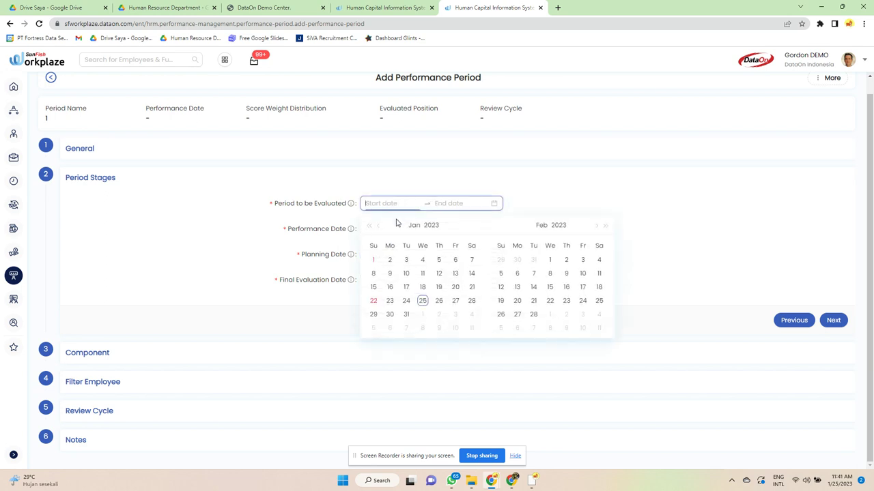
left_click(423, 300)
left_click(500, 287)
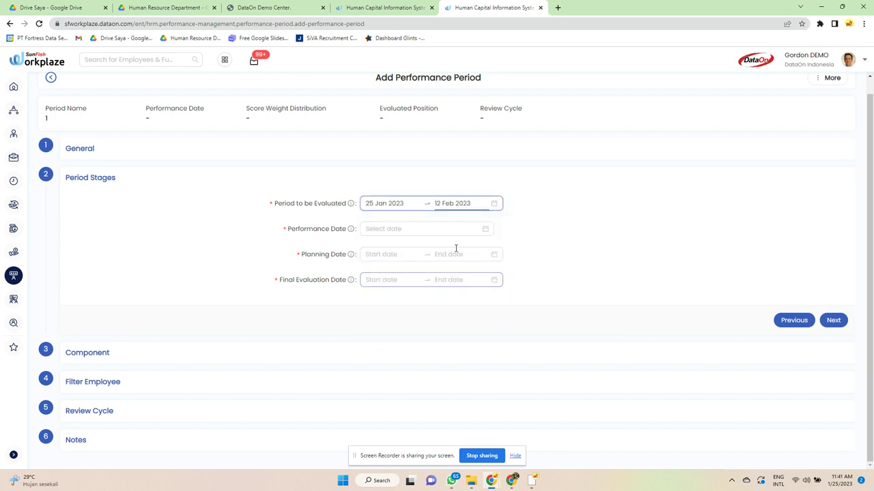
left_click(441, 229)
left_click(423, 323)
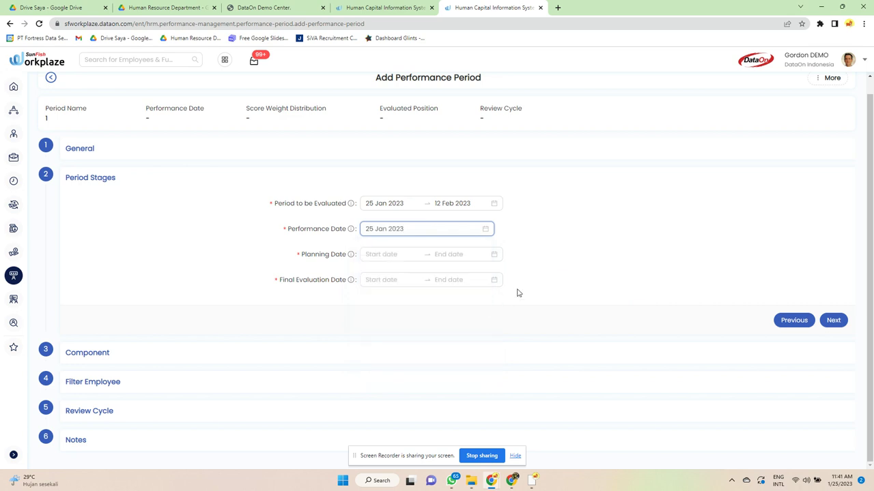
Set the planning date range from 1 Jan 2023 to 25 Jan 2023
left_click(458, 254)
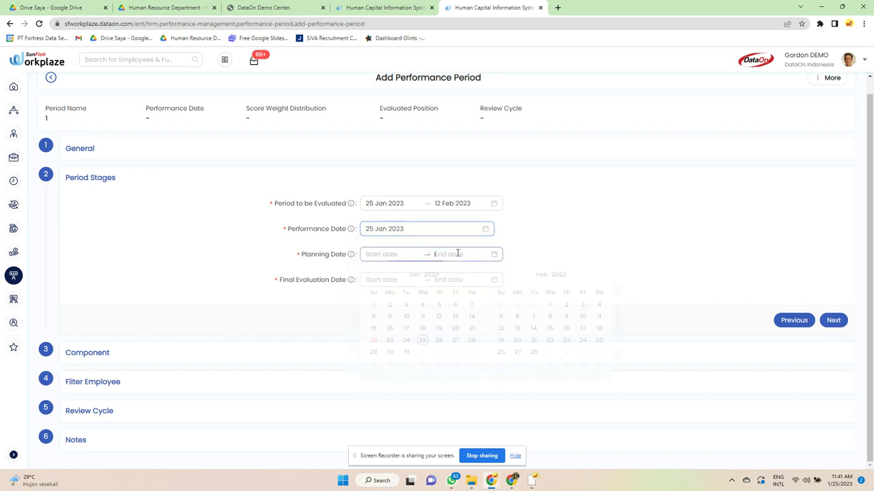
left_click(423, 352)
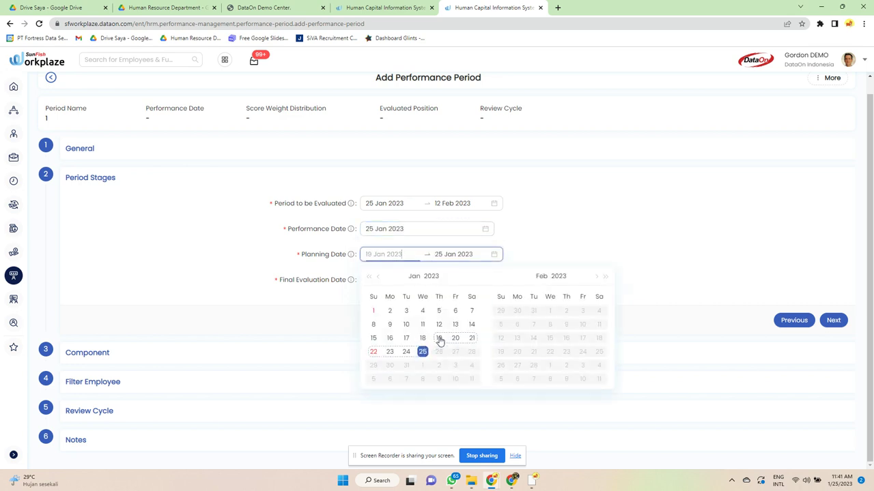
left_click(374, 309)
Set the final evaluation date range from 15 Feb 2023 to 15 Mar 2023 and proceed to the Component stage
left_click(412, 279)
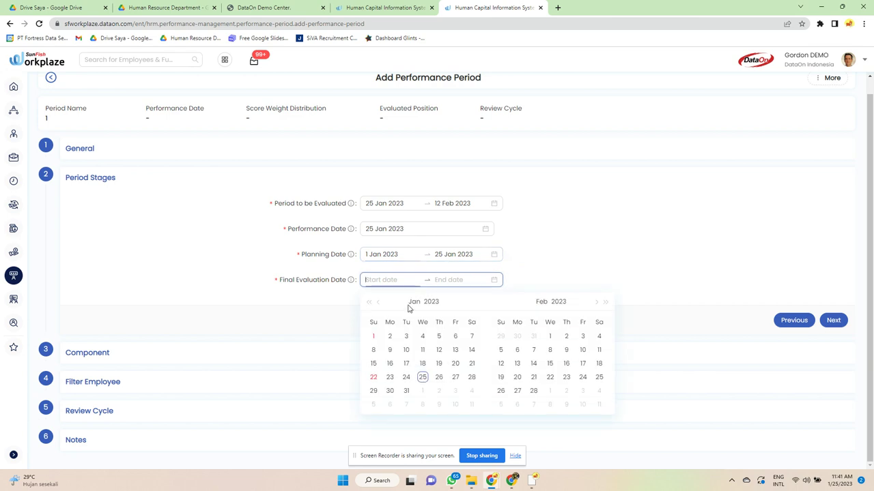
left_click(422, 376)
left_click(833, 320)
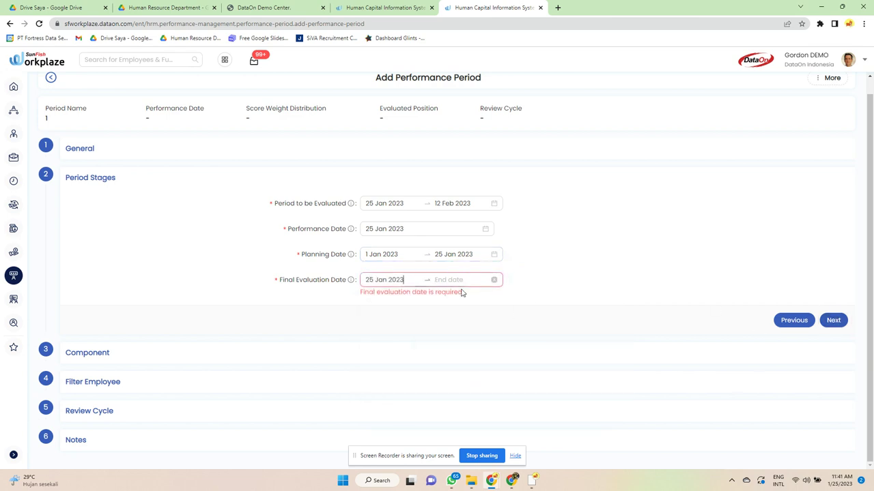
left_click(462, 285)
left_click(550, 363)
left_click(833, 320)
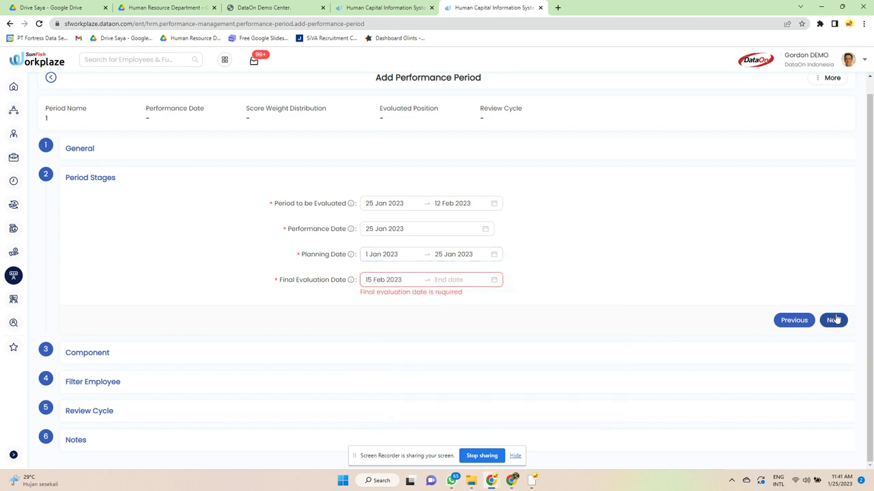
left_click(488, 286)
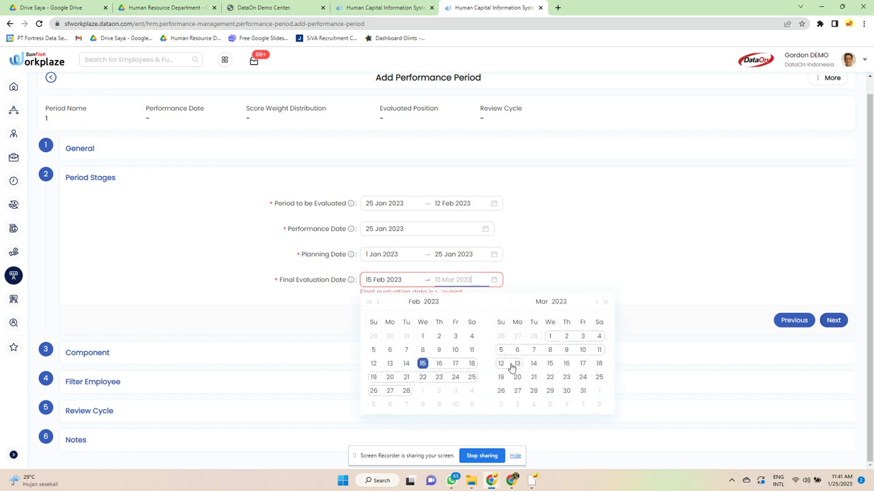
left_click(550, 363)
left_click(833, 321)
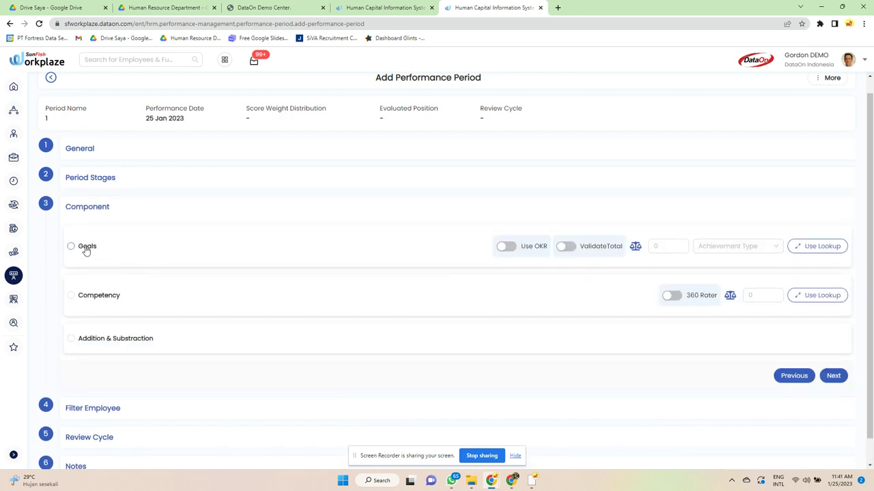
Enable Goals with Use OKR, ValidateTotal and a weight of 25, plus Competency with 360 Rater and Addition & Substraction
left_click(507, 247)
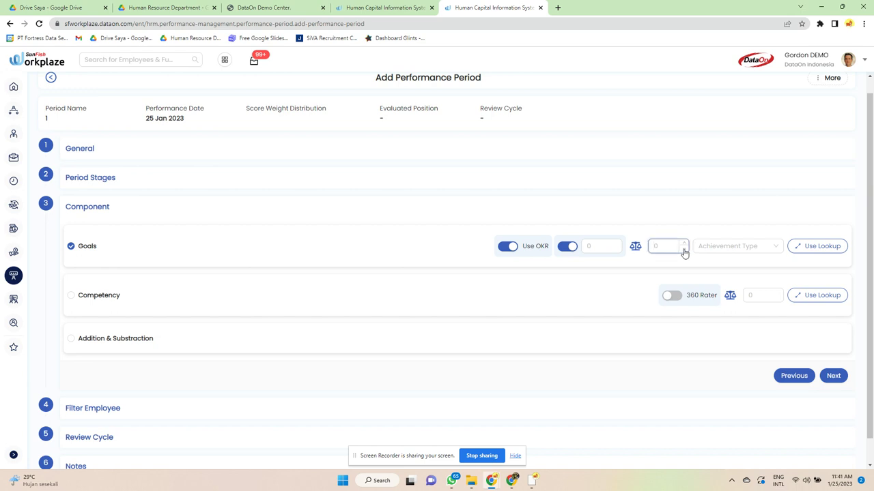
left_click(661, 242)
type("25")
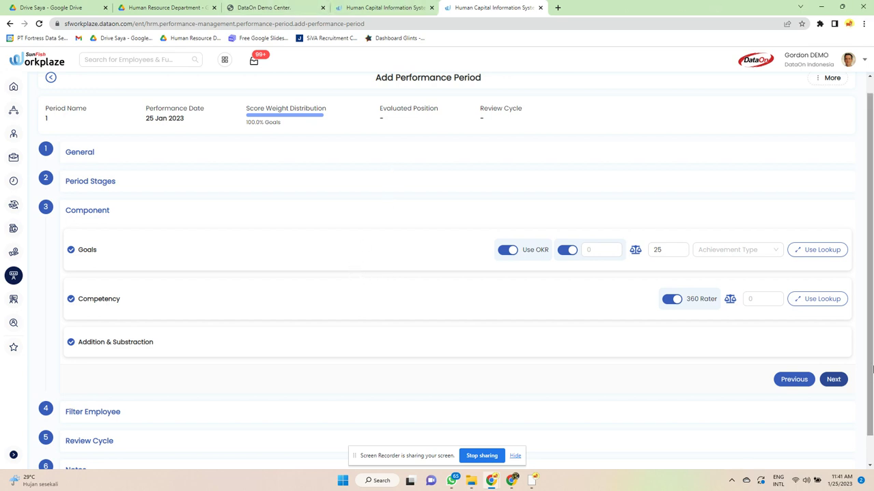
left_click(832, 382)
scroll(205, 404, "down", 1)
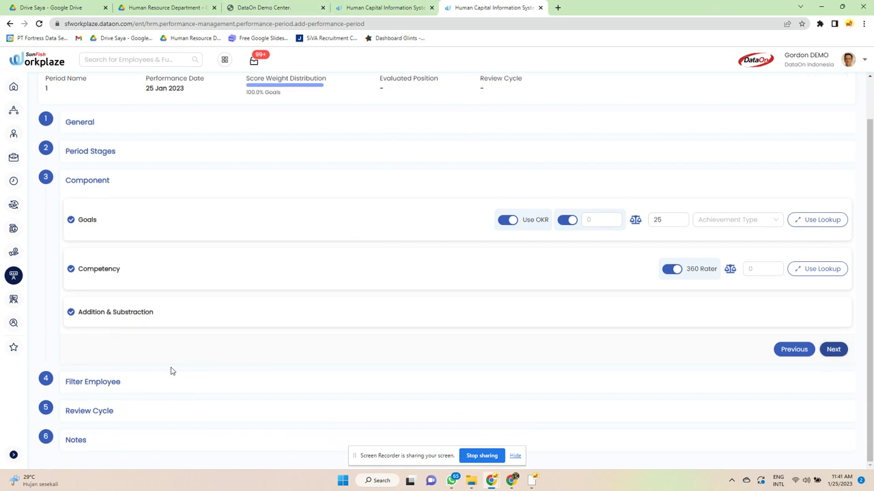
Set the Goals achievement type to 4 Score and the Competency weight to 25
left_click(731, 221)
left_click(717, 263)
left_click(758, 268)
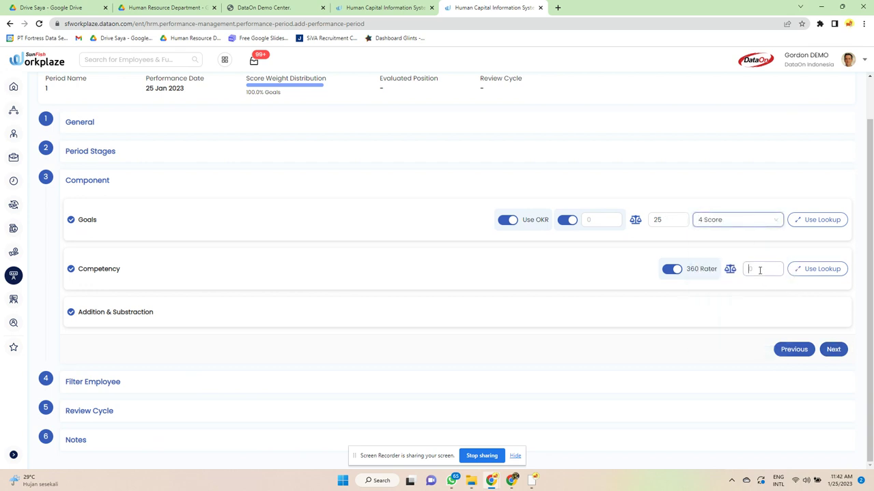
type("25")
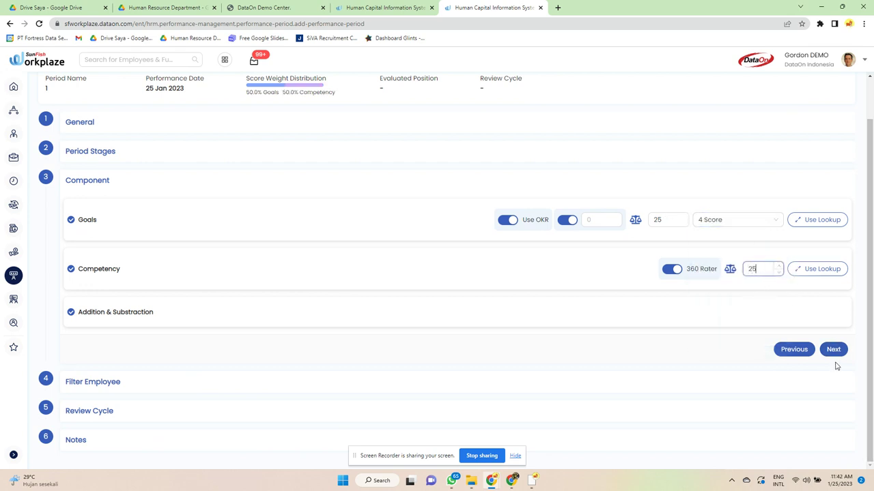
Examine the Use Lookup settings of the Competency and Goals components, closing each without changes
left_click(821, 270)
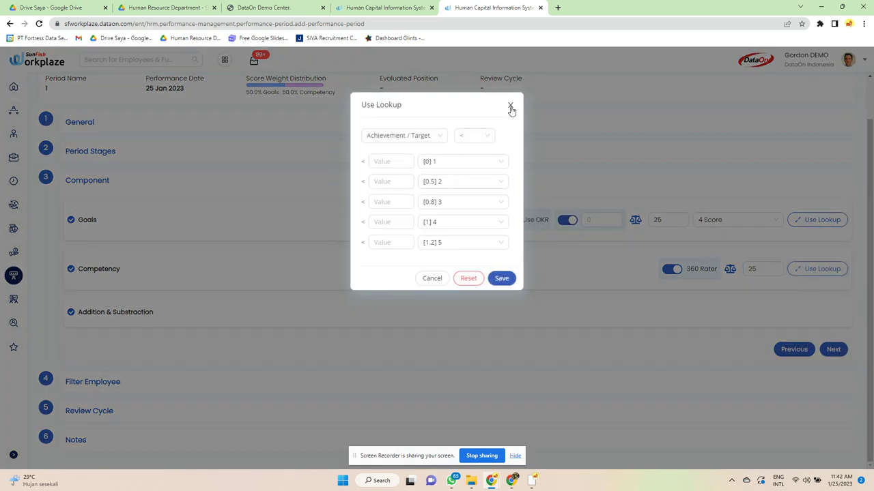
left_click(509, 106)
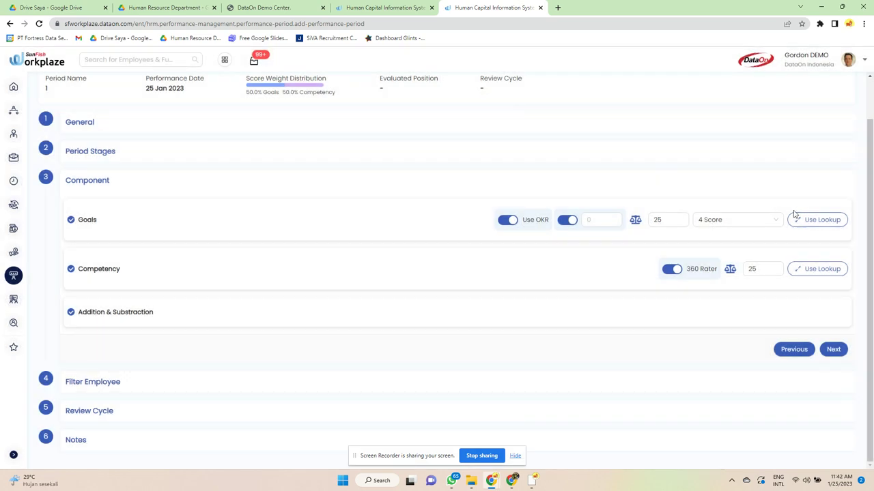
left_click(829, 222)
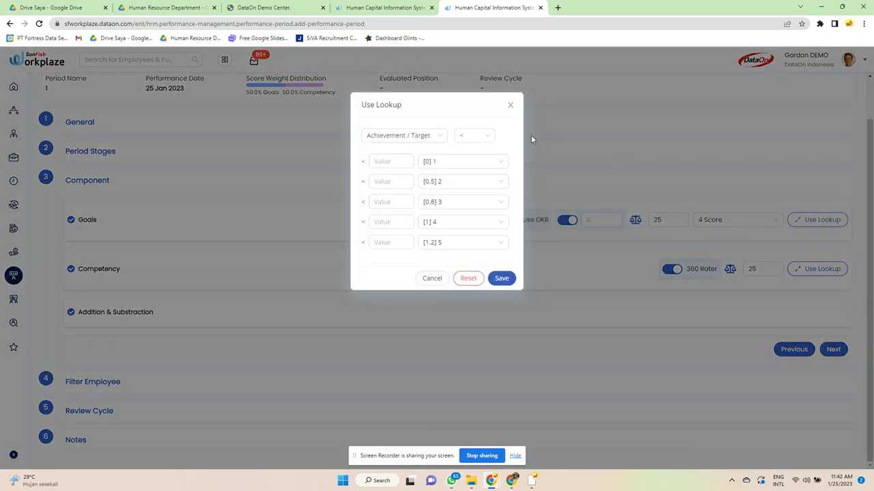
left_click(509, 107)
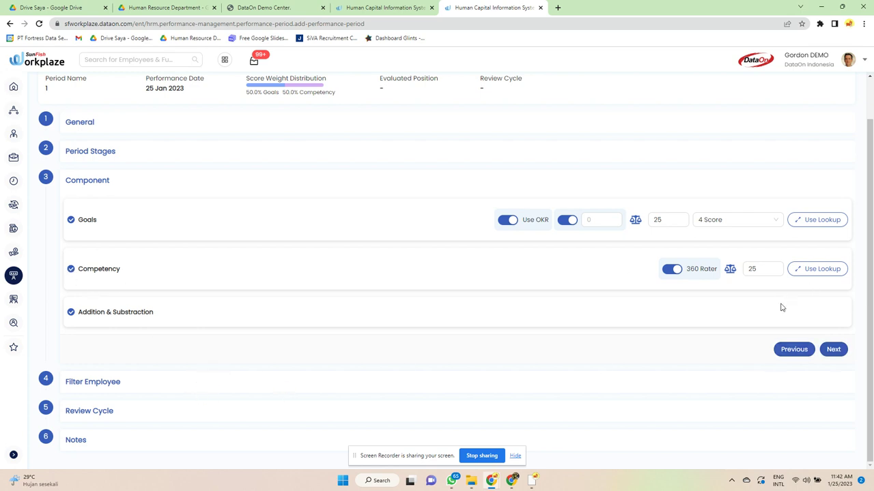
Set the ValidateTotal value of Goals to 25 and try to continue past the Component stage
left_click(830, 355)
left_click(599, 219)
type("25")
left_click(834, 350)
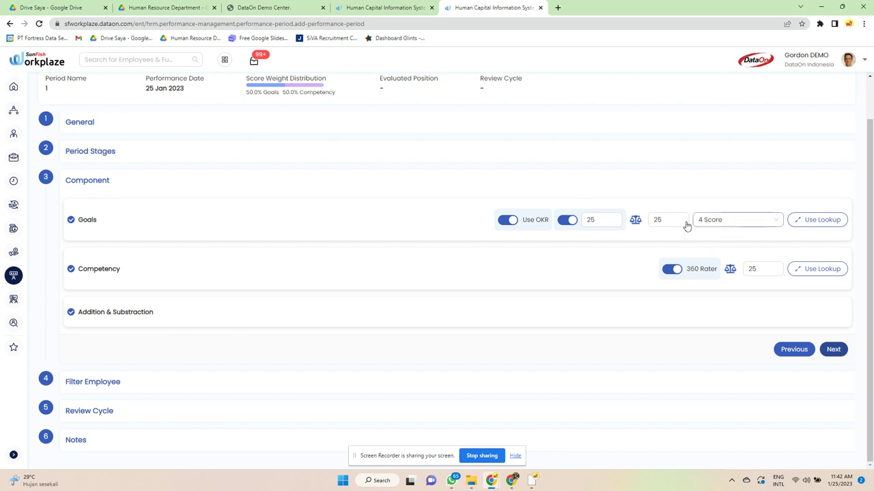
Deselect and reselect Competency, exclude Addition & Substraction, and try again to continue past the Component stage
left_click(71, 270)
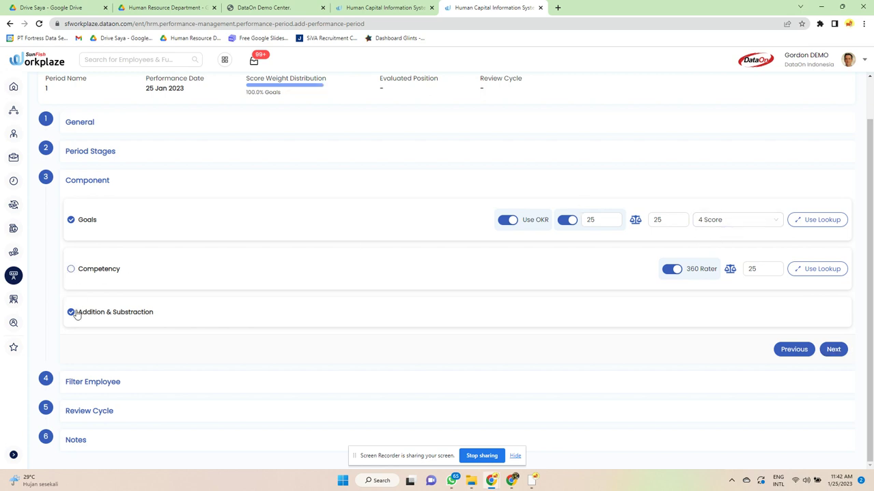
left_click(76, 276)
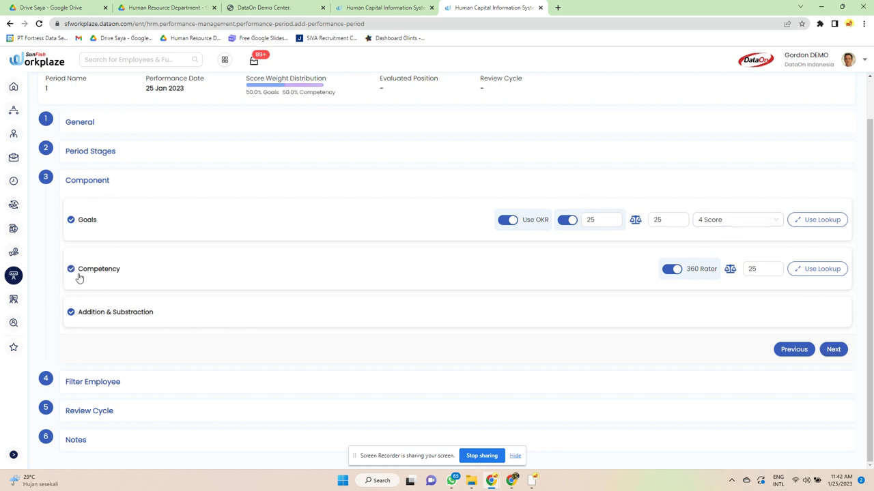
left_click(832, 351)
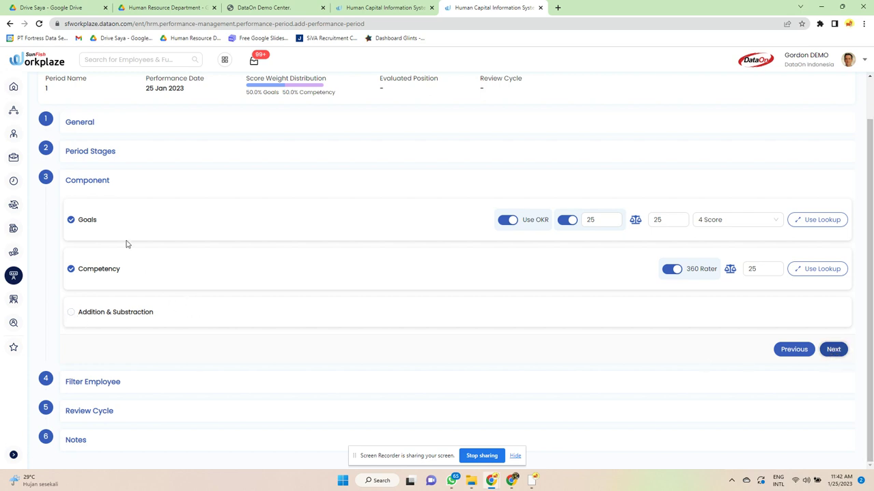
Deselect the Competency and Goals components, leave the new performance period unsaved and open the Objective Key Result page
left_click(72, 272)
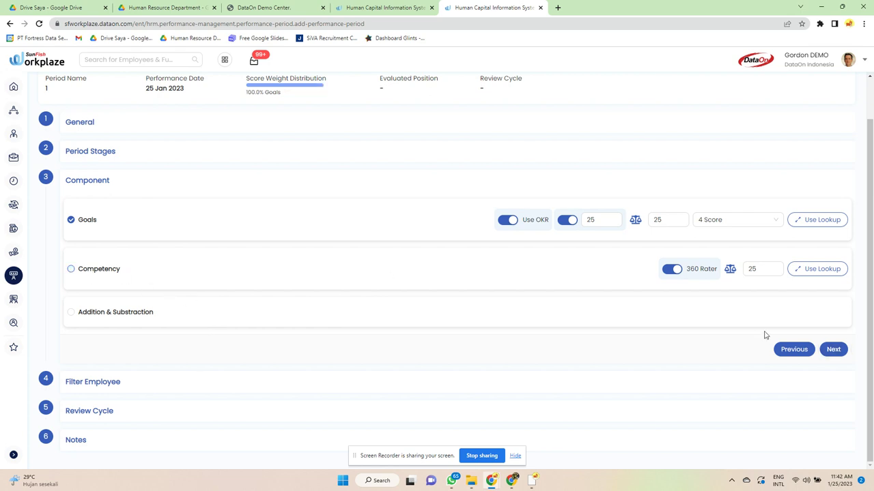
left_click(73, 221)
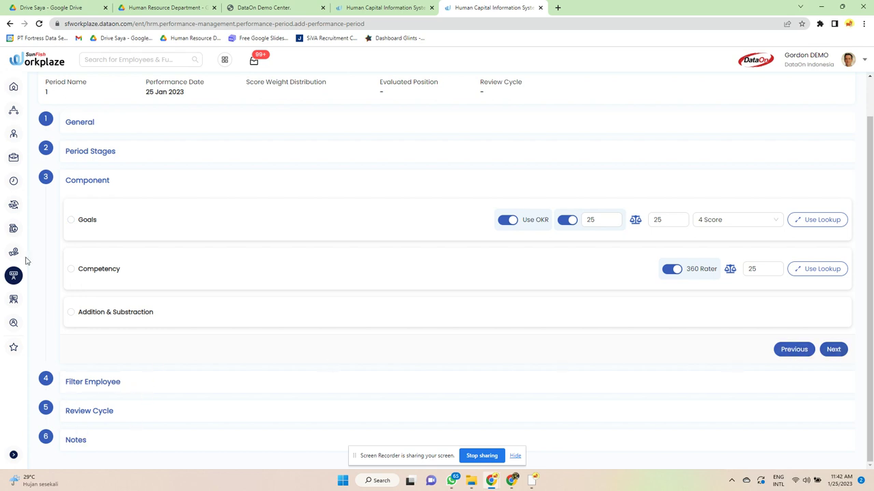
mouse_move(14, 275)
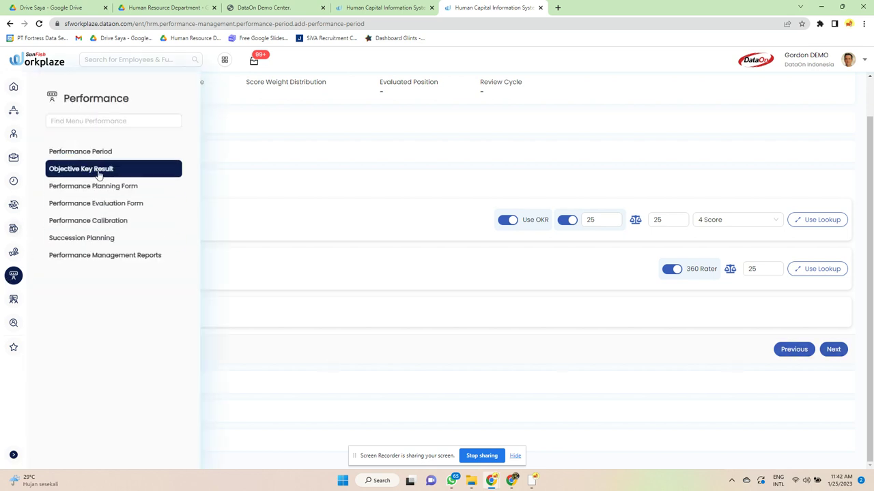
scroll(454, 247, "up", 1)
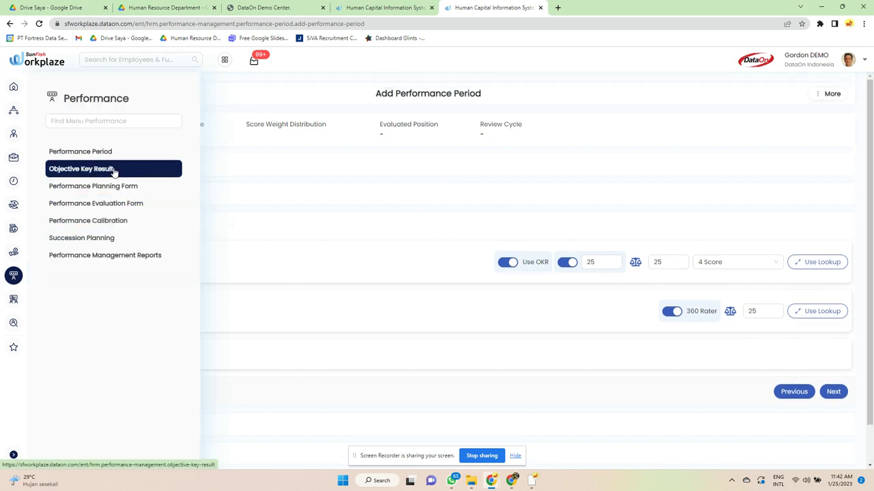
left_click(114, 172)
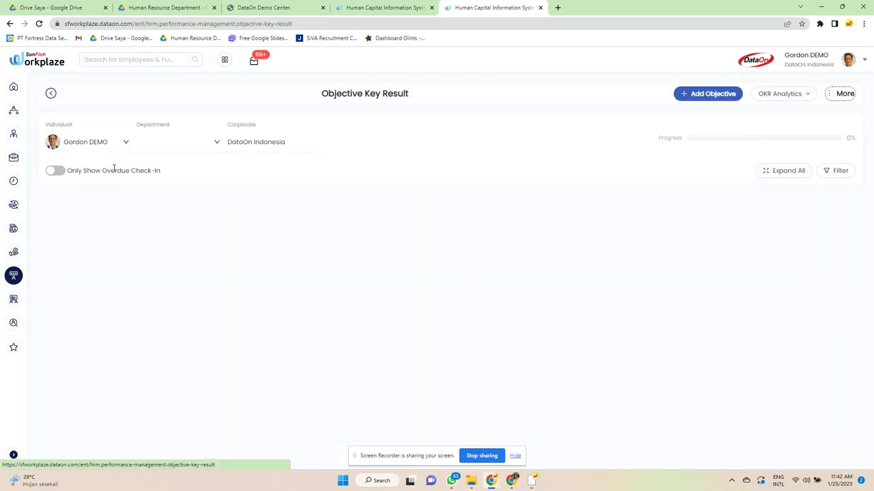
Toggle Only Show Overdue Check-In on and off, view the Finance and Accounting department's objectives and return to the individual's objectives
left_click(56, 174)
left_click(54, 173)
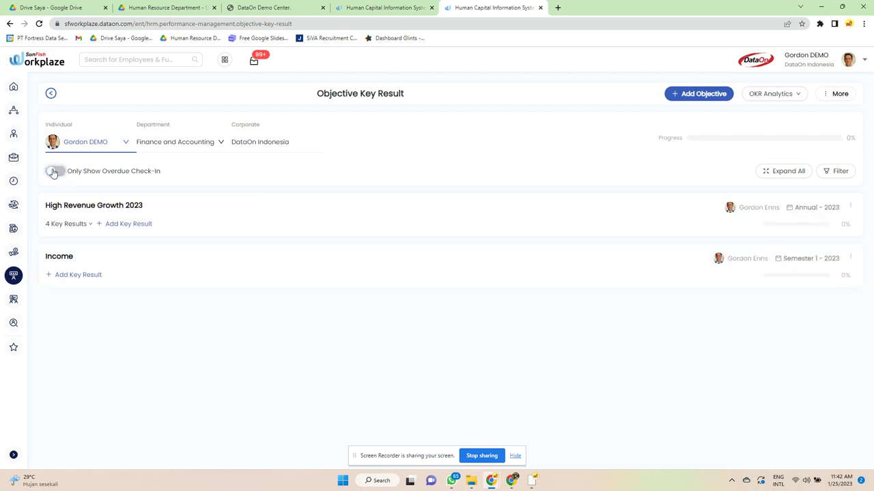
left_click(205, 141)
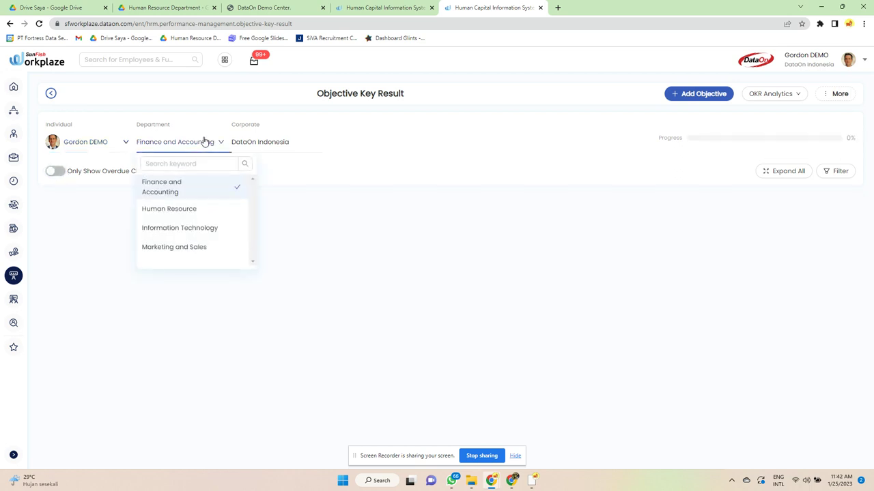
left_click(345, 146)
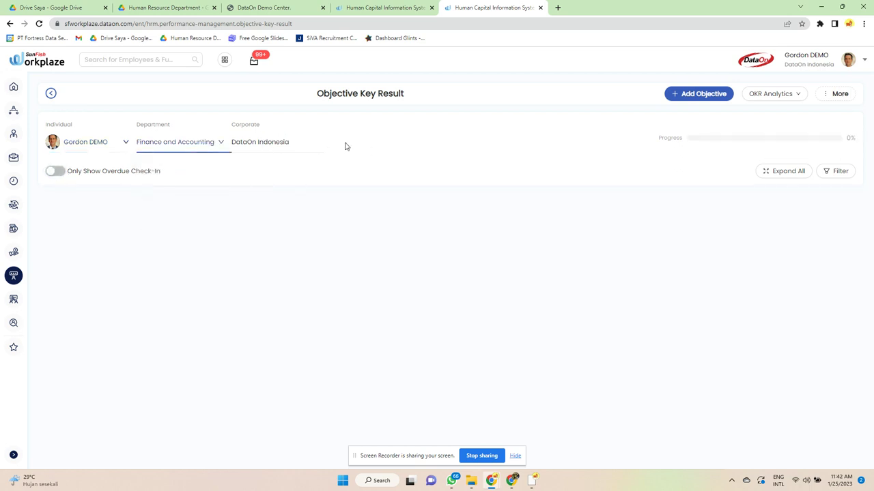
left_click(100, 143)
left_click(290, 184)
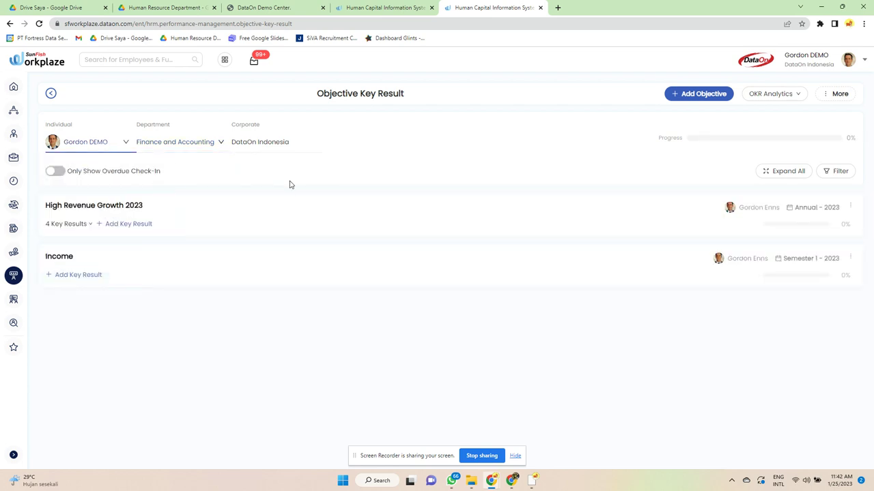
Start a guided key result for High Revenue Growth 2023 as KPI Based, with a starting value and an Increase direction
left_click(122, 225)
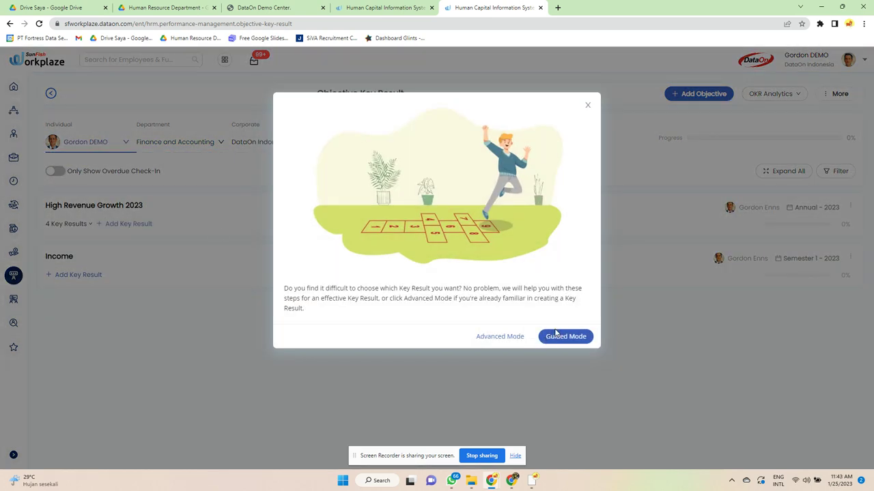
left_click(558, 336)
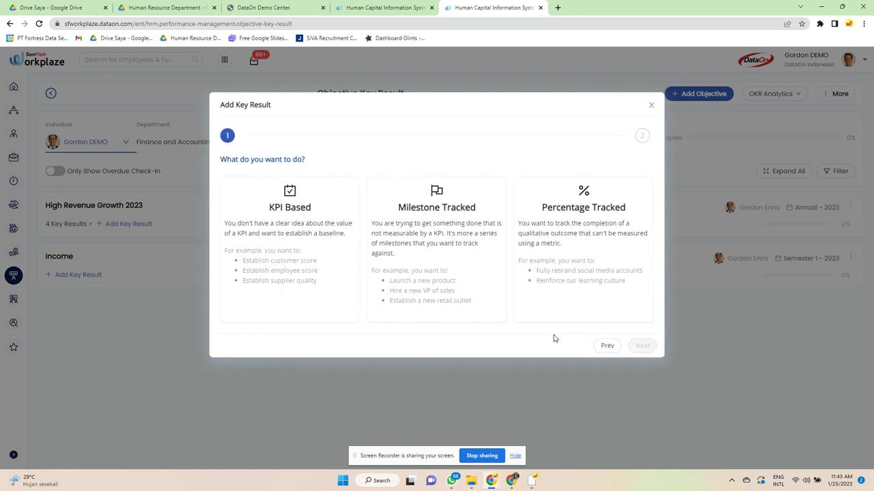
left_click(349, 248)
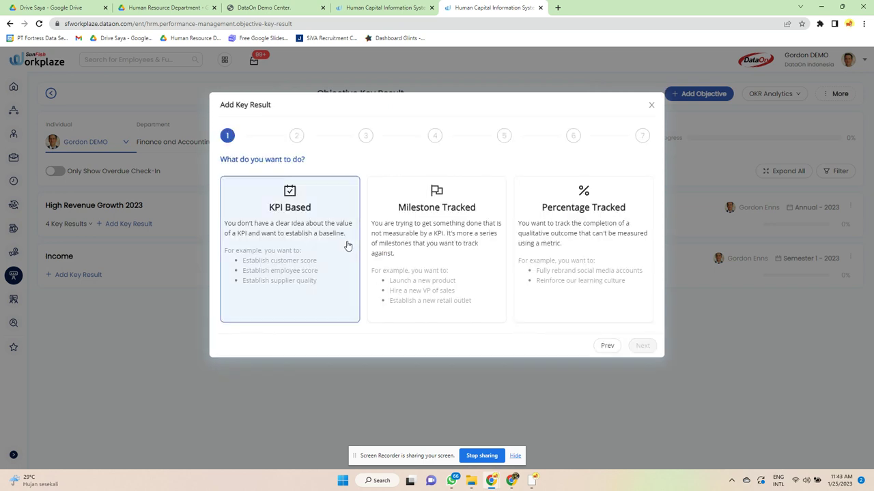
left_click(641, 346)
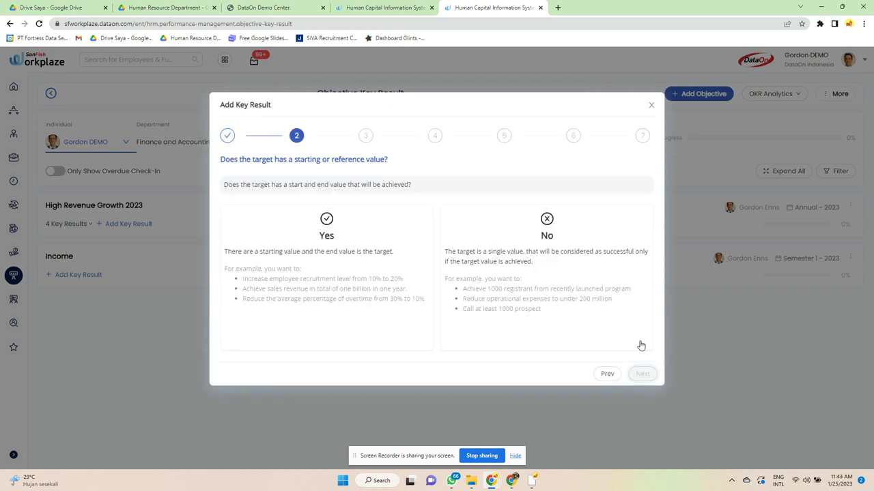
left_click(380, 253)
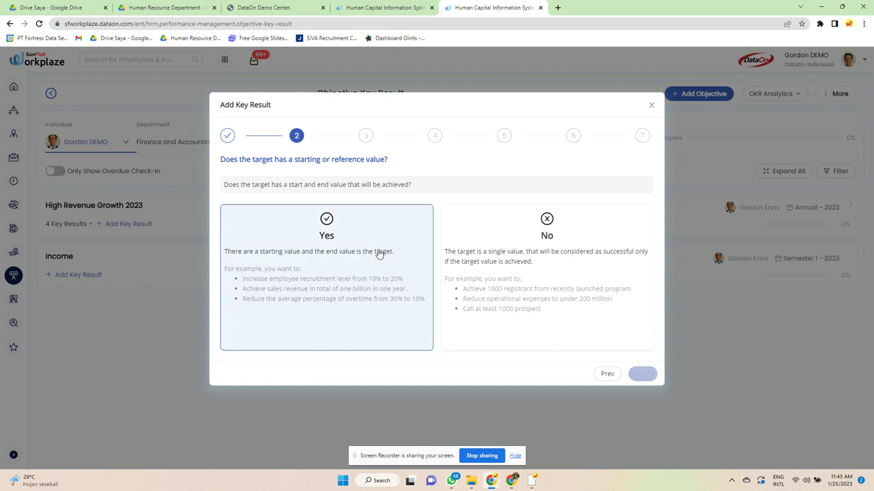
left_click(645, 372)
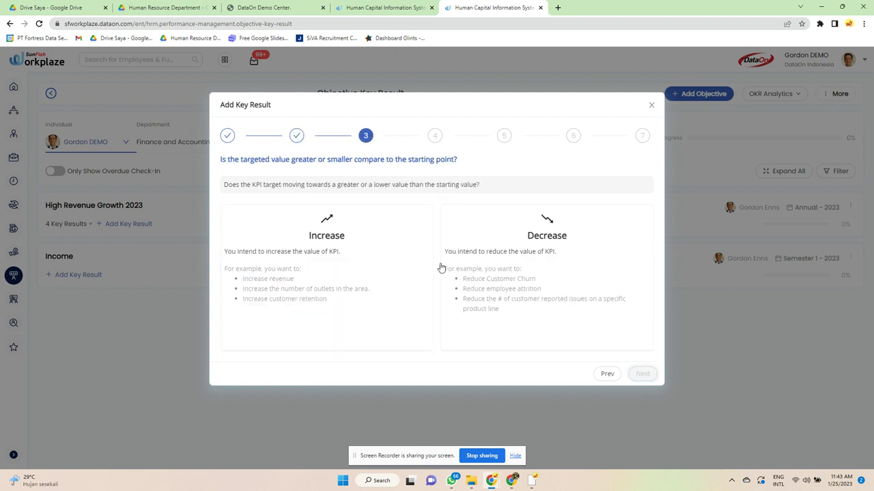
left_click(367, 253)
left_click(642, 374)
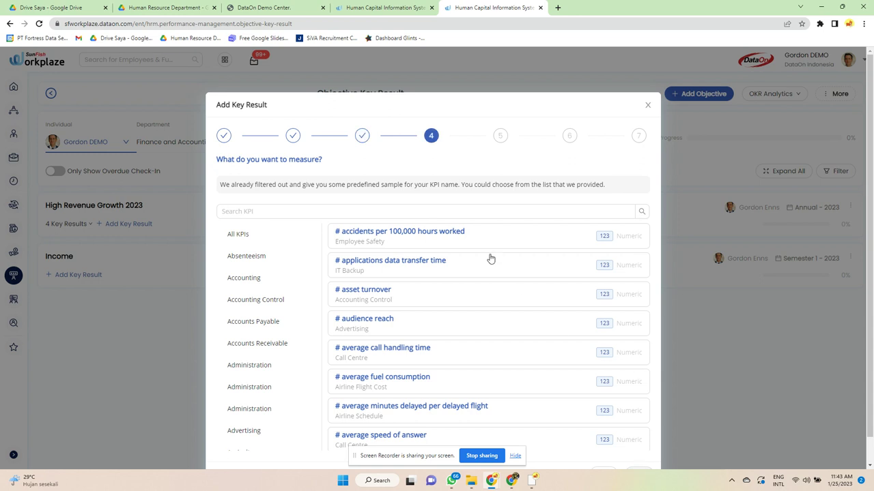
Choose "# accidents per 100,000 hours worked" as the KPI to measure and continue to the schedule stage
left_click(456, 249)
left_click(452, 276)
left_click(460, 246)
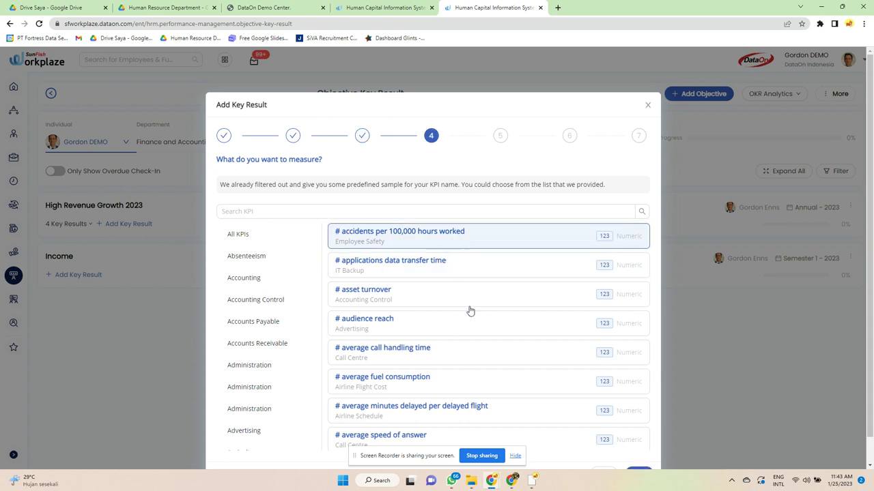
scroll(477, 341, "down", 5)
scroll(501, 400, "down", 10)
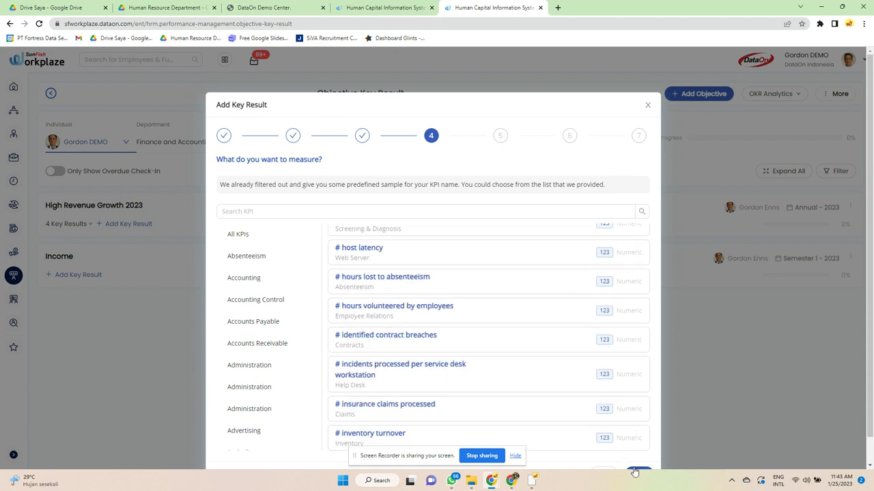
left_click(633, 471)
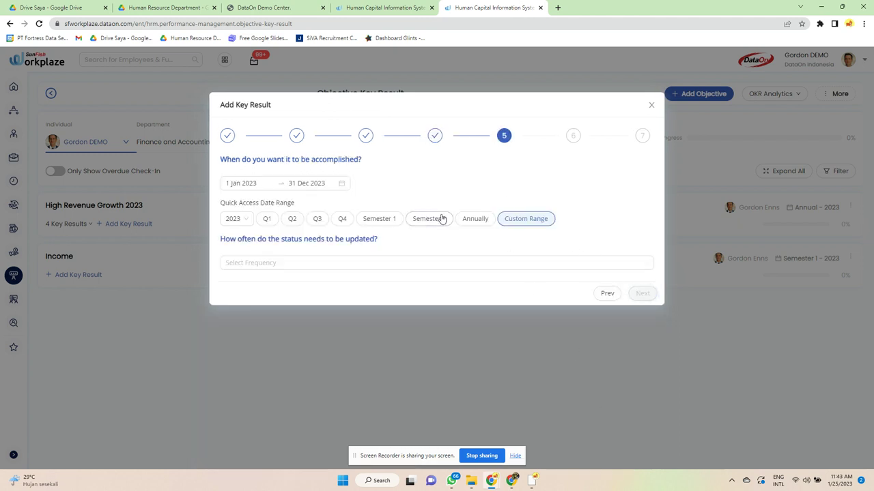
Schedule the key result for Semester 1 of 2023 with an Everyday update frequency and keep the default employee as assignee
left_click(386, 220)
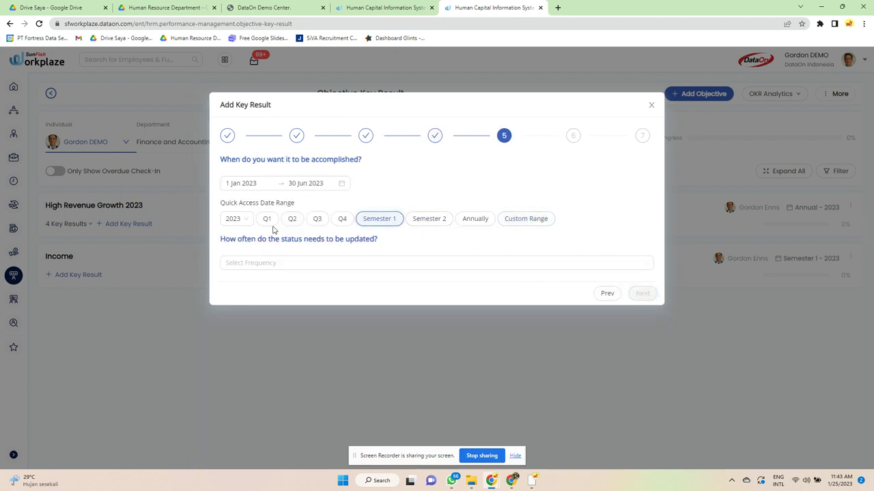
left_click(275, 267)
left_click(248, 285)
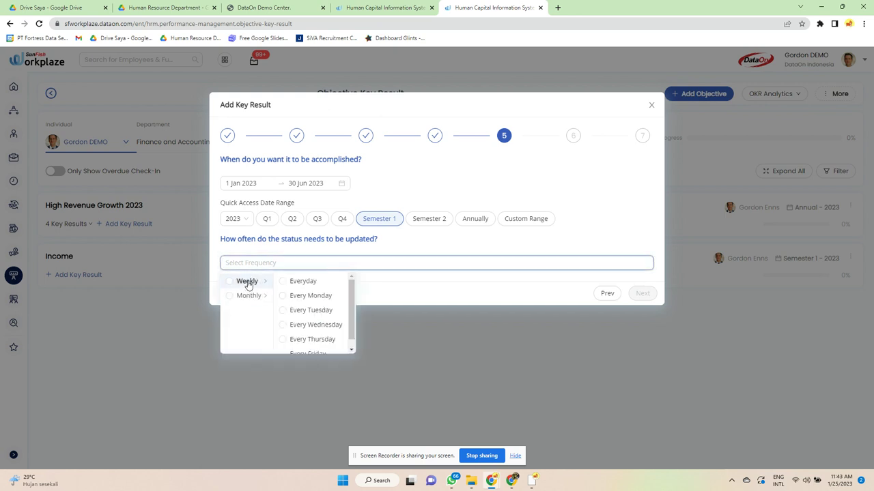
left_click(300, 280)
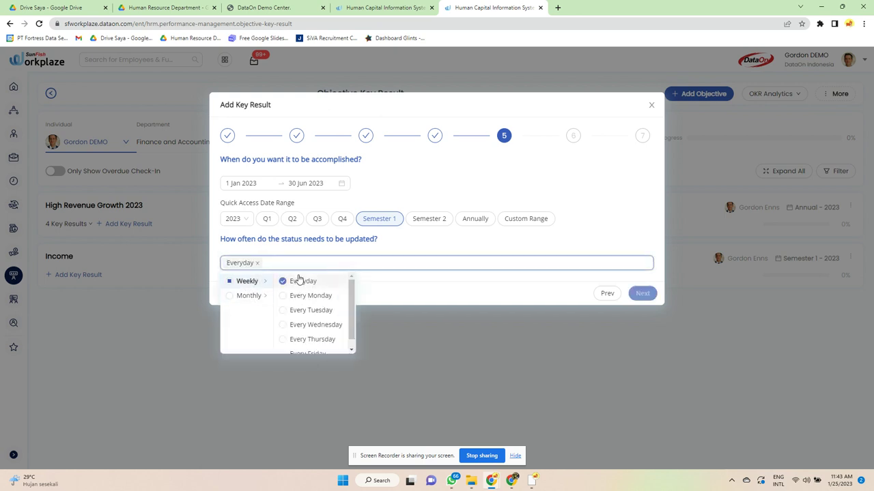
left_click(642, 293)
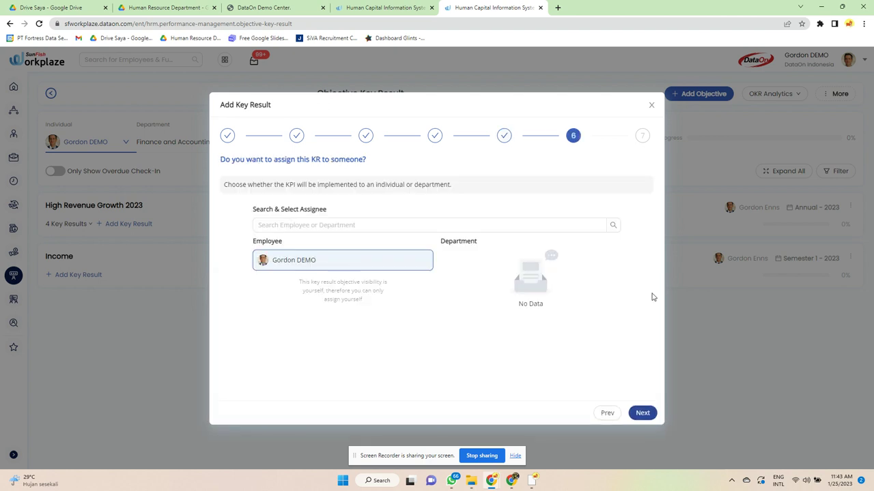
left_click(397, 225)
left_click(645, 416)
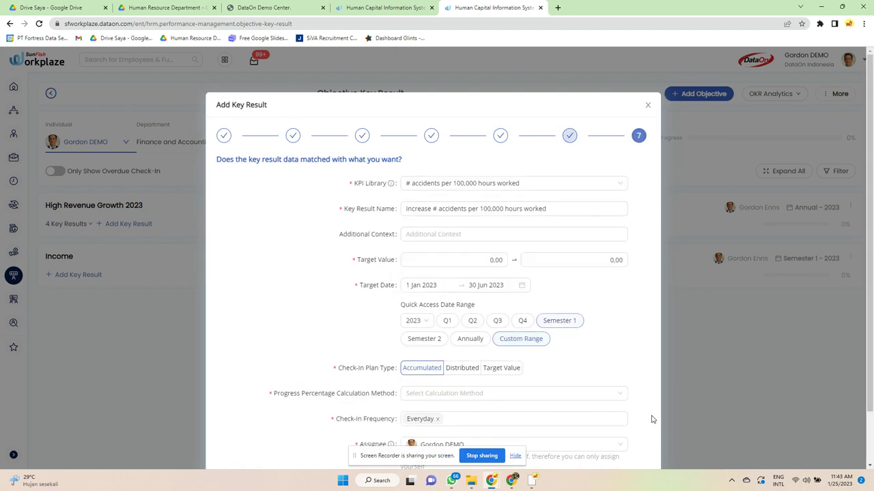
Set the key result's target value from 10 to 100 and the calculation method to Latest, and submit it
scroll(635, 350, "down", 2)
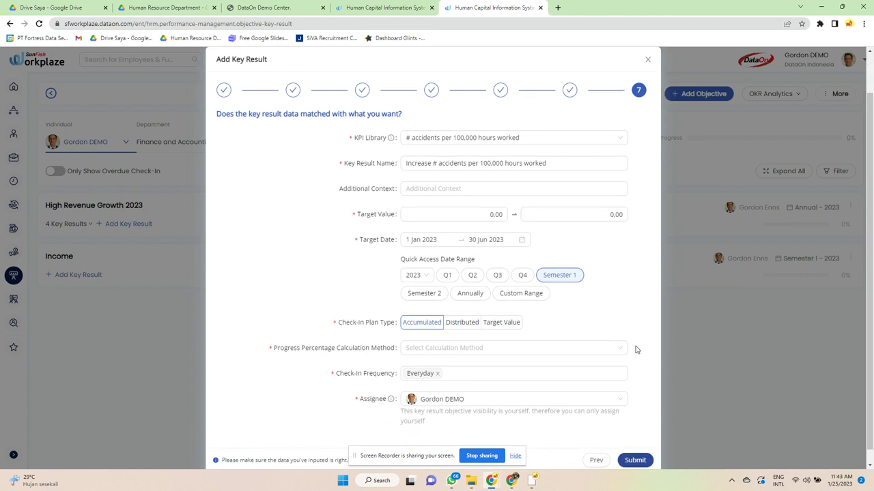
left_click(634, 447)
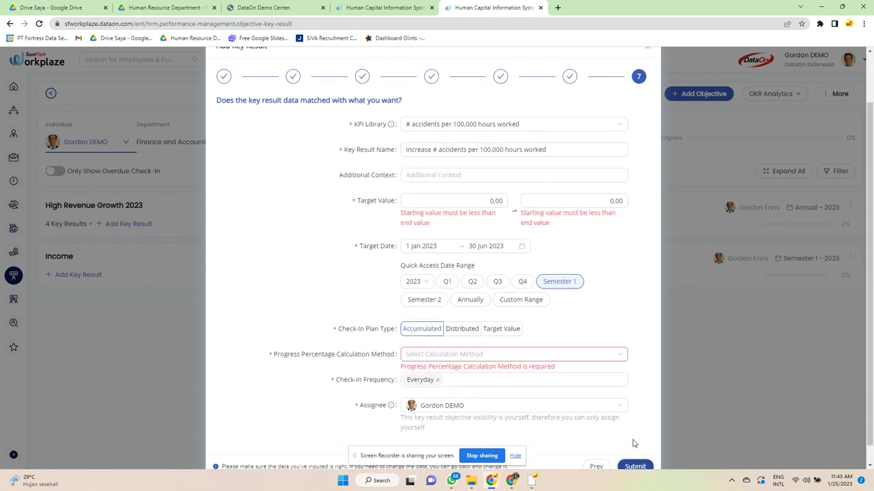
left_click(497, 199)
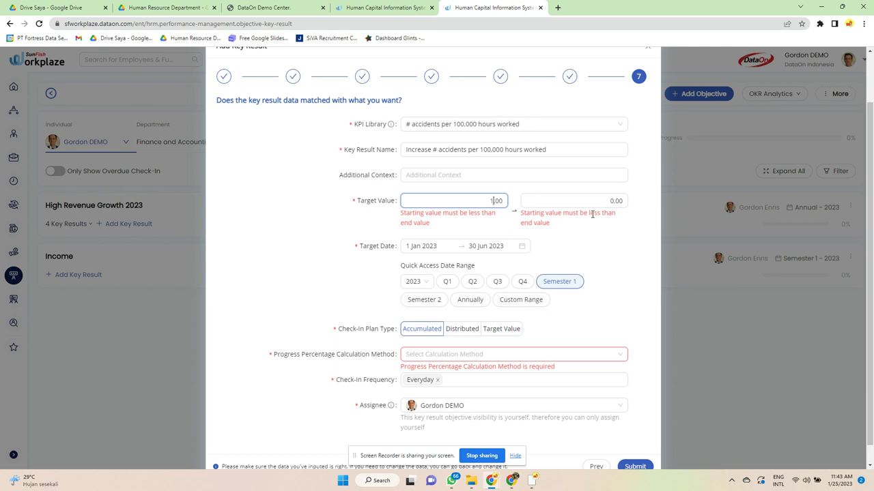
key("Tab")
type("100")
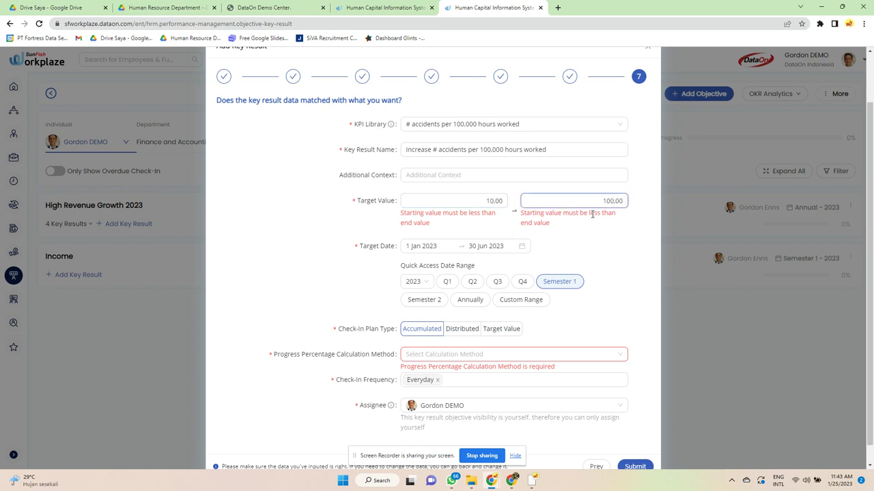
left_click(526, 355)
left_click(511, 382)
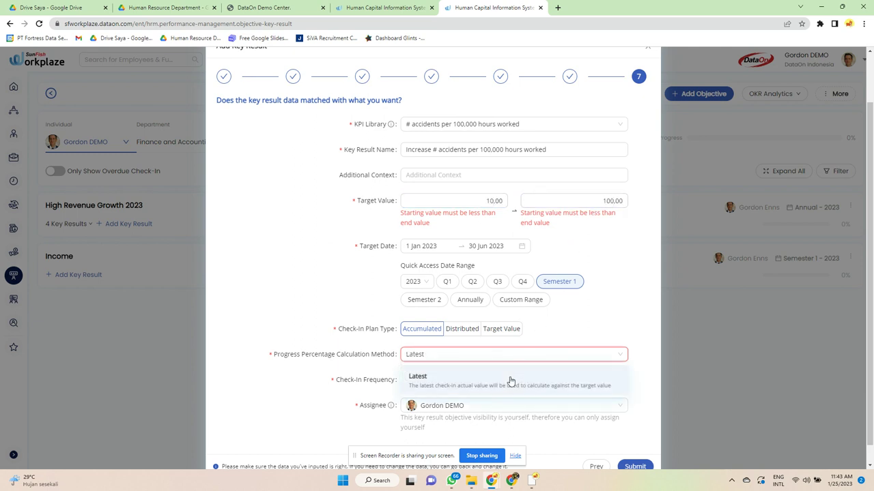
scroll(591, 392, "down", 1)
left_click(633, 448)
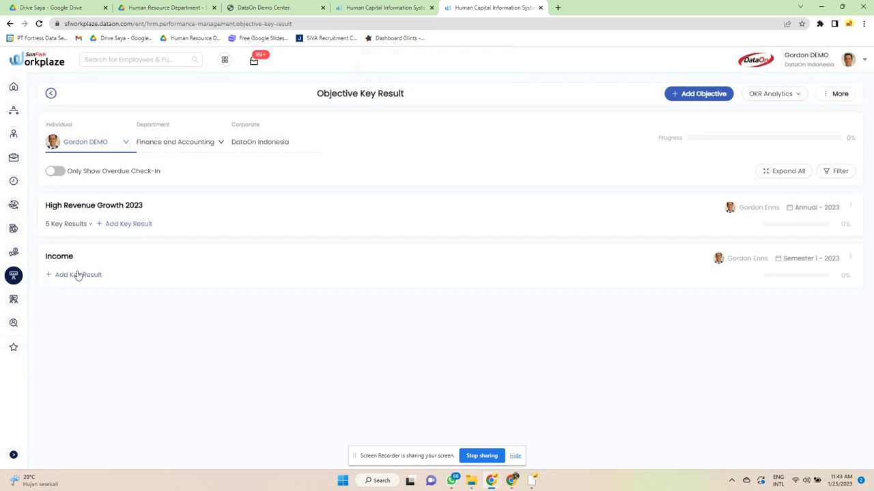
Start a guided key result for the Income objective as Milestone Tracked and continue to the milestone sequence stage
left_click(78, 275)
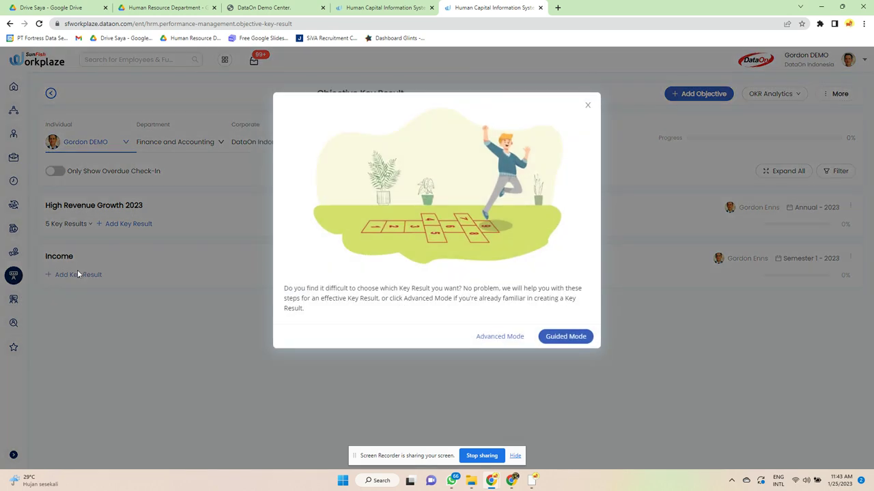
left_click(569, 335)
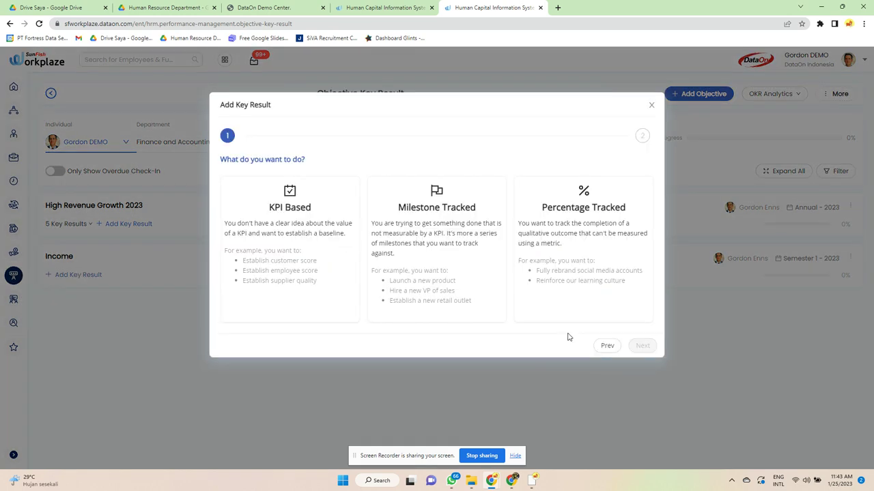
left_click(455, 262)
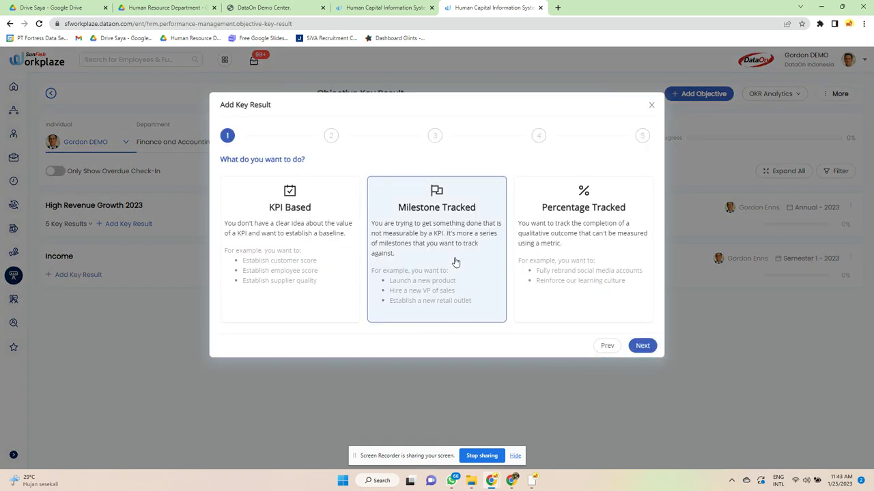
left_click(645, 348)
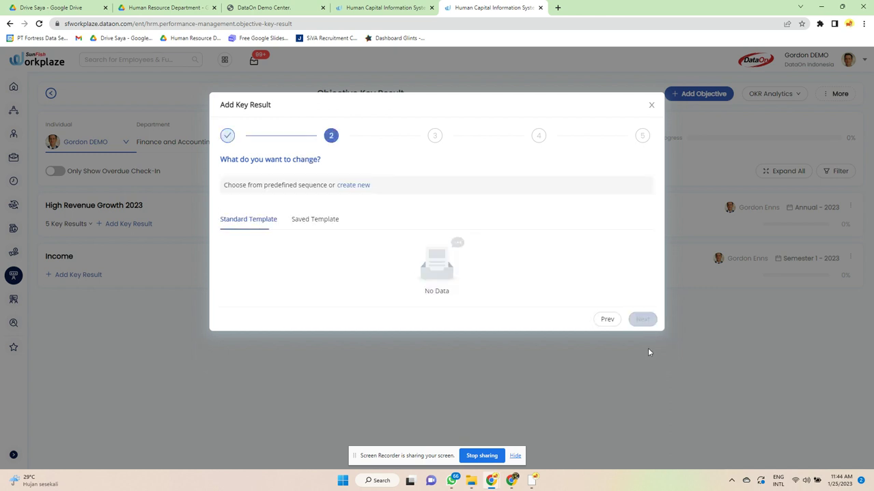
Create a new milestone sequence saved as a template, naming both the sequence and its first milestone 1
left_click(331, 224)
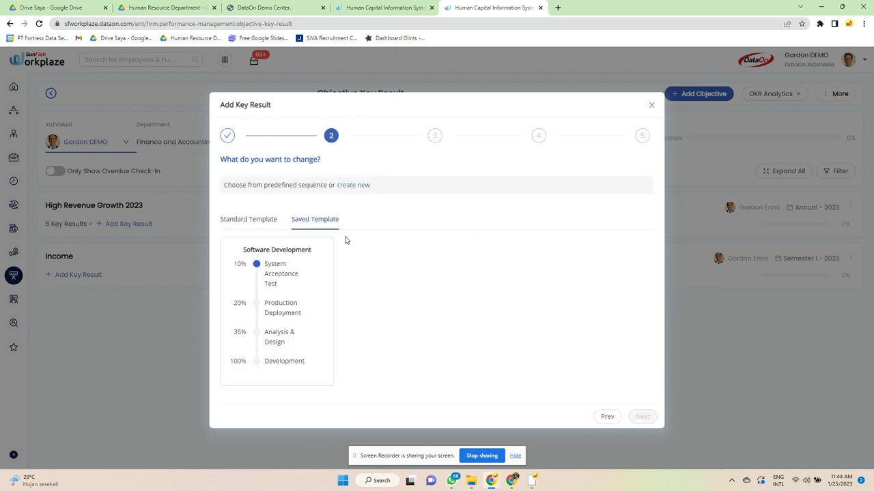
left_click(354, 187)
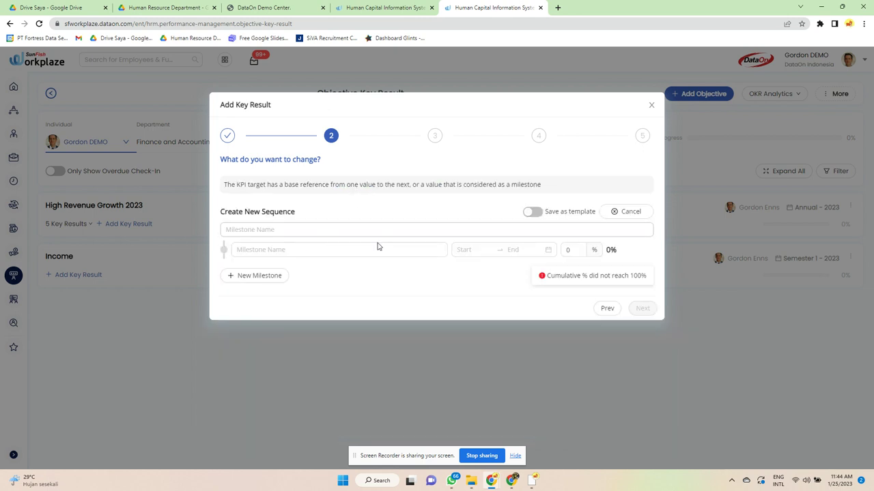
left_click(422, 229)
left_click(533, 212)
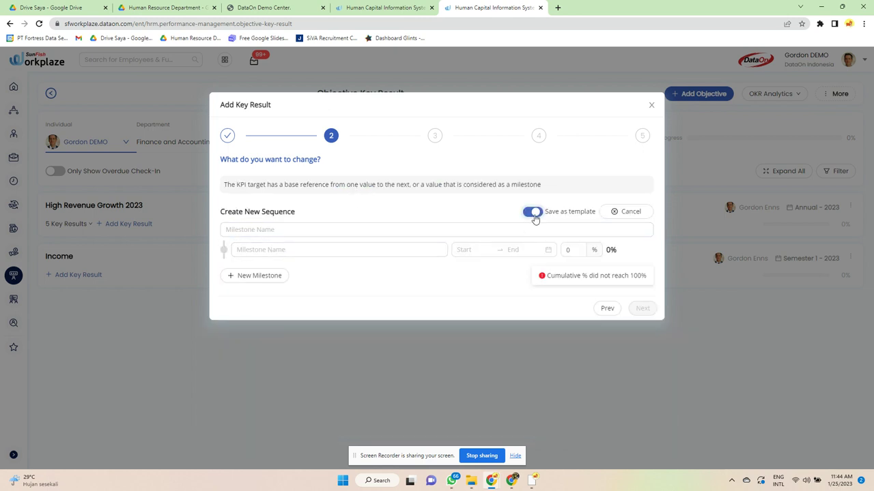
left_click(396, 234)
left_click(385, 250)
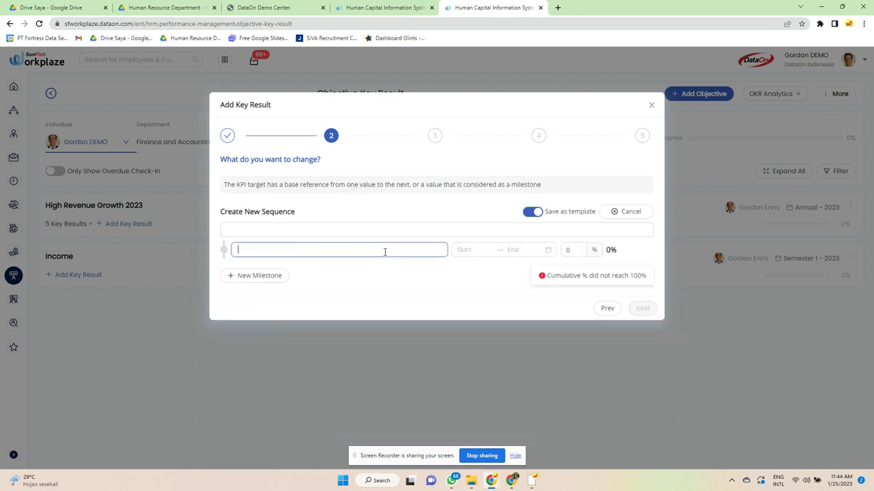
left_click(391, 228)
type("1")
left_click(369, 250)
type("1")
Set the milestone's period from 01/25/2023 to 06/27/2023 and its weight to 100%, and continue to the schedule stage
left_click(486, 251)
left_click(514, 348)
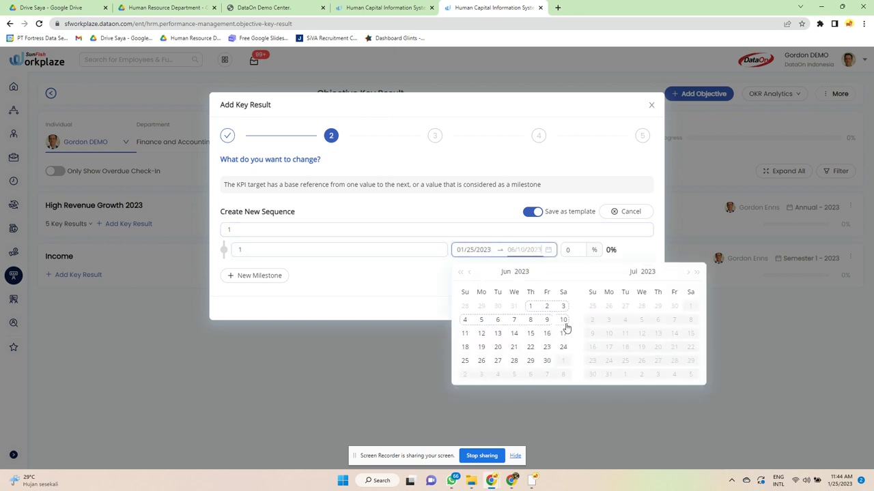
left_click(620, 307)
left_click(581, 252)
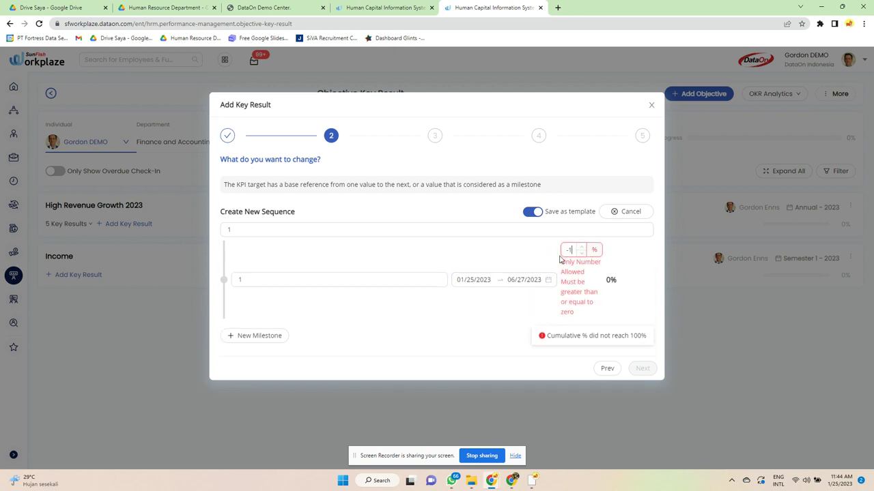
key("BackSpace")
key("BackSpace")
type("100")
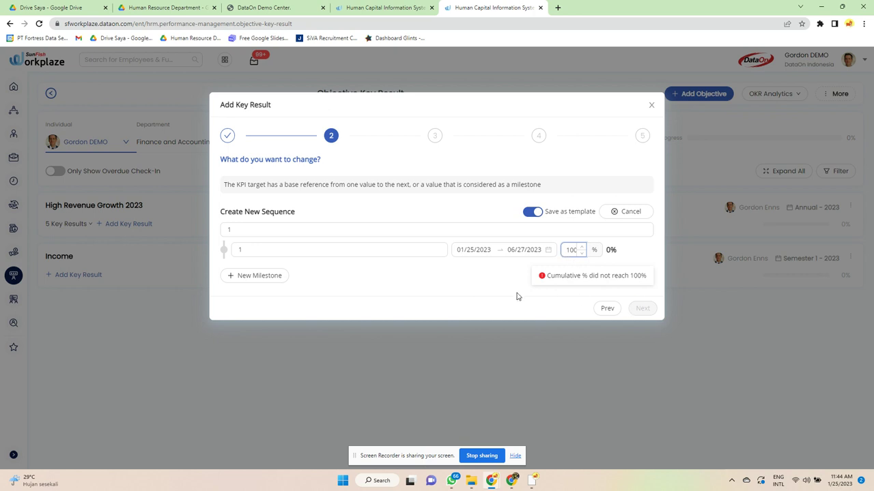
left_click(642, 308)
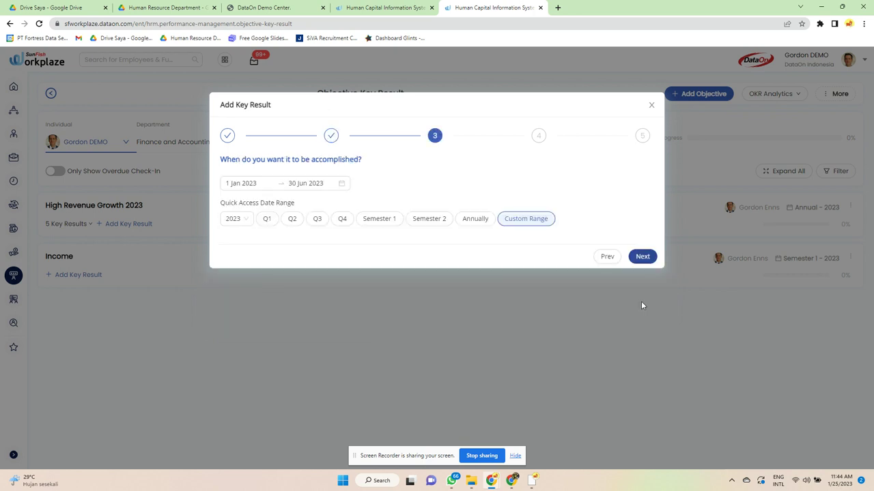
Keep the default target dates and assign the milestone-tracked key result to the Finance and Accounting department
left_click(640, 257)
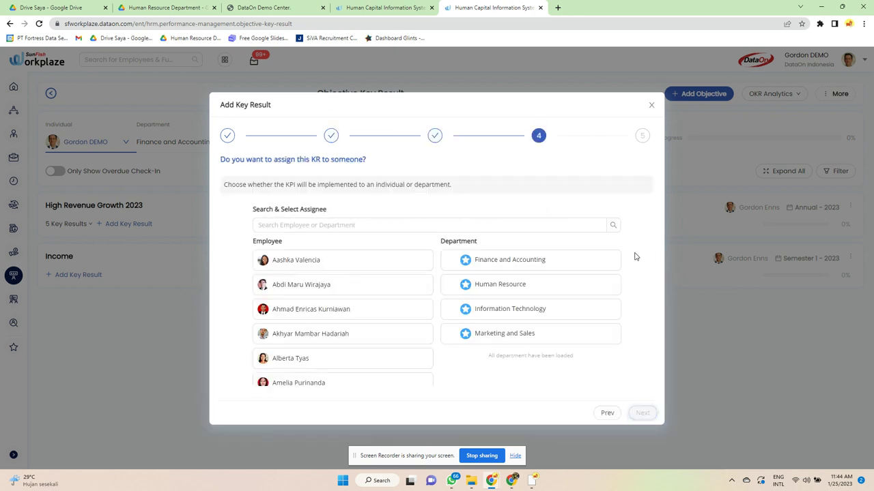
left_click(386, 260)
left_click(505, 258)
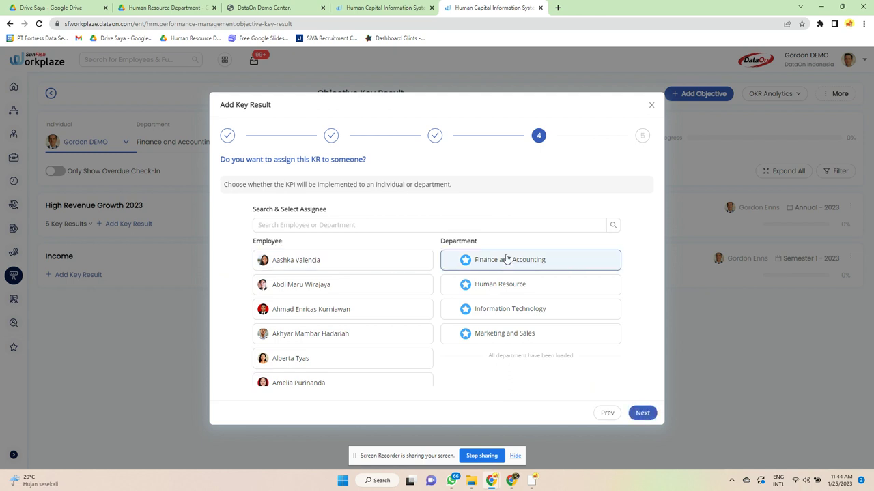
left_click(642, 413)
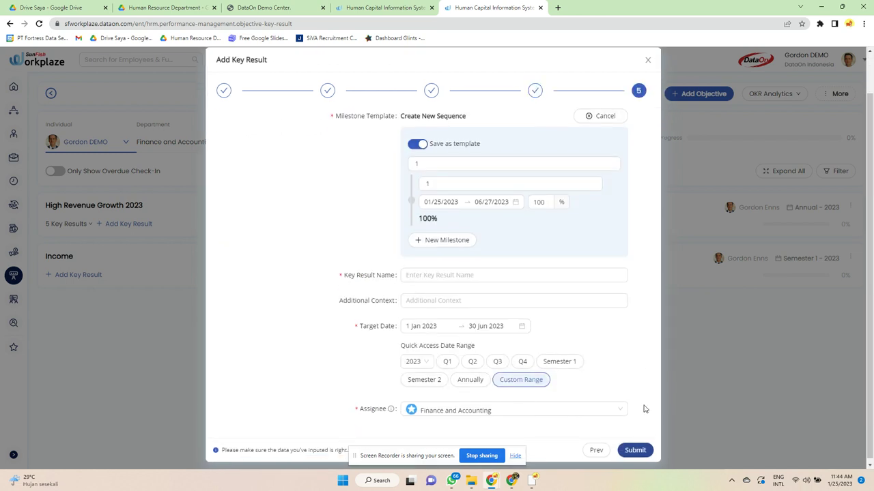
Name the milestone-tracked key result 21 and submit it
left_click(634, 447)
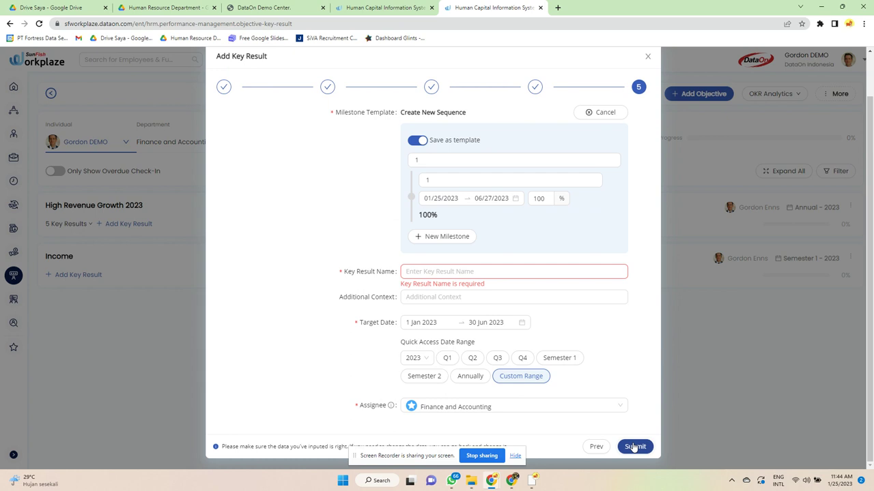
left_click(475, 269)
type("21")
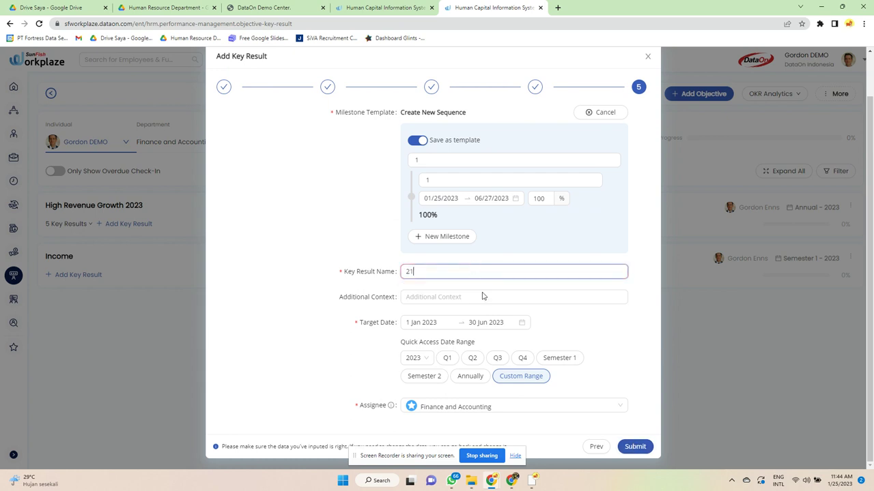
left_click(635, 447)
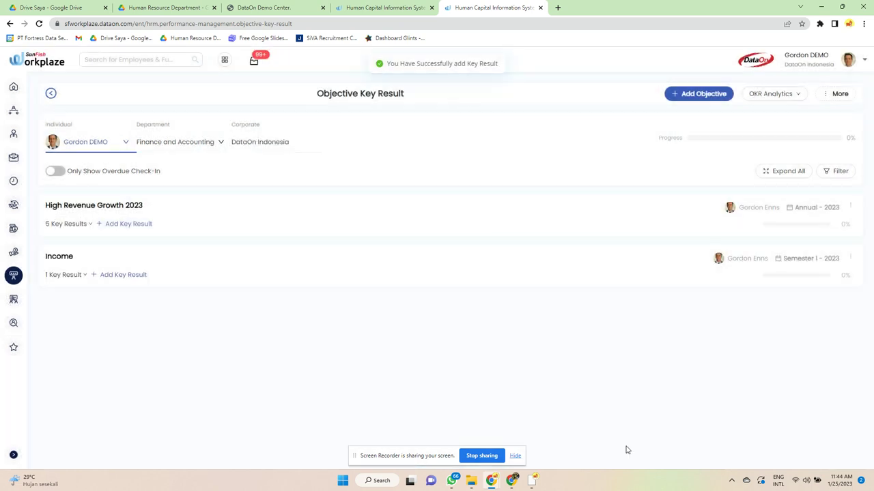
left_click(110, 224)
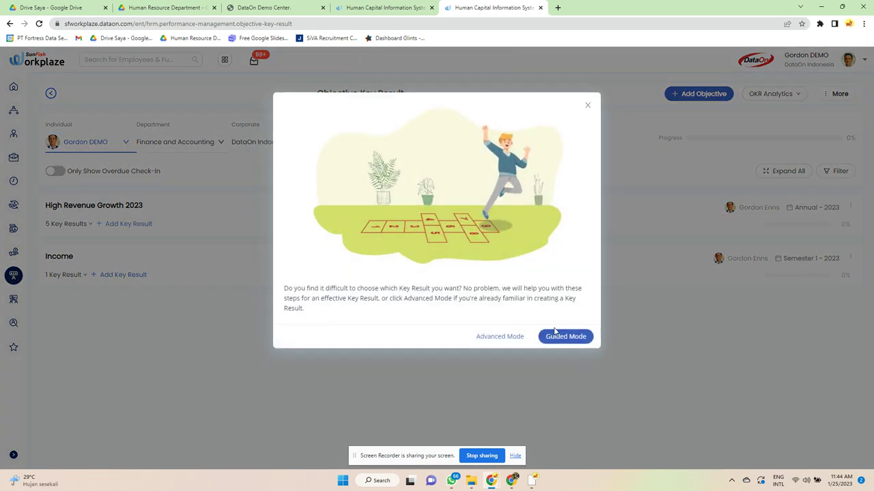
left_click(509, 336)
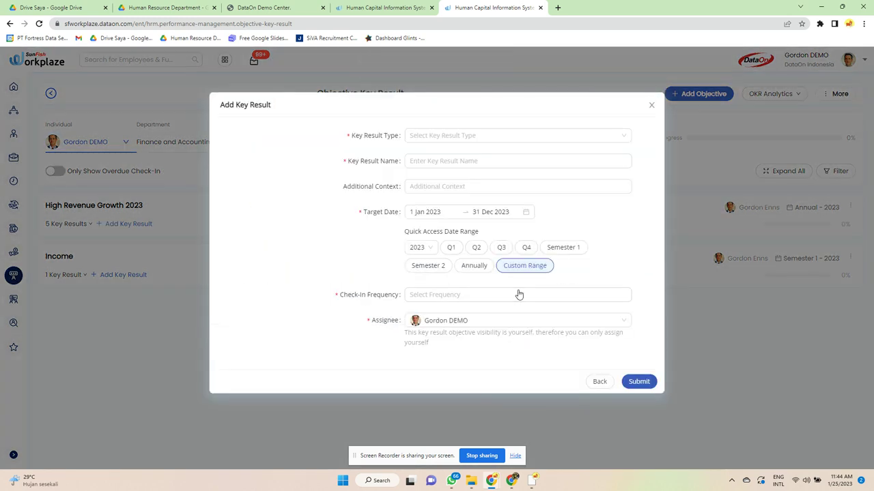
left_click(651, 106)
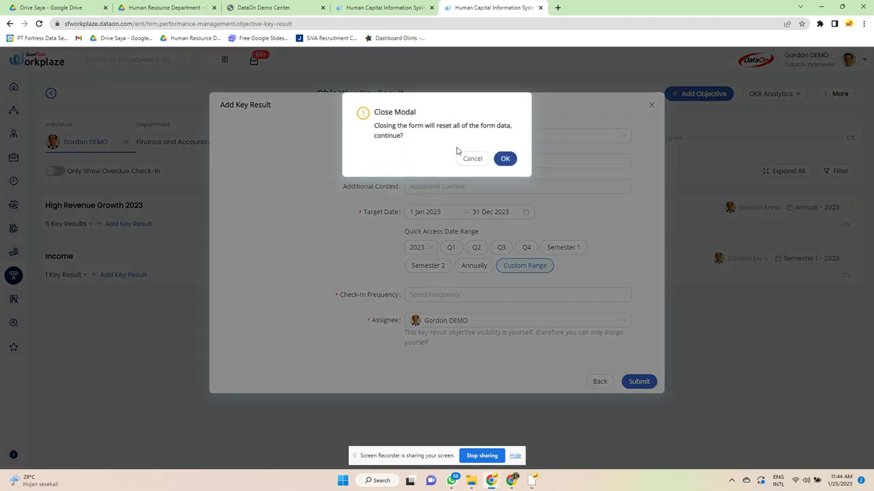
left_click(504, 159)
Start a guided key result for High Revenue Growth 2023 as Percentage Tracked and continue to the schedule stage
left_click(132, 227)
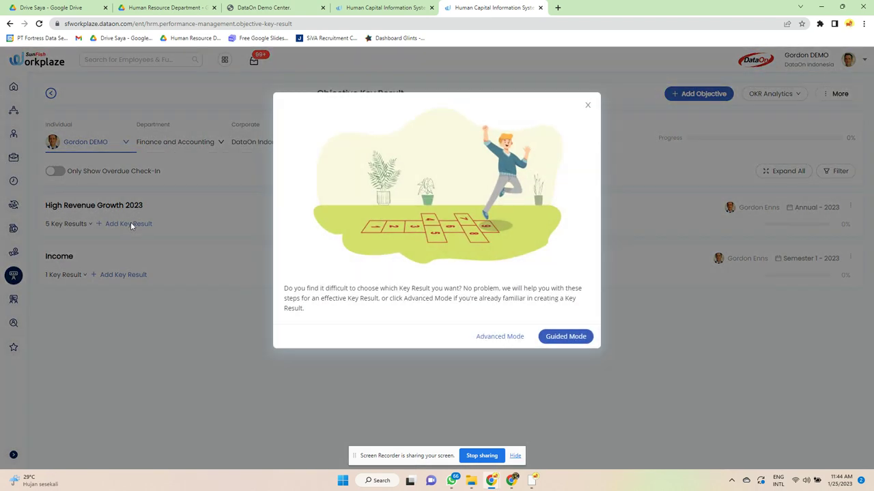
left_click(549, 334)
left_click(438, 273)
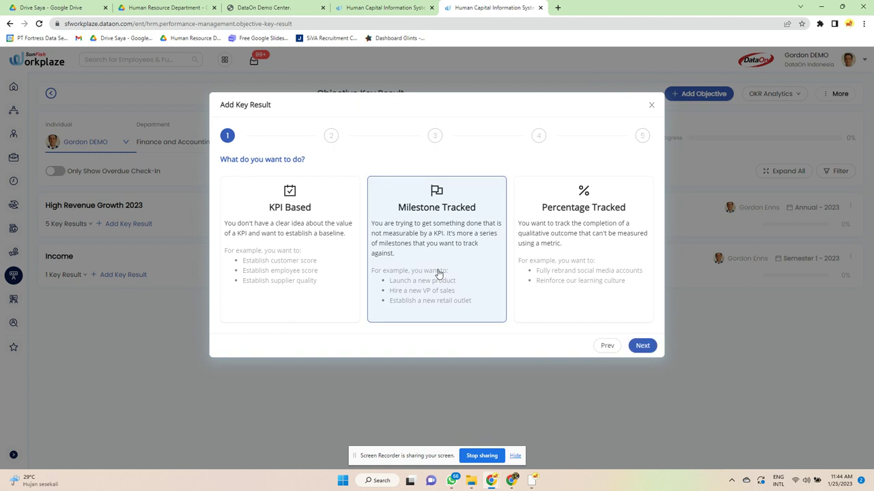
left_click(592, 289)
left_click(642, 346)
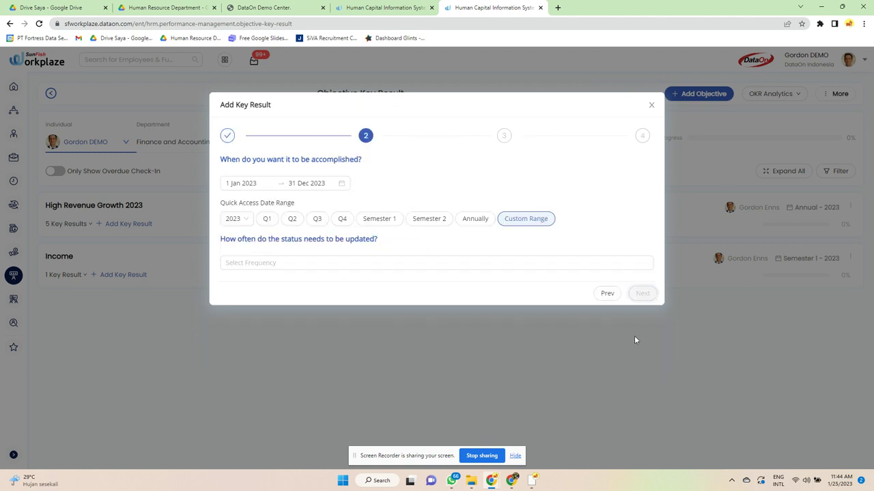
Schedule the key result for Semester 1 of 2023 with a monthly Last Day update frequency and keep the default employee as assignee
left_click(366, 221)
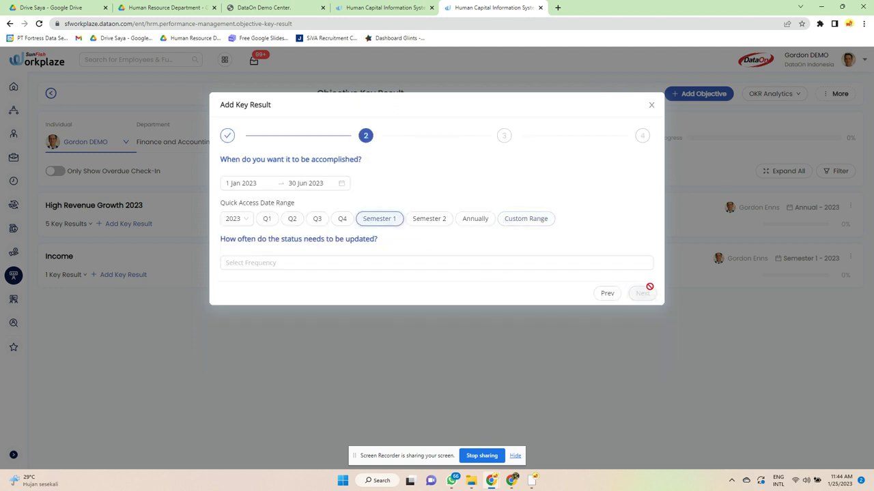
left_click(546, 262)
left_click(245, 296)
left_click(307, 282)
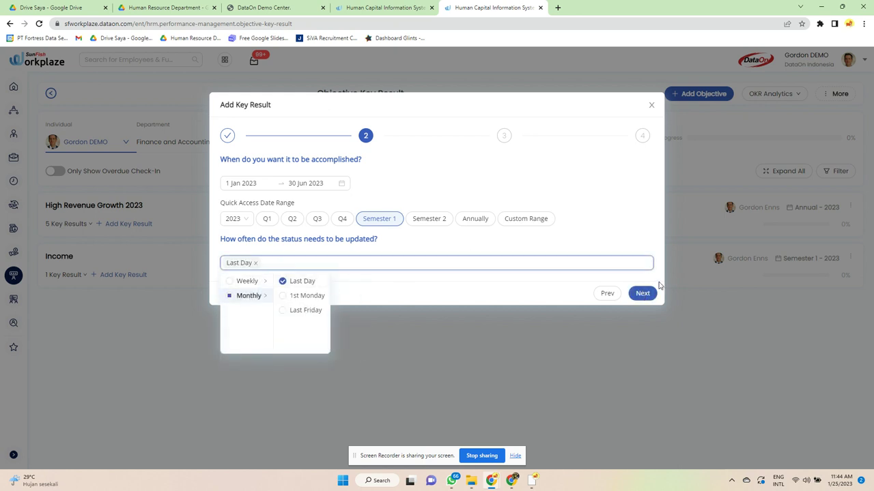
left_click(649, 294)
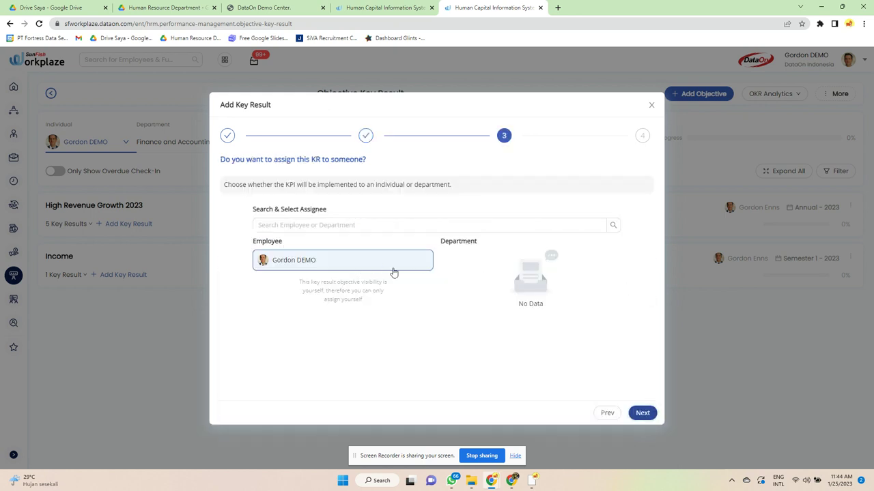
left_click(642, 413)
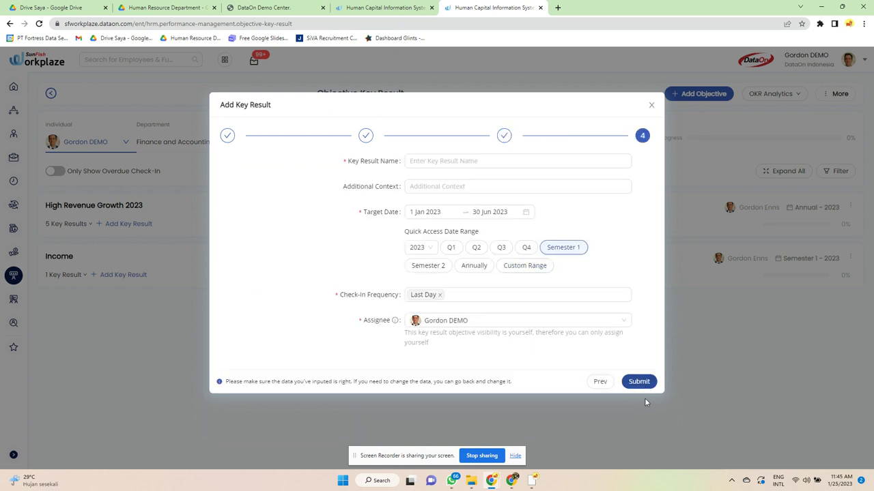
Name the percentage-tracked key result 12 and submit it
left_click(638, 382)
left_click(487, 161)
type("12")
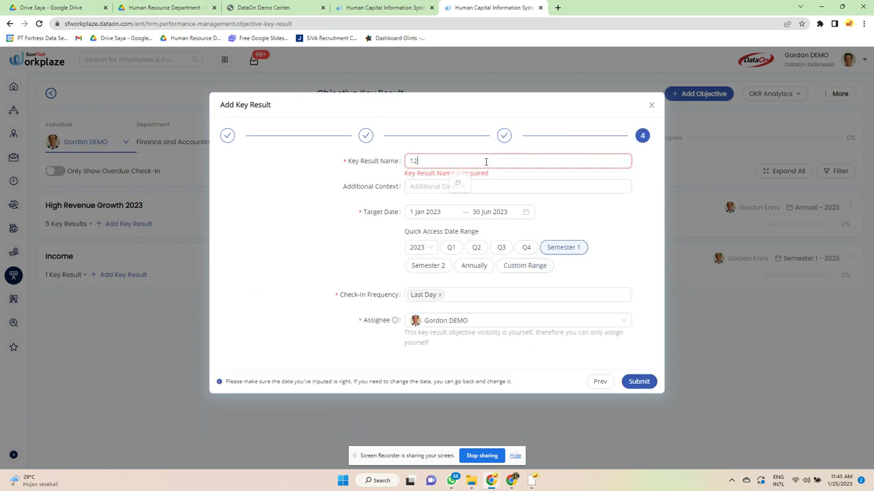
left_click(641, 381)
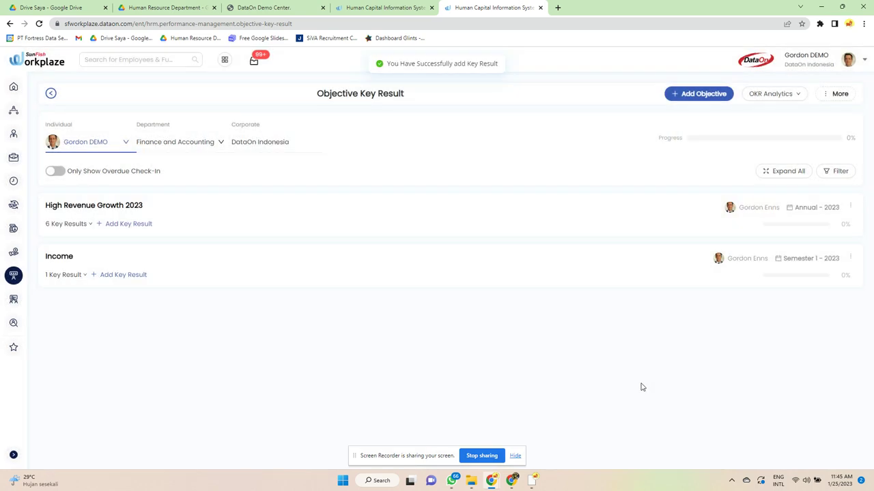
left_click(123, 275)
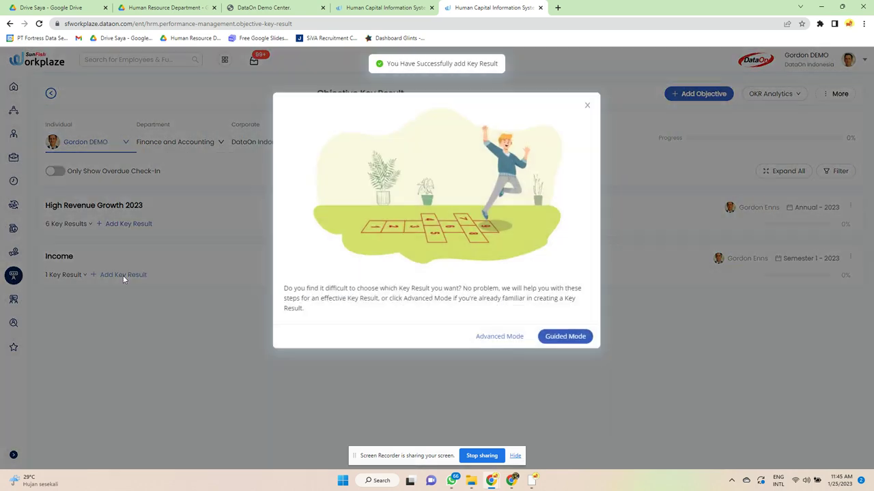
left_click(568, 337)
left_click(430, 256)
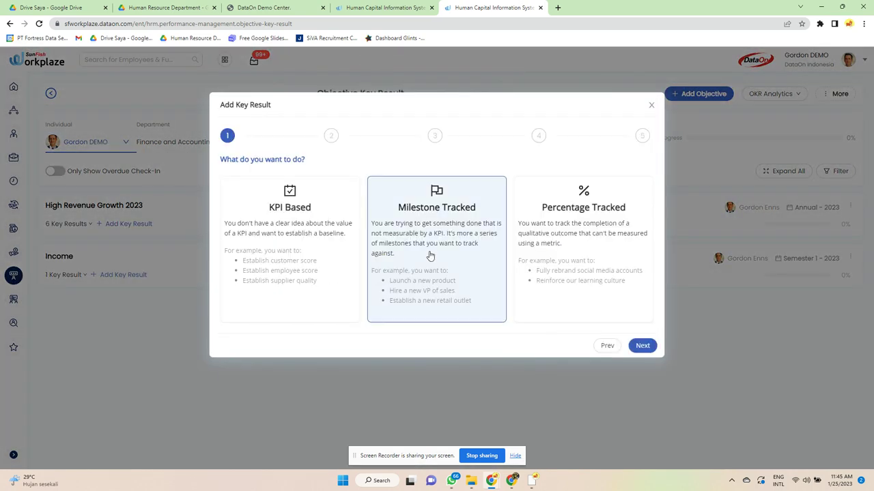
left_click(644, 289)
left_click(643, 346)
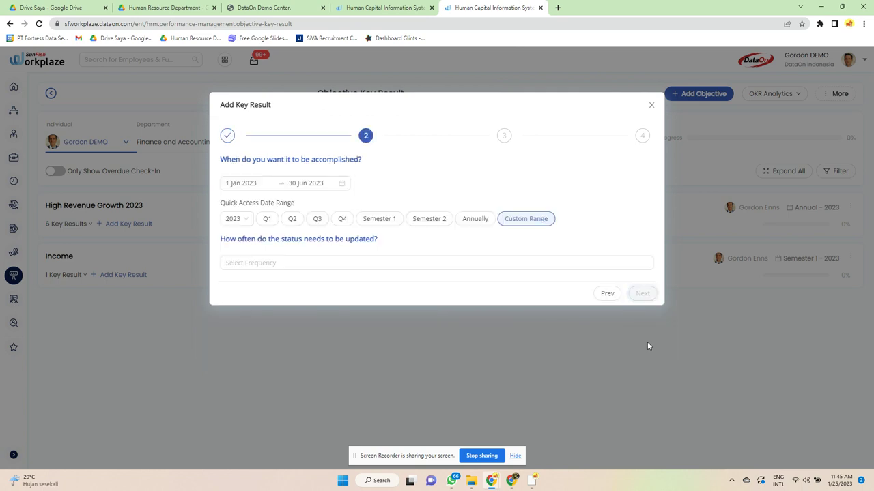
left_click(651, 107)
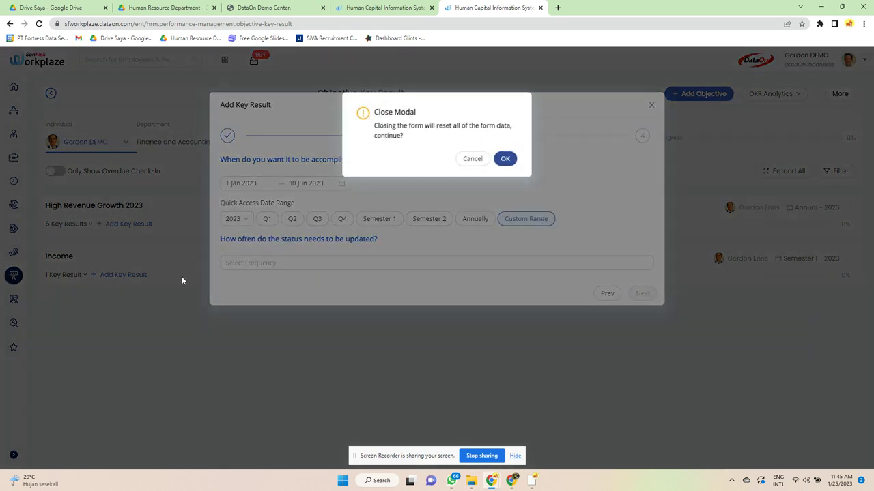
left_click(509, 160)
Download the Performance Planning upload template template_PERFPLAN to Downloads, view it in Excel and close it
mouse_move(15, 281)
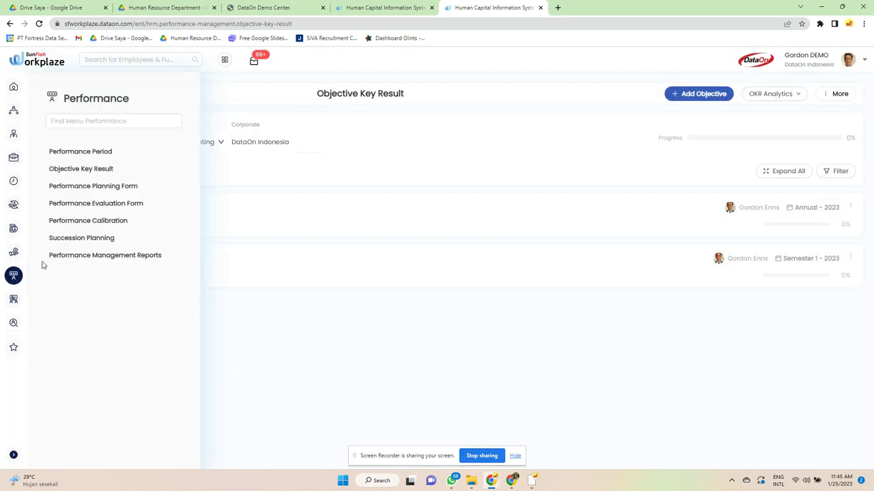
left_click(130, 187)
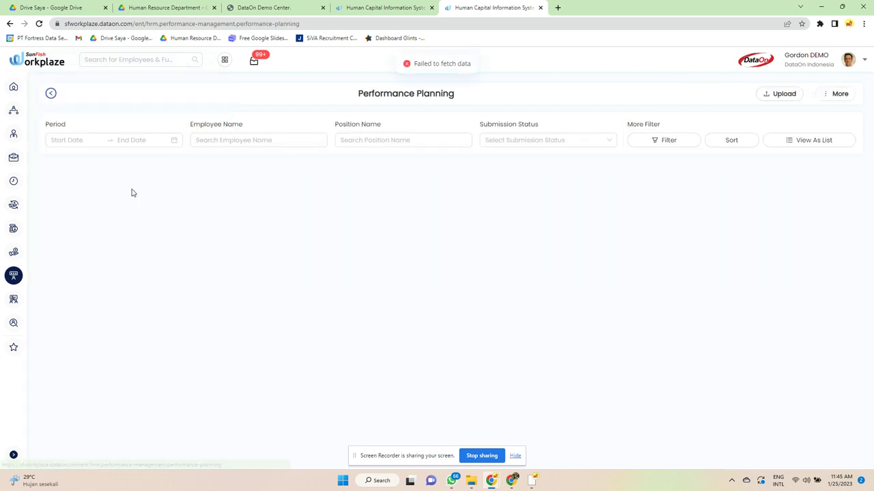
left_click(778, 94)
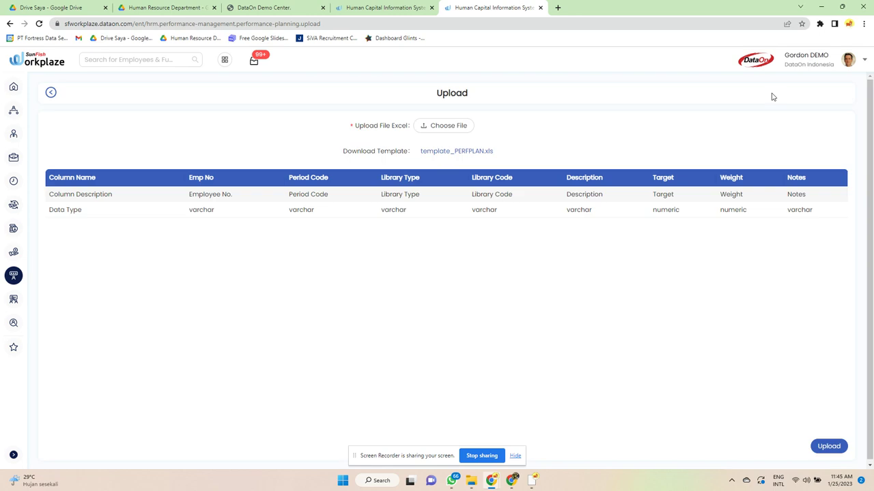
left_click(445, 151)
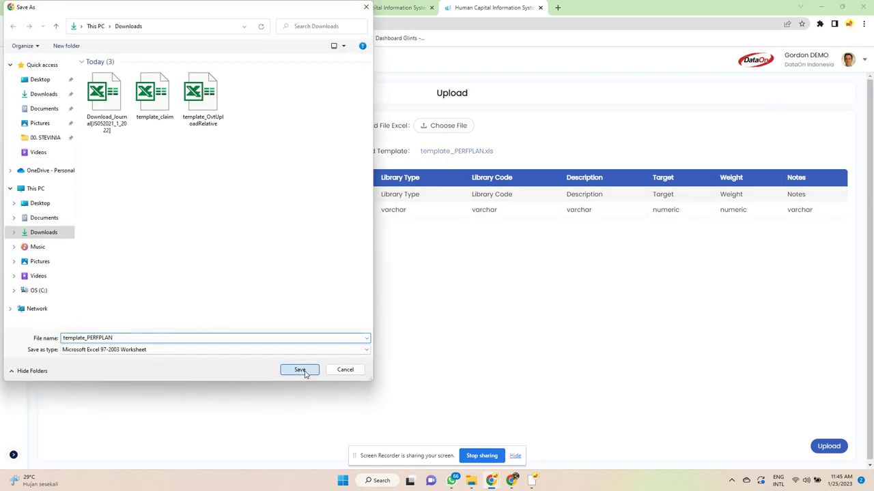
left_click(300, 370)
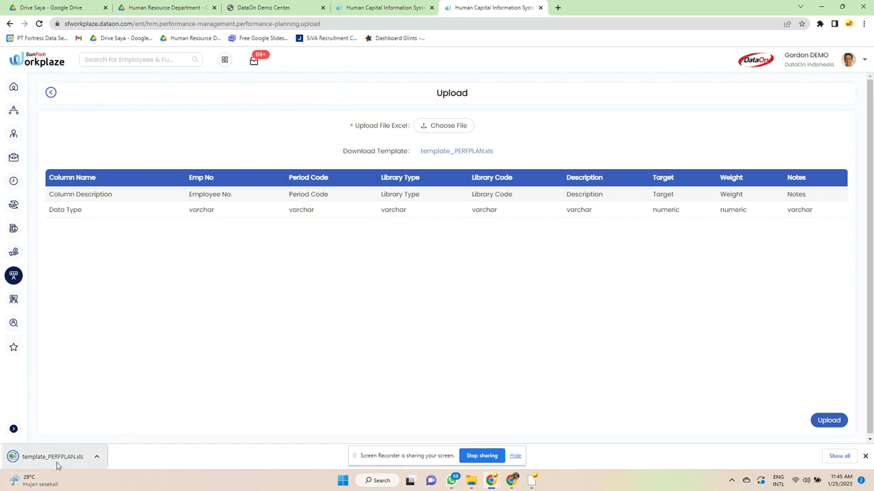
left_click(58, 457)
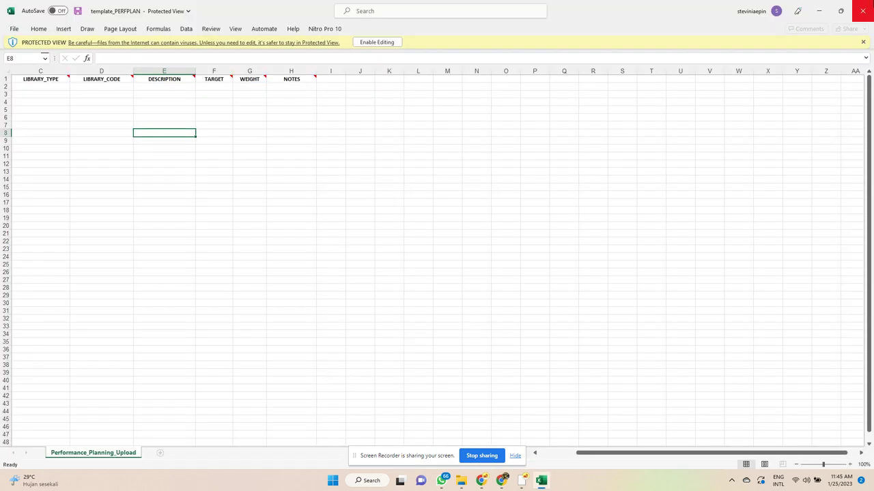
left_click(863, 11)
Open the Performance Evaluation list and look through the employees' appraisal cards
mouse_move(13, 276)
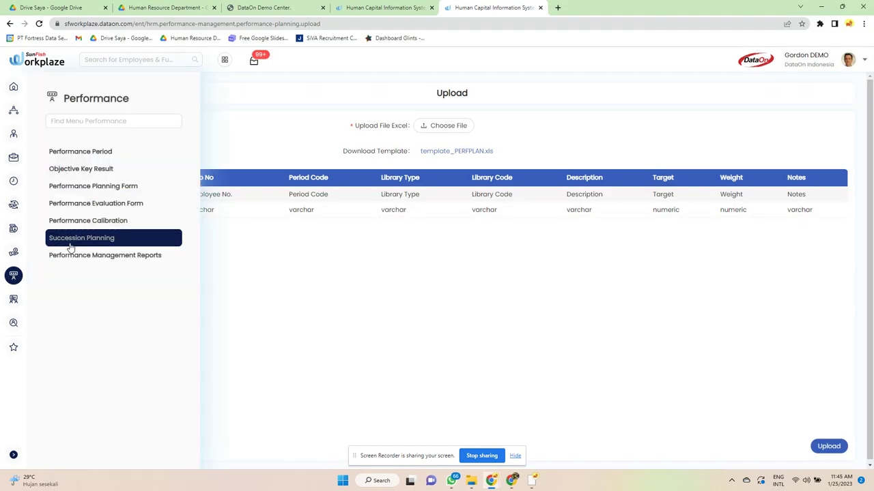
left_click(106, 204)
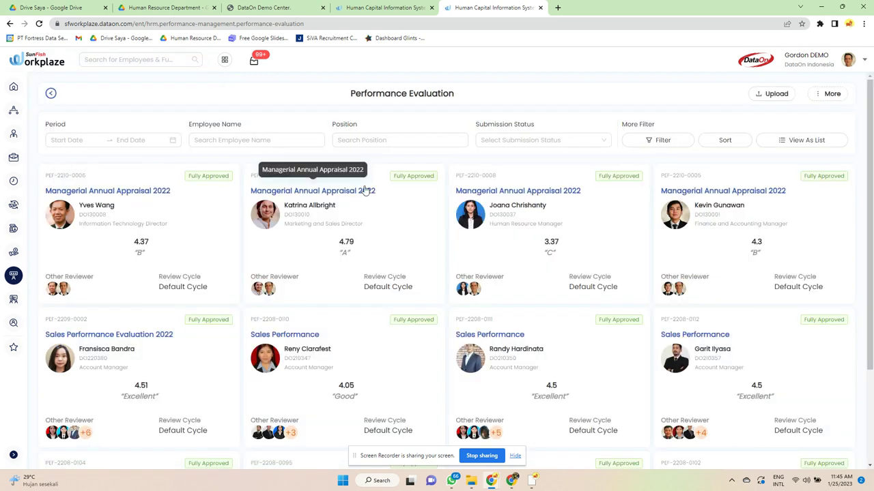
scroll(361, 193, "down", 9)
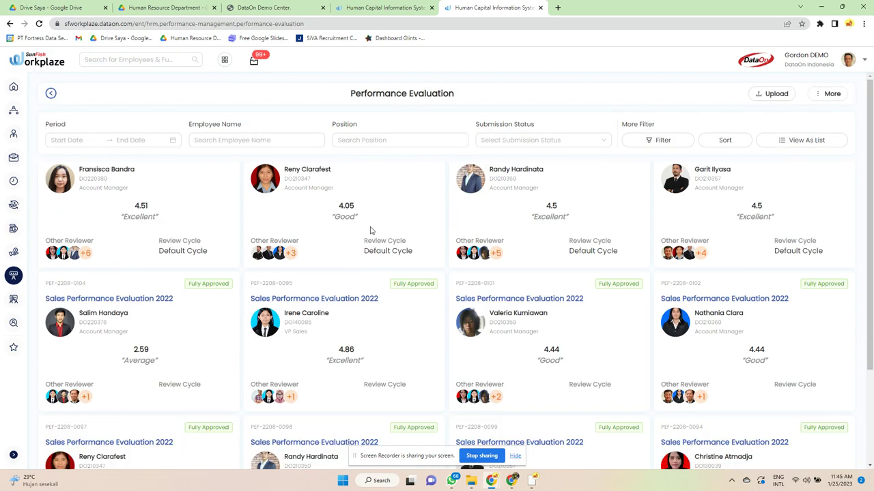
scroll(372, 228, "down", 10)
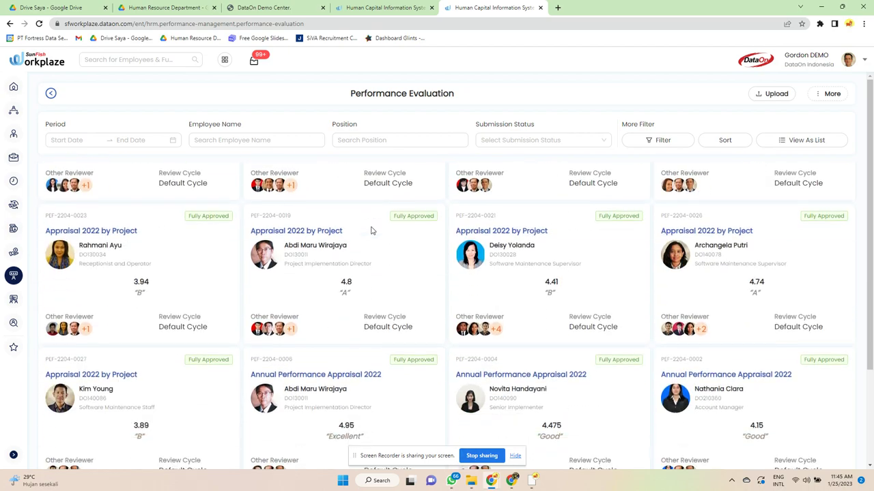
scroll(429, 335, "down", 10)
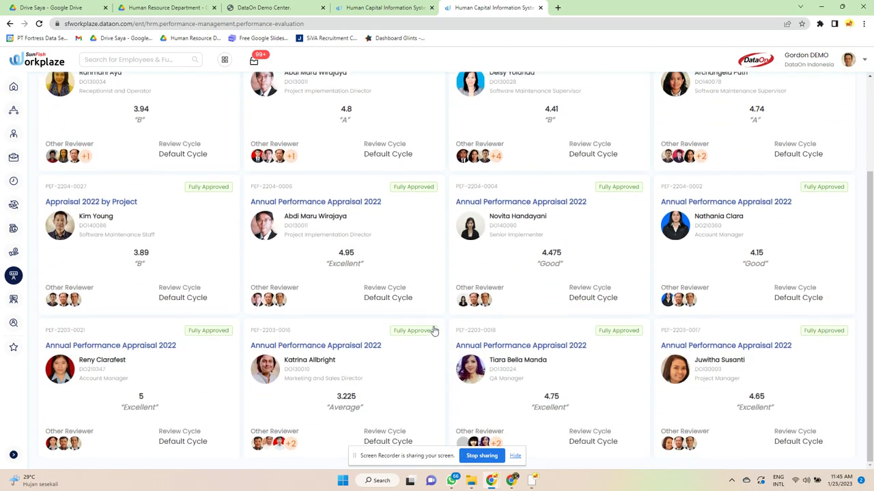
scroll(433, 325, "up", 20)
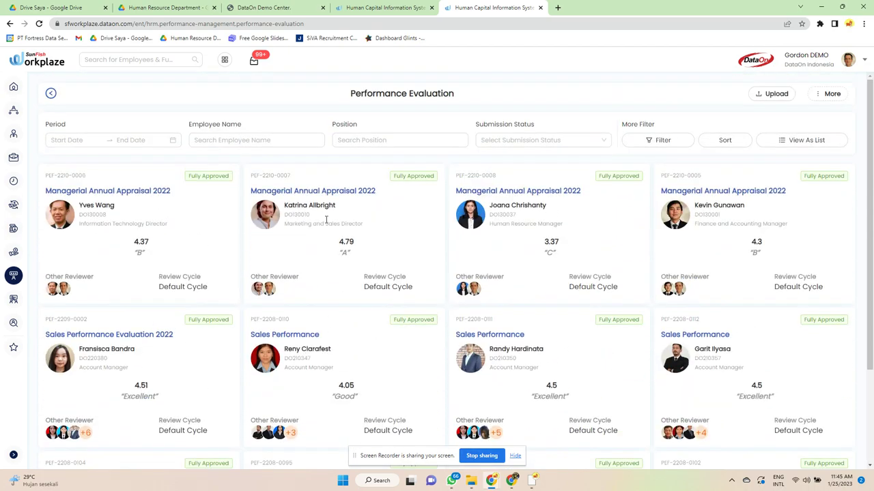
Open the Marketing and Sales Director's Managerial Annual Appraisal 2022, continue to Competency and view the Computer Literacy description
left_click(336, 196)
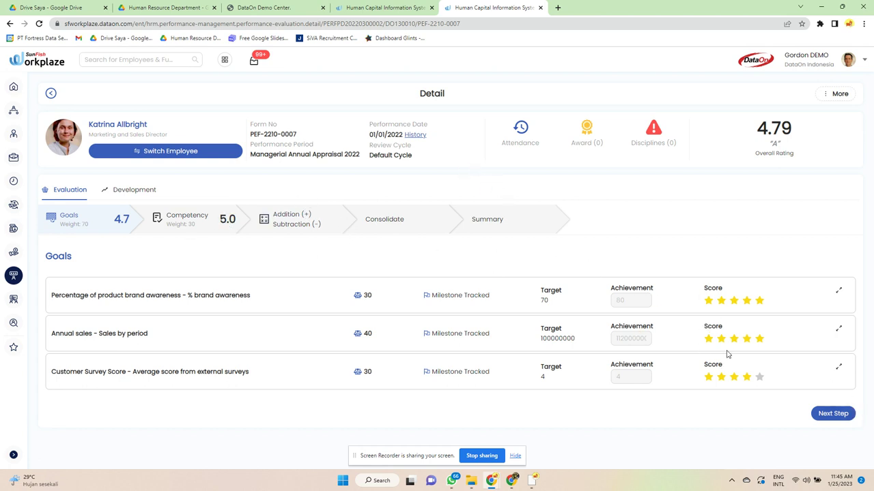
left_click(833, 414)
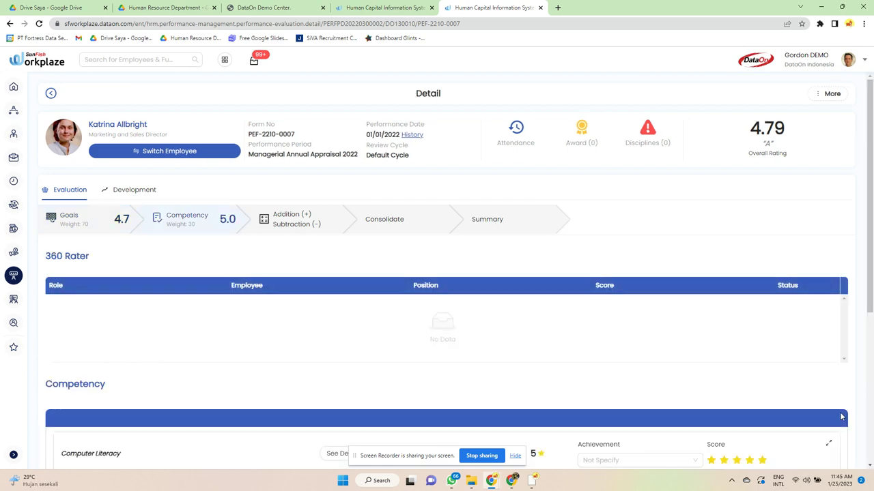
scroll(811, 362, "down", 1)
scroll(812, 361, "down", 3)
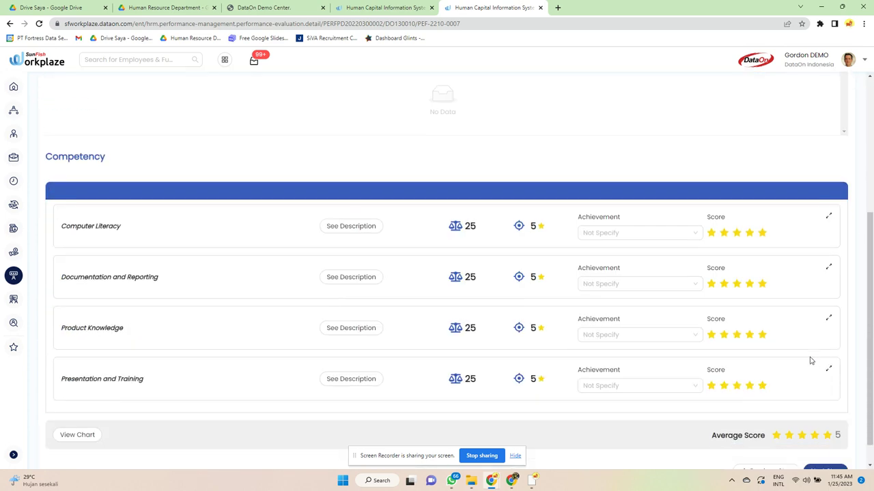
left_click(354, 225)
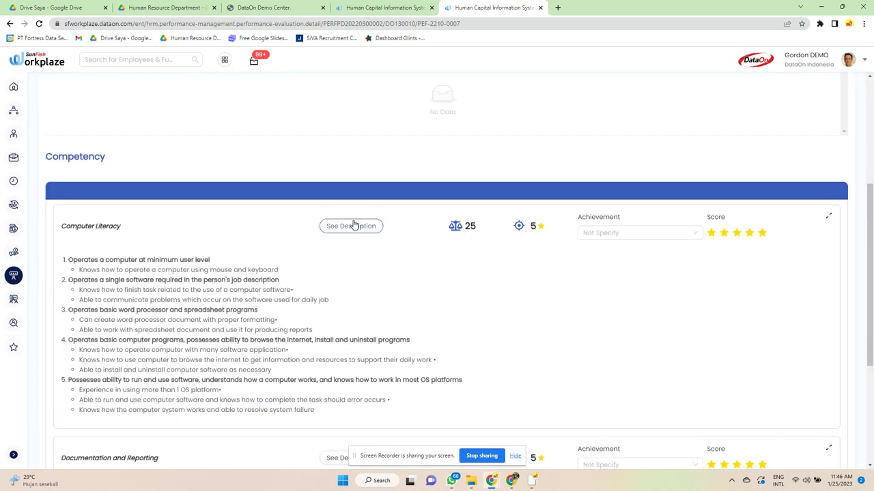
left_click(354, 225)
Set the competency achievements to level 2 for Computer Literacy, 3 for Documentation and Reporting, 4 for Product Knowledge and 2 for Presentation and Training
left_click(624, 235)
left_click(595, 285)
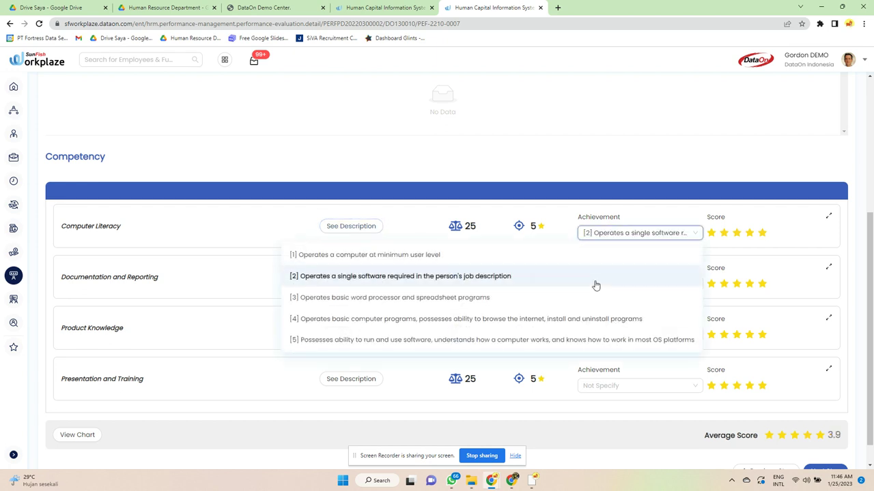
left_click(644, 283)
left_click(616, 343)
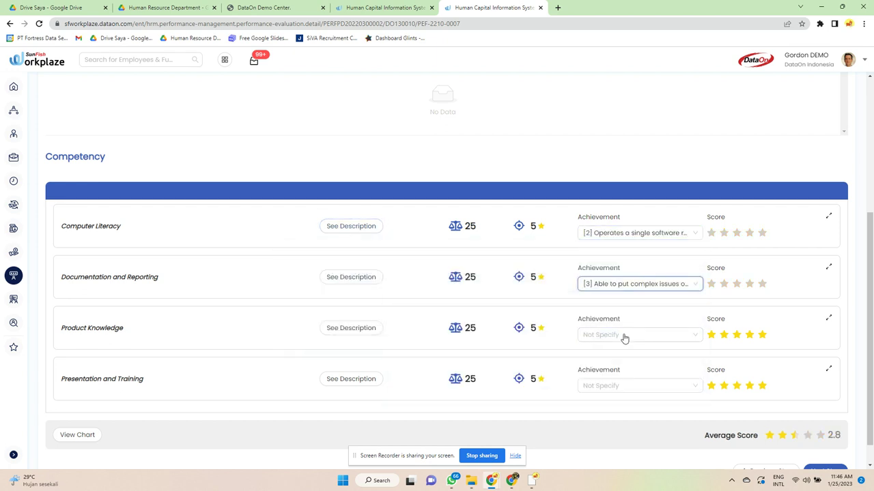
left_click(624, 335)
left_click(575, 292)
left_click(598, 385)
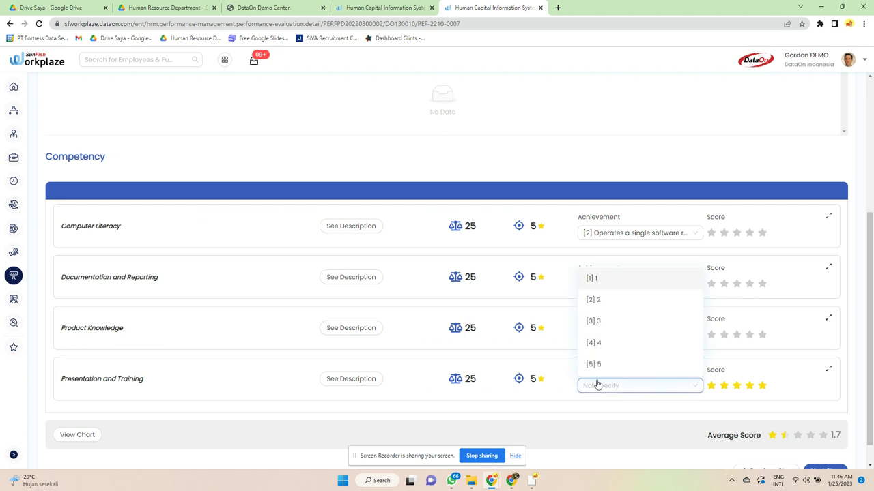
left_click(619, 305)
Review the appraisal's Addition & Subtraction, Consolidate and Summary stages, including the distribution chart and Box Analysis
scroll(536, 338, "down", 1)
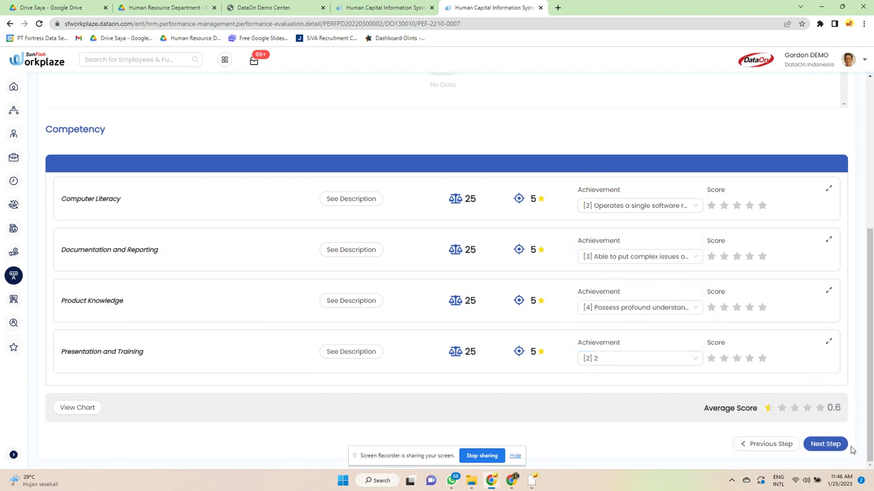
left_click(825, 444)
scroll(335, 261, "down", 2)
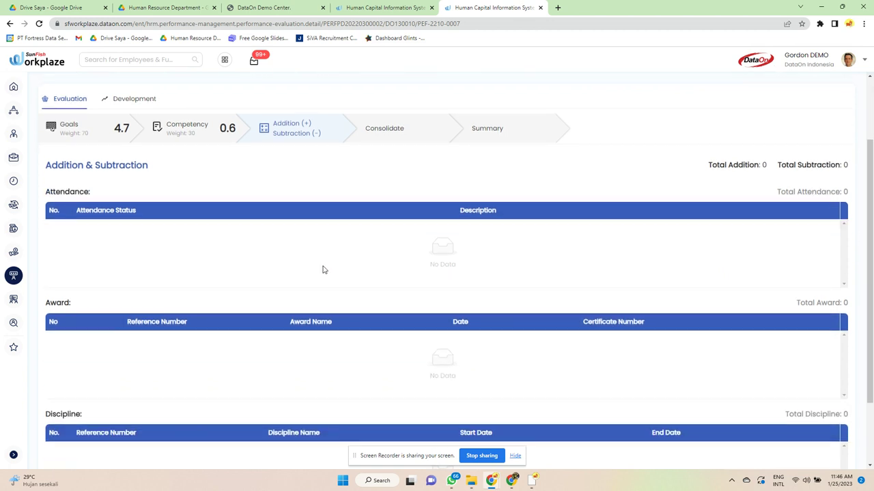
scroll(518, 273, "down", 2)
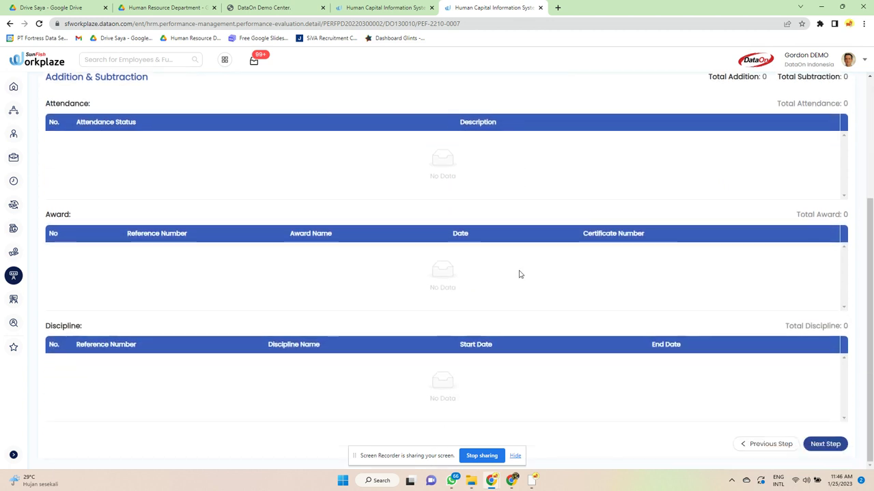
left_click(825, 444)
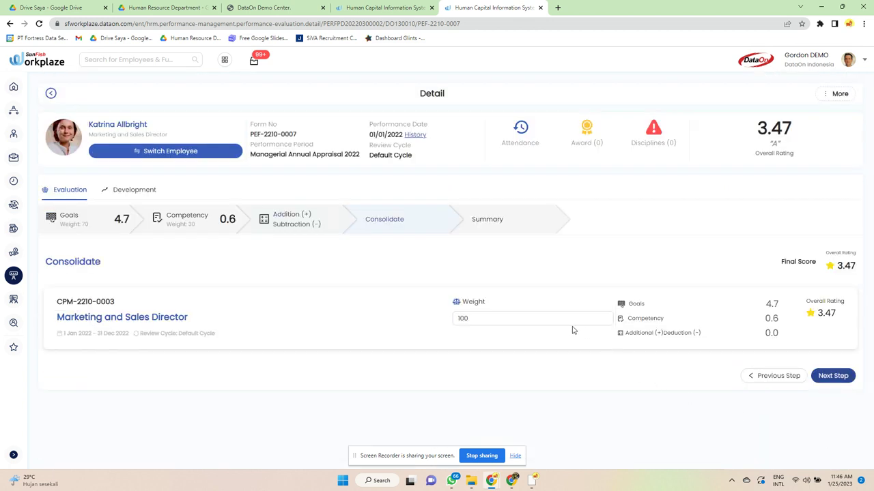
left_click(834, 376)
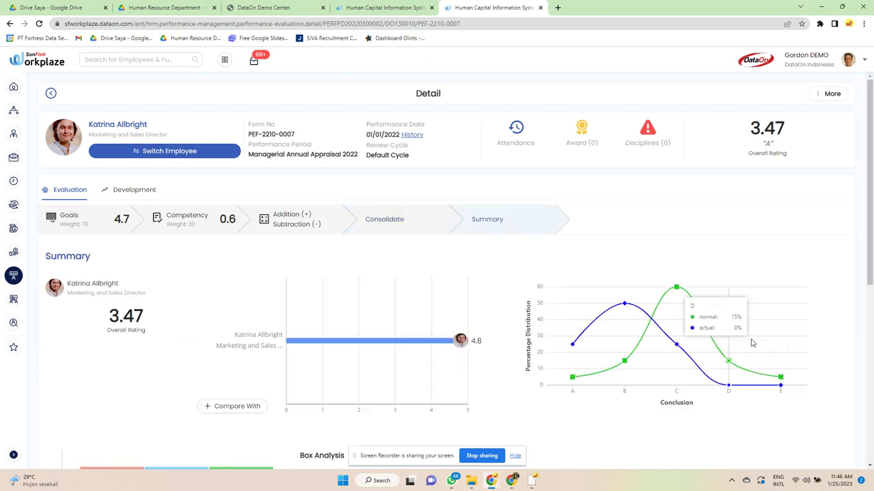
scroll(752, 343, "down", 1)
scroll(752, 343, "down", 5)
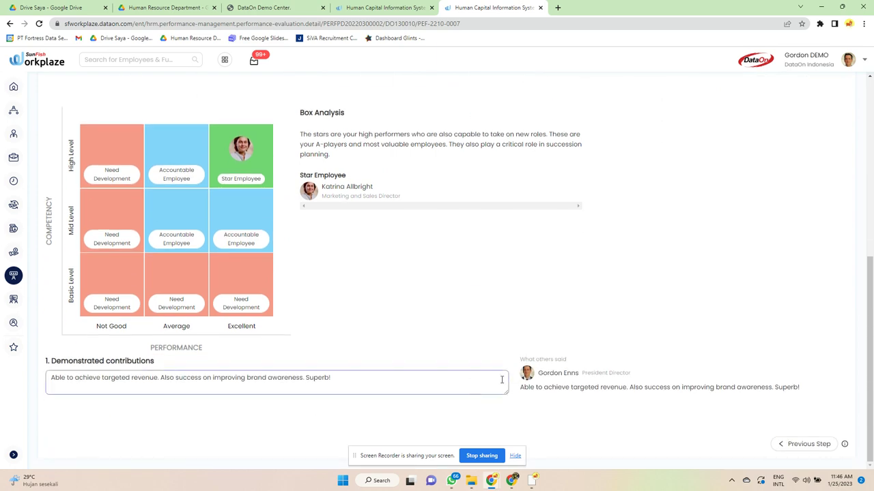
scroll(733, 376, "up", 6)
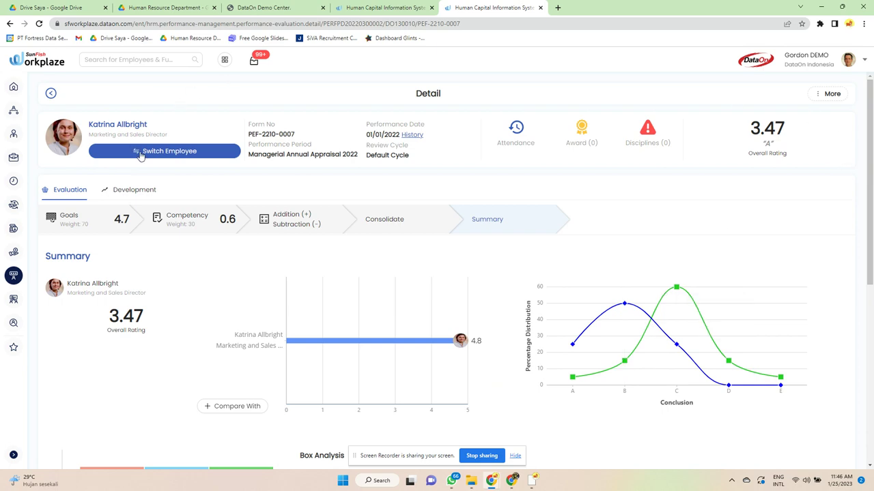
Try the Switch Employee option on the appraisal and return to the Performance Evaluation list
left_click(141, 154)
left_click(139, 145)
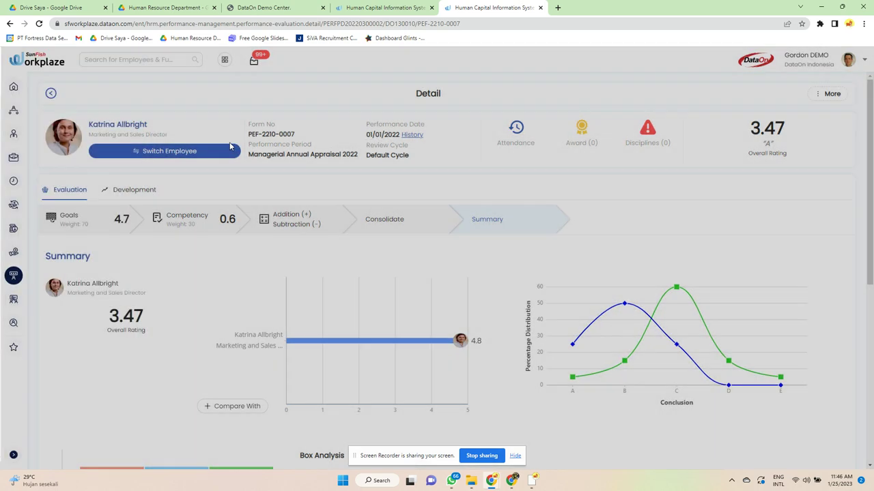
left_click(14, 275)
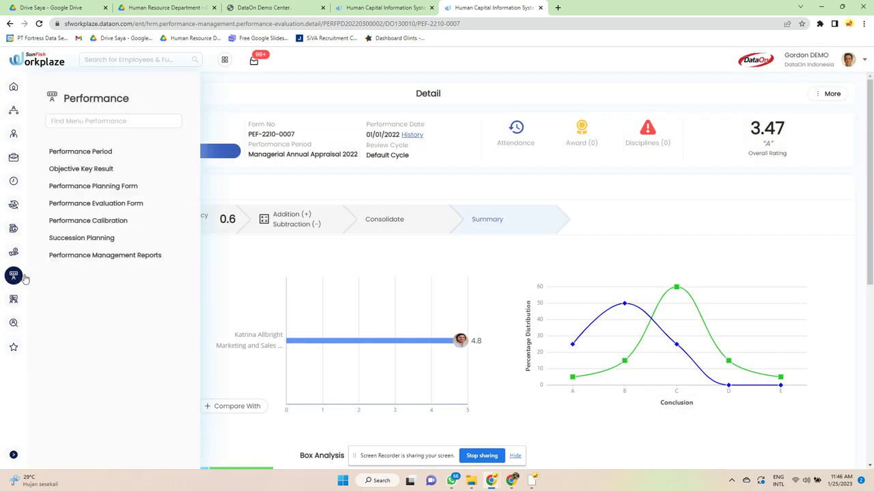
left_click(134, 206)
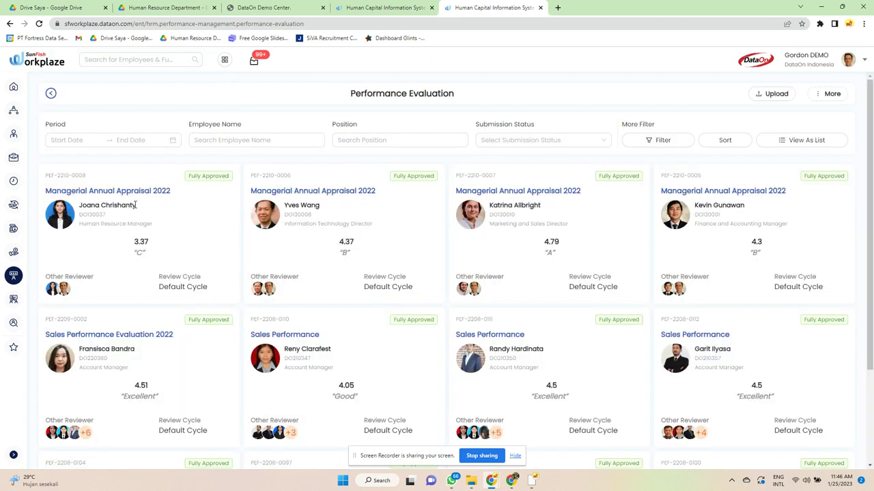
mouse_move(14, 275)
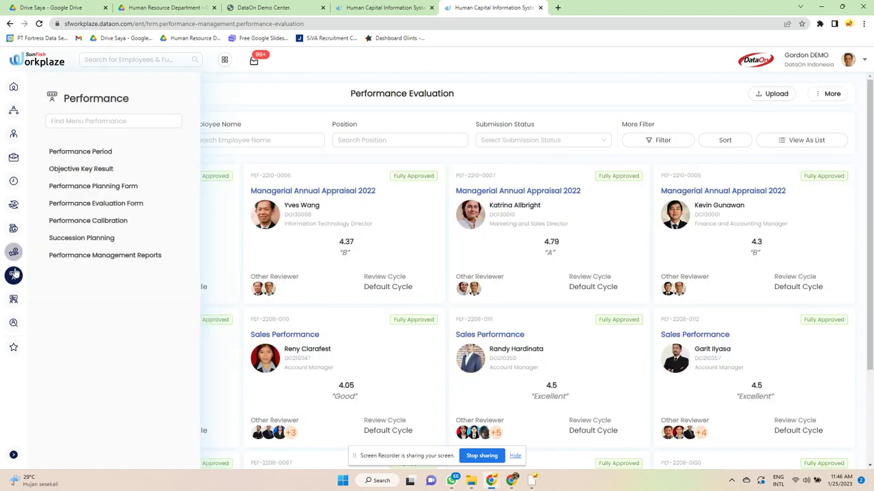
left_click(121, 221)
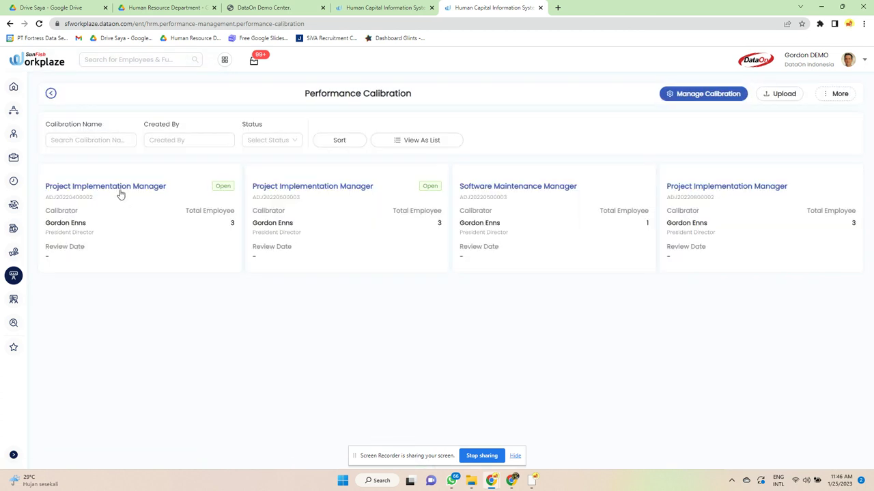
left_click(120, 194)
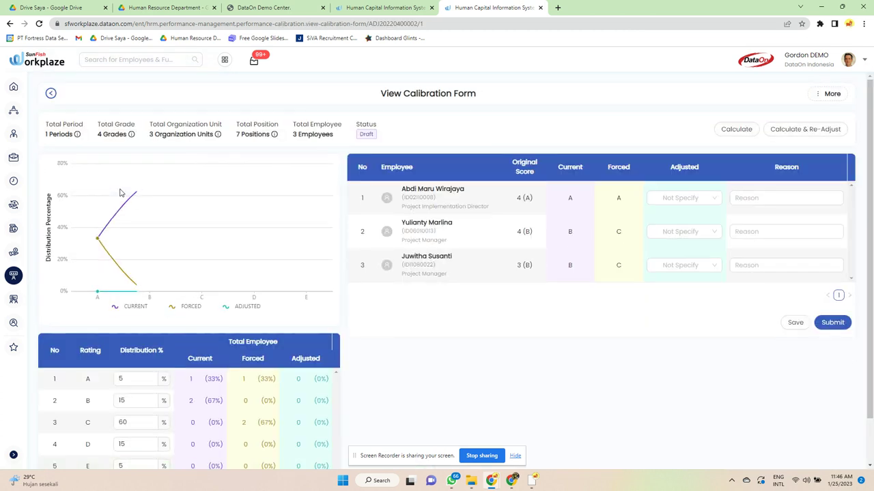
Set the Project Implementation Director's adjusted rating to D and submit the calibration form
left_click(657, 198)
left_click(662, 265)
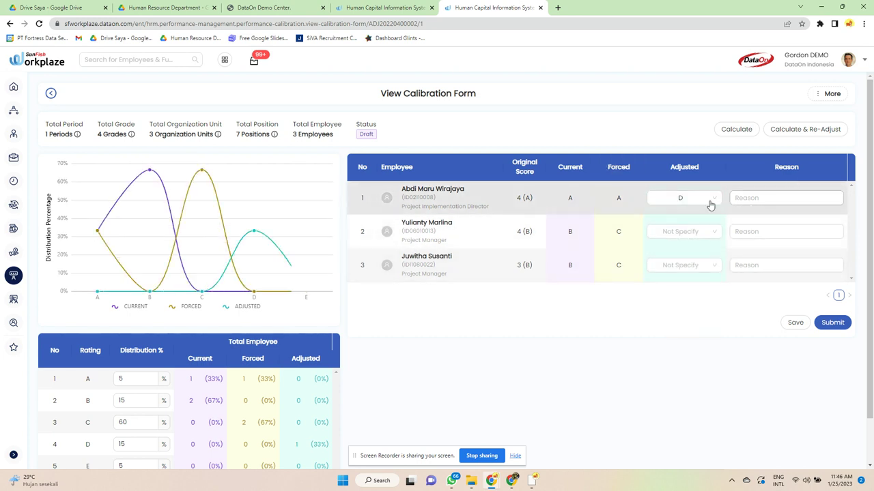
scroll(280, 229, "down", 1)
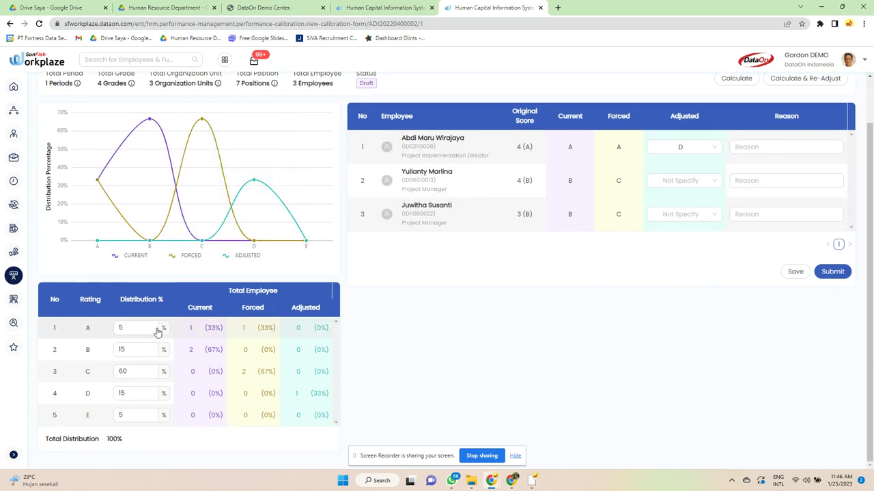
left_click(833, 271)
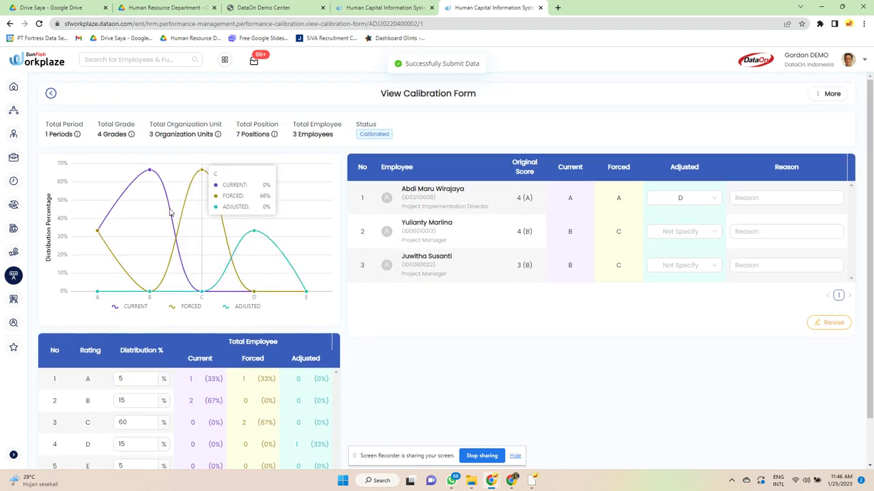
Open Succession Planning and look over the position holders and successor candidates listed for each position
mouse_move(14, 275)
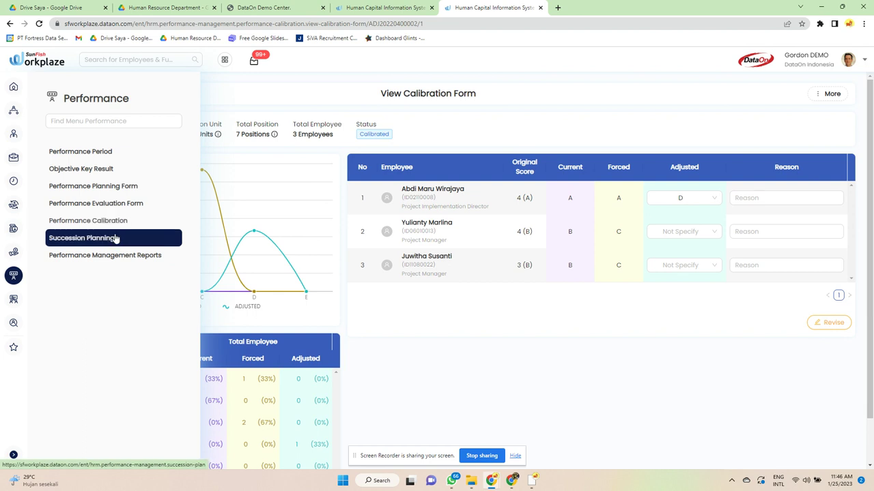
left_click(115, 237)
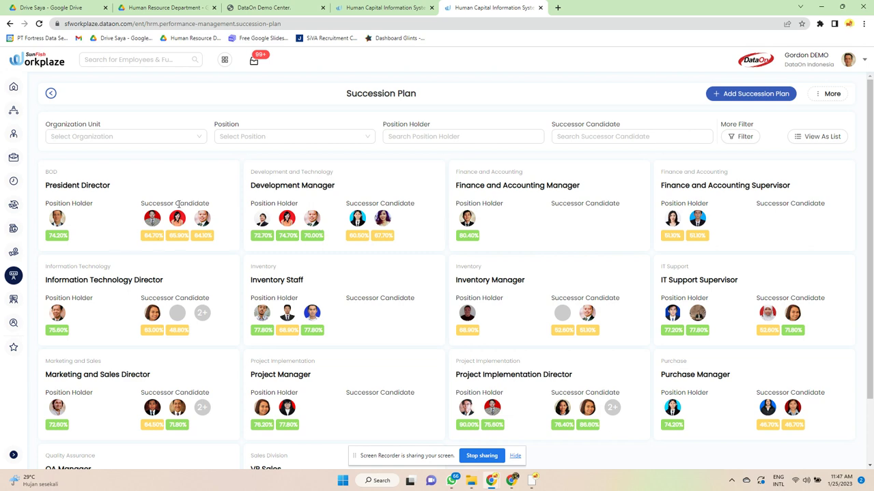
scroll(690, 180, "down", 3)
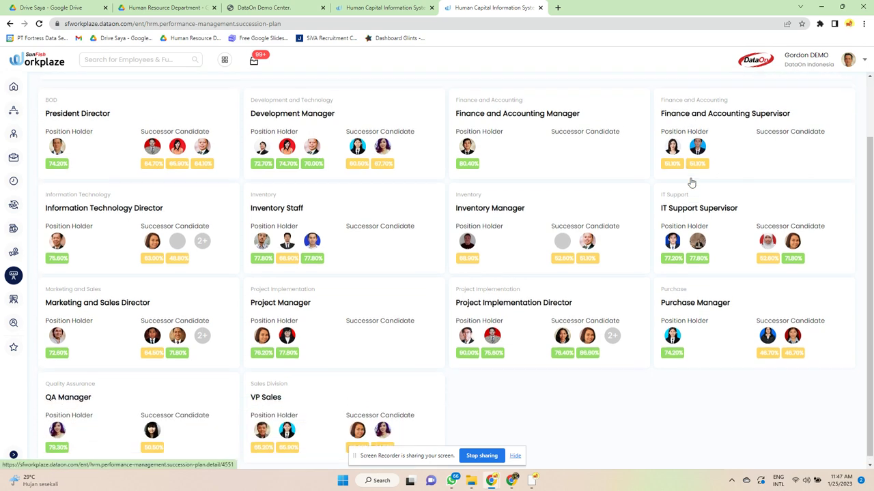
scroll(751, 123, "up", 3)
Add a succession plan for the Finance and Accounting Supervisor position
left_click(769, 99)
left_click(452, 140)
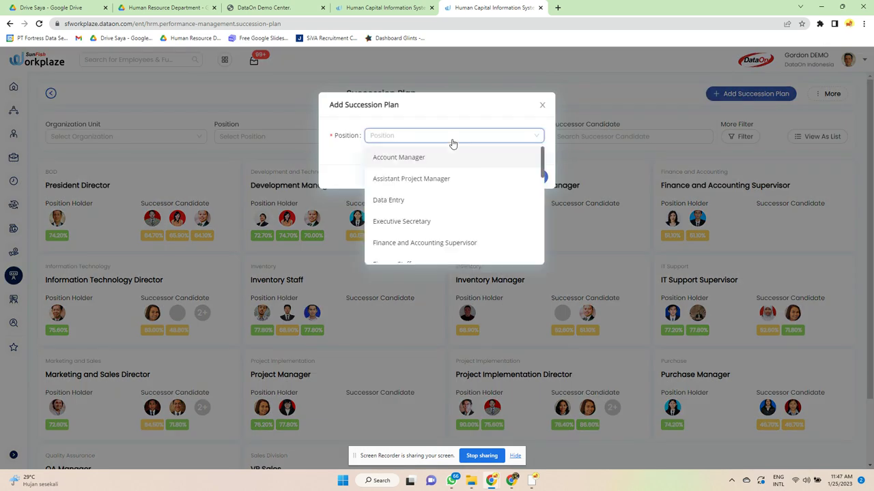
left_click(415, 240)
left_click(531, 178)
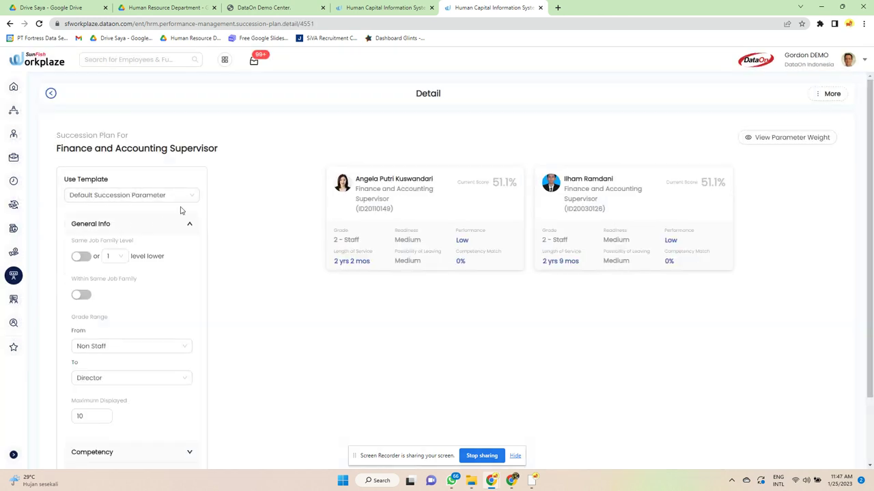
Keep the Default Succession Parameter template and Non Staff starting grade, and enable Same Job Family Level and Within Same Job Family
left_click(171, 195)
left_click(122, 216)
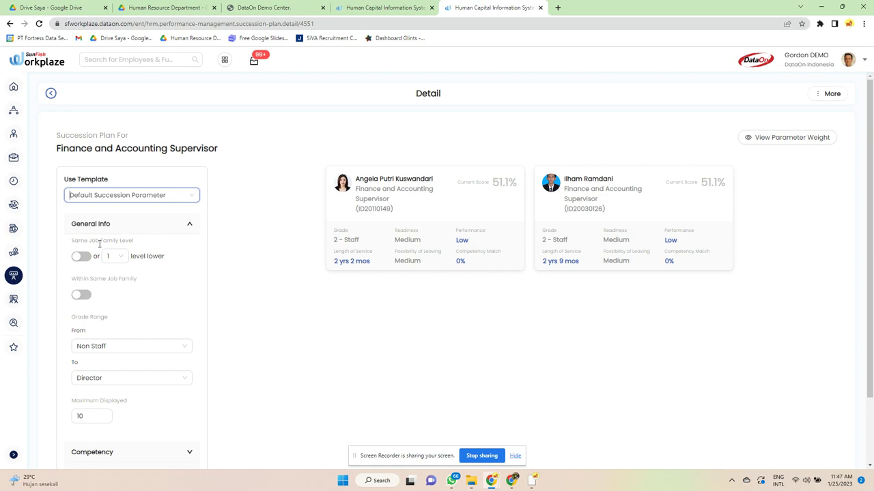
left_click(81, 256)
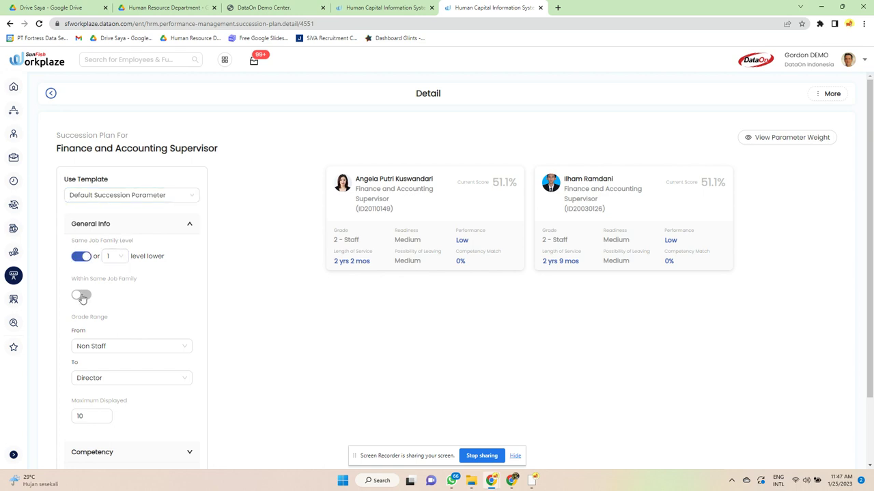
left_click(113, 345)
left_click(113, 345)
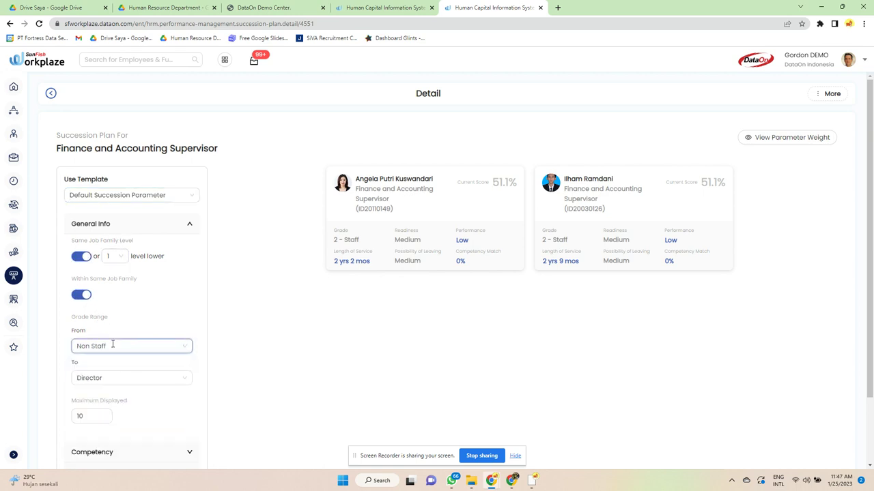
Review the Competency and Additional Filter criteria and search for successors to the Finance and Accounting Supervisor
scroll(113, 344, "down", 2)
left_click(122, 377)
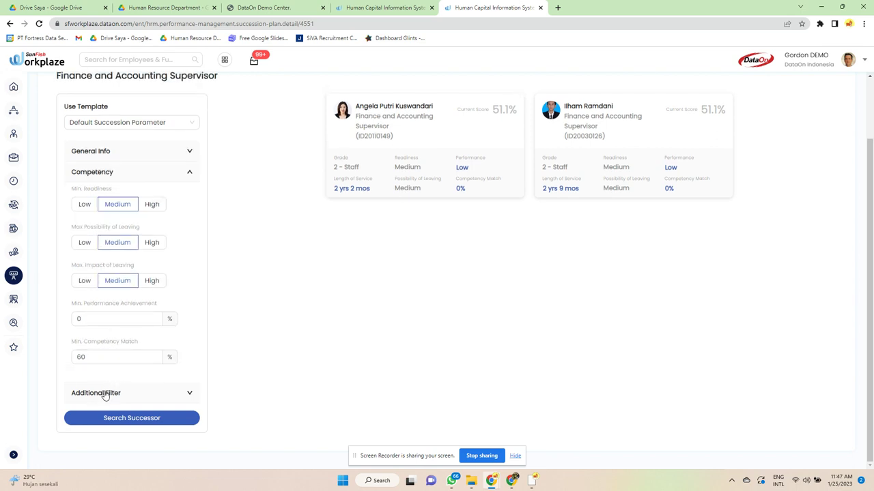
left_click(104, 394)
left_click(103, 414)
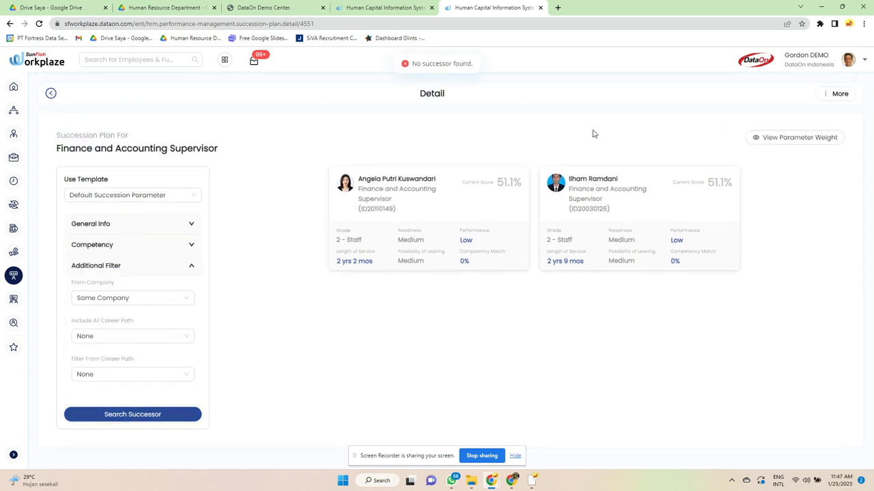
Set the Same Job Family Level criterion to 4 levels lower and search for successors again
left_click(154, 227)
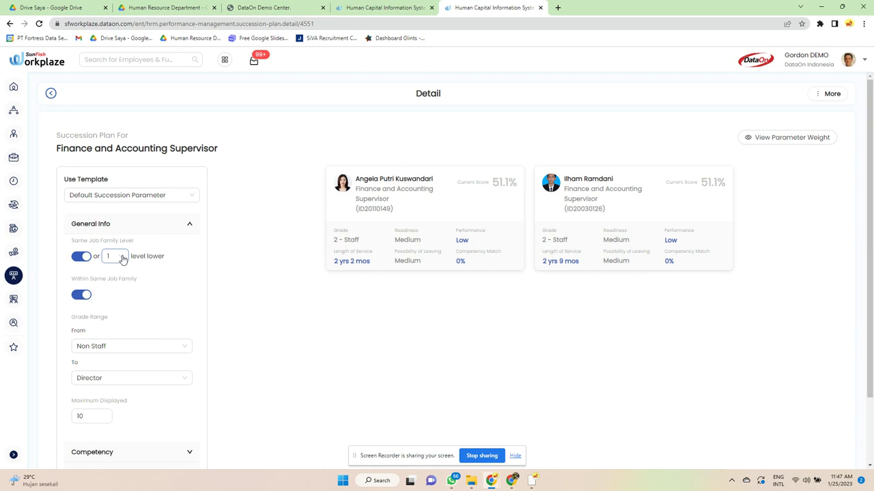
left_click(122, 258)
left_click(117, 340)
scroll(152, 347, "down", 2)
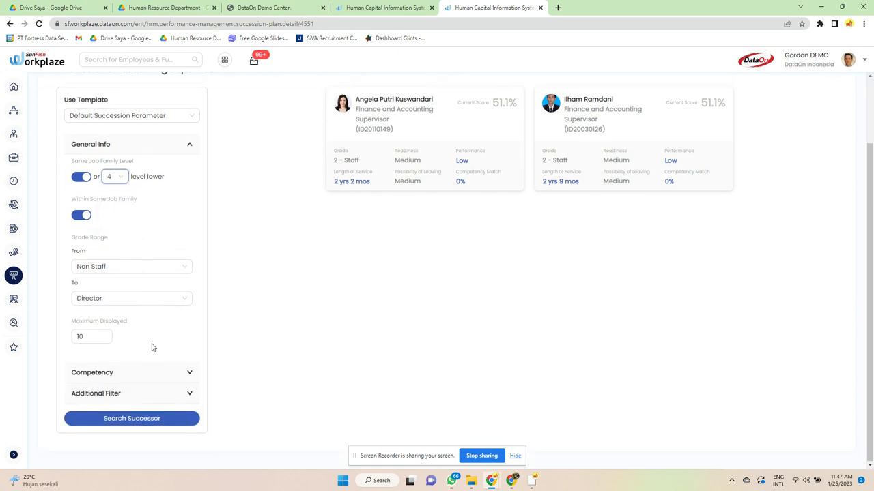
left_click(136, 419)
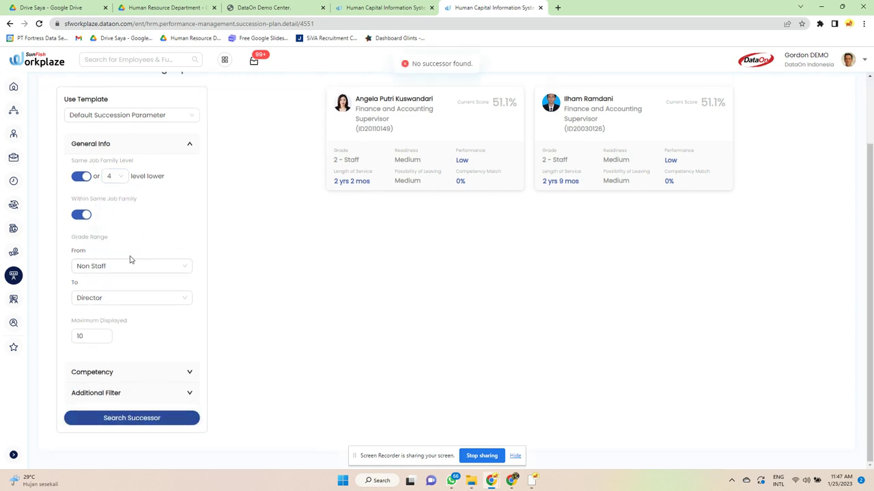
Open the Performance Management Reports and look through the available reports
mouse_move(13, 277)
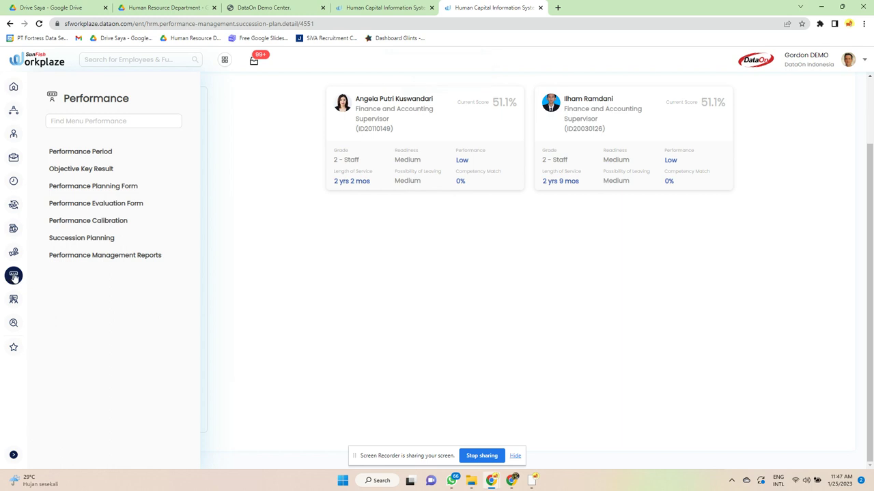
left_click(152, 260)
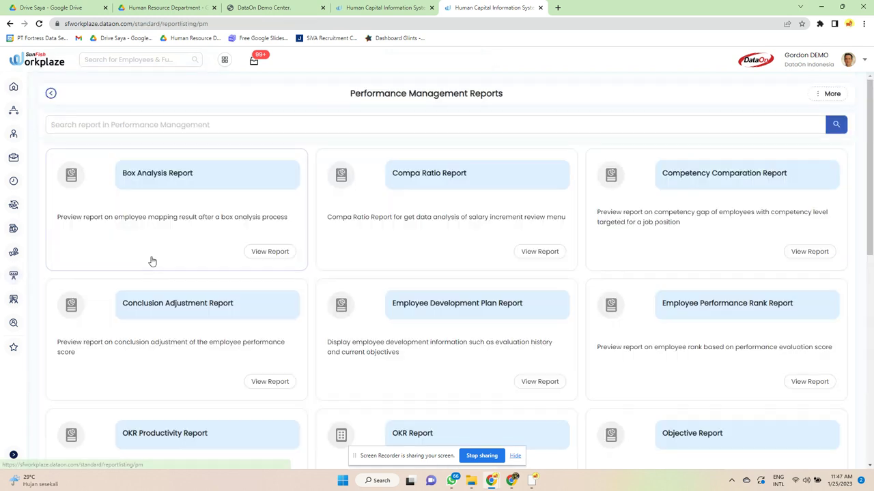
scroll(620, 246, "down", 1)
scroll(619, 246, "down", 3)
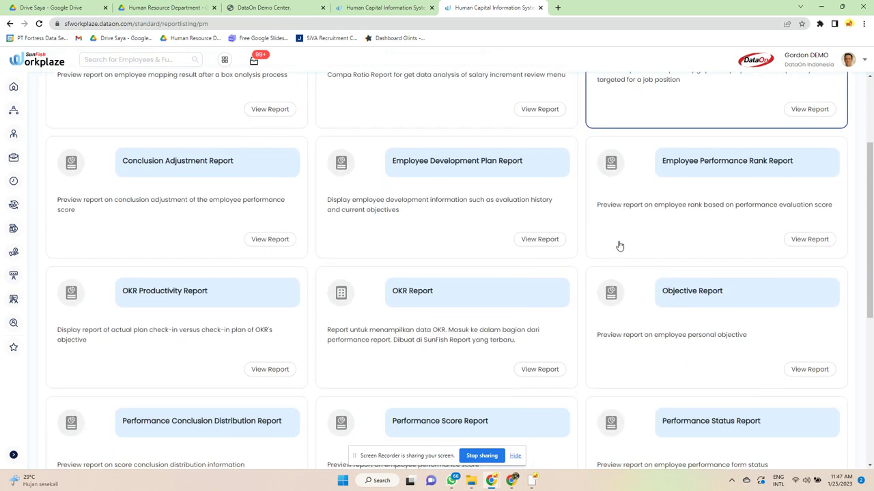
scroll(619, 245, "down", 2)
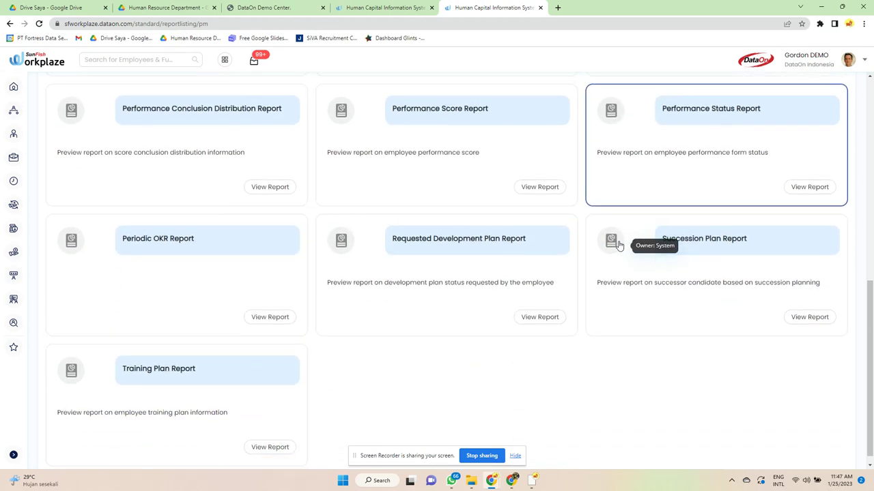
scroll(619, 245, "up", 4)
scroll(621, 246, "up", 2)
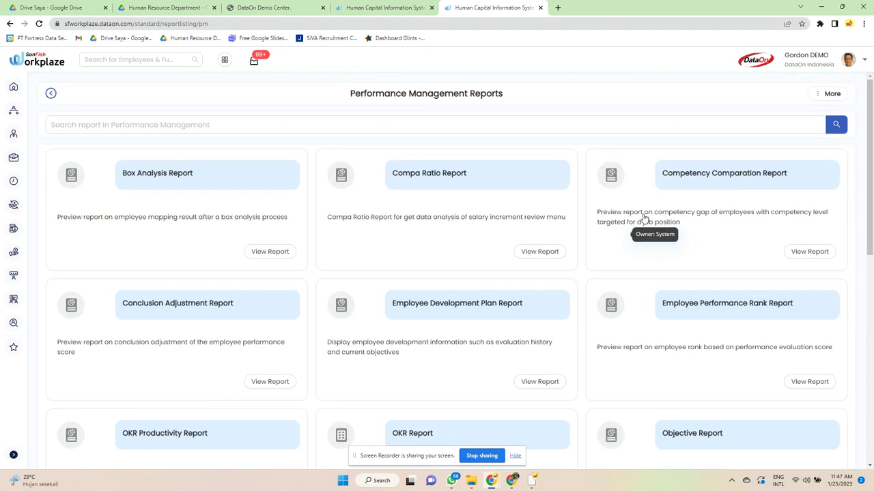
Open the Competency Comparation Report and generate its preview
left_click(617, 269)
left_click(578, 370)
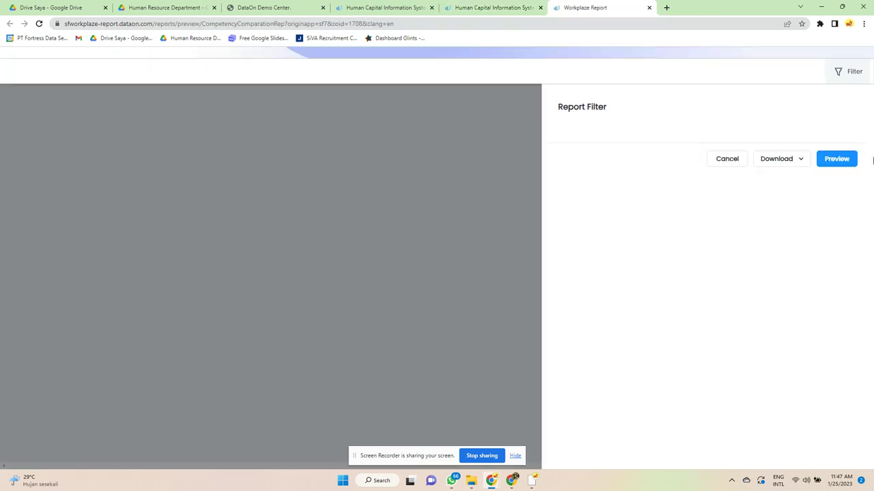
left_click(842, 162)
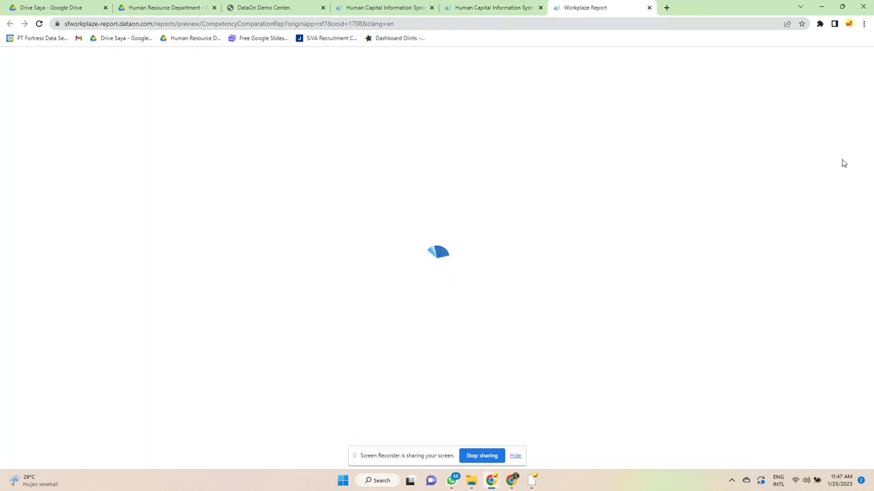
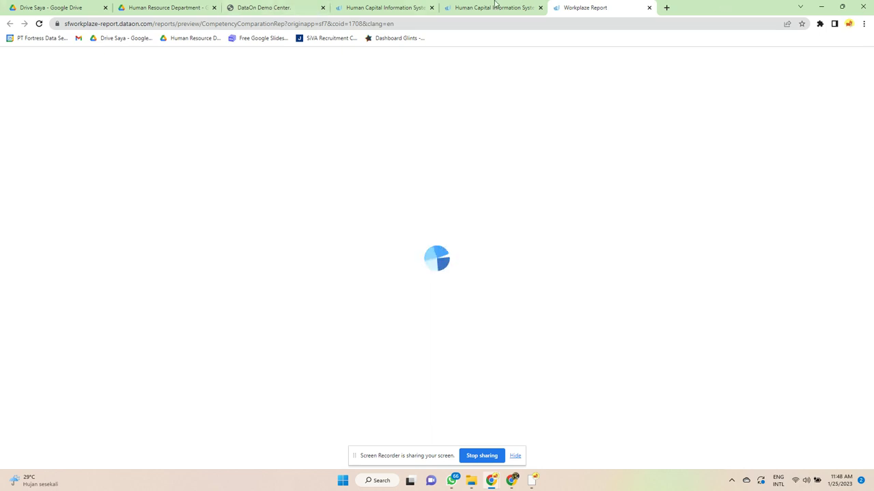
Leave the report, open the training course list and show the SunFish Performance Module course's description
left_click(457, 5)
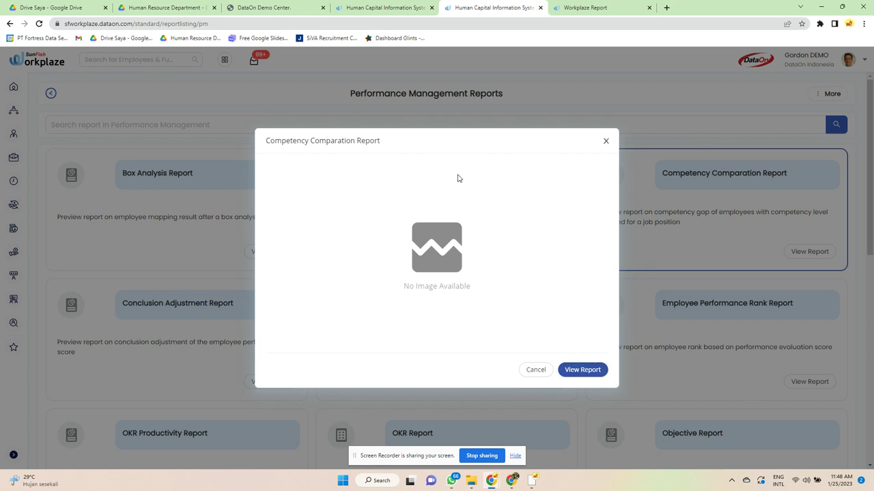
left_click(225, 232)
mouse_move(11, 304)
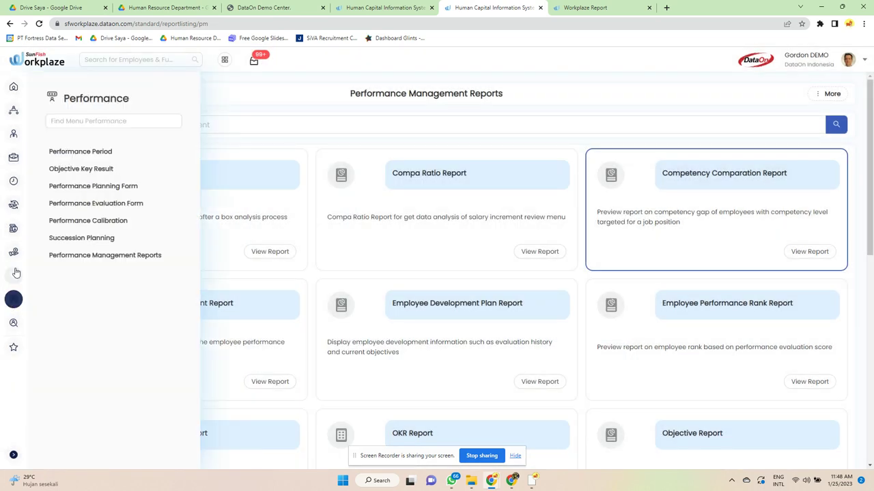
left_click(115, 149)
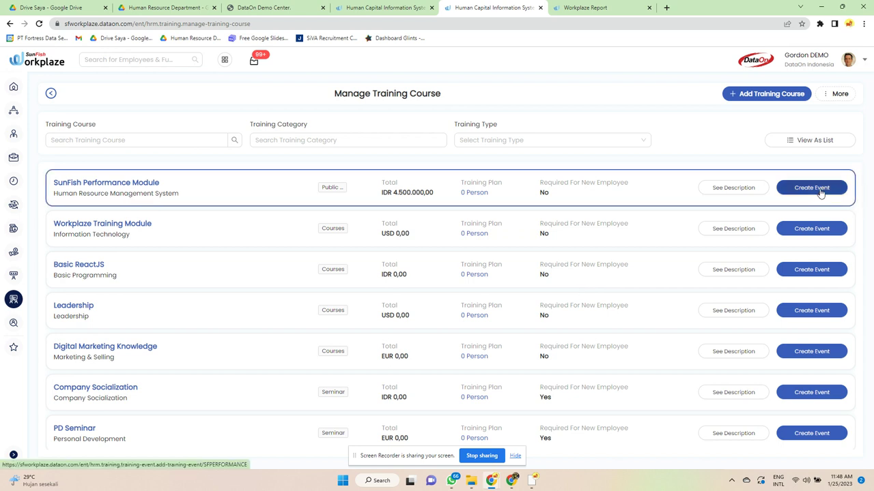
left_click(753, 193)
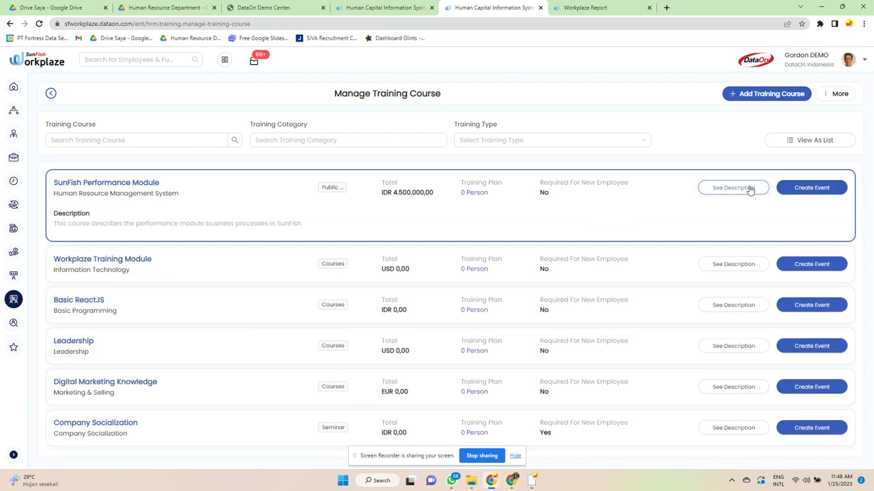
Start a training event for the SunFish Performance Module course with event type Offline and event name 121
left_click(799, 190)
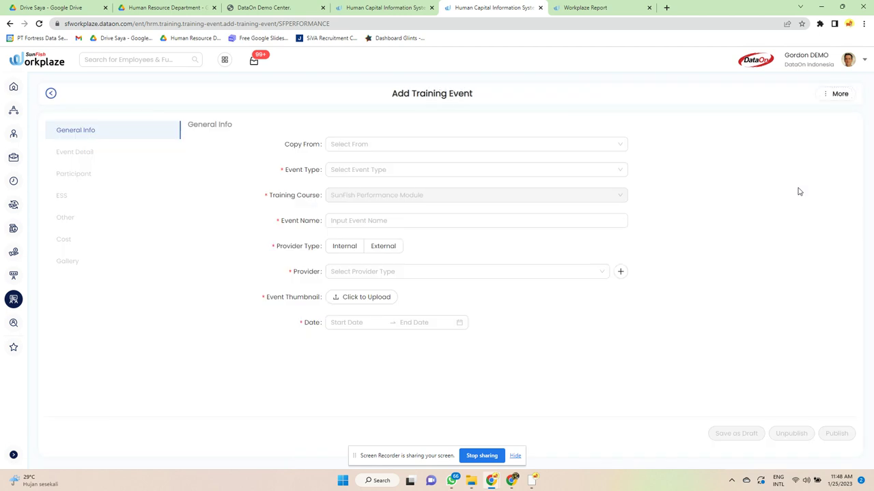
left_click(385, 169)
left_click(373, 211)
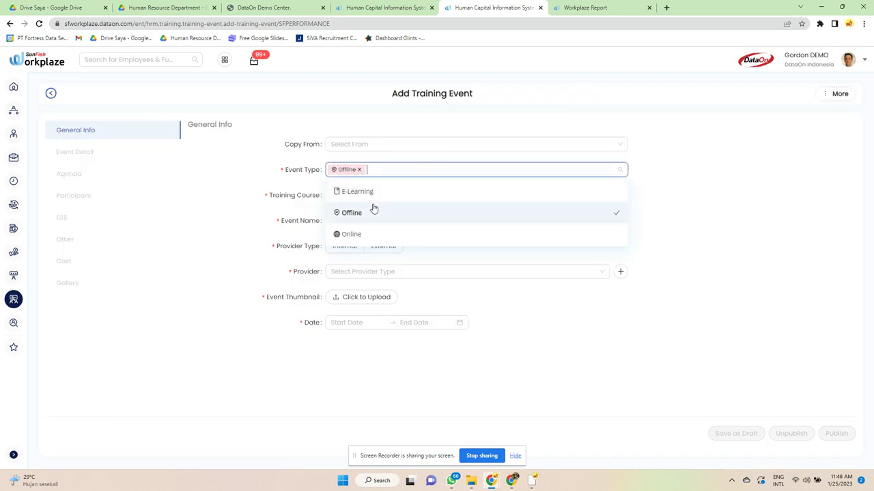
left_click(765, 236)
left_click(361, 220)
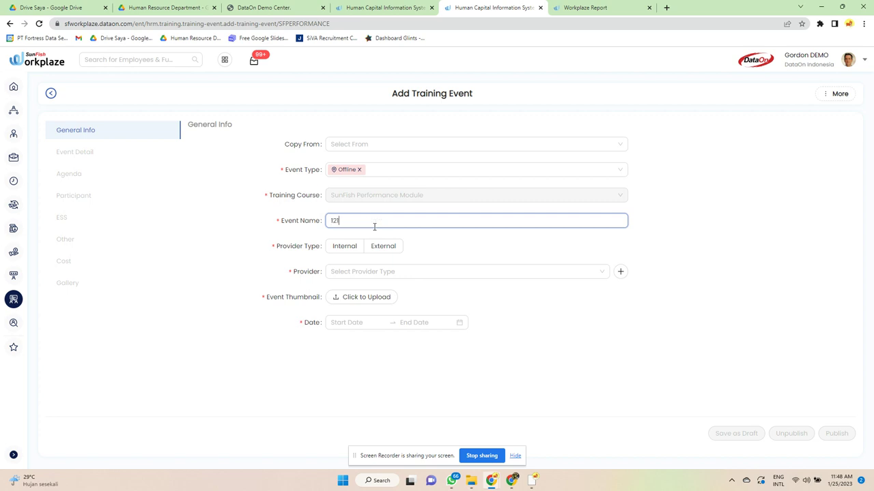
Choose DataOn as the provider of the training event
left_click(372, 271)
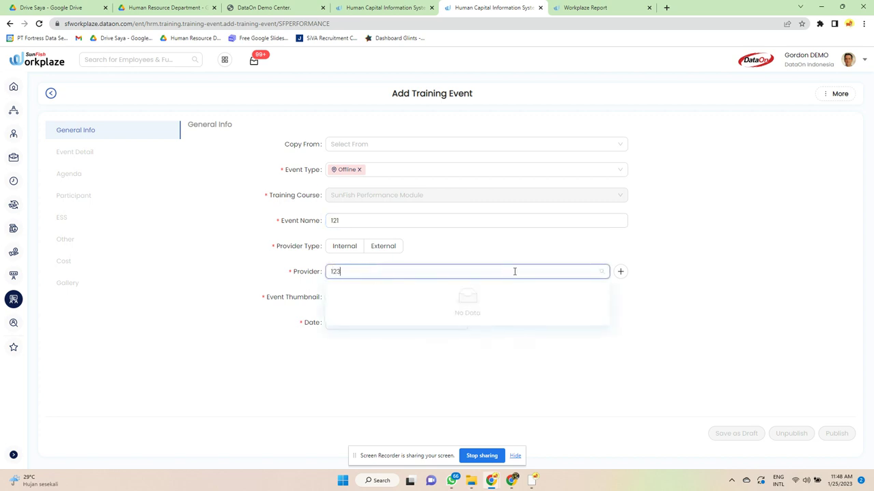
key("BackSpace")
key("BackSpace")
key("BackSpace")
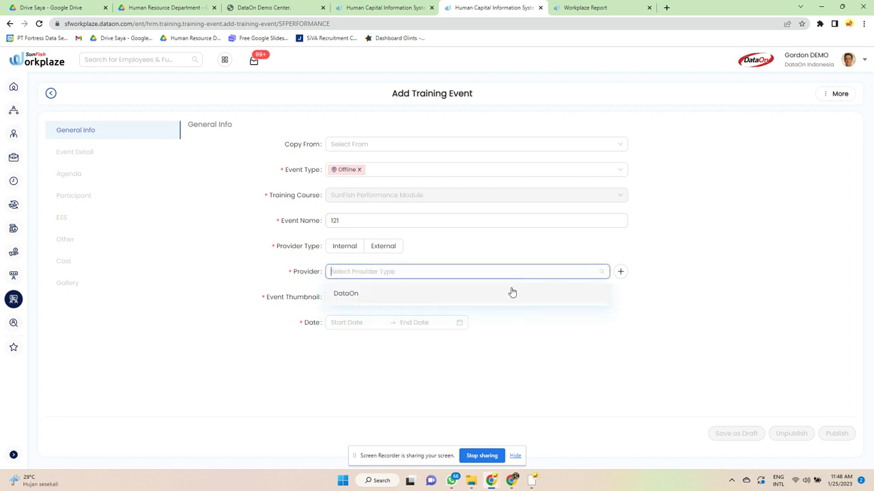
left_click(512, 292)
Set the event dates to 25 Jan 2023 through 14 Feb 2023 and upload 2023_01_COM20230120163105.png as the event thumbnail
left_click(350, 320)
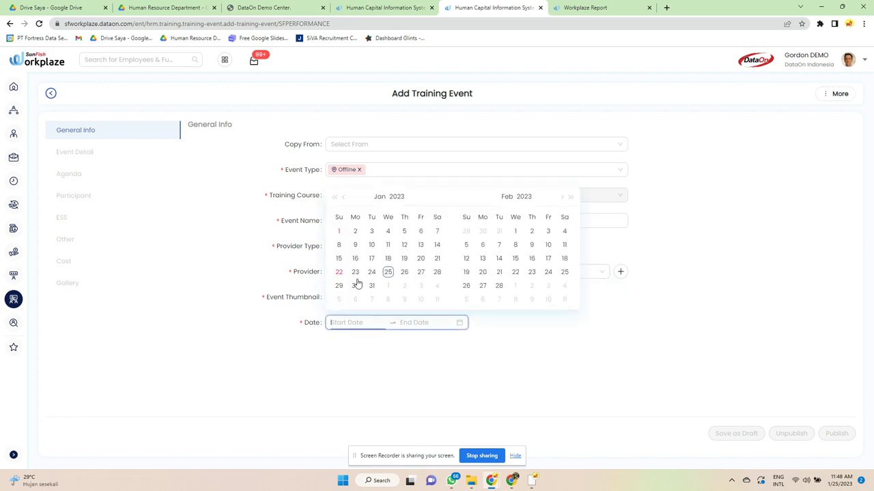
left_click(388, 272)
left_click(498, 261)
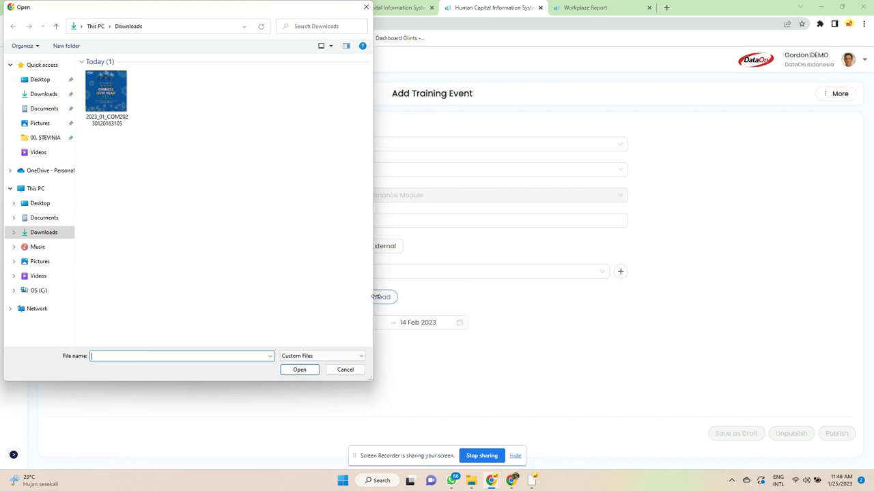
left_click(99, 92)
left_click(298, 369)
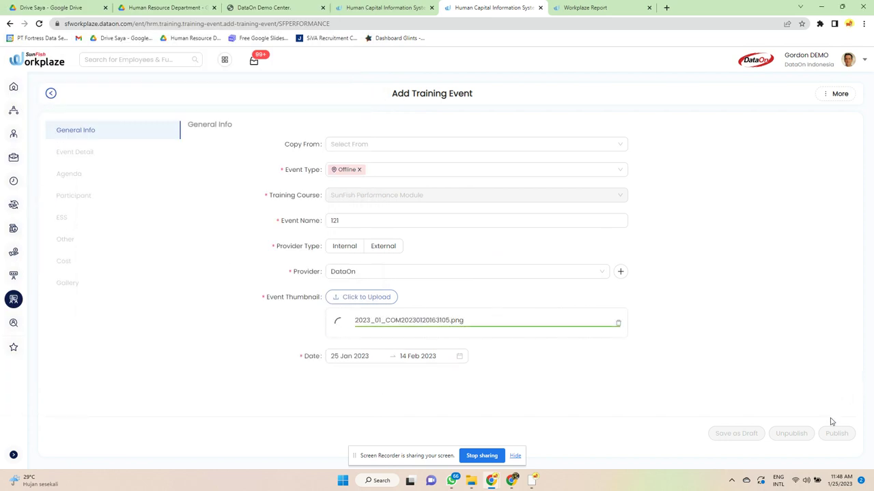
Replace the training event's type with Online
left_click(359, 170)
left_click(368, 171)
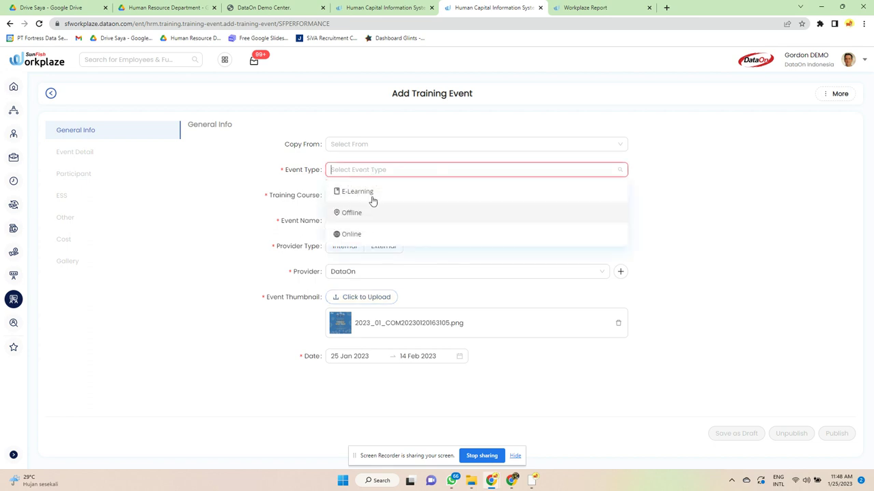
left_click(364, 236)
left_click(859, 332)
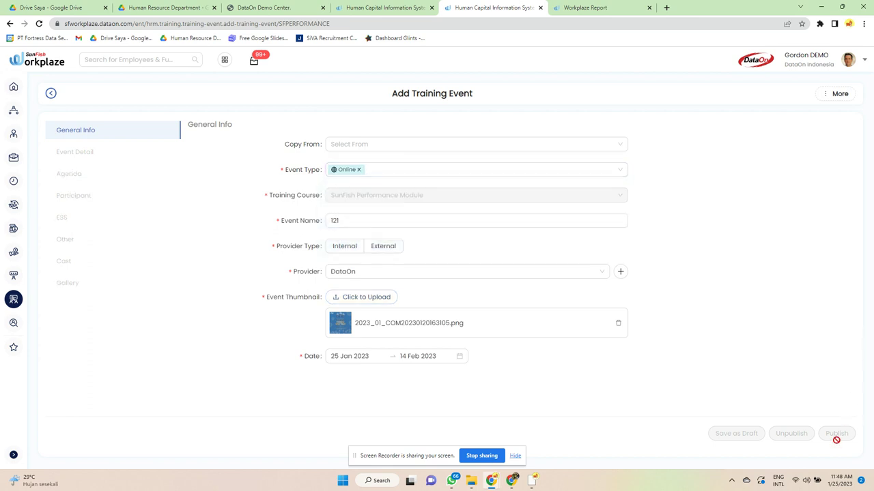
Set the provider type to Internal and try to publish the training event
left_click(479, 219)
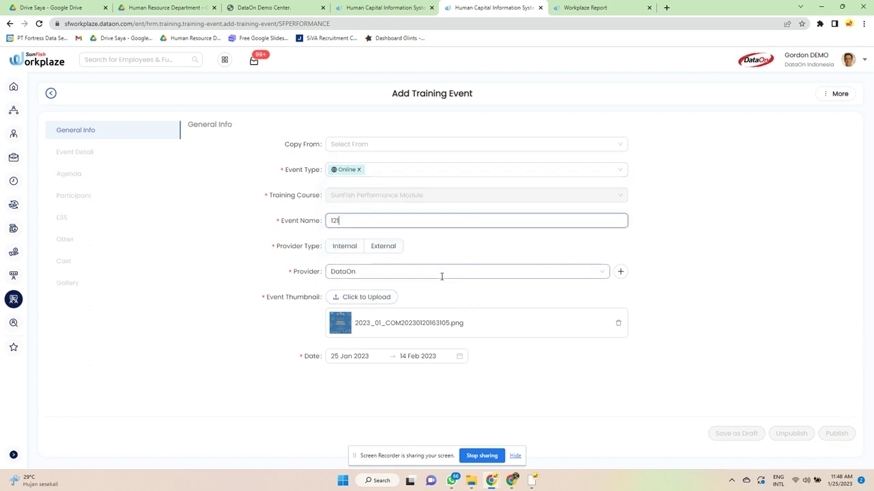
left_click(350, 248)
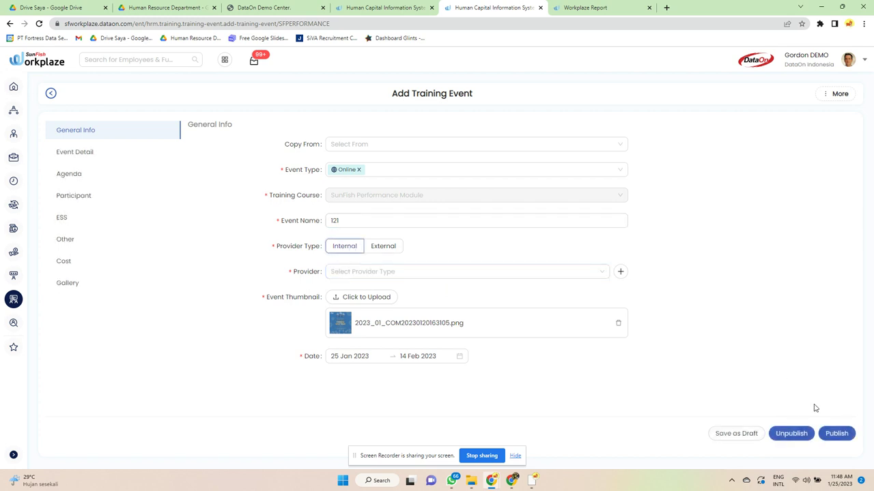
left_click(838, 434)
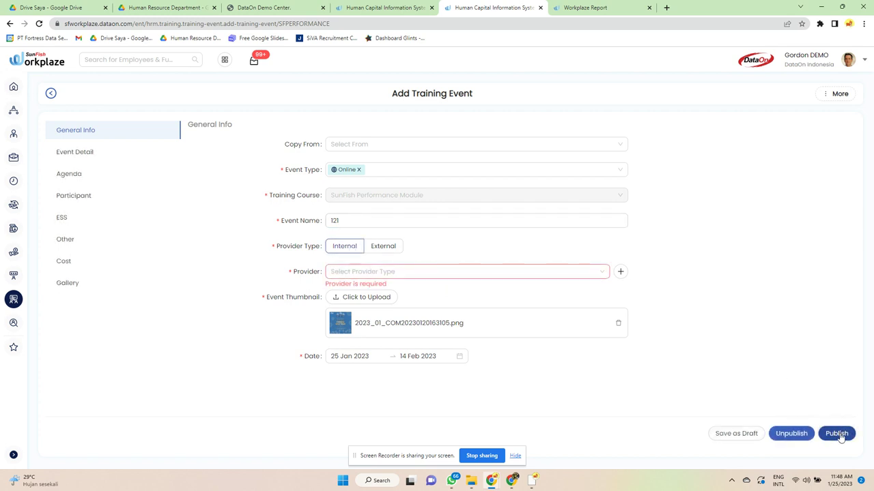
Select DataOn as the internal provider and try to publish the training event again
left_click(441, 271)
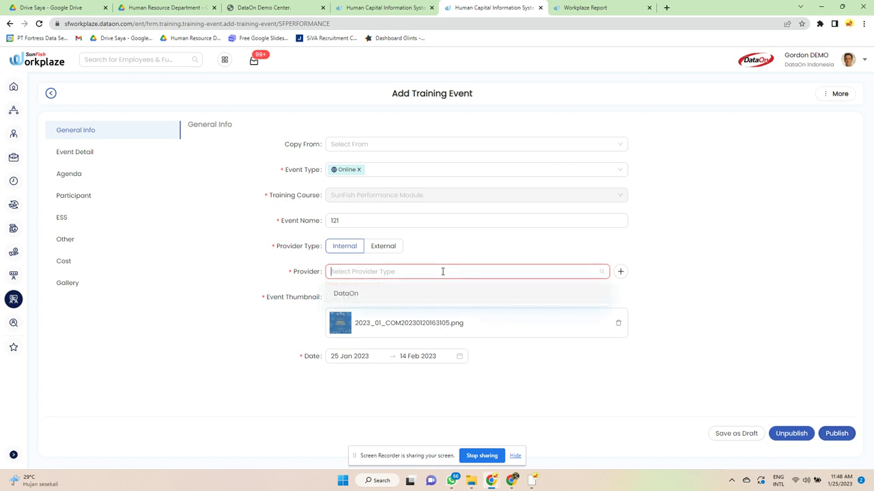
left_click(428, 293)
left_click(840, 435)
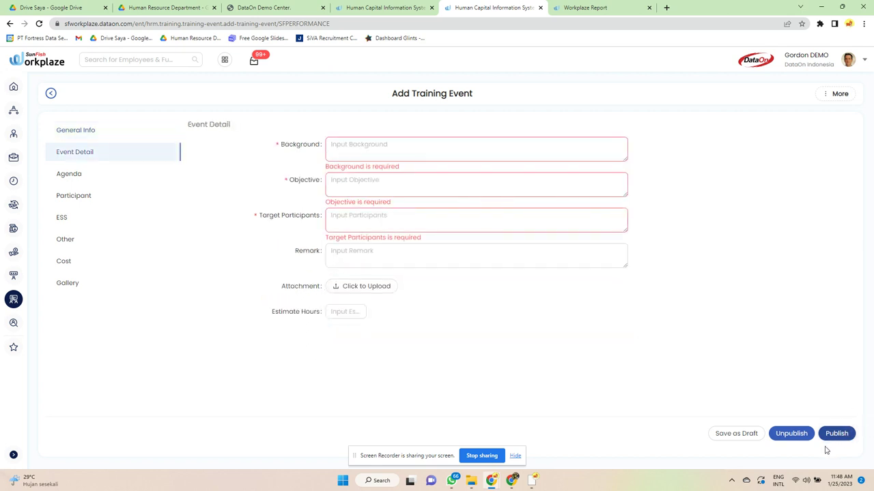
Look through the training event's Agenda, Participant, ESS, Other, Cost and Gallery sections
left_click(73, 175)
left_click(75, 197)
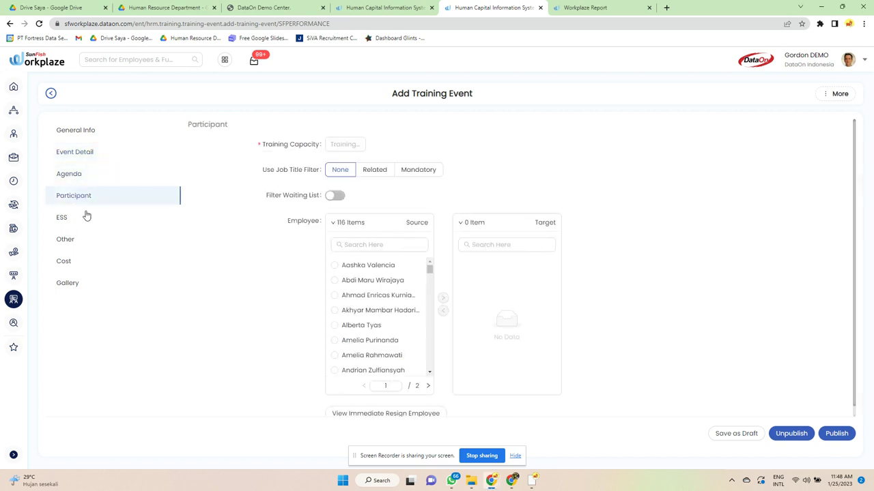
scroll(521, 326, "down", 1)
left_click(63, 219)
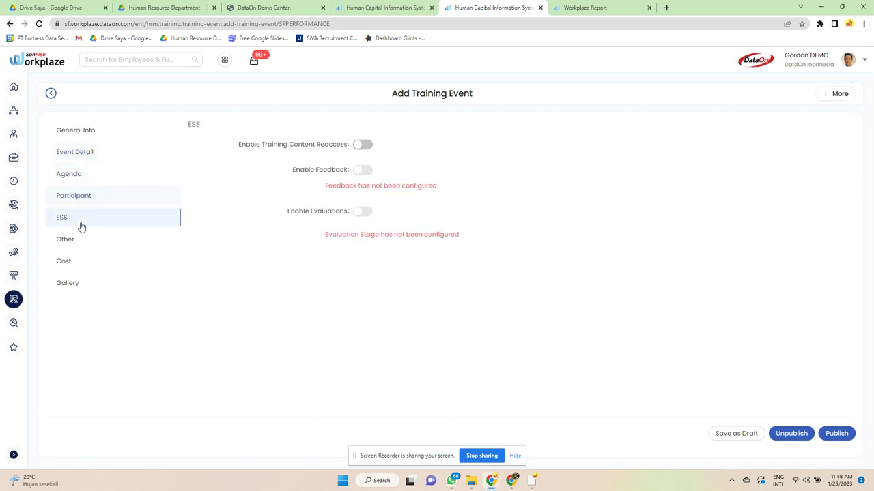
left_click(66, 240)
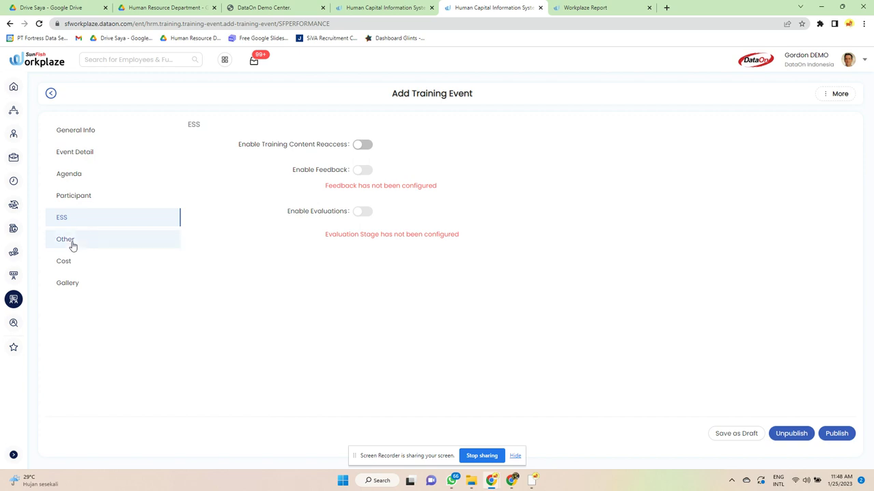
left_click(83, 266)
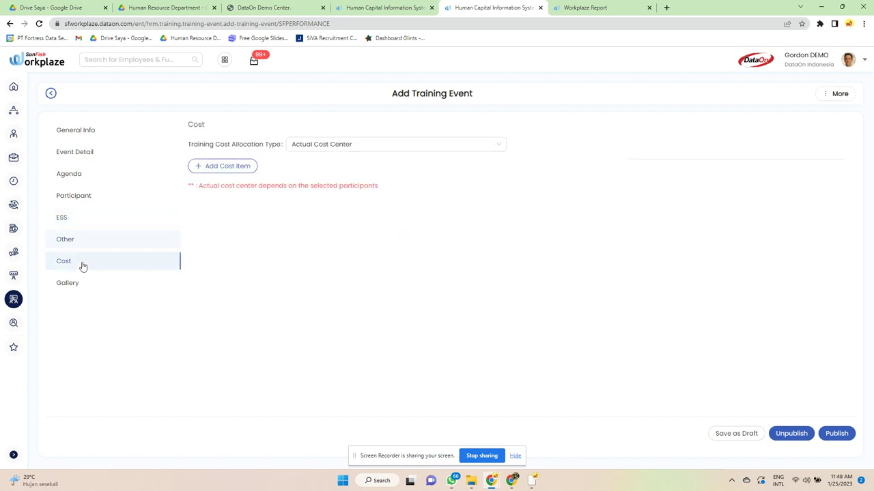
left_click(86, 287)
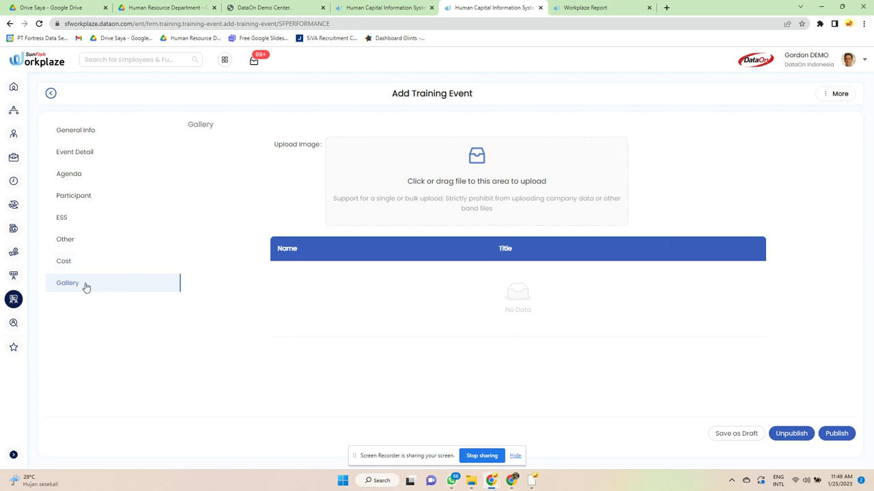
Leave the unsaved event, return to the training course list and open the form for adding a training course
left_click(14, 301)
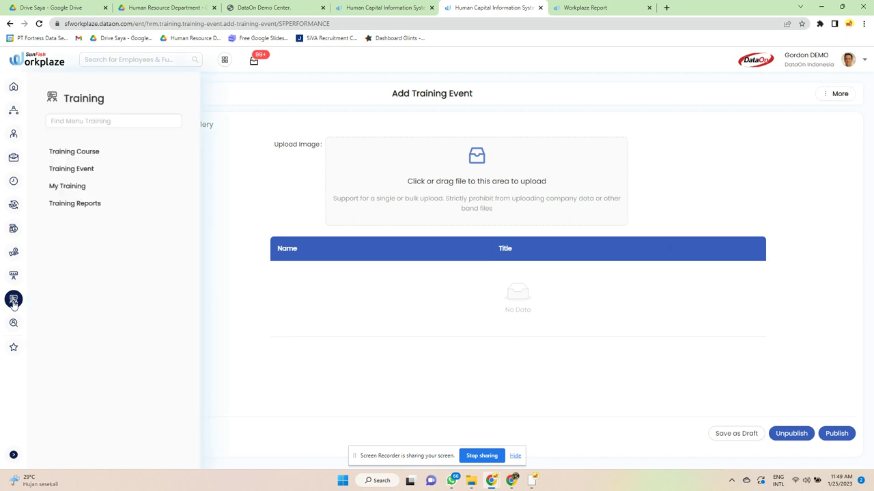
left_click(84, 154)
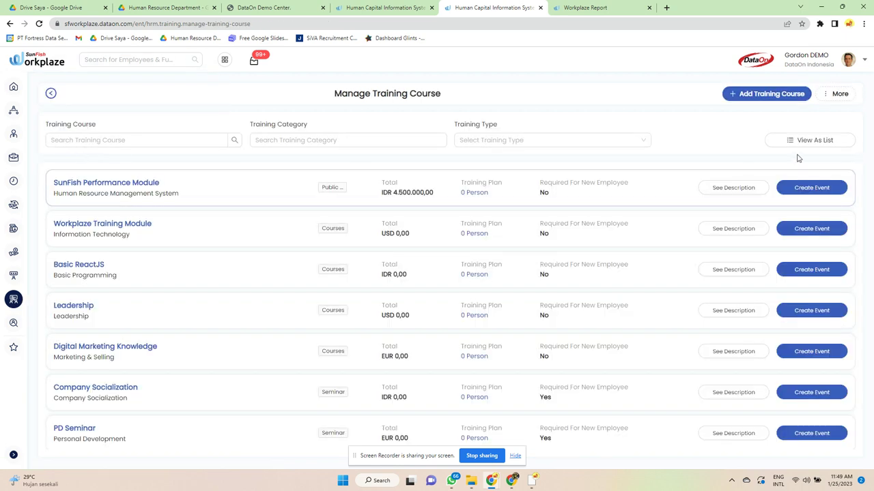
left_click(778, 93)
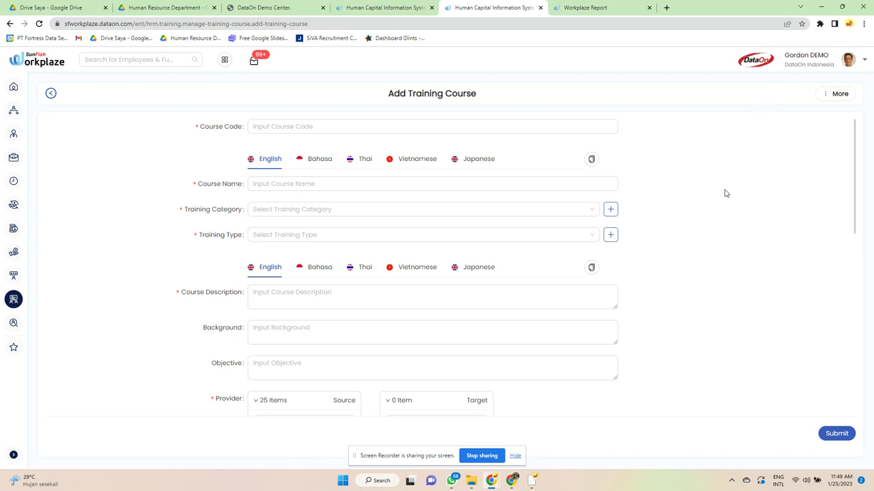
Review the rest of the training course form and open the draft React JS Developer Course training event
scroll(721, 250, "down", 5)
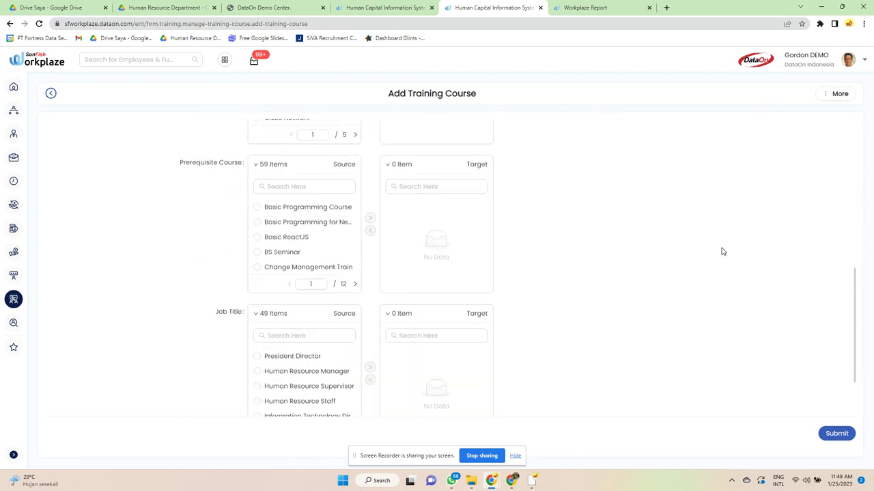
scroll(723, 252, "down", 2)
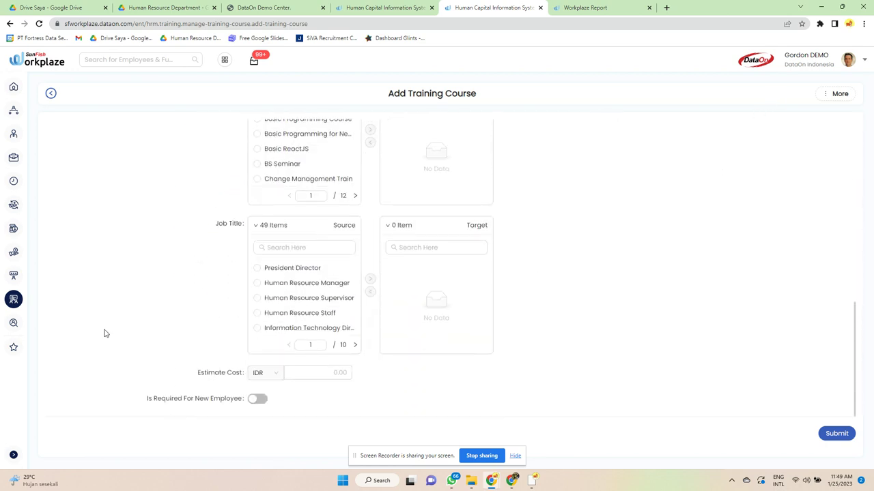
mouse_move(21, 304)
left_click(79, 169)
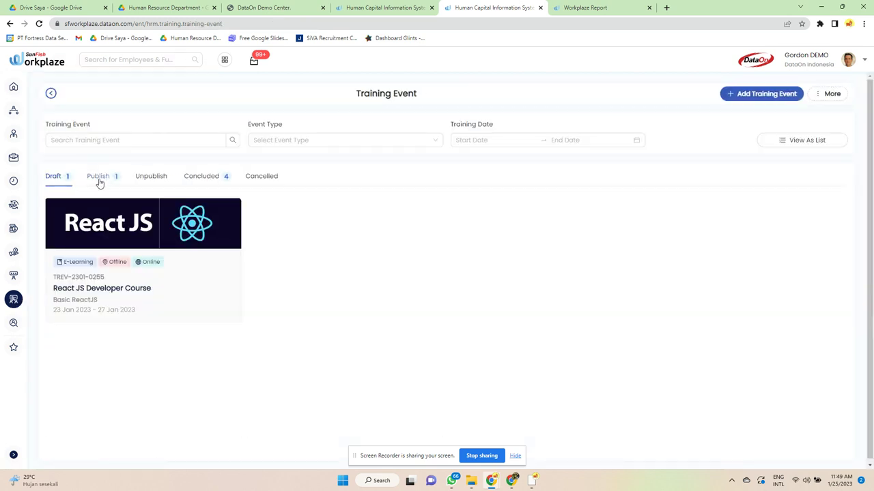
left_click(109, 217)
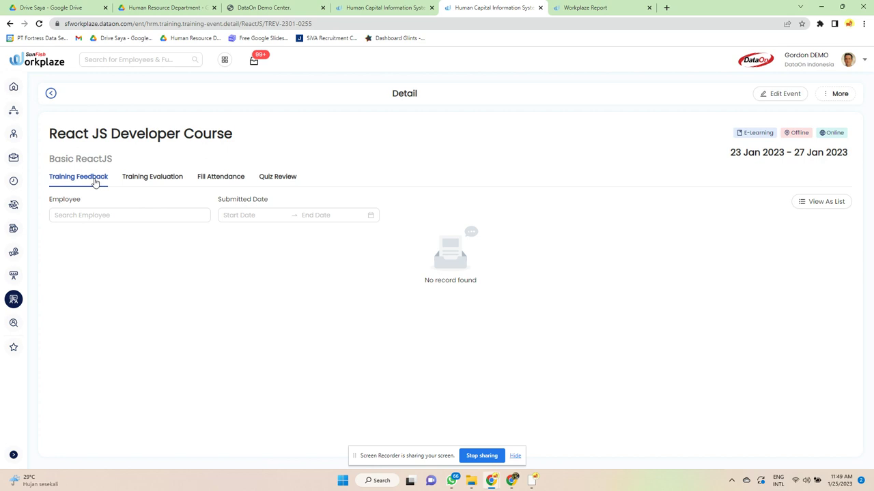
Look through the event's Training Evaluation, Fill Attendance, Quiz Review and Training Feedback sections
left_click(156, 178)
left_click(226, 178)
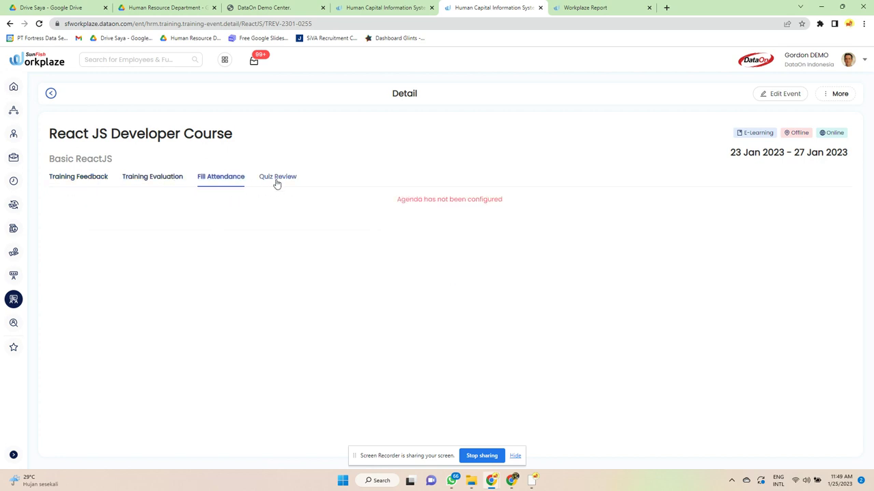
left_click(277, 179)
left_click(77, 177)
Browse My Training and view the details of the Introduction to Workplaze Training Module event
mouse_move(20, 295)
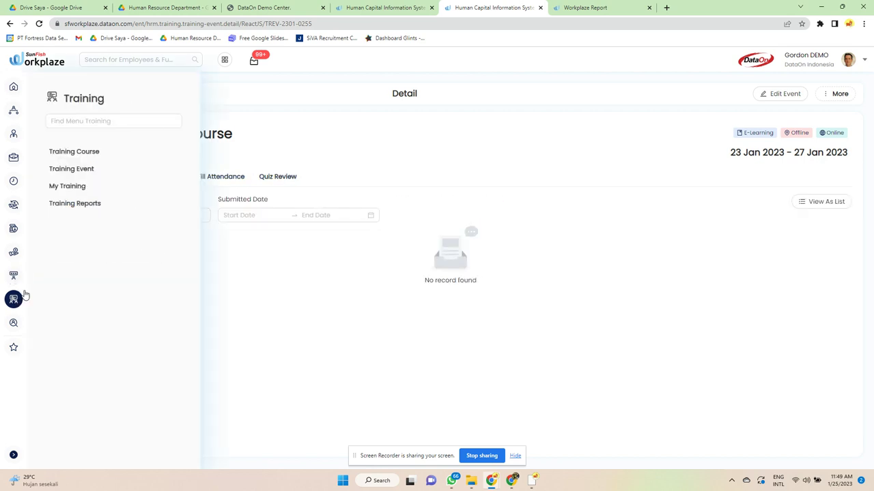
left_click(67, 186)
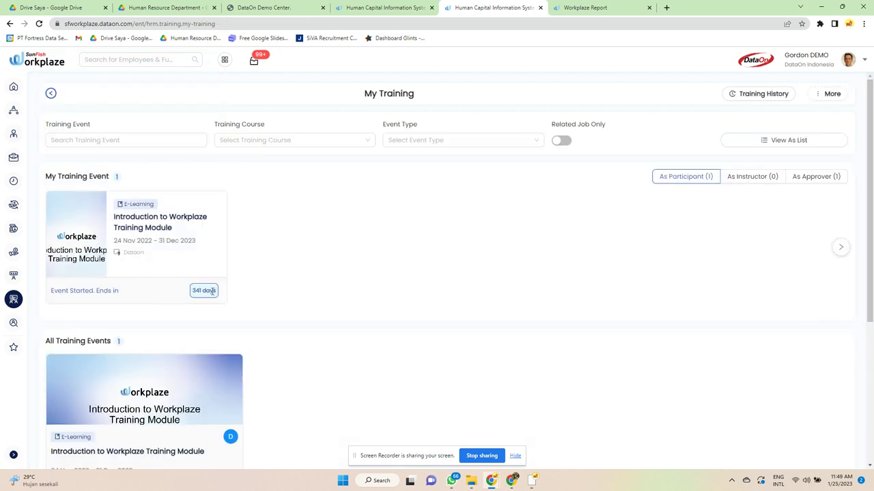
scroll(213, 292, "down", 2)
scroll(212, 294, "up", 2)
left_click(206, 282)
scroll(541, 295, "down", 1)
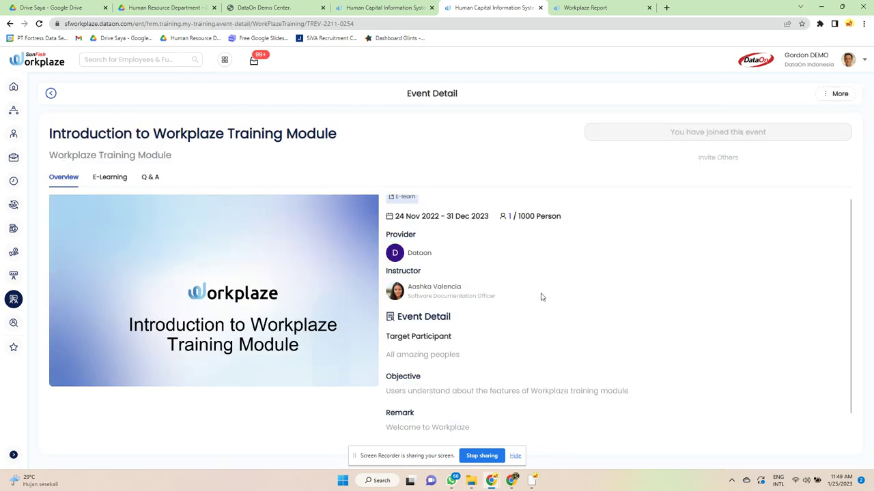
Browse the Training Reports list, briefly previewing the Employee Training Competency Report
mouse_move(54, 302)
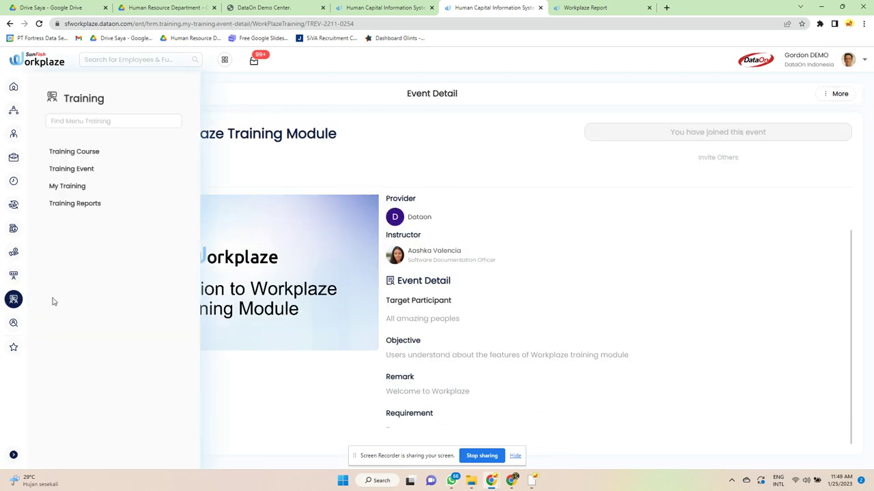
left_click(94, 206)
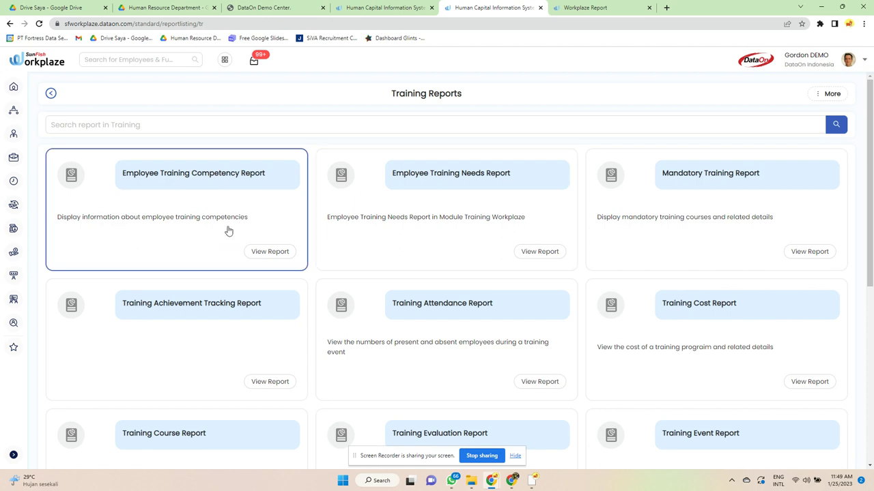
left_click(228, 230)
left_click(538, 374)
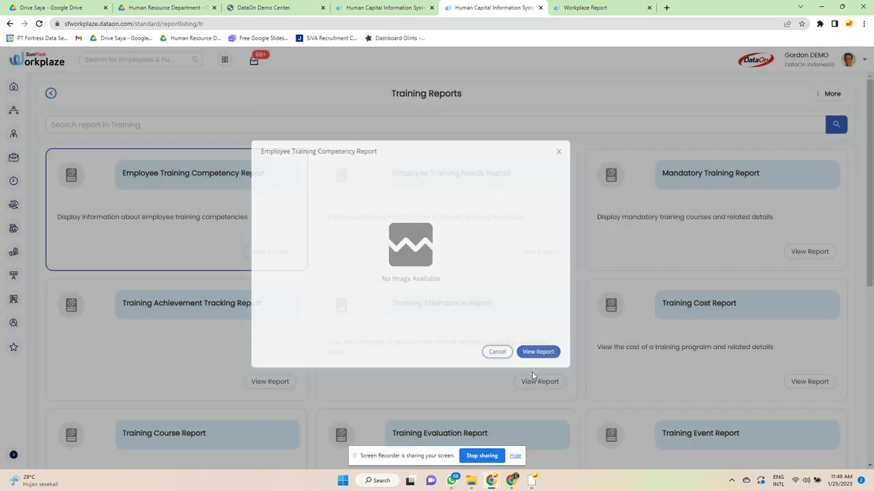
scroll(532, 374, "down", 4)
scroll(531, 374, "down", 1)
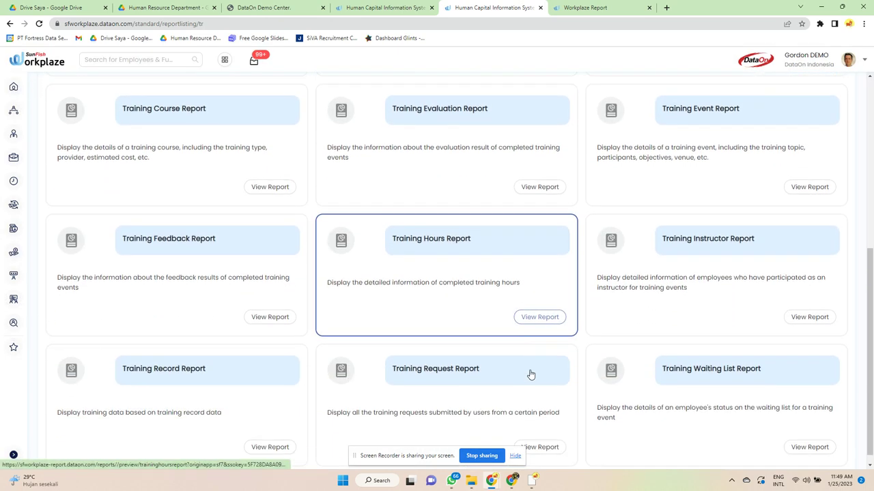
Browse the Man Power Plan Request list in Recruitment and open the form for adding a request
mouse_move(10, 301)
mouse_move(13, 322)
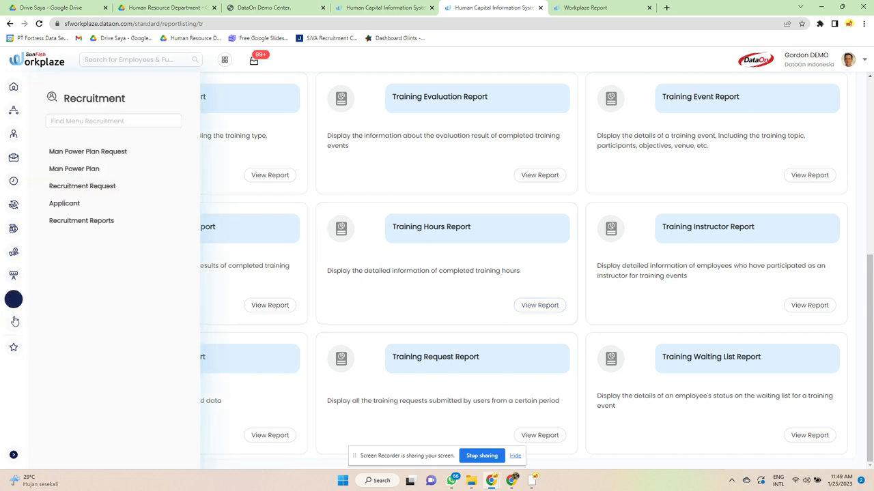
left_click(125, 153)
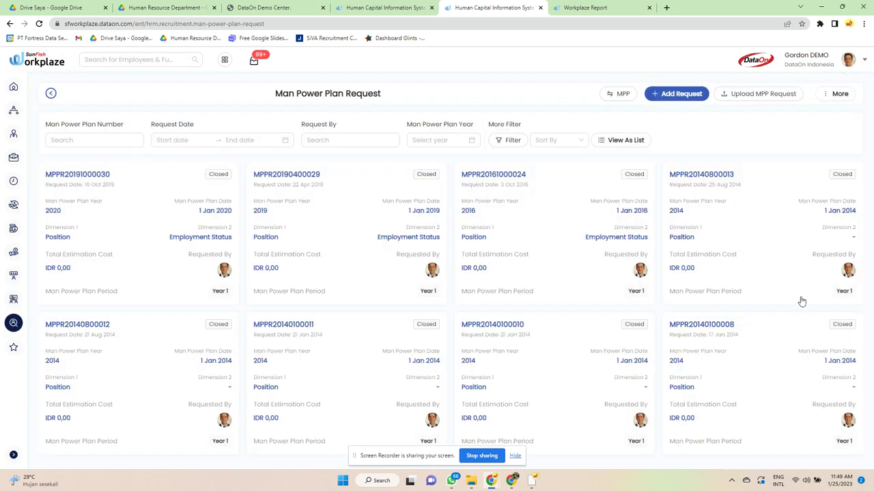
scroll(804, 322, "down", 2)
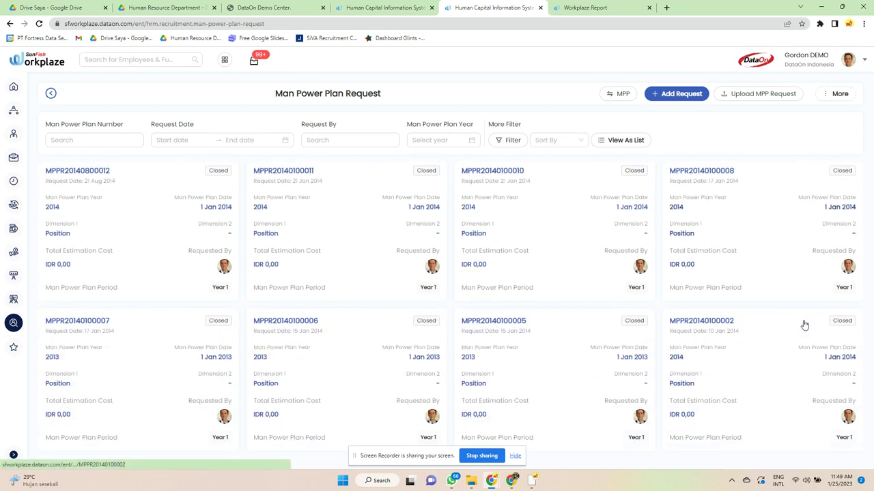
left_click(677, 94)
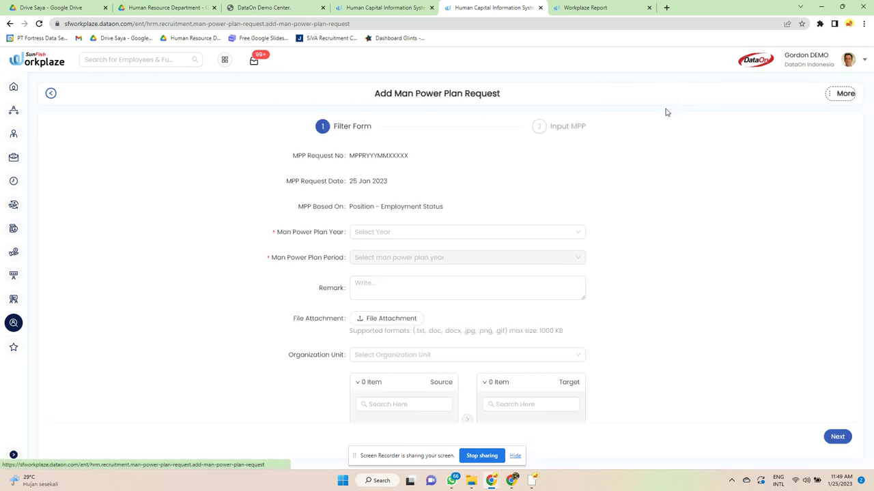
Set the request's year to 2023, its period to 1 (01 January 2023 - 30 December 2023) and its organization unit to Human Resource
left_click(395, 238)
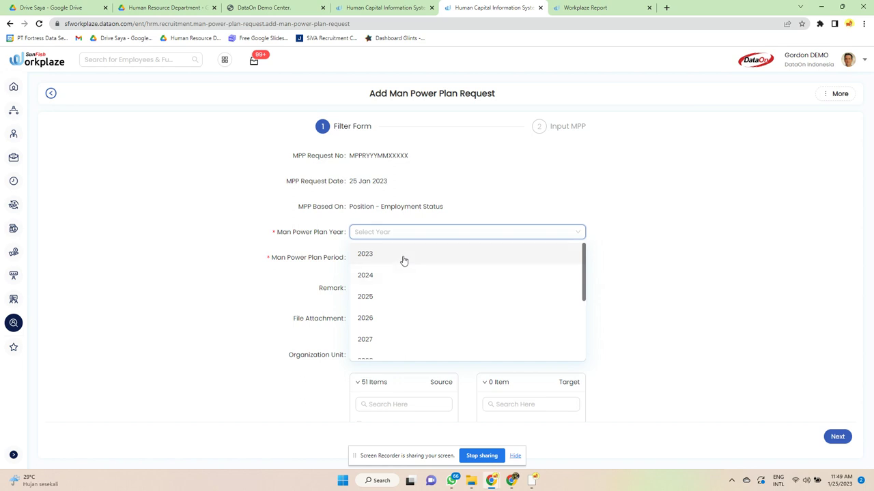
left_click(404, 258)
left_click(406, 259)
left_click(410, 278)
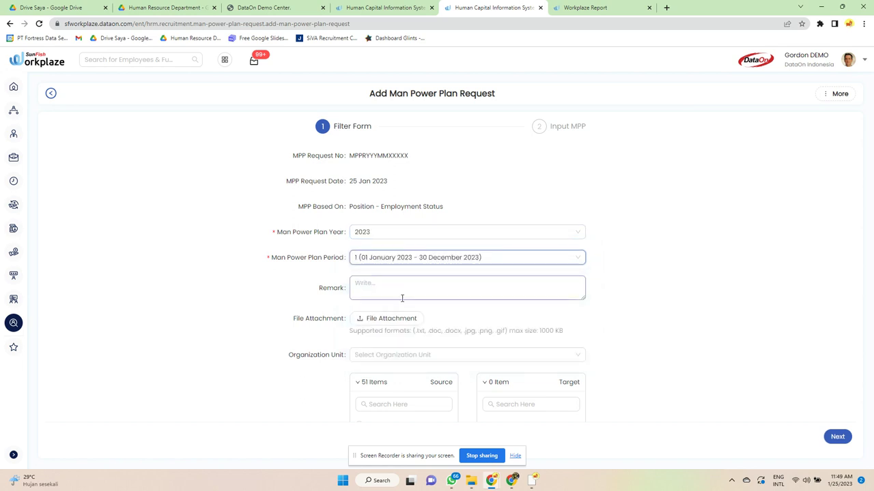
left_click(400, 289)
left_click(402, 360)
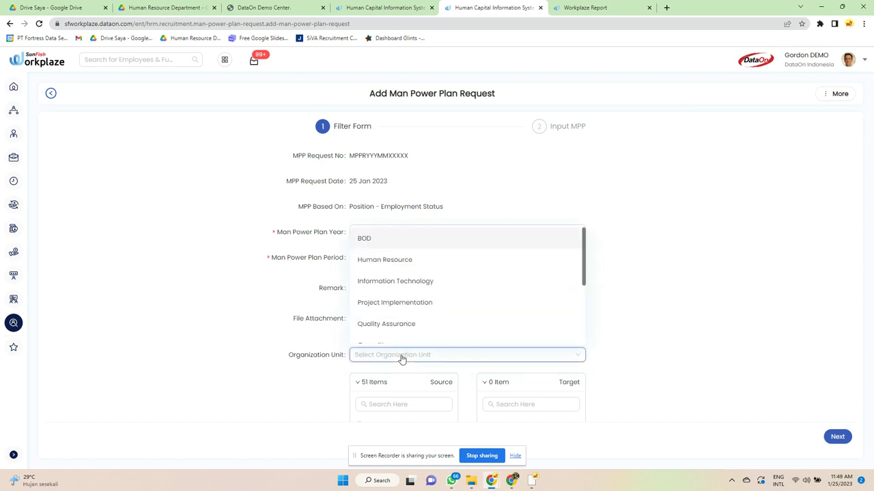
left_click(402, 265)
Add the Human Resource Staff position and the Contract I employment status to the request and proceed to Input MPP
scroll(403, 307, "down", 3)
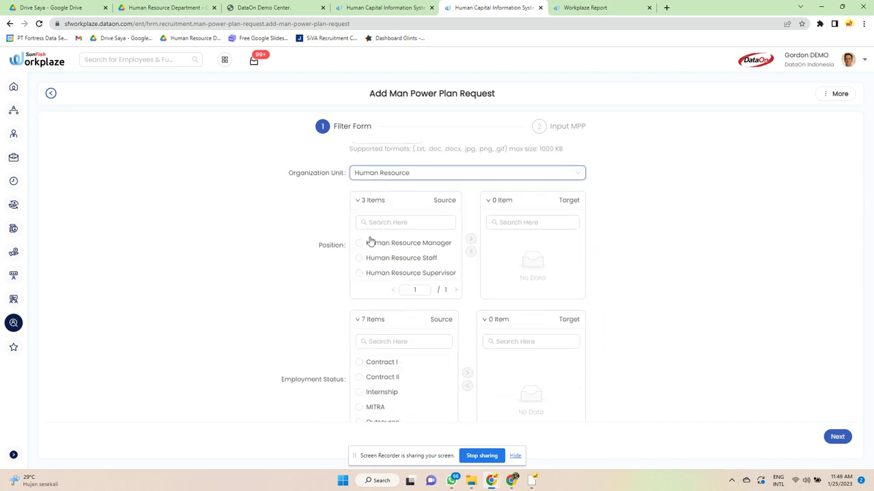
left_click(359, 258)
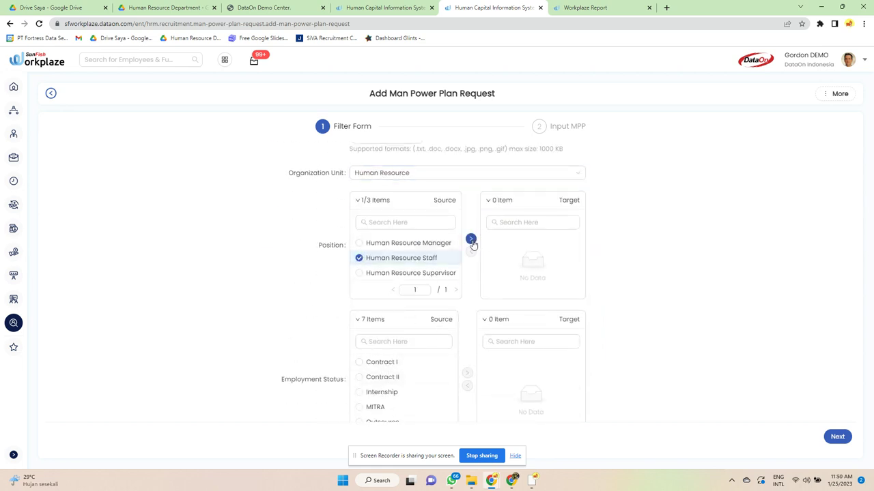
left_click(471, 241)
left_click(384, 348)
left_click(467, 357)
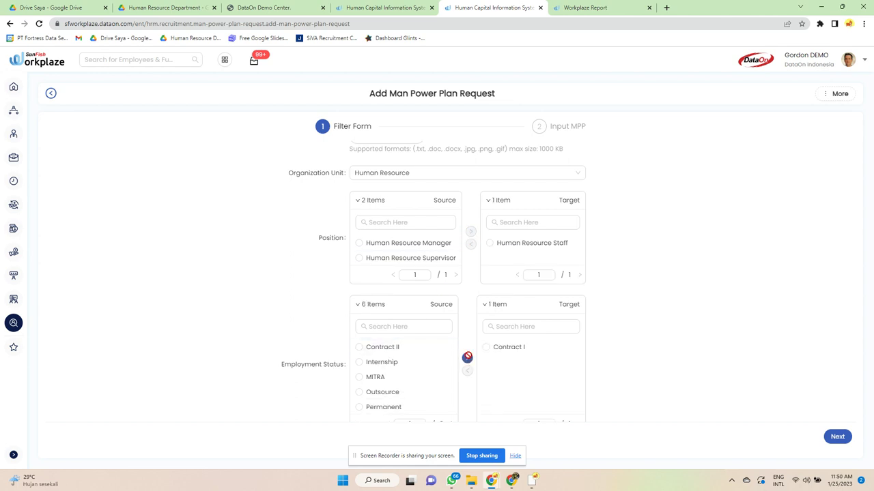
scroll(468, 355, "down", 1)
left_click(838, 436)
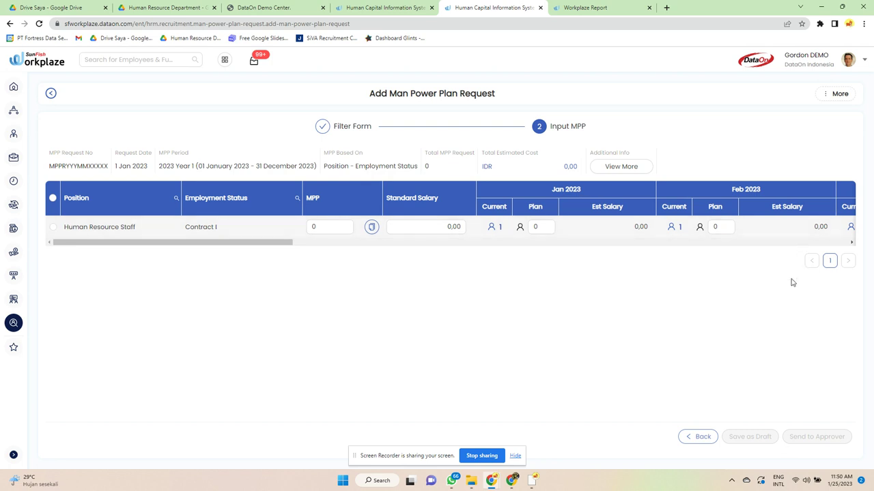
Save the request's additional info with the remark 12 and look across the monthly plan table to Total Est Cost
left_click(621, 166)
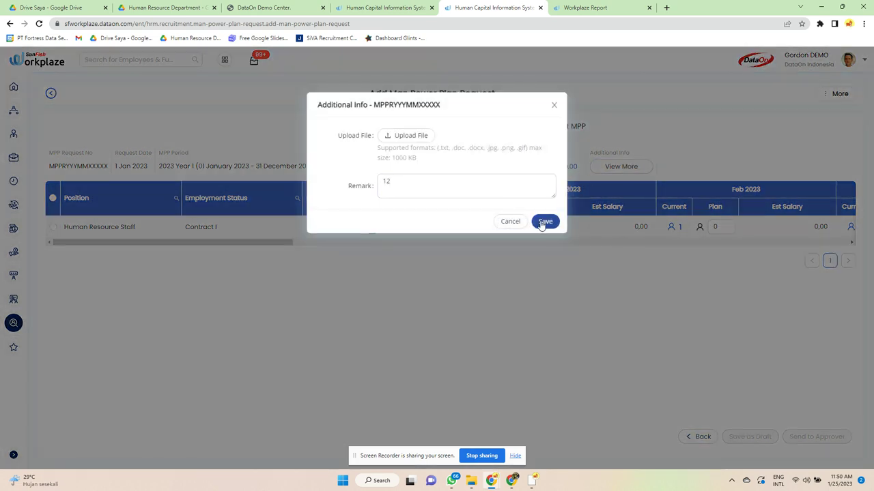
left_click(544, 222)
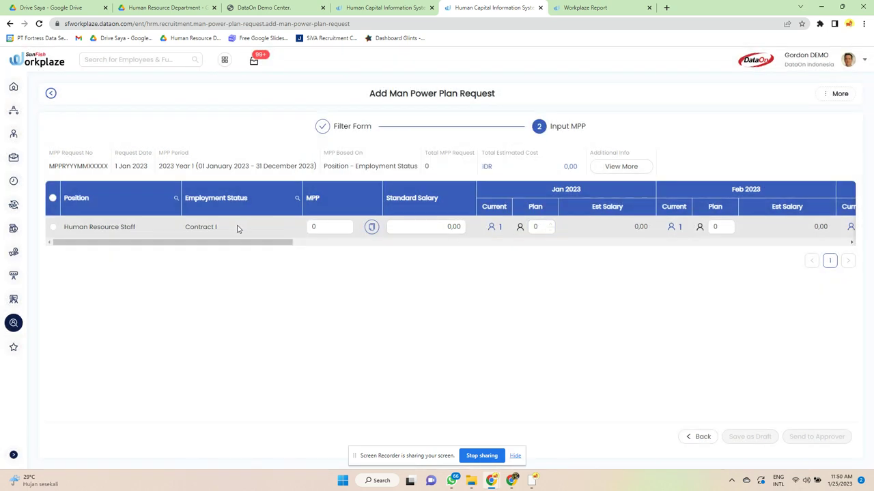
left_click_drag(179, 244, 774, 271)
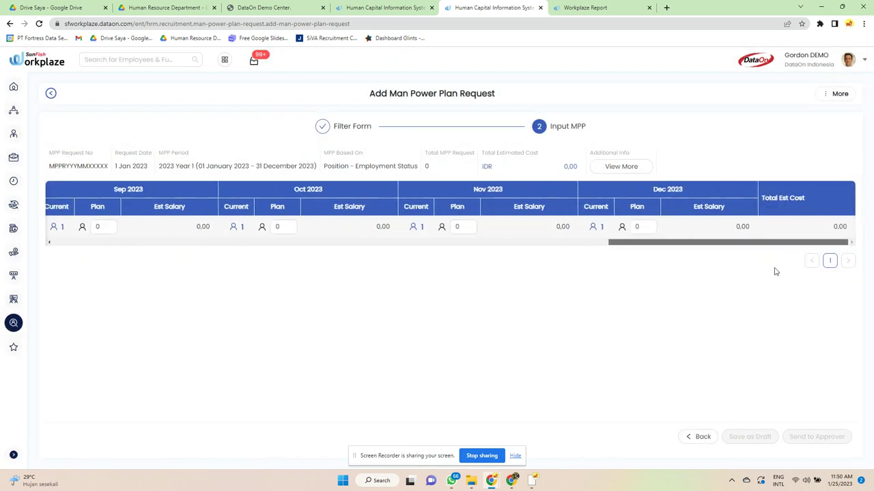
Leave the request, switch to the Man Power Plan list and look across the details table of the 2023 plan
mouse_move(13, 323)
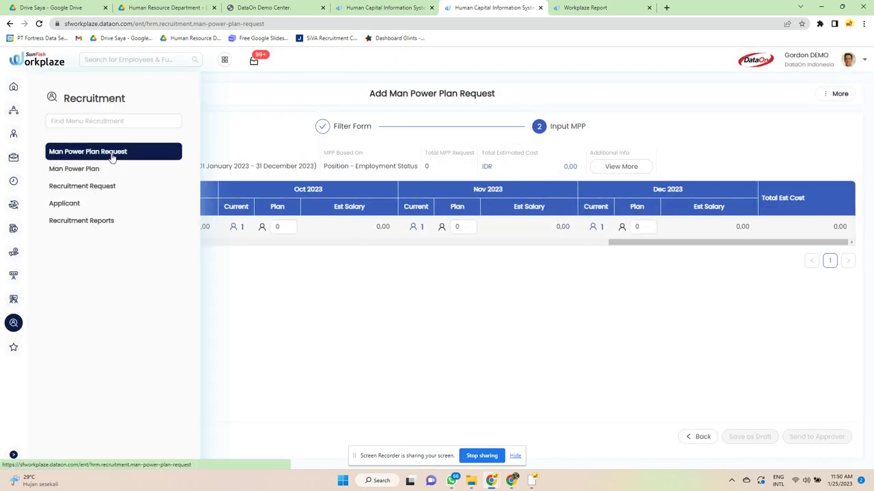
left_click(103, 152)
left_click(622, 95)
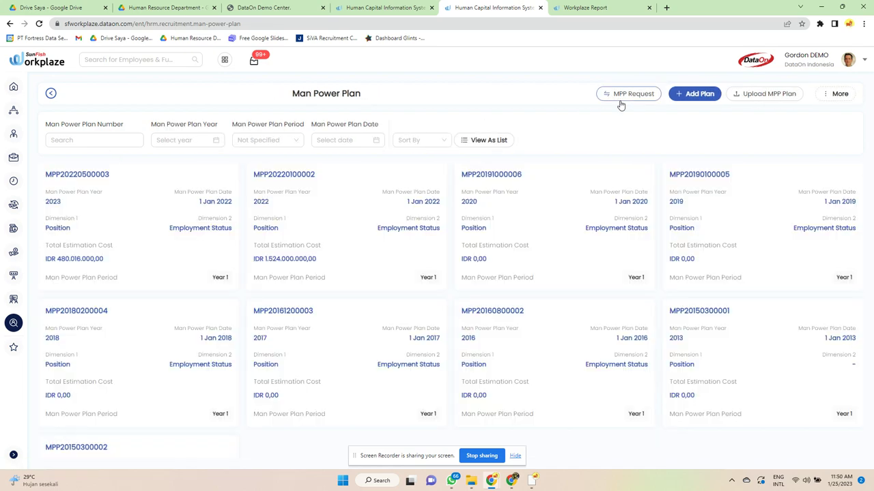
left_click(97, 179)
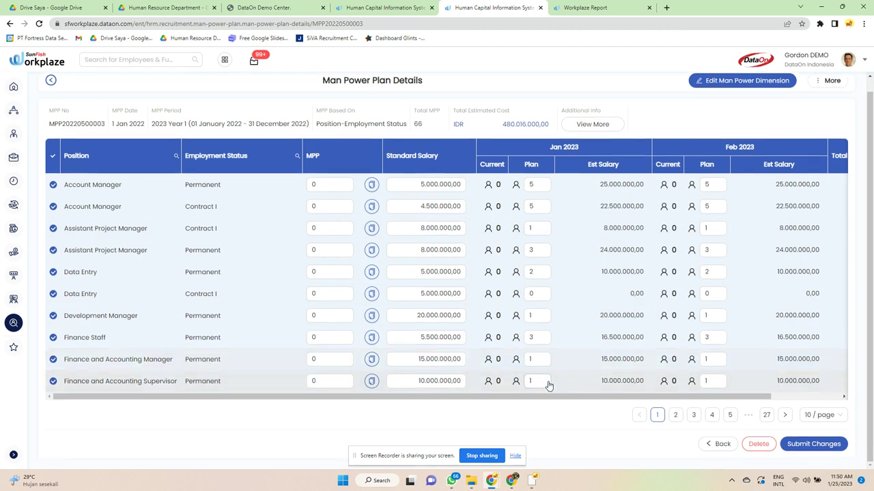
left_click_drag(537, 408, 717, 422)
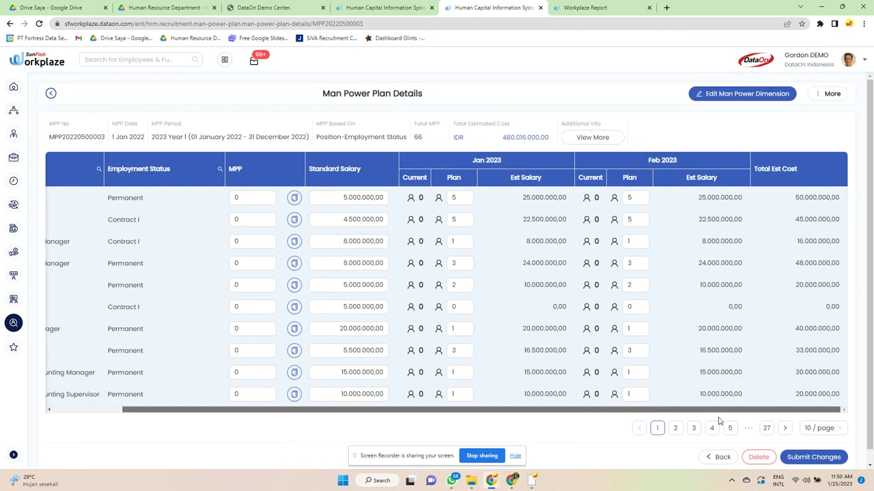
left_click_drag(544, 421, 144, 296)
left_click(15, 323)
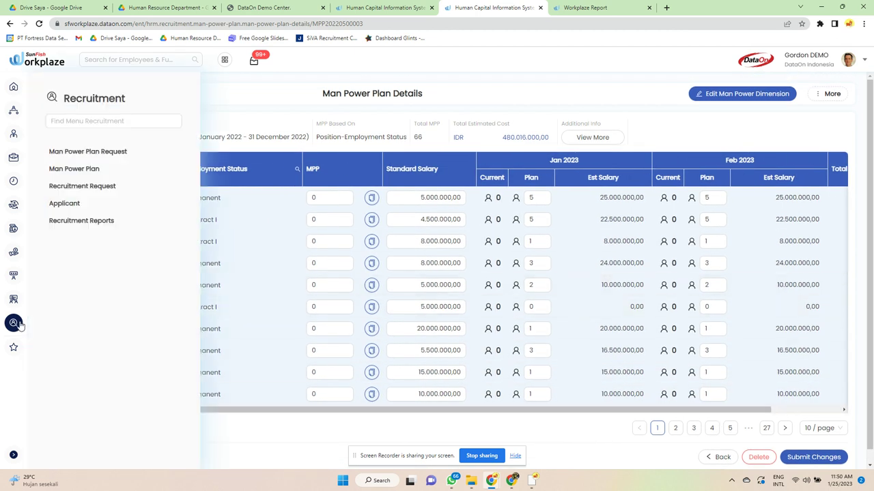
Open the plan's man power dimension for editing and add the Account Manager position to the target
left_click(729, 94)
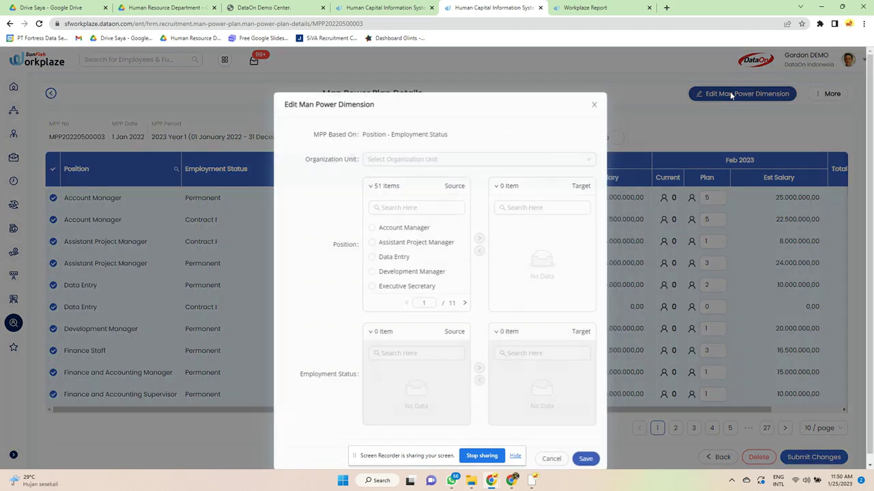
left_click(396, 231)
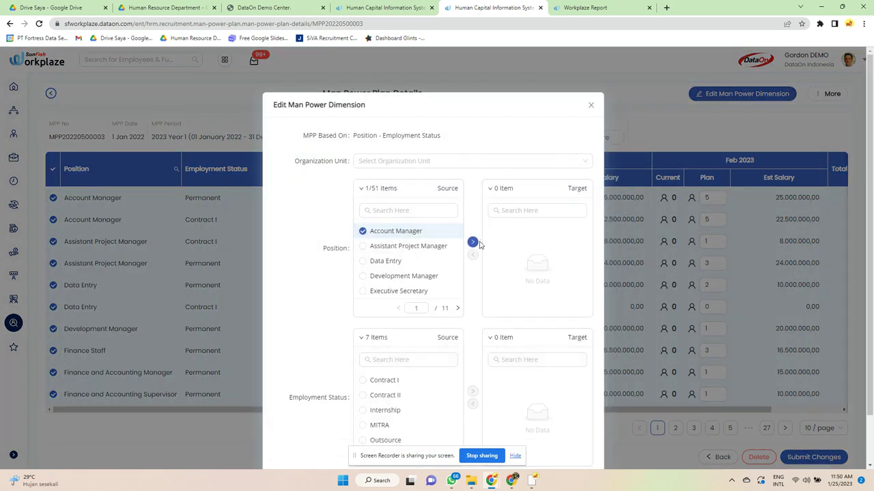
left_click(472, 241)
Set the organization unit to Human Resource, add Human Resource Manager and Contract I to the targets, and save the man power dimension
left_click(437, 159)
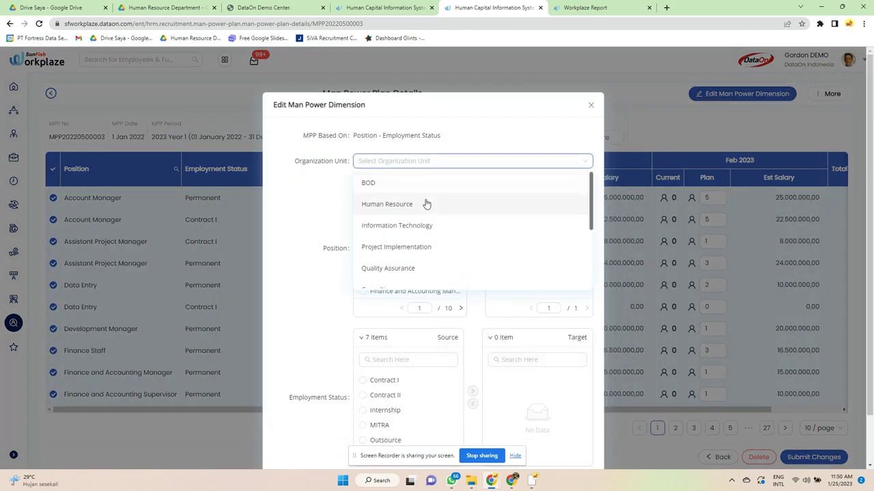
left_click(424, 201)
left_click(403, 327)
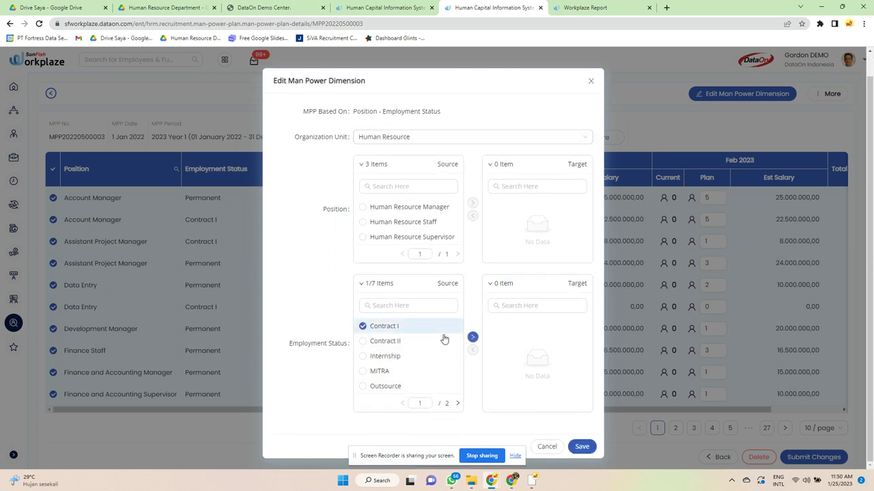
left_click(473, 338)
left_click(414, 208)
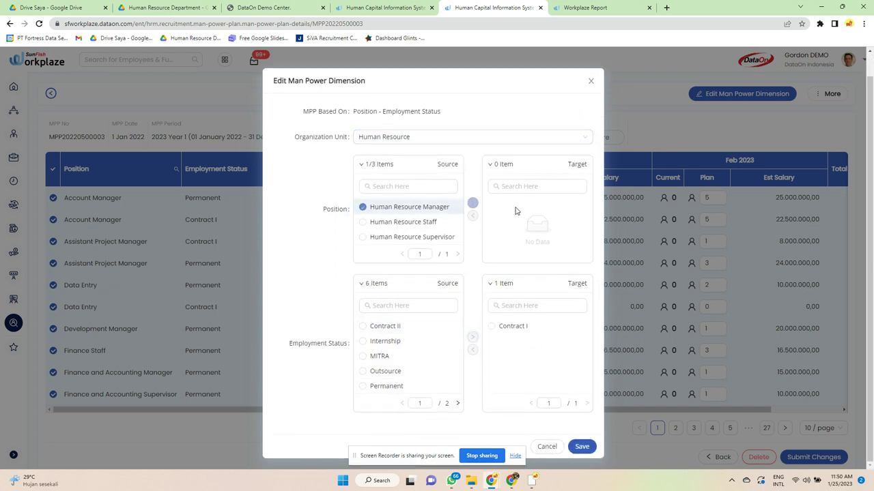
left_click(472, 202)
left_click(581, 447)
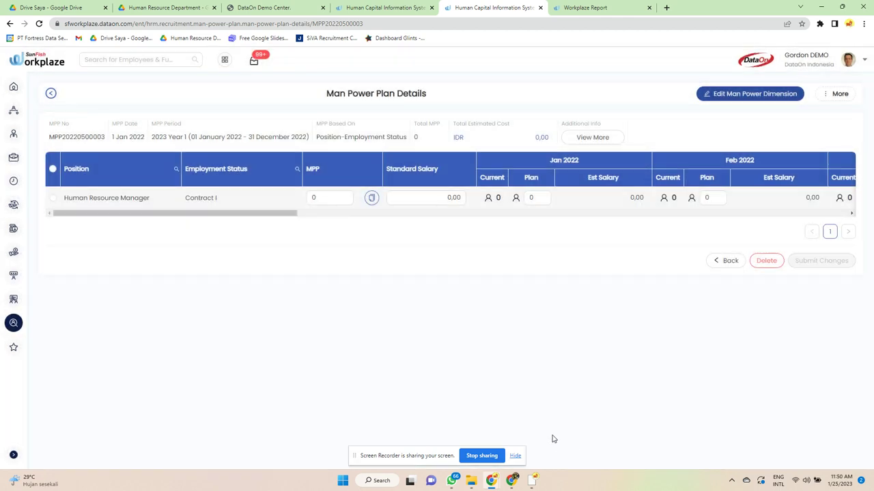
Set the Human Resource Manager row's MPP to 1 and its standard salary to 2.000.000,00
left_click(322, 195)
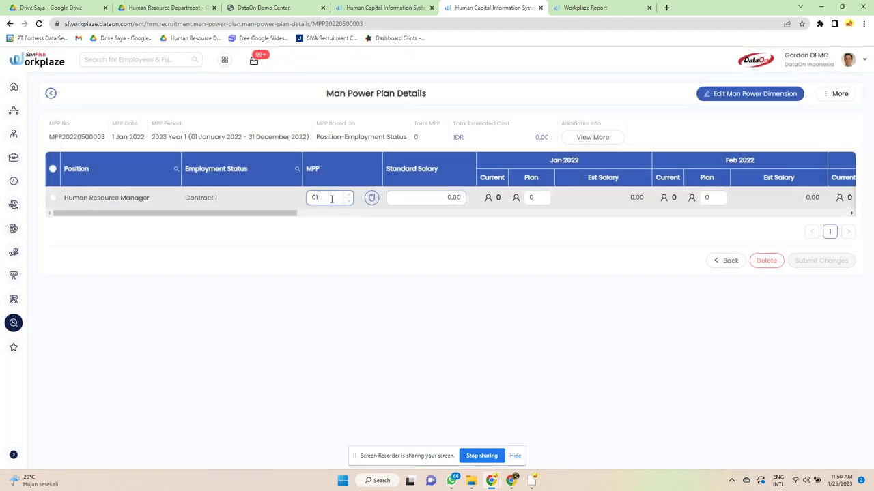
left_click(447, 197)
double_click(450, 197)
type("2.000.00")
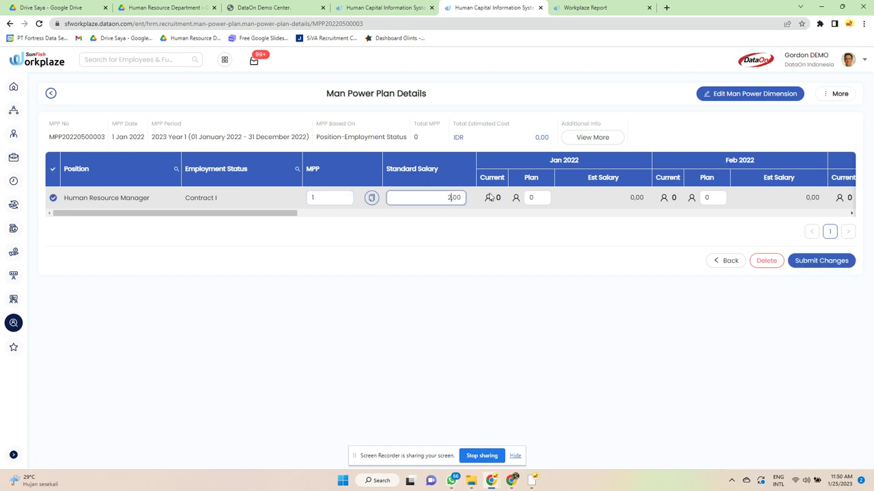
Set the row's plan to 2 for both January and February 2022, check Total Est Cost, and submit the changes
left_click(523, 198)
type("2")
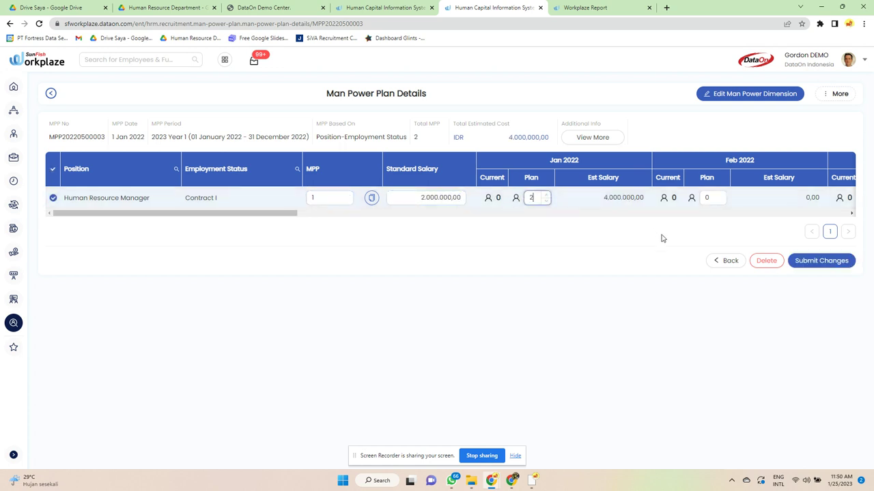
left_click(711, 198)
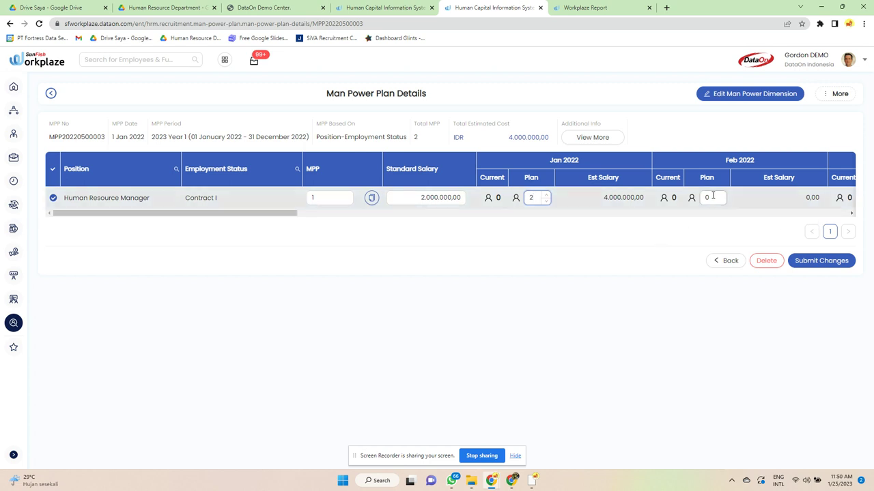
type("2")
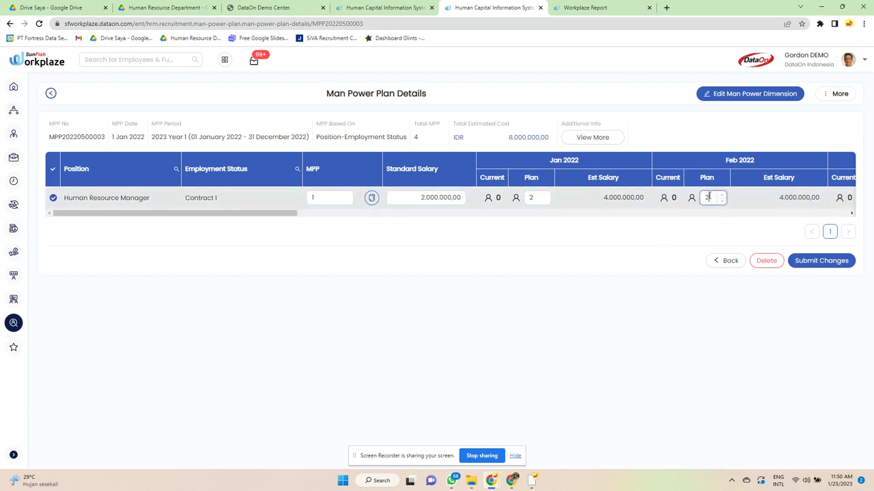
left_click_drag(259, 213, 858, 197)
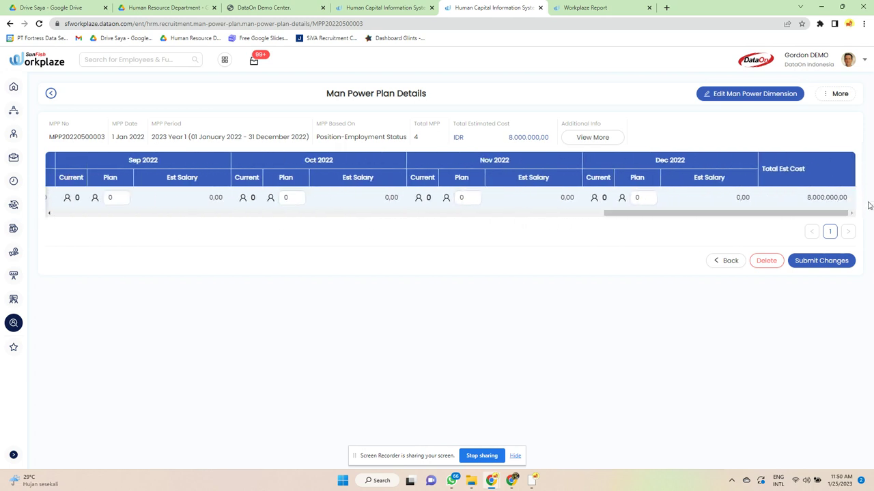
left_click(812, 261)
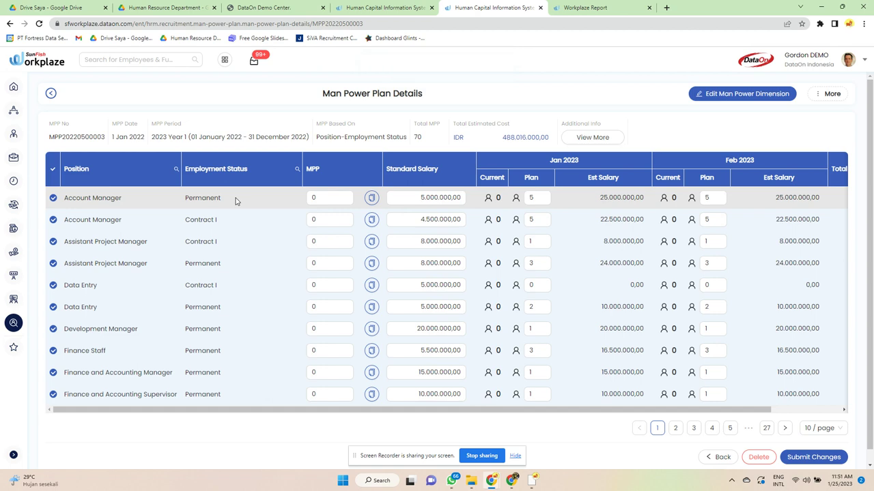
Save the plan's additional info with no file or remark and go back to the Man Power Plan list
left_click(591, 138)
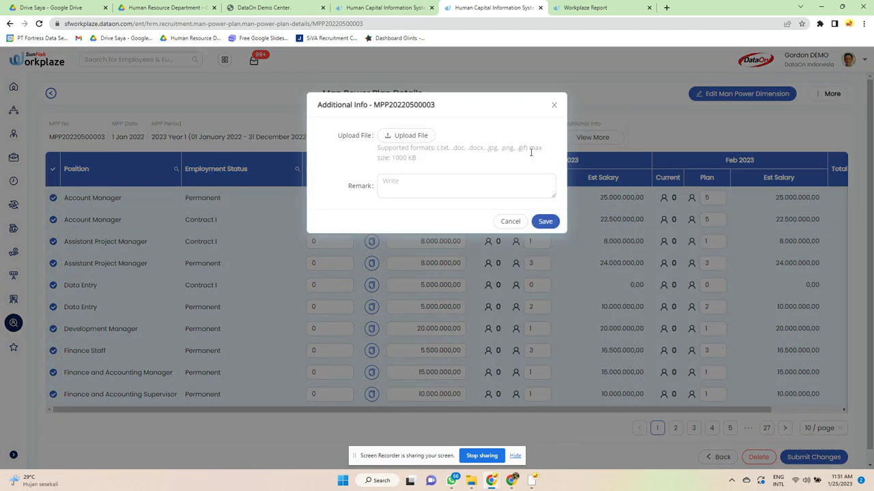
left_click(545, 222)
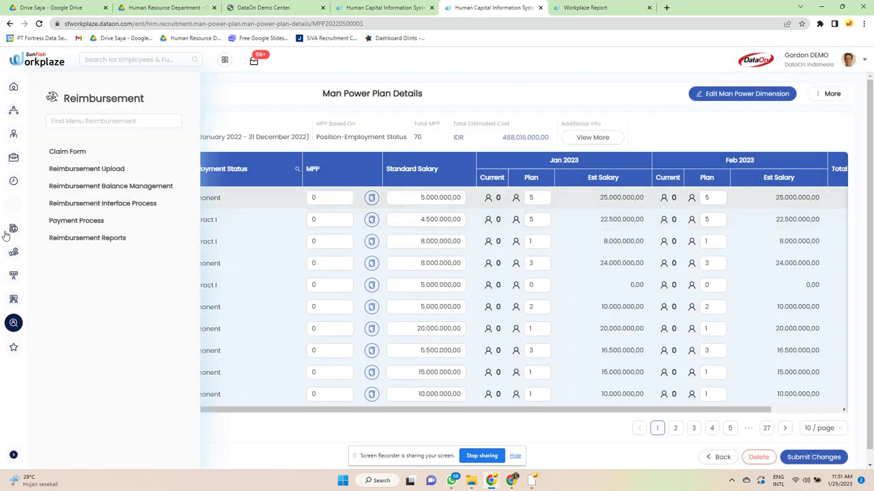
mouse_move(13, 322)
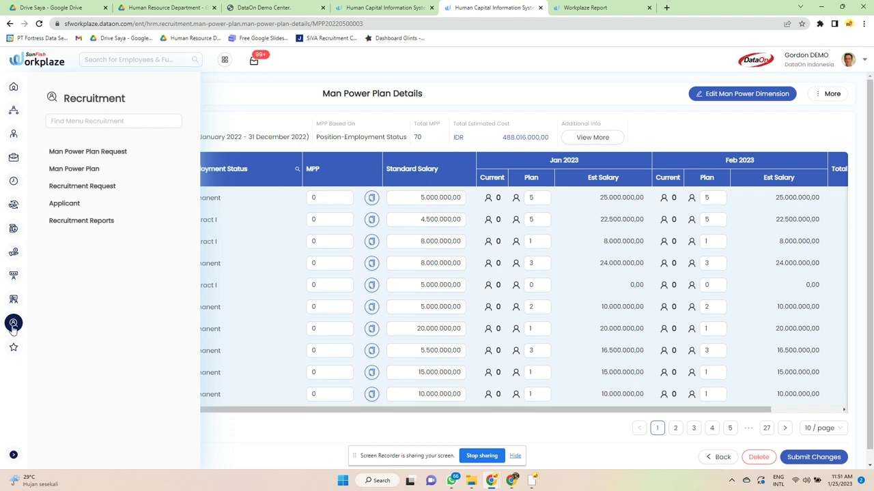
left_click(74, 168)
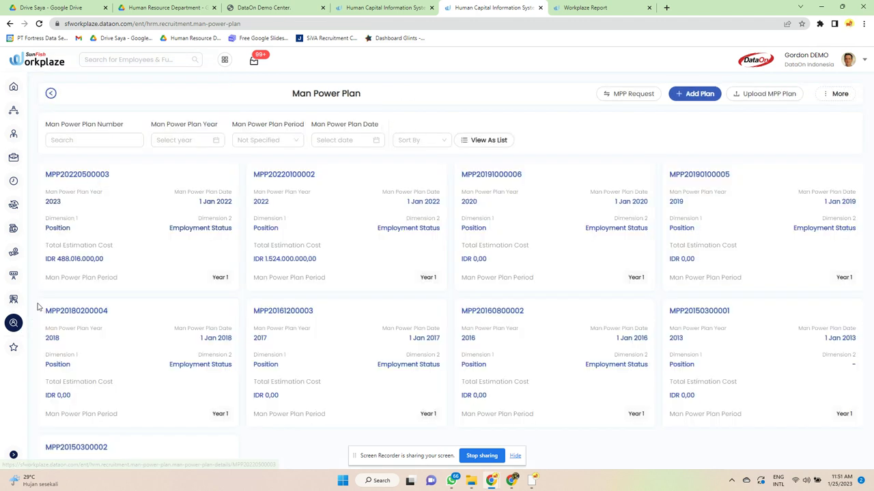
Open the Recruitment Request list and look through its request cards
mouse_move(19, 324)
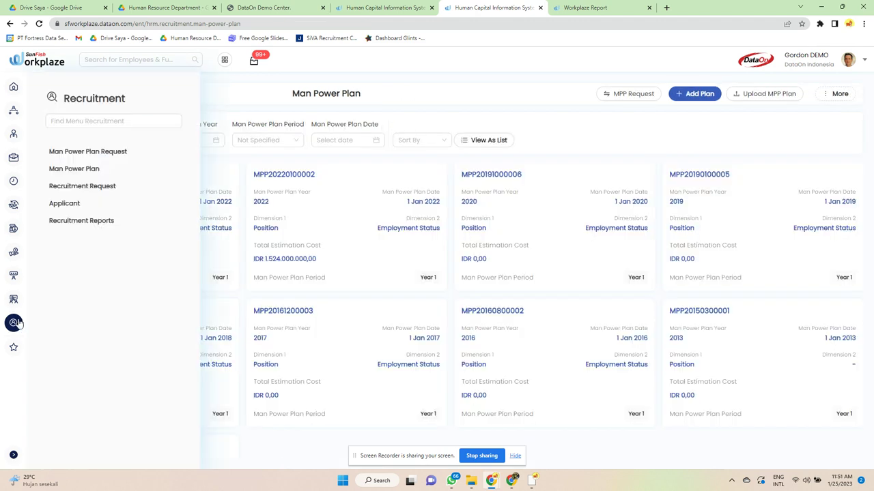
left_click(111, 187)
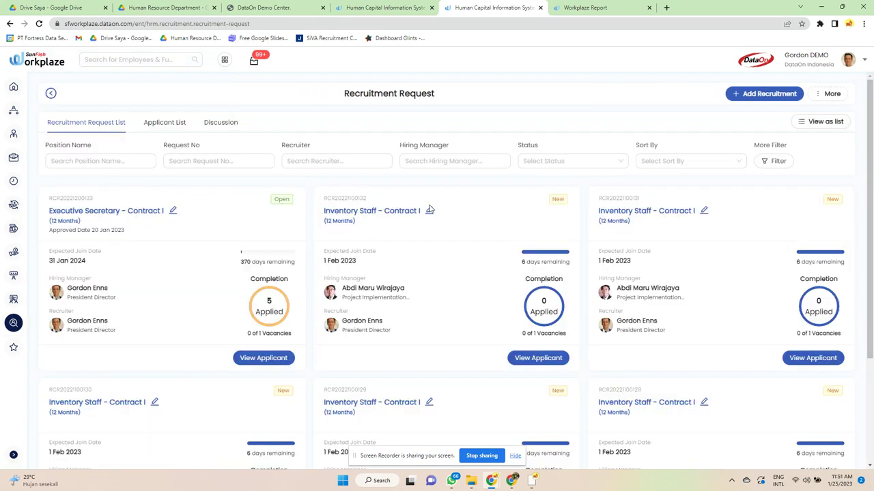
scroll(429, 209, "down", 10)
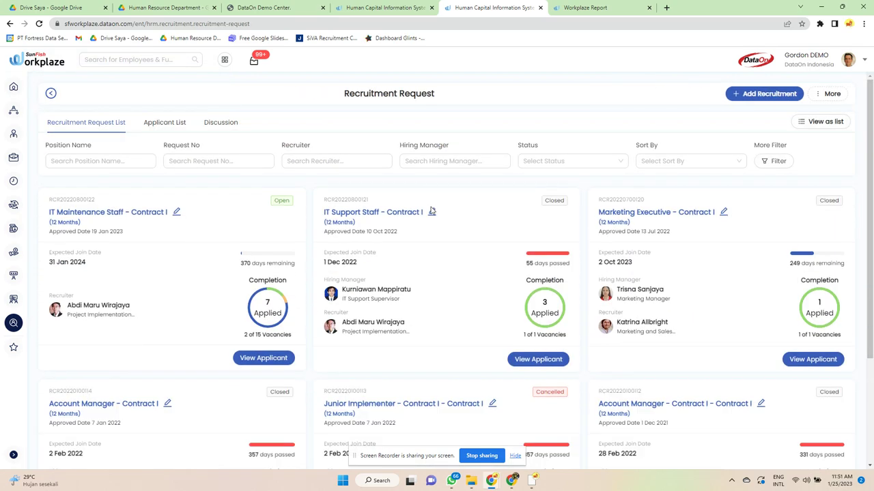
scroll(431, 211, "down", 15)
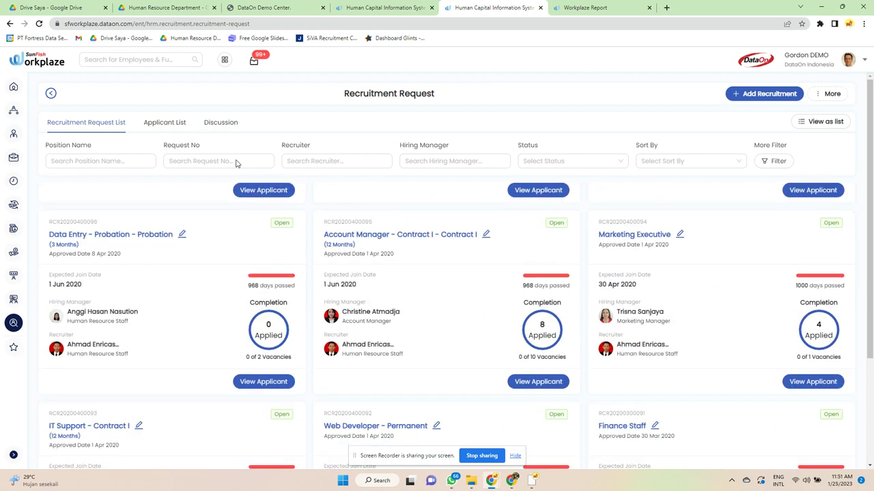
View the Applicant List, switch to Discussion and open the conversation of the first applicant for Executive Secretary
left_click(166, 126)
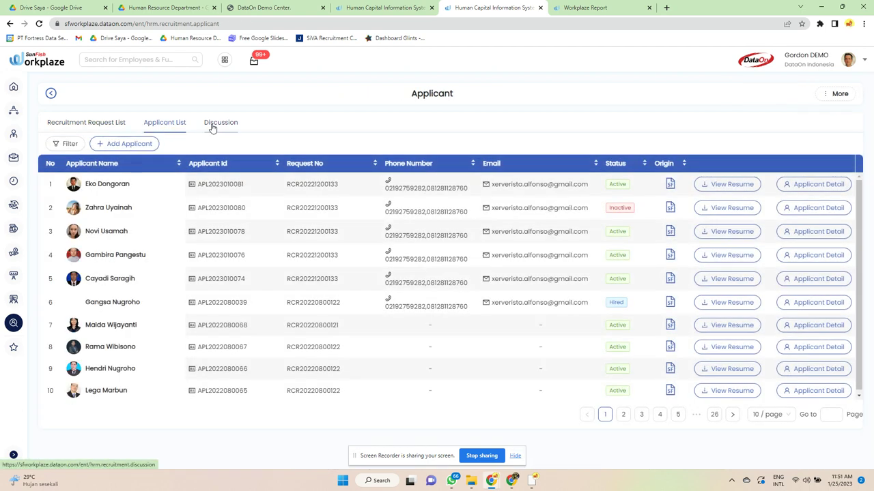
left_click(212, 128)
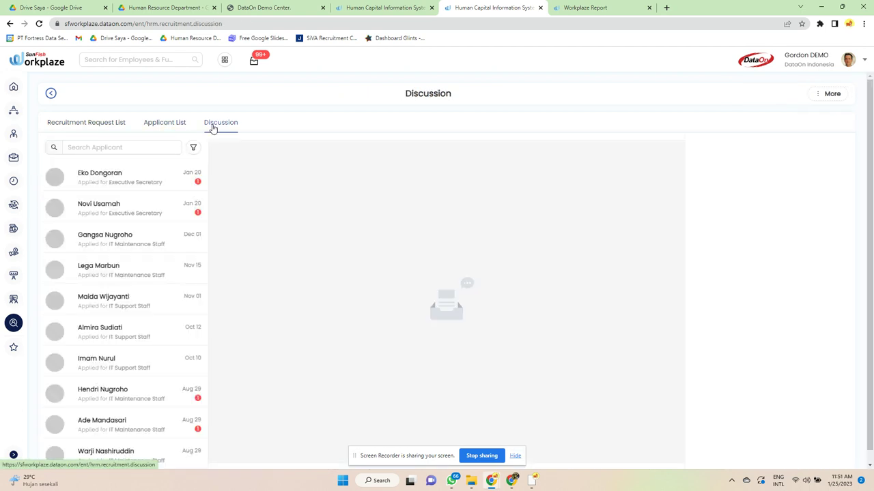
left_click(107, 186)
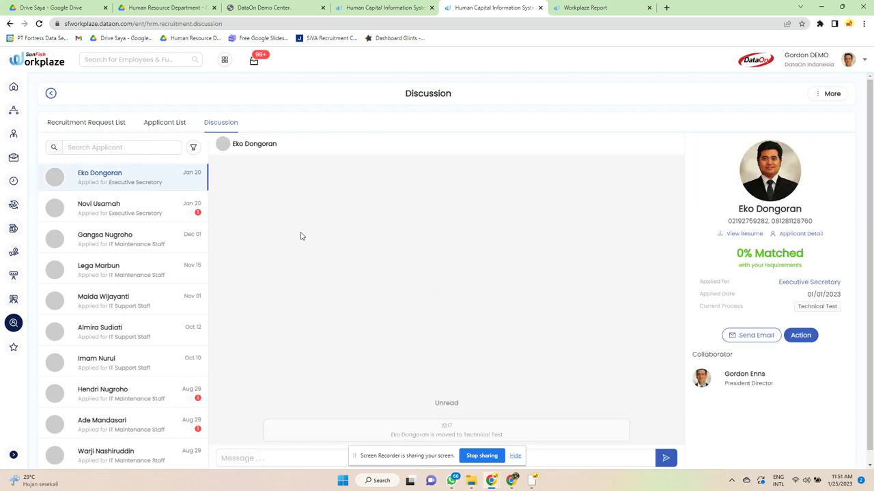
Return to the Applicant List, look through the first applicant's resume and close it
left_click(158, 126)
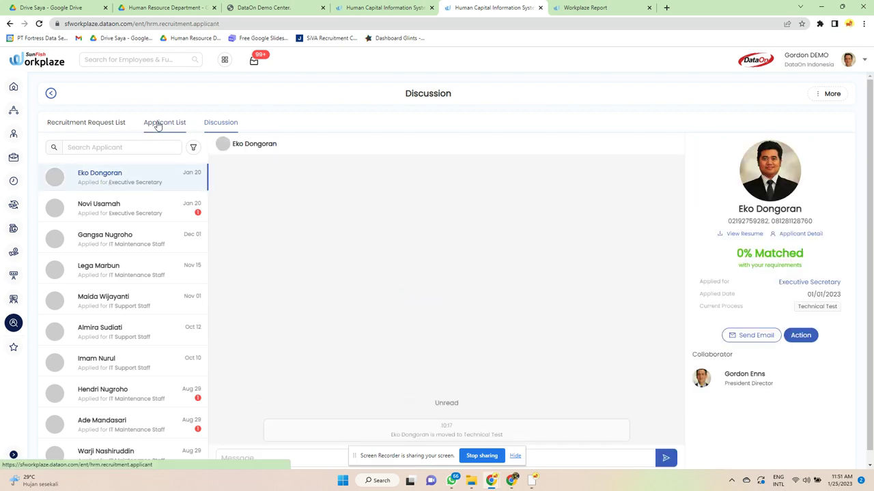
left_click(724, 189)
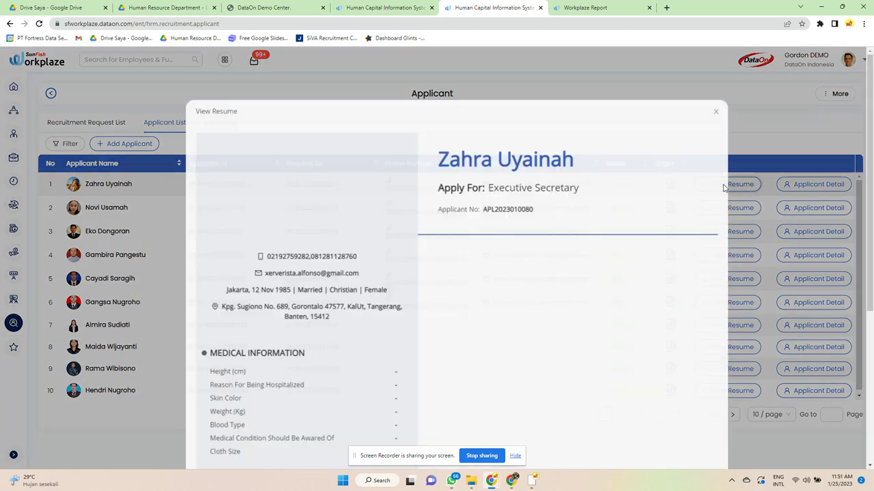
scroll(512, 237, "down", 4)
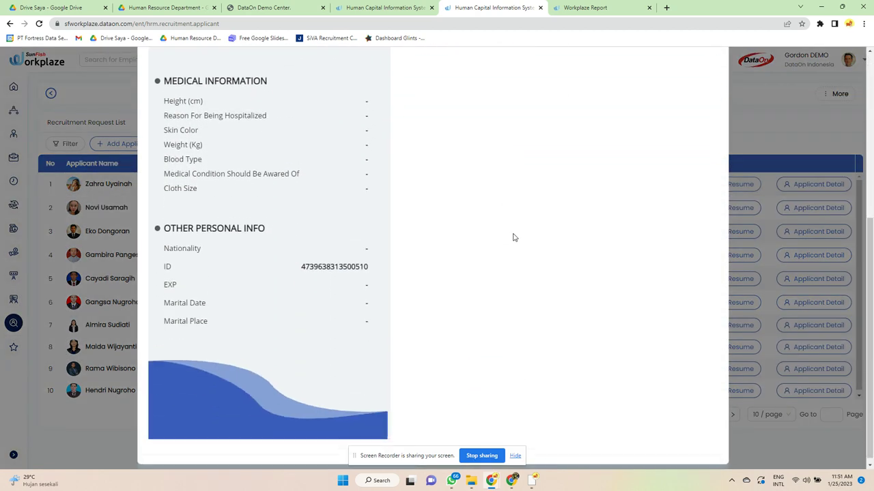
scroll(513, 236, "up", 5)
left_click(714, 106)
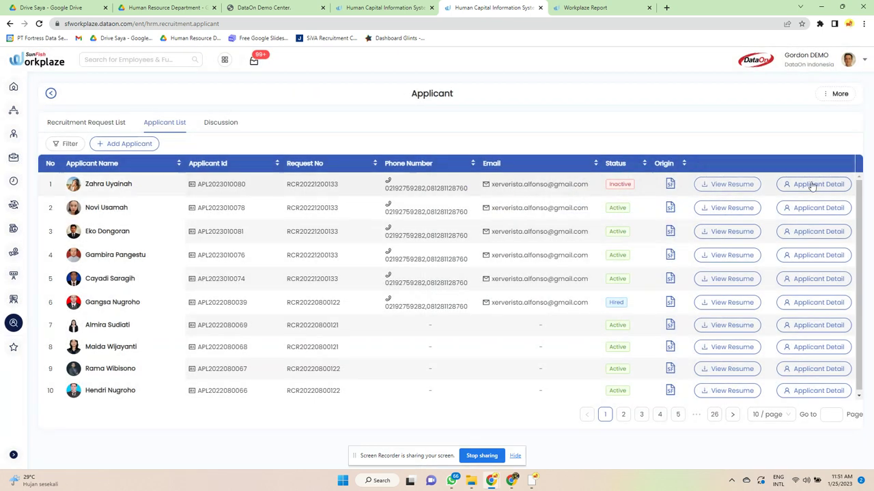
Open the first applicant's details and view the Job Application, Pre Screening and Selection Progress sections
left_click(809, 185)
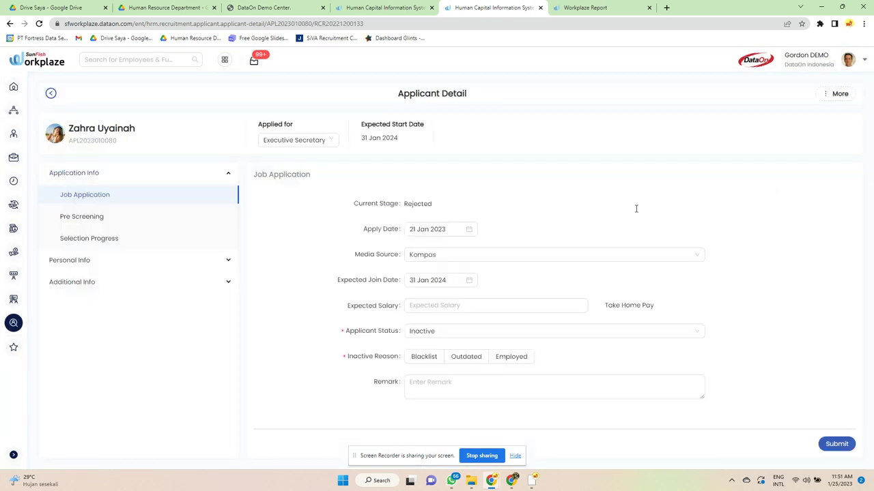
left_click(152, 215)
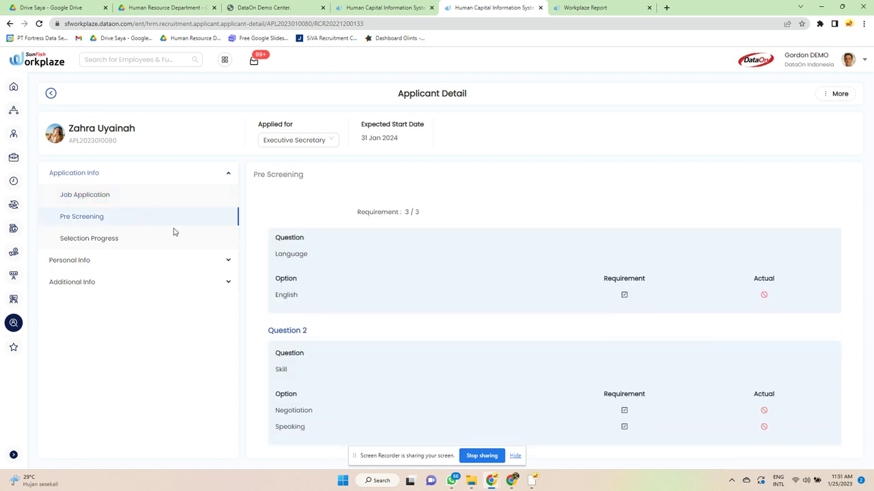
left_click(145, 238)
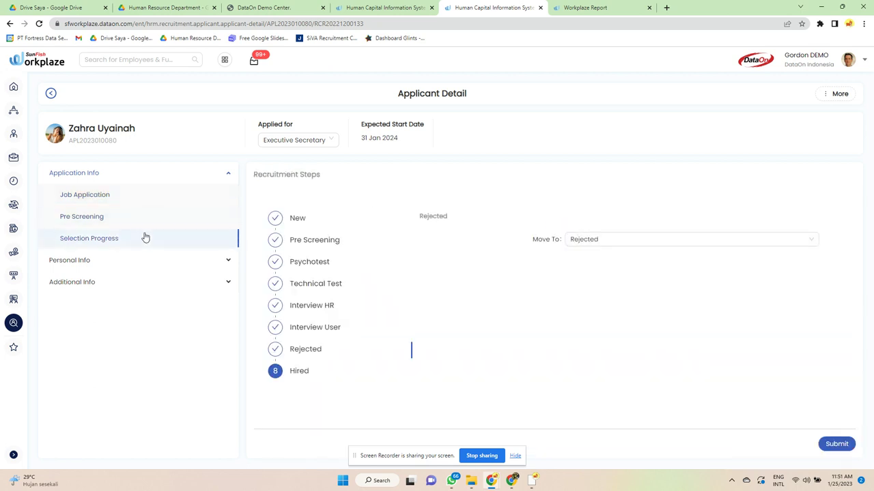
Move the applicant's recruitment stage to Finalist and submit the change
left_click(617, 240)
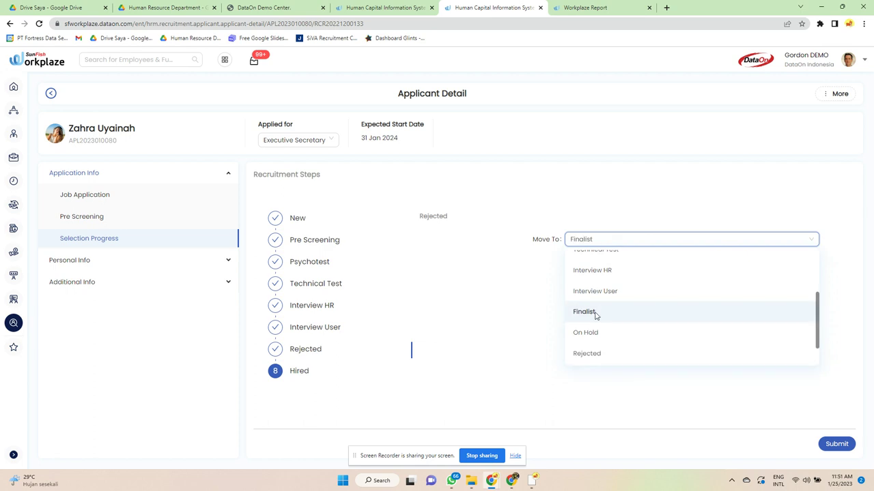
left_click(597, 314)
left_click(836, 445)
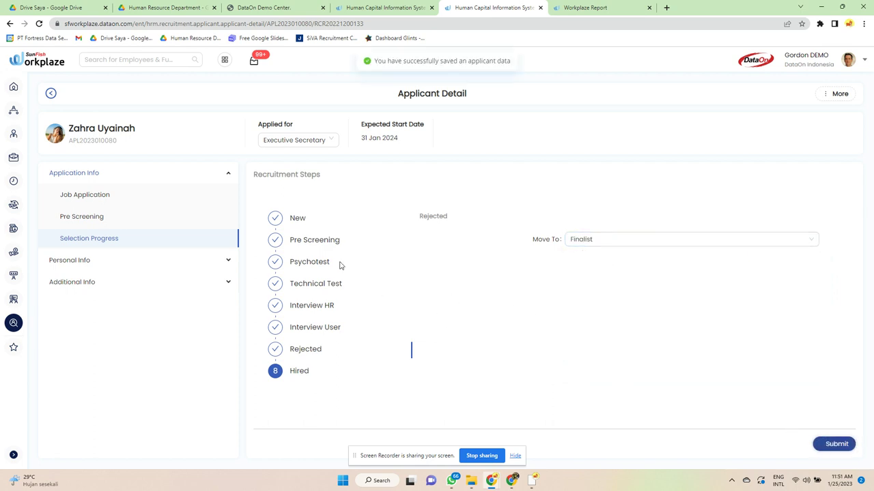
Look through the applicant's Personal Info sections: Personal, Photo, Contact, Emergency Contact, Address, Family and Education
left_click(86, 258)
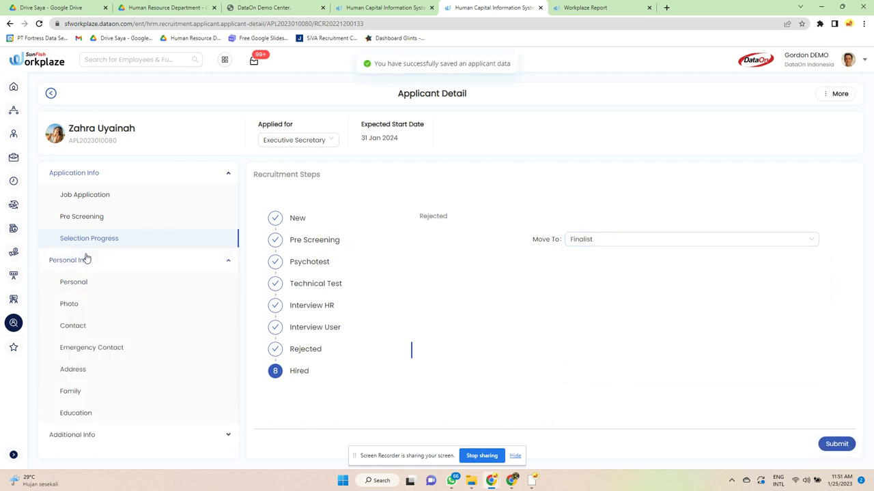
left_click(74, 282)
scroll(482, 261, "down", 3)
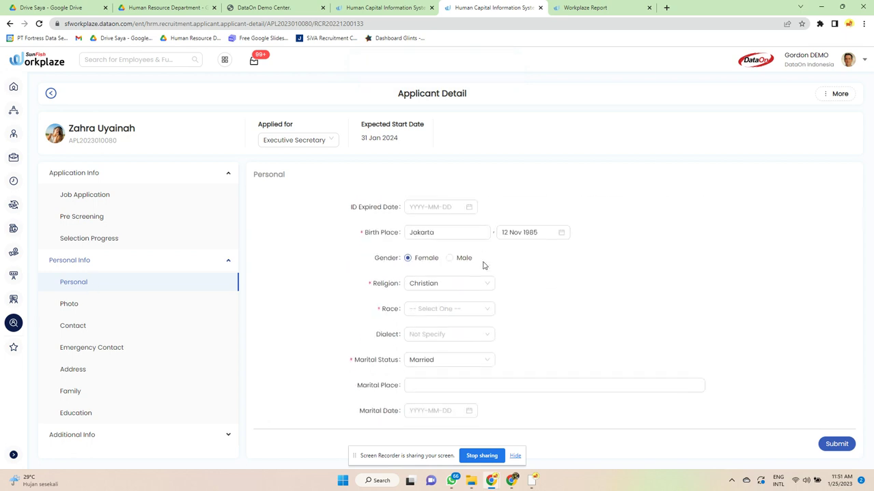
left_click(116, 307)
left_click(111, 330)
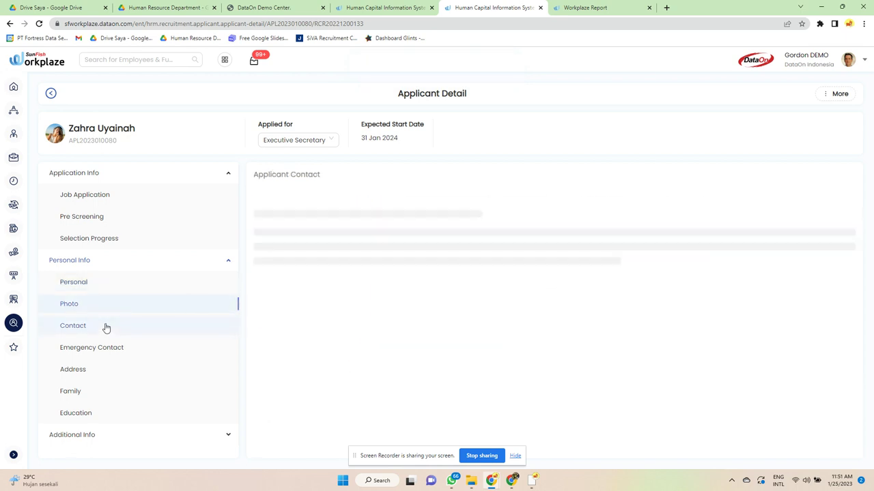
left_click(100, 348)
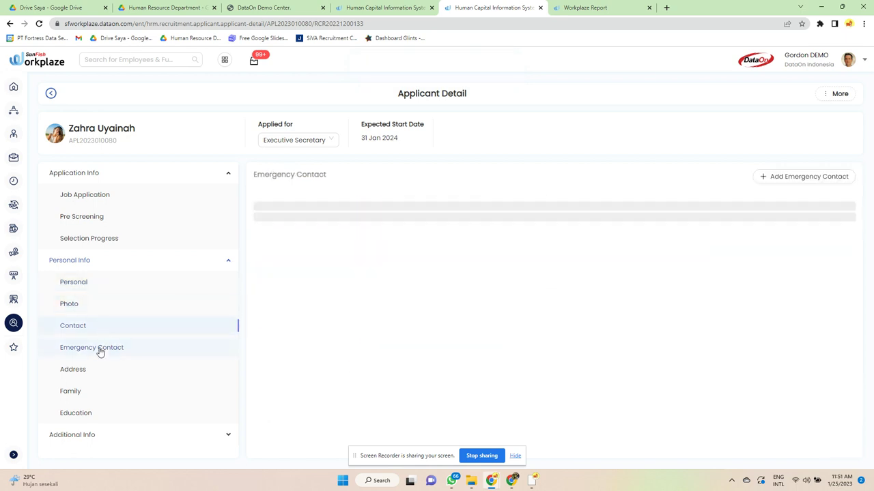
left_click(94, 368)
left_click(95, 393)
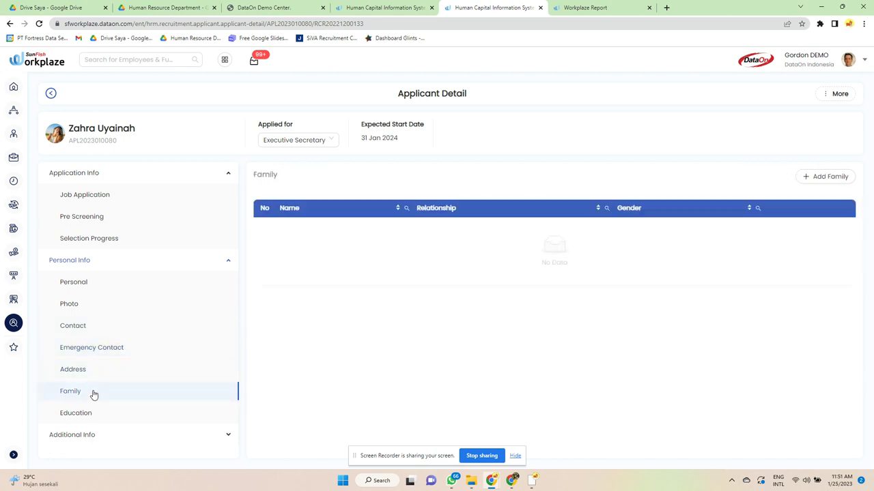
left_click(86, 414)
Expand the applicant's Additional Info and view Job Experience, Organization Activity, Reference List, Course and Certificate
left_click(81, 436)
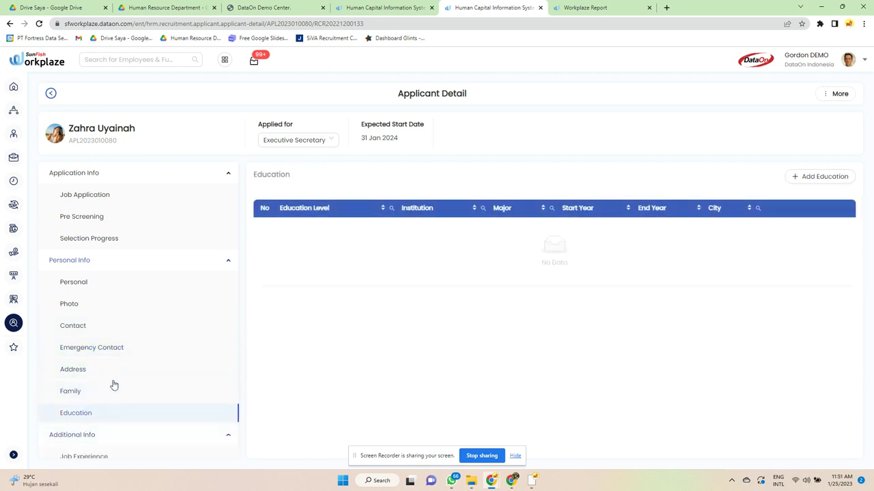
scroll(116, 375, "down", 3)
left_click(111, 228)
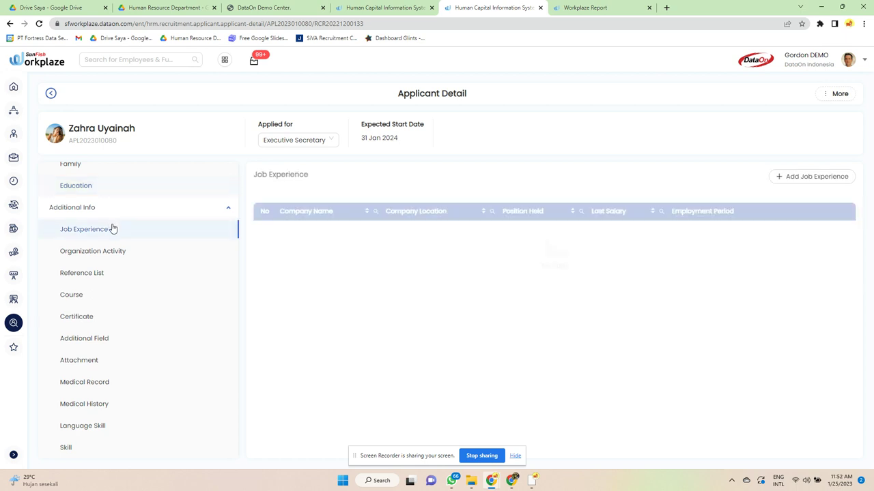
left_click(114, 253)
left_click(96, 274)
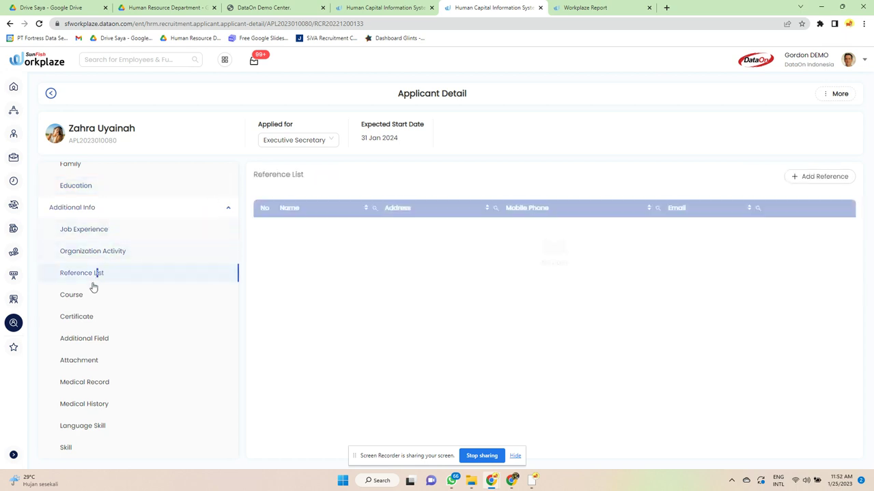
left_click(89, 293)
left_click(86, 317)
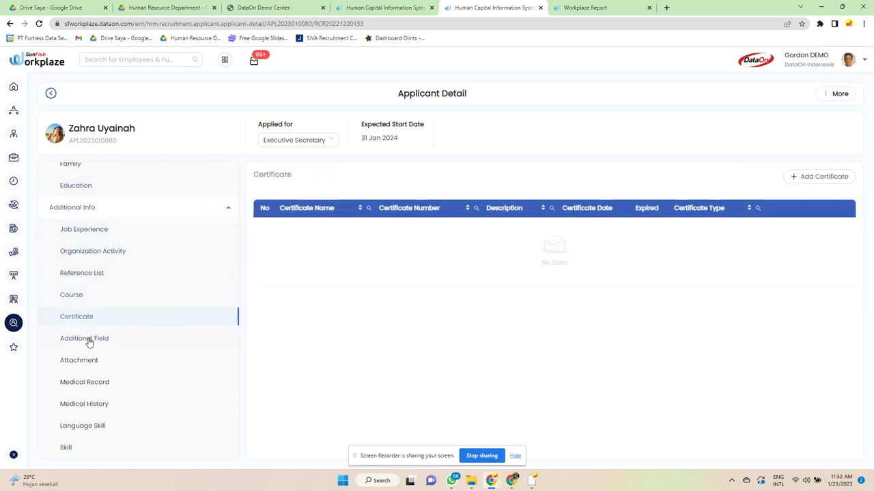
View the applicant's Additional Field, Attachment, Medical Record, Medical History, Language Skill, Skill and Interest sections
left_click(88, 340)
left_click(87, 361)
left_click(85, 382)
left_click(80, 404)
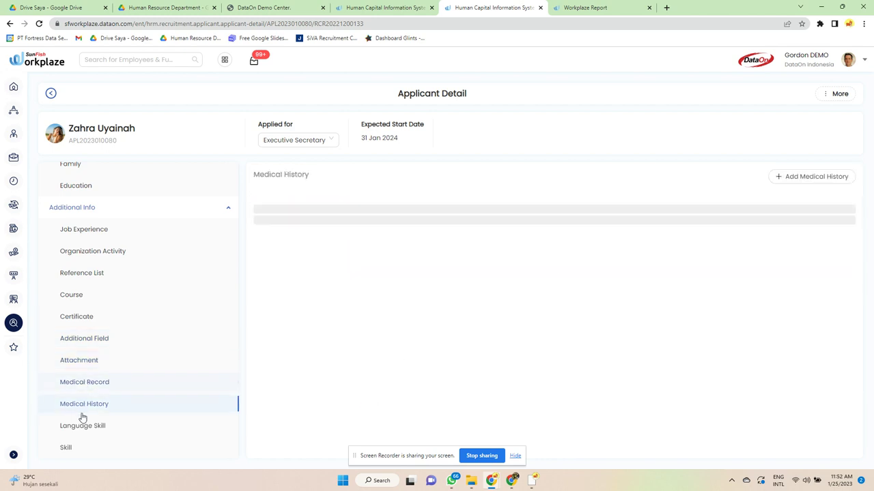
left_click(82, 426)
left_click(80, 445)
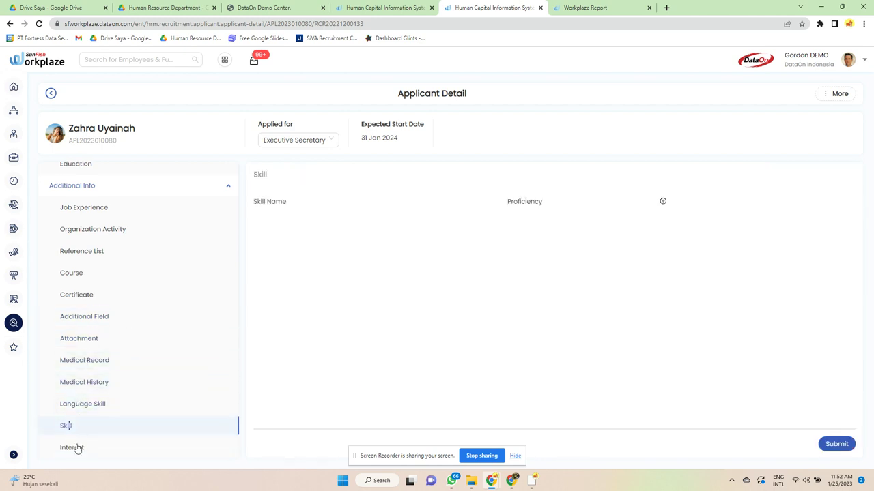
left_click(78, 448)
Leave the applicant's details and open the first Executive Secretary applicant's conversation in Discussion
left_click(51, 94)
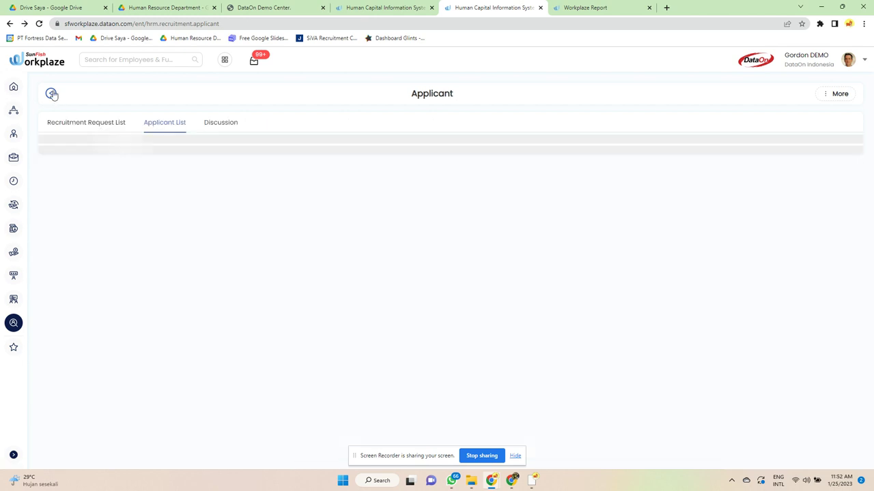
left_click(224, 125)
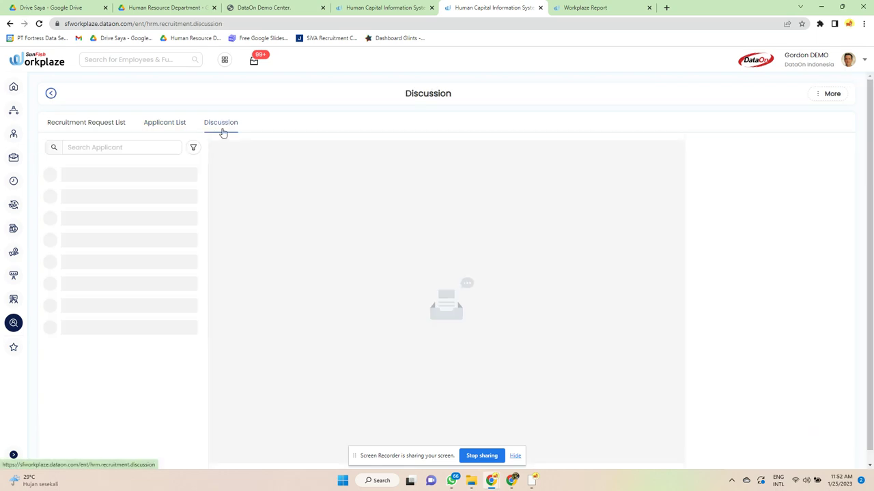
left_click(130, 179)
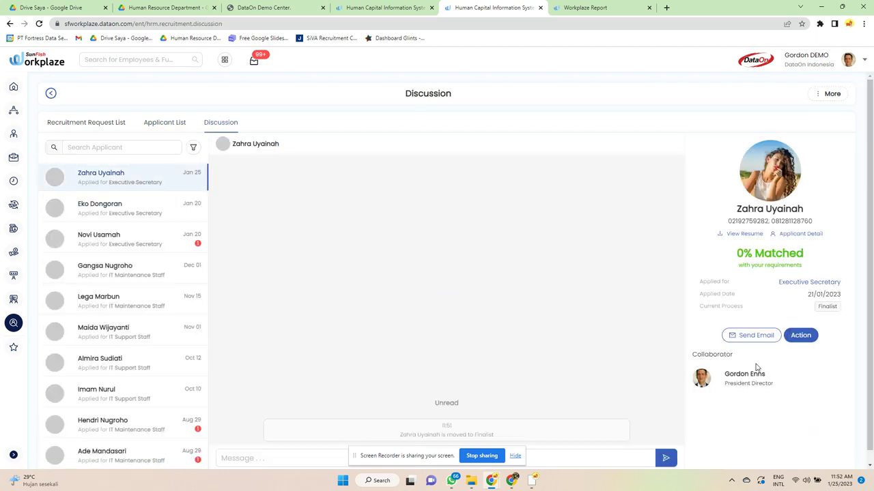
Open the recruitment actions for this applicant, review the Pre Screening, Unverified and Shortlisted steps, and go back
left_click(799, 335)
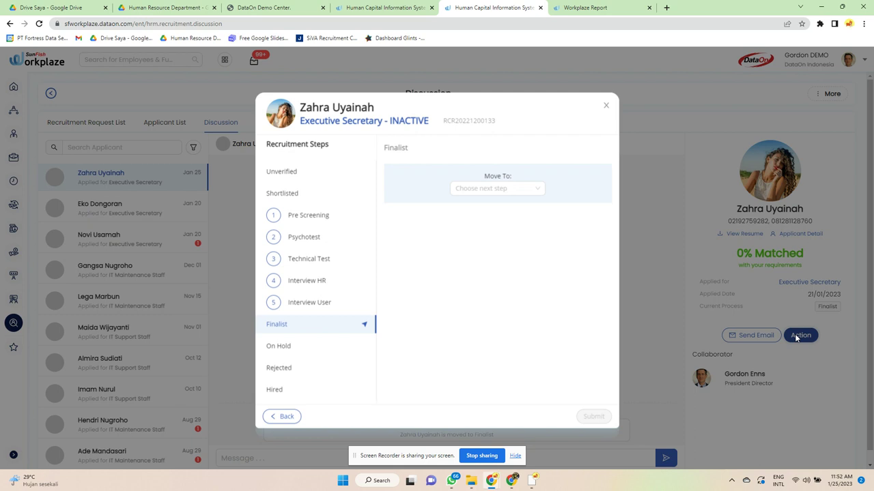
left_click(313, 216)
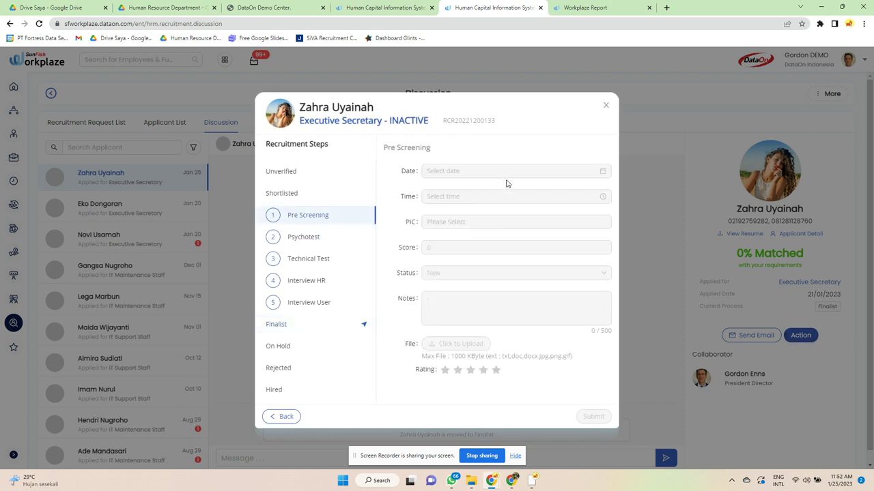
left_click(301, 171)
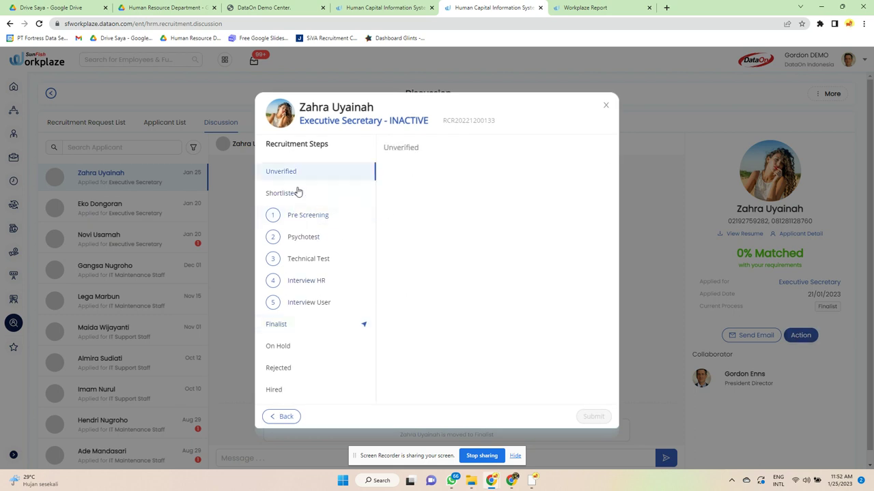
left_click(298, 192)
left_click(301, 217)
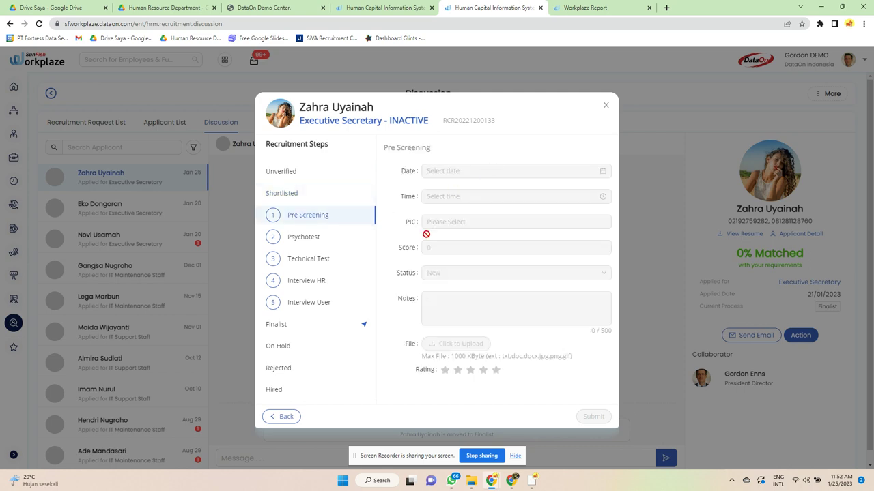
left_click(282, 416)
Reopen the applicant's recruitment actions and, from Finalist, choose Psychotest as the next step, dated 25 Jan 2023
left_click(796, 337)
left_click(290, 346)
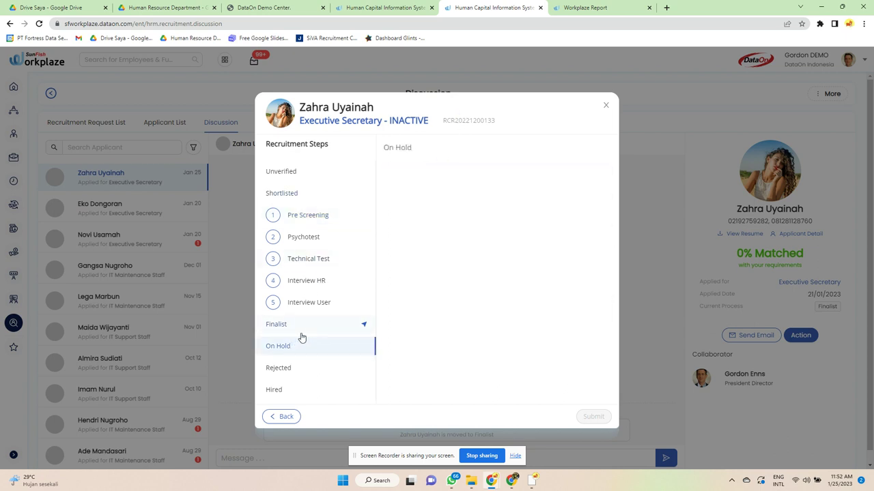
left_click(302, 332)
left_click(519, 189)
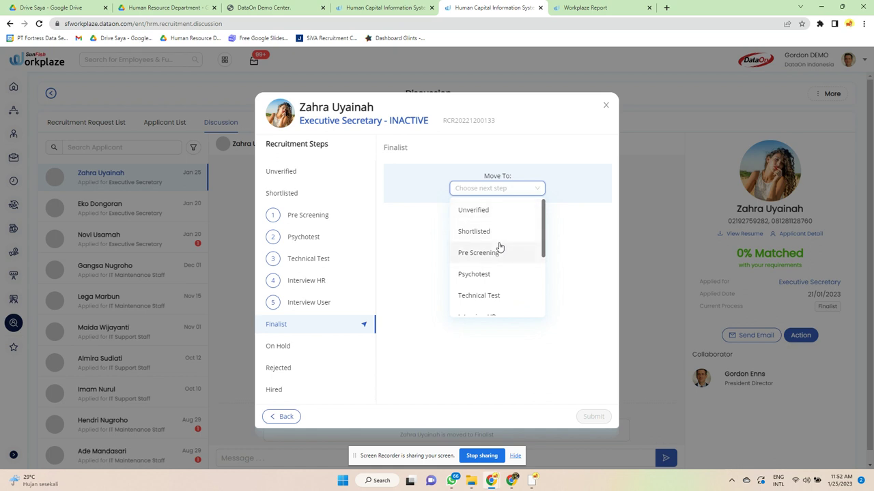
left_click(493, 276)
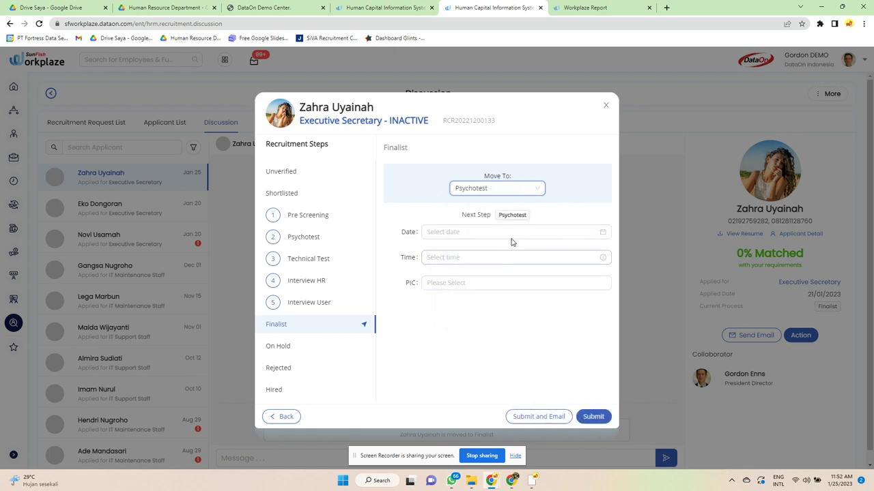
left_click(509, 236)
left_click(484, 326)
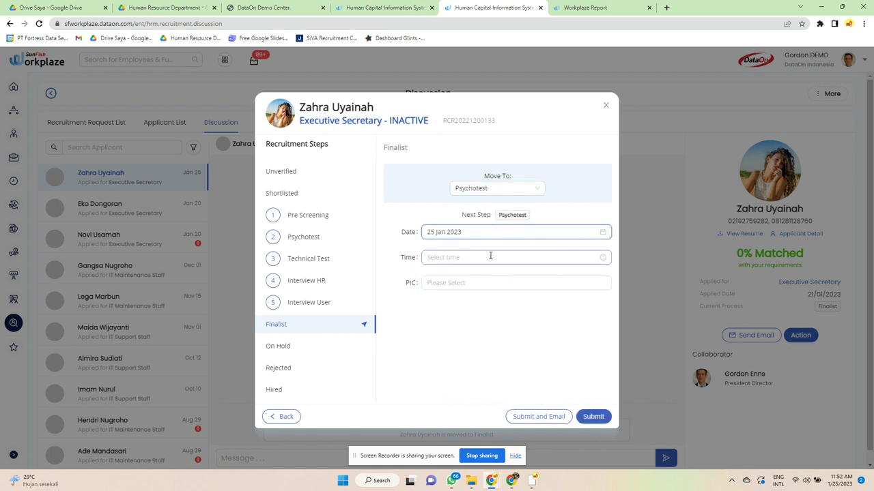
Try to set the Psychotest time and assign the listed person as PIC
left_click(490, 257)
left_click(483, 300)
left_click(526, 285)
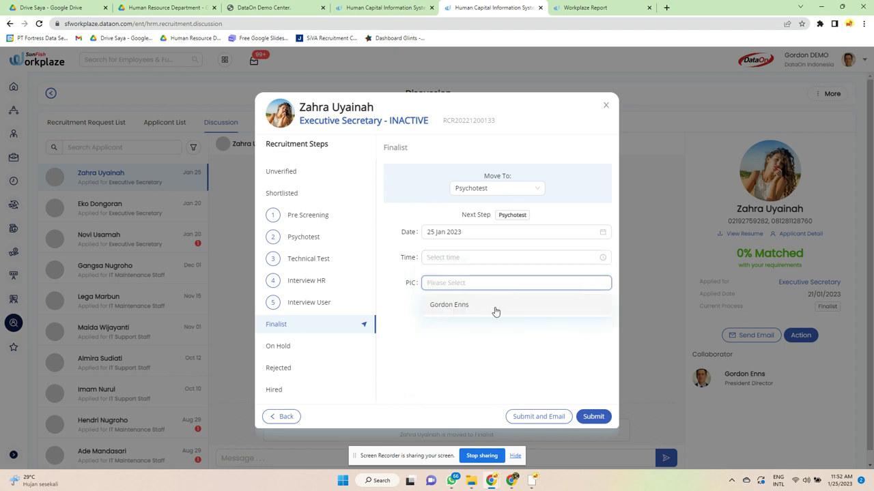
left_click(495, 309)
Try to pick a Psychotest time with hour 04, and submit and confirm the applicant's move to Psychotest
left_click(494, 258)
left_click(431, 326)
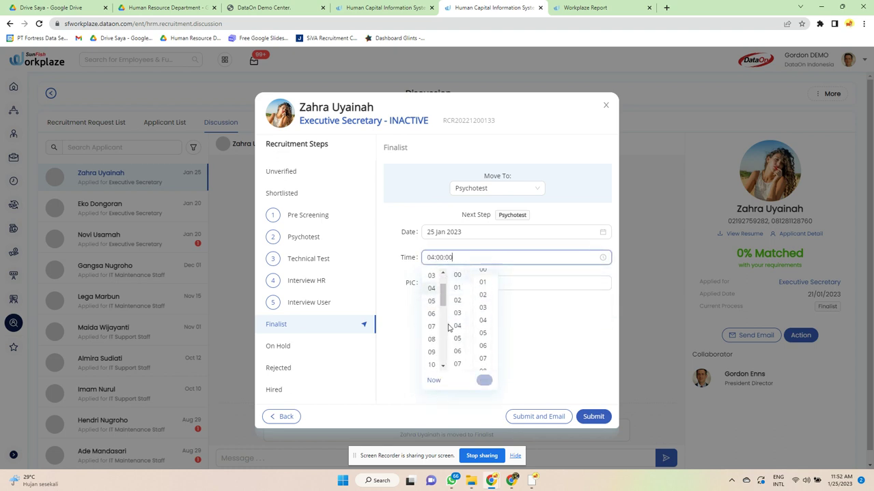
left_click(458, 325)
left_click(483, 300)
left_click(593, 415)
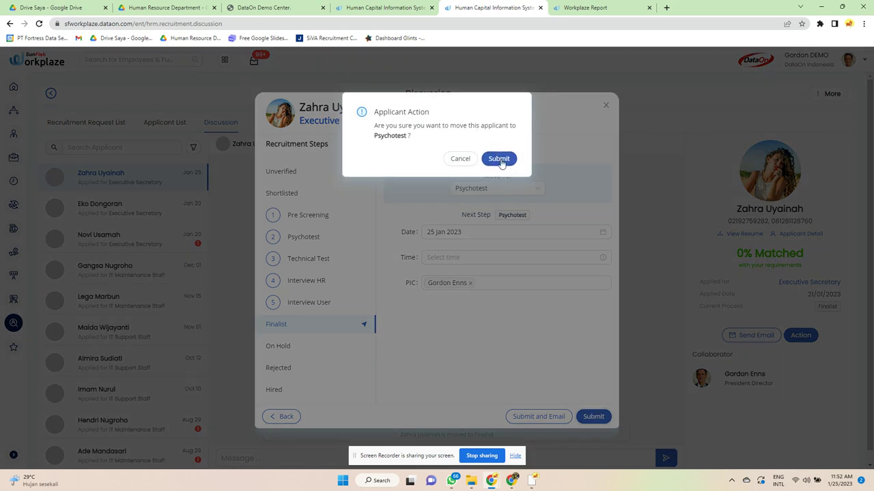
left_click(498, 158)
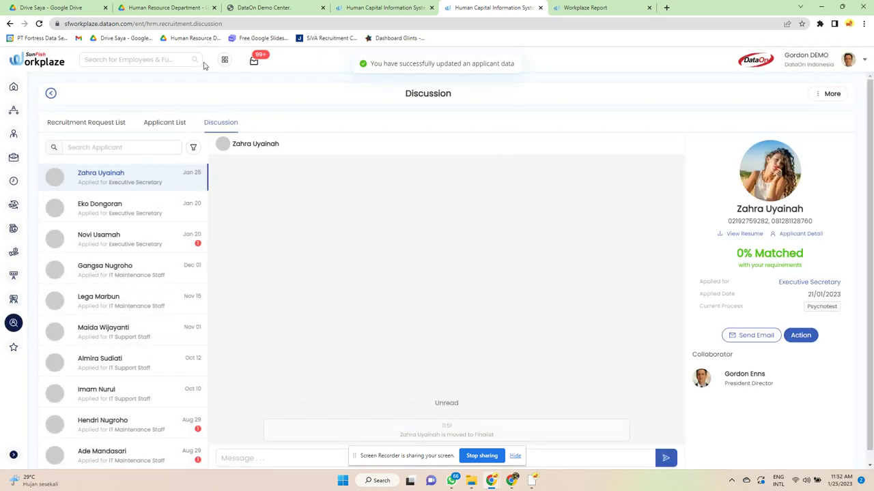
Start a new request from the Recruitment Request List, set its expected join date to 25 Jan 2023, and check the client choices
left_click(78, 121)
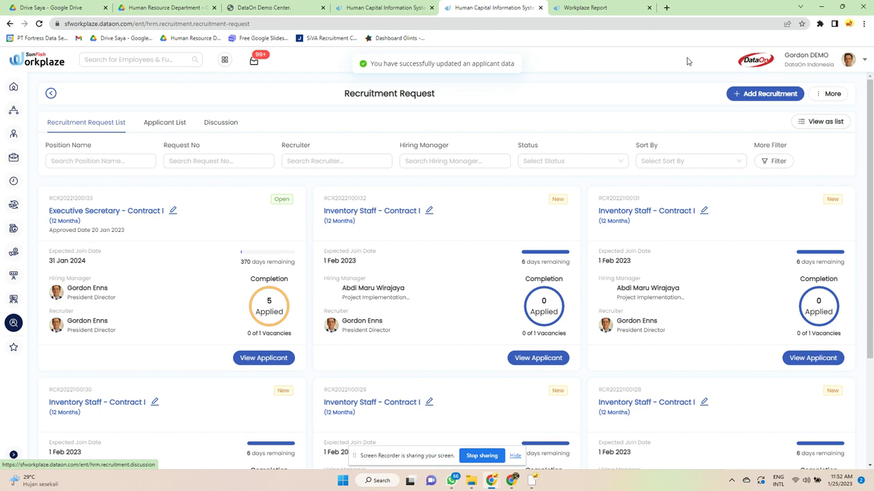
left_click(769, 97)
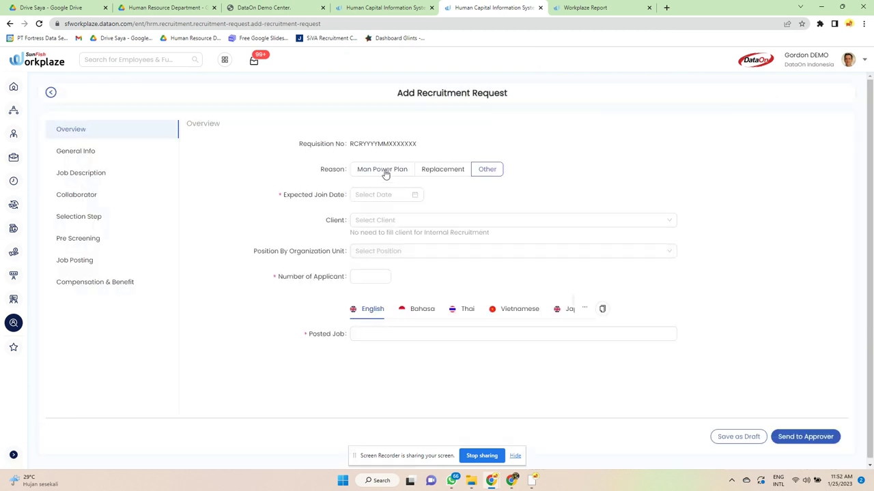
left_click(382, 199)
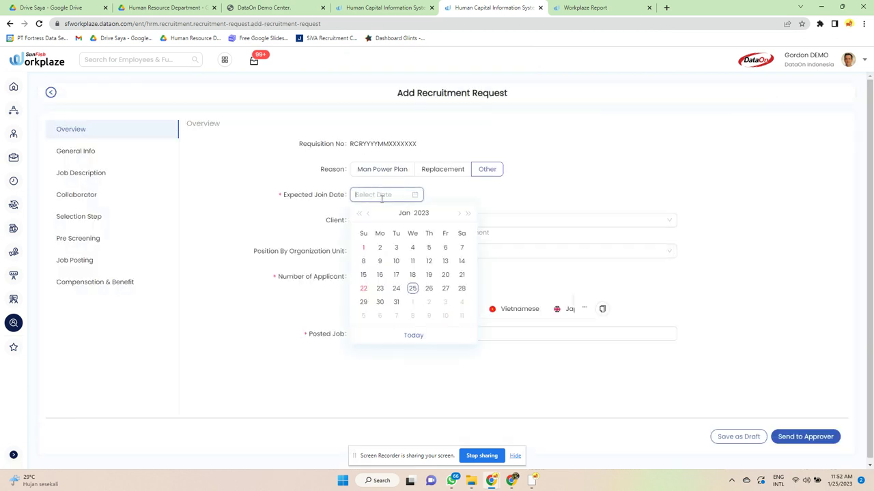
left_click(413, 289)
left_click(385, 220)
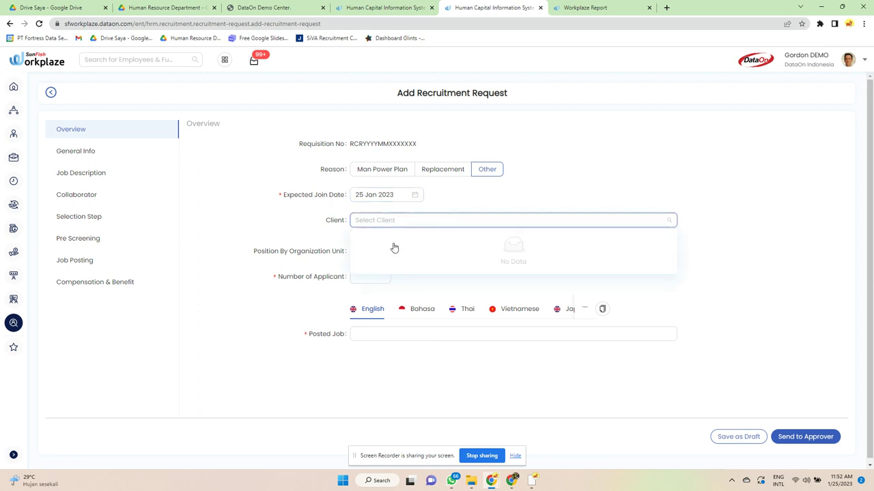
left_click(628, 192)
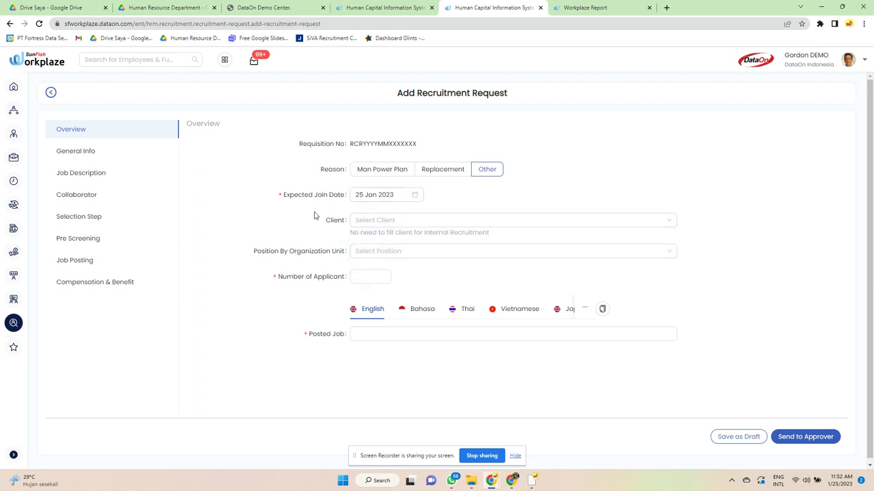
Look through the request's General Info, Job Description, Collaborator and Selection Step sections, including the selection method choices
left_click(87, 150)
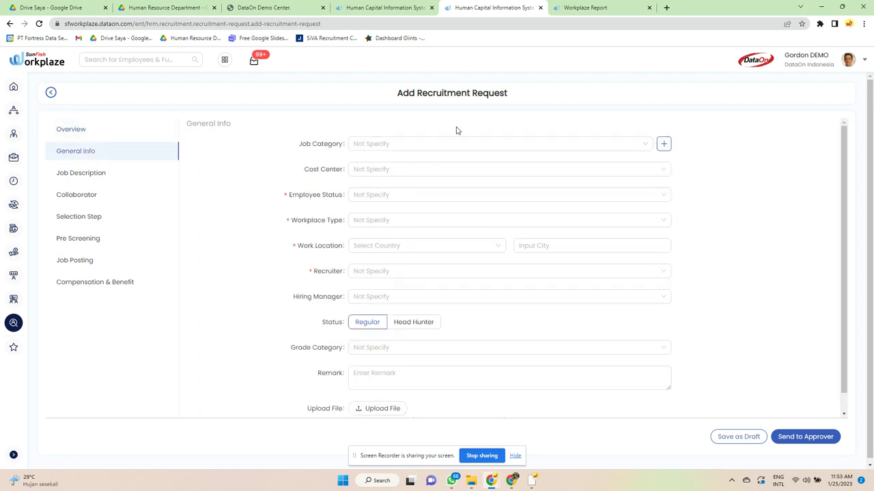
scroll(384, 143, "down", 1)
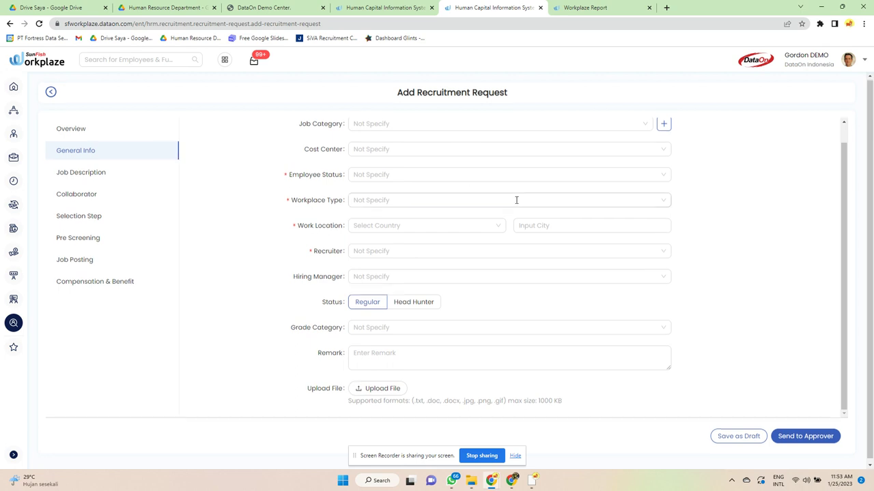
left_click(87, 170)
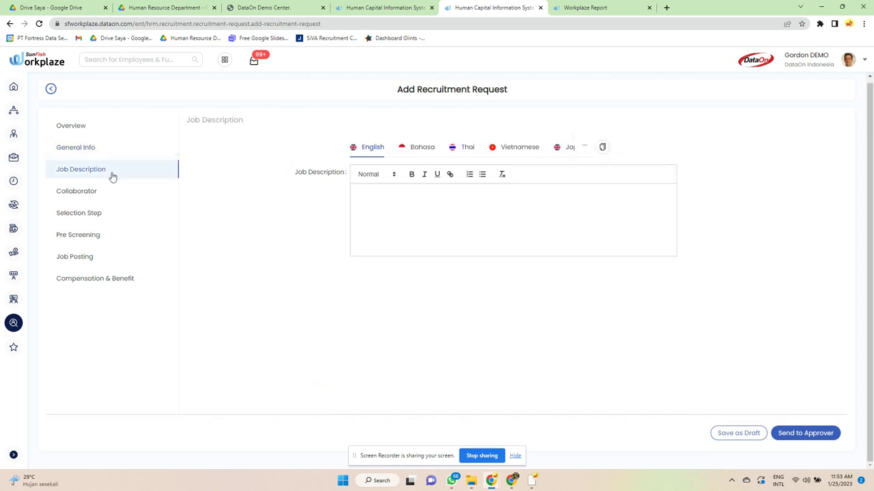
left_click(78, 195)
left_click(87, 213)
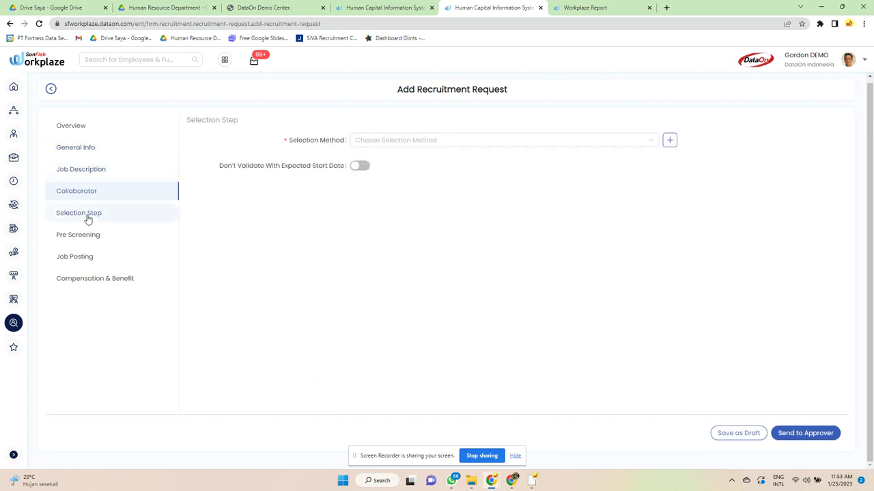
left_click(396, 140)
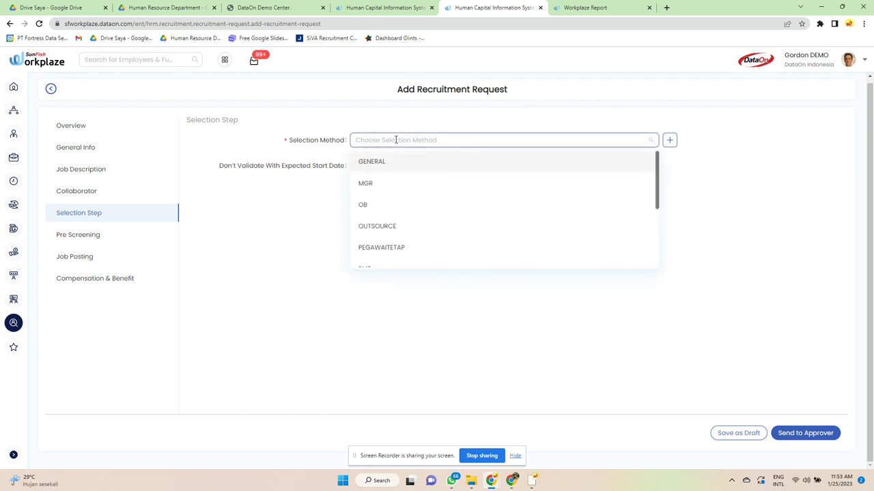
scroll(402, 168, "down", 2)
left_click(290, 217)
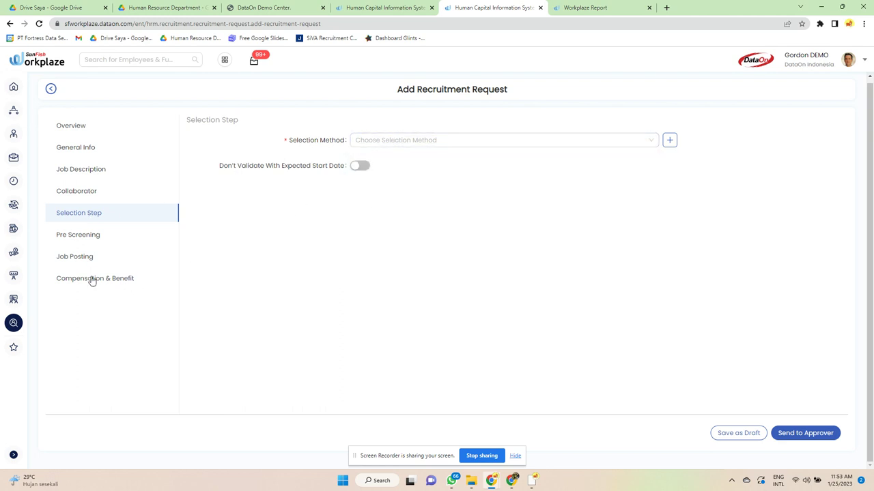
Set the request's pre-screening type to Sales and review its screening questions
left_click(81, 236)
left_click(332, 140)
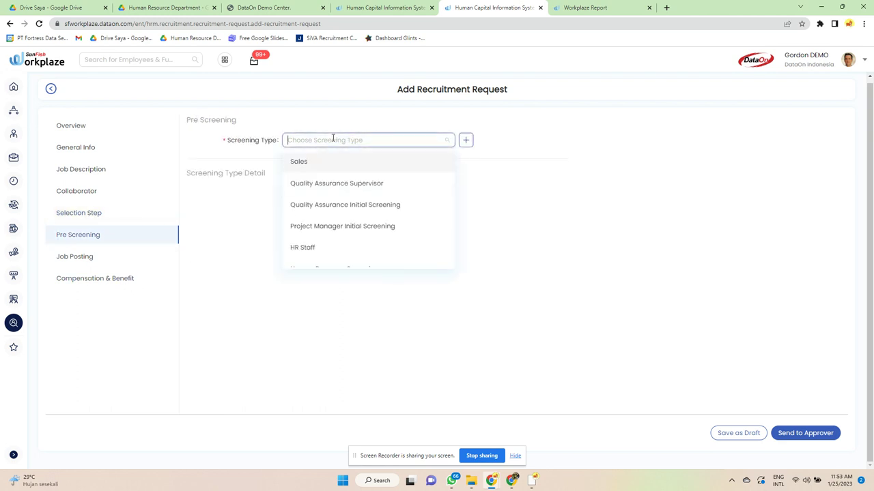
left_click(337, 170)
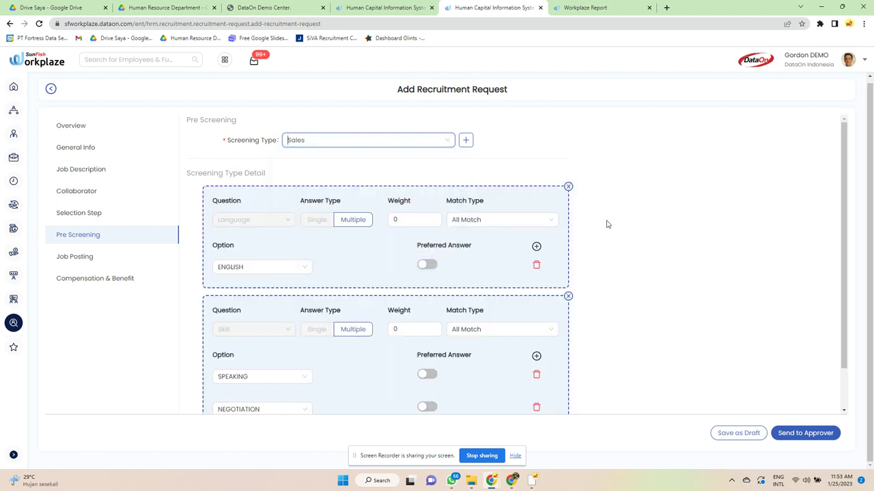
scroll(607, 224, "down", 2)
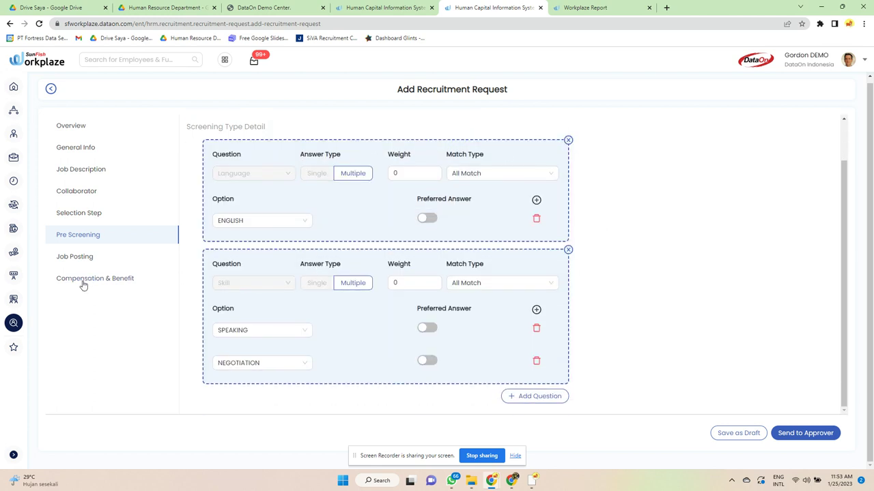
Set the job posting media to Sunfish Online Recruitment with the STANDARD ONLINE RECRUITMENT form template
left_click(90, 258)
left_click(283, 166)
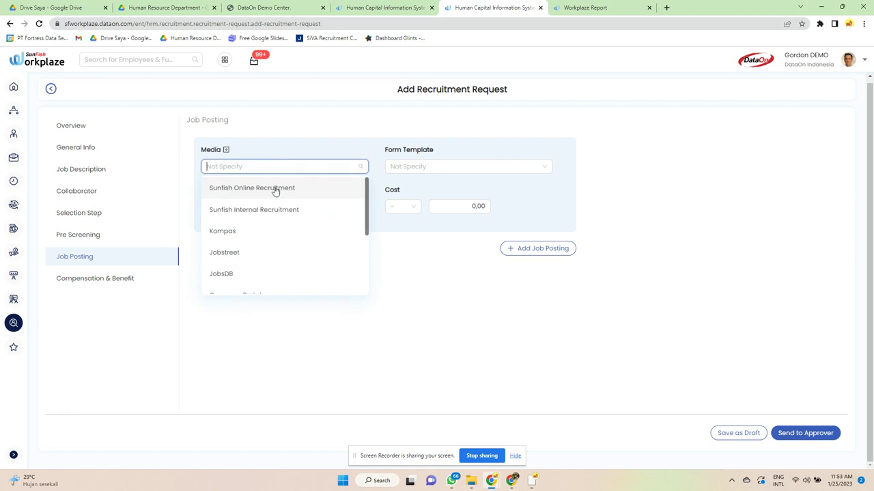
left_click(276, 195)
left_click(445, 165)
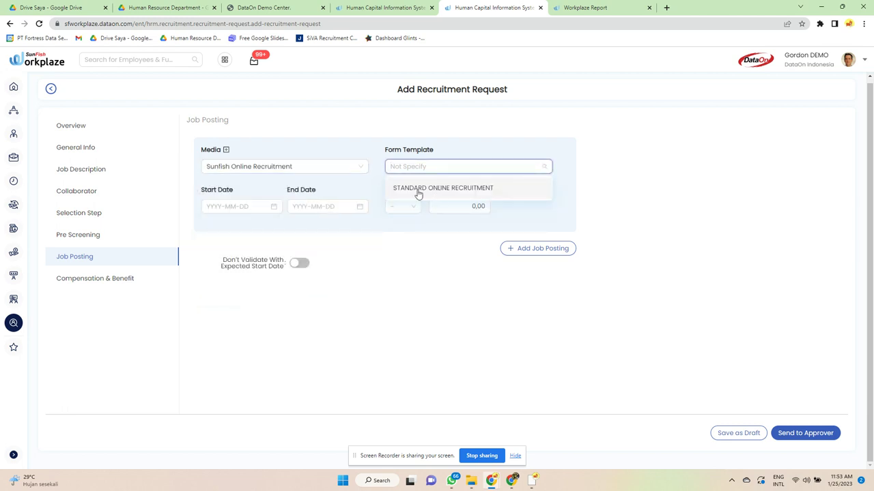
left_click(418, 193)
Try adding and removing an extra job posting, and enable Don't Validate With Expected Start Date for the postings
left_click(512, 250)
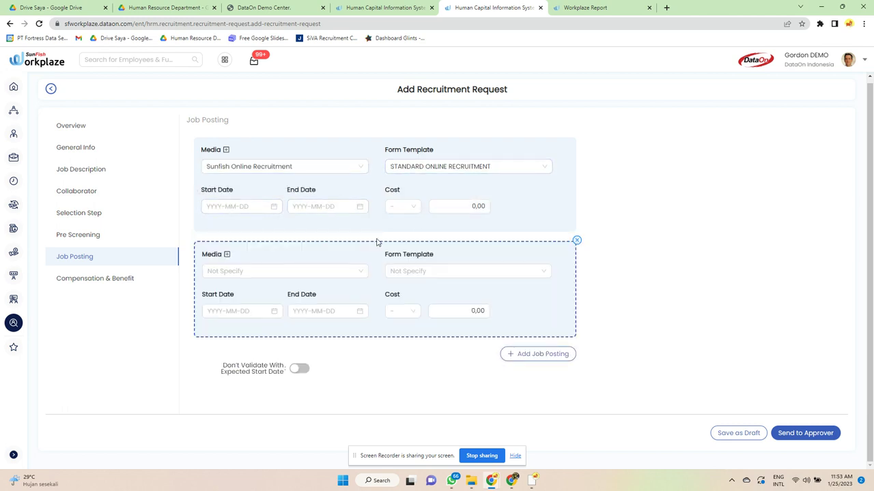
left_click(577, 241)
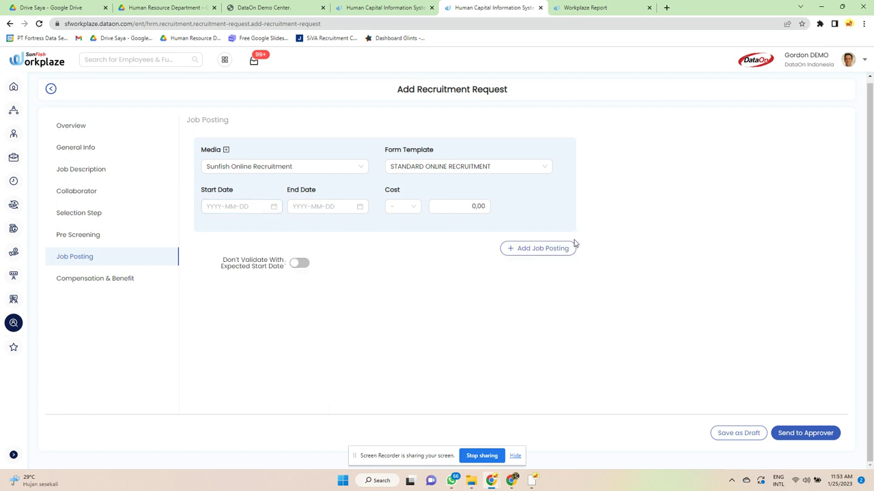
left_click(297, 264)
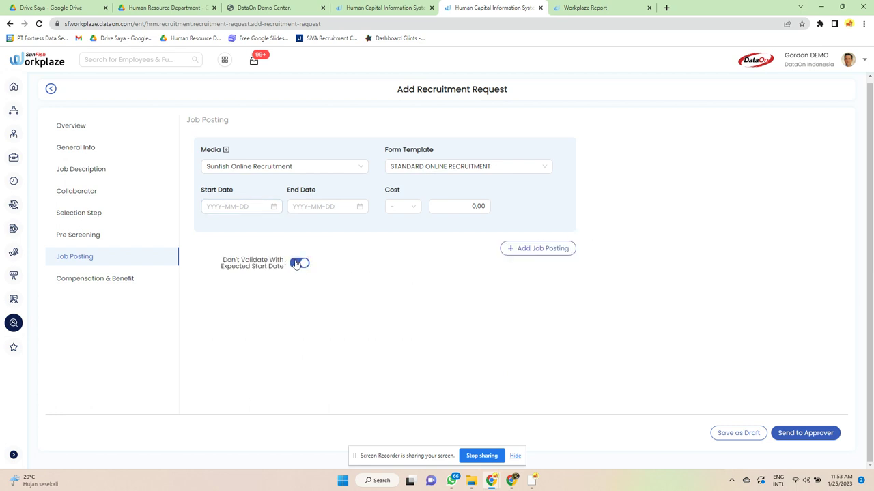
left_click(554, 249)
left_click(576, 242)
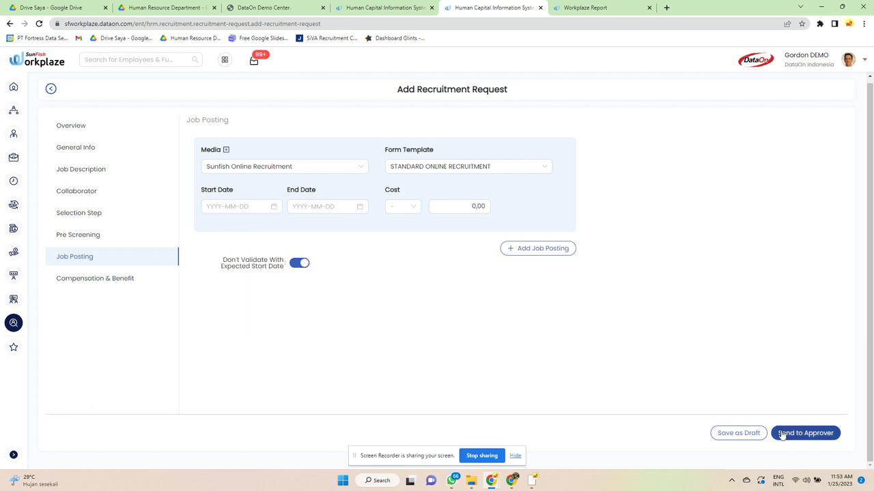
Set the job posting to run from 25 Jan 2023 to 28 Jan 2023 and try to send the request to the approver
left_click(783, 433)
left_click(258, 209)
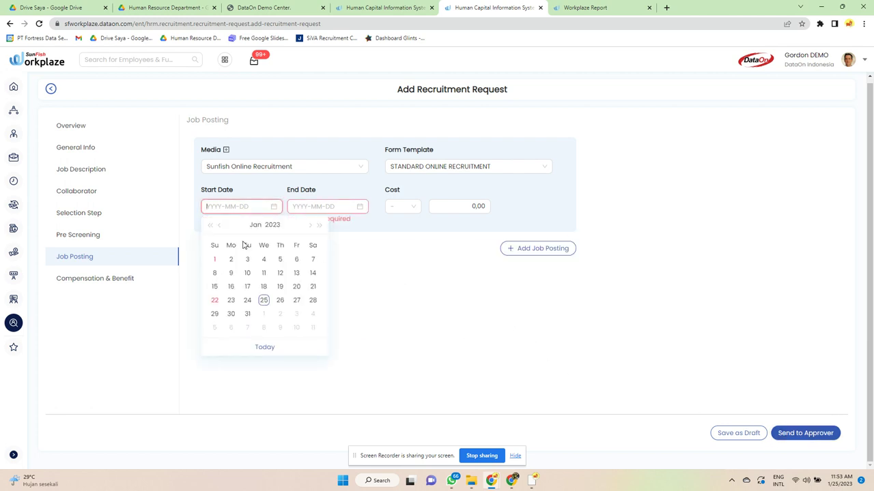
left_click(264, 299)
left_click(317, 208)
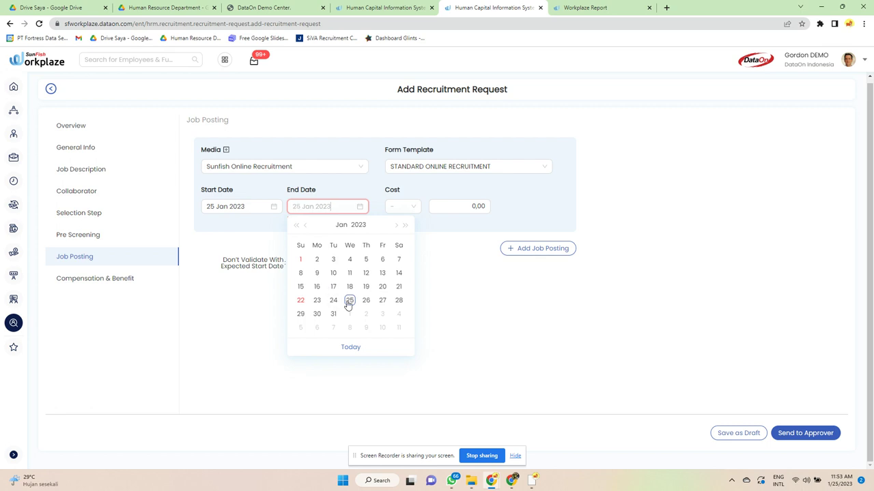
left_click(400, 301)
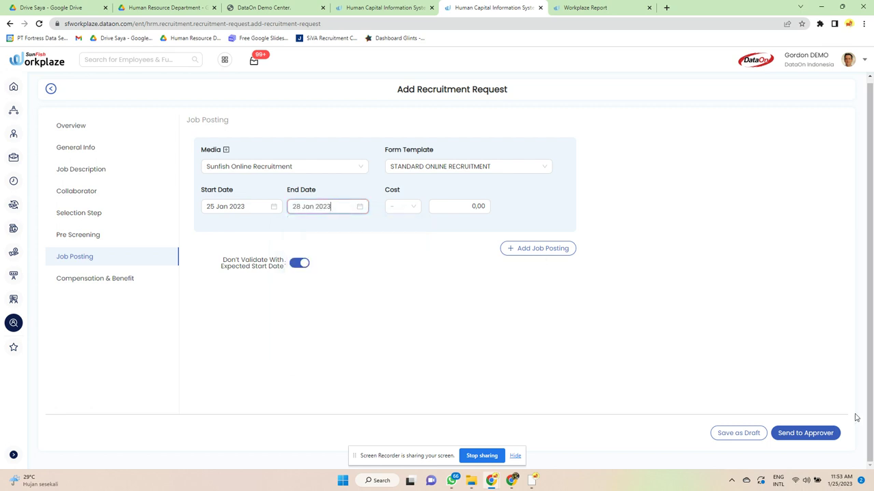
left_click(804, 433)
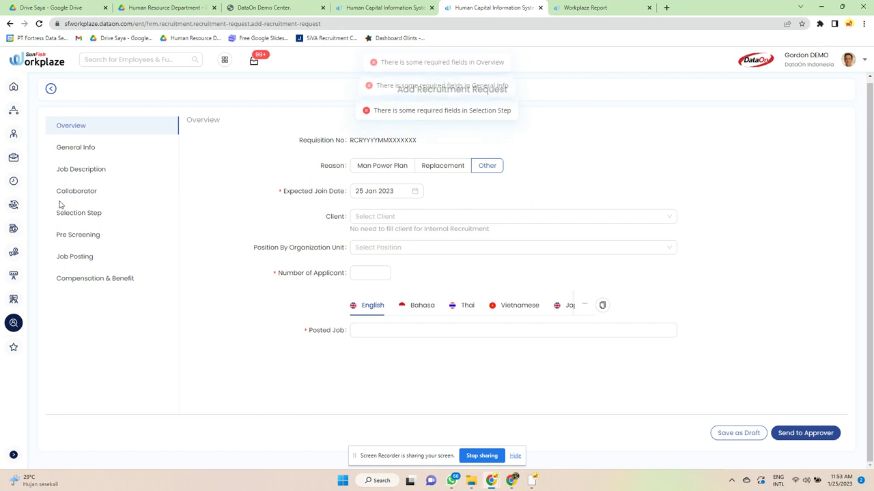
Review the request's sections from Collaborator and Selection Step through to Compensation & Benefit
left_click(75, 217)
left_click(78, 197)
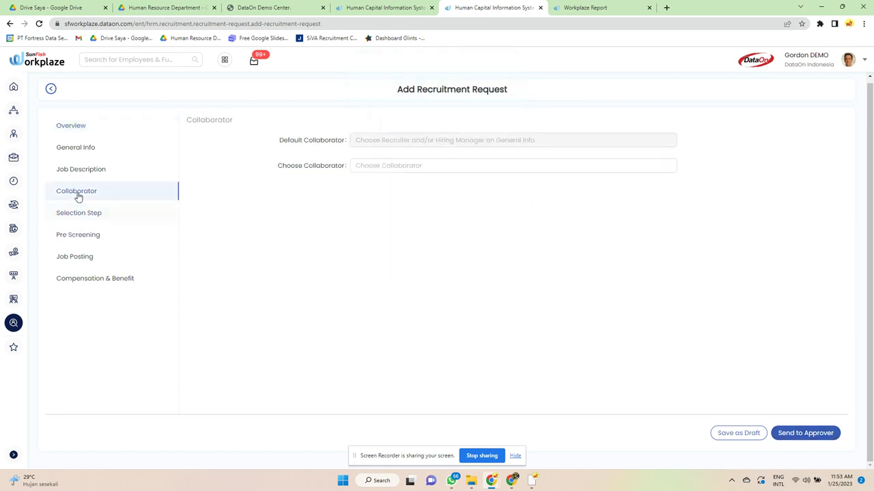
left_click(79, 215)
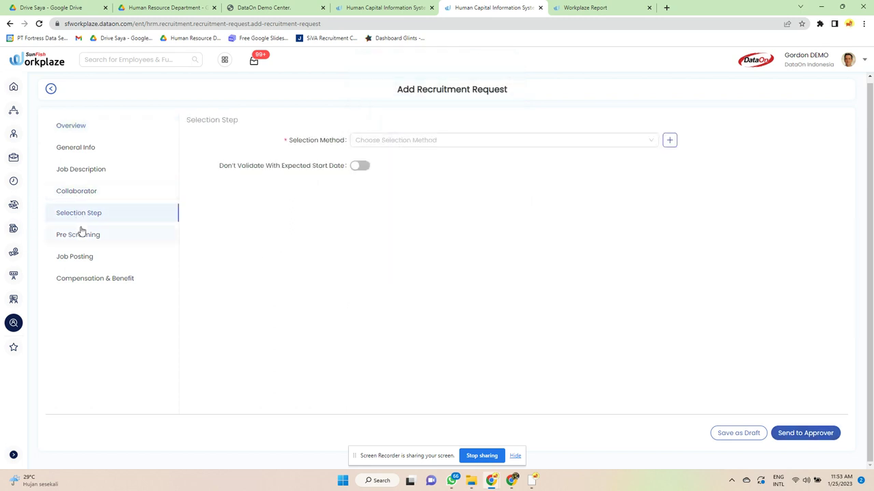
left_click(81, 233)
left_click(86, 258)
left_click(90, 280)
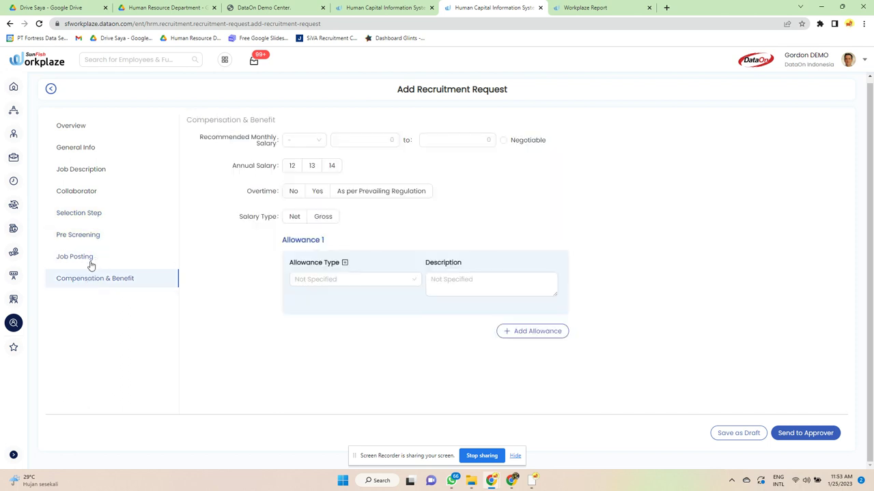
Leave the request form to view the Applicant list and the available Recruitment Reports
mouse_move(11, 324)
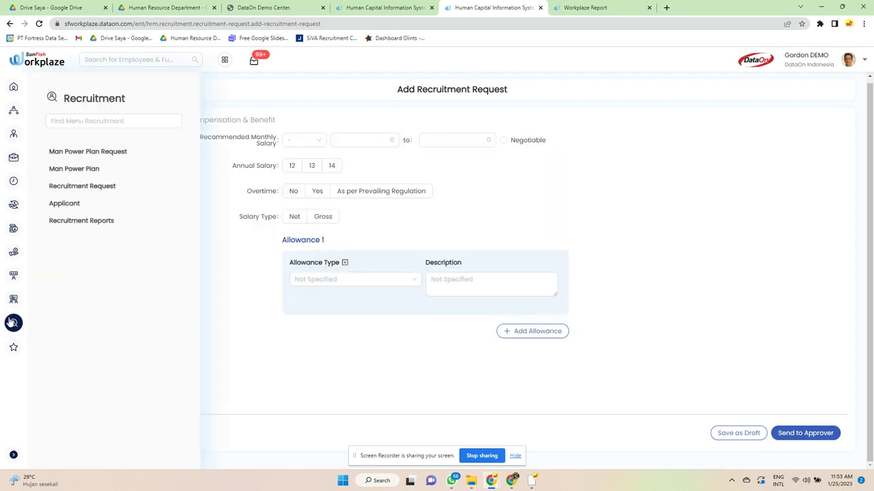
left_click(103, 204)
mouse_move(21, 318)
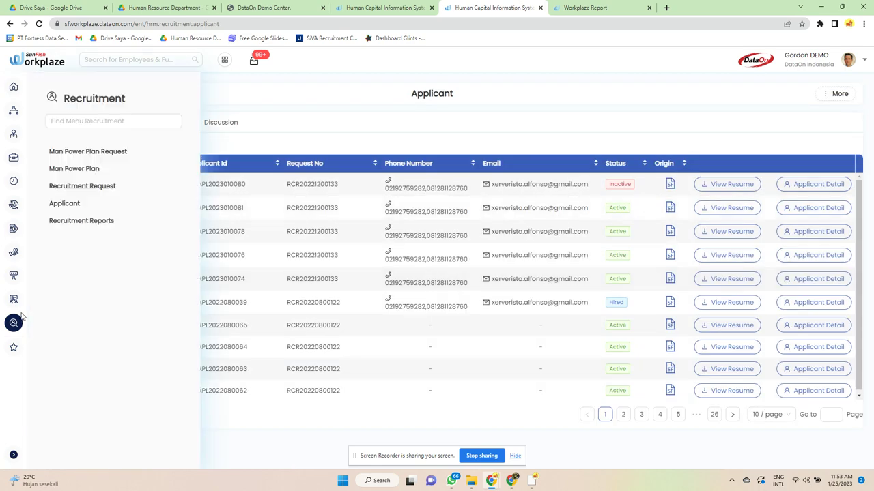
left_click(111, 228)
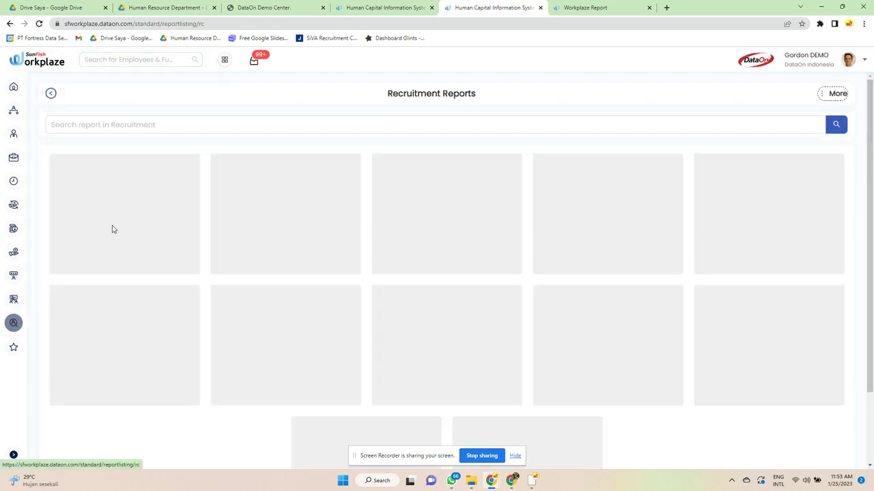
scroll(127, 332, "down", 1)
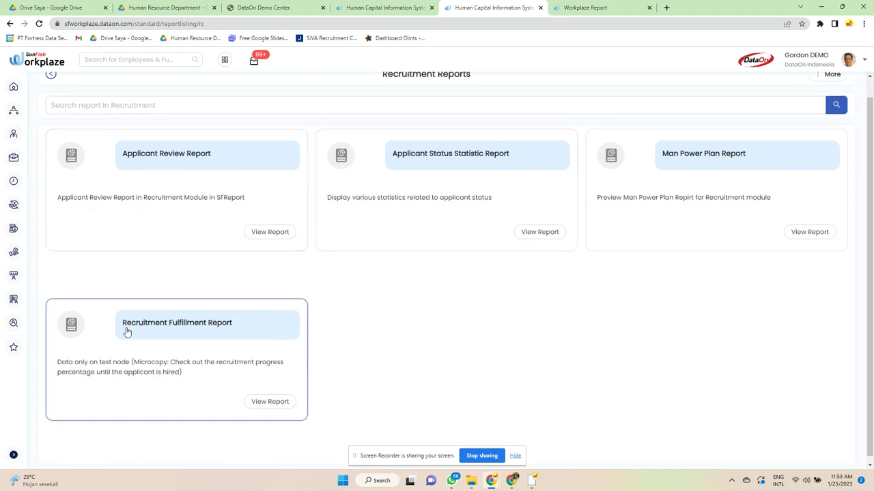
Remove Payroll Cycle from the Favorites list
mouse_move(14, 324)
mouse_move(14, 347)
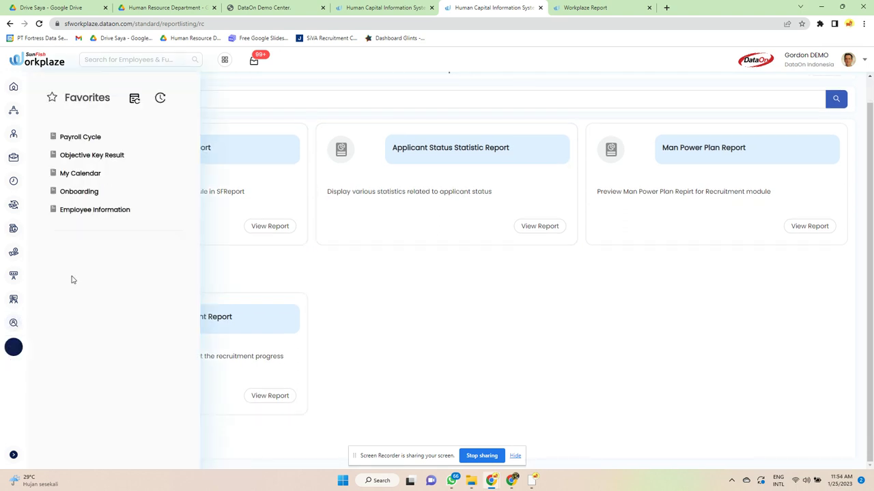
mouse_move(96, 137)
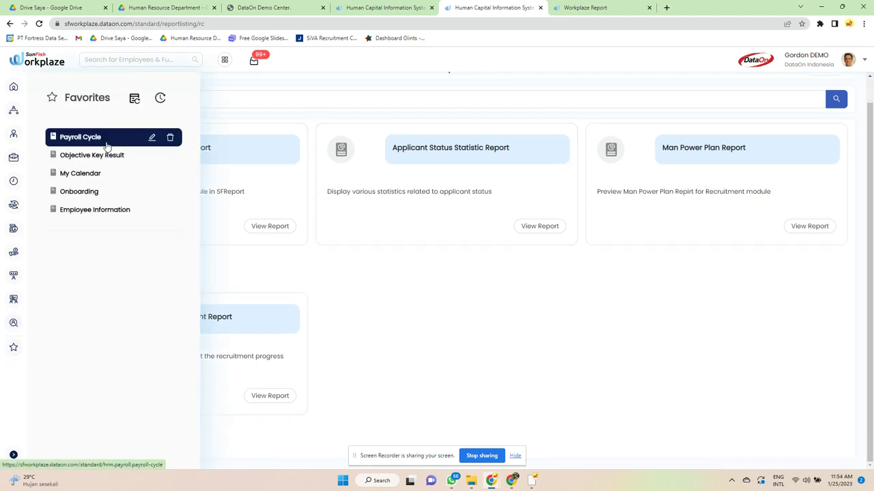
left_click(170, 139)
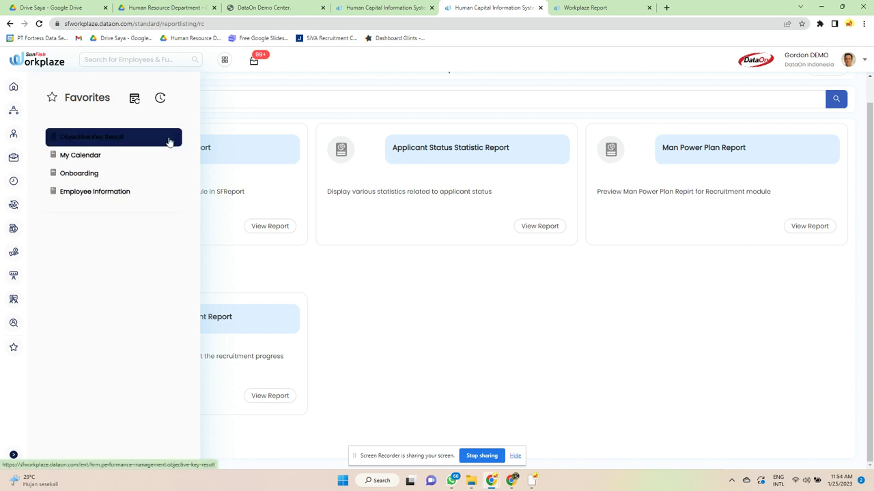
From the home page, view the Reimbursement and Time And Attendance dashboards, and open the request inbox
left_click(13, 87)
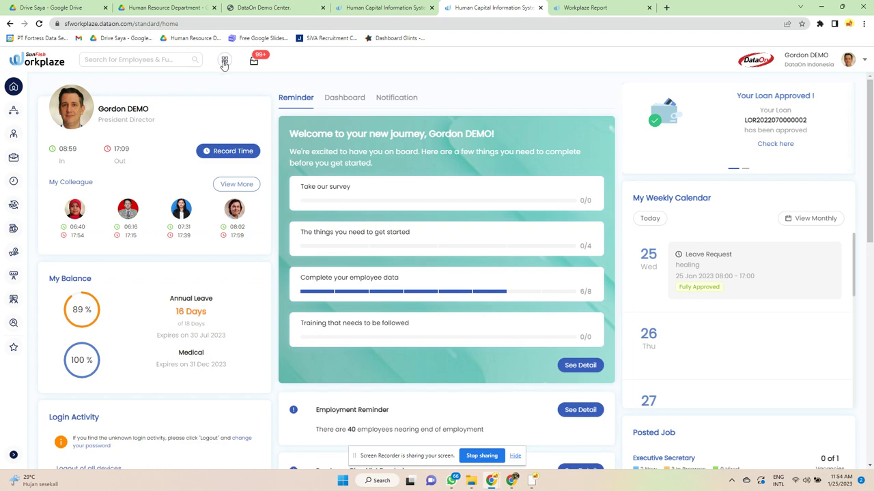
left_click(224, 60)
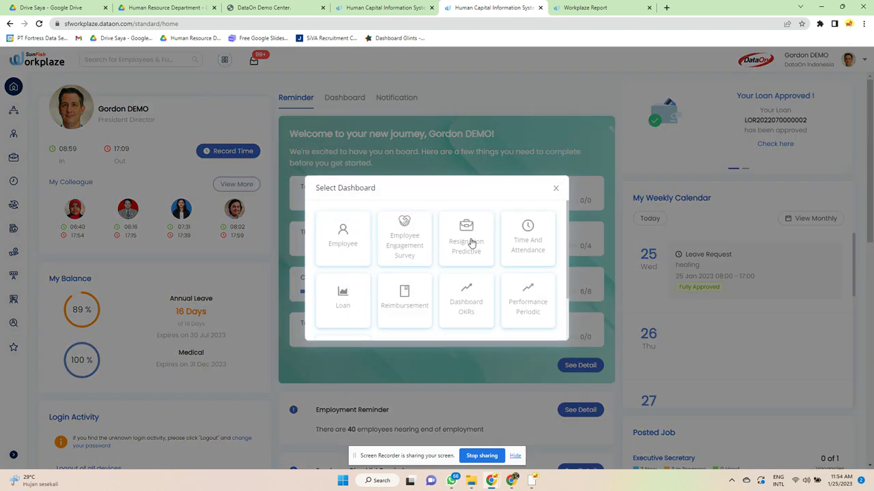
left_click(409, 305)
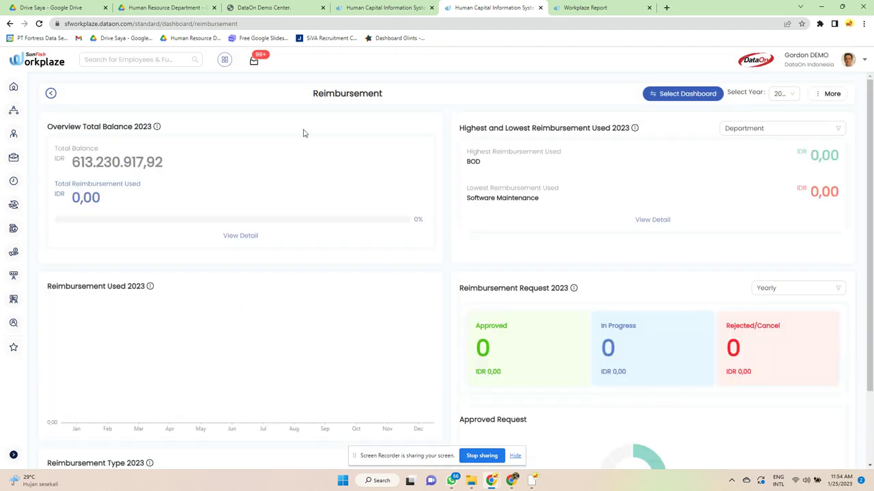
left_click(224, 60)
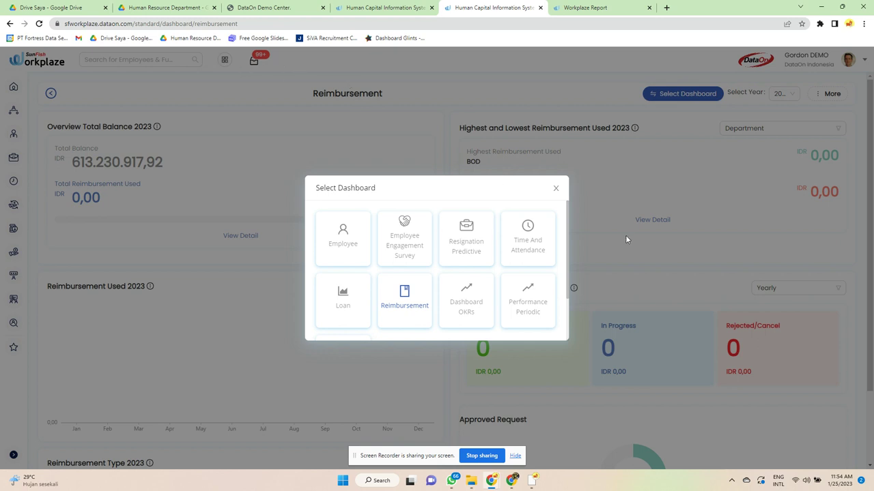
left_click(529, 236)
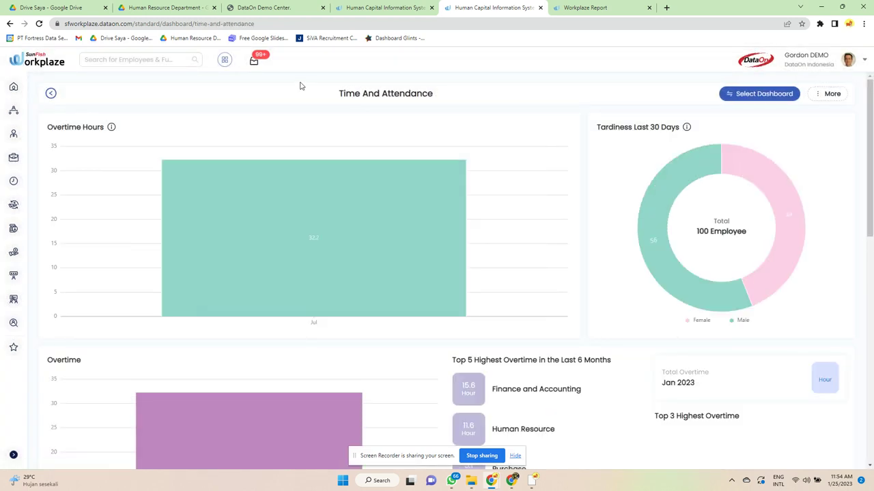
left_click(255, 61)
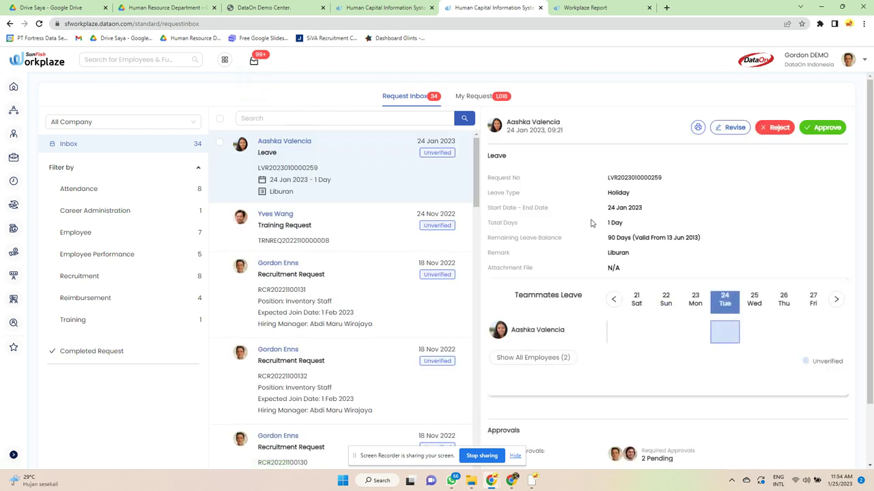
Filter the request inbox by Attendance and approve the one-day holiday leave request dated 24 Jan 2023
scroll(591, 223, "down", 1)
scroll(342, 205, "up", 1)
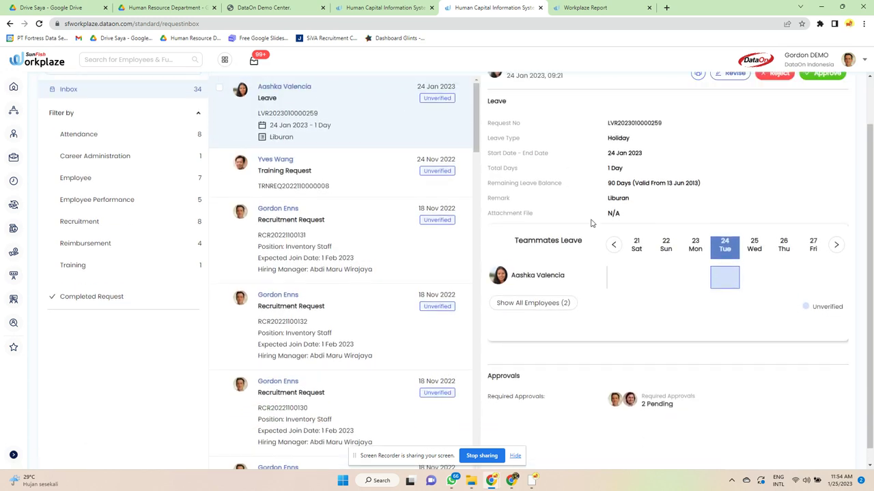
left_click(67, 190)
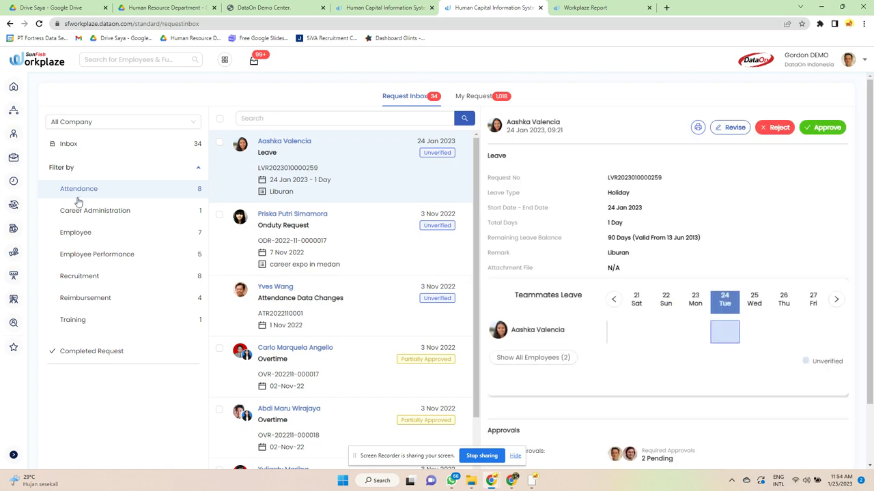
left_click(819, 128)
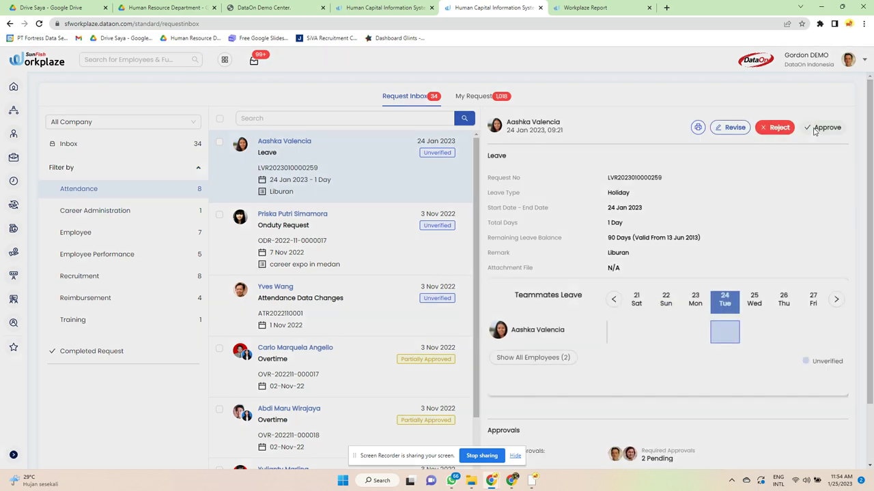
left_click(495, 195)
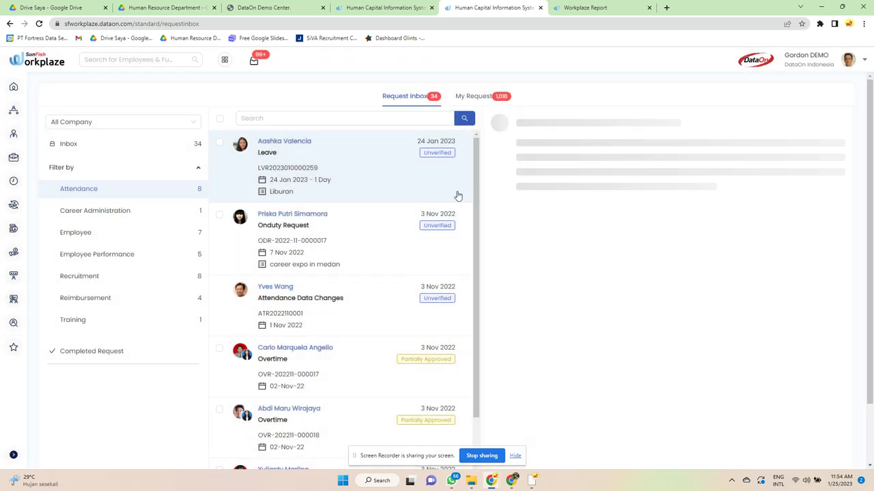
Reject the Onduty Request for the career expo in Medan, adding a note with the reason for rejection
left_click(780, 129)
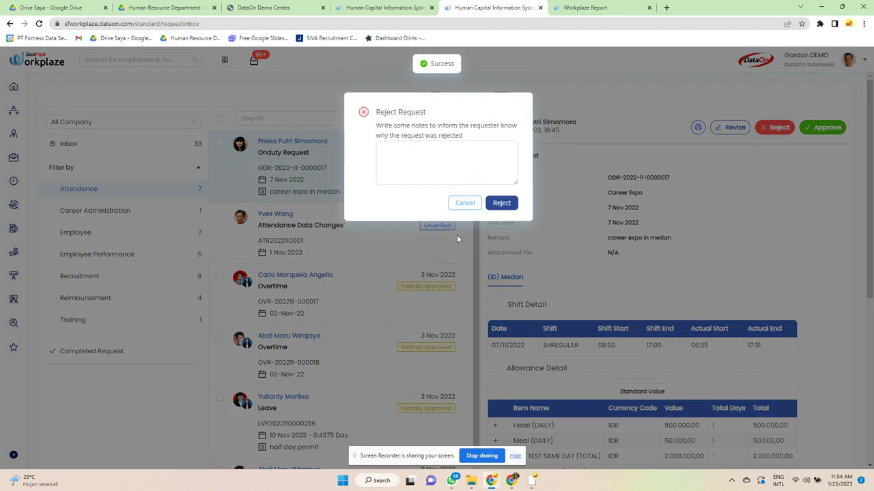
left_click(497, 206)
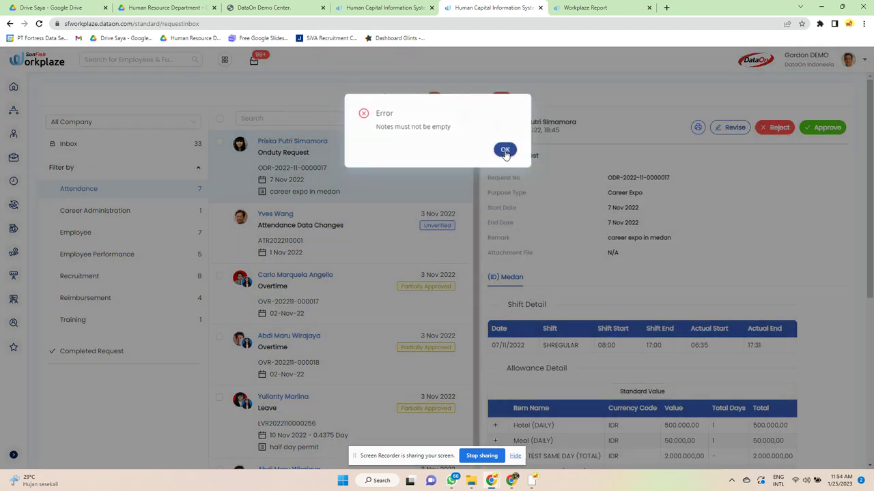
left_click(505, 148)
left_click(778, 128)
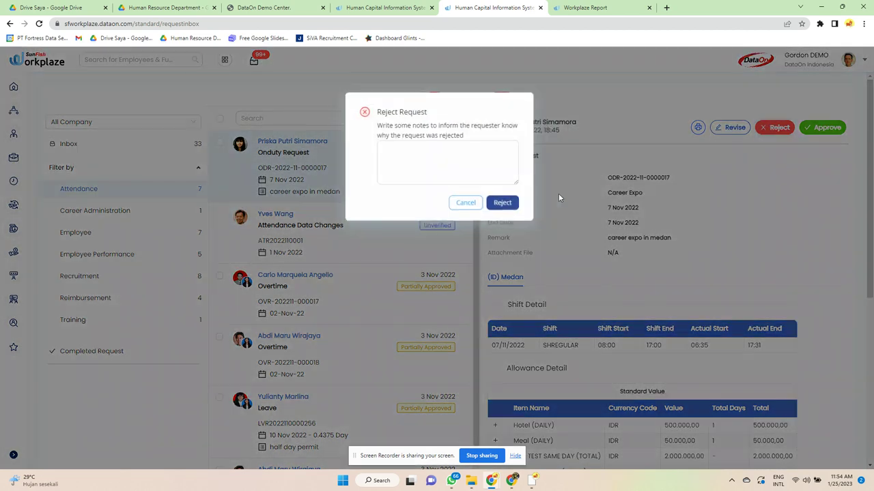
left_click(493, 151)
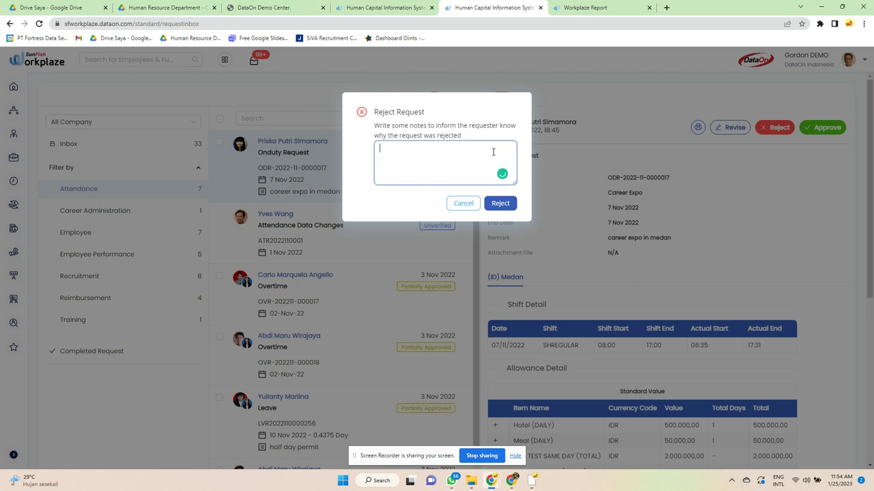
left_click(500, 203)
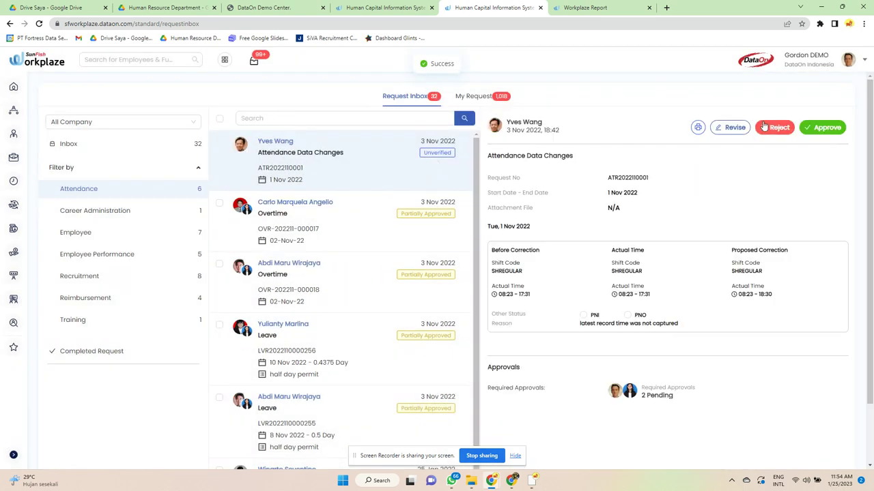
Try to reject the Attendance Data Changes request for 1 Nov 2022 without entering a note
left_click(763, 127)
left_click(501, 203)
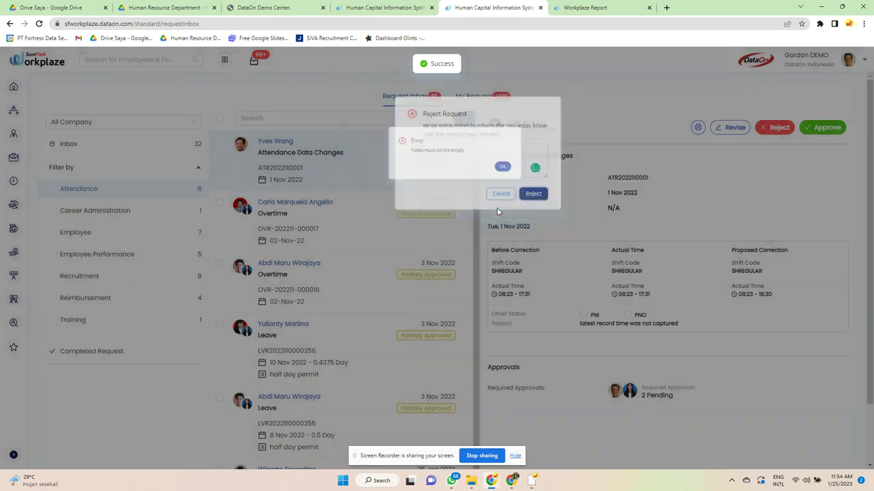
left_click(505, 150)
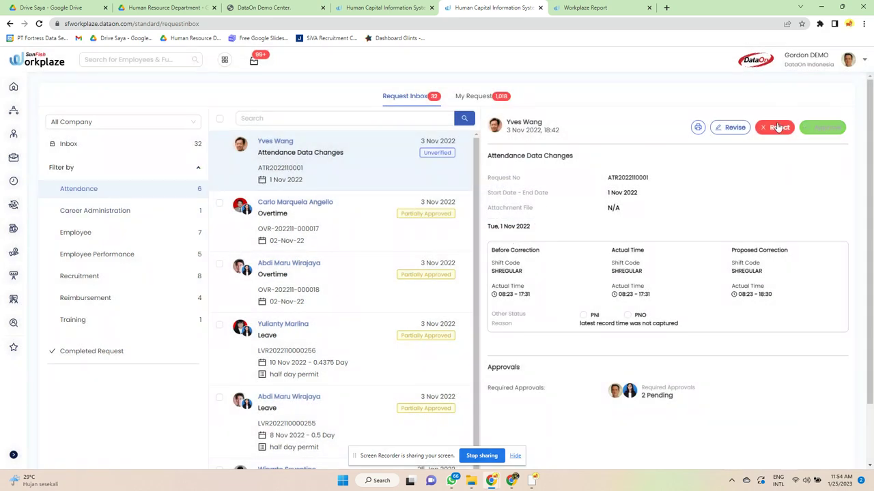
Change the active company to DataOn Malaysia
left_click(849, 60)
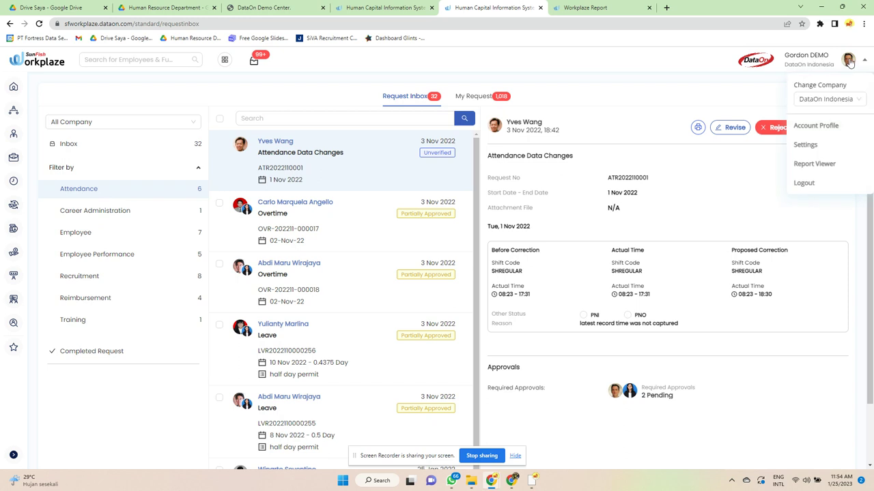
left_click(827, 101)
left_click(830, 142)
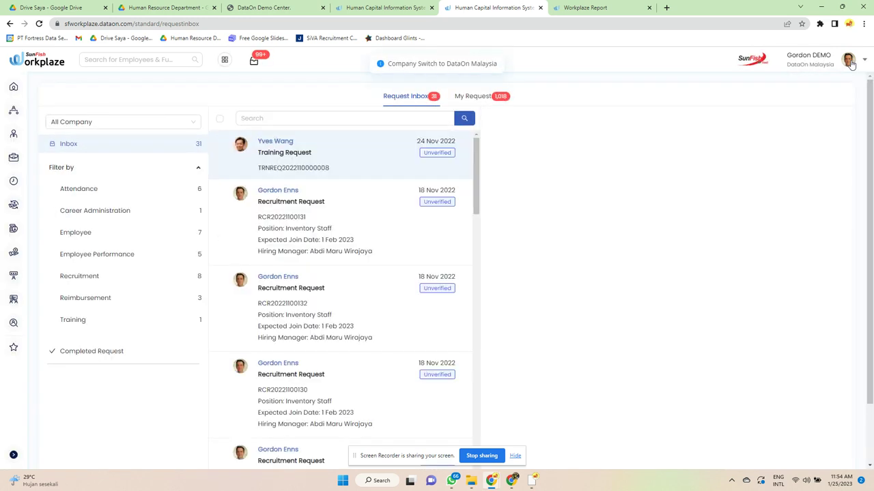
Review the Account Profile's picture, information and notification options and its Security page, and return to the Profile page
left_click(849, 64)
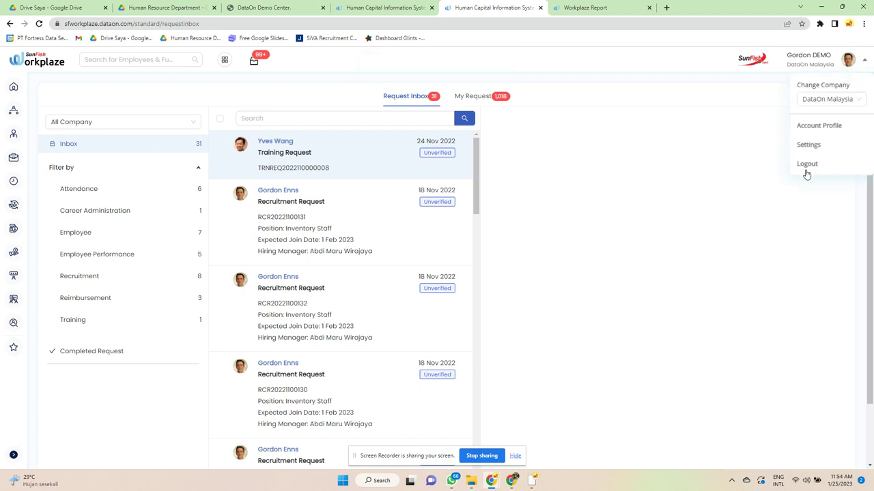
left_click(825, 125)
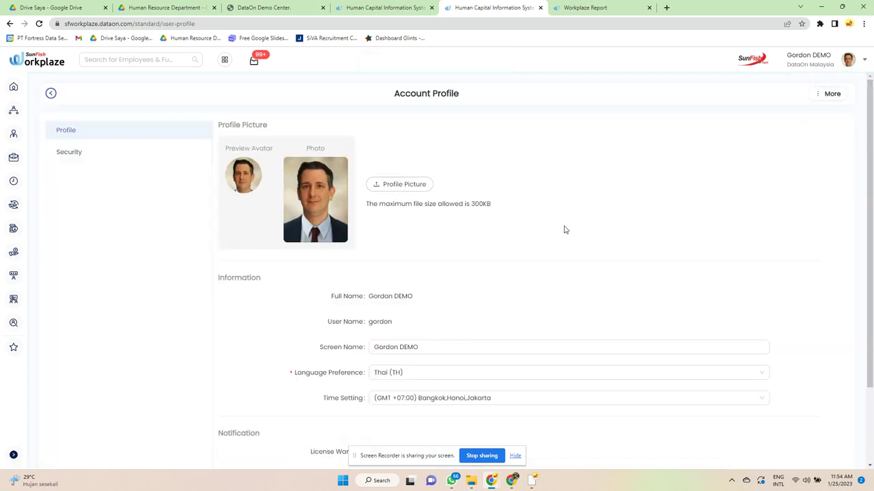
scroll(586, 232, "down", 3)
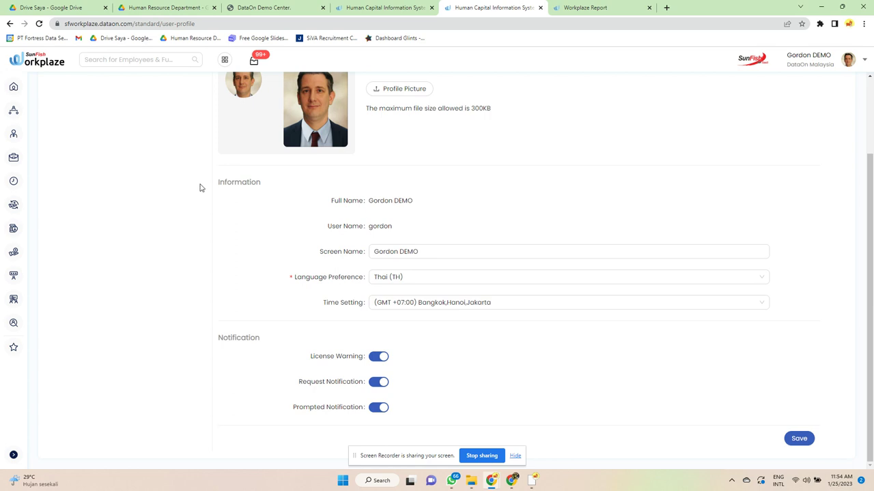
scroll(192, 177, "up", 3)
left_click(88, 152)
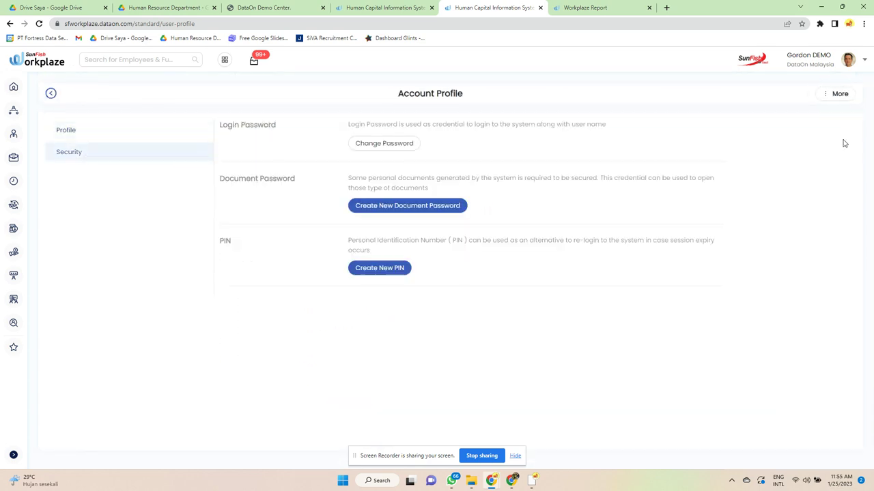
left_click(864, 63)
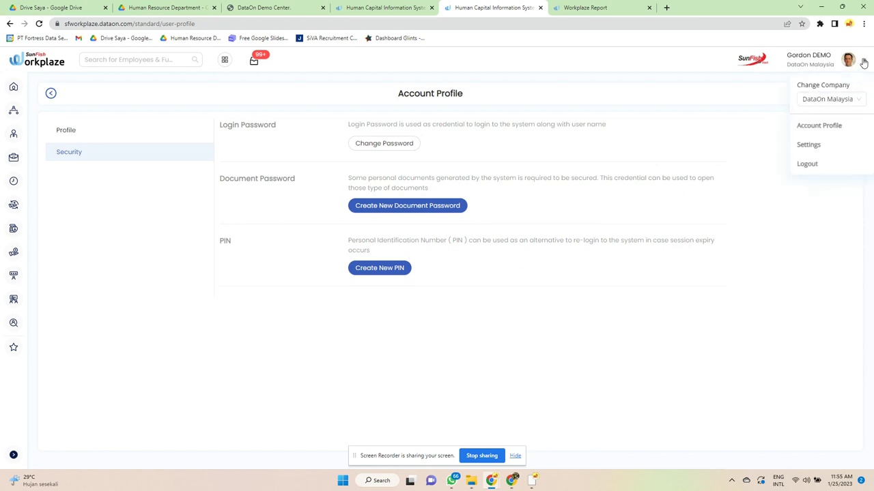
left_click(819, 127)
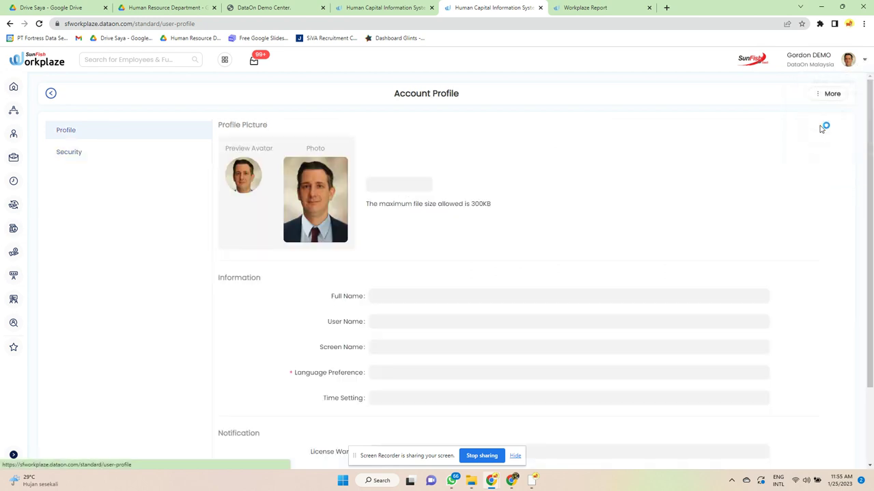
Open the SunFish Settings page and view the Company list under Organization Setting
left_click(858, 63)
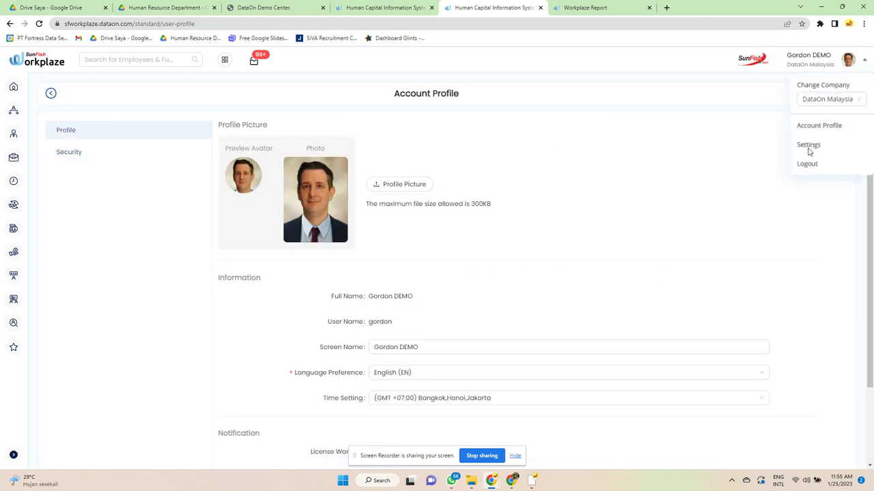
left_click(808, 146)
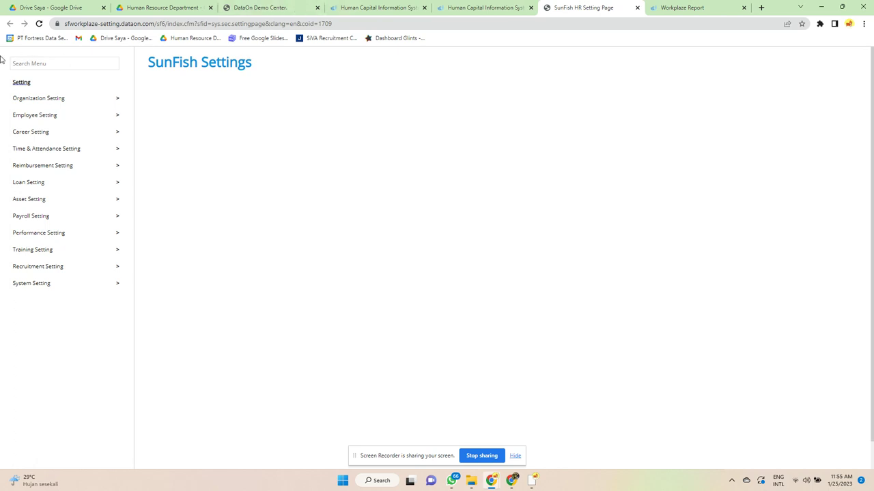
left_click(32, 97)
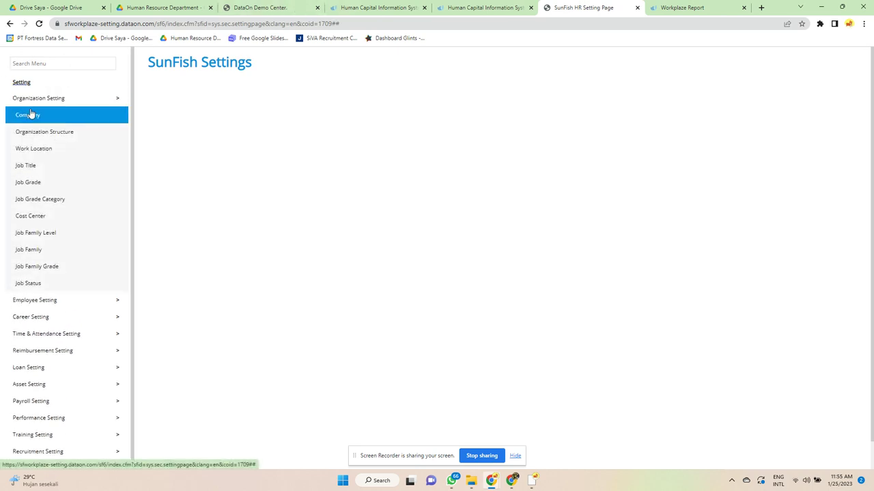
left_click(30, 114)
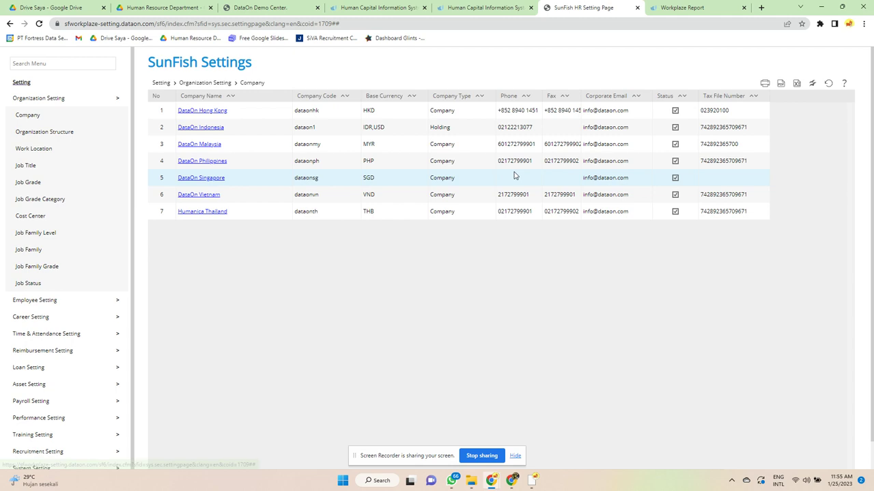
View the Organization Structure, Work Location and Job Title settings, and inspect the Add Job Title form without adding anything
left_click(60, 135)
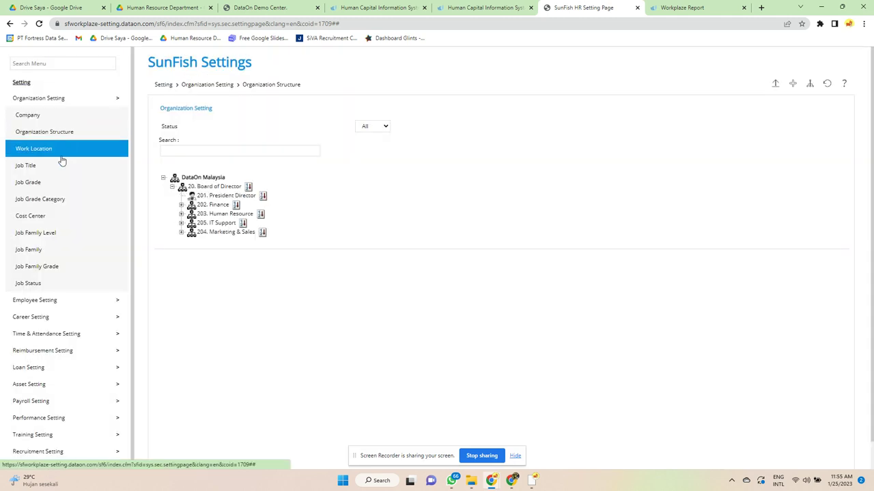
left_click(61, 155)
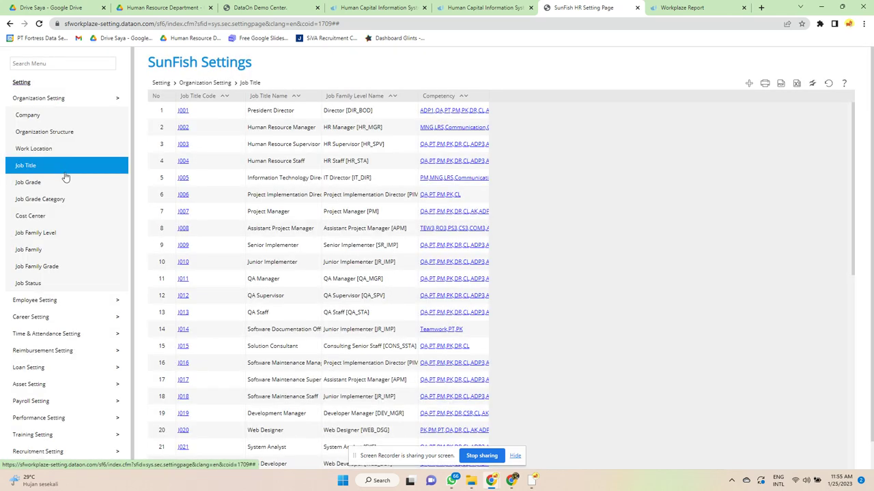
left_click(748, 85)
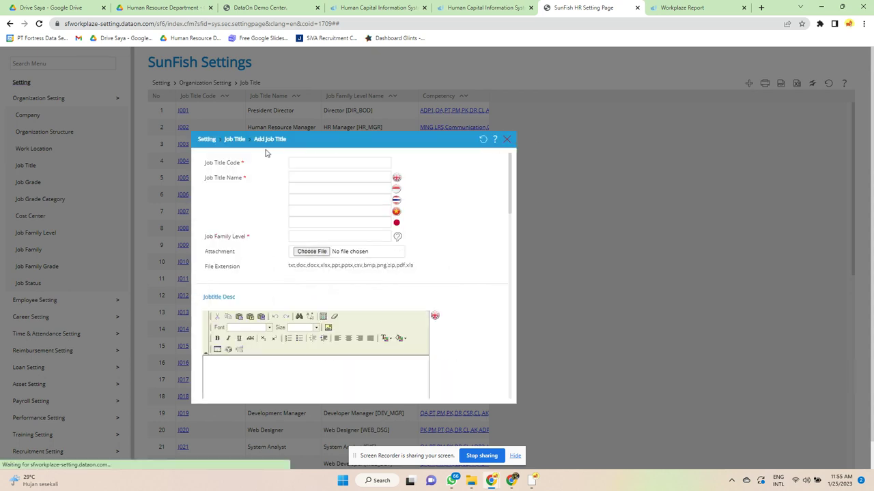
left_click(508, 140)
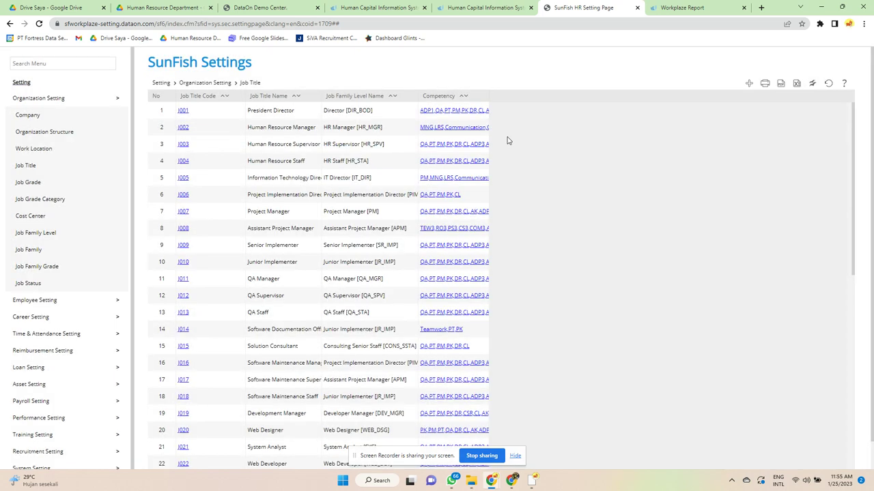
View the organization settings from Job Grade, Job Grade Category and Cost Center through the job family lists to Job Status
left_click(56, 182)
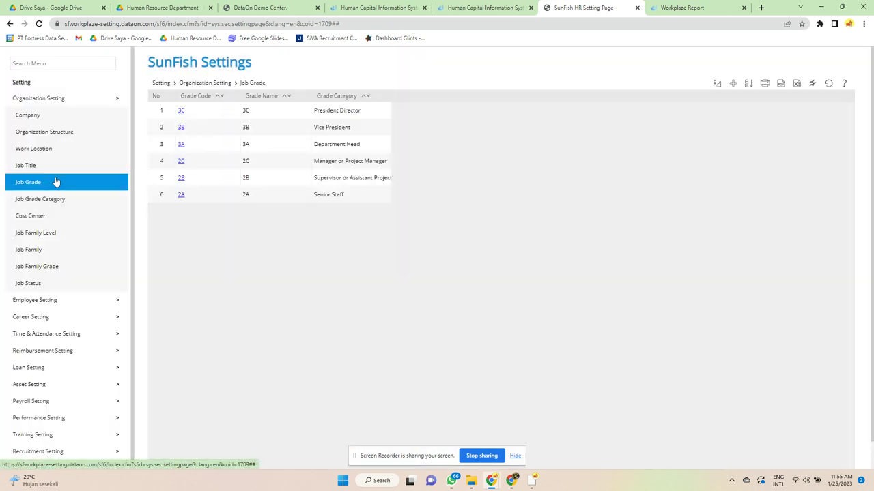
left_click(49, 198)
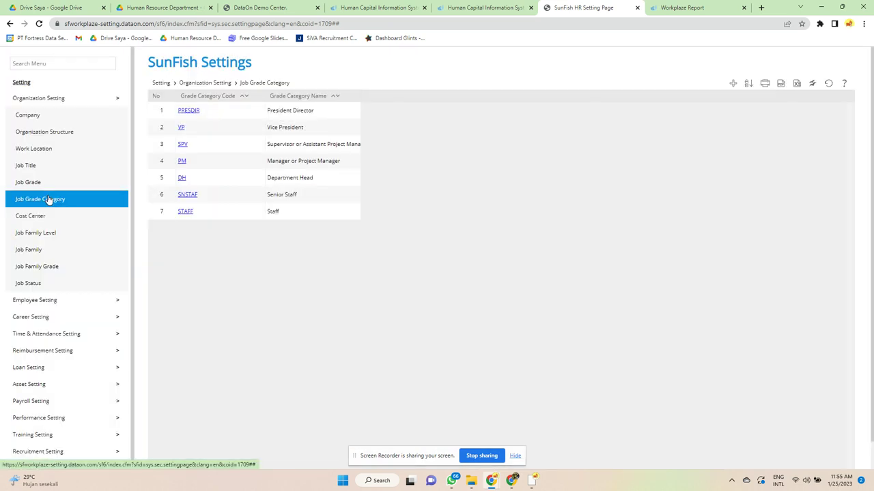
left_click(41, 218)
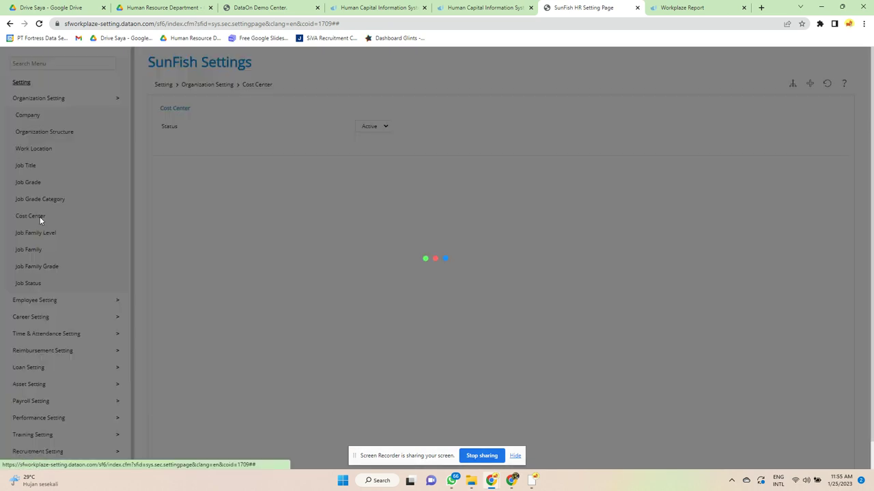
left_click(38, 233)
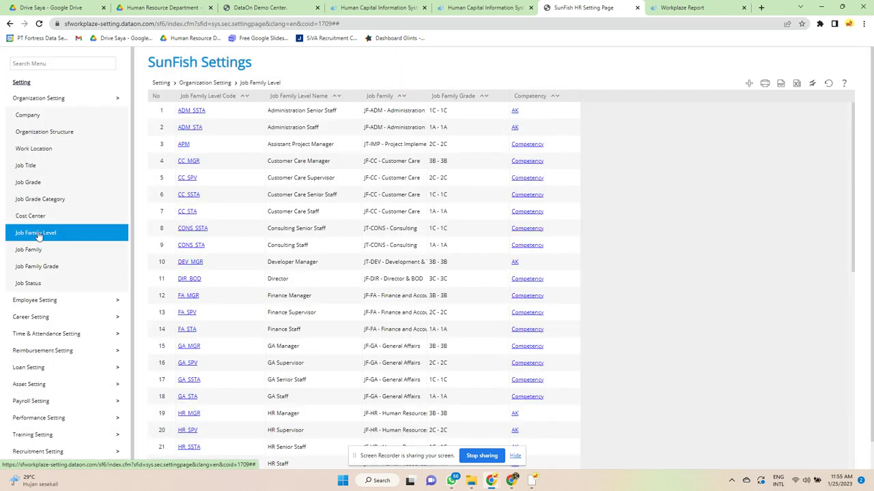
left_click(32, 251)
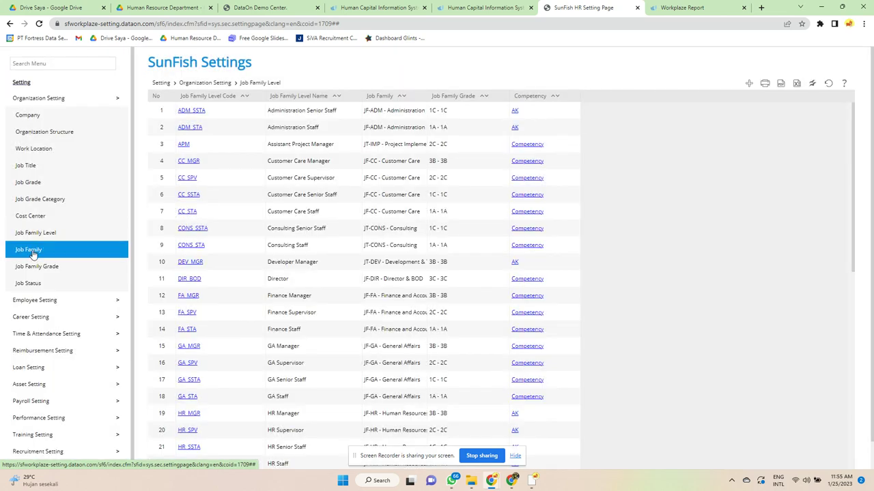
left_click(33, 267)
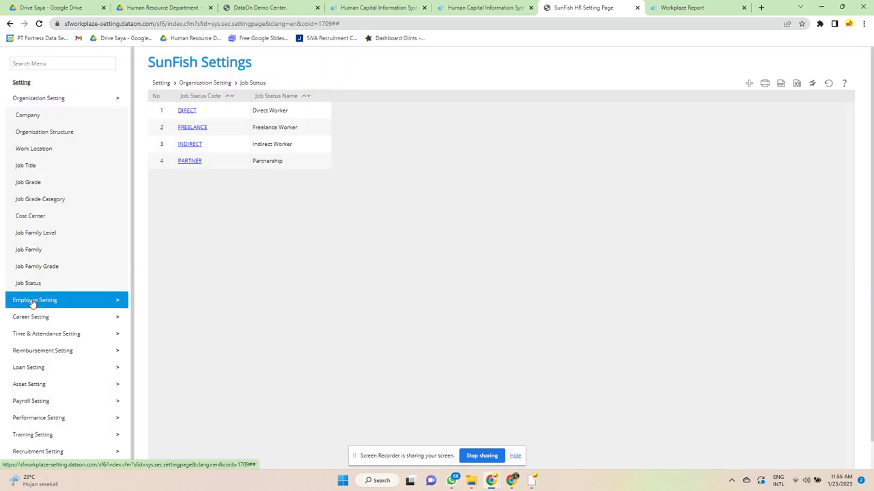
Browse the Employee Setting options and view the Survey Library
left_click(33, 301)
scroll(41, 242, "down", 1)
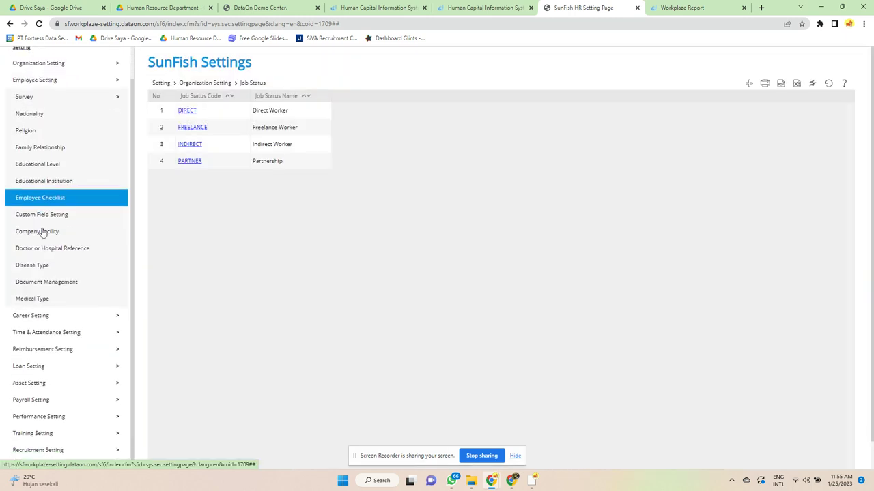
left_click(58, 98)
left_click(58, 113)
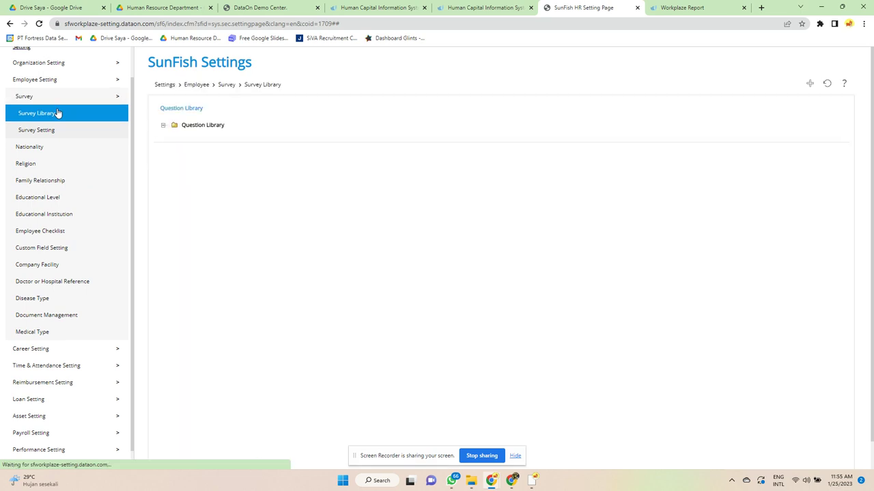
View the Survey Setting, Nationality, Religion, Family Relationship and Educational Level lists under Employee Setting
left_click(49, 129)
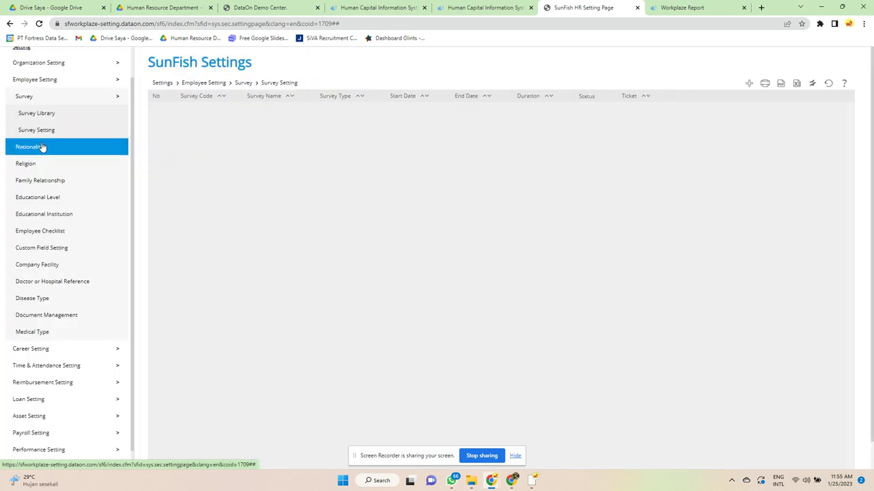
left_click(38, 155)
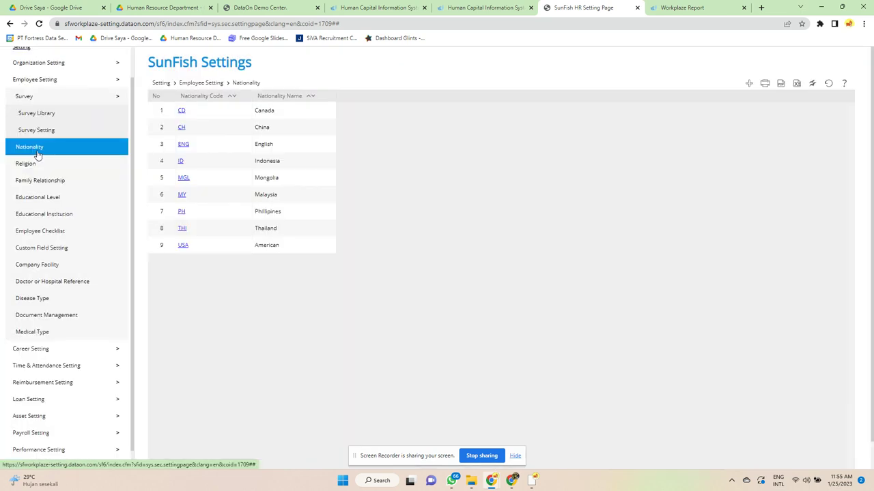
left_click(33, 165)
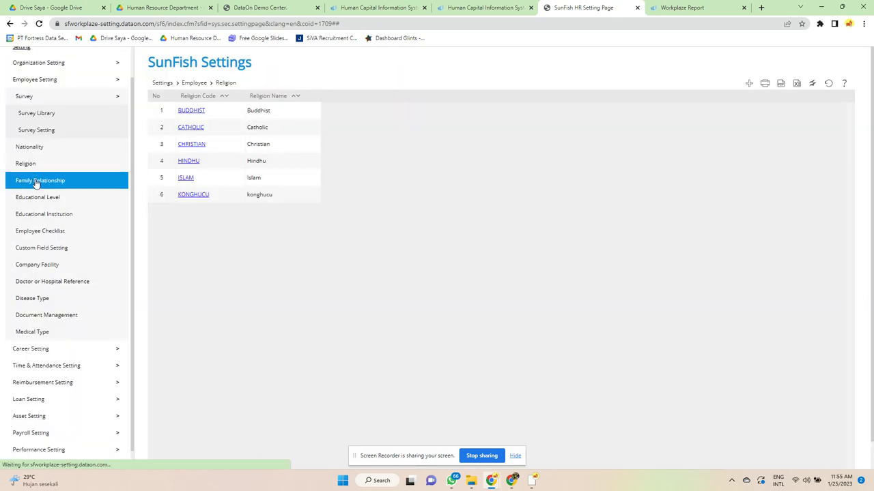
left_click(35, 180)
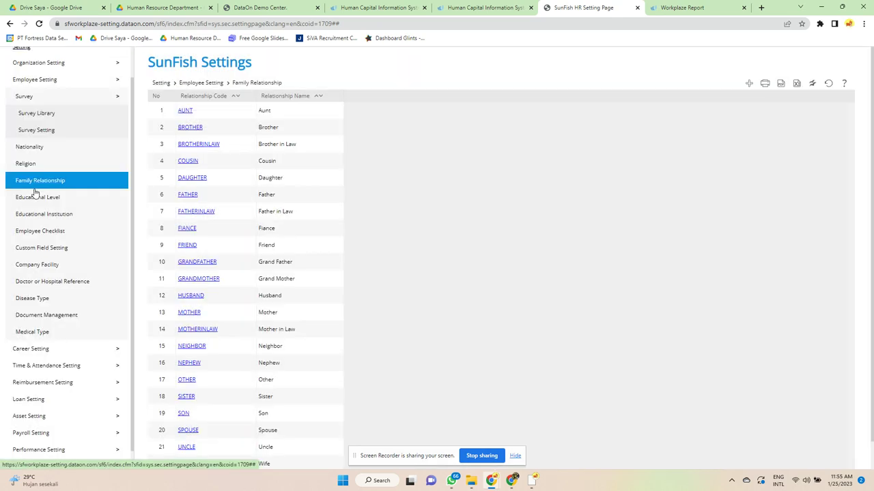
left_click(36, 215)
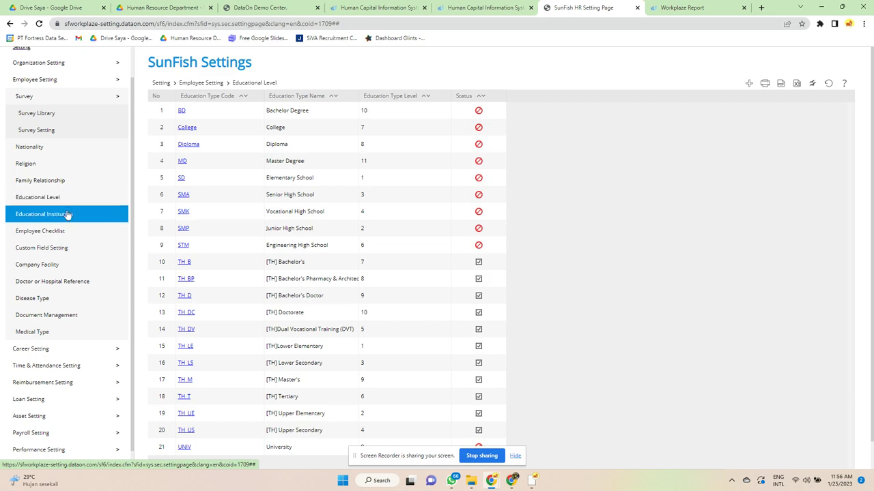
View the remaining Employee Setting pages from Educational Institution and Custom Field Setting through Disease Type and Document Management to Medical Type
left_click(67, 215)
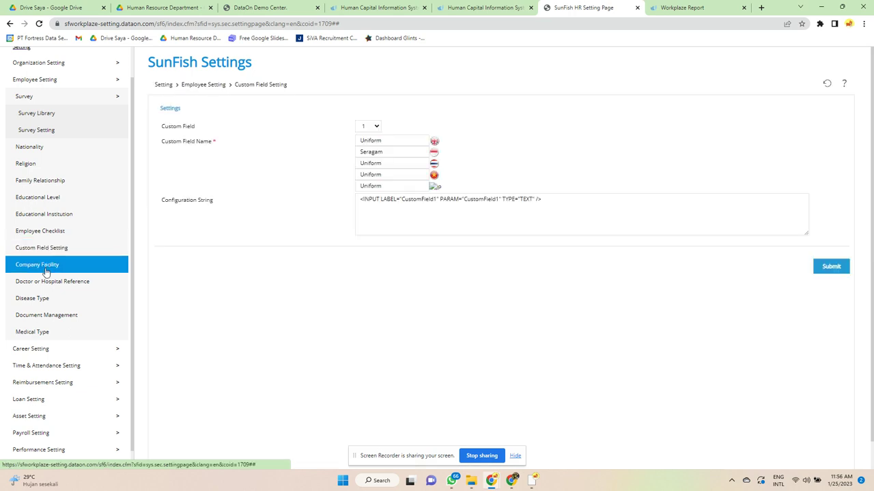
left_click(45, 270)
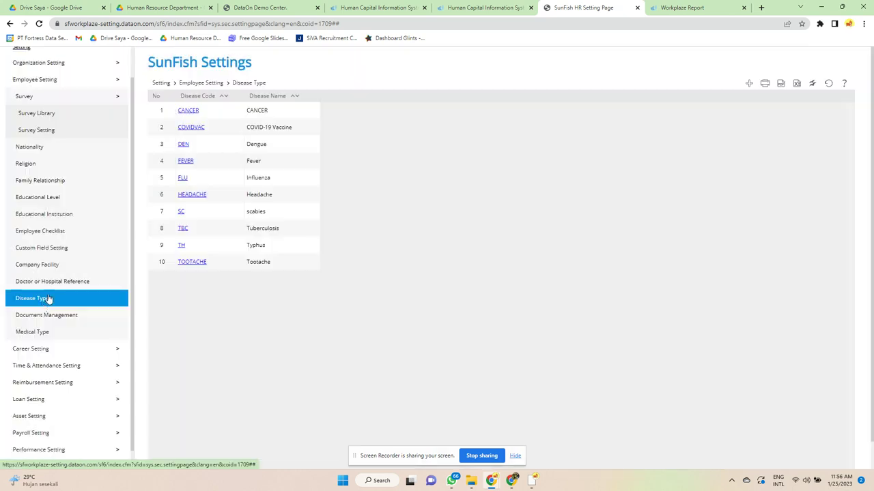
left_click(39, 314)
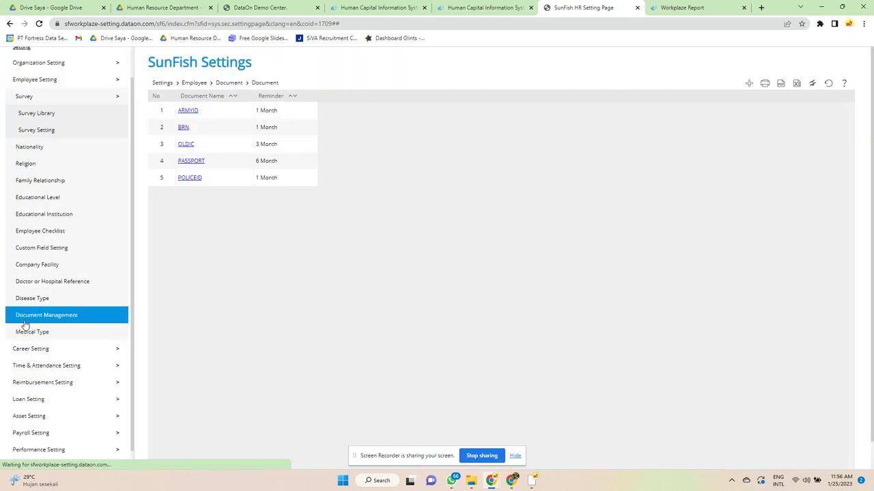
left_click(20, 332)
View the Career Setting pages from Award Type and Discipline Type through Career Transition Detail to Termination Reason
left_click(21, 349)
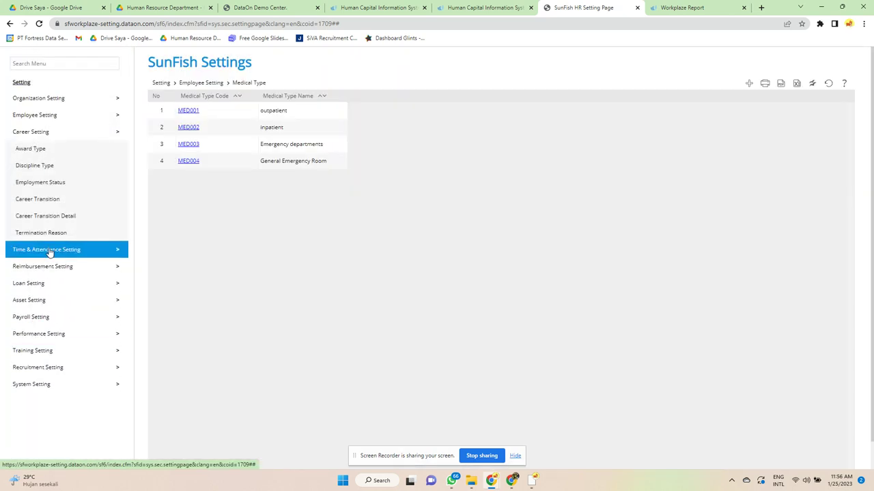
left_click(57, 150)
left_click(58, 164)
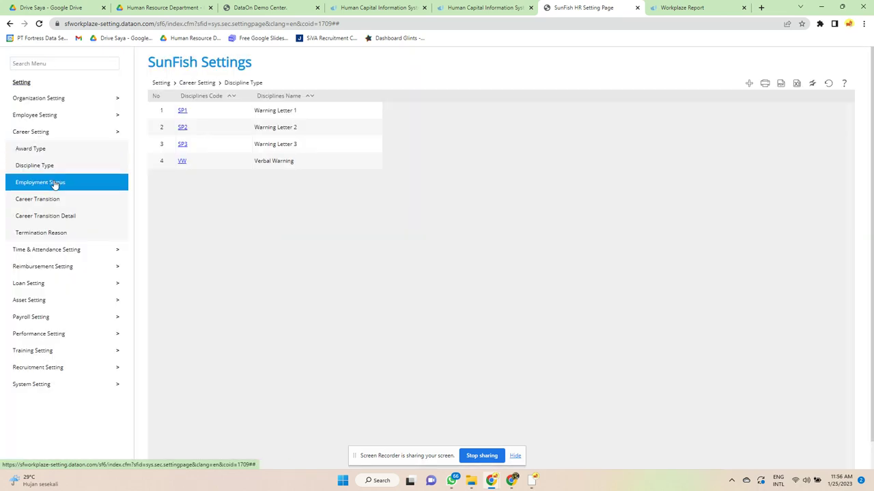
left_click(54, 184)
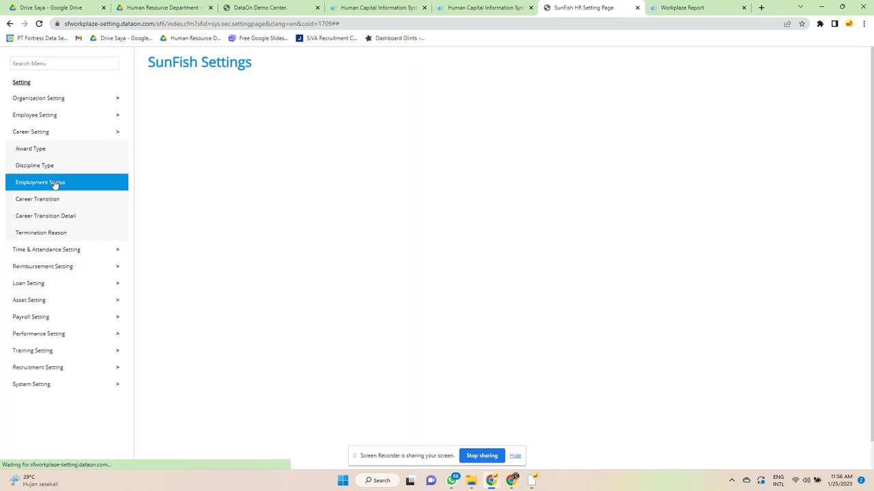
left_click(47, 205)
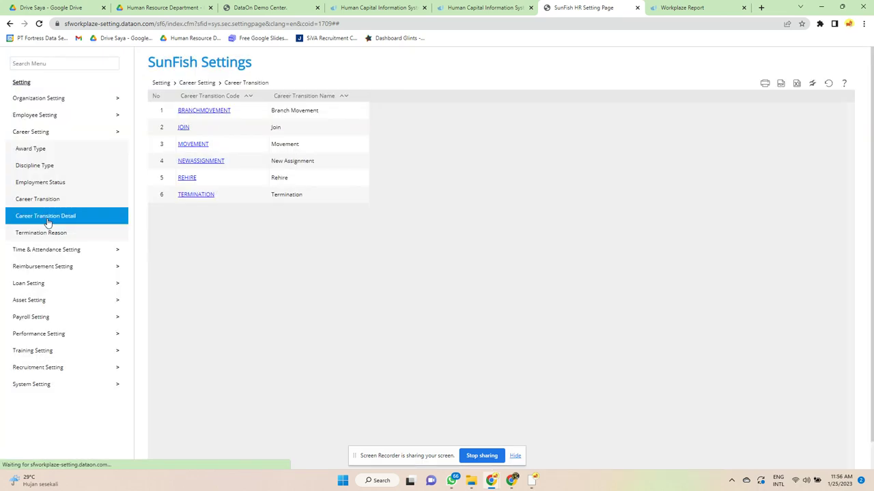
left_click(47, 217)
left_click(46, 234)
View the Time & Attendance settings from Shift Daily and Shift Group through Attendance Formula and Leave Grade to Leave Entitlement
left_click(44, 249)
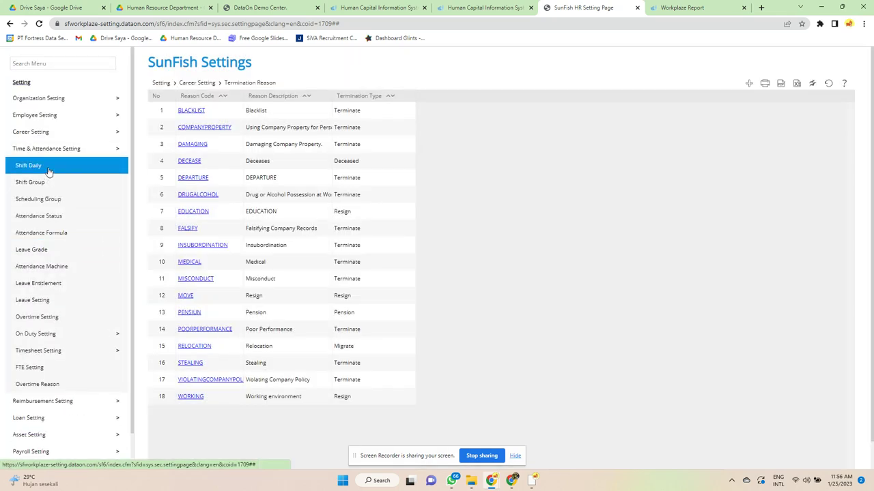
left_click(49, 171)
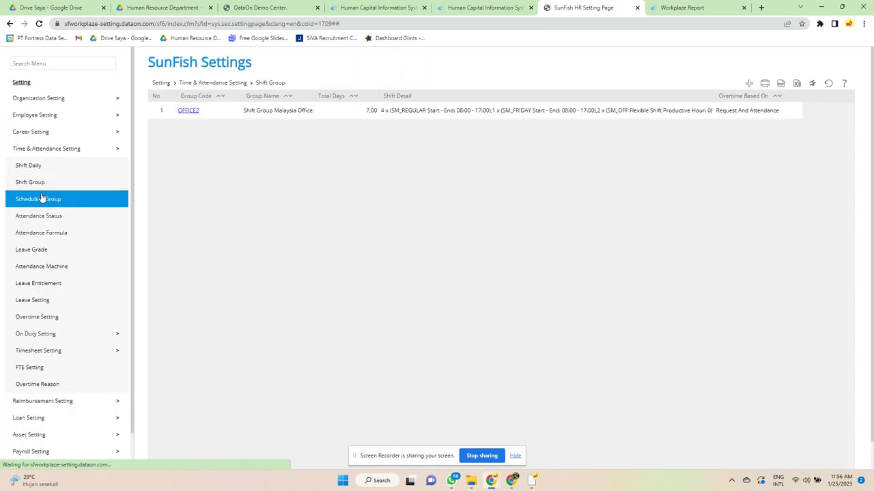
left_click(41, 199)
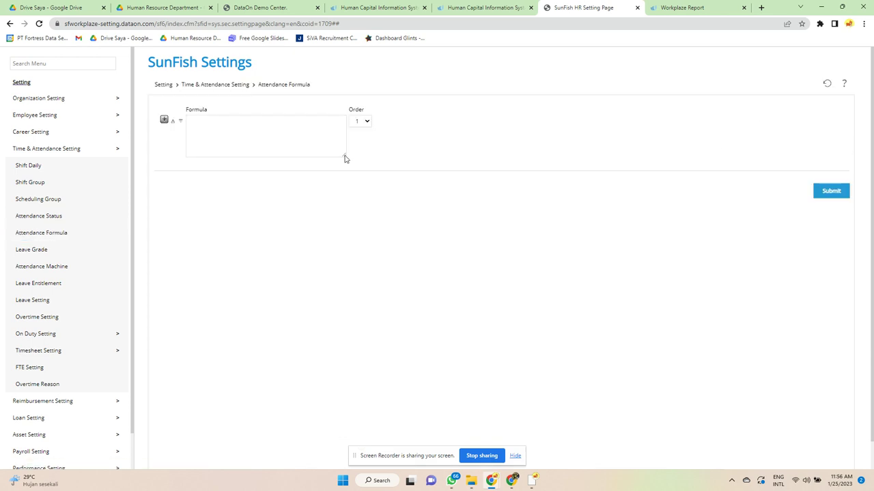
left_click(61, 250)
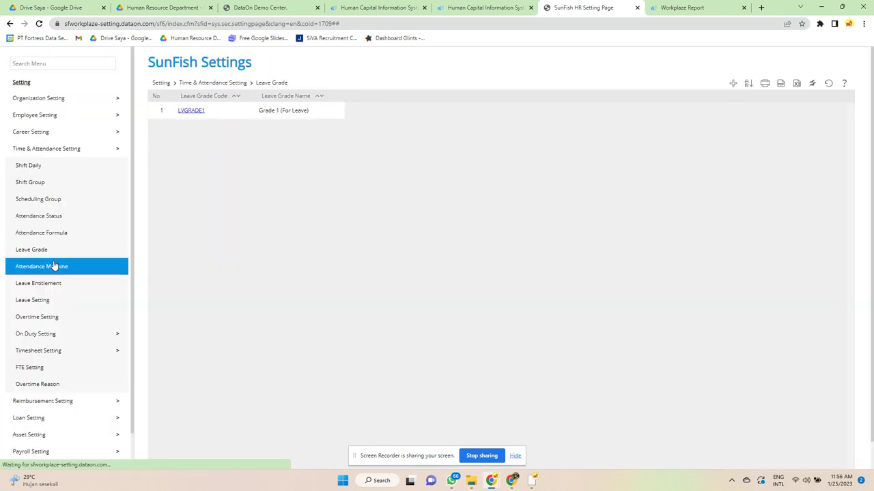
left_click(55, 266)
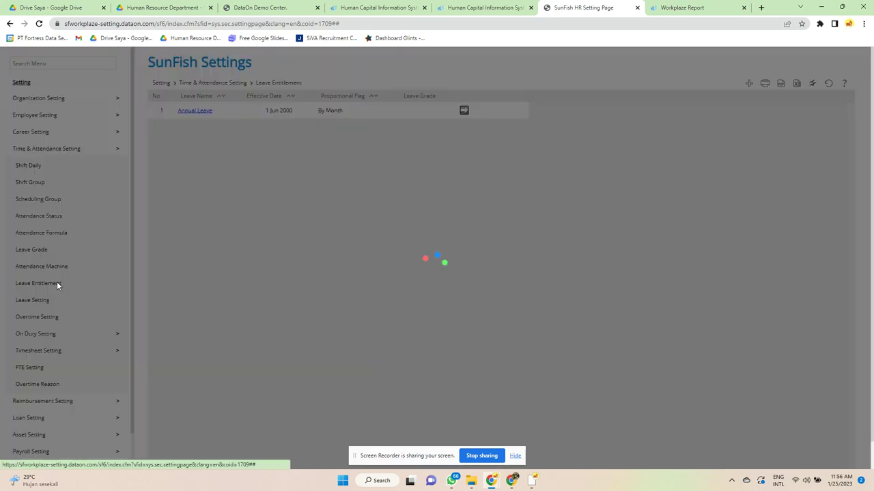
View the Leave Setting list and inspect the whole Add Leave Setting form without adding anything
left_click(42, 301)
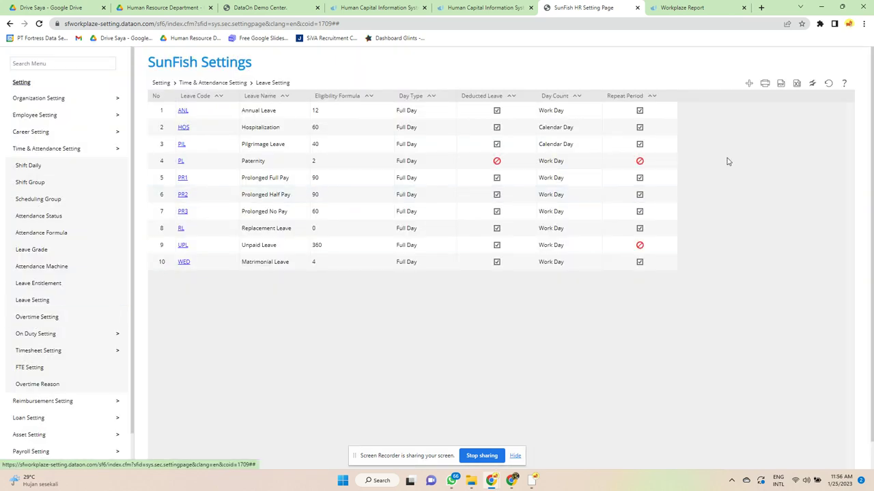
left_click(749, 83)
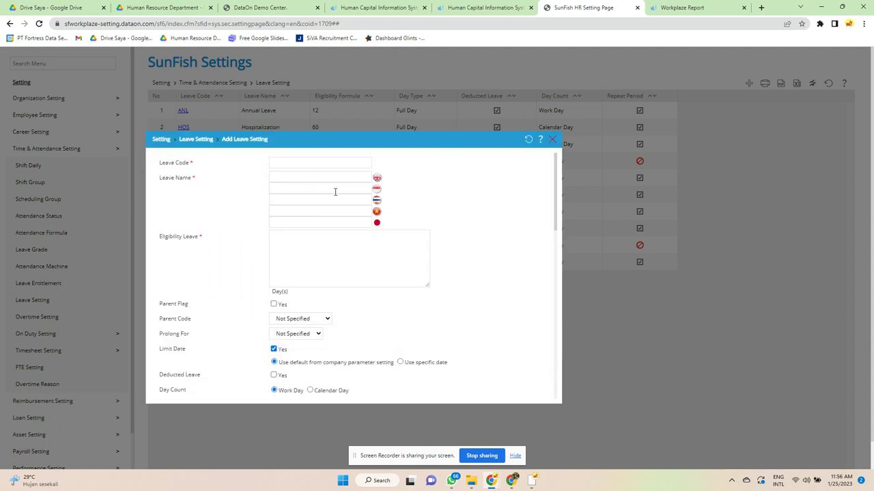
scroll(334, 194, "down", 4)
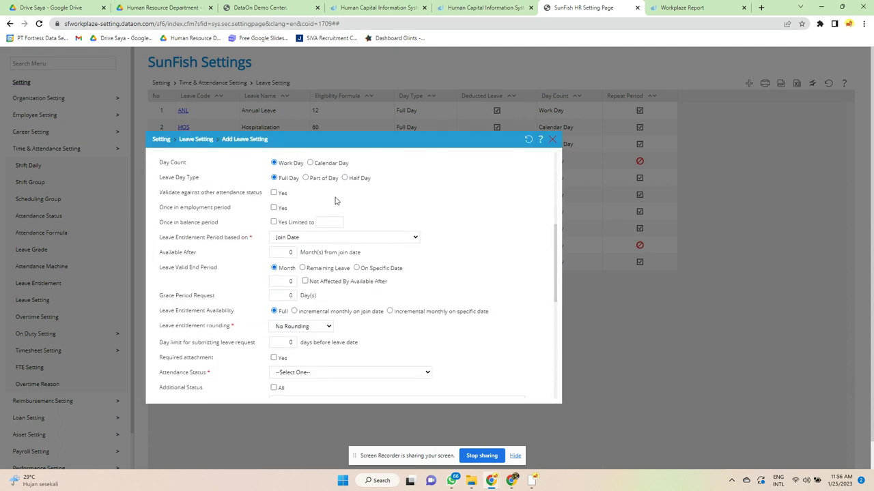
scroll(334, 200, "down", 6)
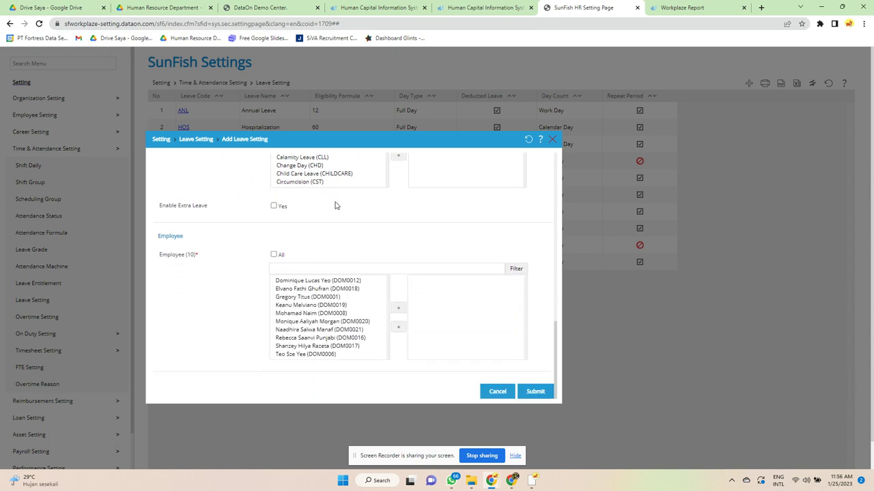
left_click(552, 140)
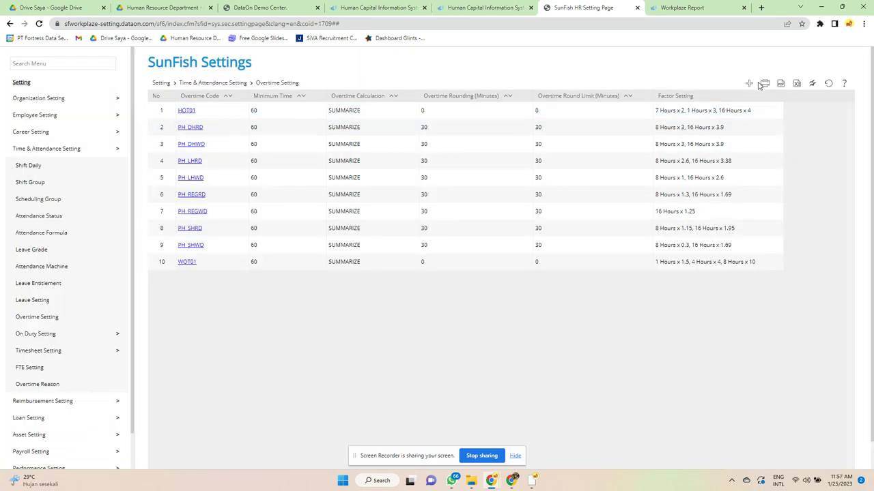
Inspect the Add Overtime Setting form down to its factor and meal settings, and close it without adding anything
left_click(749, 83)
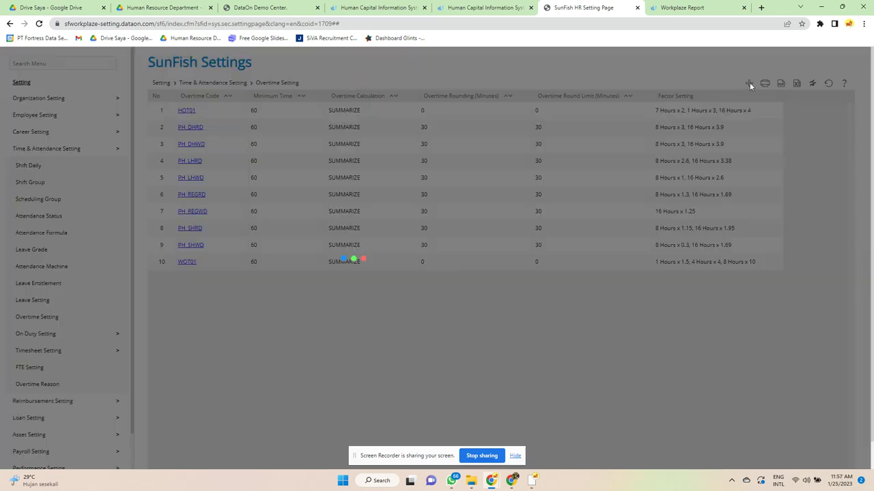
scroll(418, 235, "down", 2)
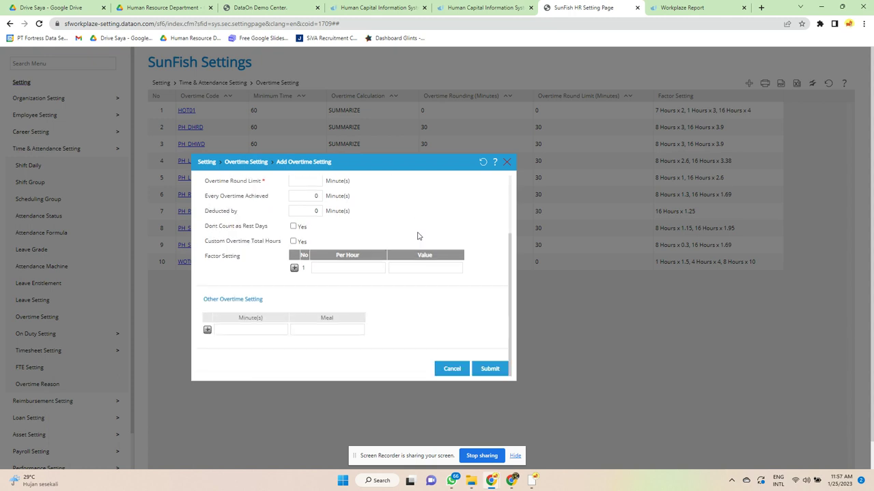
left_click(509, 163)
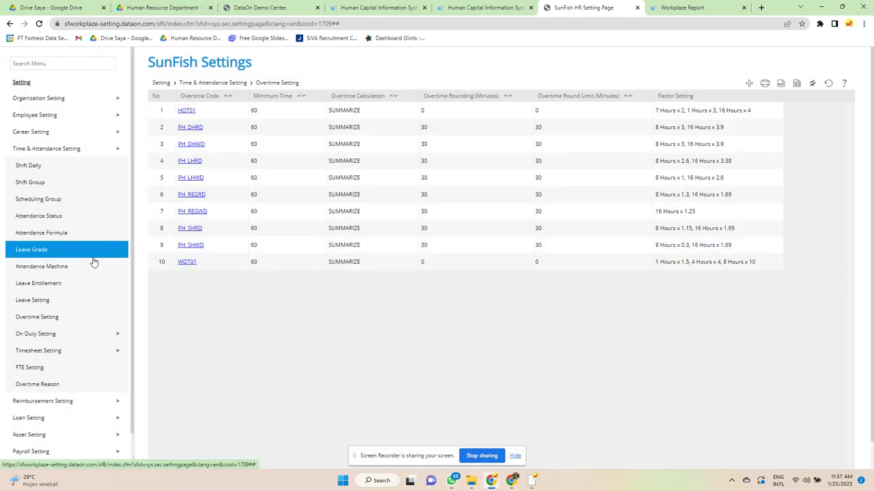
View the On Duty Purpose Type list under On Duty Setting and inspect its Add form without adding anything
left_click(63, 335)
left_click(57, 350)
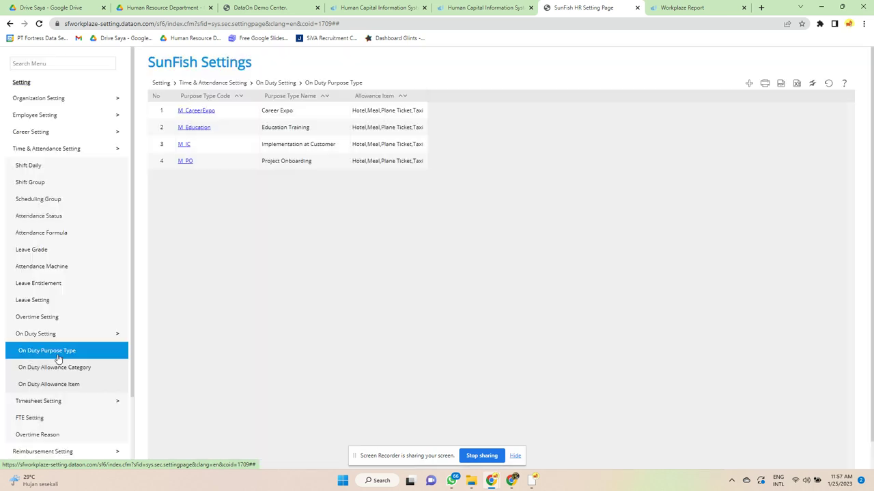
left_click(748, 83)
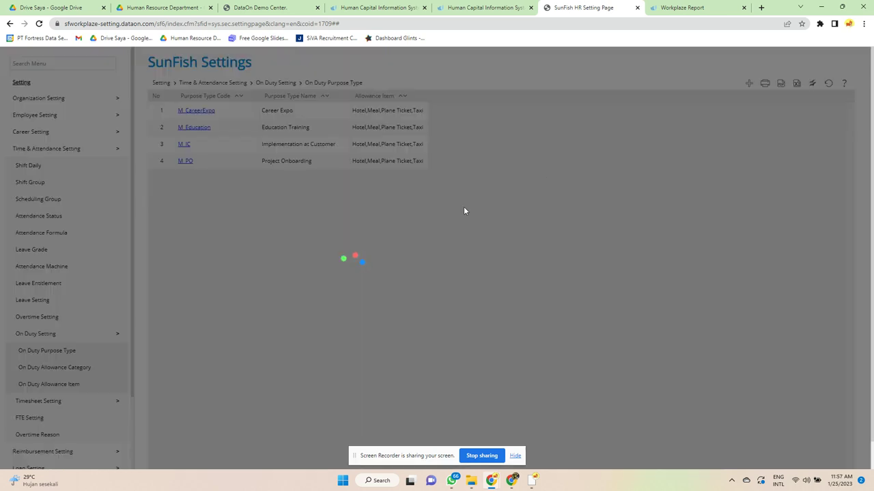
scroll(459, 215, "down", 3)
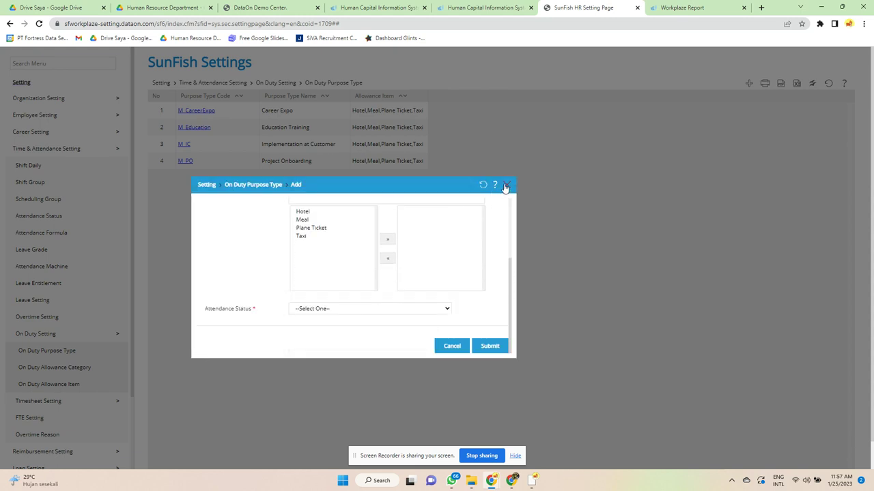
left_click(505, 186)
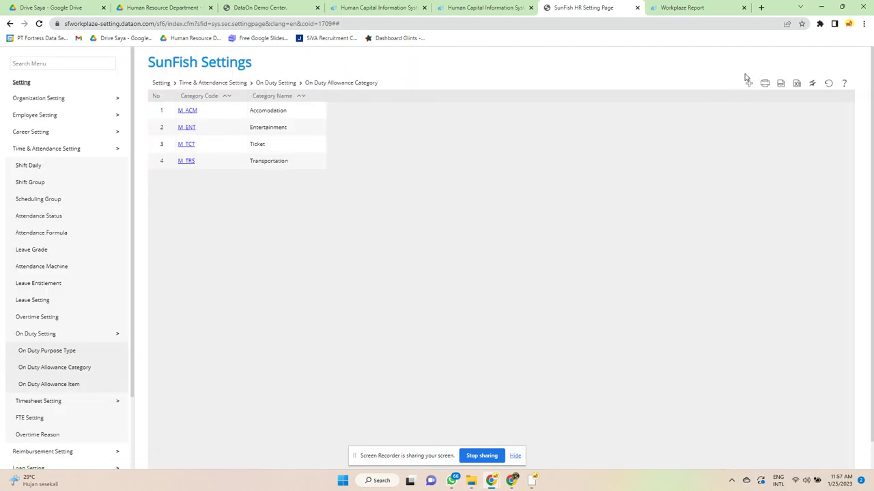
Inspect the Add form for On Duty Allowance Category without adding anything, and view the On Duty Allowance Item list
left_click(750, 83)
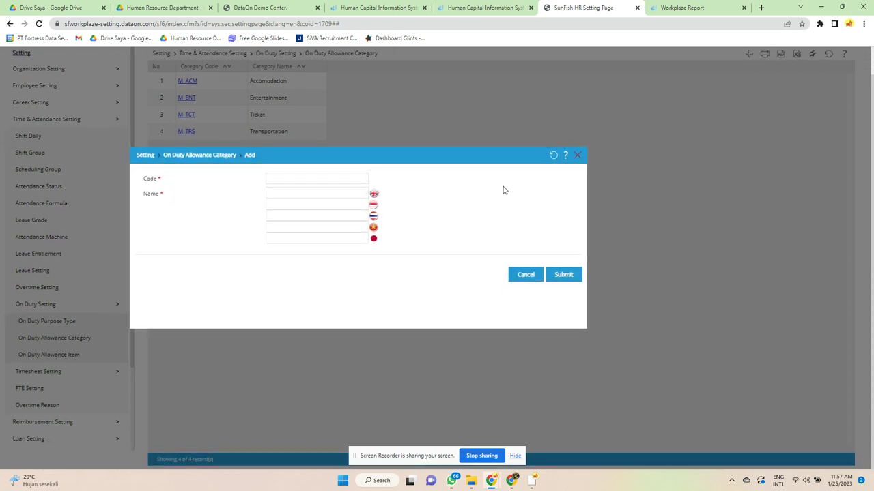
left_click(580, 157)
left_click(45, 357)
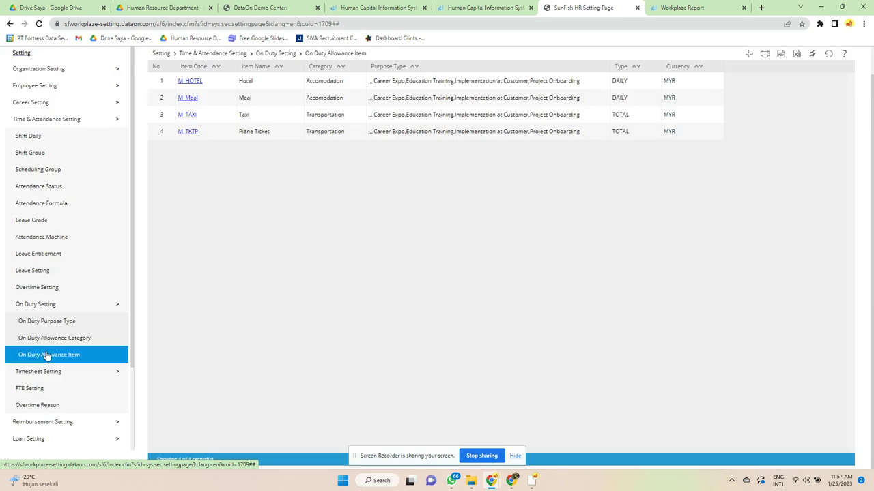
View the Timesheet Additional Field, Project, Client and Activity lists under Timesheet Setting
left_click(47, 371)
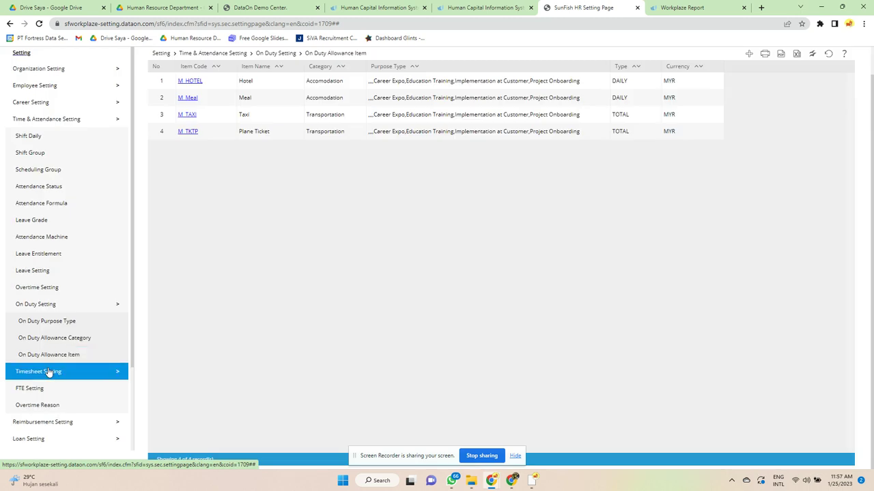
left_click(46, 389)
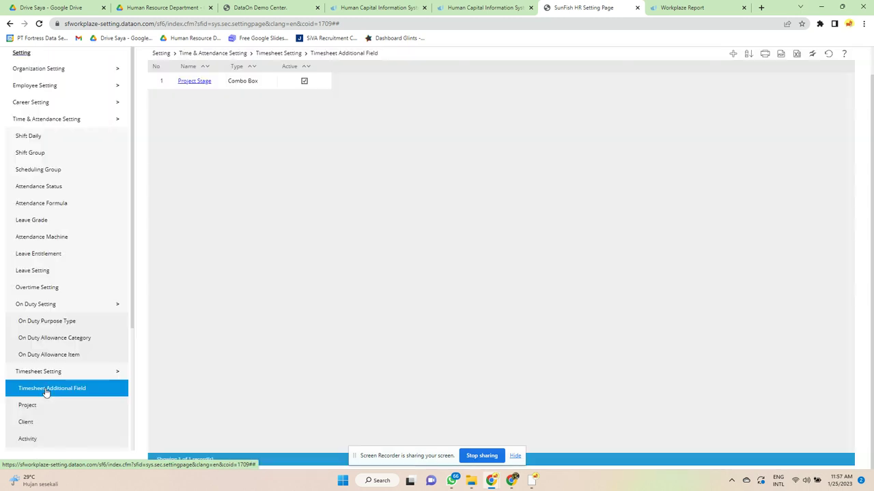
scroll(47, 391, "down", 1)
left_click(42, 361)
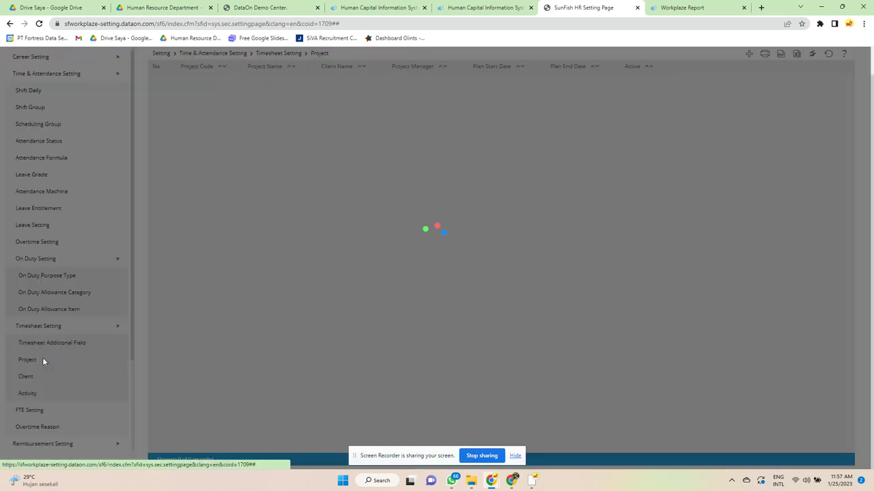
left_click(44, 377)
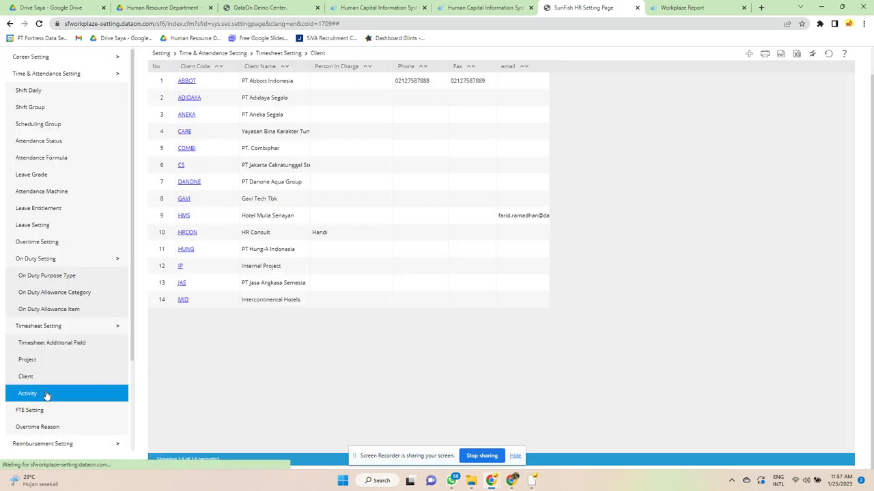
left_click(47, 393)
View the FTE Setting page with its productive hours options, and view the Overtime Reason list
left_click(37, 410)
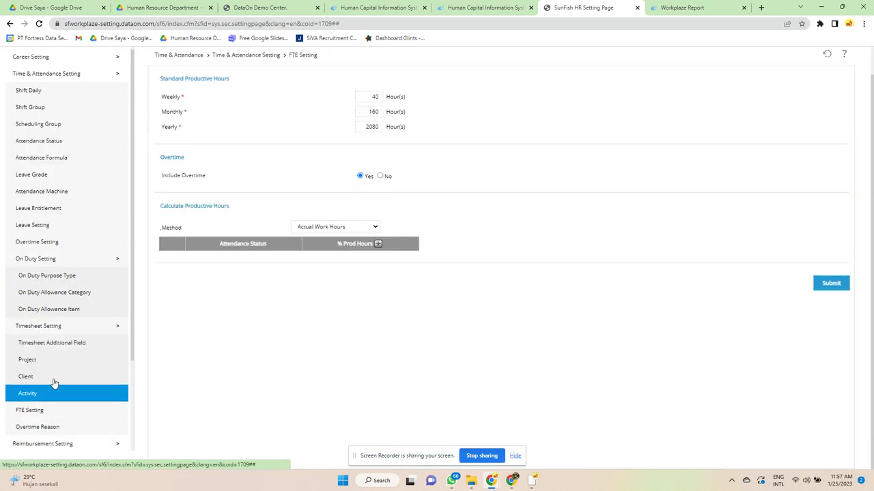
scroll(101, 308, "down", 2)
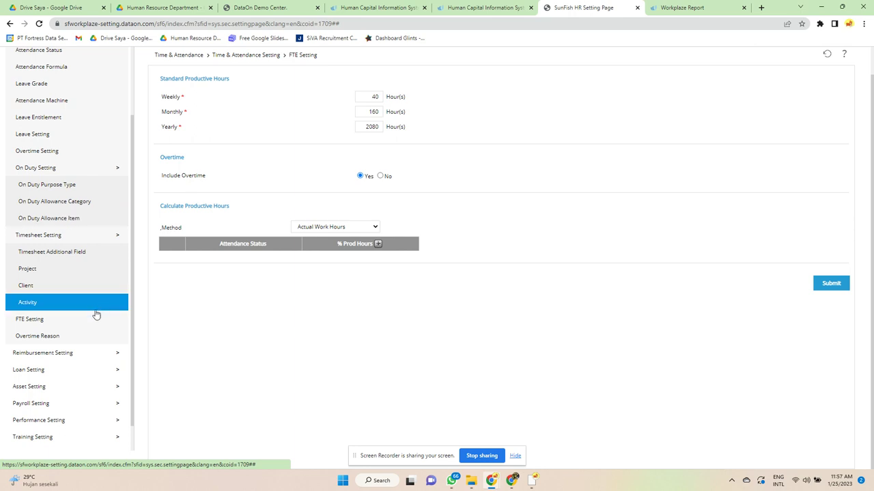
left_click(73, 323)
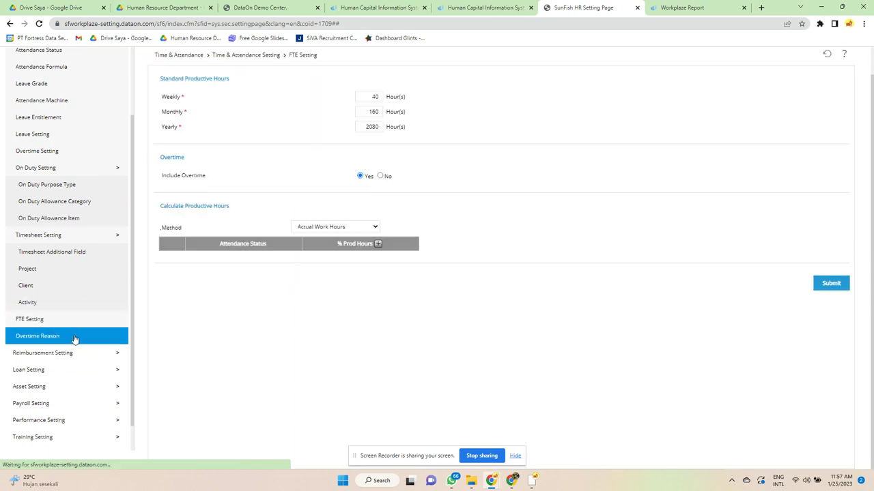
left_click(74, 335)
View each Reimbursement Setting page in turn, from Reimbursement Type, Type of Expense and Type Of Claim through to GST Setting
left_click(77, 360)
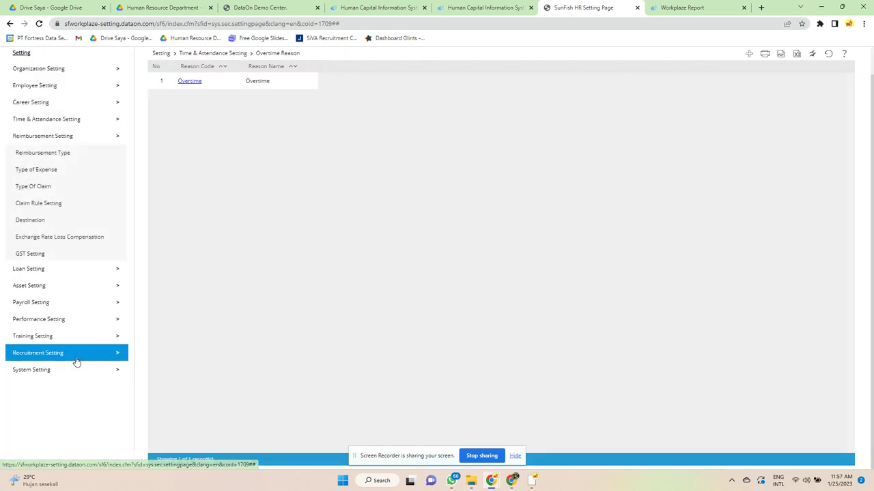
left_click(95, 157)
left_click(84, 171)
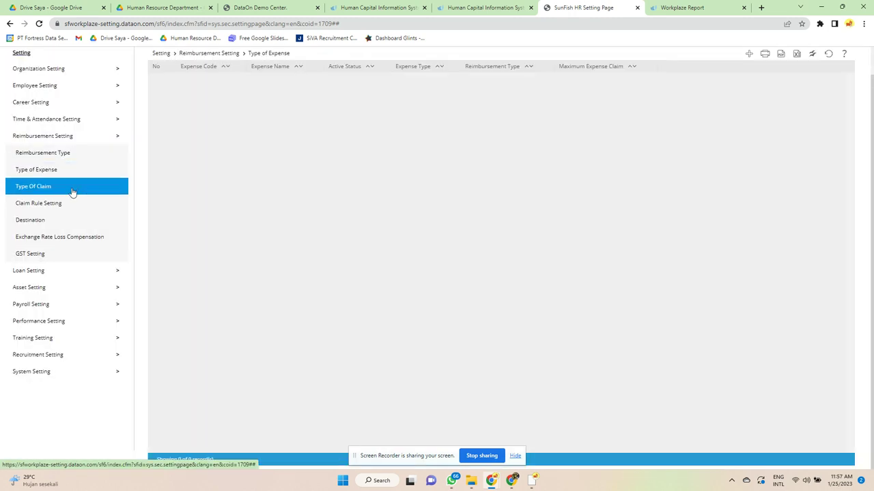
left_click(72, 193)
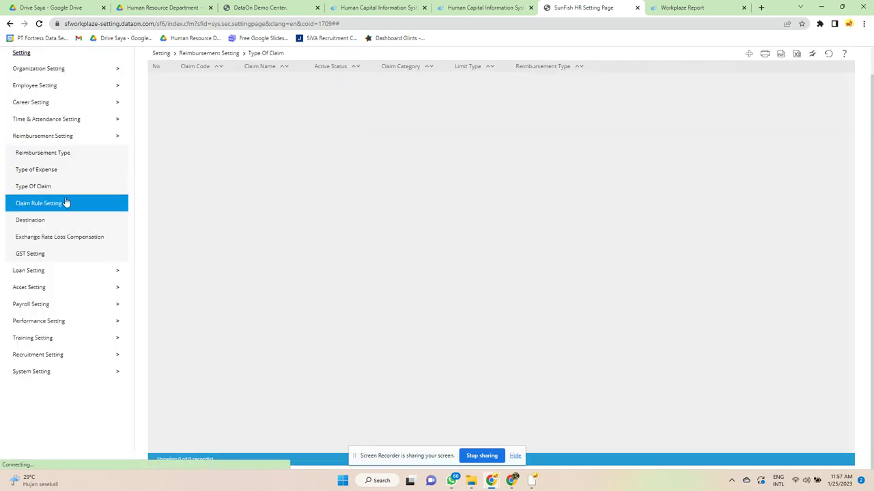
left_click(65, 203)
left_click(68, 221)
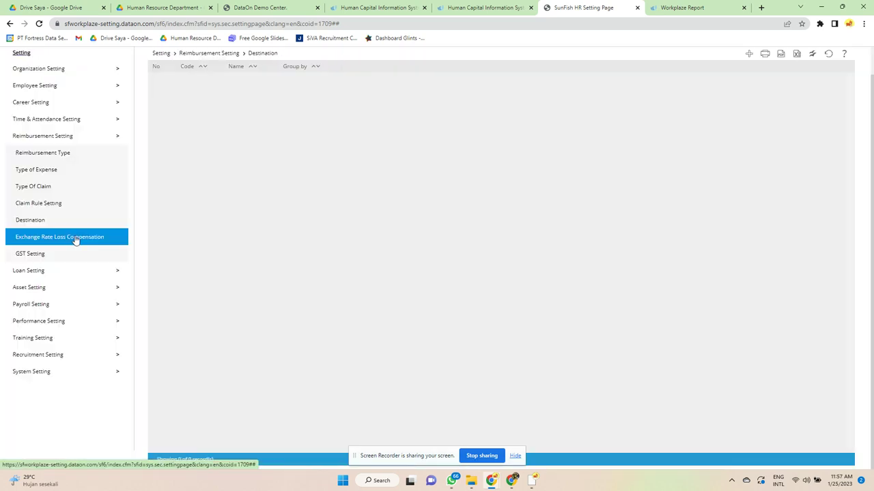
left_click(75, 239)
left_click(62, 254)
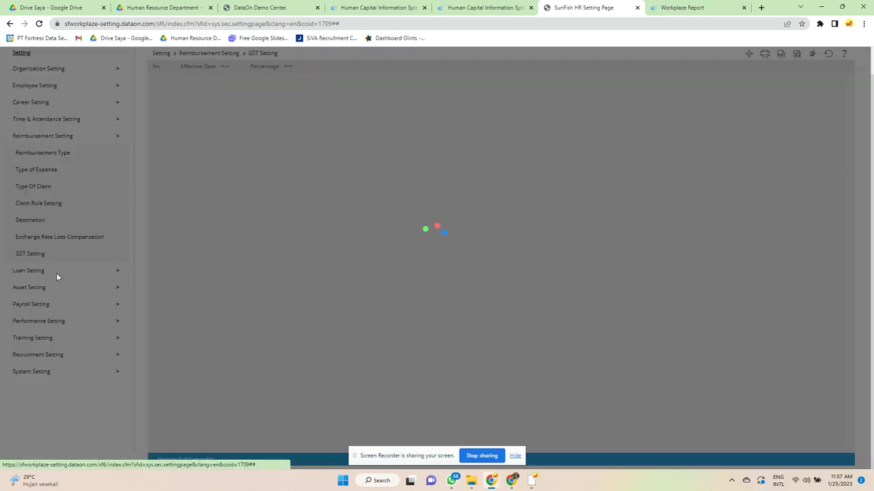
View the Loan Type list under Loan Setting and the Maintenance Category and Maintenance Type lists under Asset Setting
left_click(56, 273)
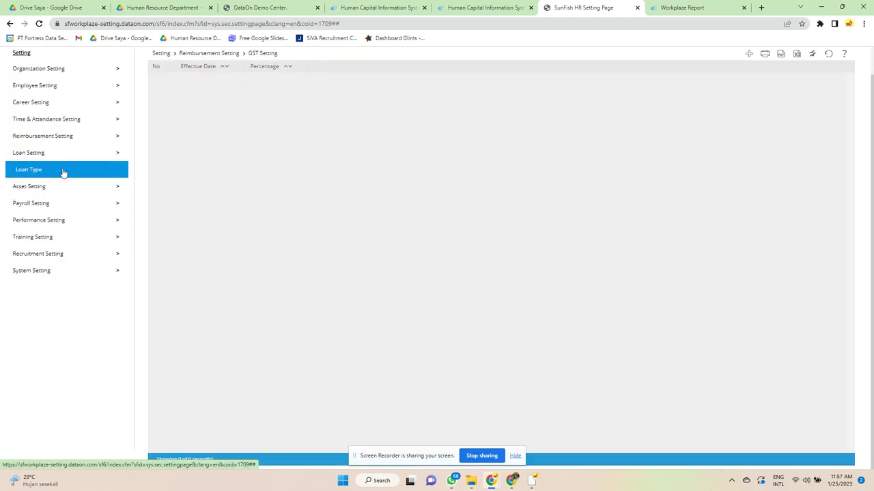
left_click(62, 170)
left_click(55, 187)
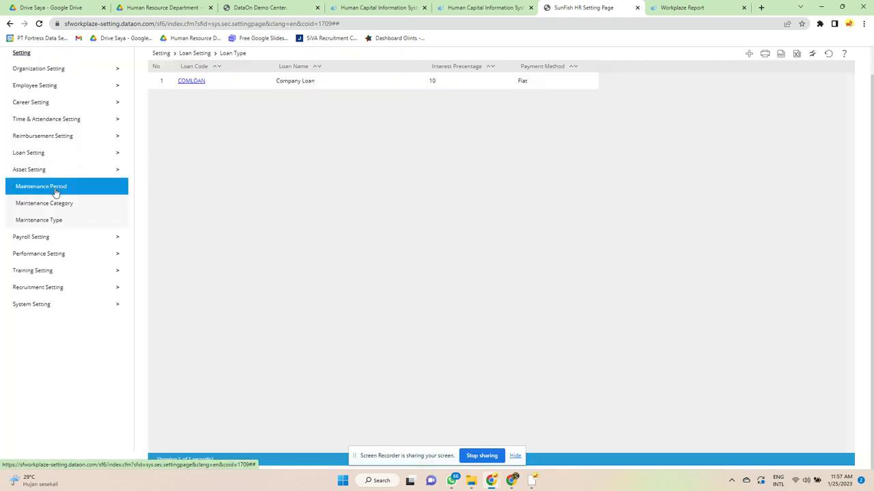
left_click(59, 203)
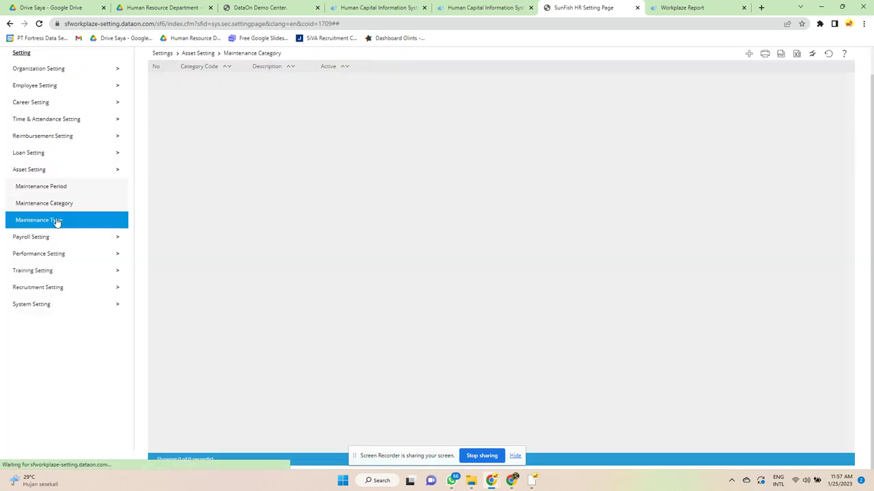
left_click(57, 220)
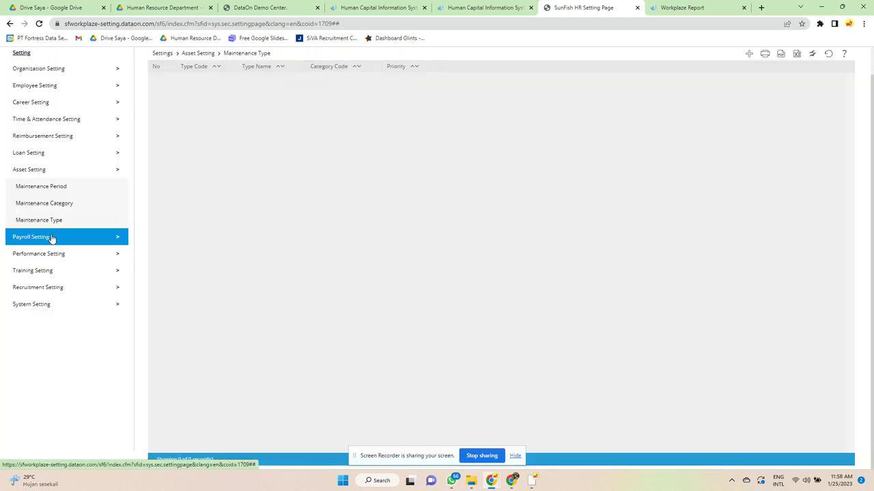
View the Payroll Component list under Payroll Setting and inspect the Yearly Bonus component's edit form without changing it
left_click(50, 236)
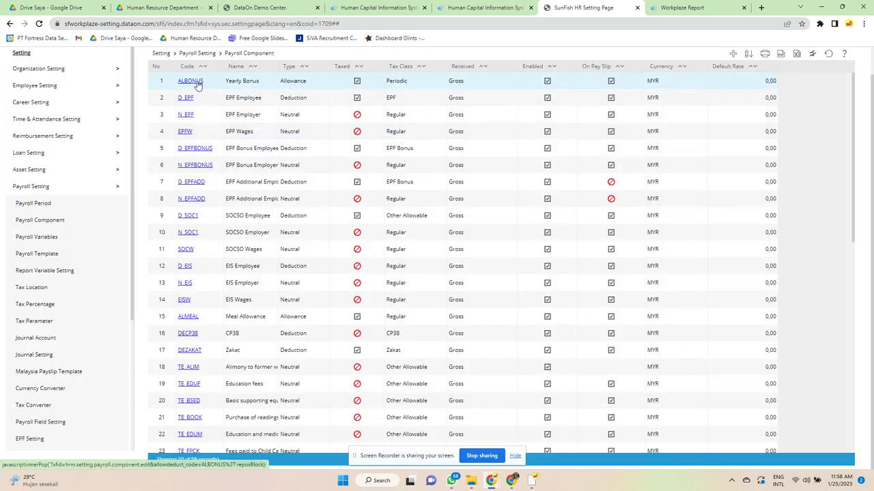
left_click(195, 81)
scroll(331, 202, "down", 5)
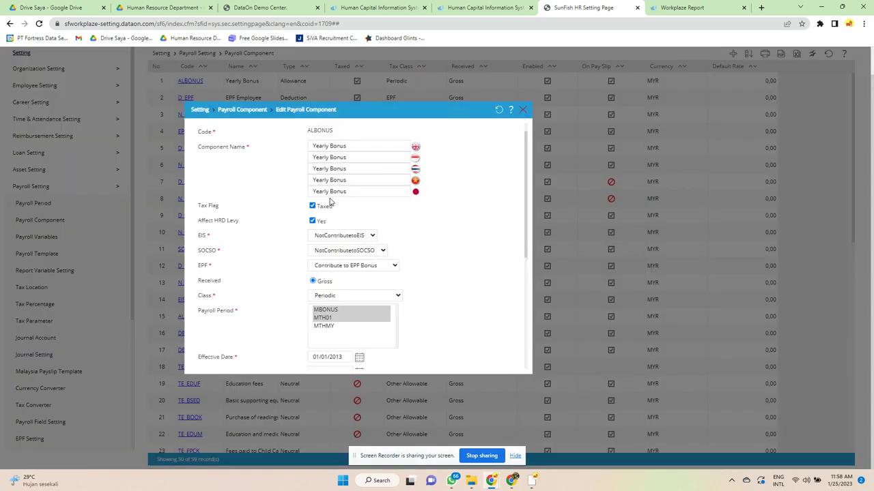
left_click(523, 110)
Under Performance Setting, view the Competency Library and inspect the Stress Management item within Self-Management Competencies without changing it
scroll(86, 271, "down", 5)
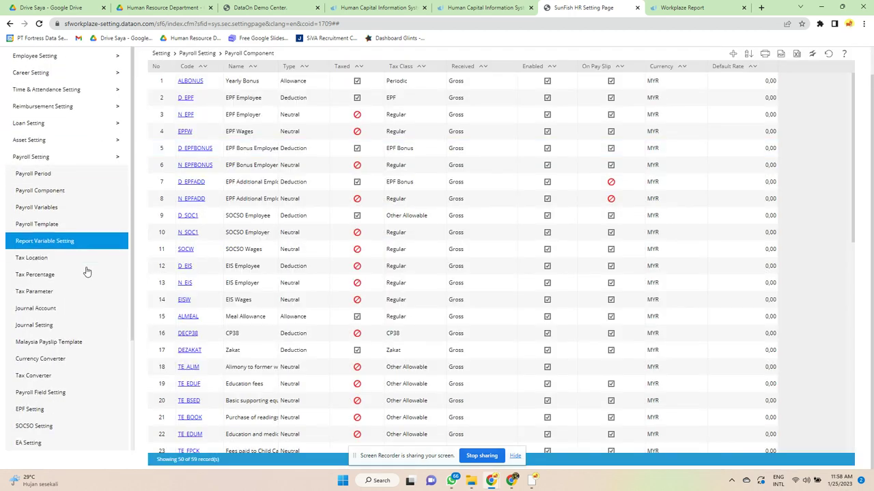
left_click(65, 390)
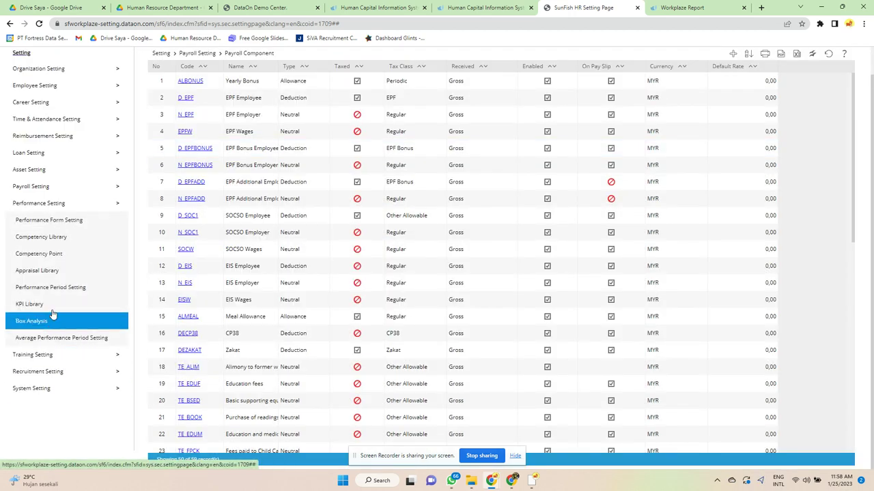
left_click(81, 227)
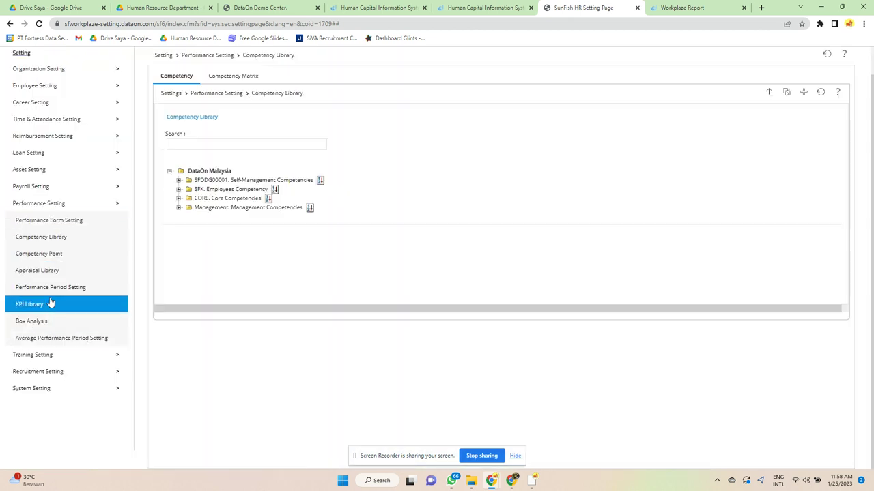
left_click(178, 181)
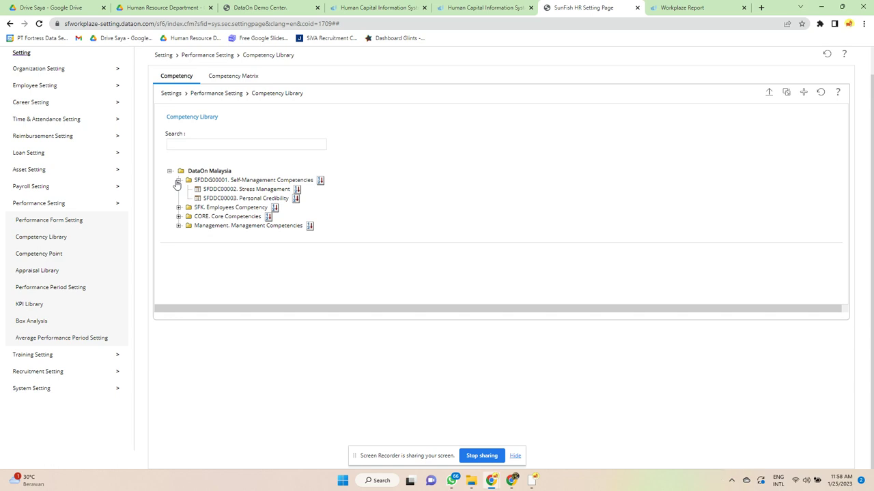
left_click(231, 190)
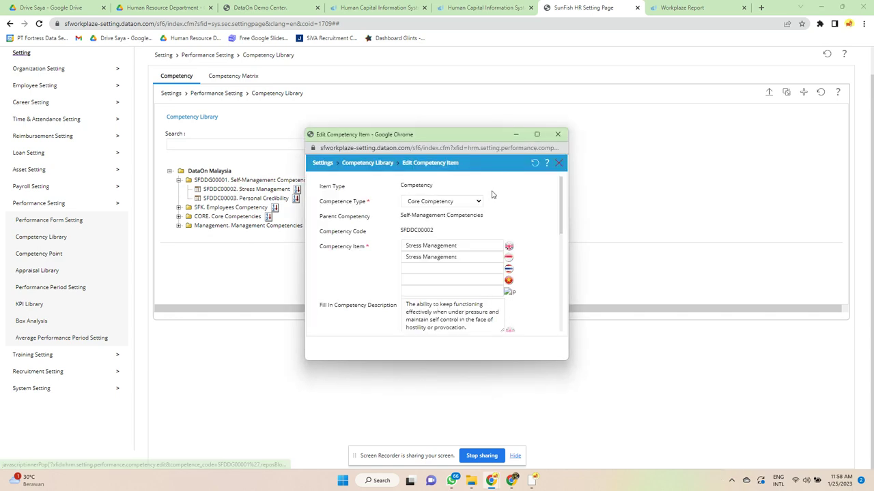
scroll(492, 195, "down", 5)
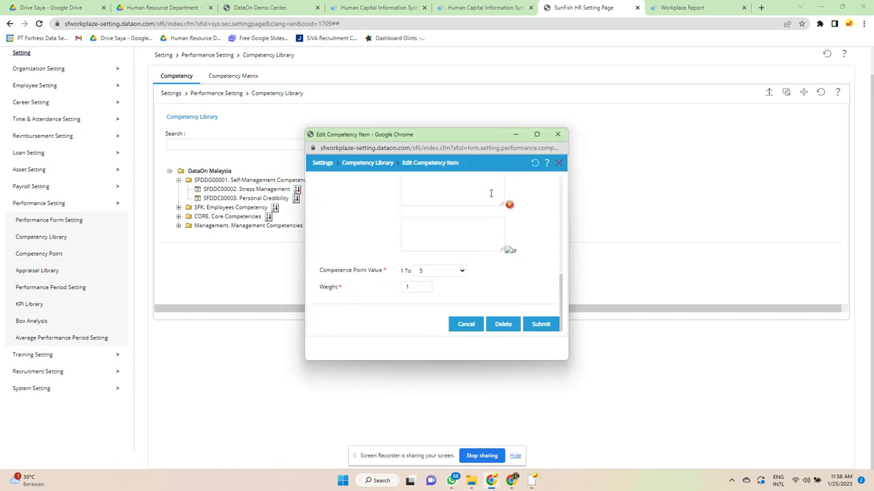
left_click(558, 135)
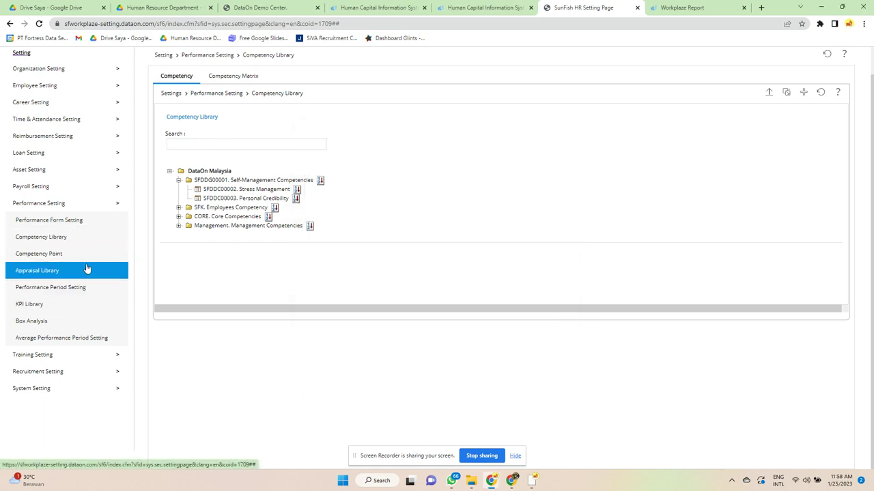
Inspect the Competency Matrix form by job family, adding Administration to the selected job families without submitting
left_click(230, 77)
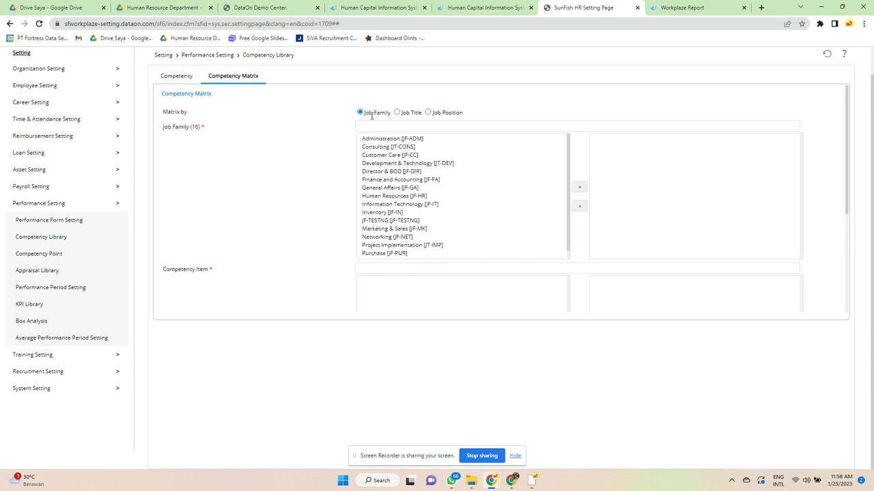
left_click(419, 140)
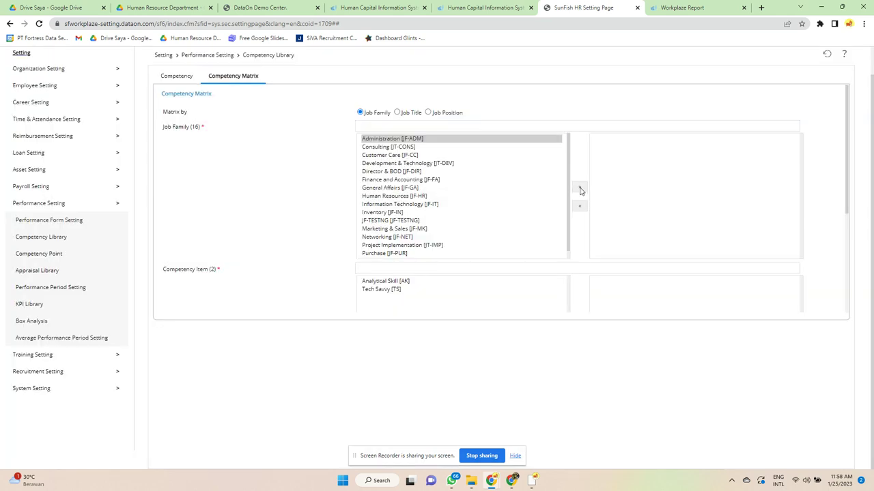
left_click(579, 189)
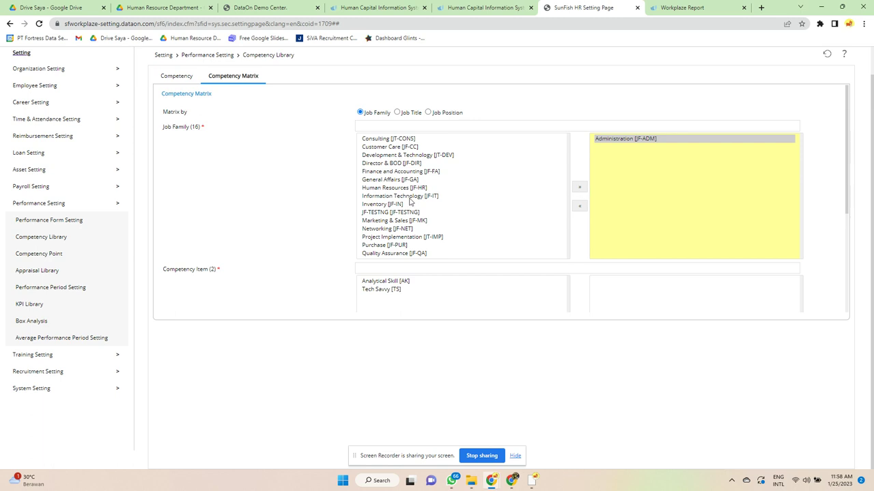
scroll(409, 201, "down", 3)
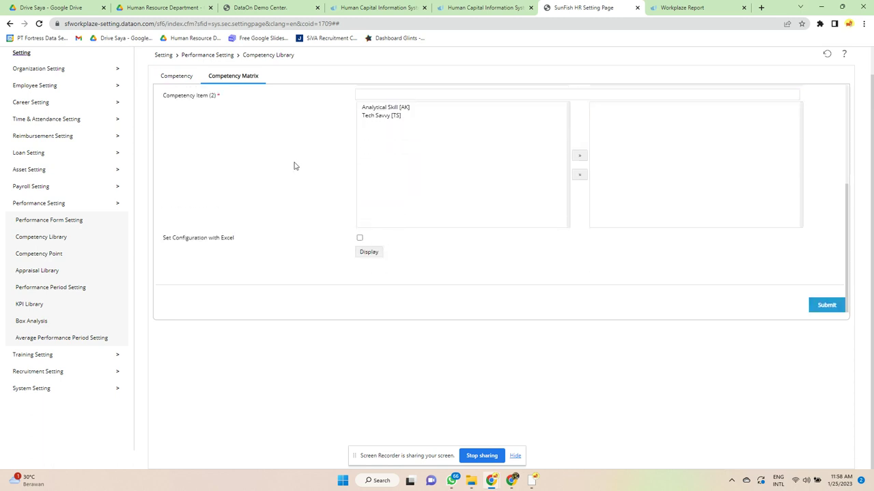
scroll(295, 165, "up", 3)
scroll(111, 234, "up", 1)
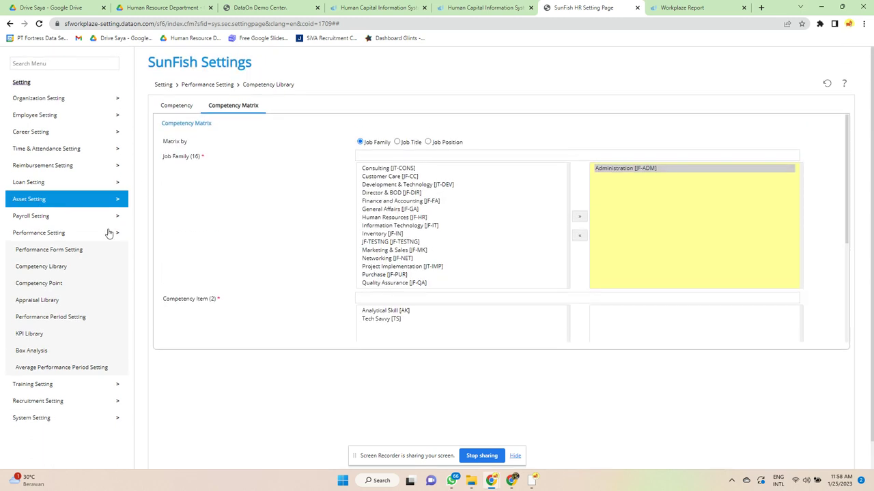
View Competency Point, and inspect the Core Competencies category's edit form in the Appraisal Library without changing it
left_click(85, 283)
left_click(481, 75)
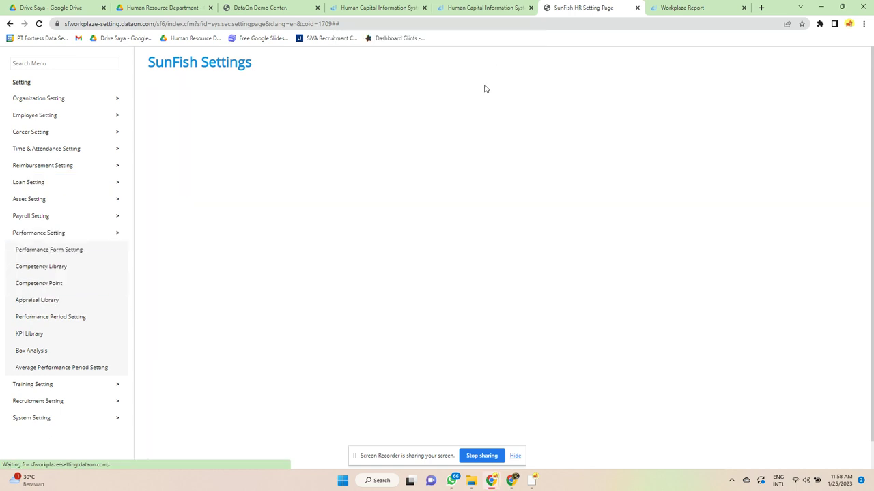
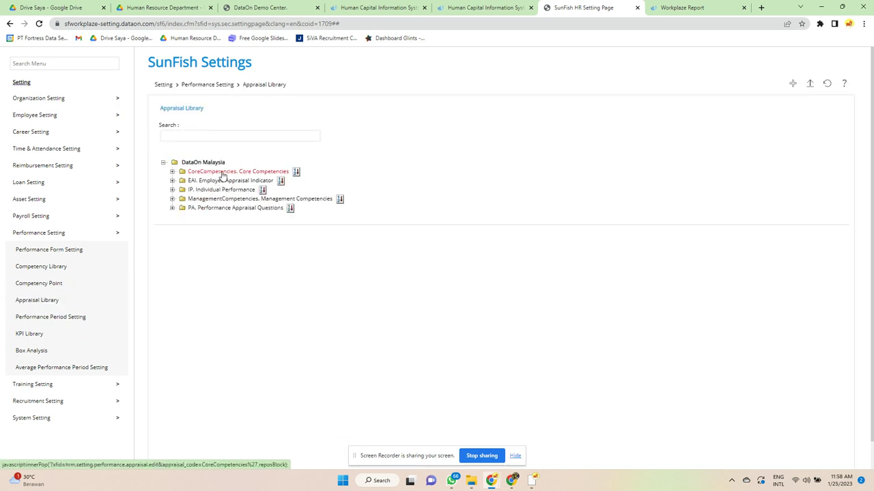
left_click(222, 172)
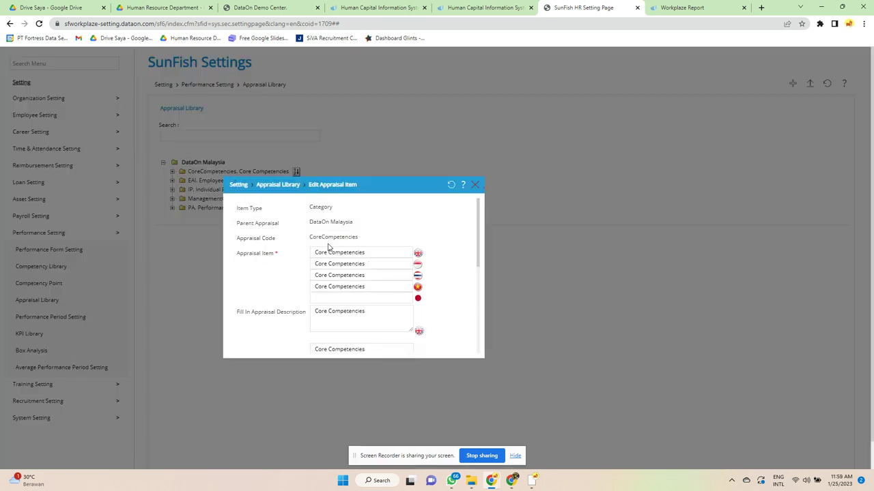
scroll(355, 249, "down", 5)
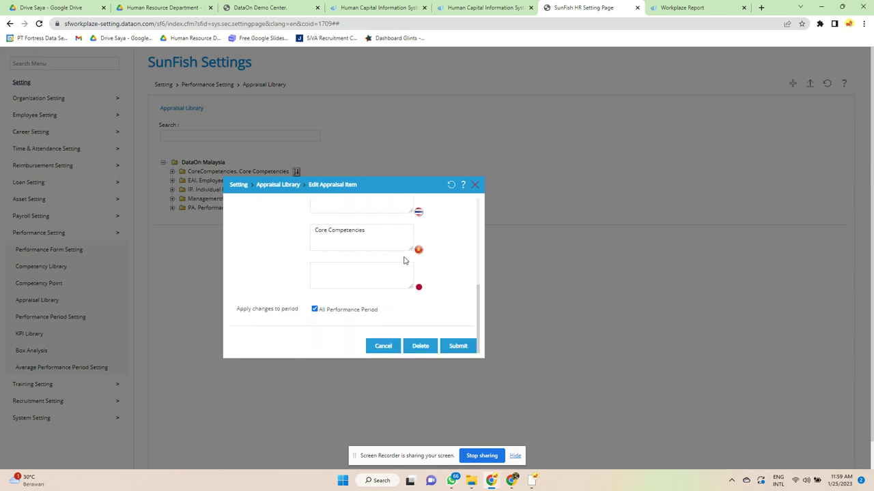
left_click(475, 185)
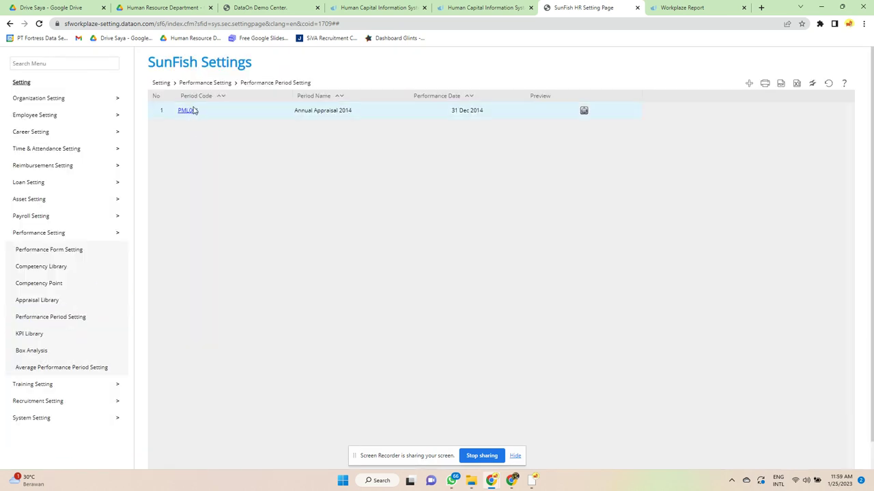
Inspect the Annual Appraisal 2014 period's edit form in Performance Period Setting, down through its employee filters, without changing it
left_click(188, 110)
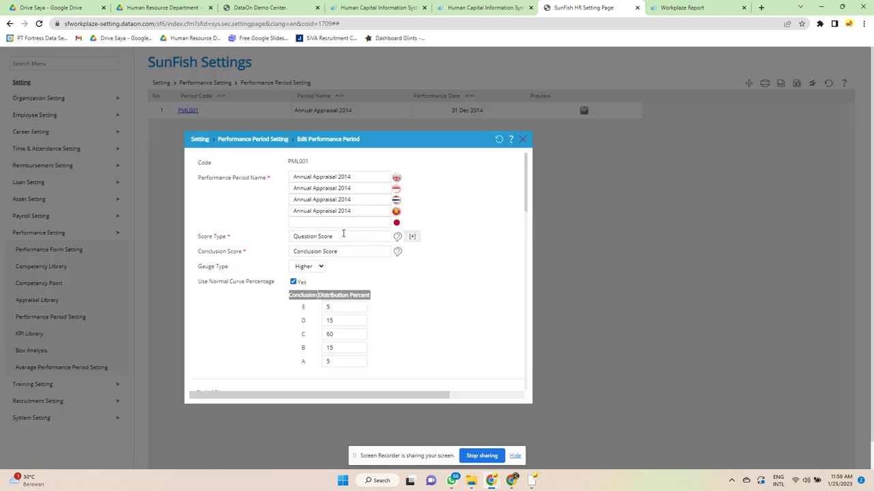
scroll(266, 248, "down", 5)
scroll(266, 248, "down", 10)
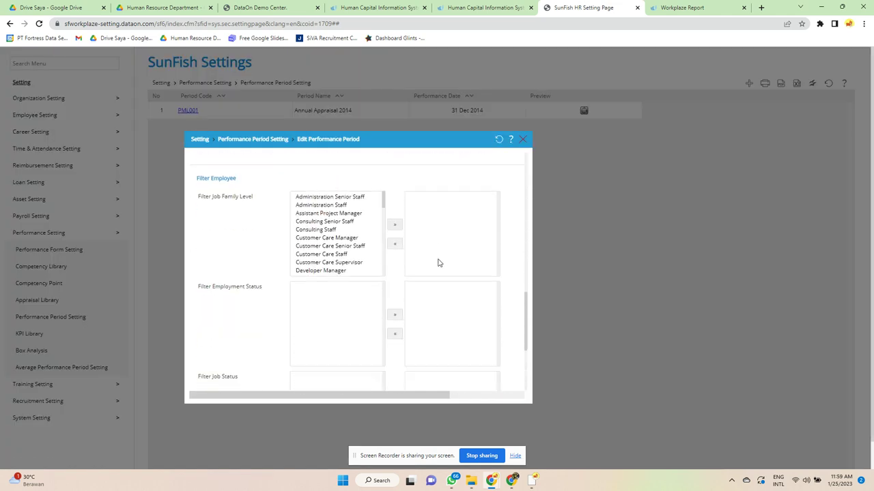
scroll(441, 255, "down", 2)
left_click(523, 140)
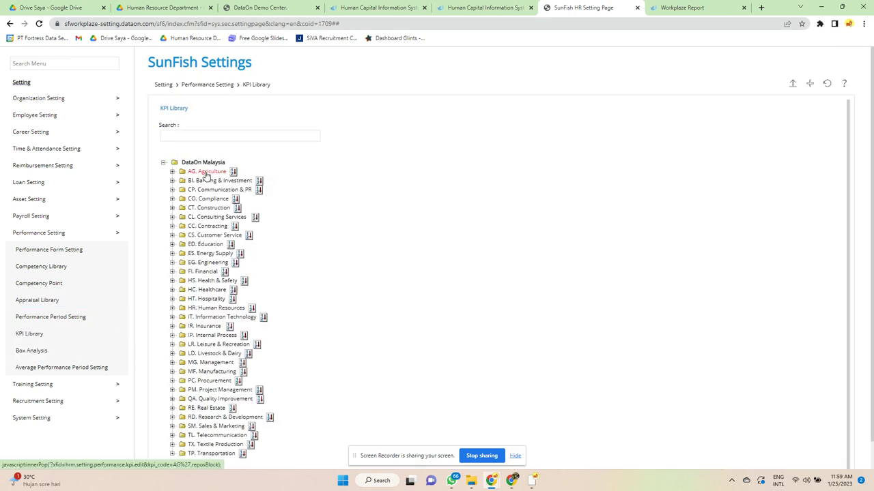
Inspect the Agriculture item's edit form in the KPI Library without changing it
left_click(206, 172)
scroll(405, 250, "down", 5)
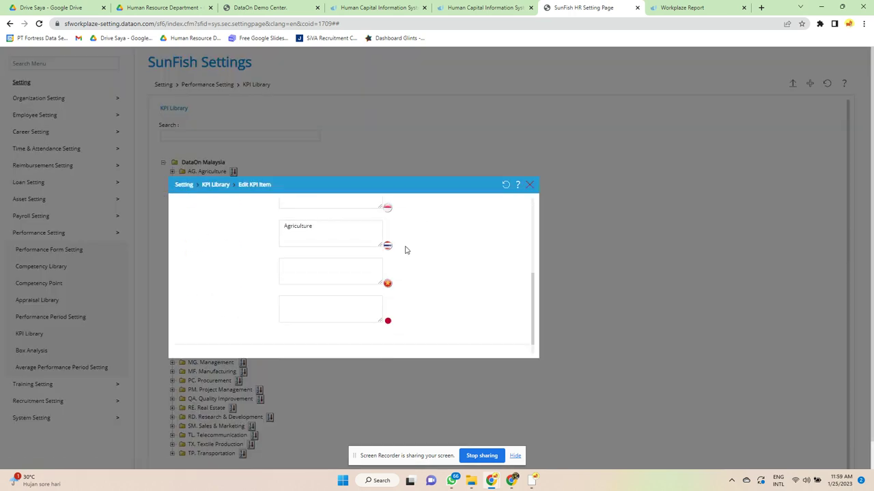
scroll(404, 249, "down", 3)
left_click(530, 157)
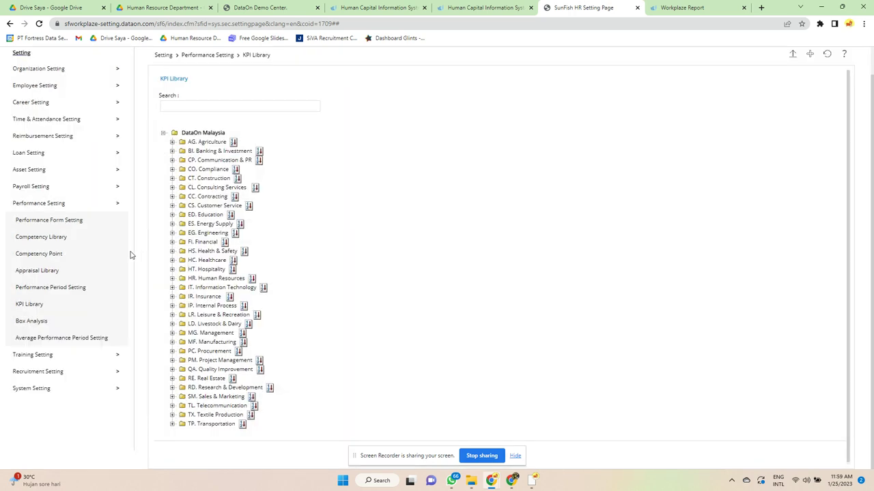
View Box Analysis and inspect its form for adding an entry, including both axis sections, without submitting
left_click(60, 322)
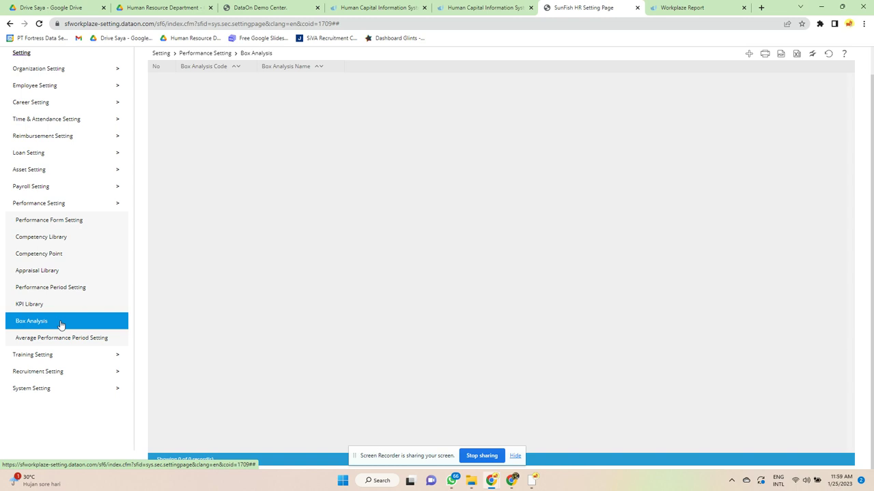
scroll(296, 245, "up", 1)
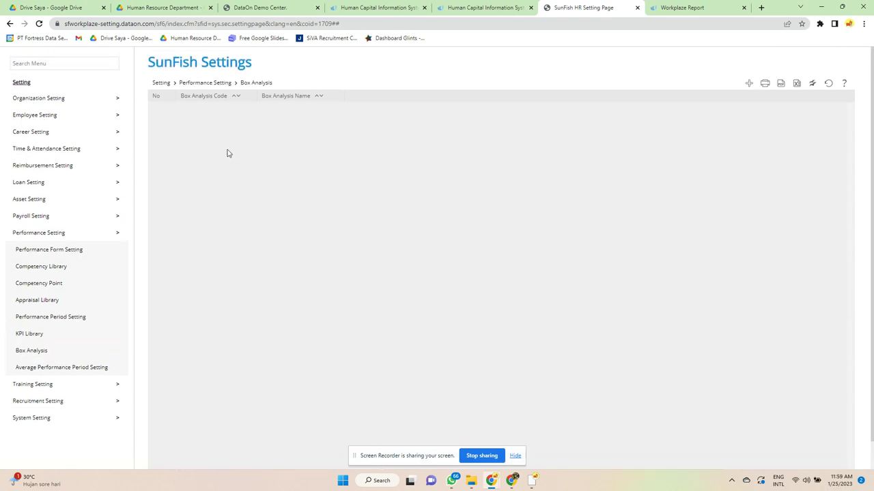
left_click(749, 84)
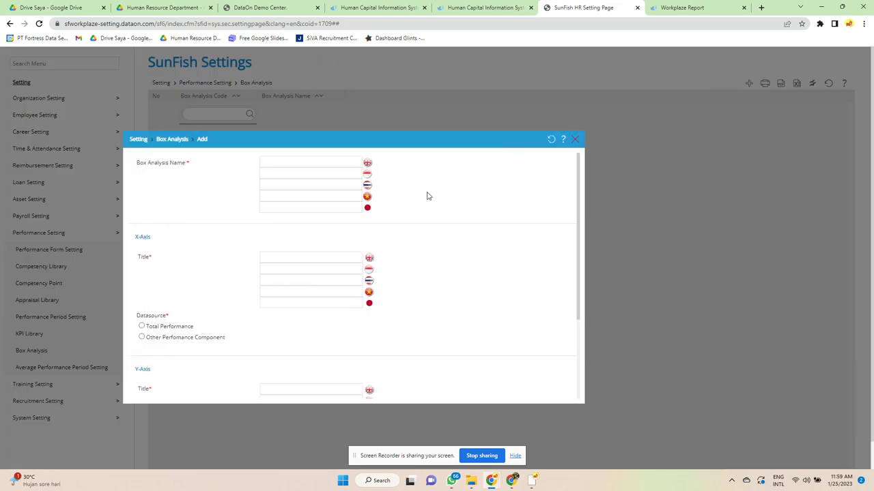
scroll(422, 226, "down", 3)
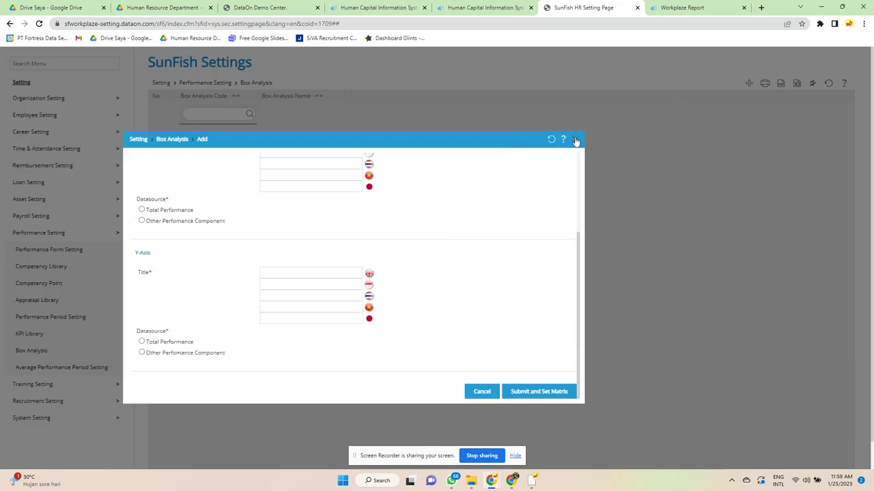
left_click(575, 140)
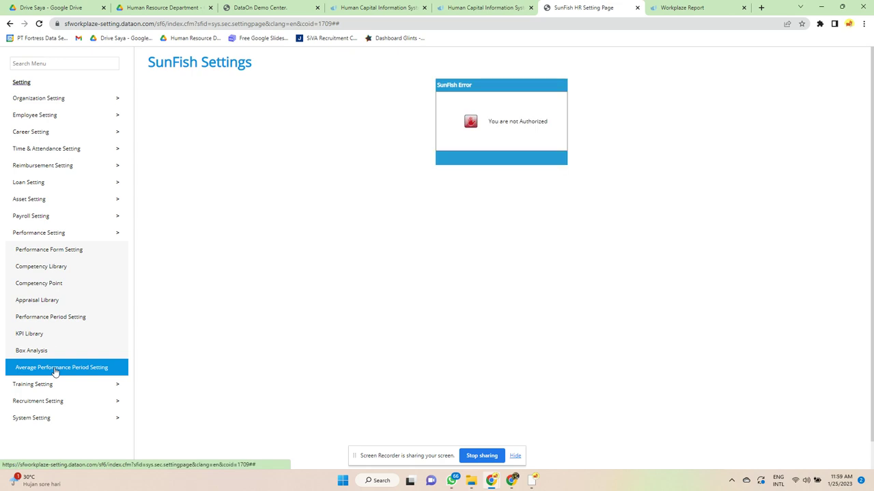
Under Training Setting, view Training Category and inspect the Business Coaching category's edit form without changing it
left_click(56, 385)
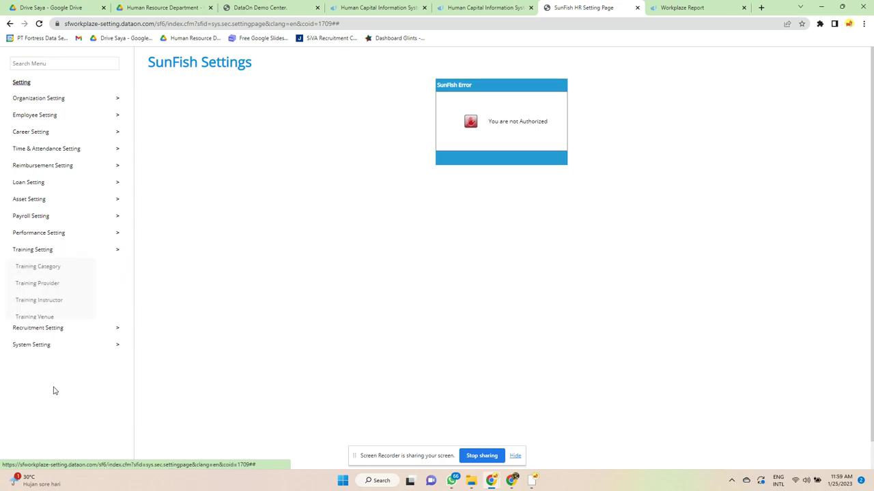
left_click(78, 273)
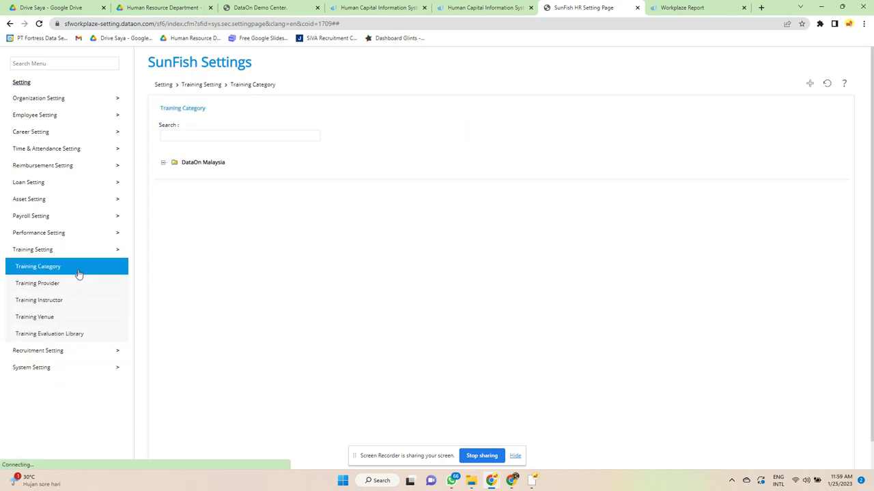
left_click(227, 173)
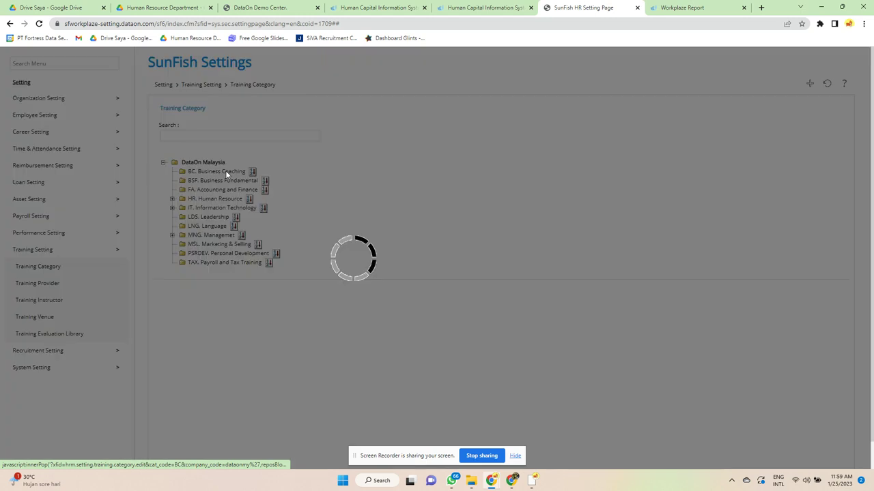
scroll(334, 354, "down", 5)
scroll(334, 354, "down", 2)
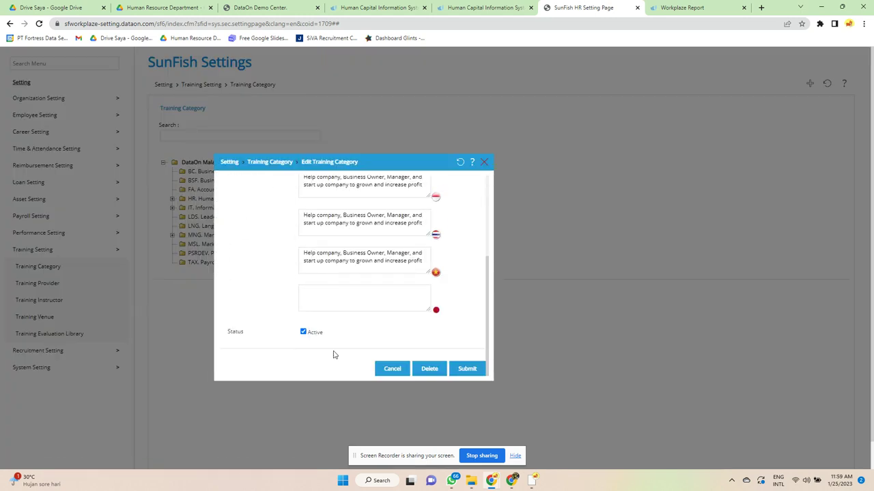
scroll(334, 355, "up", 5)
left_click(483, 163)
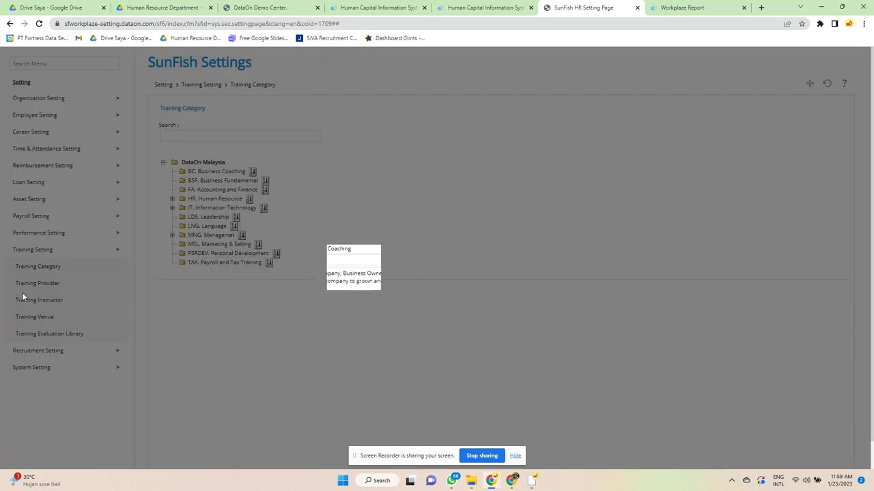
Inspect the edit forms of the DataOn Malaysia training provider and training instructor TRA002 without changing them
left_click(75, 286)
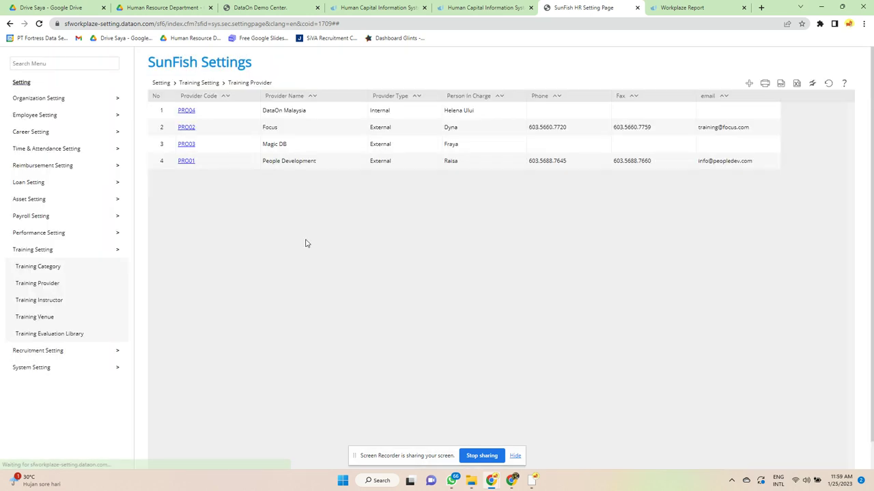
left_click(190, 112)
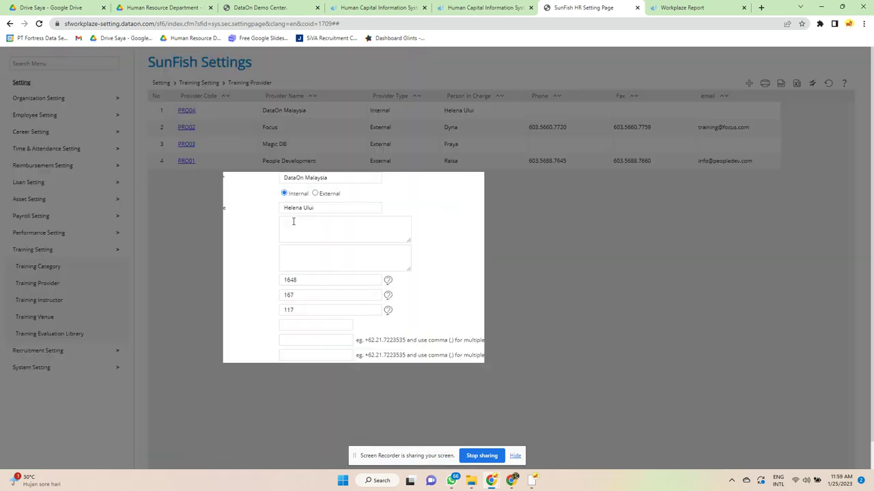
scroll(460, 289, "down", 2)
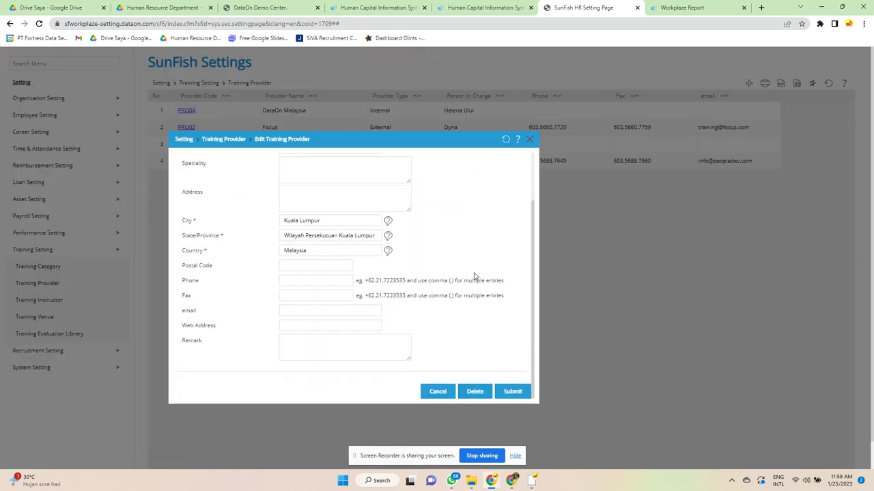
left_click(527, 140)
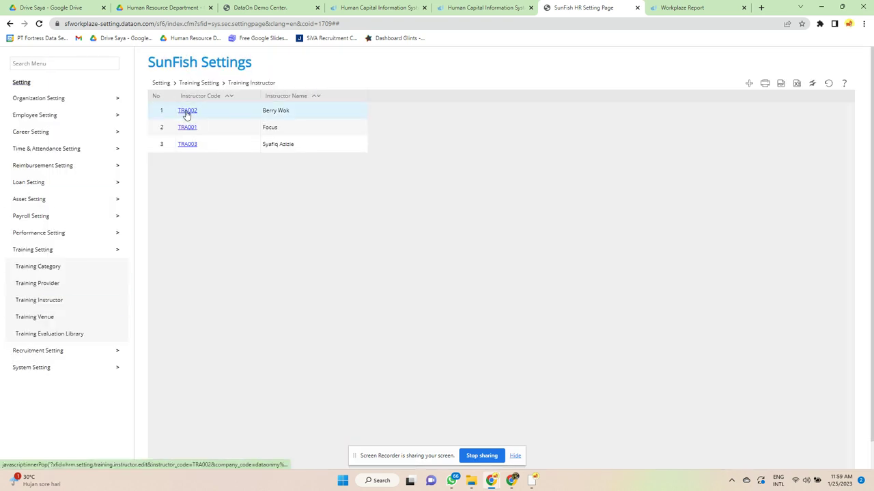
left_click(187, 111)
scroll(514, 222, "down", 1)
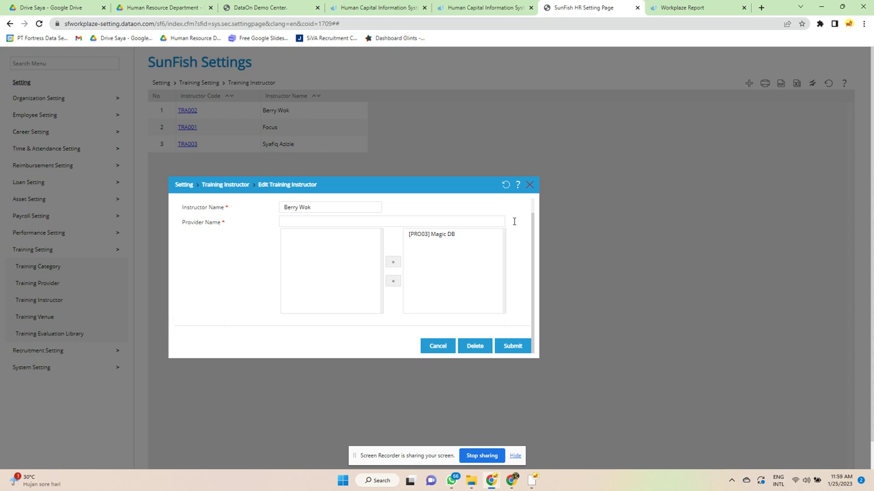
left_click(529, 184)
View the Training Venue list and inspect the Concorde Hotel Kuala Lumpur venue's edit form without changing it
left_click(40, 317)
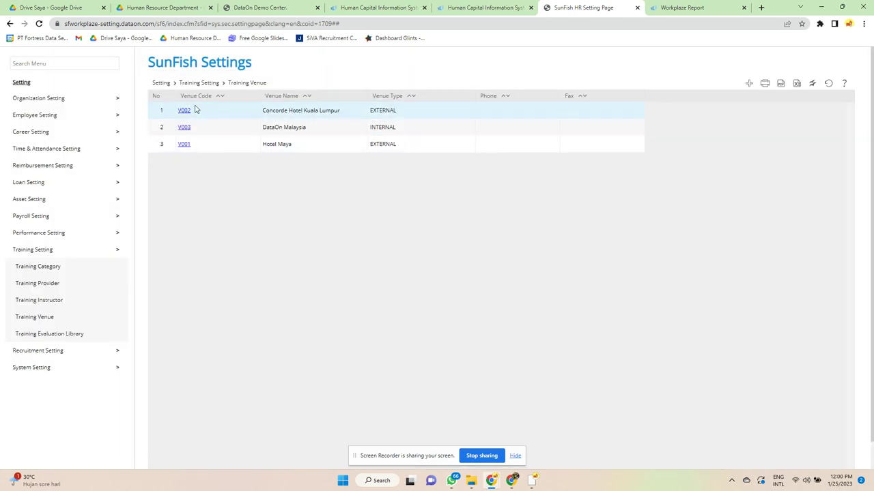
left_click(187, 109)
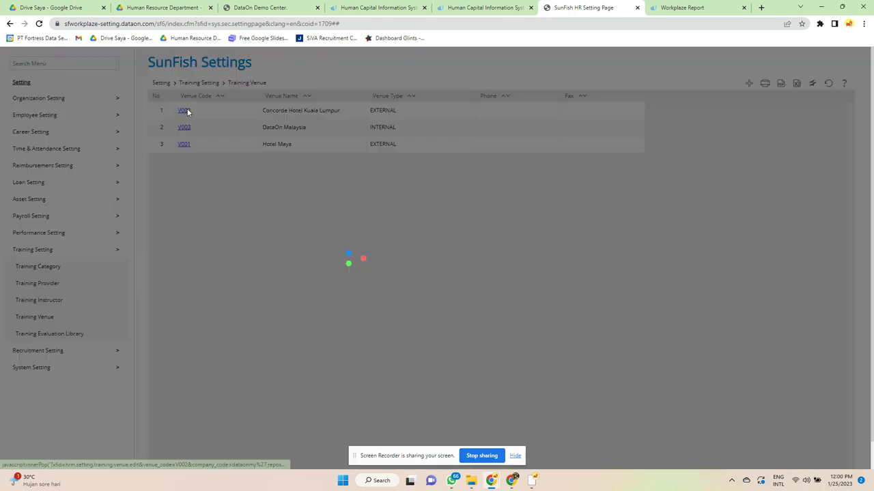
scroll(348, 256, "down", 2)
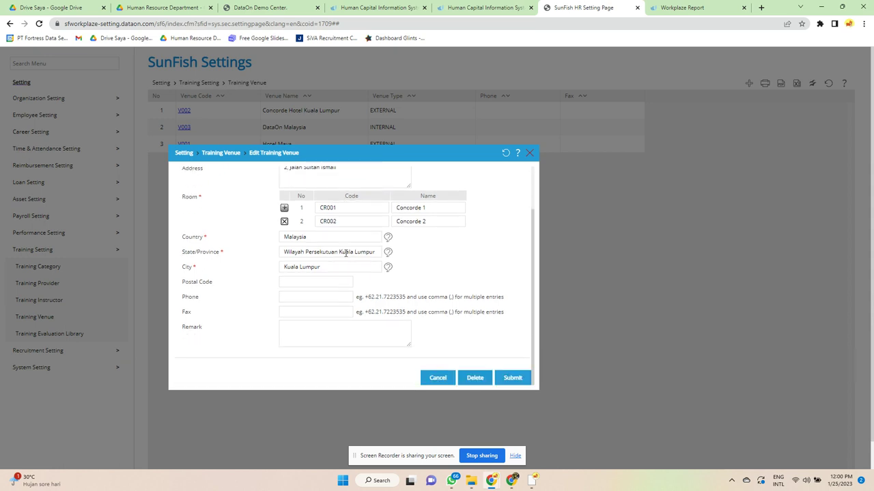
left_click(530, 158)
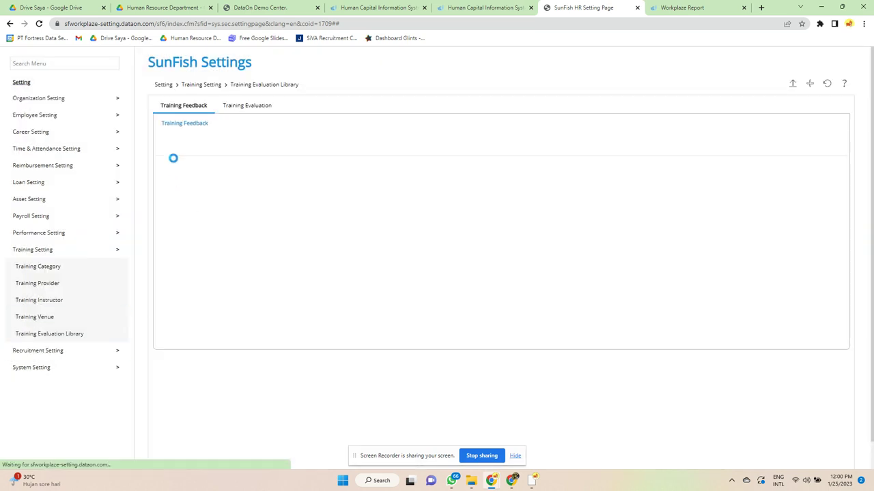
In the Training Evaluation Library, inspect Training Feedback question Q1 and Training Evaluation question E1 without changing them
left_click(253, 186)
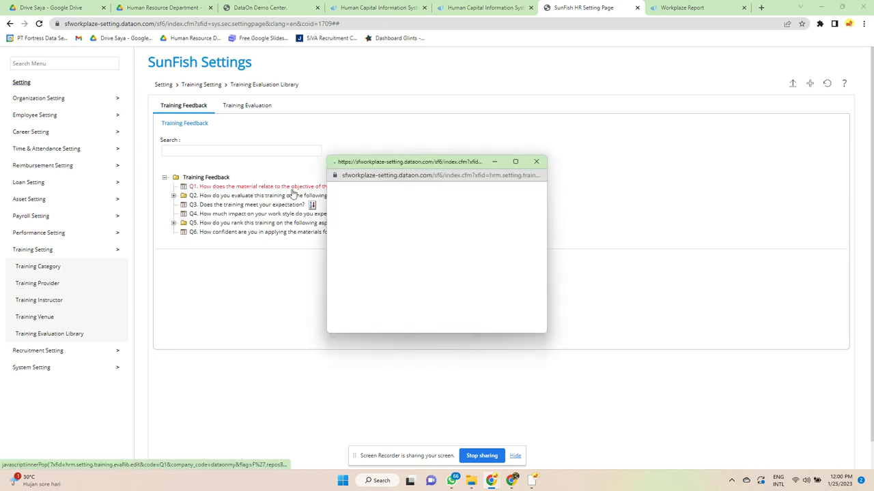
scroll(464, 217, "down", 5)
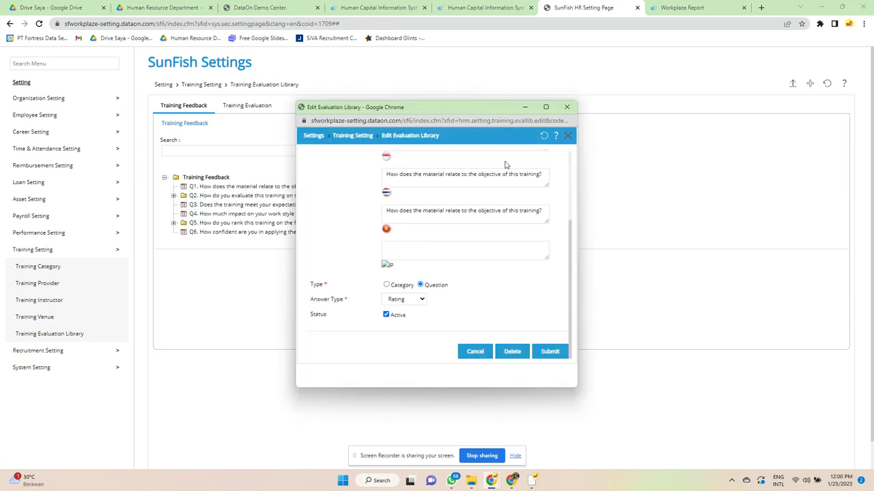
left_click(566, 107)
left_click(241, 106)
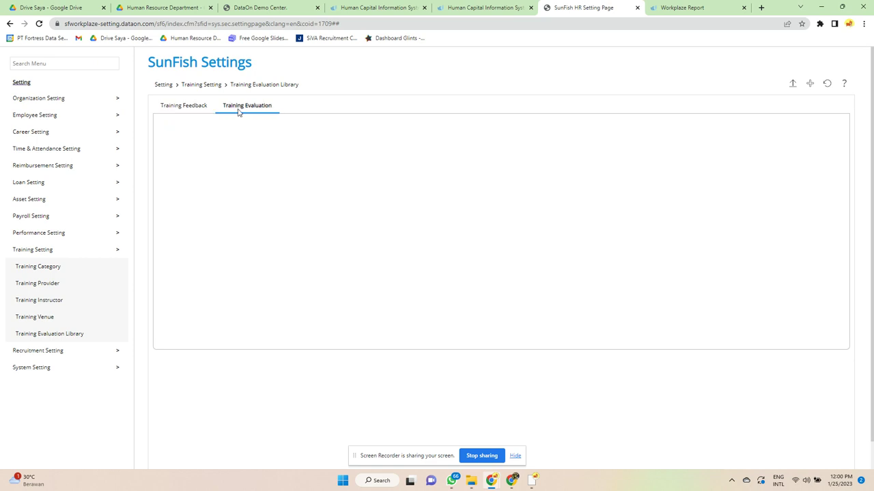
left_click(219, 191)
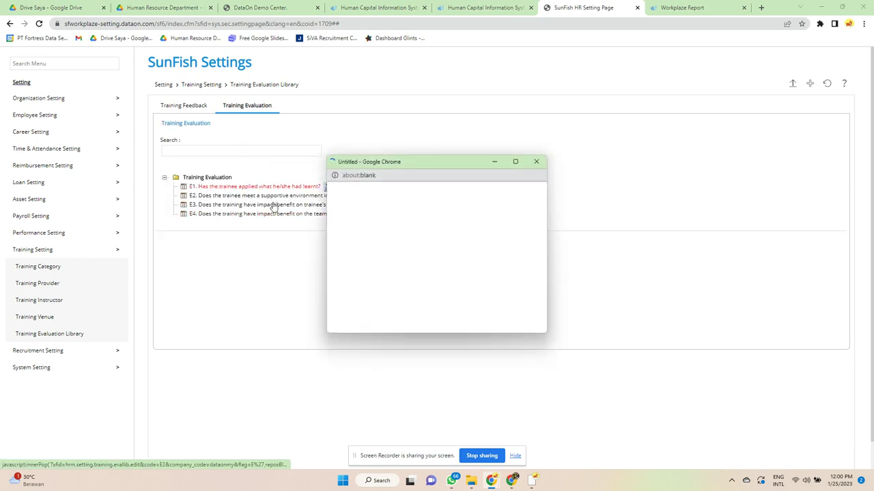
scroll(437, 225, "down", 5)
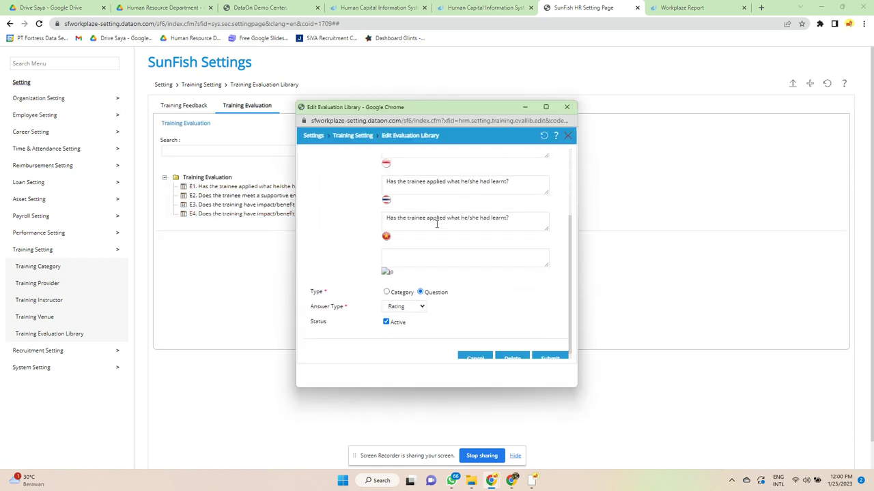
left_click(567, 108)
Under Recruitment Setting, inspect the Company External Source category and the STANDARD online form template without changing them
left_click(41, 350)
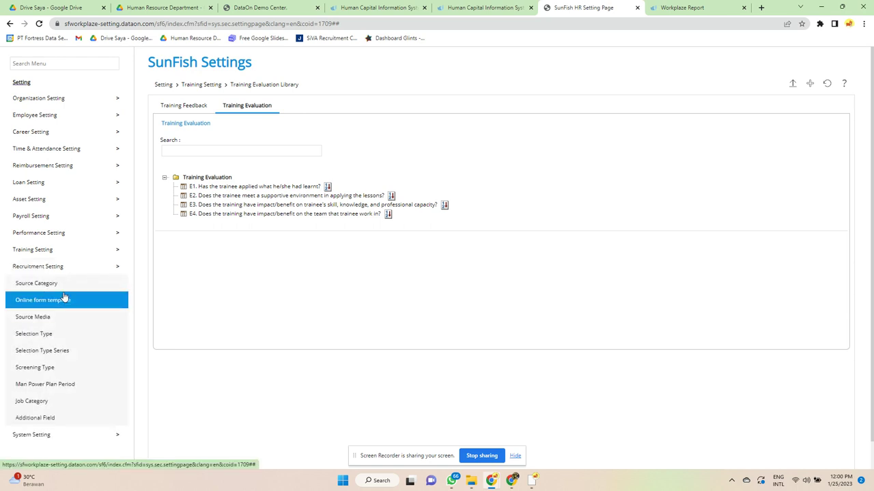
left_click(74, 283)
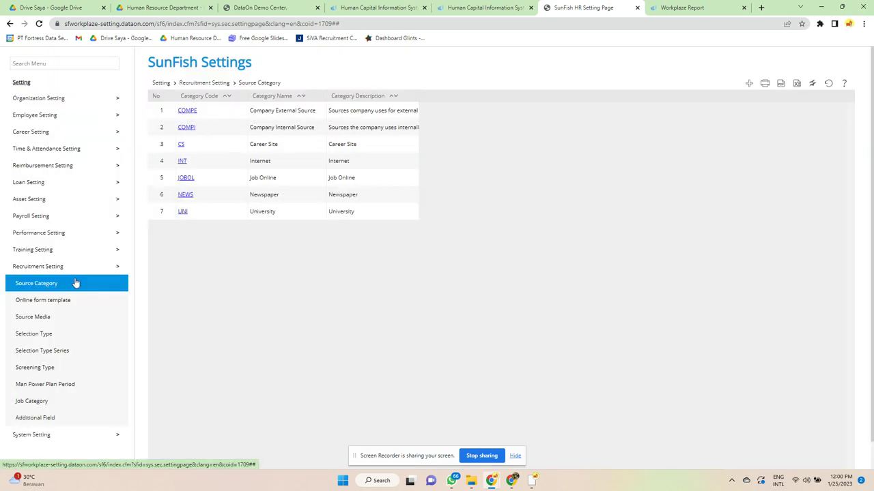
left_click(188, 110)
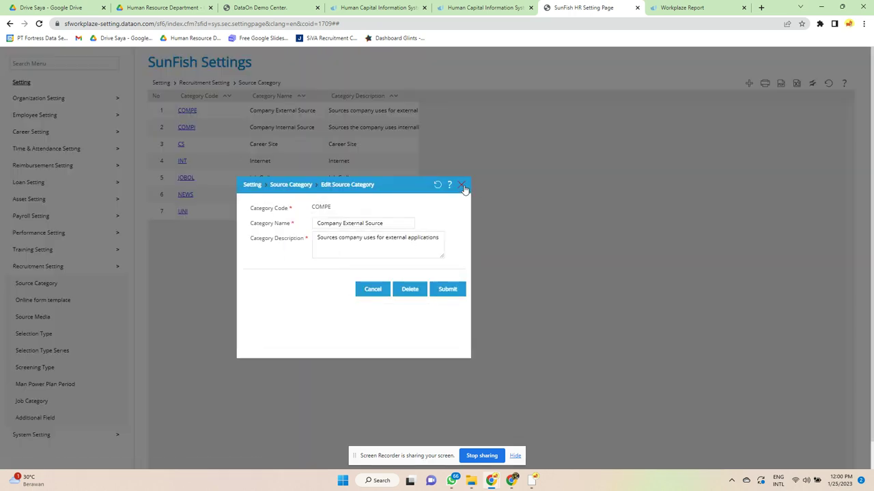
left_click(462, 185)
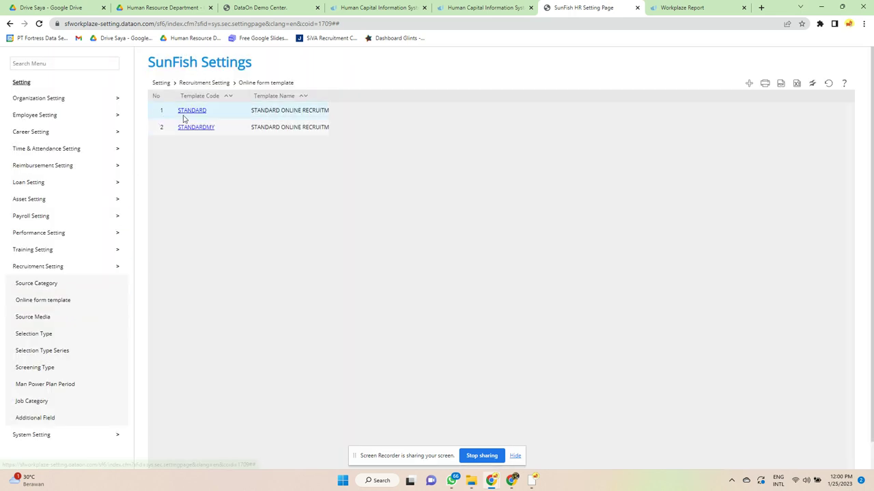
left_click(193, 110)
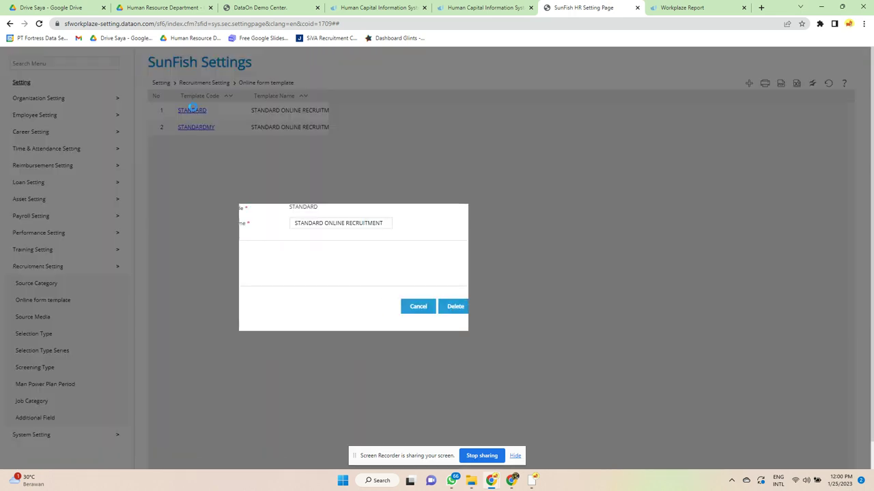
left_click(508, 185)
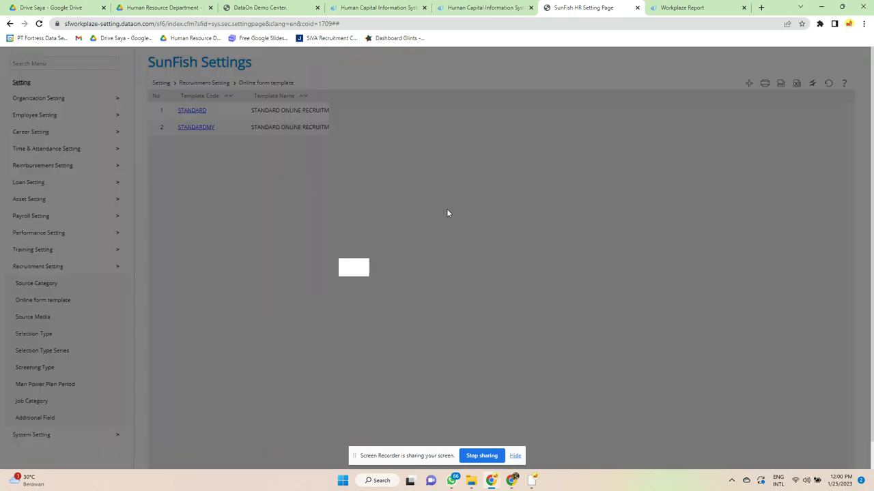
Inspect the blank form for a new online form template and the Video Interview selection type's edit form without changing either
left_click(749, 83)
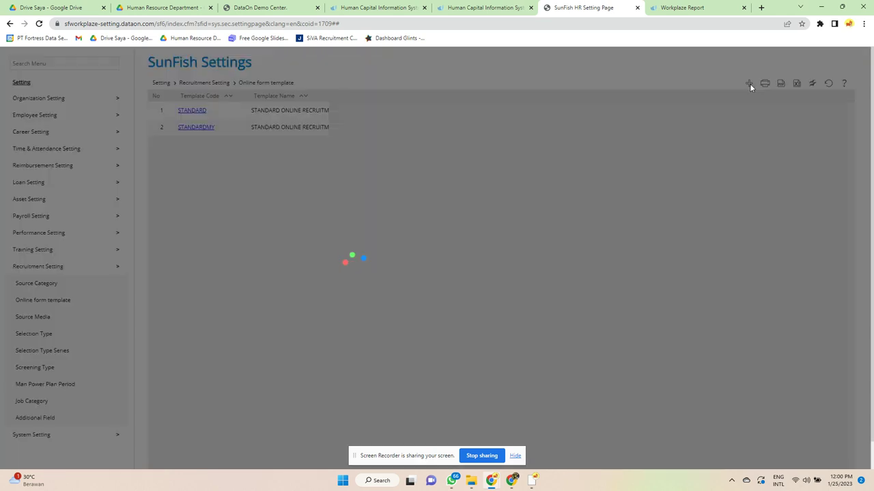
left_click(505, 186)
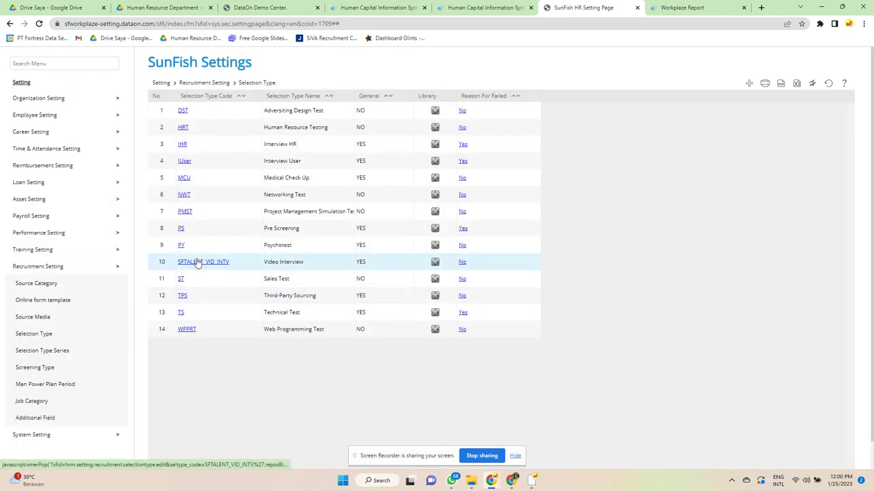
left_click(196, 261)
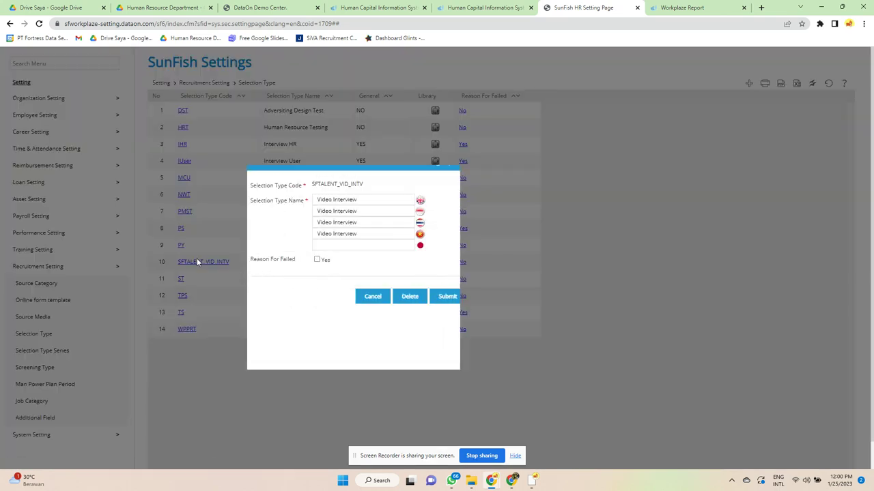
left_click(464, 167)
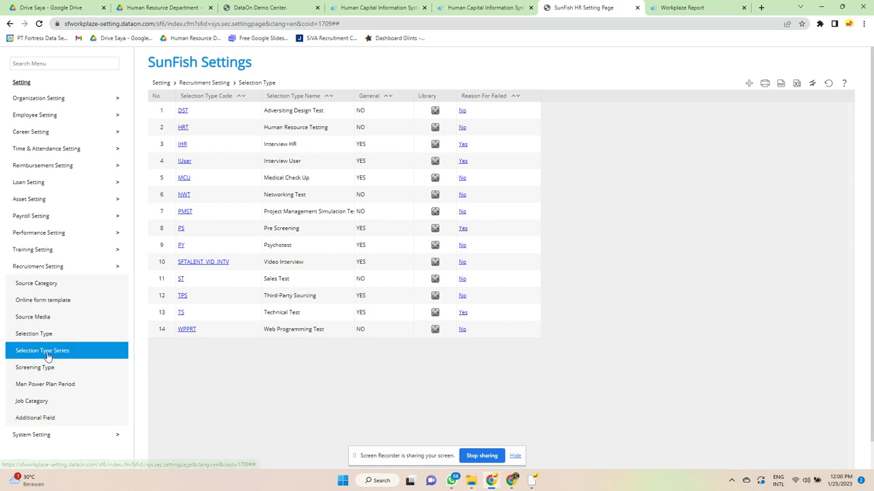
View the Selection Type Series and Additional Field settings, and inspect the Hotel/Restaurant job category's edit form without changing it
left_click(49, 351)
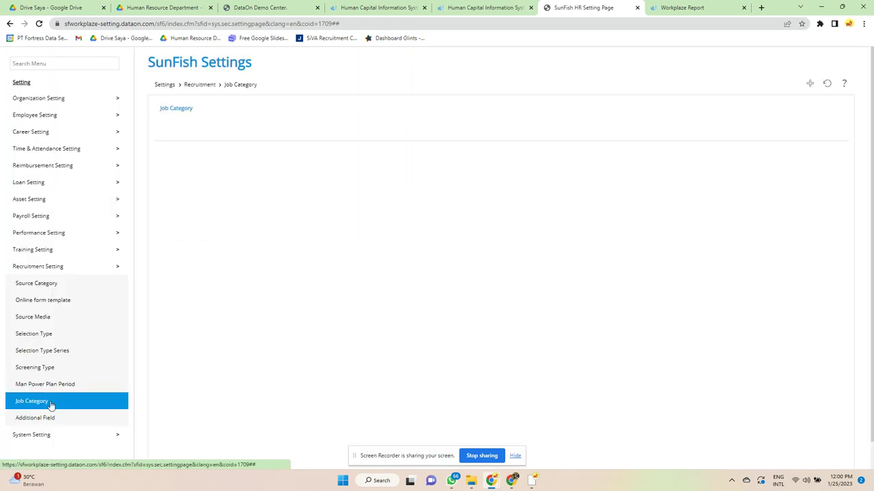
left_click(219, 209)
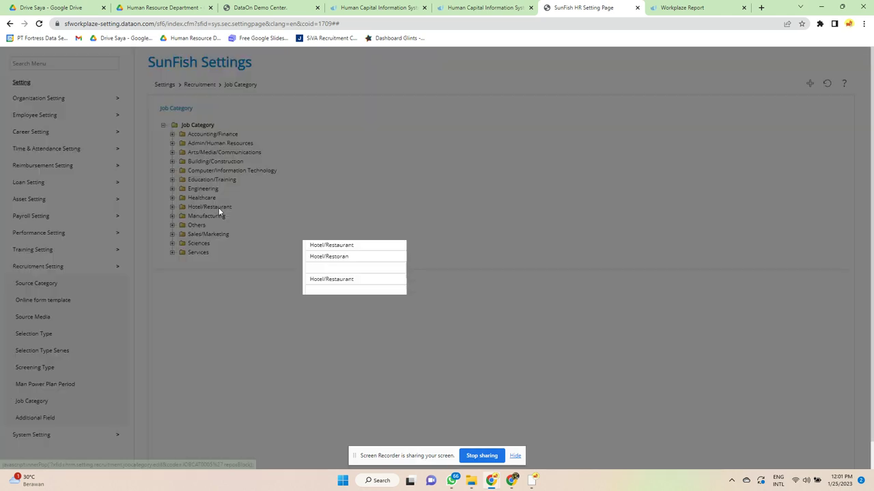
left_click(479, 208)
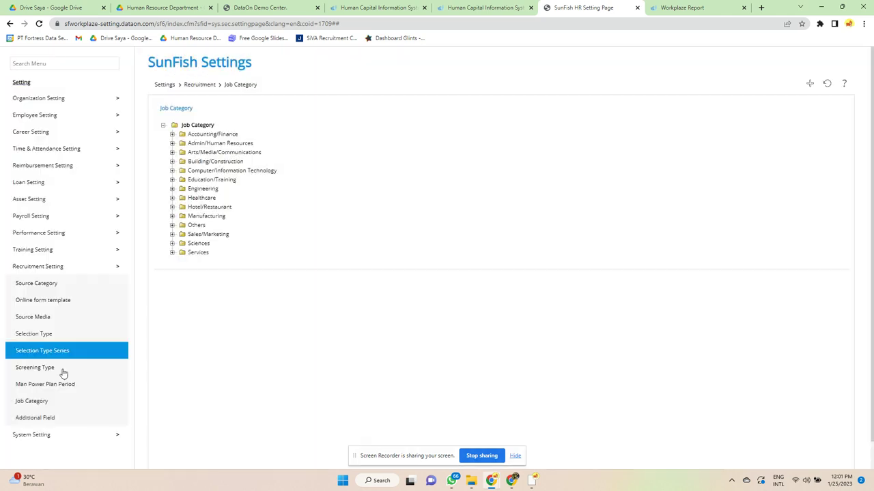
left_click(26, 421)
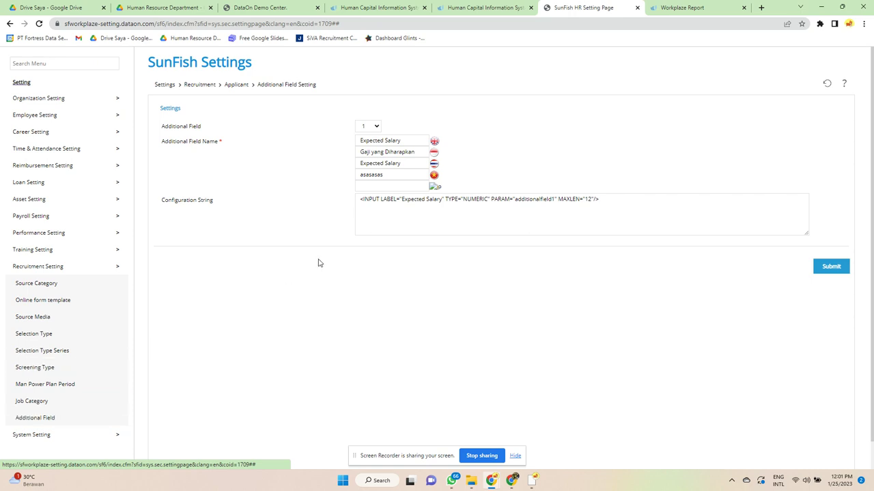
Under System Setting's Access Management, view the User Management, Function Authorization and Registered IP Address pages
scroll(56, 399, "down", 1)
left_click(47, 405)
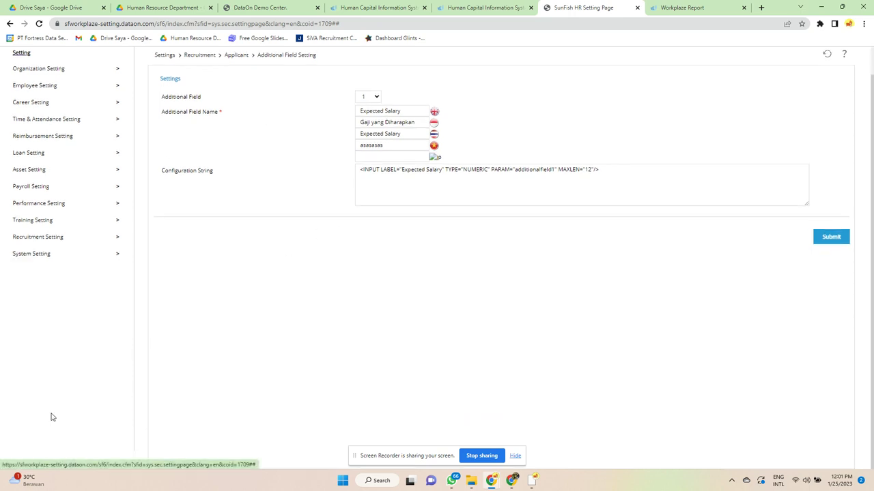
left_click(86, 278)
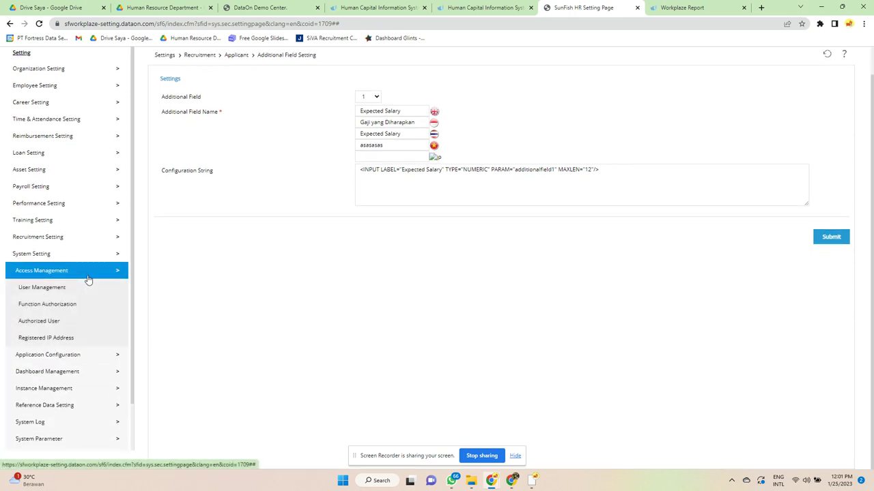
left_click(84, 289)
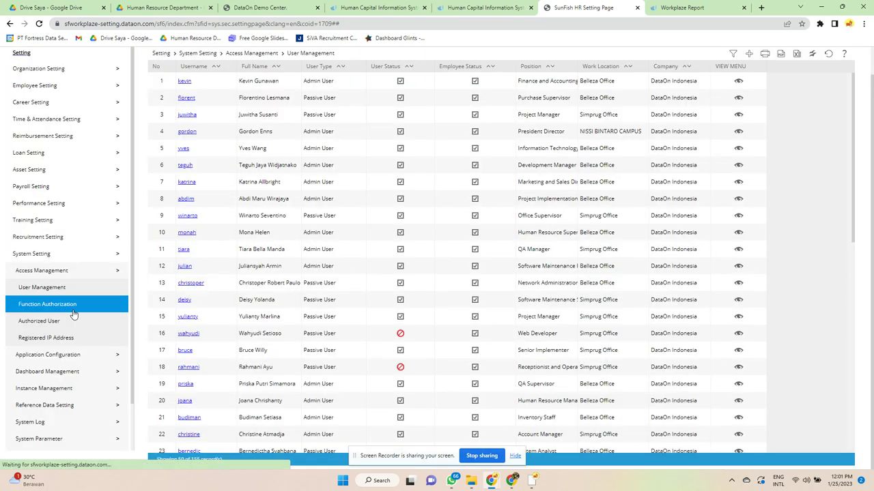
left_click(73, 308)
left_click(59, 339)
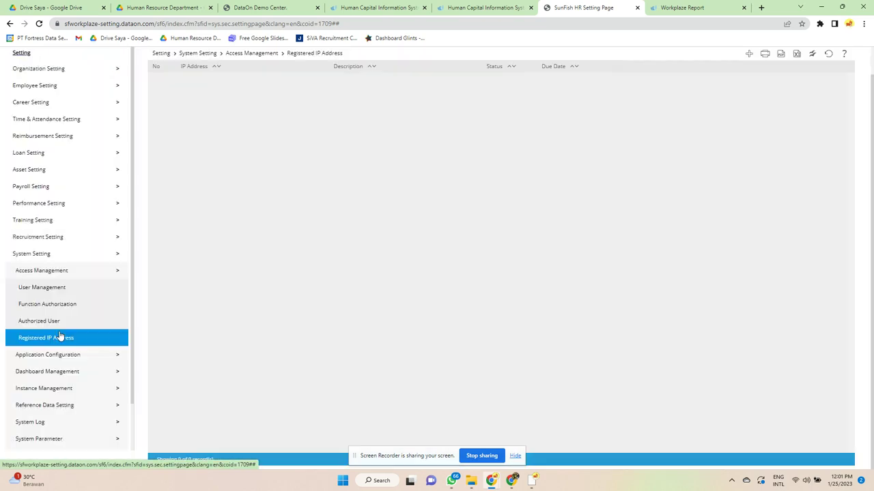
Under Application Configuration's Page Management, view the Application Menu and Data Lookup lists
left_click(66, 355)
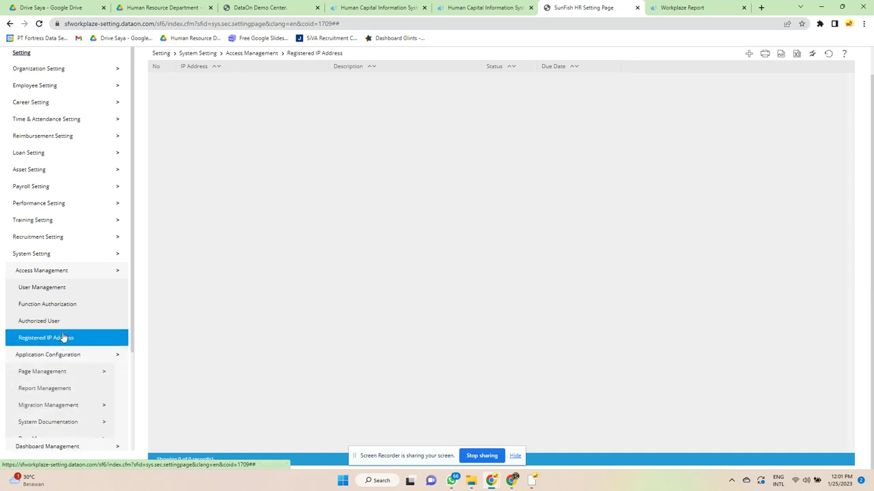
left_click(44, 372)
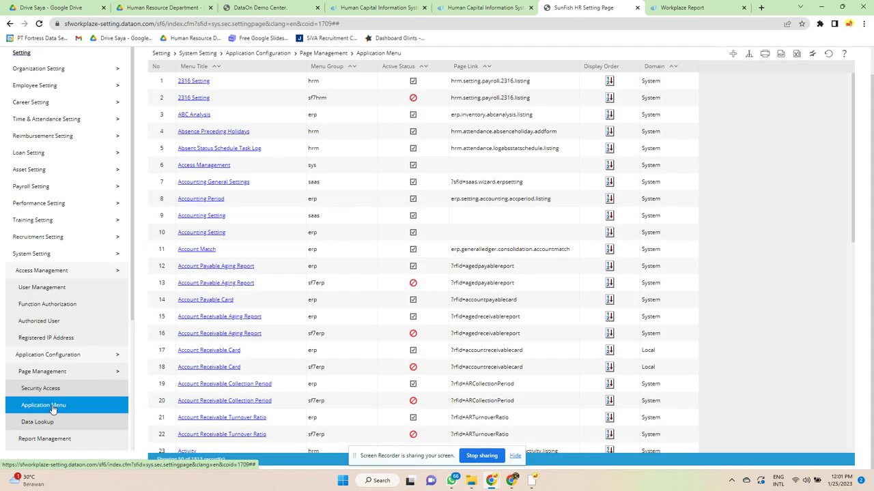
scroll(52, 408, "down", 1)
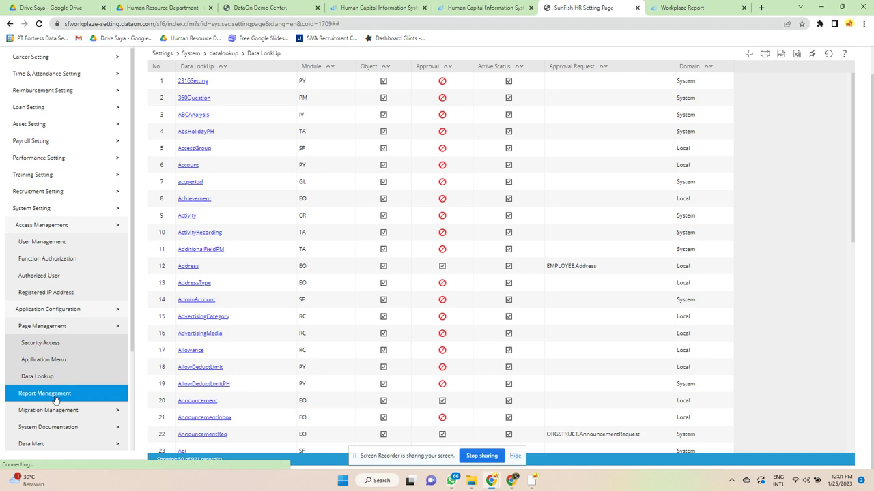
View the Report Management list and inspect the edit page of the ApplicantDetailReport report
left_click(55, 400)
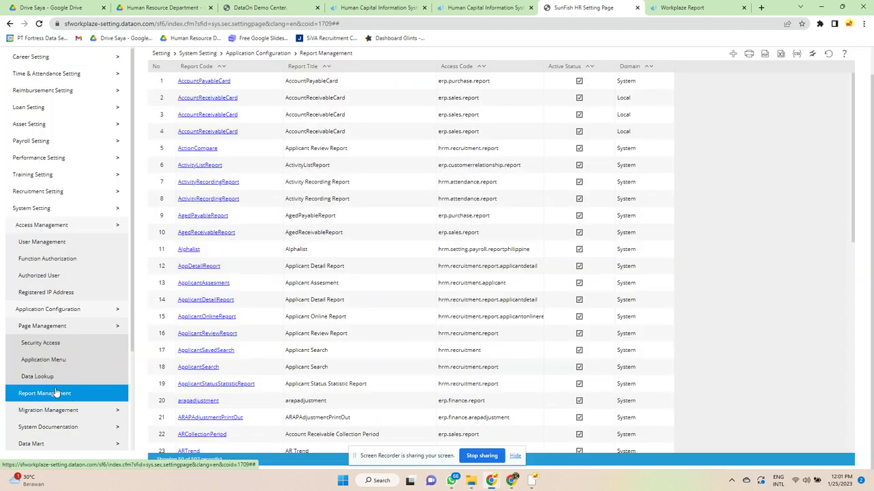
scroll(64, 373, "down", 1)
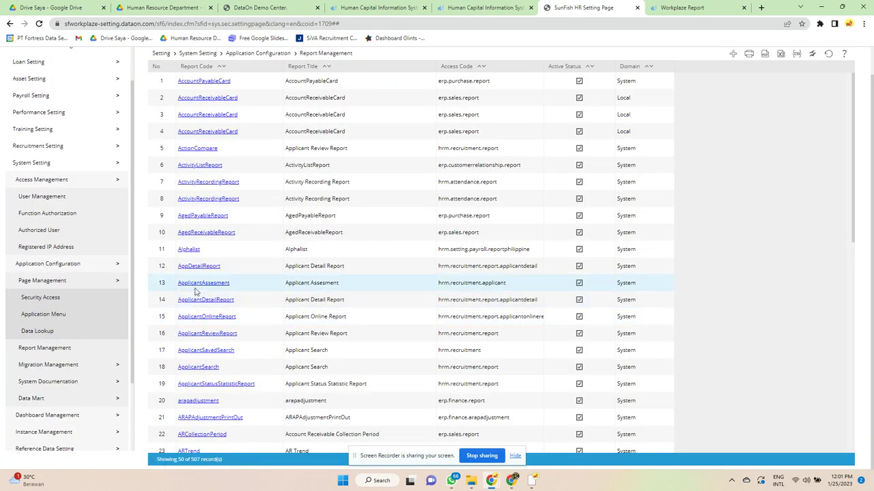
left_click(205, 300)
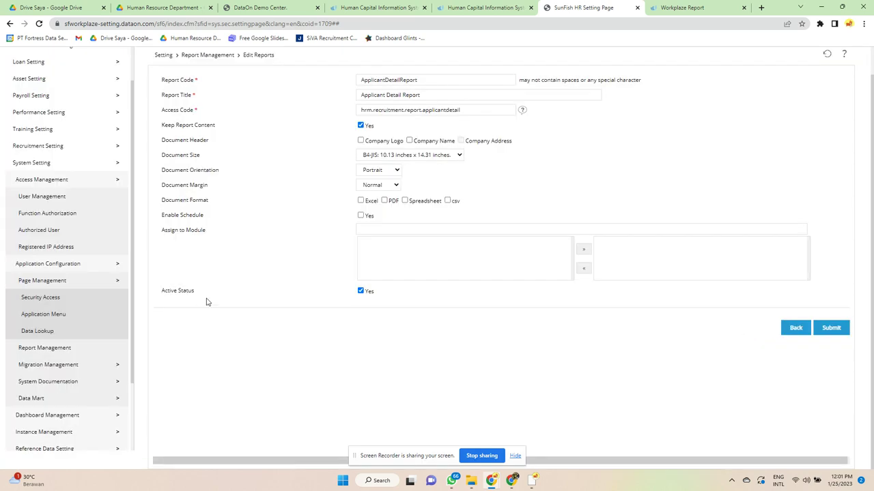
Under Migration Management, view the Migrate Data form and the Migration Group, Migration Constraint and Migration Function lists
left_click(77, 372)
left_click(66, 382)
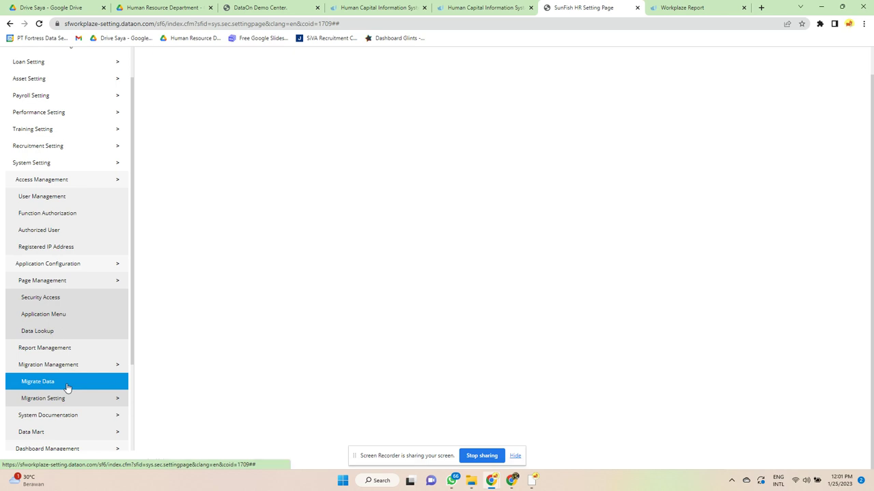
left_click(71, 400)
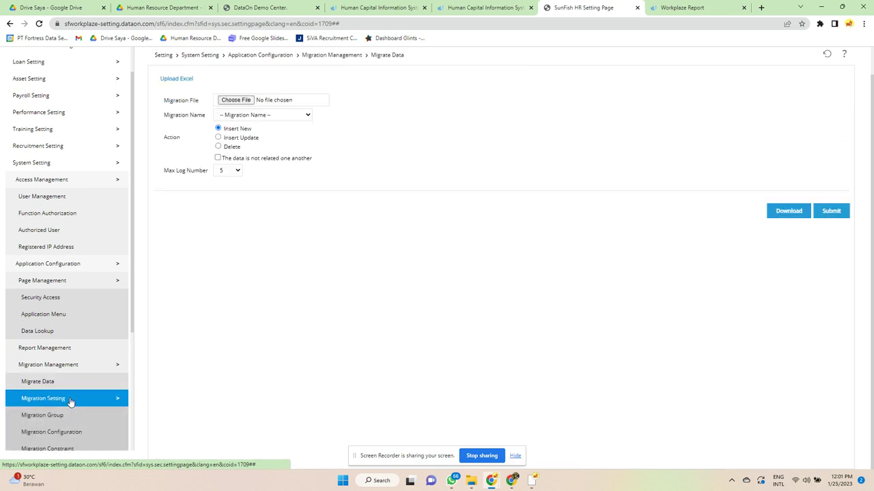
left_click(66, 415)
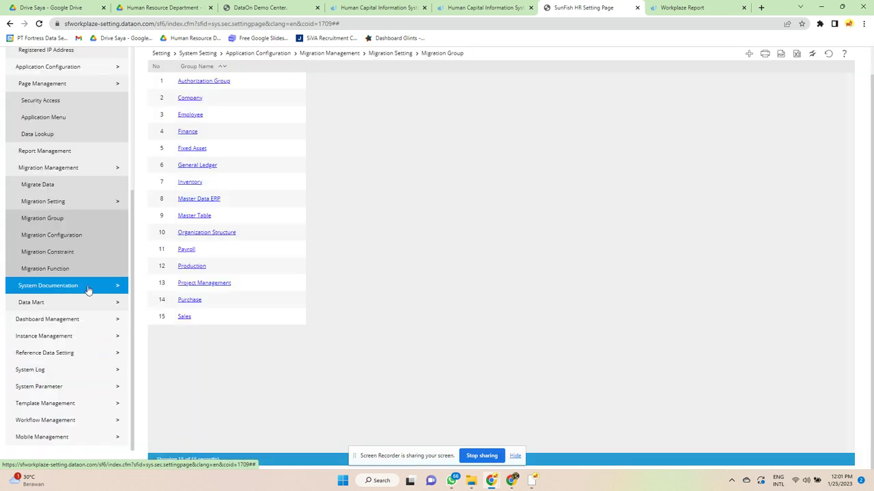
left_click(89, 218)
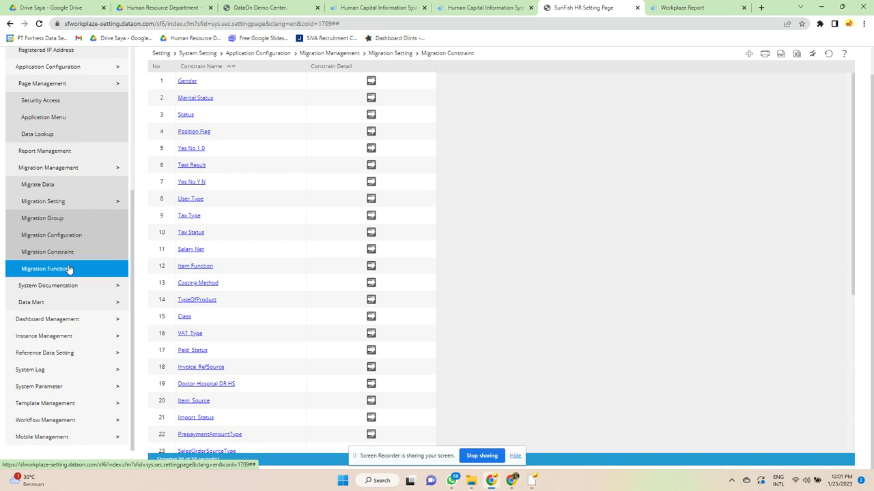
left_click(68, 269)
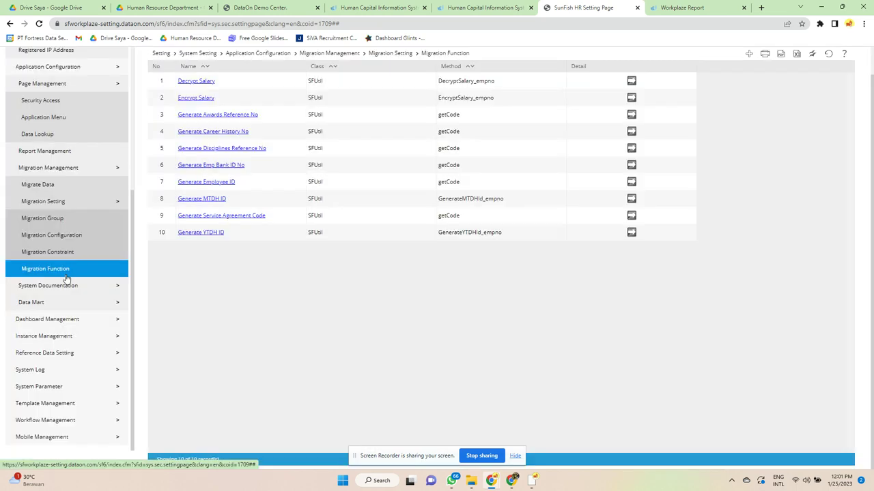
Under System Documentation, view the System Table and System Table Field lists
left_click(64, 286)
left_click(63, 302)
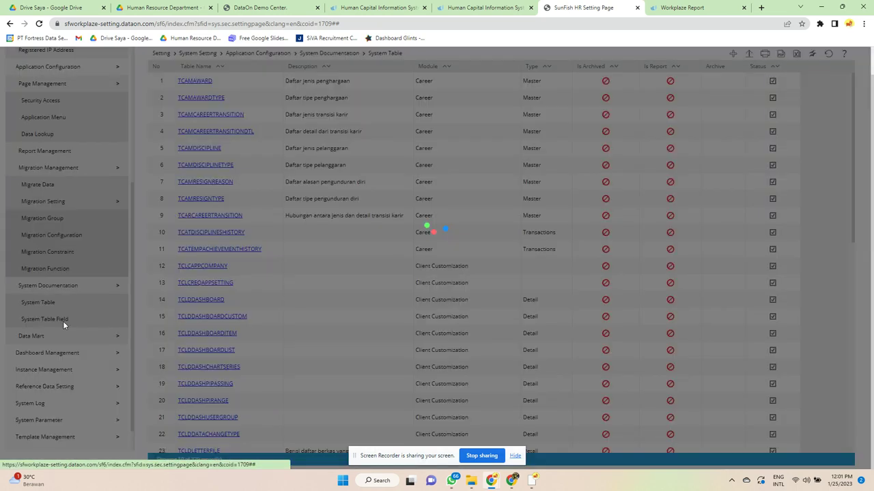
left_click(63, 321)
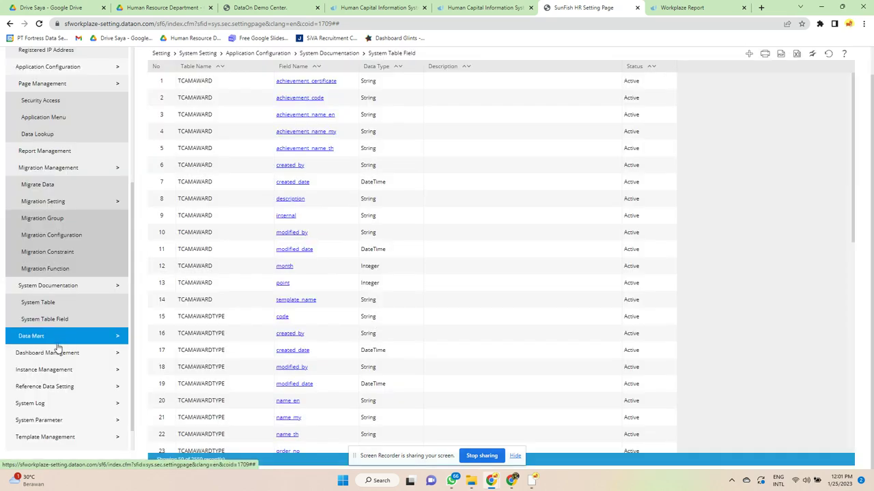
Examine the Dashboard Parameter Setting's time and attendance, reimbursement, payroll, performance, general and training parameters
left_click(59, 353)
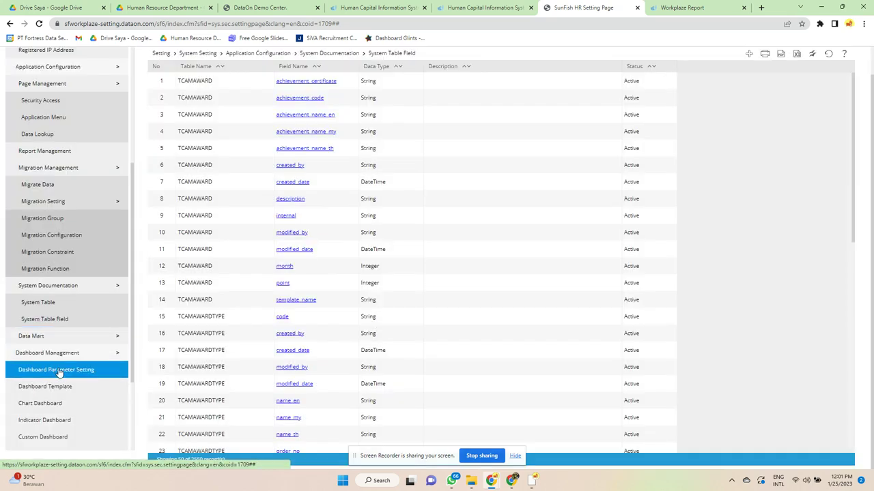
left_click(59, 370)
scroll(394, 311, "down", 3)
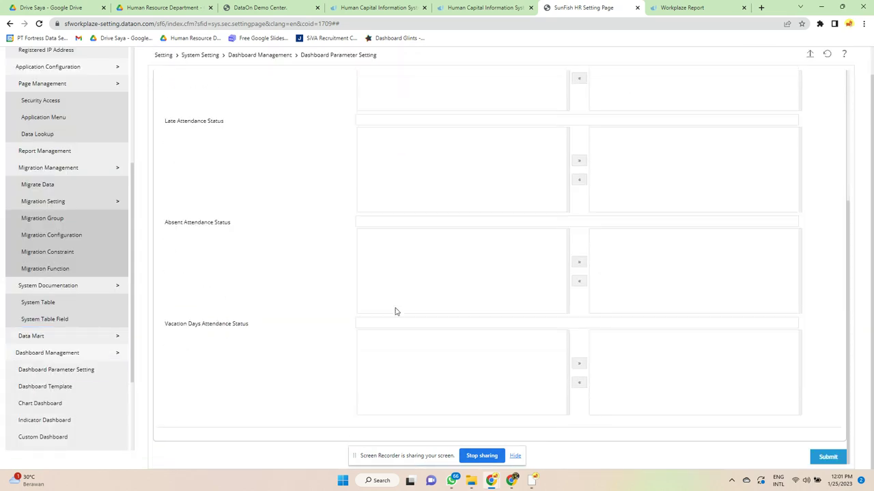
scroll(171, 260, "up", 3)
left_click(255, 81)
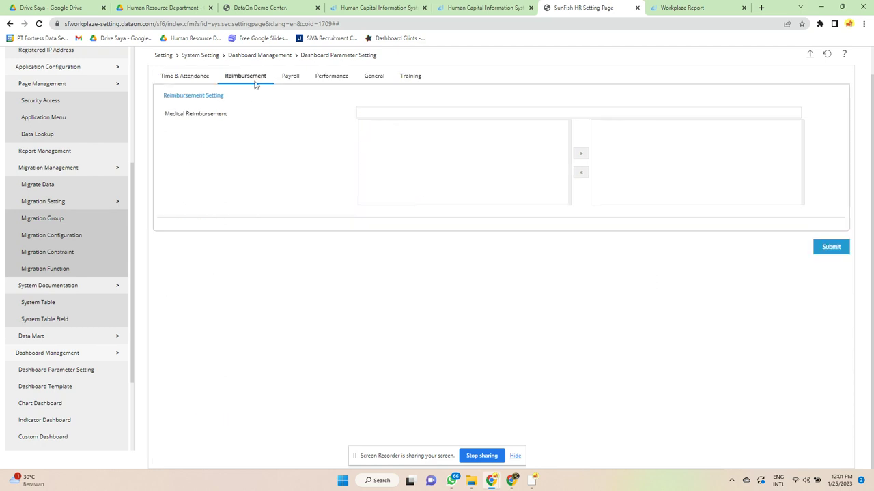
left_click(287, 77)
left_click(327, 78)
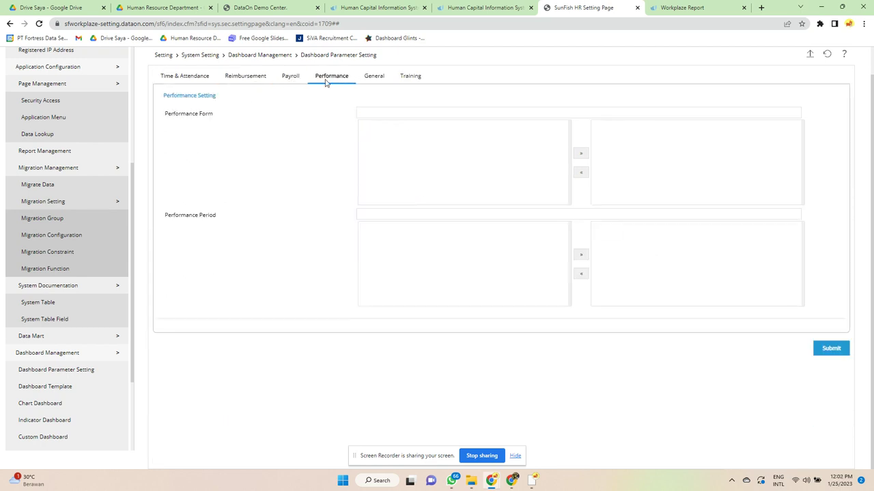
left_click(374, 75)
left_click(413, 77)
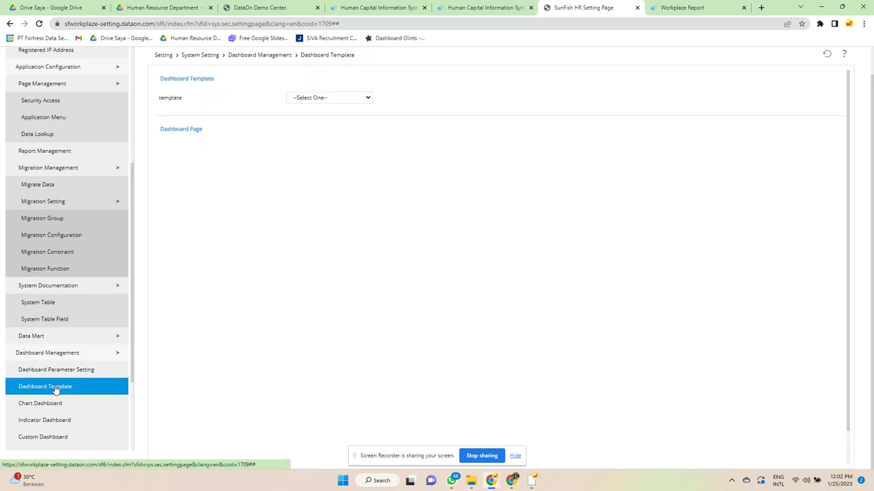
Display the Employee dashboard template's options and inspect the oFinAvgCollectionPeriodRatio chart's edit form without changing it
left_click(336, 99)
left_click(330, 125)
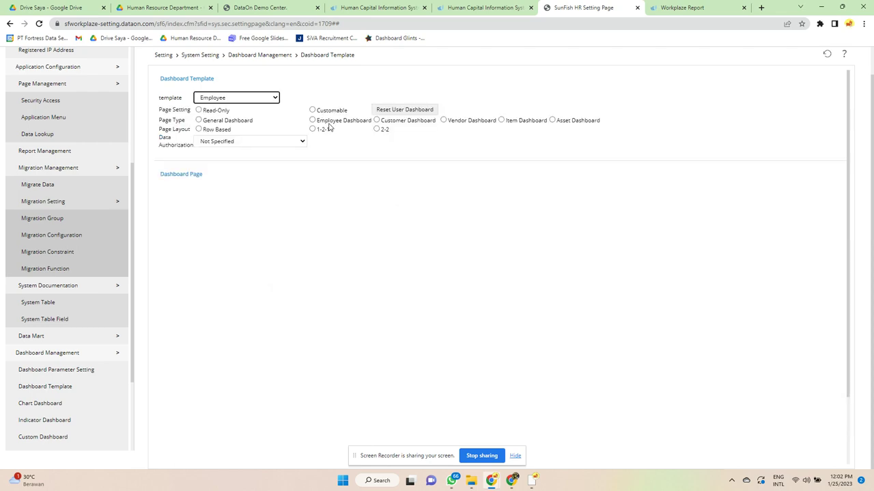
left_click(67, 403)
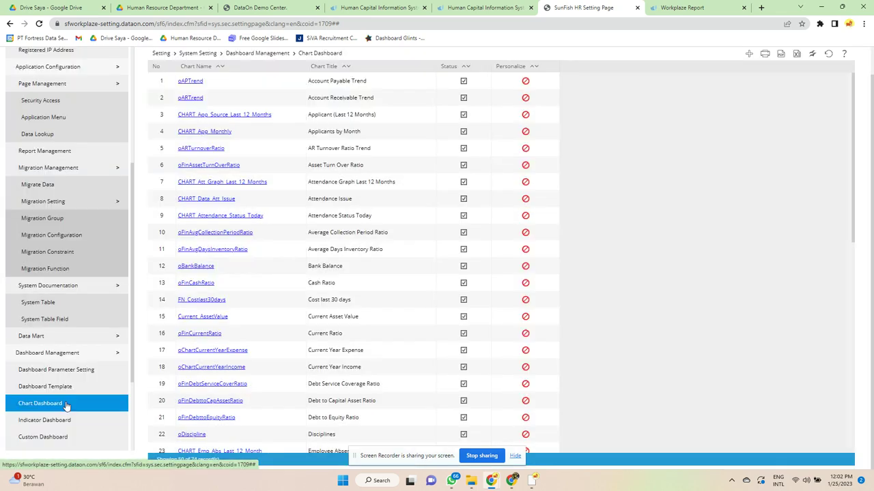
left_click(231, 233)
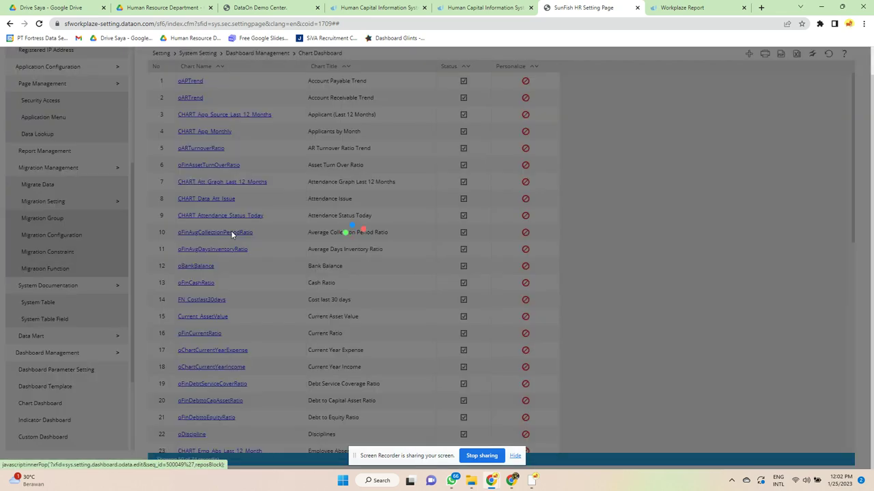
scroll(413, 218, "down", 10)
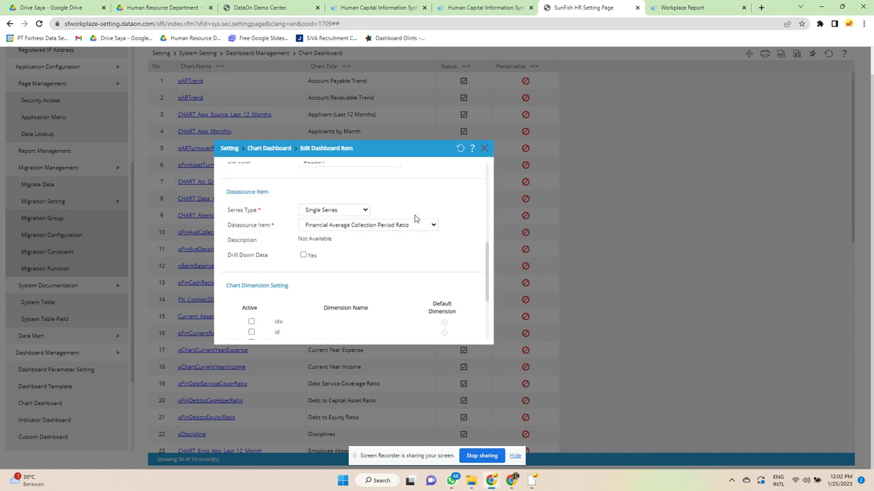
left_click(482, 149)
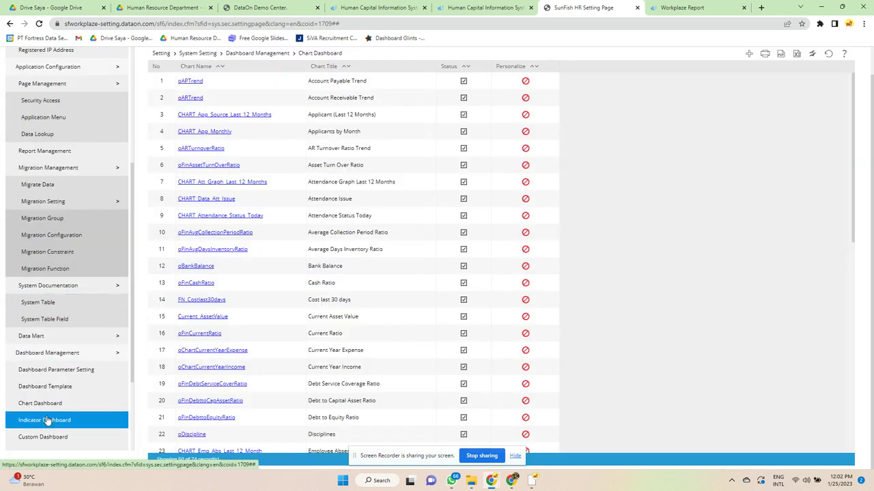
Inspect the edit form of the Employee Absent Last 30 Days indicator under Indicator Dashboard, and display the Custom Dashboard list
left_click(45, 421)
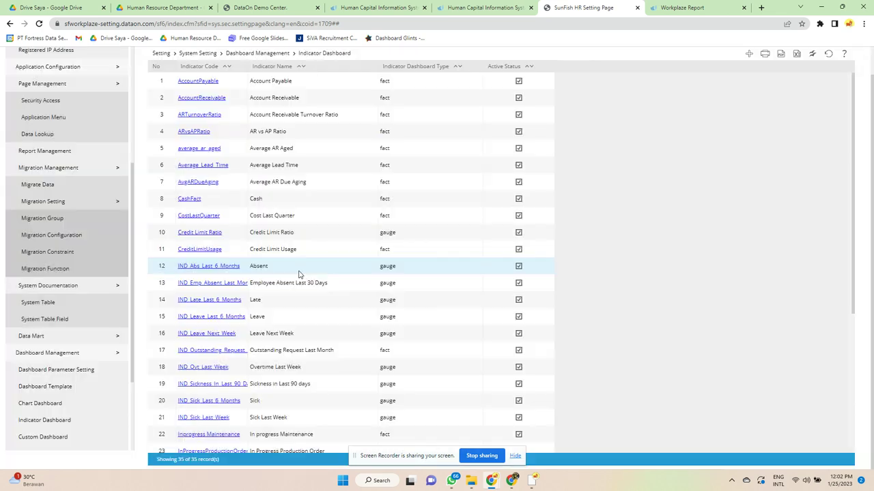
left_click(211, 284)
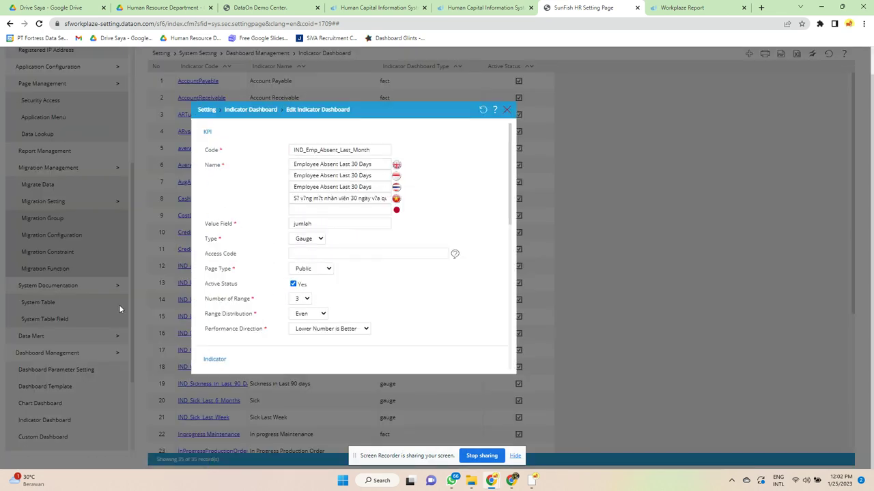
scroll(348, 251, "down", 10)
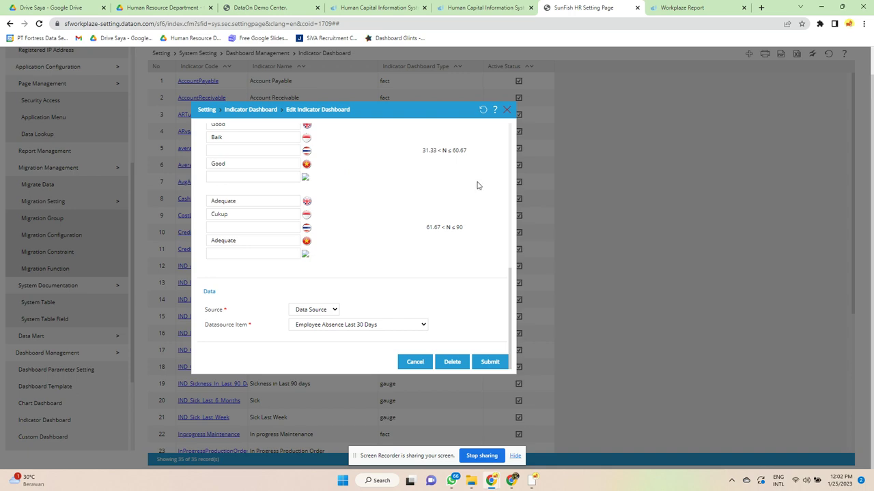
left_click(507, 111)
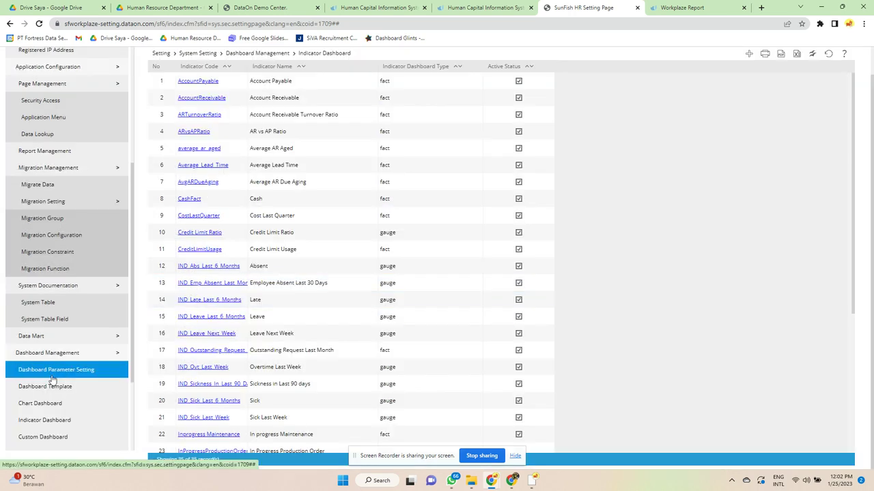
left_click(71, 438)
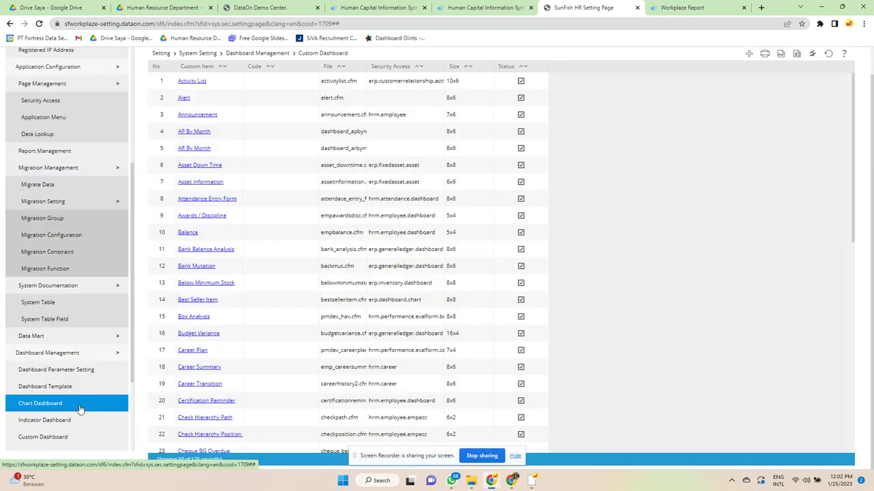
Under Instance Management, try to open Subscription Documents and Update Service Subscription
scroll(87, 389, "down", 2)
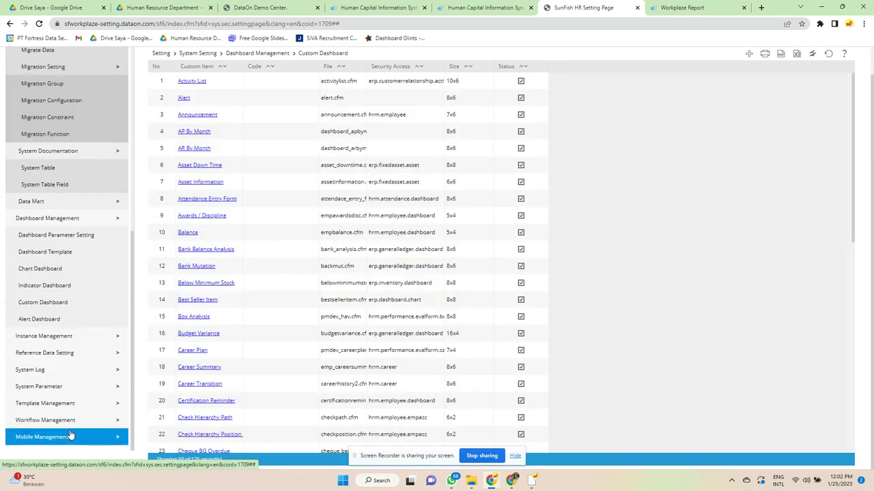
left_click(88, 338)
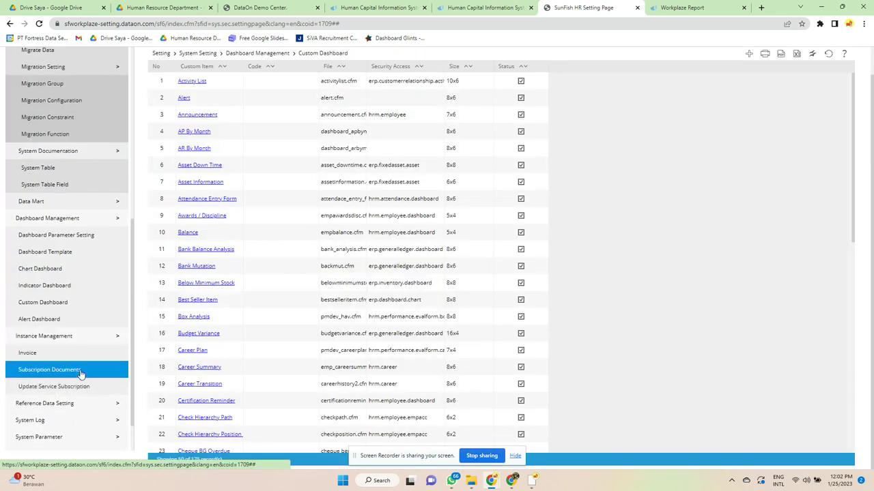
left_click(81, 372)
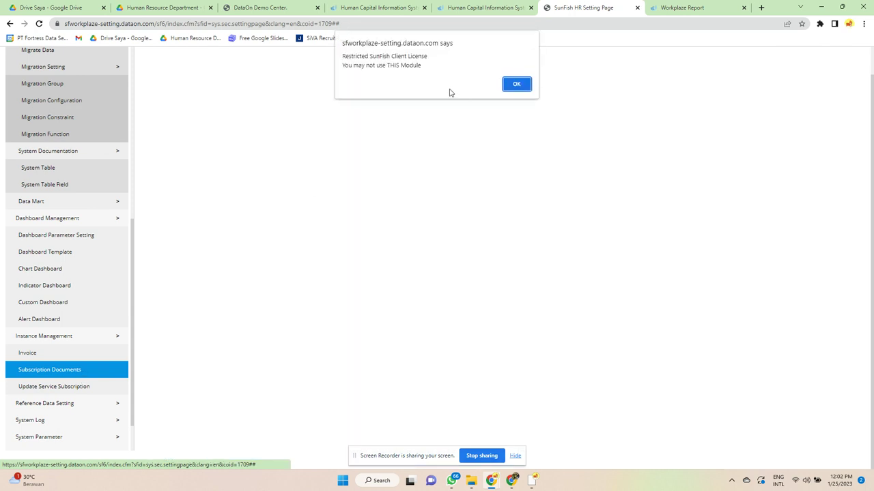
left_click(515, 84)
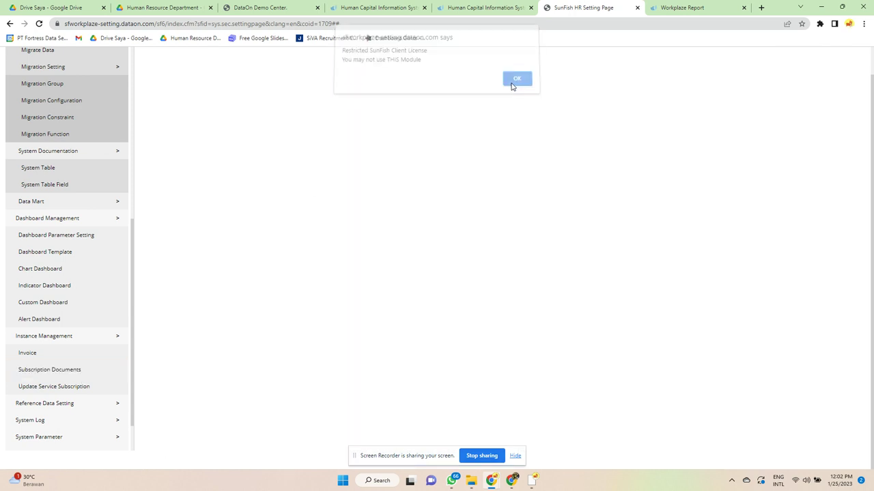
left_click(62, 388)
left_click(516, 84)
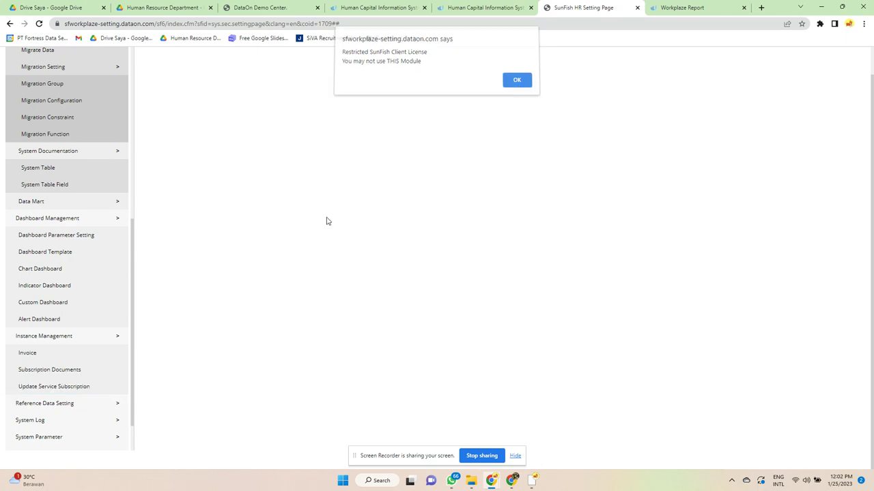
Under Reference Data Setting, view the Master Data Setting list and the Interest table's entries
left_click(84, 411)
left_click(68, 422)
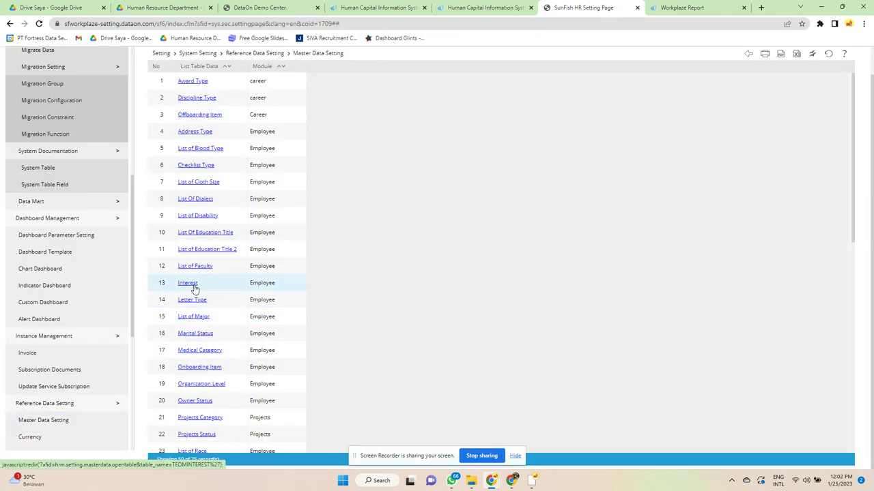
left_click(194, 287)
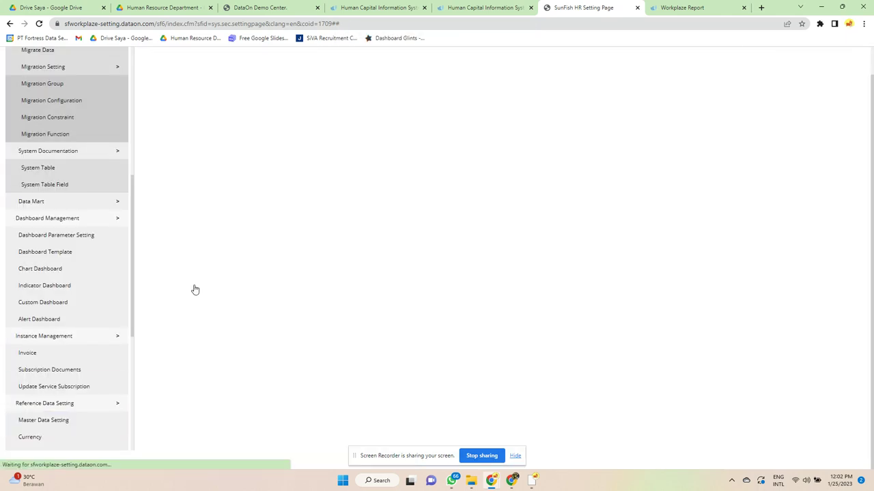
Under Mobile Management, view the Wifi Authentication page, the Mobile Application Setting options and the Authenticated Device list
scroll(80, 356, "down", 3)
scroll(80, 356, "down", 2)
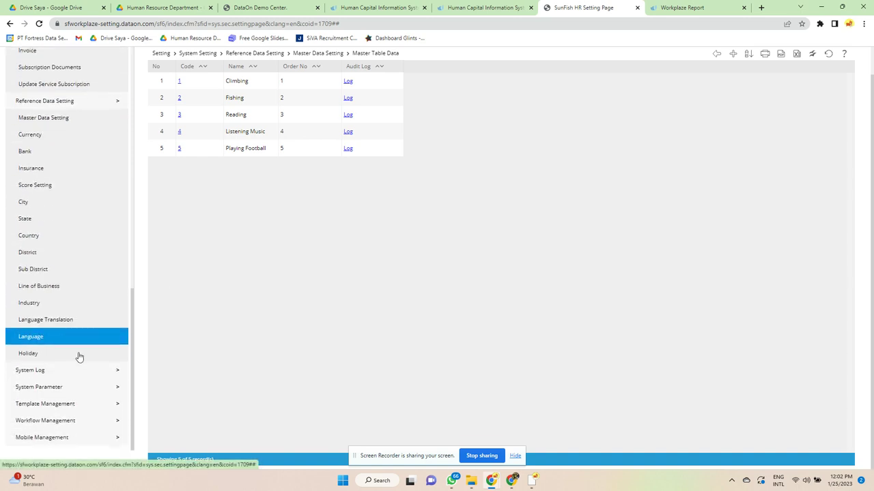
left_click(52, 436)
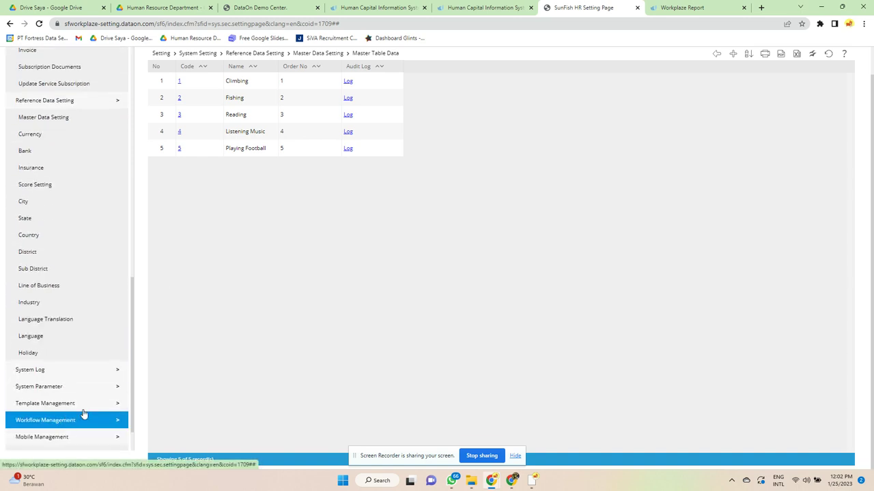
left_click(87, 407)
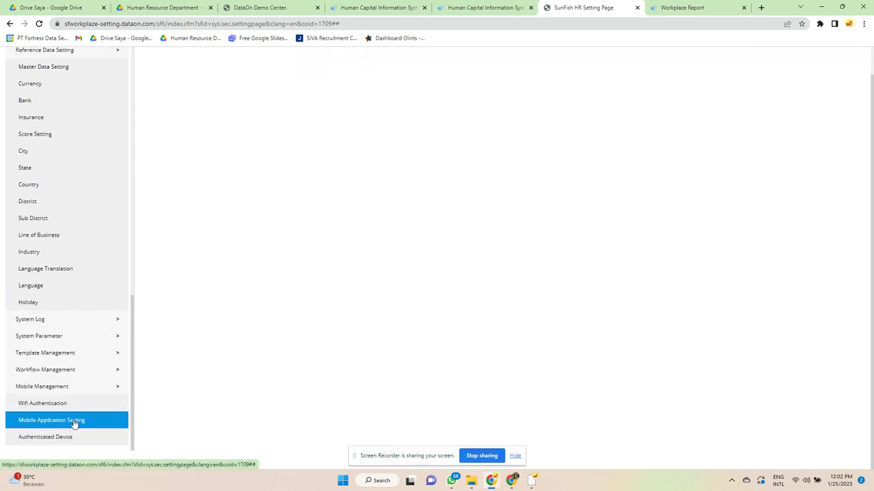
left_click(75, 420)
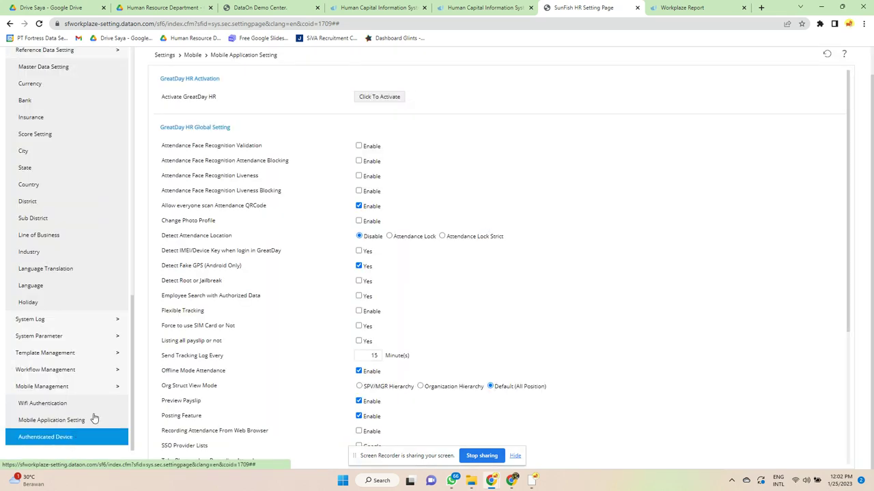
left_click(76, 437)
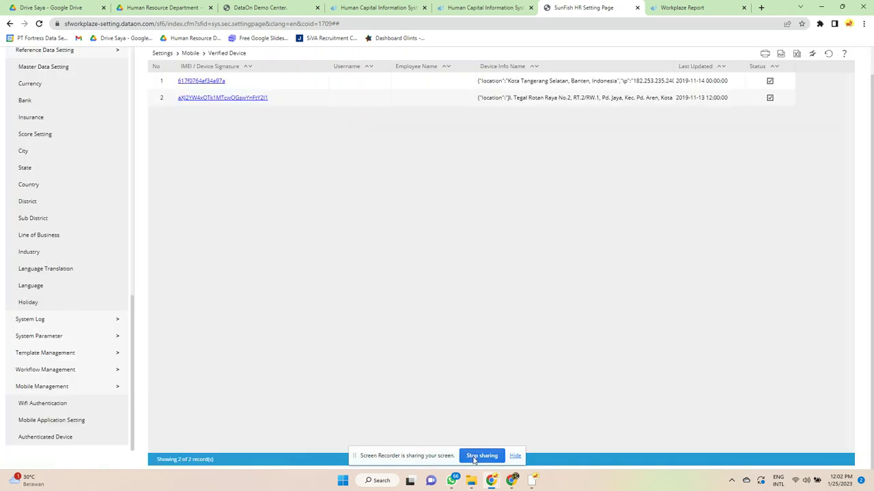